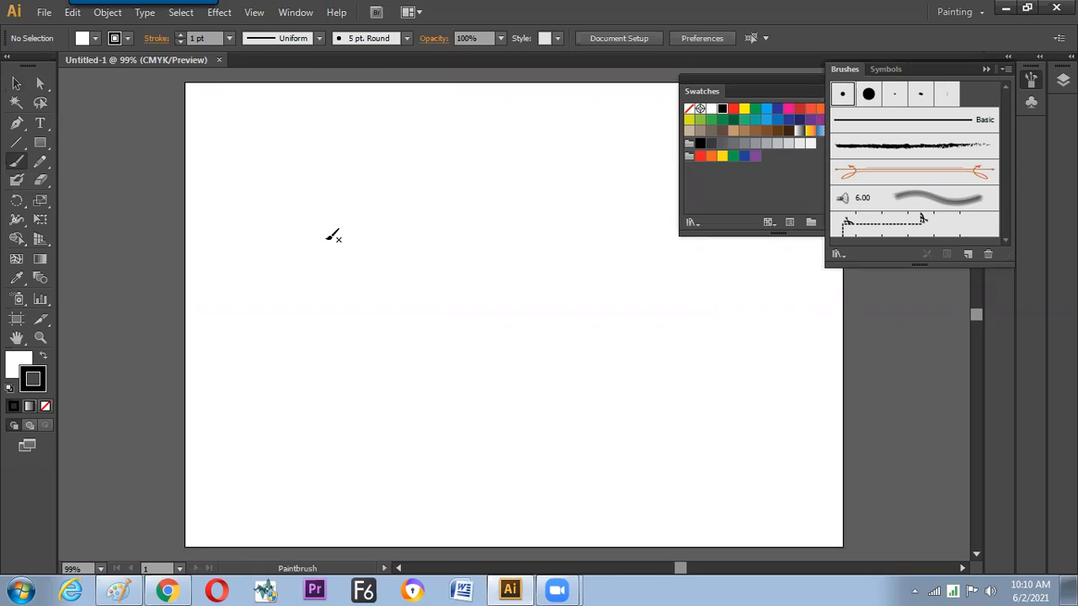
Step: Close the floating Swatches panel to clear the artboard area
{"action": "left_click_drag", "start_coordinate": [794, 84], "coordinate": [664, 91]}
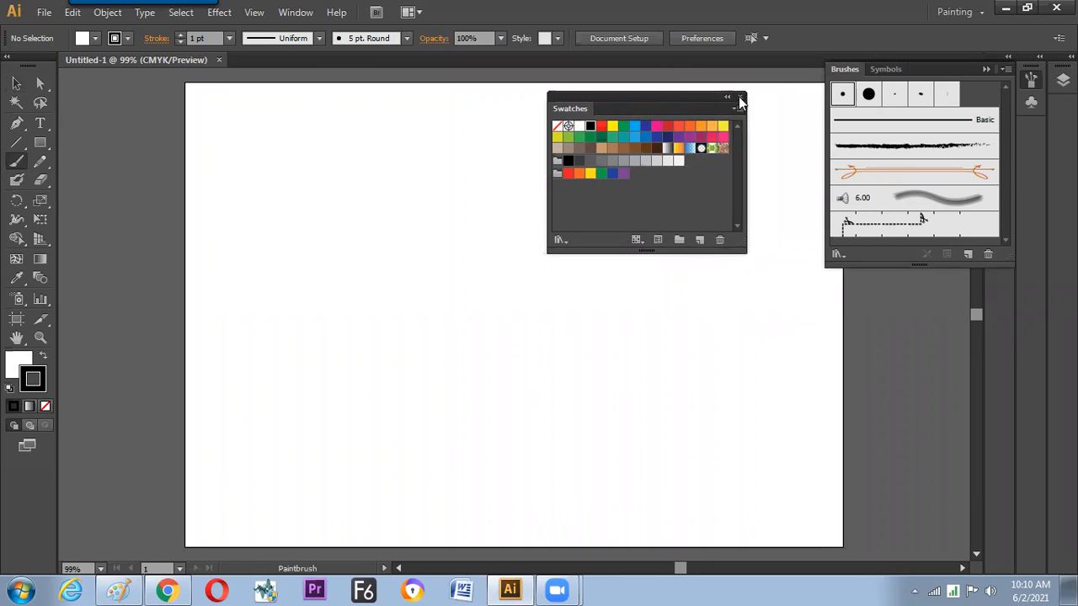
{"action": "left_click", "coordinate": [743, 95]}
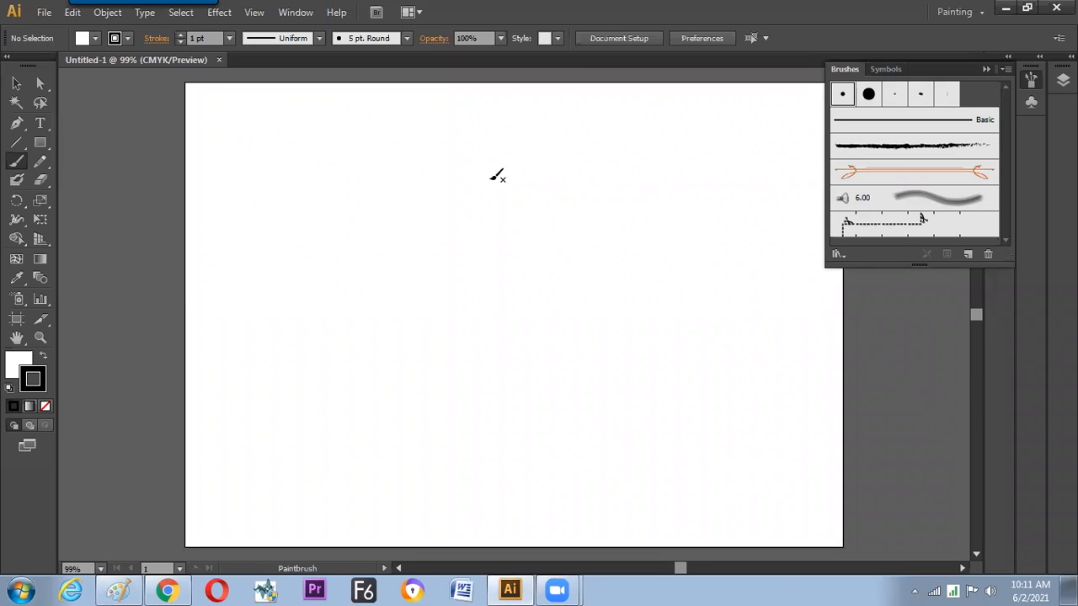
Step: Paint a trial stroke with the Paintbrush on the artboard and undo it
{"action": "left_click_drag", "start_coordinate": [401, 168], "coordinate": [294, 278]}
{"action": "key", "text": "ctrl+z"}
{"action": "key", "text": "ctrl+z"}
{"action": "left_click", "coordinate": [966, 255]}
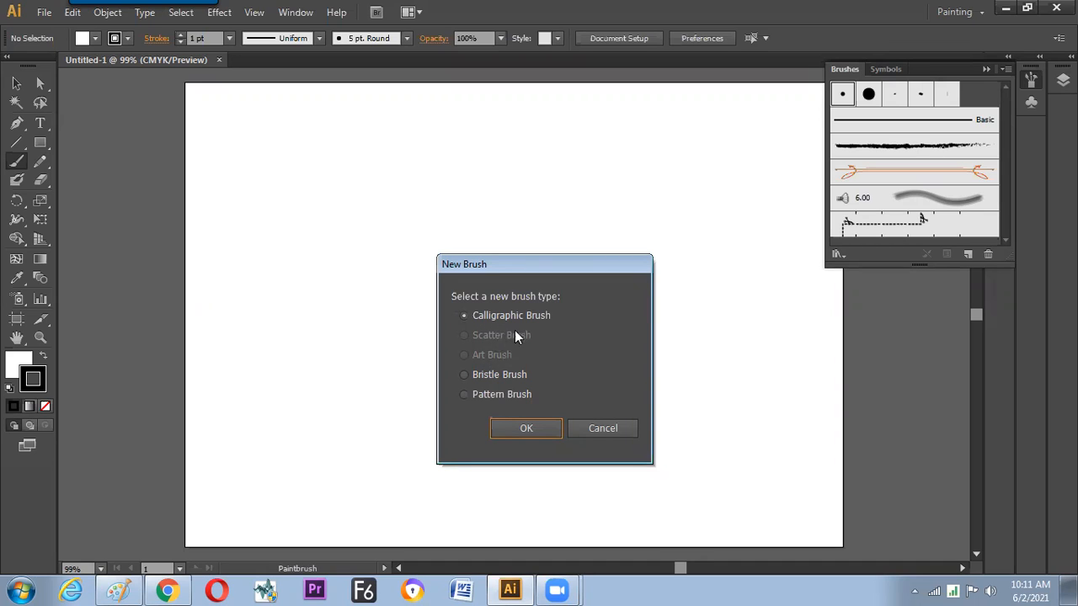
{"action": "left_click", "coordinate": [590, 427]}
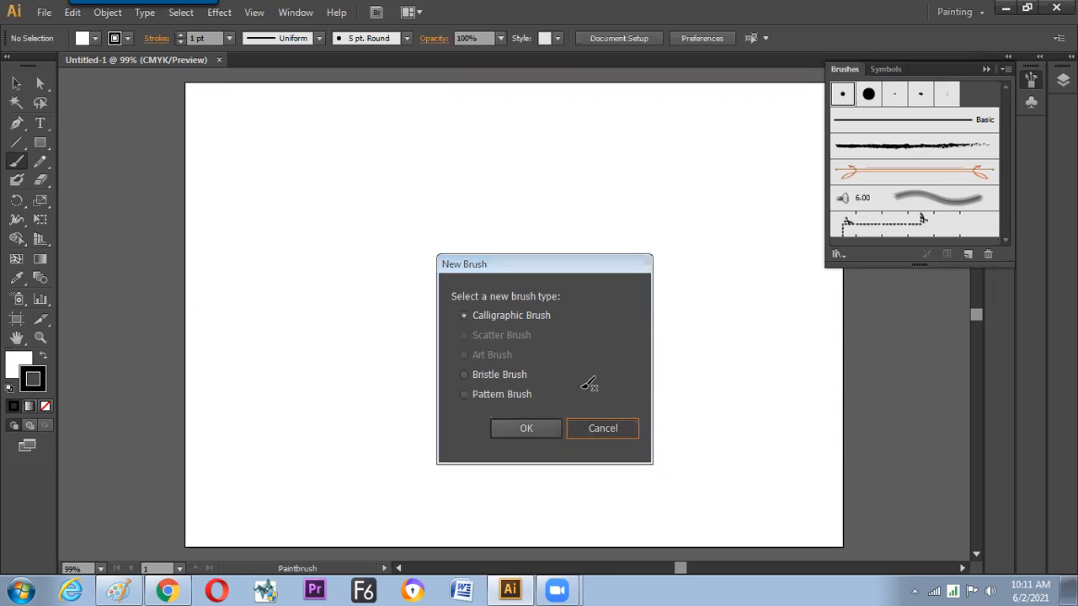
{"action": "left_click", "coordinate": [966, 254]}
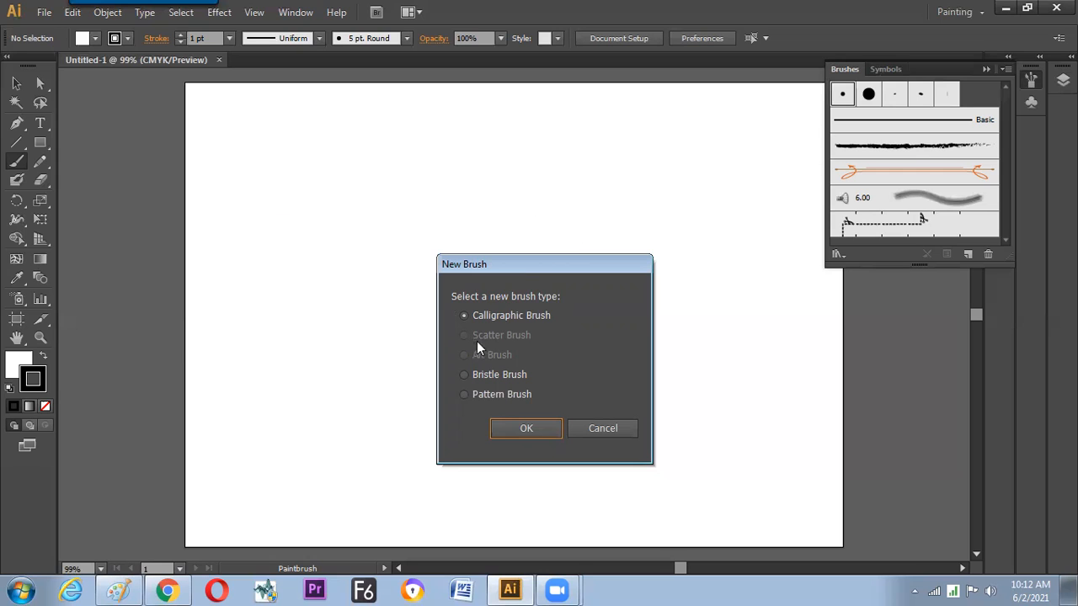
{"action": "left_click", "coordinate": [526, 429]}
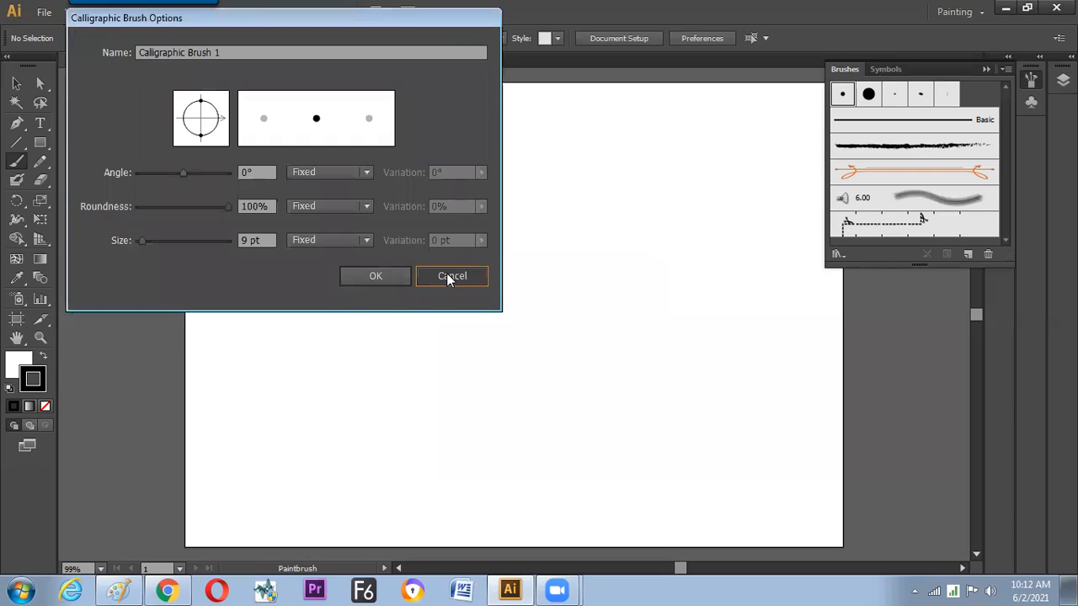
{"action": "left_click", "coordinate": [448, 275]}
Step: Draw a small rectangle near the artboard's upper-left area and keep it selected
{"action": "left_click", "coordinate": [40, 142]}
{"action": "left_click_drag", "start_coordinate": [281, 168], "coordinate": [318, 198]}
{"action": "left_click", "coordinate": [16, 82]}
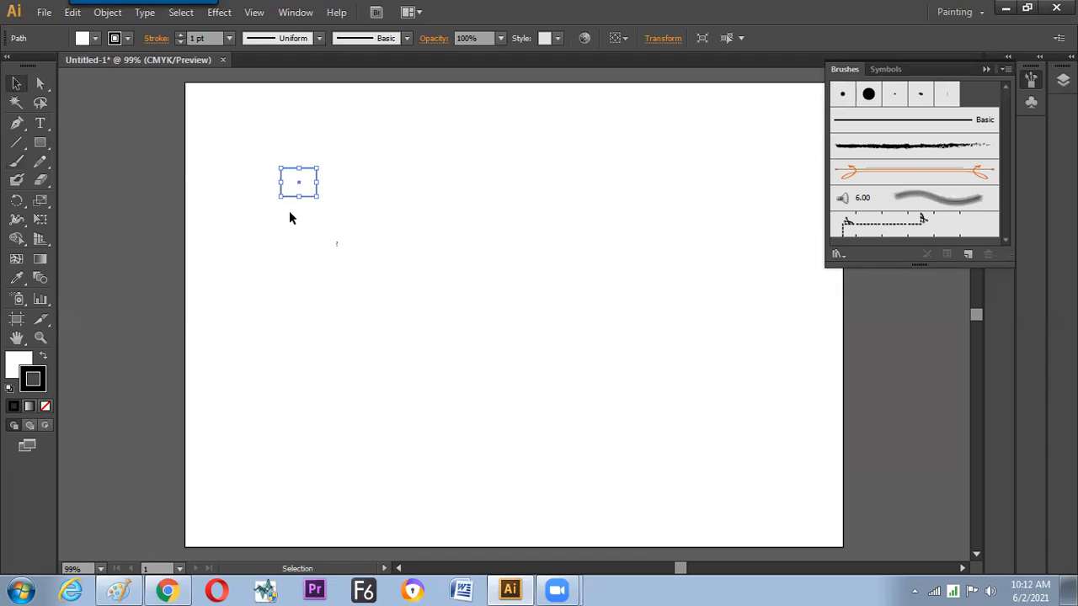
Step: Create a new scatter brush from the selected rectangle, keeping the default brush options
{"action": "left_click", "coordinate": [968, 254]}
{"action": "left_click", "coordinate": [472, 342]}
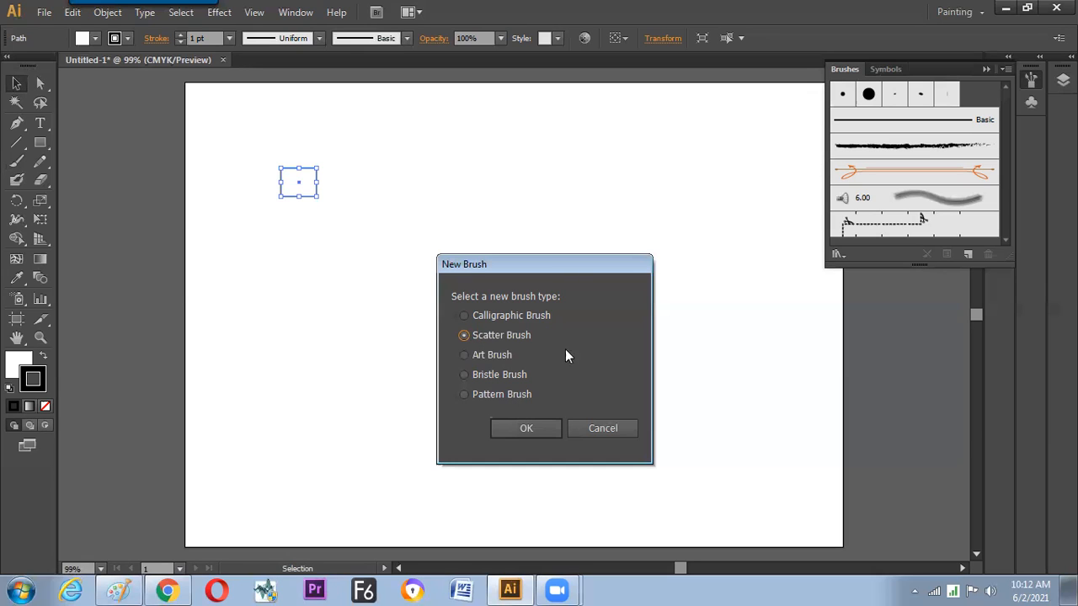
{"action": "left_click", "coordinate": [530, 427]}
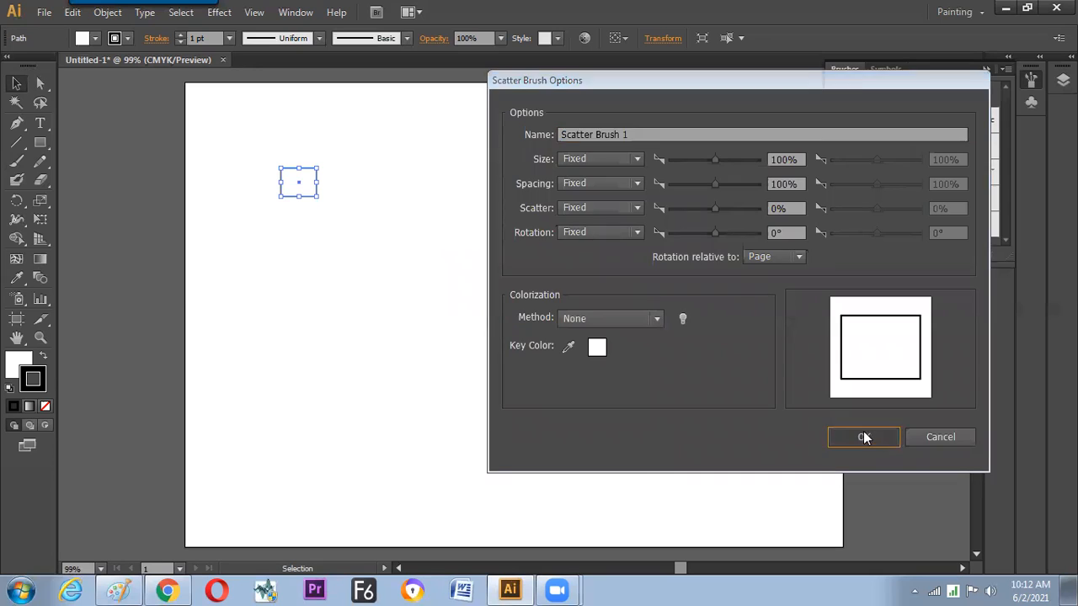
{"action": "left_click", "coordinate": [864, 439]}
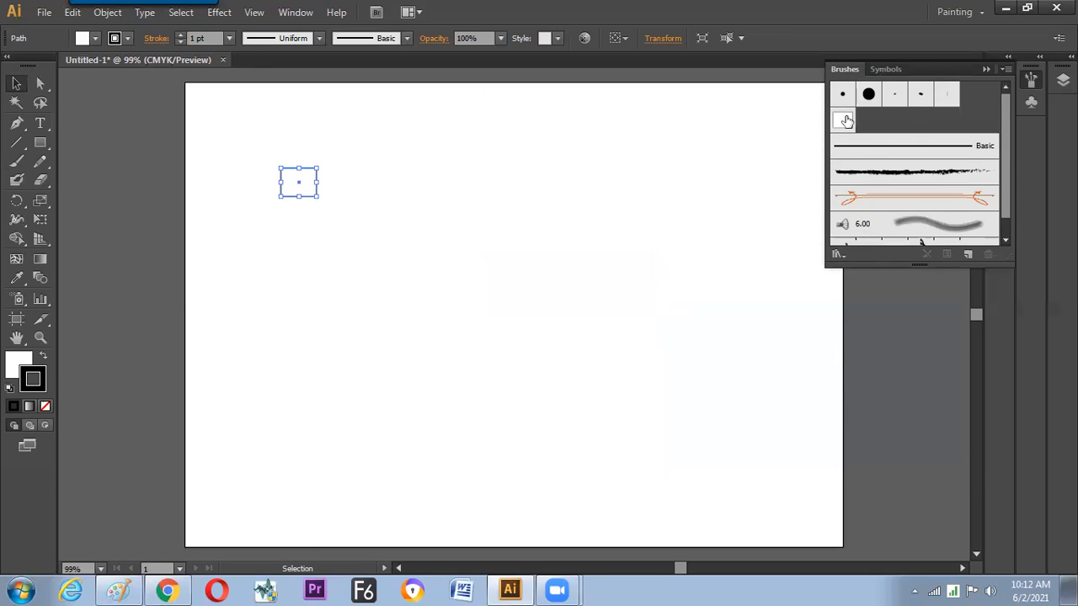
Step: Paint a wavy stroke across the artboard with the new rectangle scatter brush
{"action": "left_click", "coordinate": [16, 160]}
{"action": "mouse_move", "coordinate": [274, 240]}
{"action": "left_mouse_down"}
{"action": "mouse_move", "coordinate": [558, 282]}
{"action": "mouse_move", "coordinate": [766, 360]}
{"action": "left_mouse_up"}
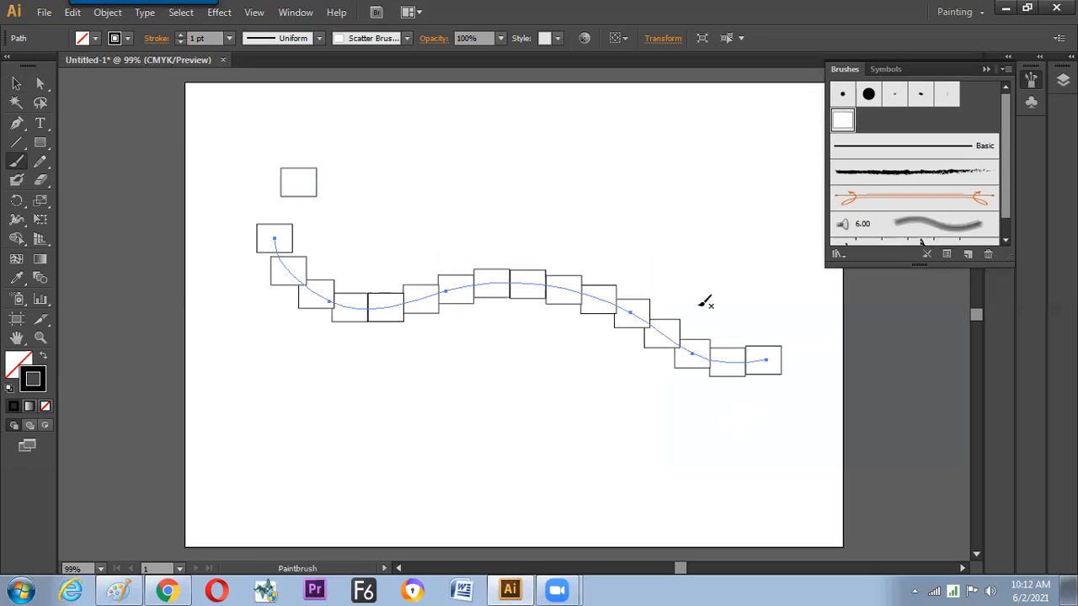
{"action": "left_click", "coordinate": [16, 83]}
{"action": "left_click", "coordinate": [271, 149]}
{"action": "left_click", "coordinate": [285, 181]}
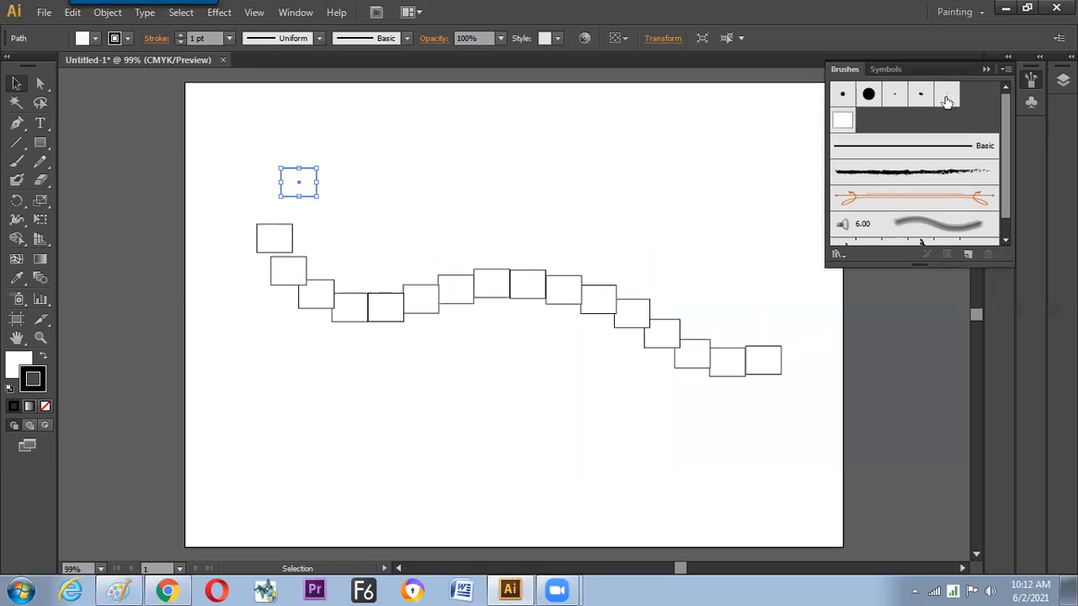
{"action": "left_click", "coordinate": [968, 255]}
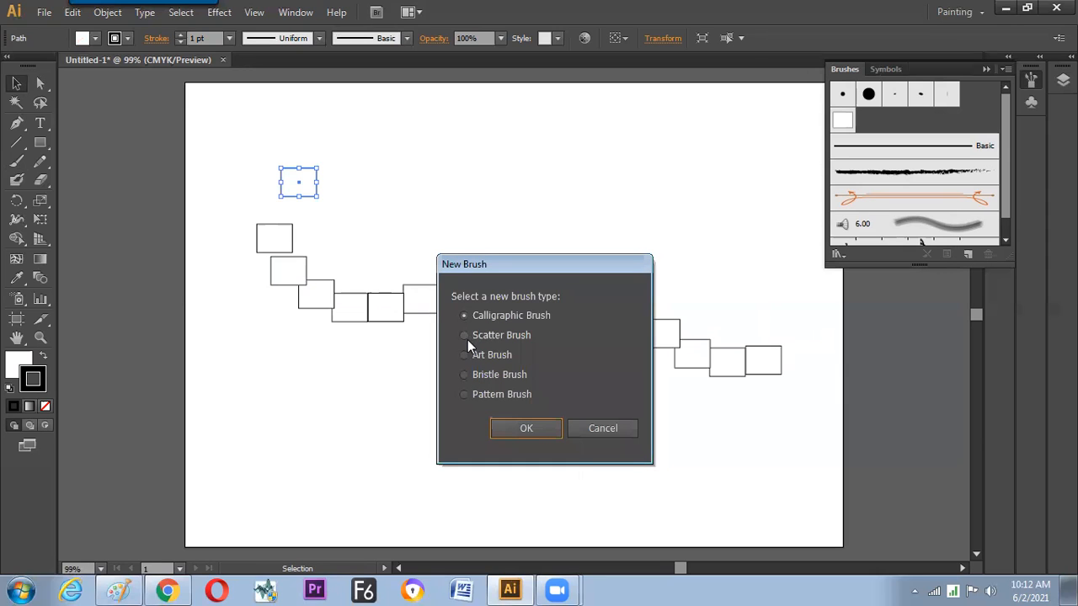
{"action": "left_click", "coordinate": [599, 427]}
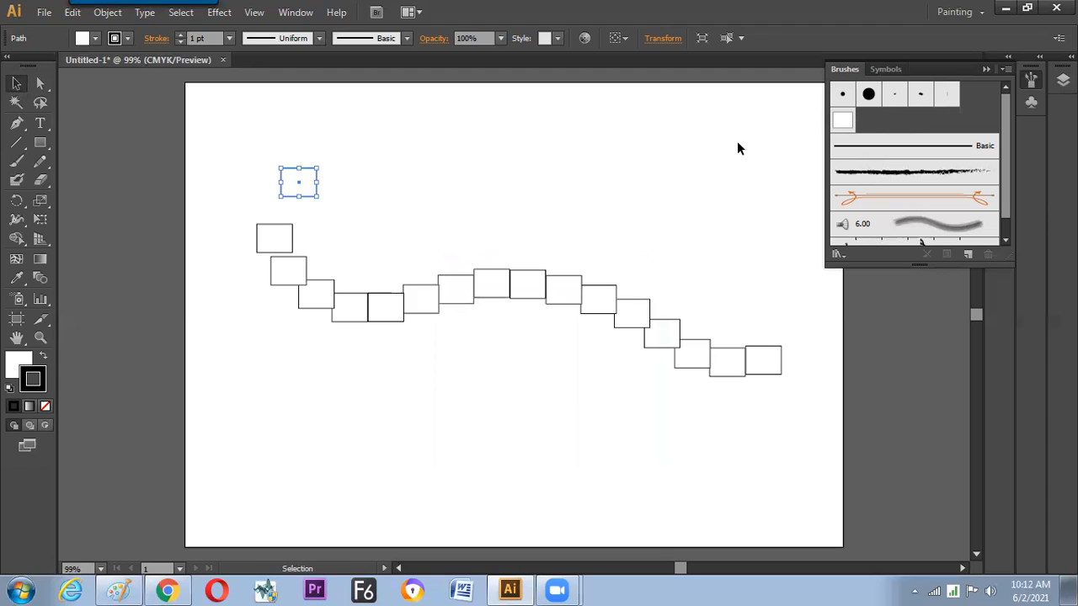
{"action": "left_click", "coordinate": [600, 195]}
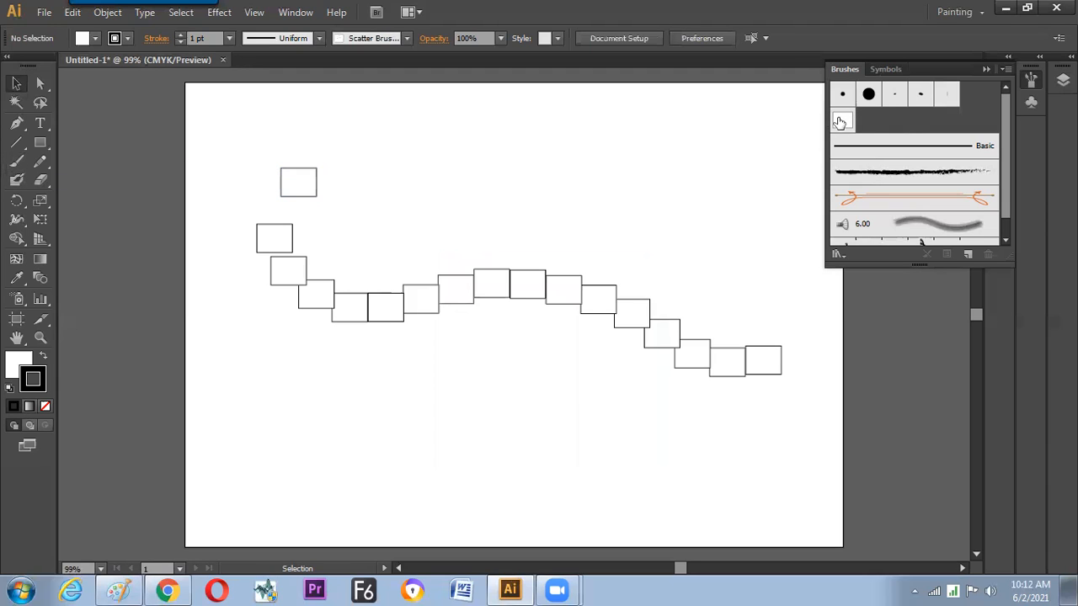
Step: Move the wavy scatter brush stroke lower on the artboard
{"action": "left_click", "coordinate": [464, 301]}
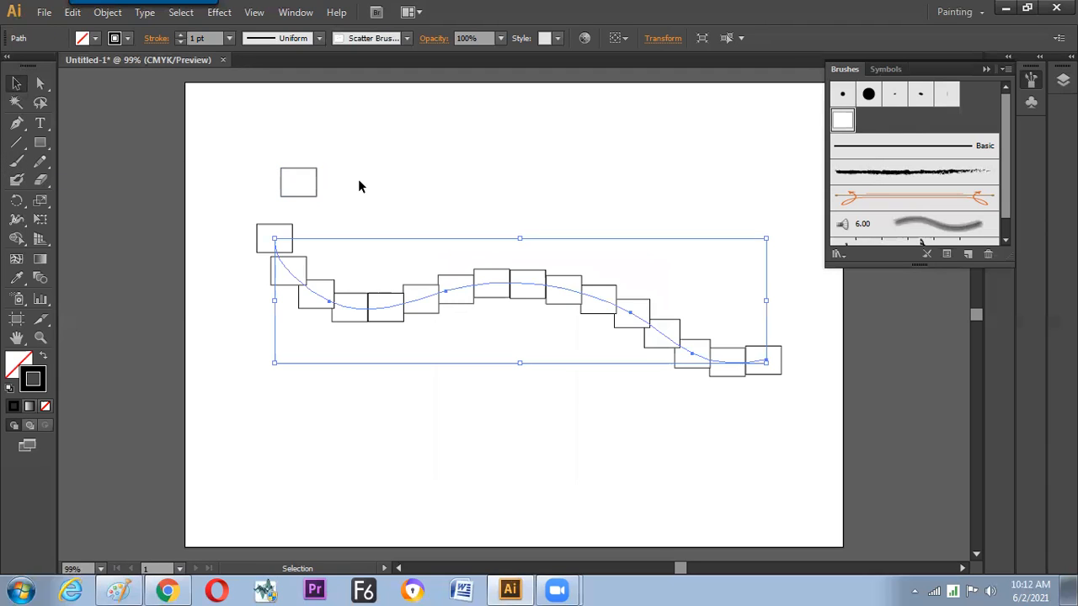
{"action": "left_click_drag", "start_coordinate": [396, 304], "coordinate": [376, 332]}
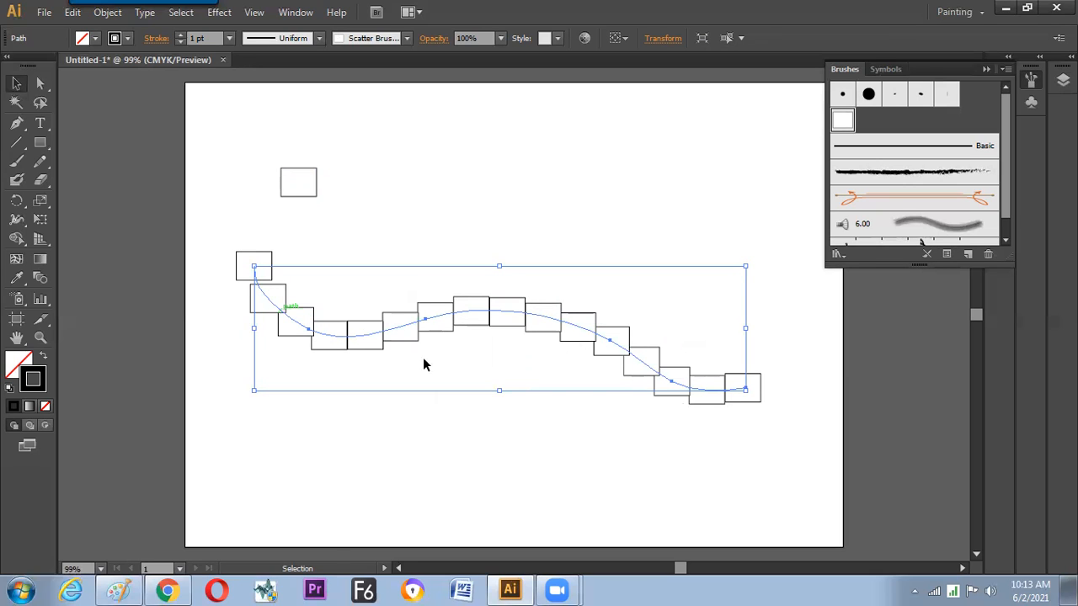
{"action": "left_click_drag", "start_coordinate": [558, 330], "coordinate": [549, 362]}
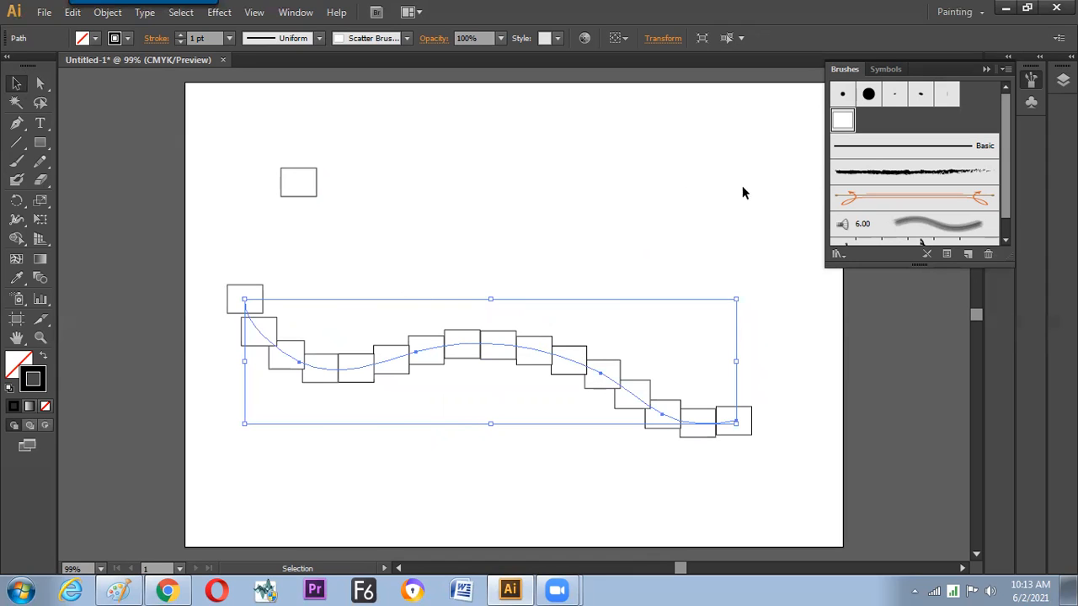
{"action": "left_click_drag", "start_coordinate": [450, 351], "coordinate": [439, 346]}
{"action": "left_click_drag", "start_coordinate": [356, 364], "coordinate": [339, 375]}
{"action": "left_click_drag", "start_coordinate": [418, 365], "coordinate": [454, 356]}
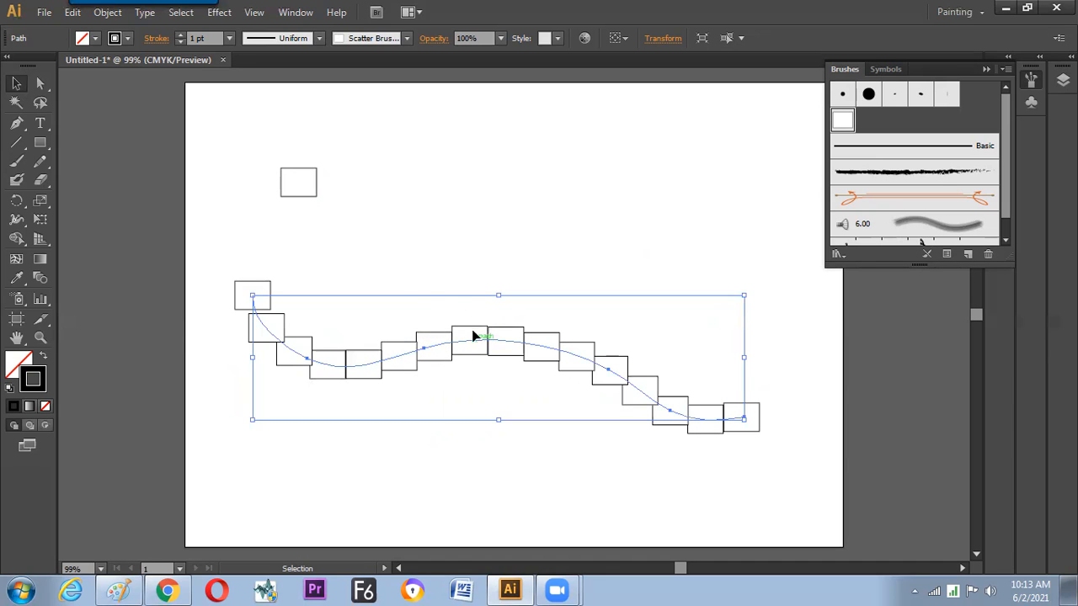
Step: Reshape the wavy stroke by pulling two of its middle anchor points upward with Direct Selection
{"action": "left_click", "coordinate": [291, 214]}
{"action": "key", "text": "a"}
{"action": "mouse_move", "coordinate": [402, 308]}
{"action": "left_mouse_down"}
{"action": "mouse_move", "coordinate": [436, 368]}
{"action": "mouse_move", "coordinate": [426, 294]}
{"action": "mouse_move", "coordinate": [436, 438]}
{"action": "mouse_move", "coordinate": [435, 263]}
{"action": "left_mouse_up"}
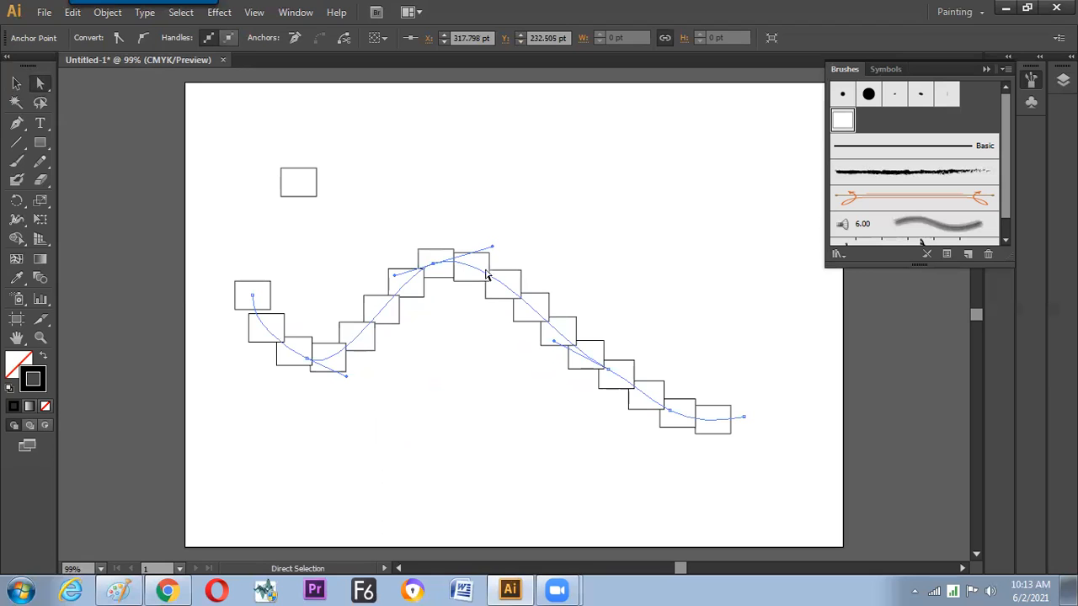
{"action": "left_click_drag", "start_coordinate": [611, 375], "coordinate": [678, 286]}
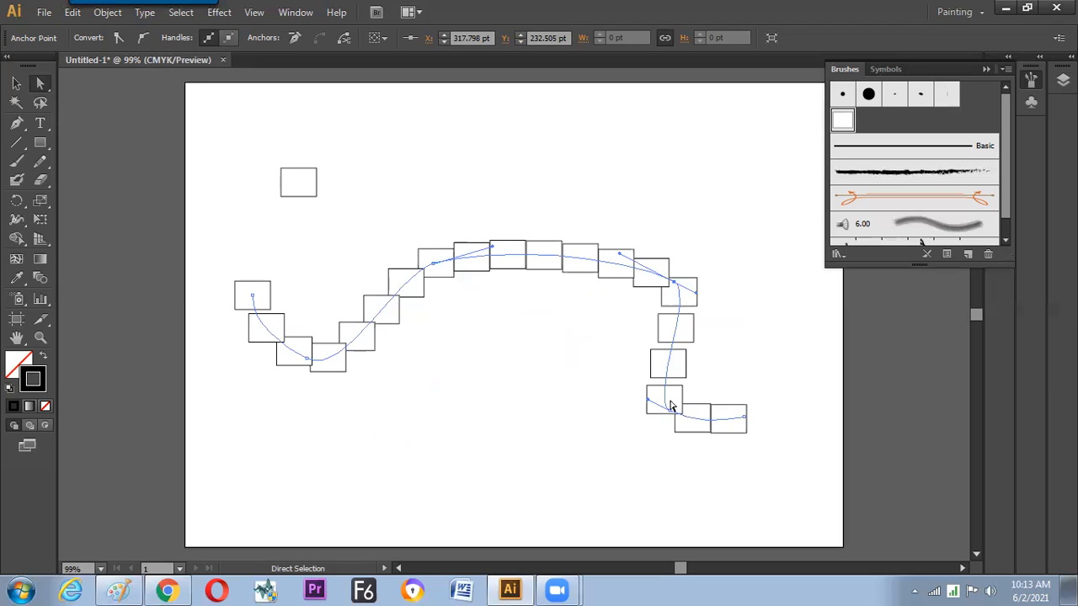
{"action": "mouse_move", "coordinate": [657, 431]}
{"action": "left_mouse_down"}
{"action": "mouse_move", "coordinate": [734, 355]}
{"action": "mouse_move", "coordinate": [655, 438]}
{"action": "left_mouse_up"}
Step: Shift the scatter brush stroke slightly down and raise its peak anchor point into a steeper hump
{"action": "left_click", "coordinate": [16, 83]}
{"action": "left_click", "coordinate": [370, 362]}
{"action": "left_click", "coordinate": [385, 354]}
{"action": "left_click", "coordinate": [309, 179]}
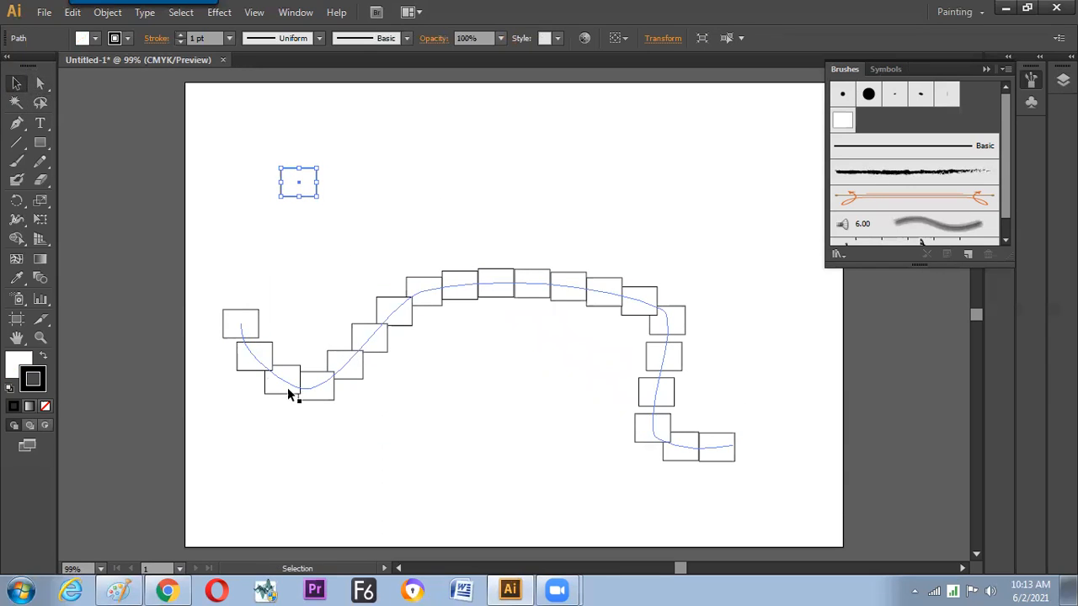
{"action": "left_click", "coordinate": [518, 285]}
{"action": "key", "text": "a"}
{"action": "left_click_drag", "start_coordinate": [477, 254], "coordinate": [508, 307]}
{"action": "mouse_move", "coordinate": [417, 278]}
{"action": "left_mouse_down"}
{"action": "mouse_move", "coordinate": [437, 343]}
{"action": "mouse_move", "coordinate": [468, 235]}
{"action": "left_mouse_up"}
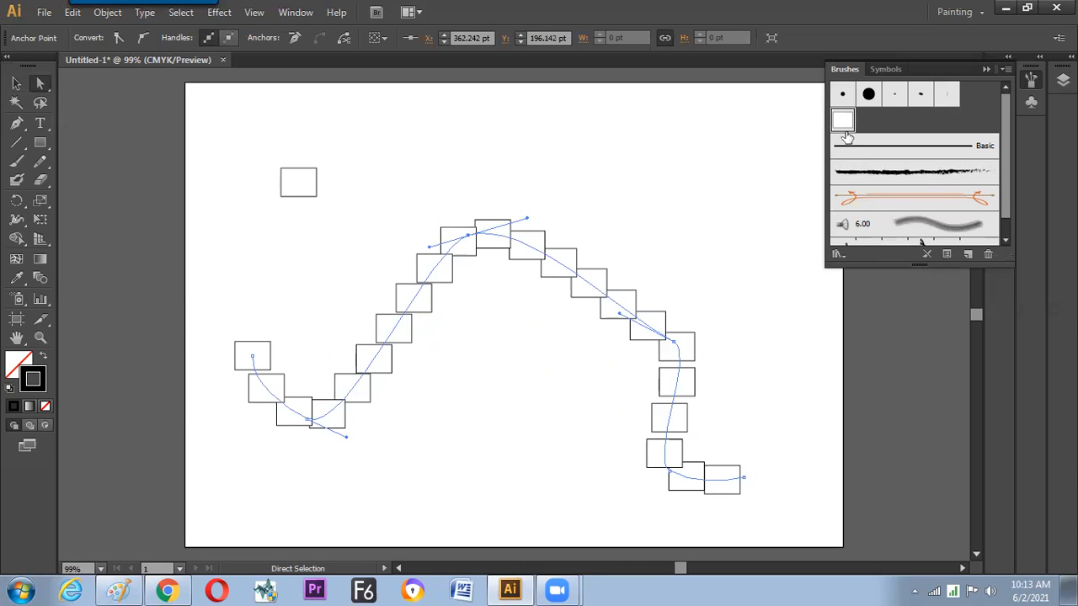
Step: Reposition the entire reshaped stroke so that it lies fully within the artboard
{"action": "left_click", "coordinate": [732, 187]}
{"action": "key", "text": "ctrl+z"}
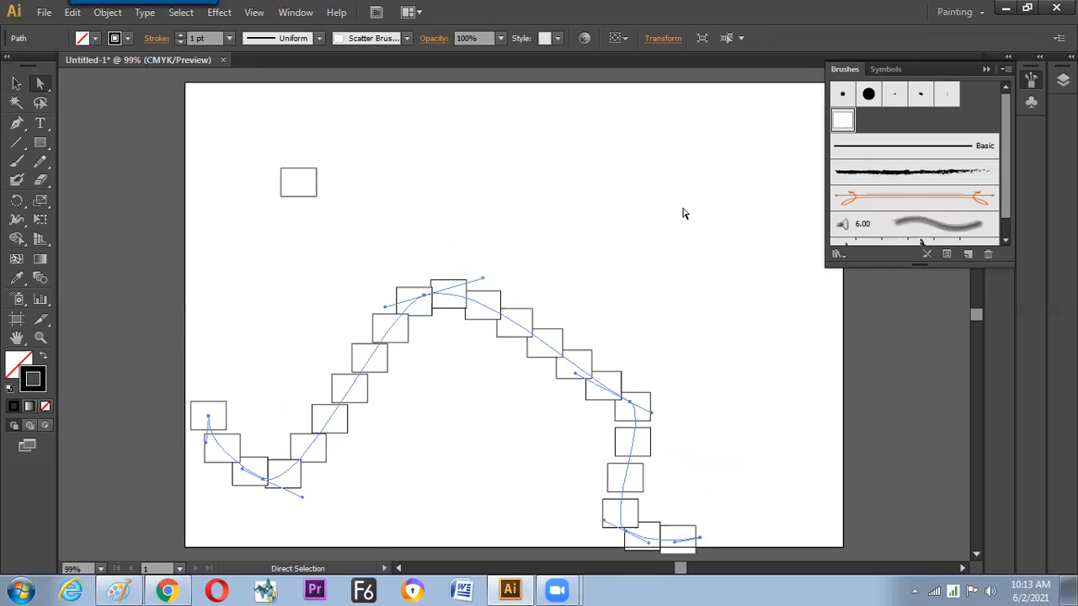
{"action": "key", "text": "v"}
{"action": "left_click_drag", "start_coordinate": [520, 328], "coordinate": [537, 288]}
Step: Set Scatter Brush 1's rotation relative to Path and apply the change to existing strokes
{"action": "double_click", "coordinate": [843, 121]}
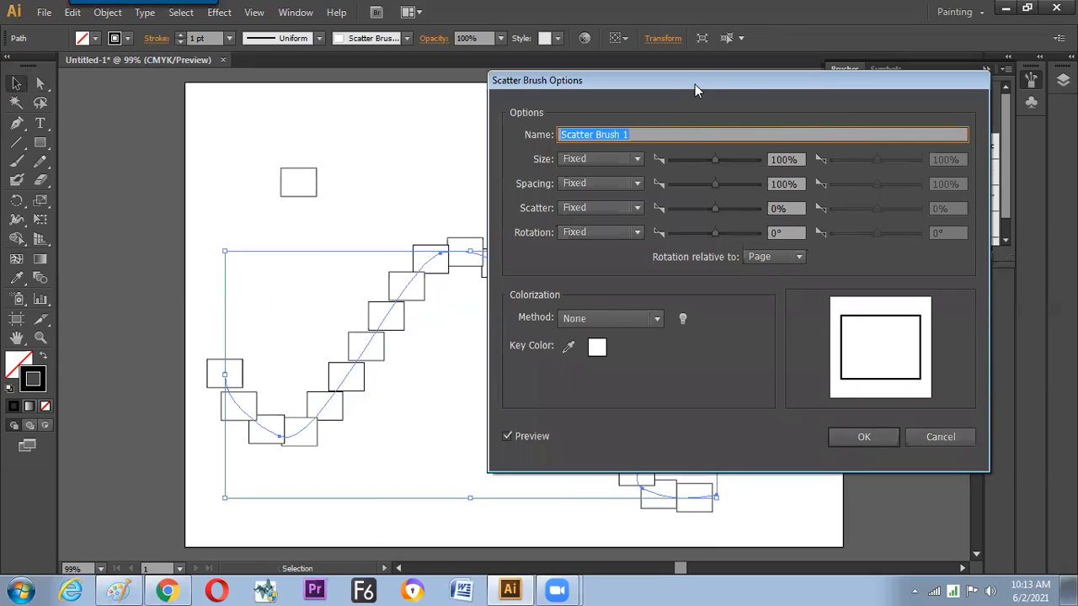
{"action": "left_click_drag", "start_coordinate": [695, 84], "coordinate": [848, 82]}
{"action": "left_click_drag", "start_coordinate": [715, 77], "coordinate": [641, 60]}
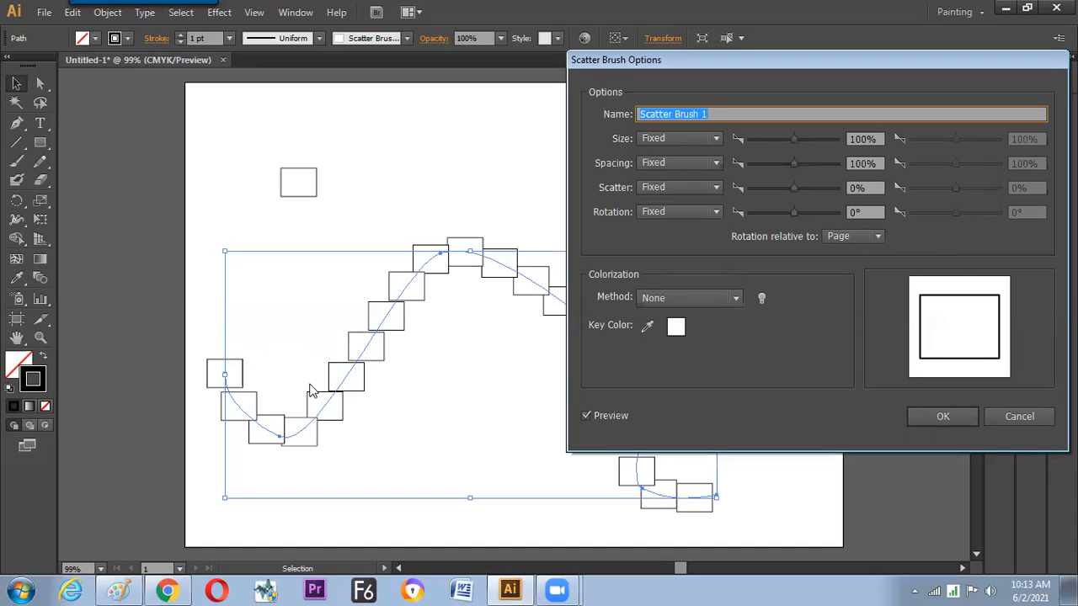
{"action": "left_click", "coordinate": [853, 236]}
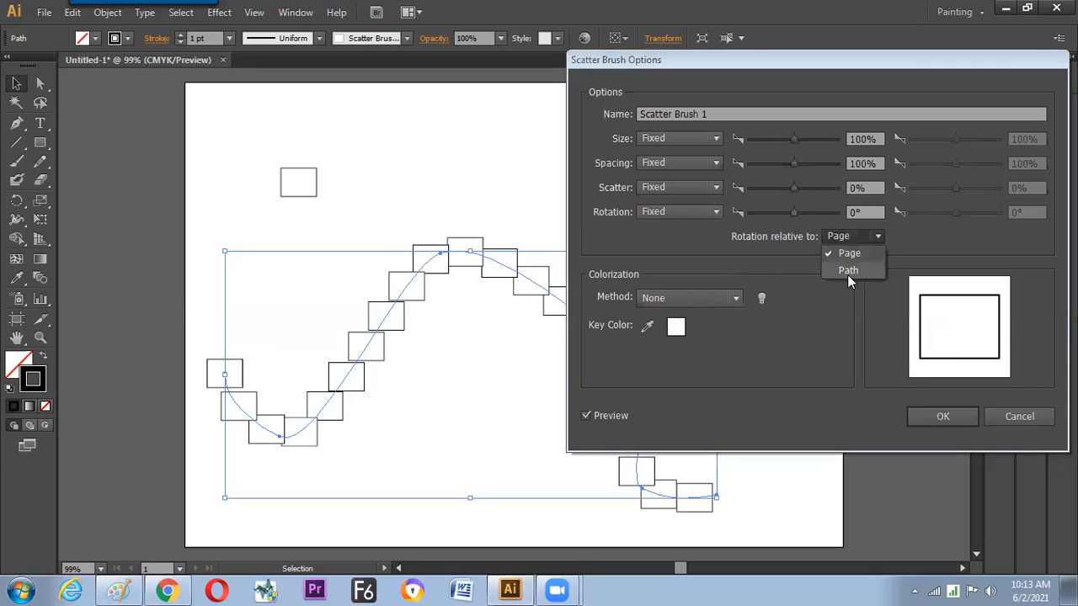
{"action": "left_click", "coordinate": [847, 273]}
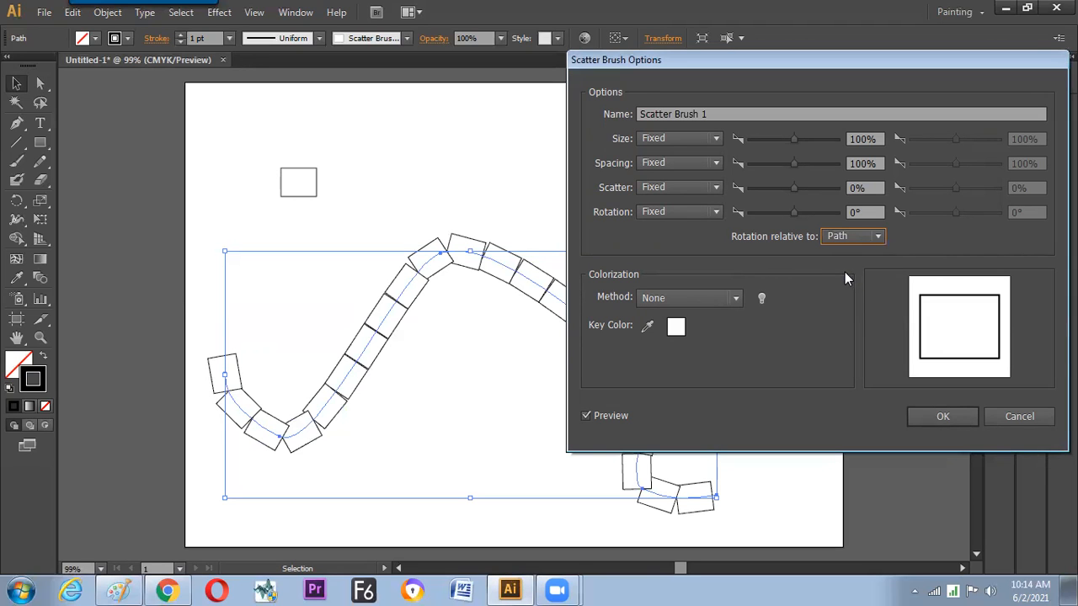
{"action": "left_click", "coordinate": [943, 416]}
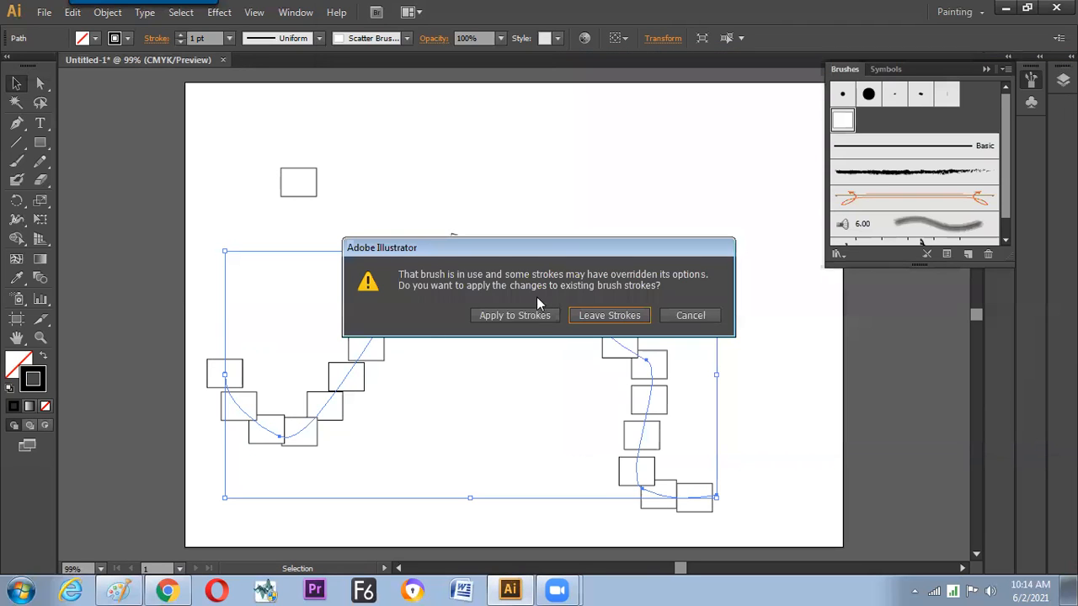
{"action": "left_click", "coordinate": [515, 320]}
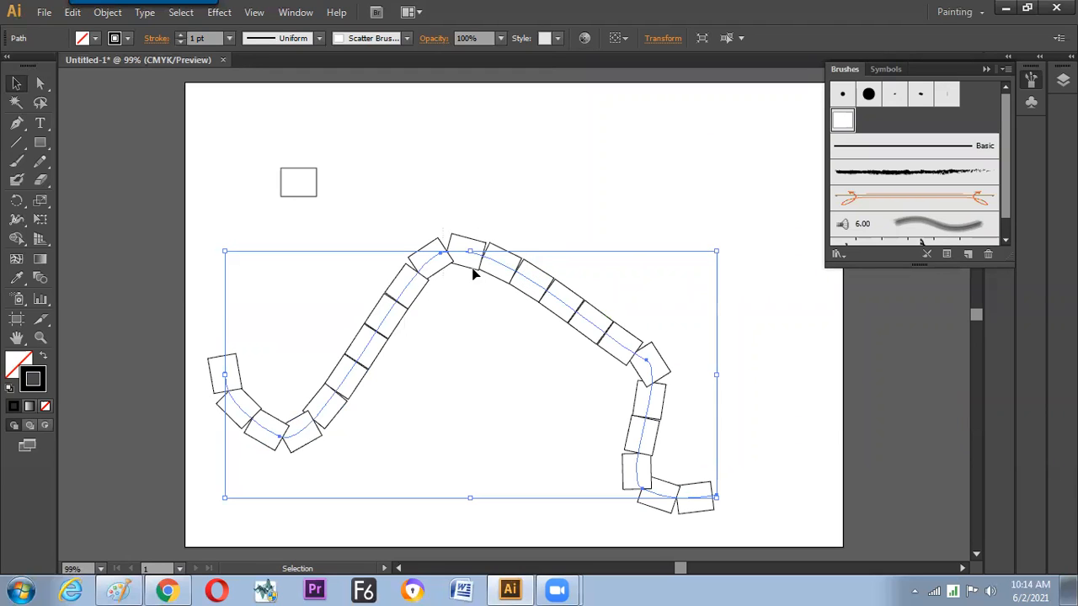
Step: Delete the wavy stroke and check Scatter Brush 1's options, keeping rotation relative to Path
{"action": "key", "text": "Delete"}
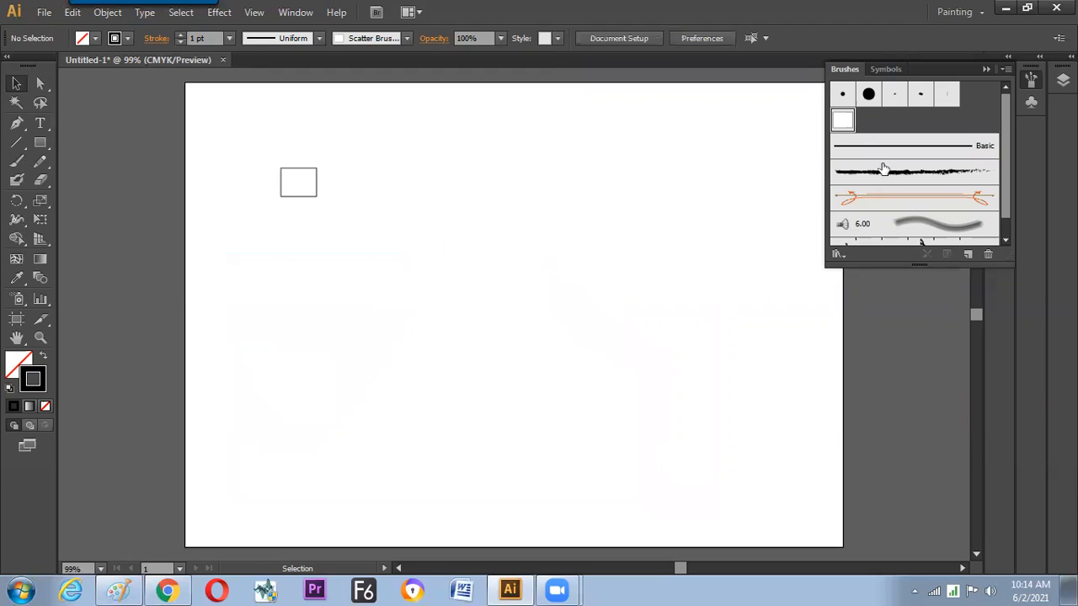
{"action": "double_click", "coordinate": [844, 122]}
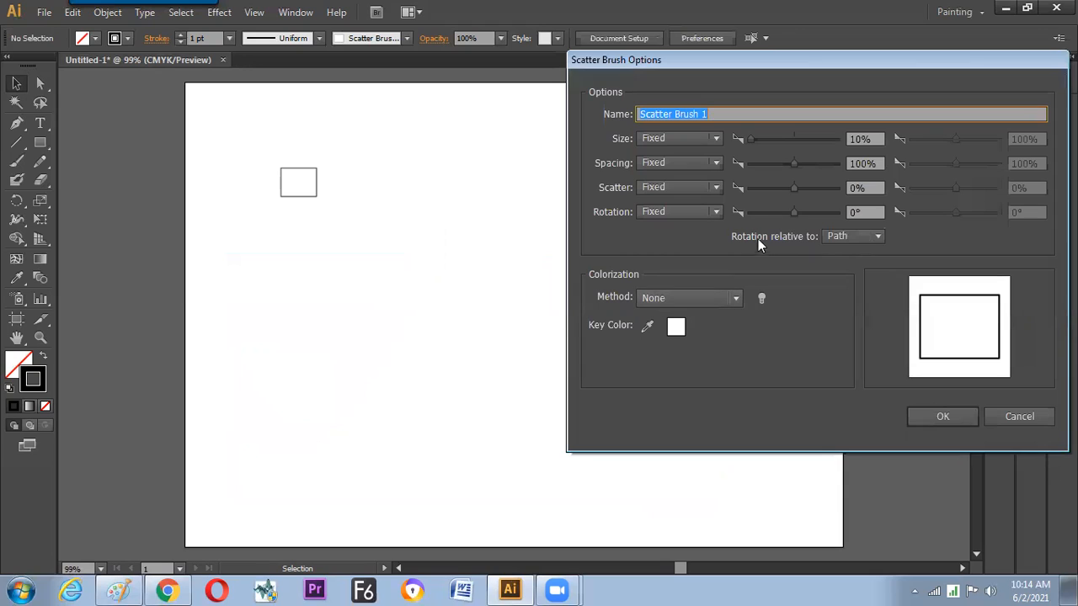
{"action": "left_click", "coordinate": [843, 237]}
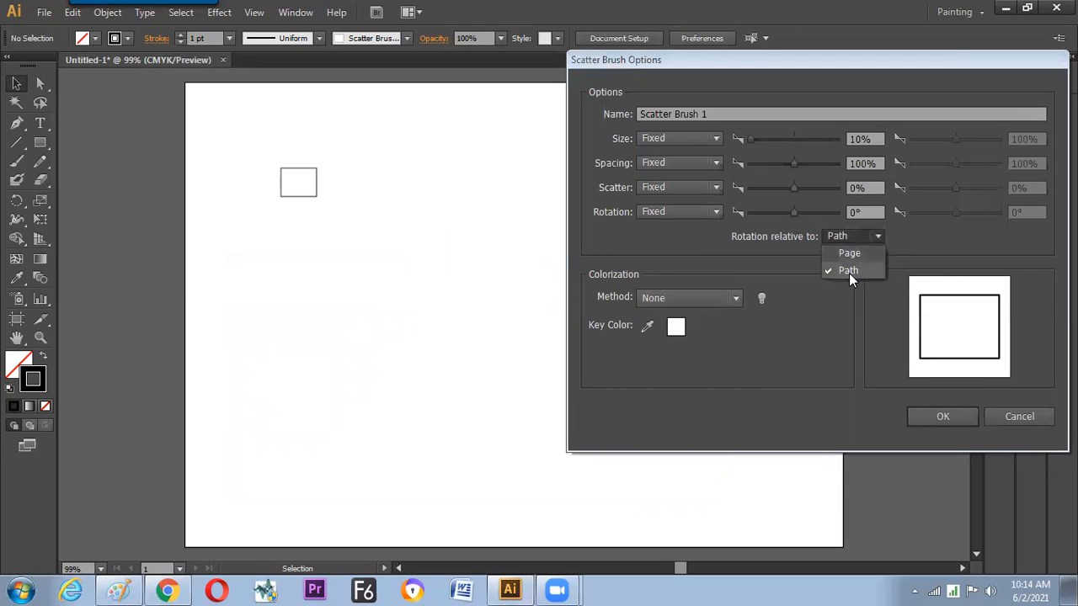
{"action": "left_click", "coordinate": [925, 412]}
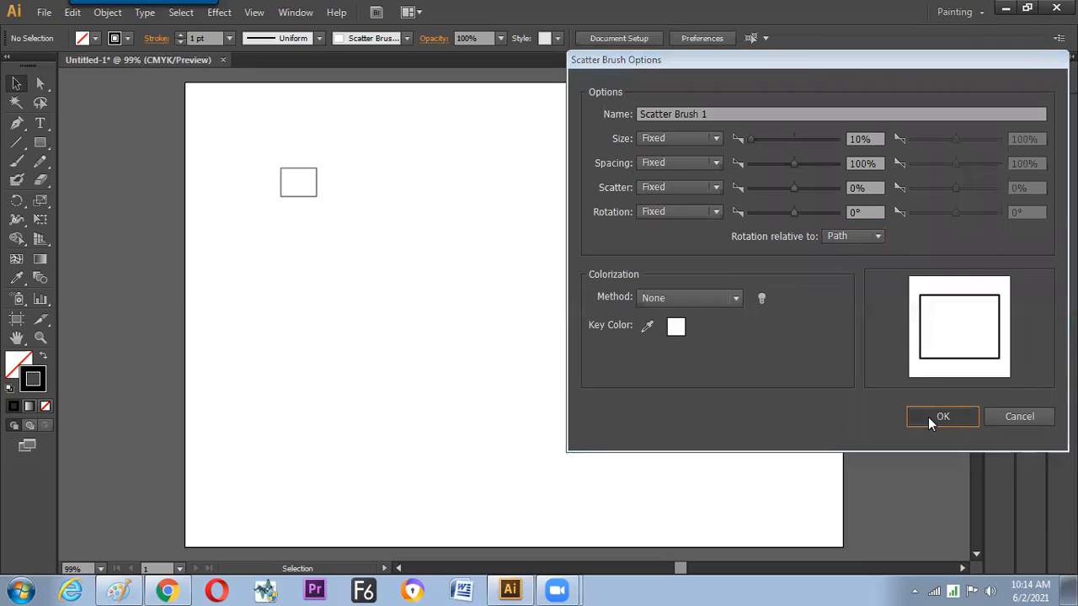
{"action": "left_click", "coordinate": [928, 416]}
Step: Paint a winding S-shaped stroke down the middle of the artboard with the rectangle scatter brush
{"action": "key", "text": "b"}
{"action": "mouse_move", "coordinate": [407, 131]}
{"action": "left_mouse_down"}
{"action": "mouse_move", "coordinate": [575, 347]}
{"action": "mouse_move", "coordinate": [597, 493]}
{"action": "mouse_move", "coordinate": [586, 499]}
{"action": "left_mouse_up"}
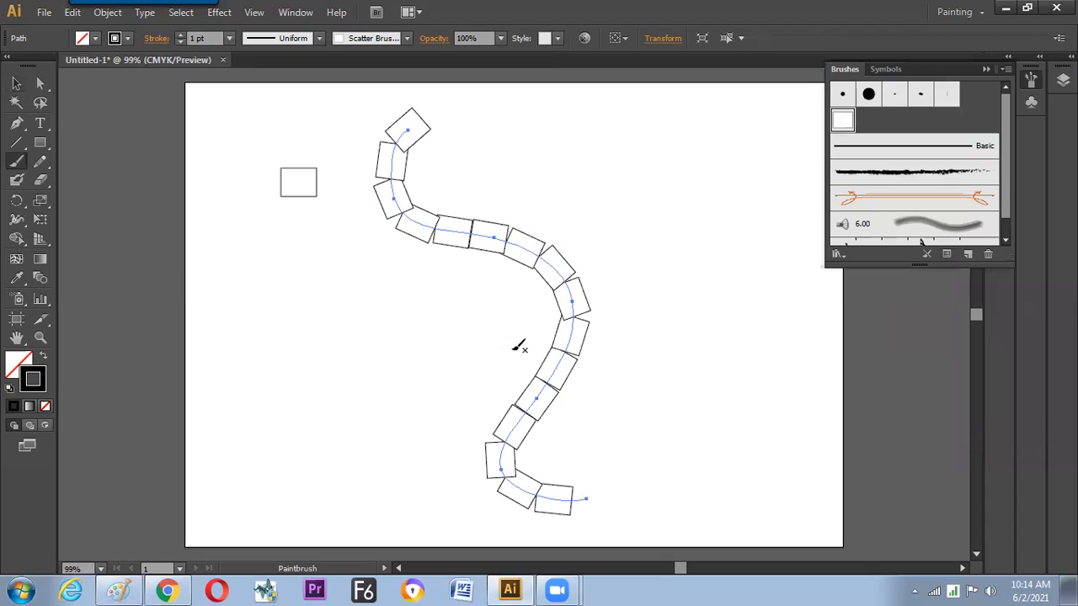
Step: Restore the deleted S-shaped stroke and move it across the left edge of the artboard
{"action": "key", "text": "v"}
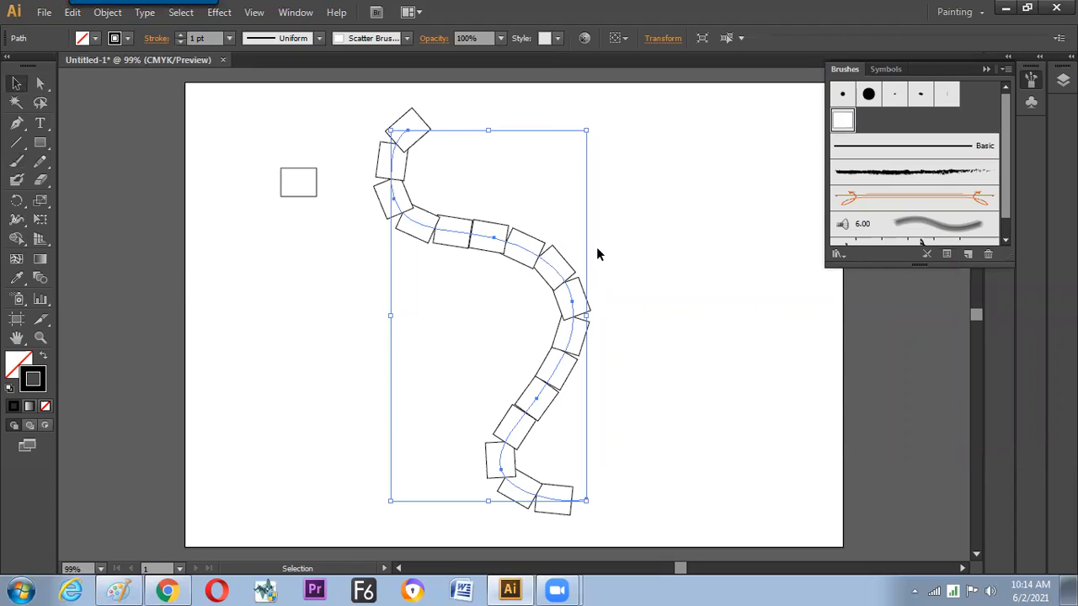
{"action": "key", "text": "Delete"}
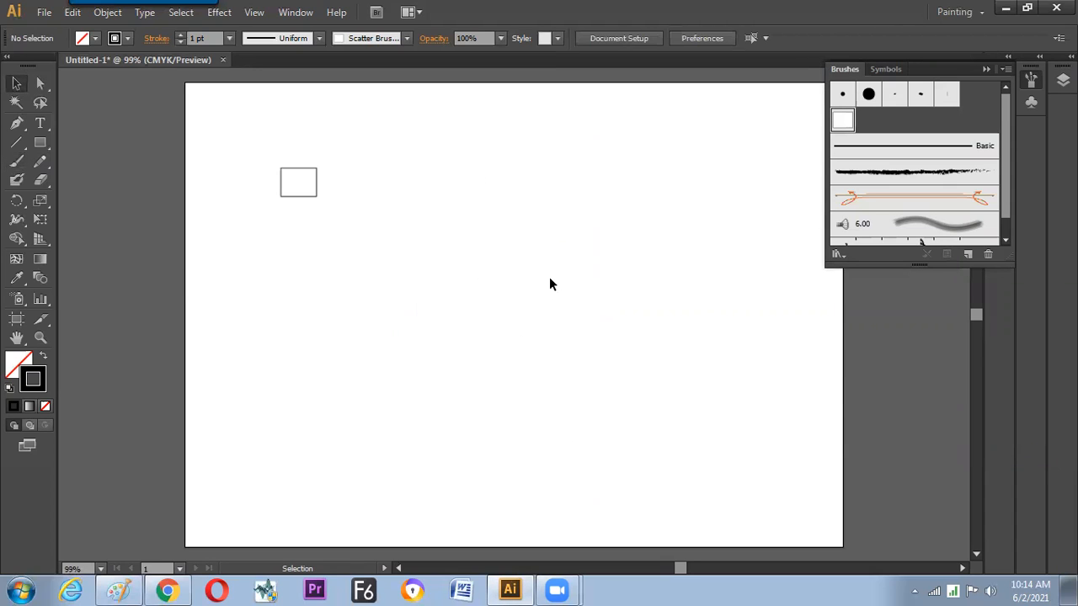
{"action": "key", "text": "ctrl+z"}
{"action": "mouse_move", "coordinate": [505, 252]}
{"action": "left_mouse_down"}
{"action": "mouse_move", "coordinate": [245, 284]}
{"action": "mouse_move", "coordinate": [198, 269]}
{"action": "left_mouse_up"}
{"action": "left_click", "coordinate": [320, 283]}
Step: Draw a large circle on the right half of the artboard and apply the rectangle scatter brush to its outline
{"action": "mouse_move", "coordinate": [39, 142]}
{"action": "left_mouse_down"}
{"action": "mouse_move", "coordinate": [101, 164]}
{"action": "mouse_move", "coordinate": [110, 183]}
{"action": "left_mouse_up"}
{"action": "left_click_drag", "start_coordinate": [610, 309], "coordinate": [721, 437]}
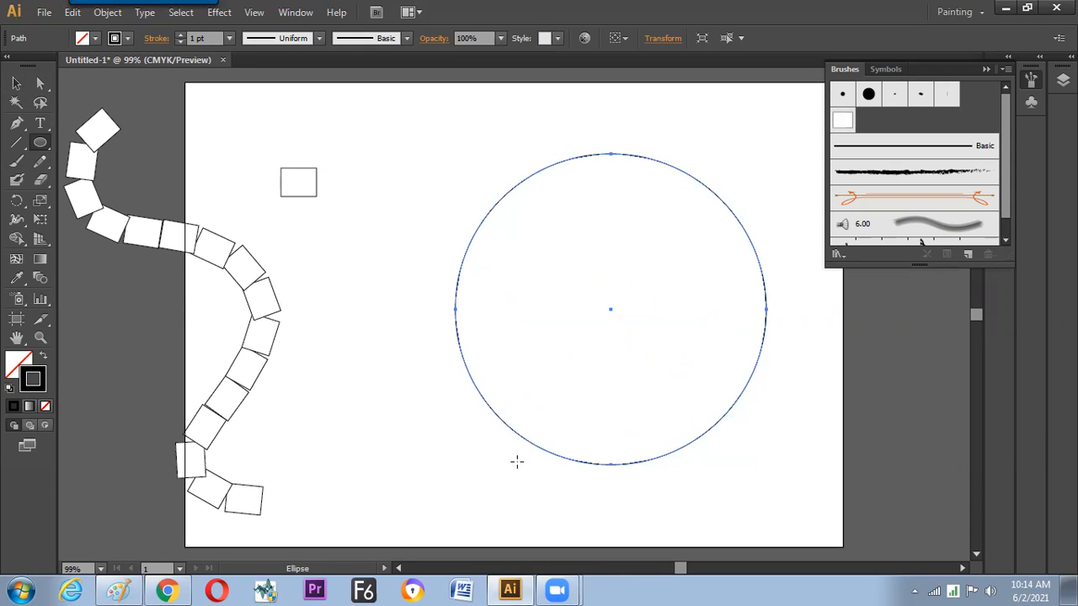
{"action": "left_click", "coordinate": [16, 83]}
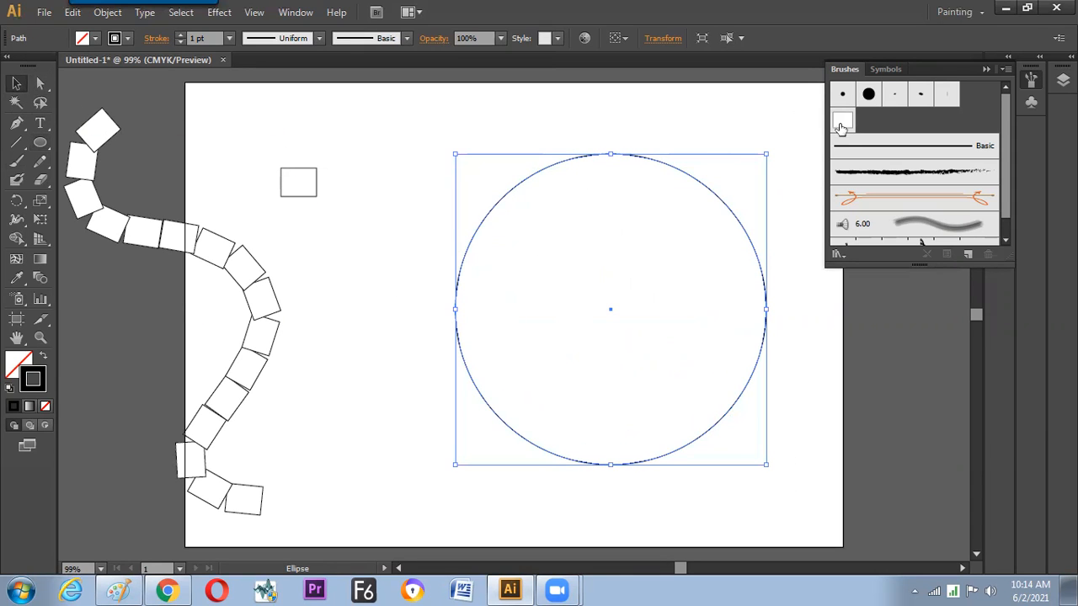
{"action": "left_click", "coordinate": [844, 122]}
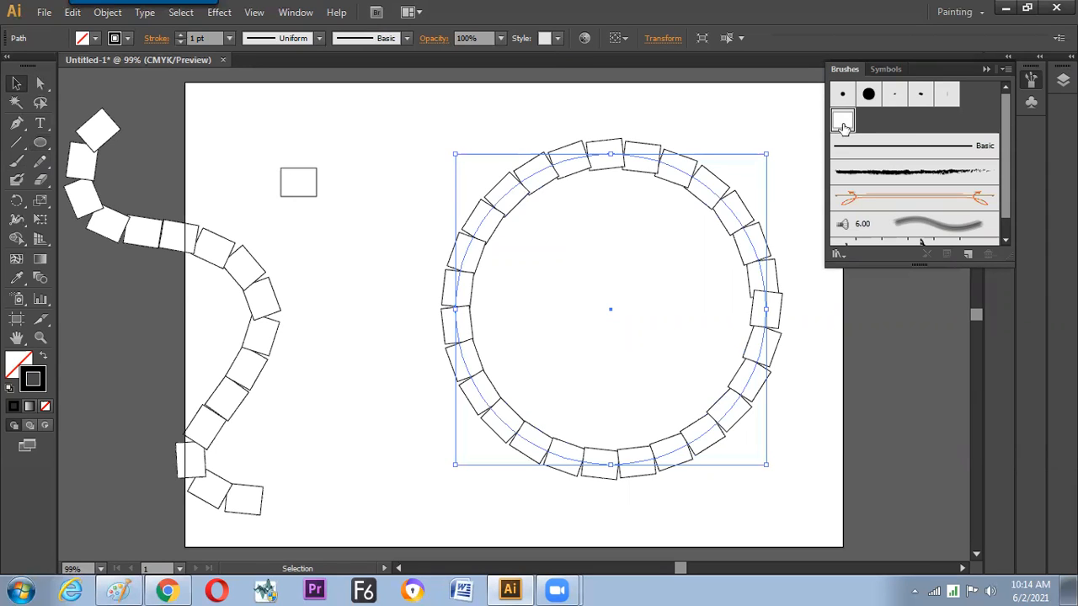
{"action": "left_click", "coordinate": [767, 194]}
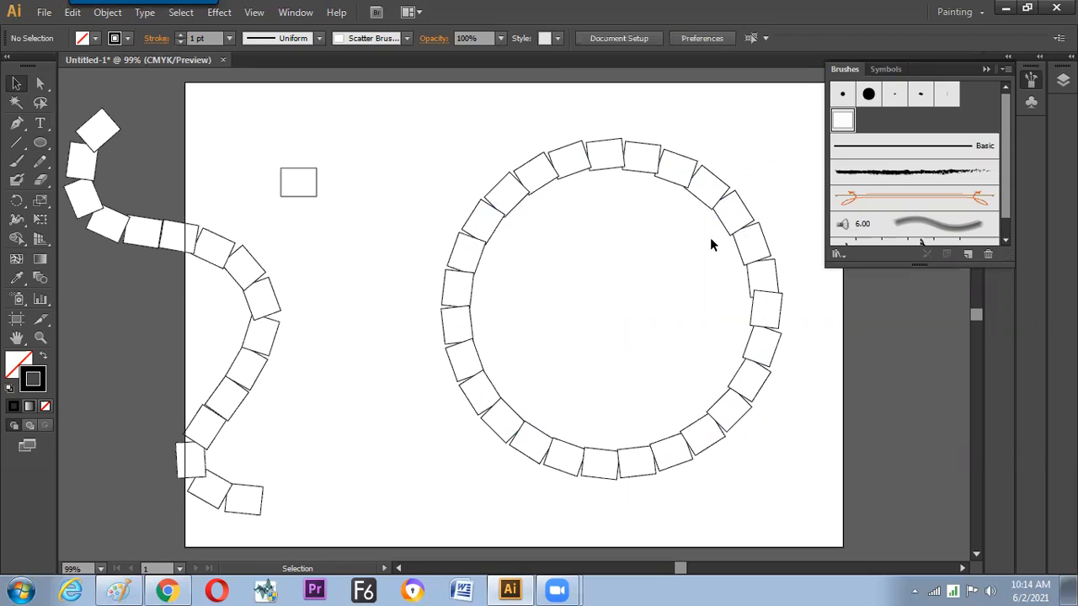
Step: Scale the brushed circle down and move it into the lower part of the artboard, beside the S-shaped stroke
{"action": "left_click", "coordinate": [716, 203]}
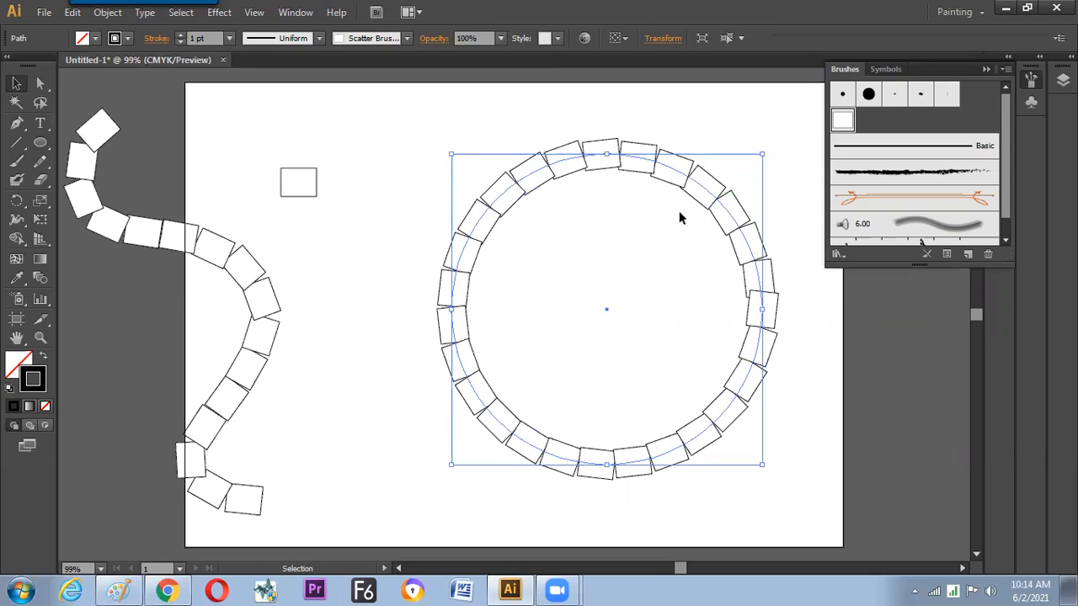
{"action": "left_click_drag", "start_coordinate": [736, 227], "coordinate": [714, 233]}
{"action": "left_click_drag", "start_coordinate": [741, 162], "coordinate": [681, 222]}
{"action": "left_click_drag", "start_coordinate": [656, 264], "coordinate": [489, 347]}
{"action": "left_click", "coordinate": [565, 252]}
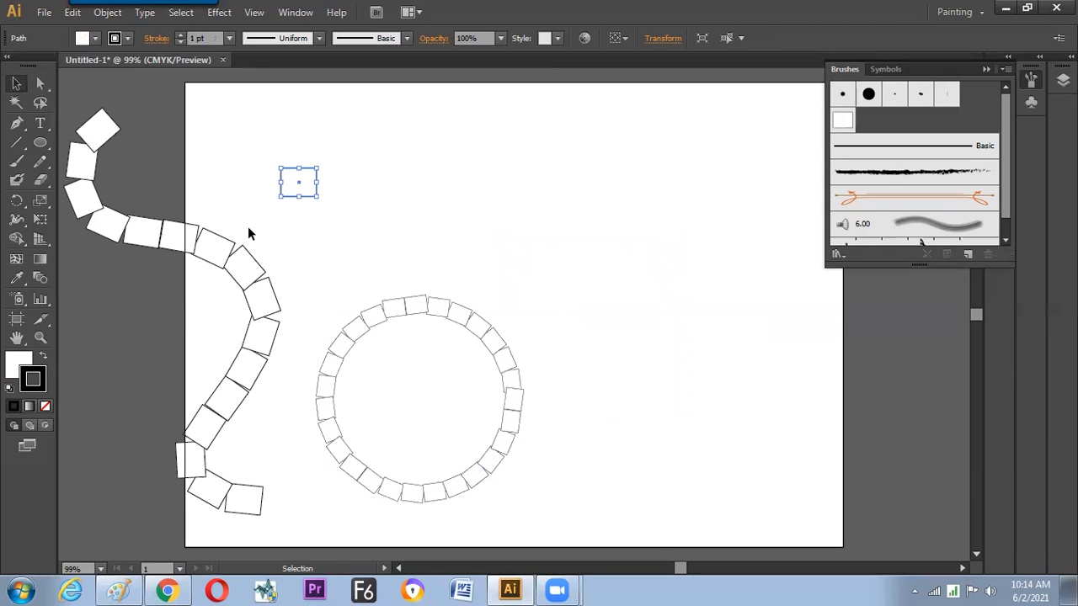
{"action": "left_click", "coordinate": [251, 277]}
{"action": "left_click", "coordinate": [421, 308]}
{"action": "left_click_drag", "start_coordinate": [453, 314], "coordinate": [423, 312]}
{"action": "left_click", "coordinate": [437, 278]}
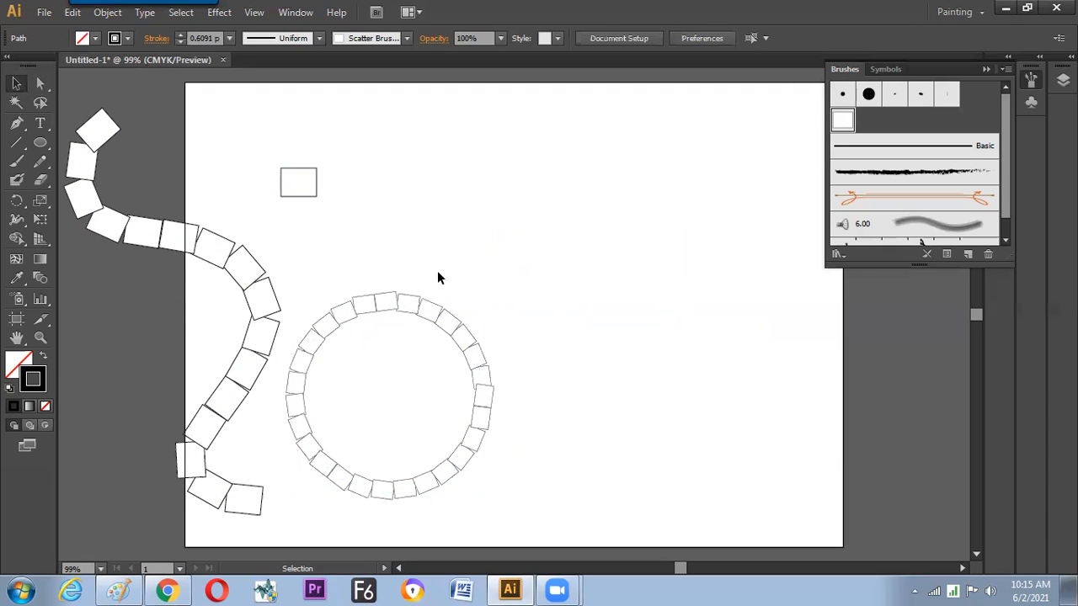
Step: Draw a small upright rectangle above the circle and average its two bottom anchor points to form a downward-pointing triangle
{"action": "left_click", "coordinate": [40, 145]}
{"action": "left_click_drag", "start_coordinate": [40, 147], "coordinate": [111, 141]}
{"action": "left_click_drag", "start_coordinate": [437, 124], "coordinate": [484, 203]}
{"action": "key", "text": "a"}
{"action": "left_click_drag", "start_coordinate": [421, 183], "coordinate": [506, 238]}
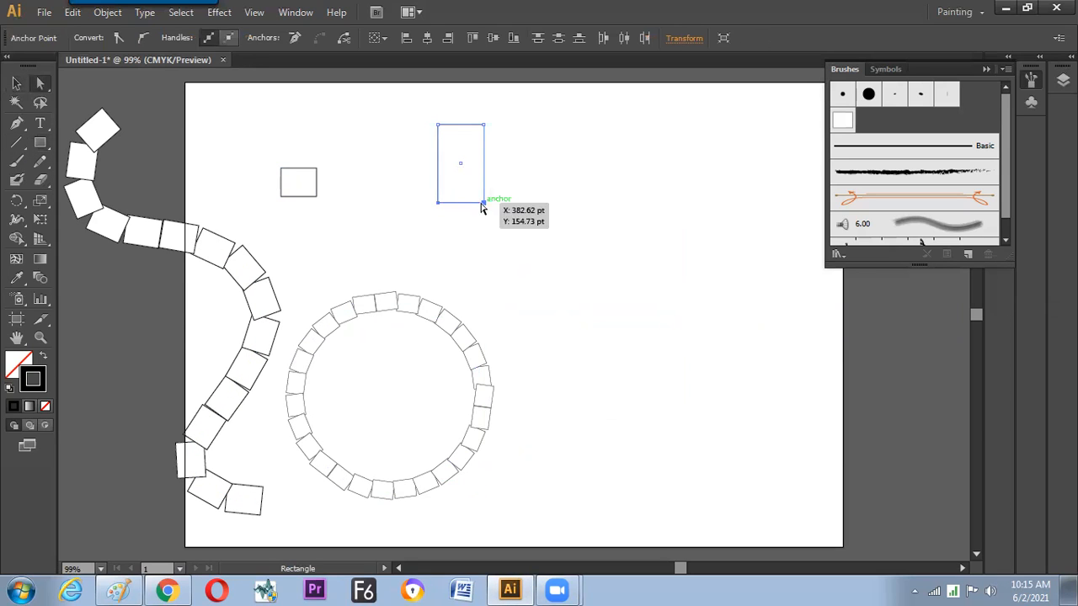
{"action": "right_click", "coordinate": [477, 204]}
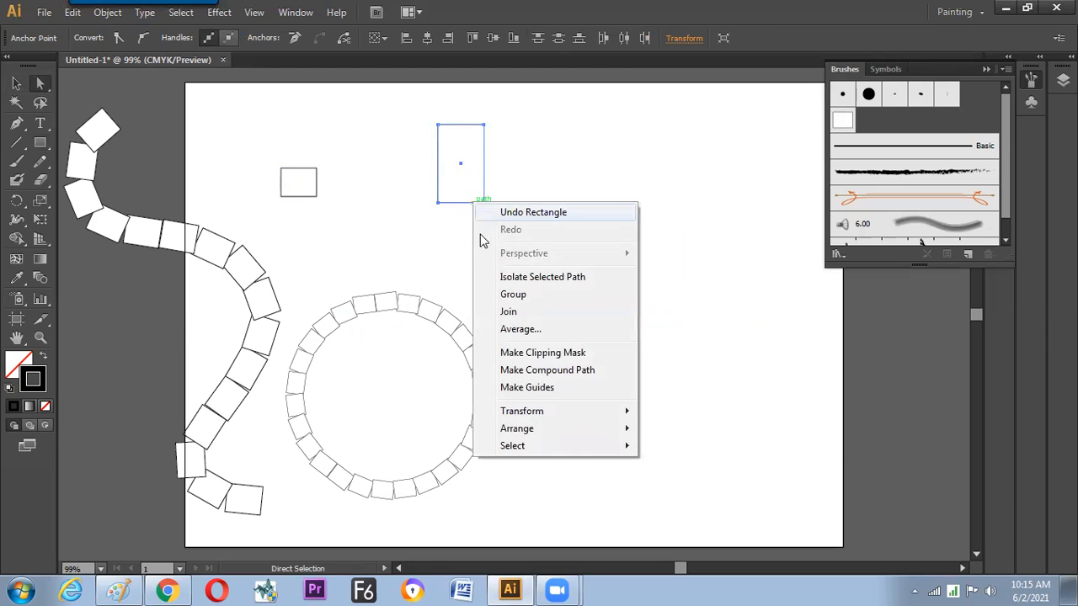
{"action": "left_click", "coordinate": [512, 330]}
{"action": "left_click", "coordinate": [594, 308]}
Step: Fill the triangle with red and scale it down to a tiny pennant near the small rectangle
{"action": "key", "text": "v"}
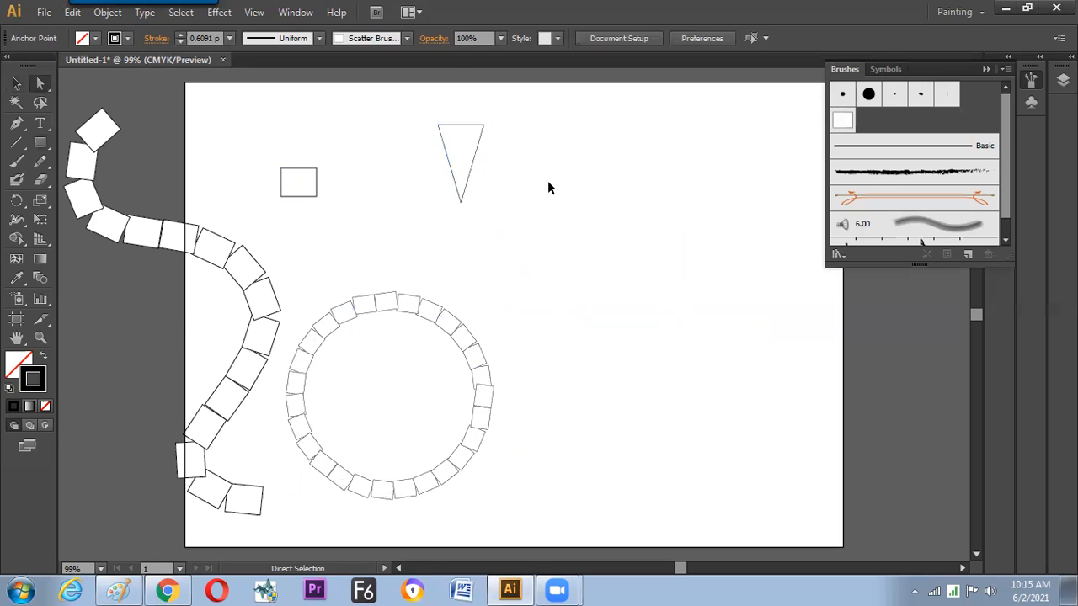
{"action": "left_click", "coordinate": [84, 38]}
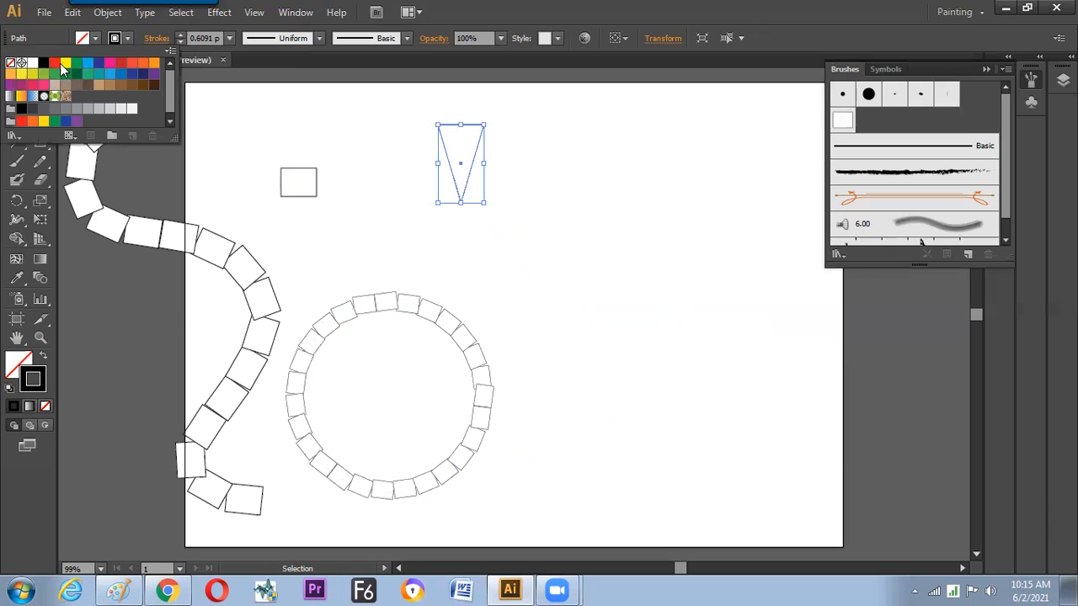
{"action": "left_click", "coordinate": [54, 63]}
{"action": "left_click", "coordinate": [523, 196]}
{"action": "left_click_drag", "start_coordinate": [469, 161], "coordinate": [465, 160]}
{"action": "left_click_drag", "start_coordinate": [456, 203], "coordinate": [455, 180]}
{"action": "left_click_drag", "start_coordinate": [454, 134], "coordinate": [424, 179]}
{"action": "mouse_move", "coordinate": [448, 221]}
{"action": "left_mouse_down"}
{"action": "mouse_move", "coordinate": [421, 193]}
{"action": "mouse_move", "coordinate": [891, 140]}
{"action": "left_mouse_up"}
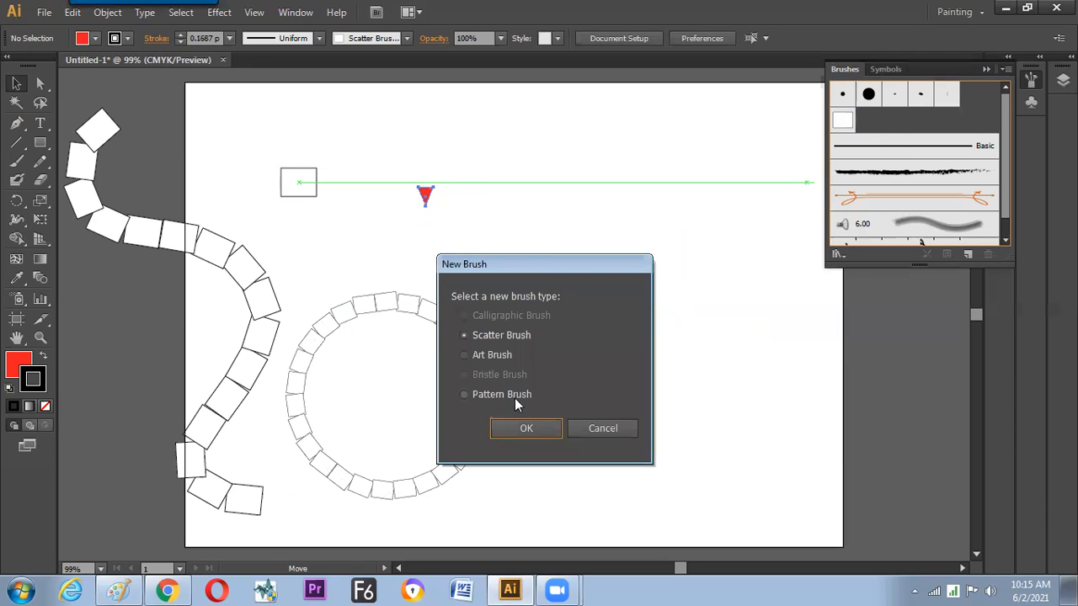
{"action": "left_click", "coordinate": [527, 428]}
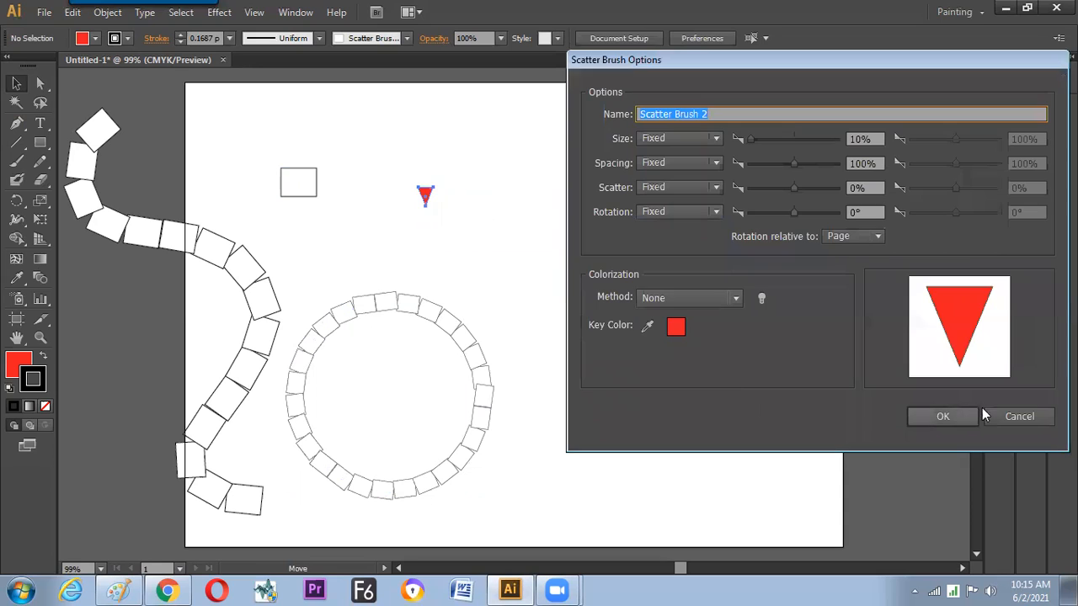
{"action": "left_click", "coordinate": [970, 415]}
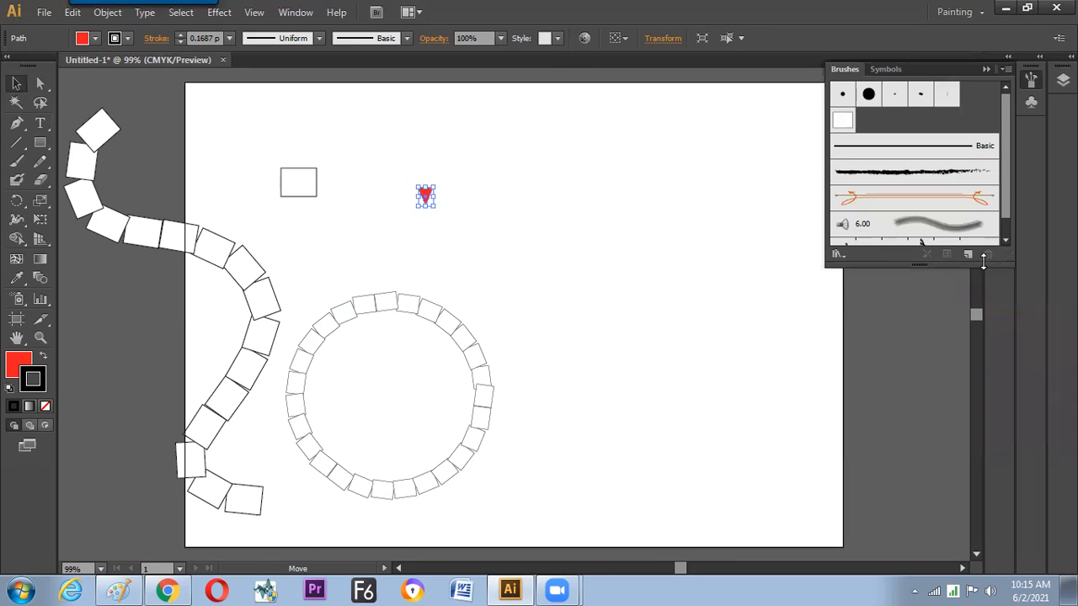
Step: Create a scatter brush from the red triangle, with its rotation relative to Path
{"action": "mouse_move", "coordinate": [427, 193]}
{"action": "left_mouse_down"}
{"action": "mouse_move", "coordinate": [874, 116]}
{"action": "mouse_move", "coordinate": [837, 139]}
{"action": "left_mouse_up"}
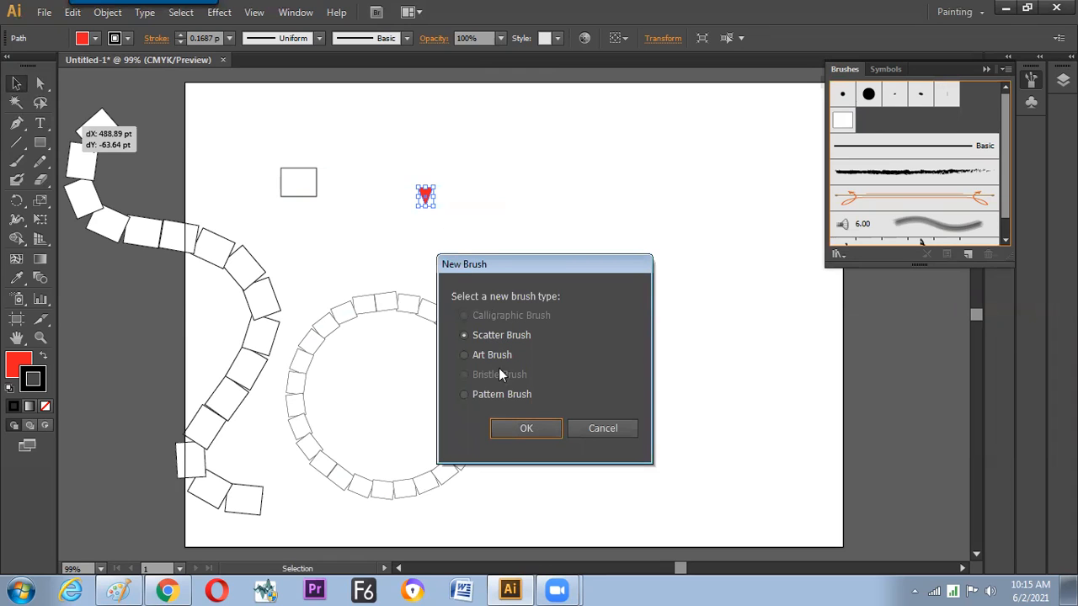
{"action": "left_click", "coordinate": [529, 431]}
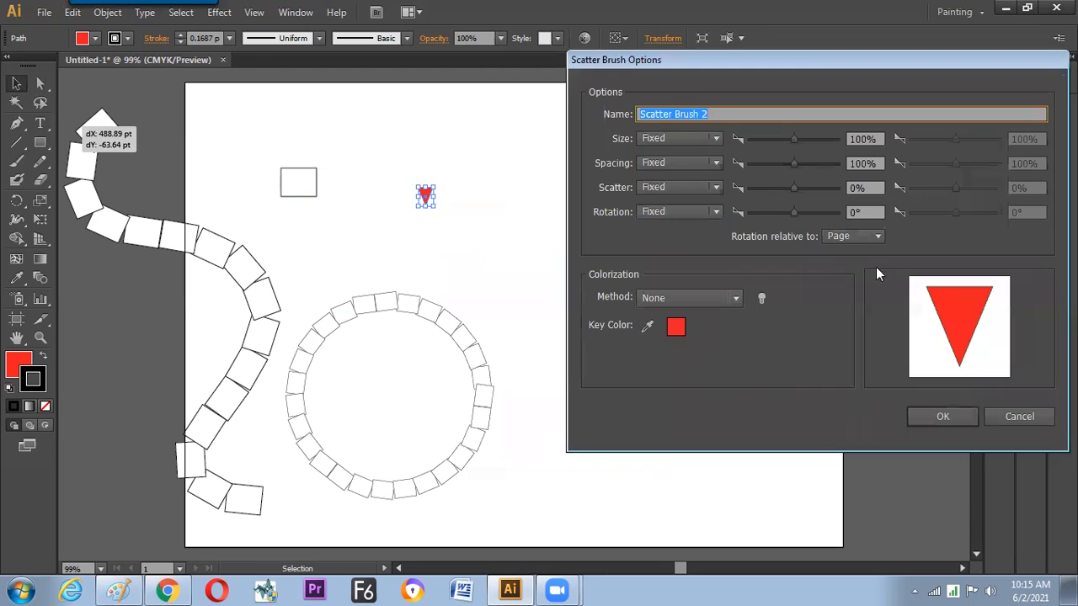
{"action": "left_click", "coordinate": [852, 236]}
{"action": "left_click", "coordinate": [846, 268]}
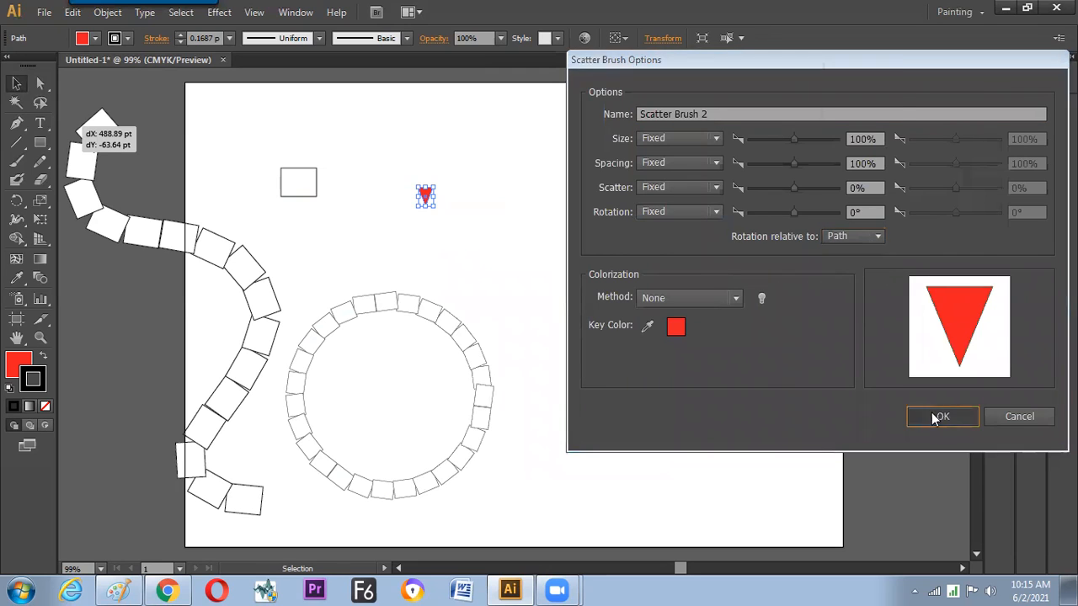
{"action": "left_click", "coordinate": [938, 418]}
Step: Paint a wavy horizontal stroke across the upper part of the artboard with the red triangle scatter brush
{"action": "left_click", "coordinate": [17, 161]}
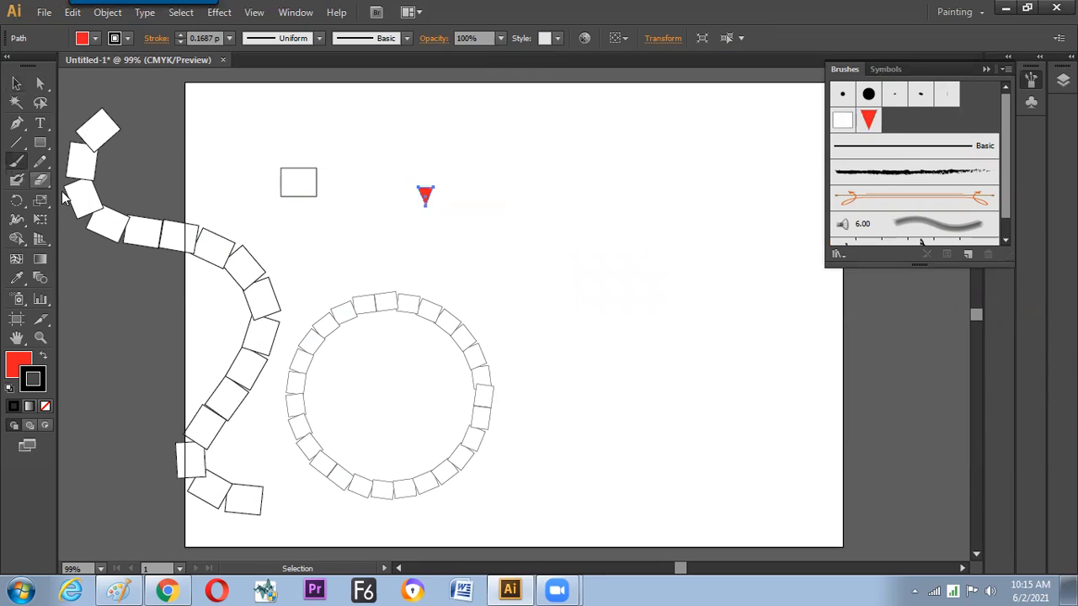
{"action": "mouse_move", "coordinate": [408, 132]}
{"action": "left_mouse_down"}
{"action": "mouse_move", "coordinate": [791, 130]}
{"action": "mouse_move", "coordinate": [785, 138]}
{"action": "left_mouse_up"}
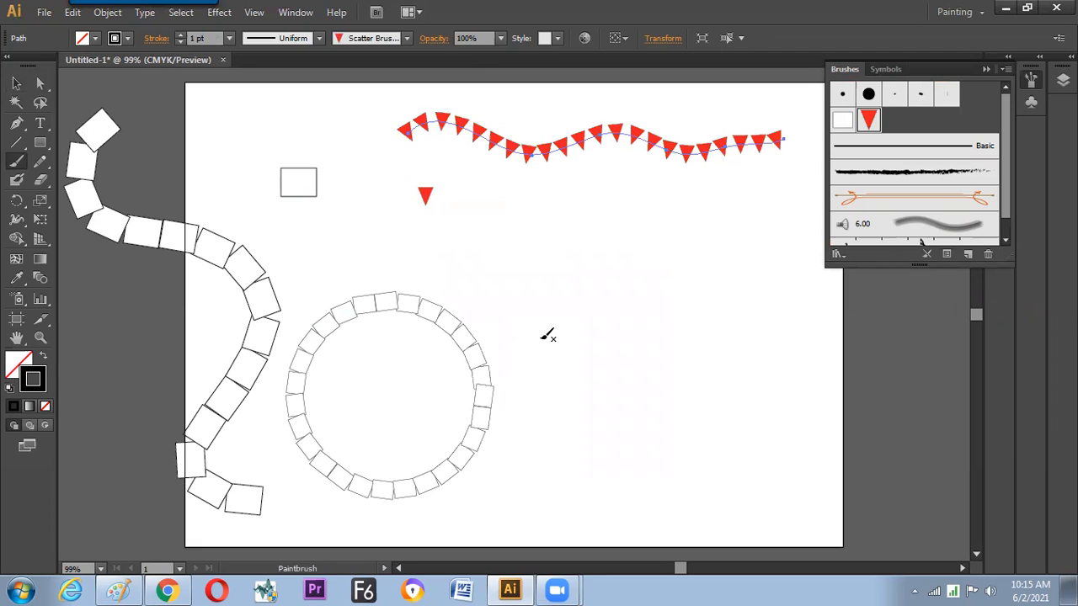
Step: Switch to Paint and handwrite a one-line note beginning with "Scatter" on the blank canvas
{"action": "left_click", "coordinate": [117, 590]}
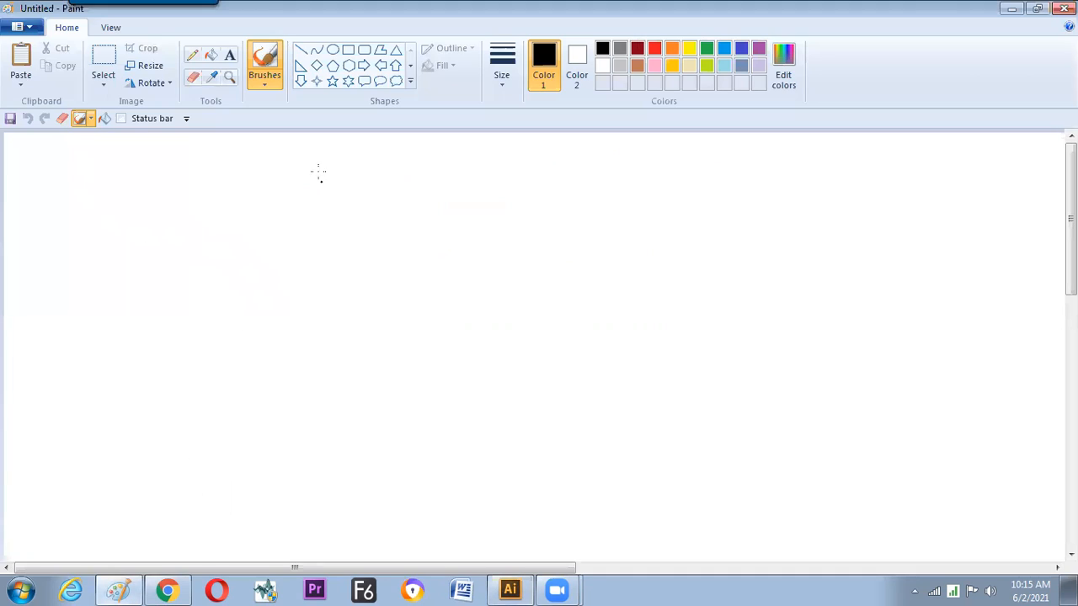
{"action": "left_click_drag", "start_coordinate": [332, 217], "coordinate": [314, 241]}
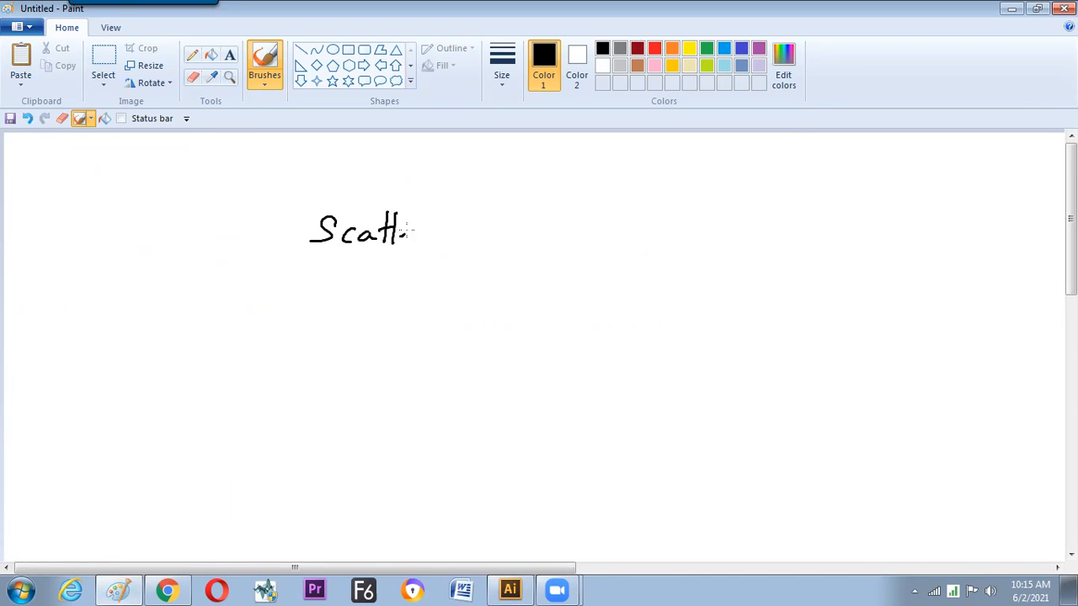
{"action": "mouse_move", "coordinate": [460, 219]}
{"action": "left_mouse_down"}
{"action": "mouse_move", "coordinate": [517, 225]}
{"action": "mouse_move", "coordinate": [516, 234]}
{"action": "mouse_move", "coordinate": [525, 216]}
{"action": "mouse_move", "coordinate": [545, 242]}
{"action": "left_mouse_up"}
{"action": "mouse_move", "coordinate": [589, 226]}
{"action": "left_mouse_down"}
{"action": "mouse_move", "coordinate": [690, 225]}
{"action": "mouse_move", "coordinate": [716, 207]}
{"action": "mouse_move", "coordinate": [723, 222]}
{"action": "mouse_move", "coordinate": [773, 218]}
{"action": "left_mouse_up"}
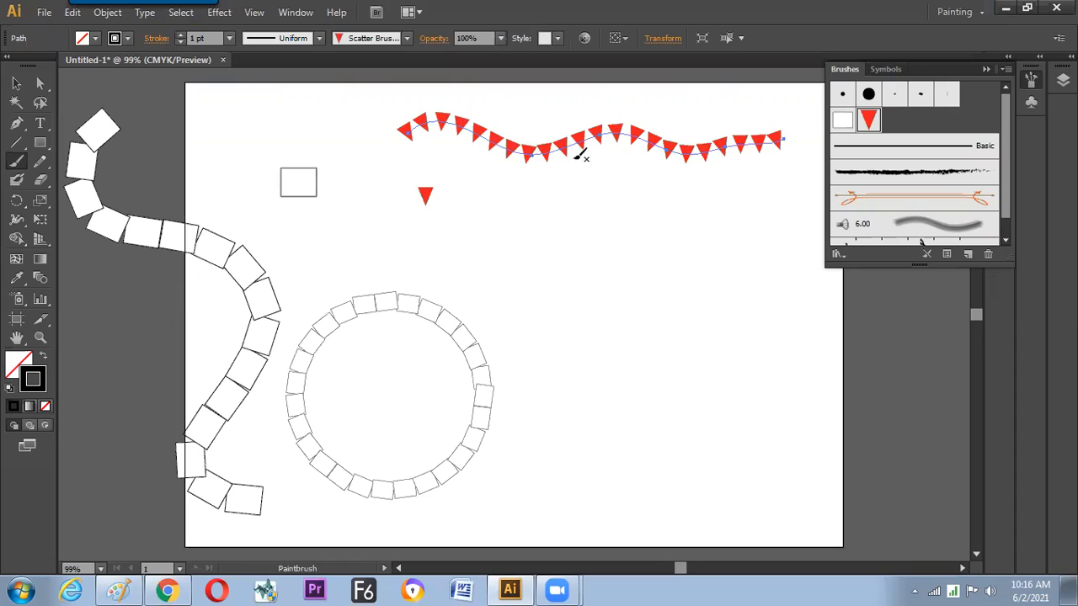
Step: Set Scatter Brush 2's scatter to -56% so the triangles hang below the path, and apply the change to existing strokes
{"action": "left_click", "coordinate": [16, 84]}
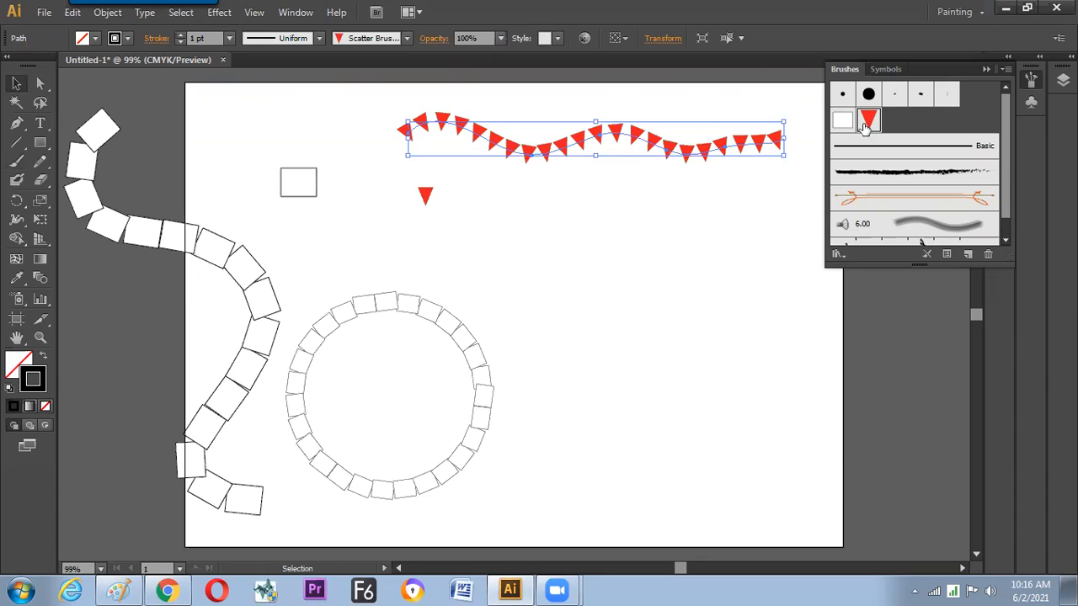
{"action": "double_click", "coordinate": [868, 125]}
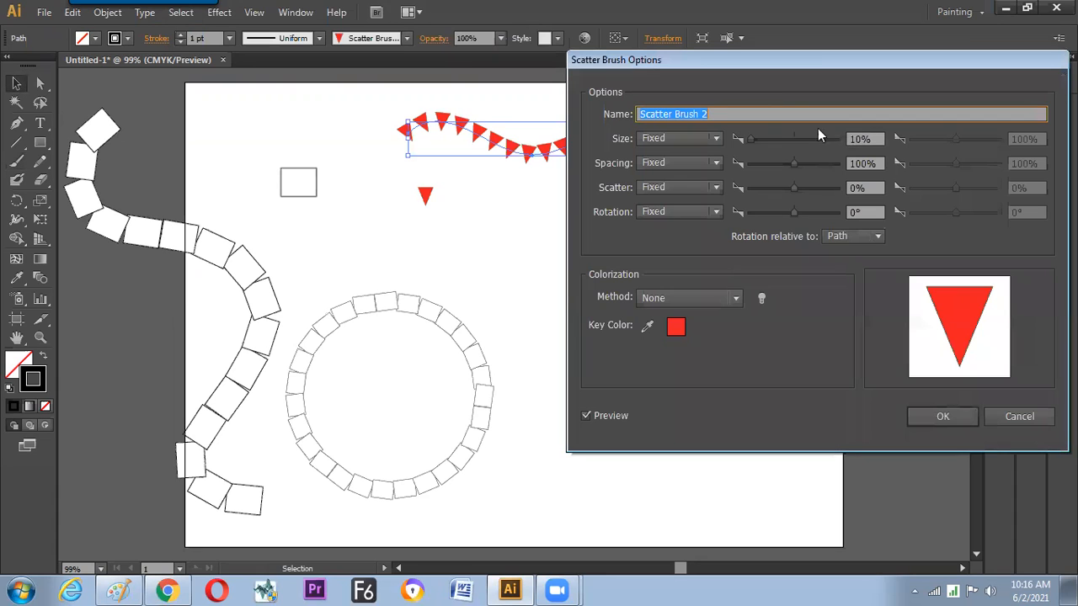
{"action": "left_click_drag", "start_coordinate": [760, 60], "coordinate": [632, 237]}
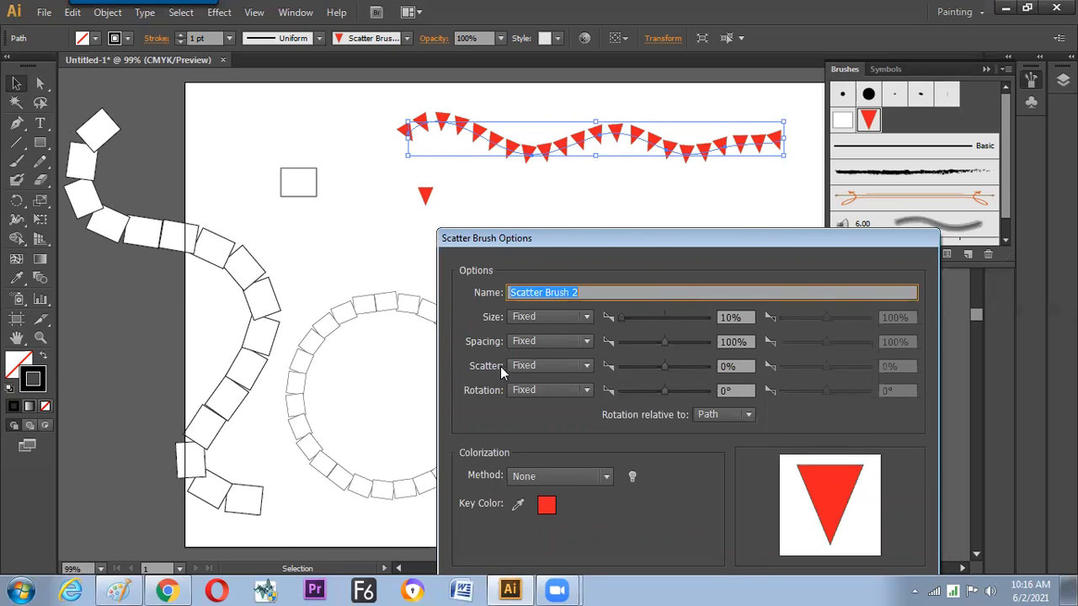
{"action": "left_click_drag", "start_coordinate": [665, 371], "coordinate": [655, 386]}
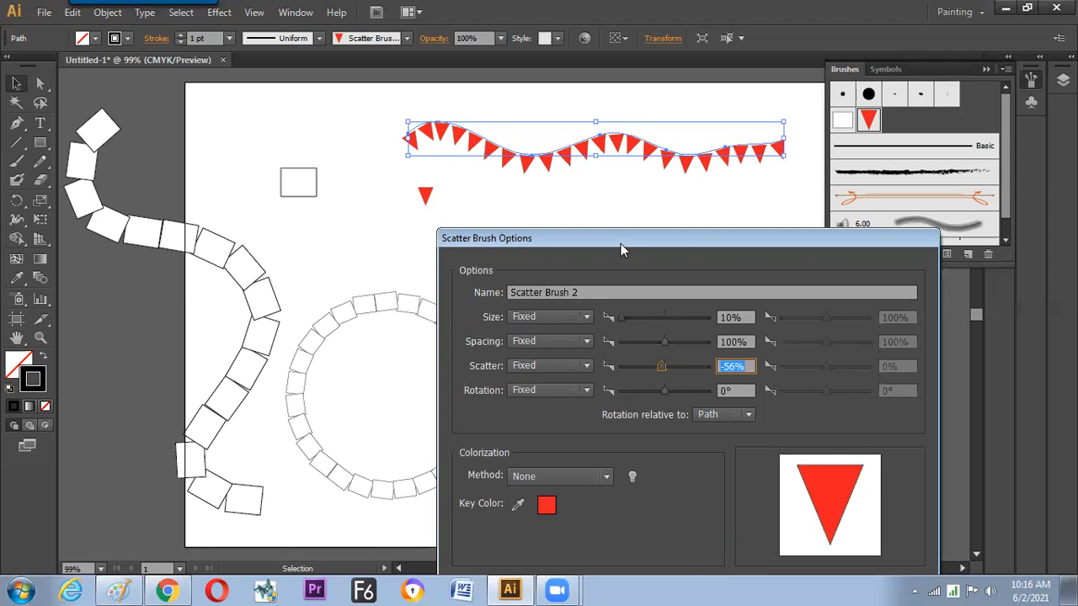
{"action": "left_click_drag", "start_coordinate": [621, 244], "coordinate": [556, 120]}
{"action": "left_click", "coordinate": [729, 469]}
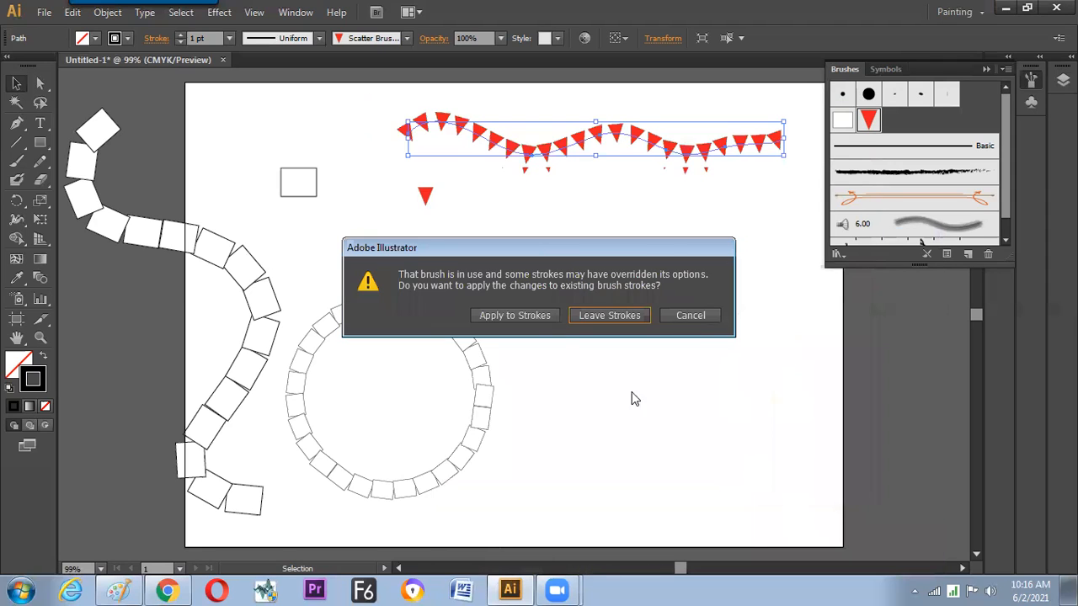
{"action": "left_click", "coordinate": [534, 315]}
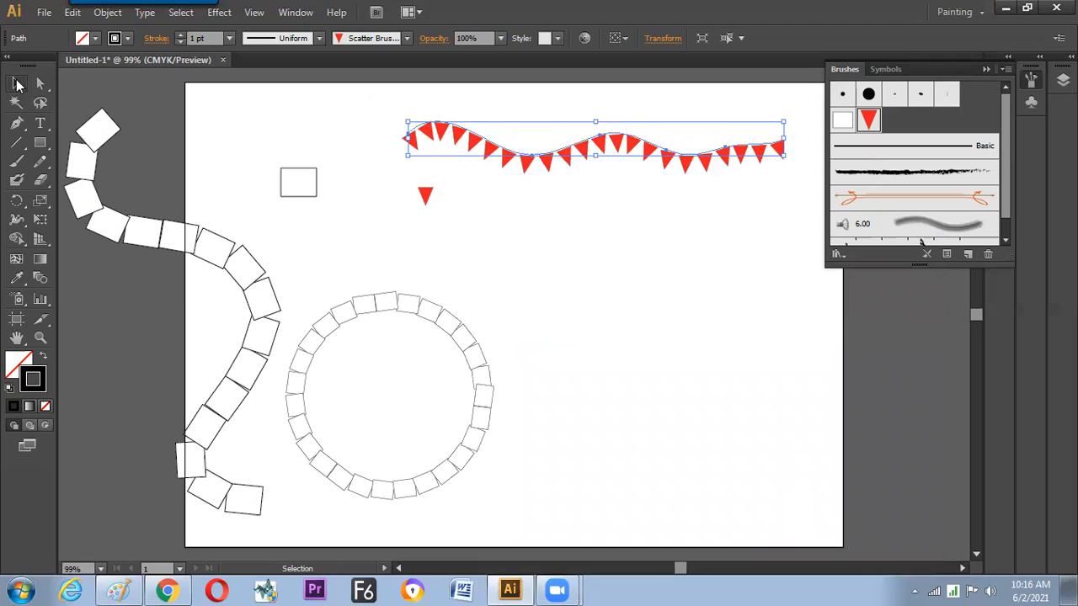
{"action": "left_click", "coordinate": [560, 267]}
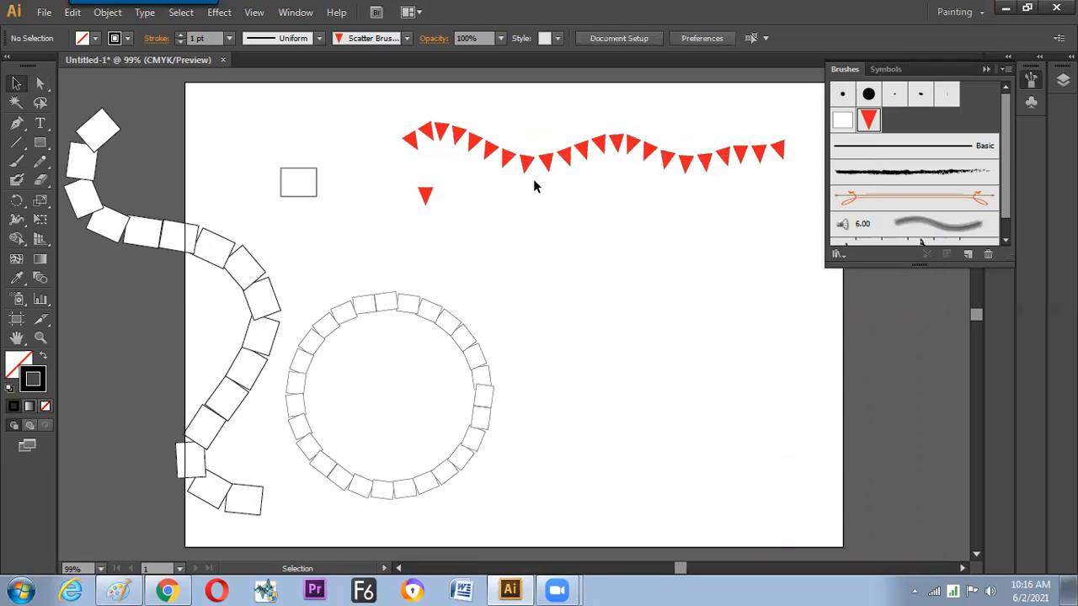
Step: Copy the red triangle stroke and paste the copy in front of the original
{"action": "left_click", "coordinate": [545, 159]}
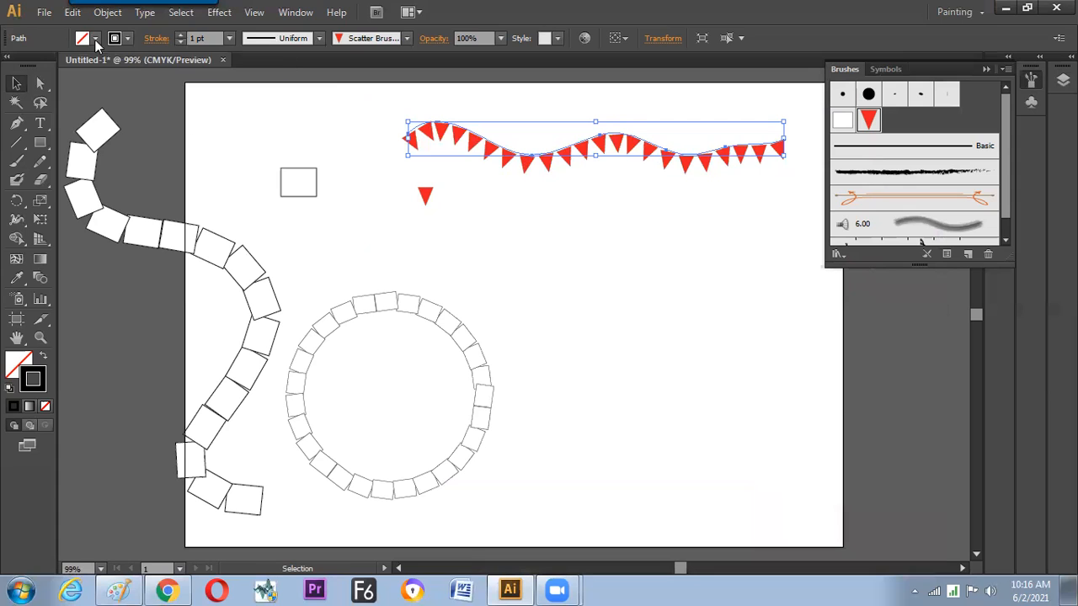
{"action": "left_click", "coordinate": [72, 12]}
{"action": "left_click", "coordinate": [97, 89]}
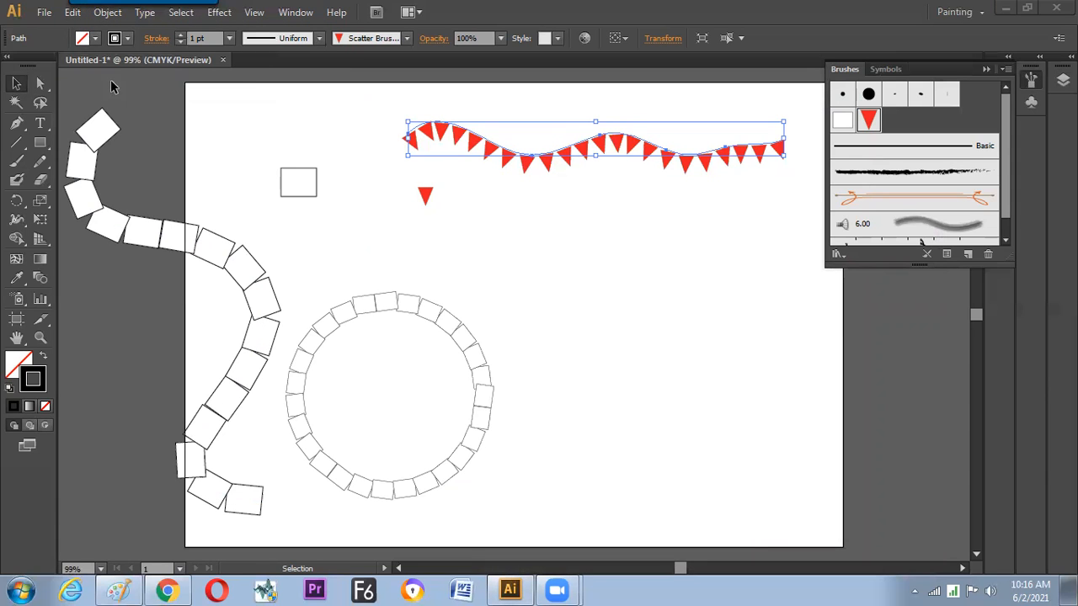
{"action": "left_click", "coordinate": [73, 12]}
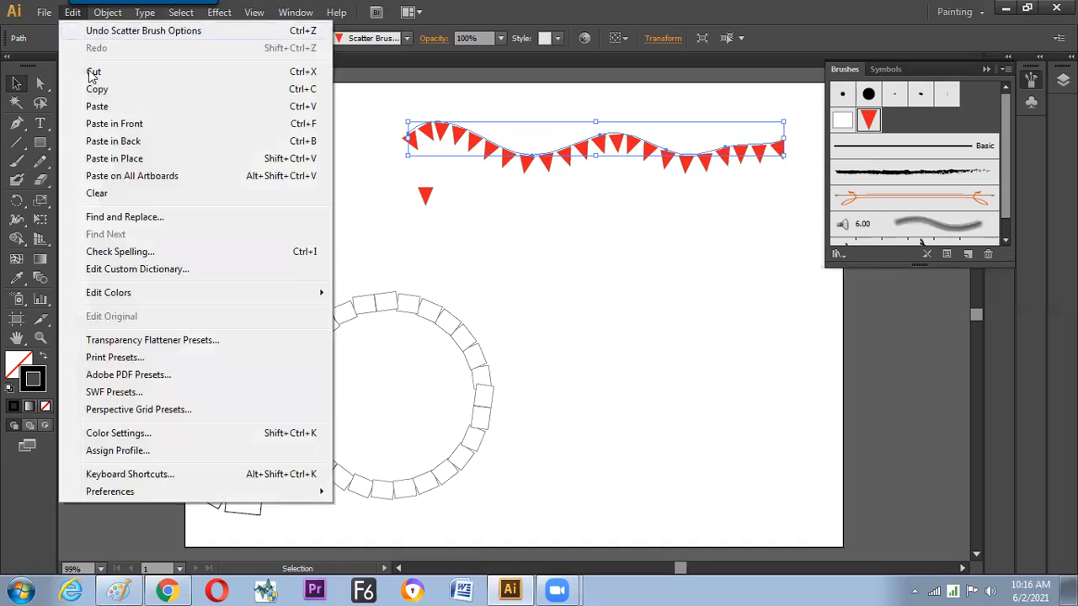
{"action": "left_click", "coordinate": [116, 128]}
{"action": "left_click", "coordinate": [547, 209]}
{"action": "left_click", "coordinate": [547, 164]}
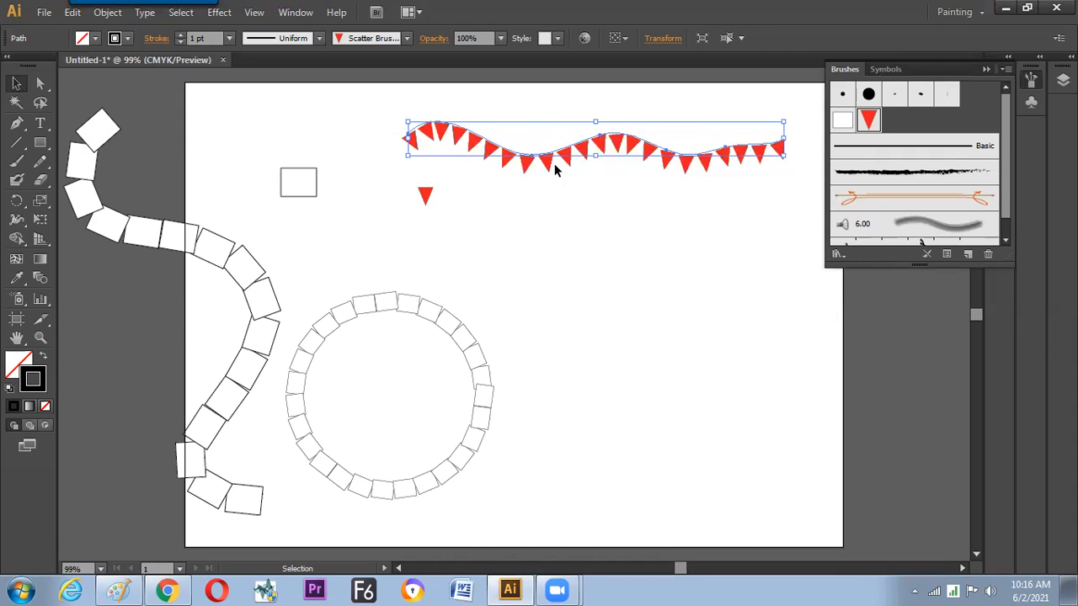
Step: Remove the brush from the pasted copy so a plain line remains along the top of the triangles
{"action": "left_click", "coordinate": [925, 254]}
{"action": "left_click", "coordinate": [695, 262]}
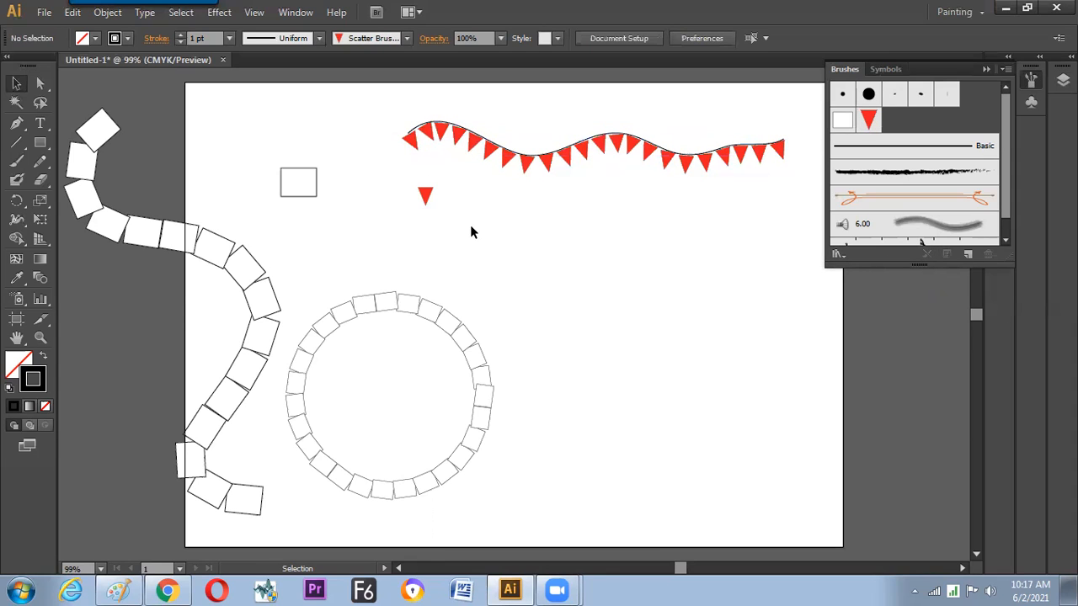
{"action": "left_click_drag", "start_coordinate": [453, 124], "coordinate": [447, 201]}
{"action": "key", "text": "ctrl+z"}
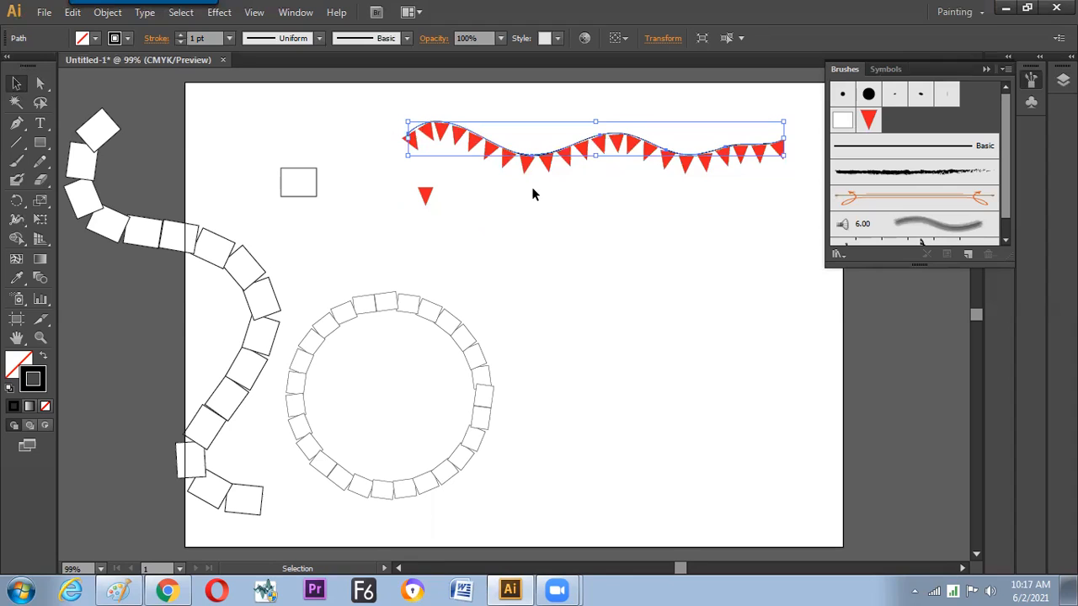
{"action": "left_click", "coordinate": [547, 253]}
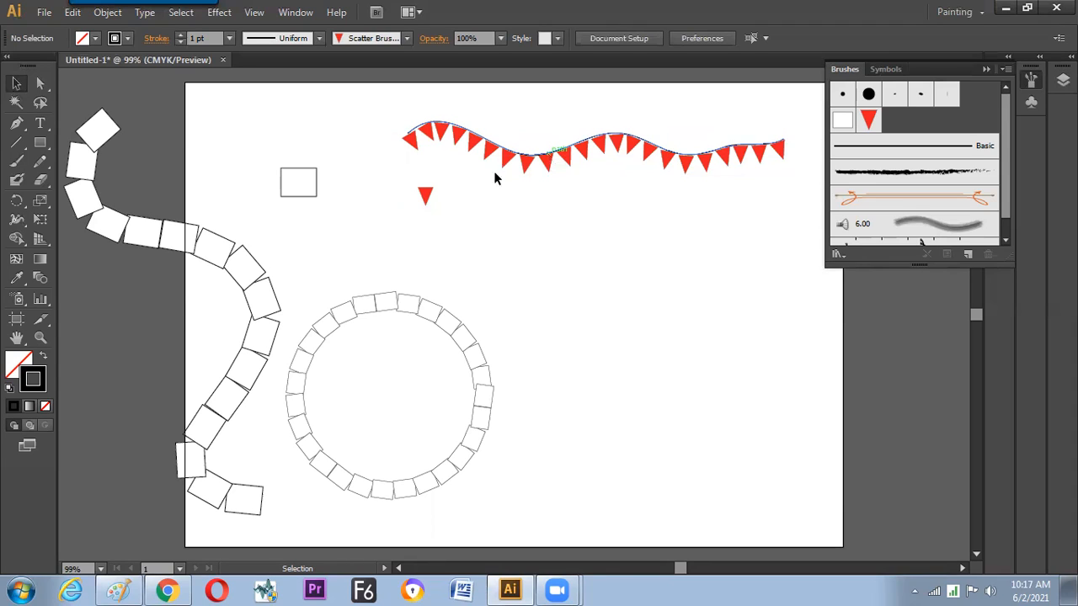
Step: Set Scatter Brush 2's spacing to 200% and apply the change to existing strokes
{"action": "double_click", "coordinate": [869, 122]}
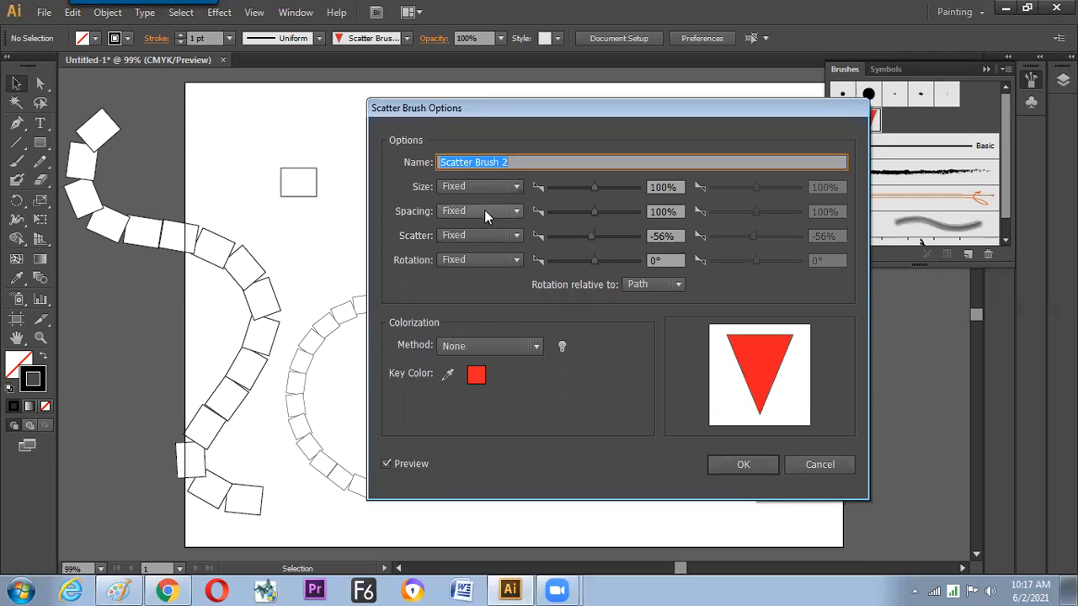
{"action": "mouse_move", "coordinate": [544, 114]}
{"action": "left_mouse_down"}
{"action": "mouse_move", "coordinate": [516, 289]}
{"action": "mouse_move", "coordinate": [544, 270]}
{"action": "left_mouse_up"}
{"action": "left_click", "coordinate": [670, 369]}
{"action": "key", "text": "Up"}
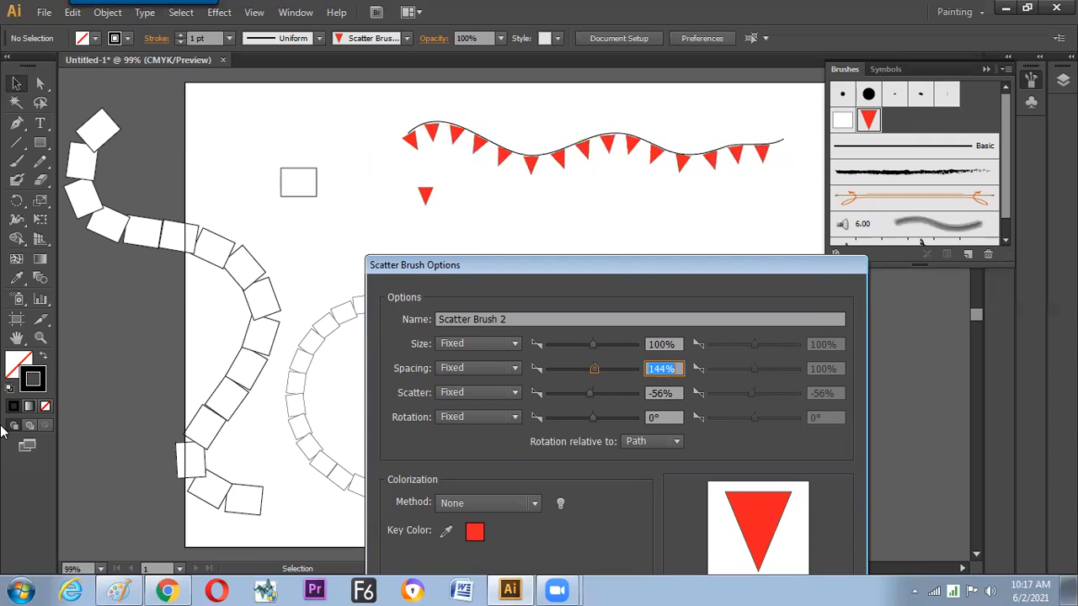
{"action": "key", "text": "Up"}
{"action": "key", "text": "Up"}
{"action": "key", "text": "Up"}
{"action": "key", "text": "Up"}
{"action": "key", "text": "Up"}
{"action": "key", "text": "Up"}
{"action": "key", "text": "Up"}
{"action": "key", "text": "Up"}
{"action": "key", "text": "Up"}
{"action": "key", "text": "Up"}
{"action": "key", "text": "Up"}
{"action": "key", "text": "Up"}
{"action": "key", "text": "Up"}
{"action": "key", "text": "Up"}
{"action": "key", "text": "Up"}
{"action": "key", "text": "Up"}
{"action": "key", "text": "Up"}
{"action": "key", "text": "Up"}
{"action": "key", "text": "Up"}
{"action": "key", "text": "Up"}
{"action": "key", "text": "Up"}
{"action": "key", "text": "Up"}
{"action": "key", "text": "Up"}
{"action": "key", "text": "Up"}
{"action": "key", "text": "Up"}
{"action": "key", "text": "Up"}
{"action": "key", "text": "Up"}
{"action": "key", "text": "Up"}
{"action": "key", "text": "Up"}
{"action": "key", "text": "Up"}
{"action": "key", "text": "Up"}
{"action": "key", "text": "Up"}
{"action": "key", "text": "Up"}
{"action": "key", "text": "Up"}
{"action": "key", "text": "Up"}
{"action": "key", "text": "Up"}
{"action": "key", "text": "Up"}
{"action": "key", "text": "Up"}
{"action": "key", "text": "Up"}
{"action": "key", "text": "Up"}
{"action": "key", "text": "Up"}
{"action": "key", "text": "Up"}
{"action": "key", "text": "Up"}
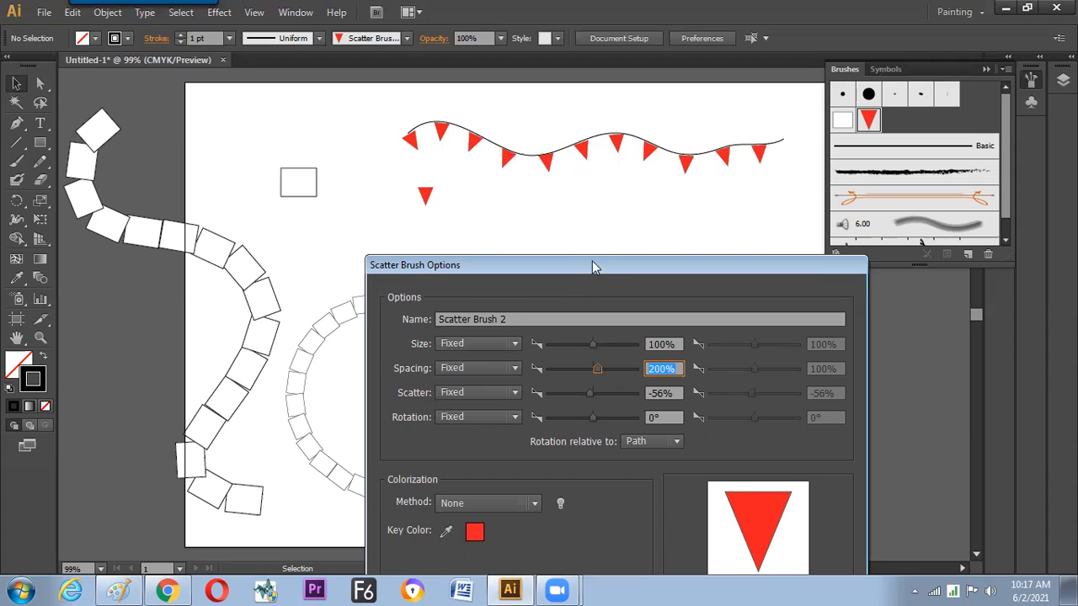
{"action": "left_click_drag", "start_coordinate": [592, 260], "coordinate": [587, 170]}
{"action": "left_click", "coordinate": [736, 531]}
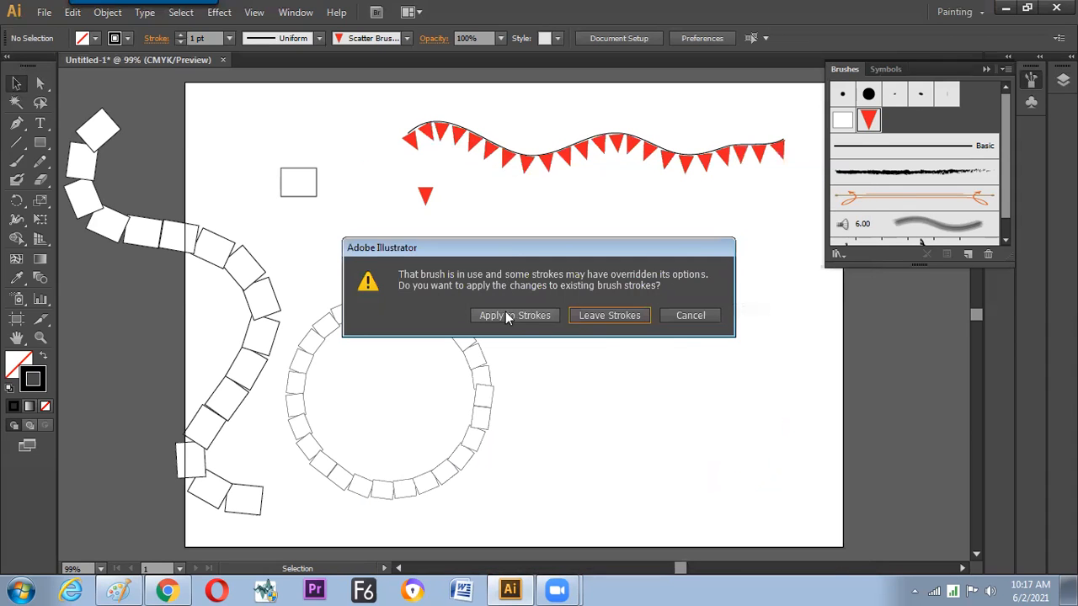
{"action": "left_click", "coordinate": [476, 316]}
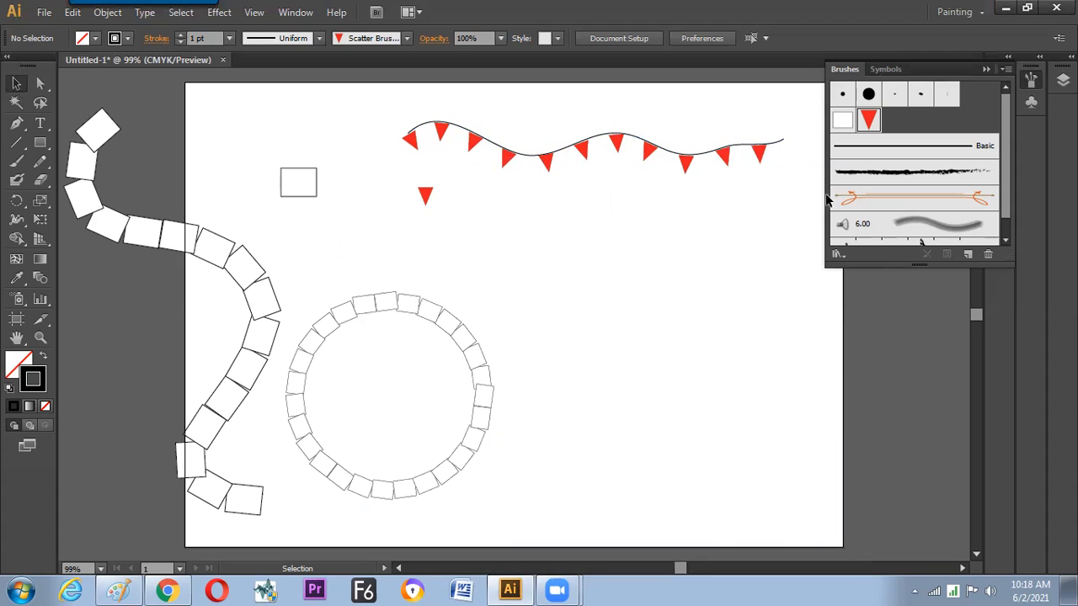
Step: Duplicate the red triangle scatter brush and select the duplicate
{"action": "mouse_move", "coordinate": [868, 121]}
{"action": "left_mouse_down"}
{"action": "mouse_move", "coordinate": [903, 120]}
{"action": "mouse_move", "coordinate": [952, 168]}
{"action": "mouse_move", "coordinate": [968, 256]}
{"action": "left_mouse_up"}
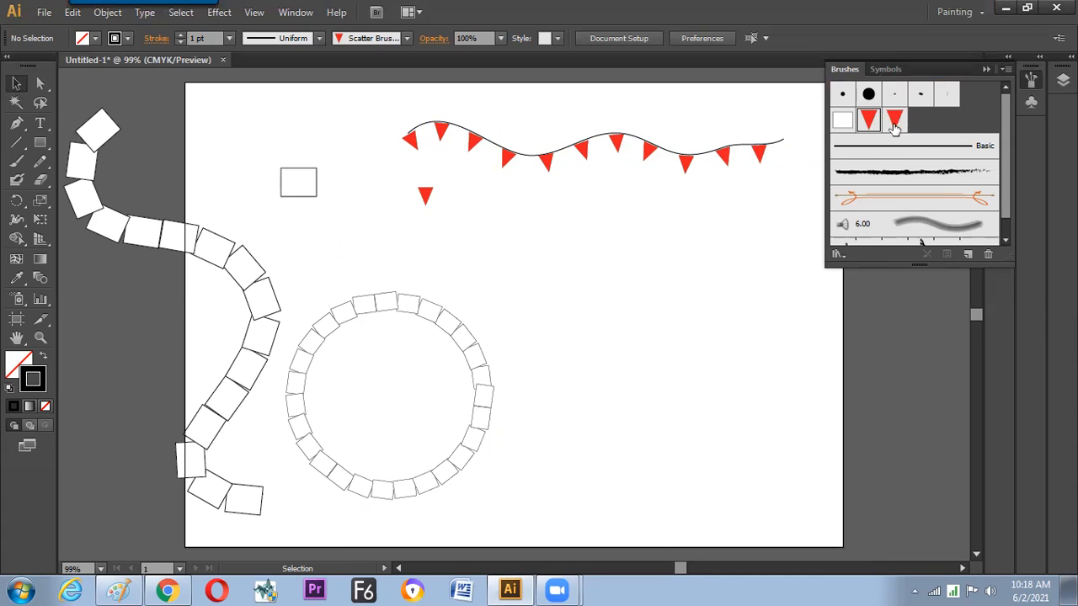
{"action": "left_click", "coordinate": [895, 123]}
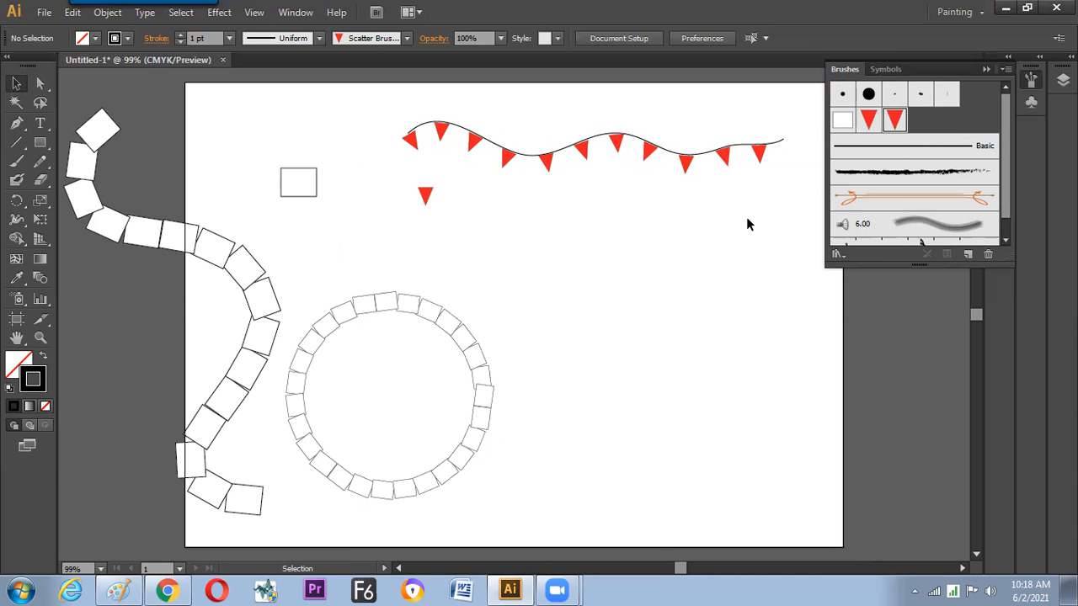
Step: Set the colorization method of the selected garland's Scatter Brush 2 to Tints and Shades and apply it to existing strokes
{"action": "left_click", "coordinate": [661, 154]}
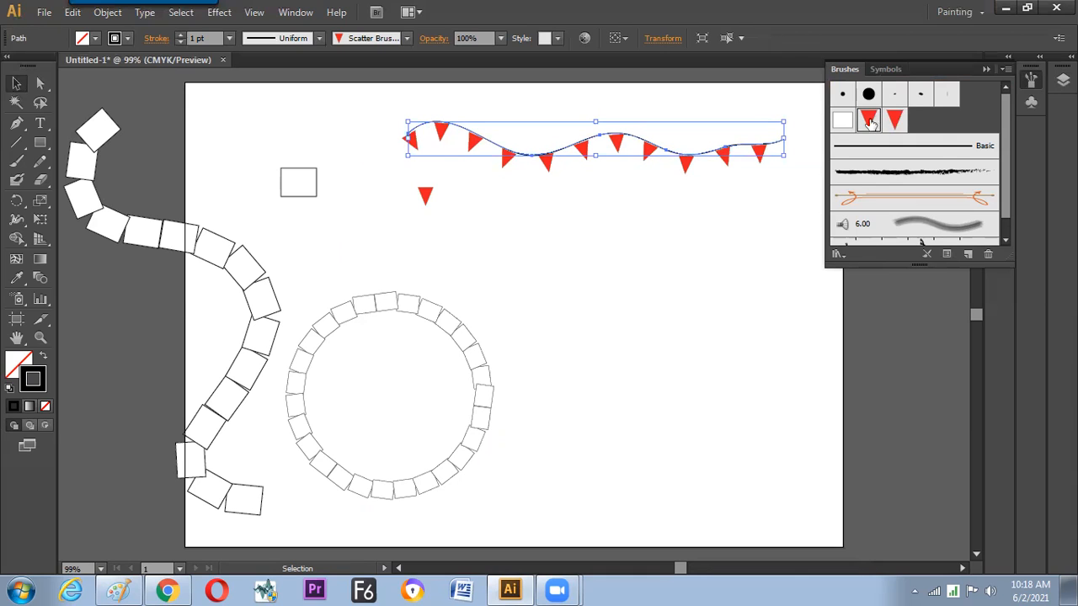
{"action": "double_click", "coordinate": [869, 122]}
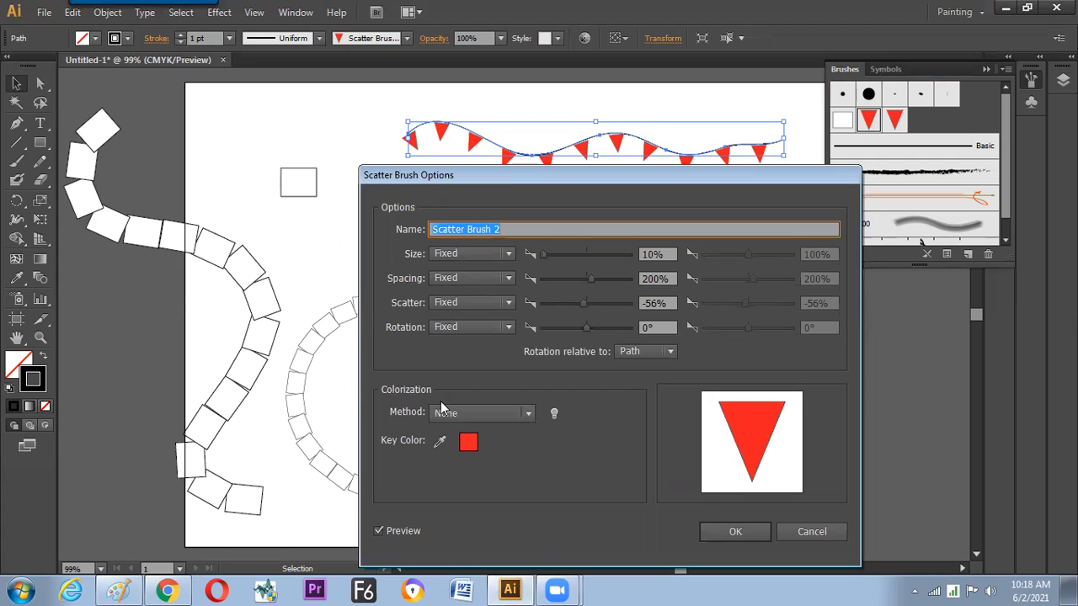
{"action": "left_click_drag", "start_coordinate": [513, 173], "coordinate": [557, 211]}
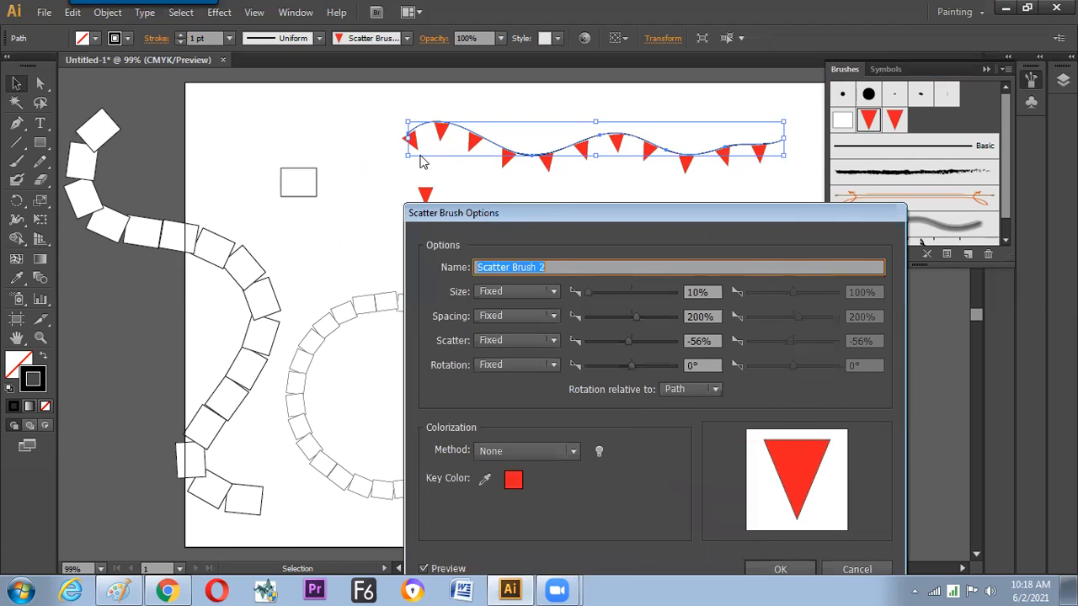
{"action": "left_click", "coordinate": [520, 455]}
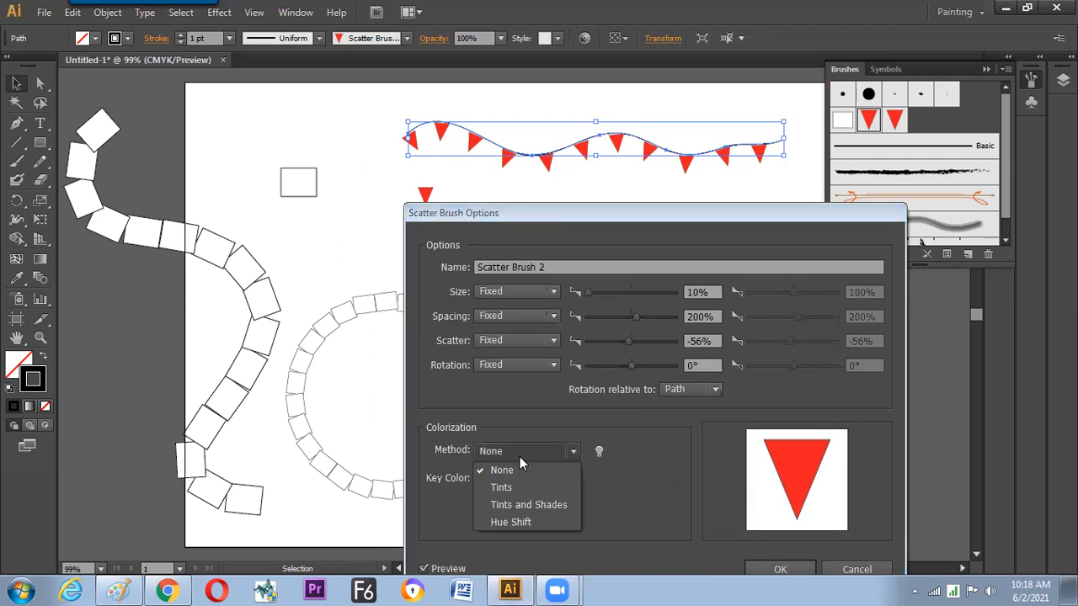
{"action": "left_click", "coordinate": [514, 522]}
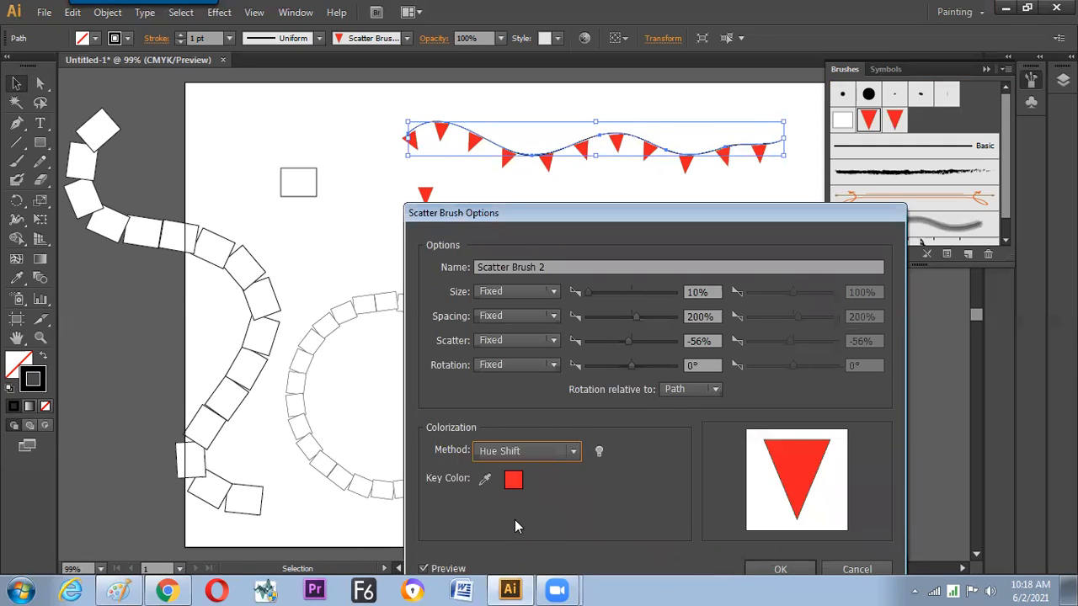
{"action": "left_click", "coordinate": [529, 456]}
{"action": "left_click", "coordinate": [516, 506]}
{"action": "left_click_drag", "start_coordinate": [595, 214], "coordinate": [633, 76]}
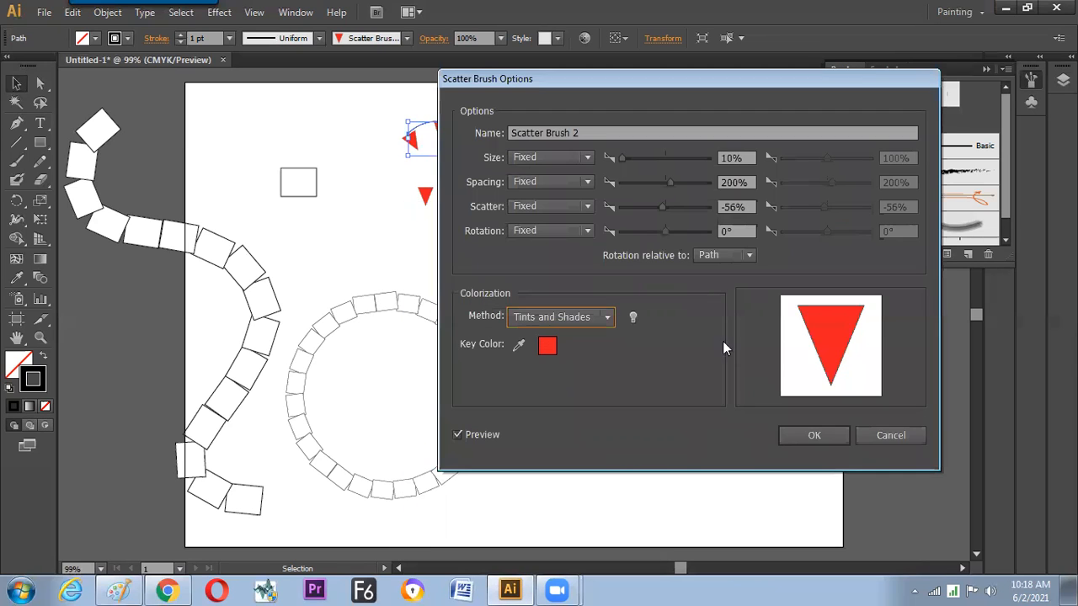
{"action": "left_click", "coordinate": [813, 435]}
{"action": "left_click", "coordinate": [498, 314]}
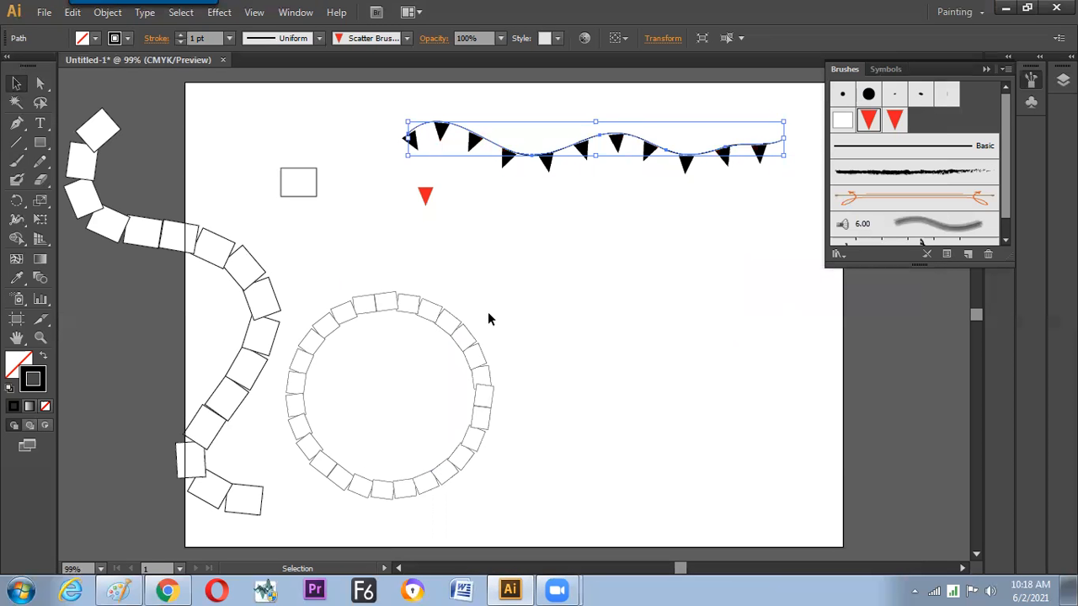
Step: Set the triangle garland's stroke color to red
{"action": "left_click", "coordinate": [128, 38]}
{"action": "left_click", "coordinate": [55, 66]}
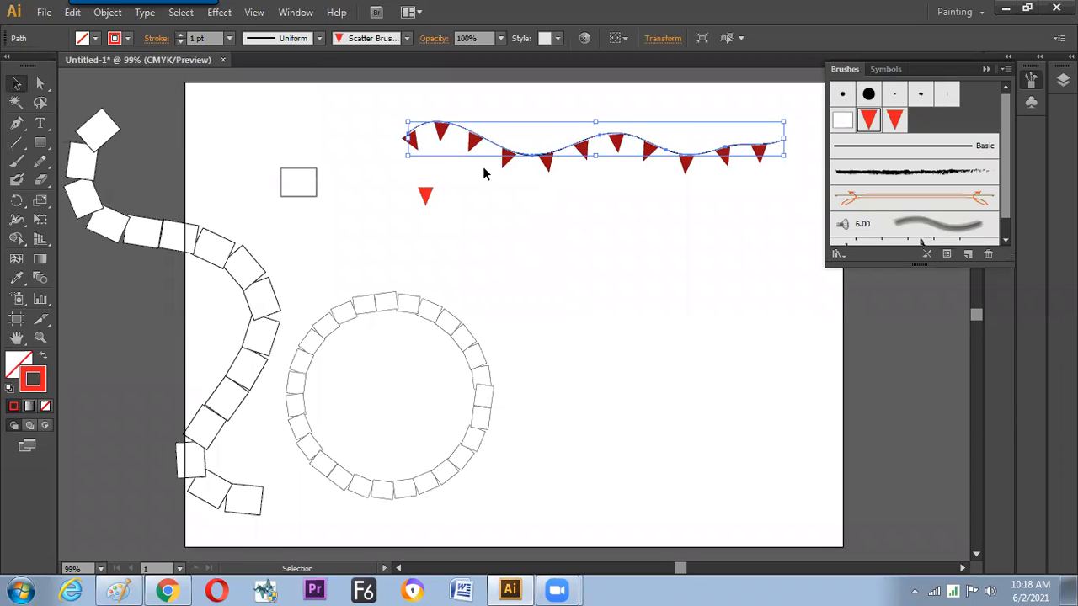
{"action": "left_click", "coordinate": [127, 39]}
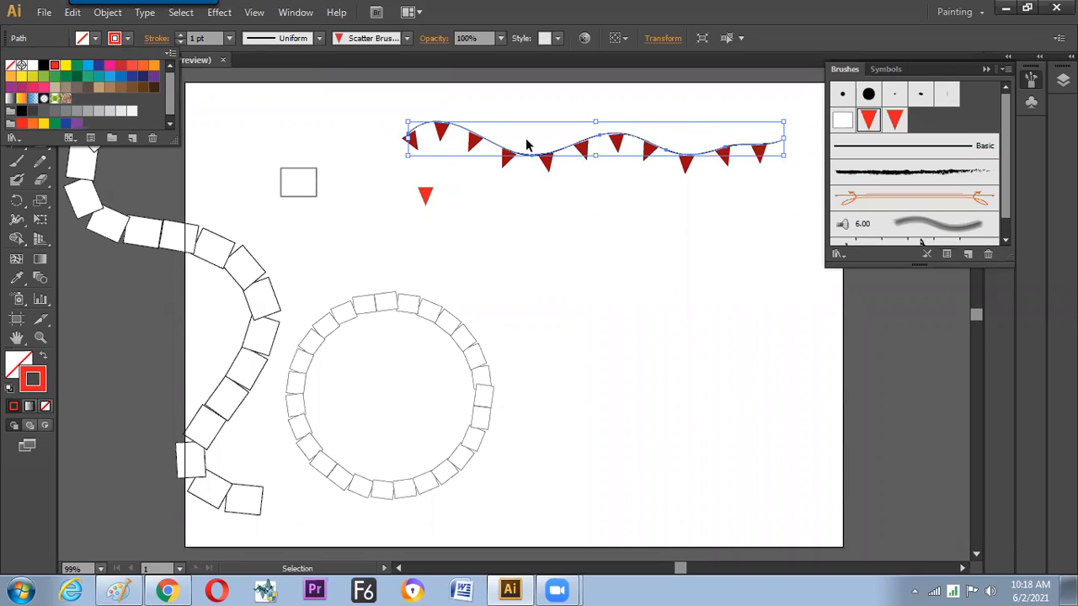
Step: Set Scatter Brush 2's colorization method to Hue Shift, apply it to existing strokes, and deselect the garland
{"action": "double_click", "coordinate": [868, 122]}
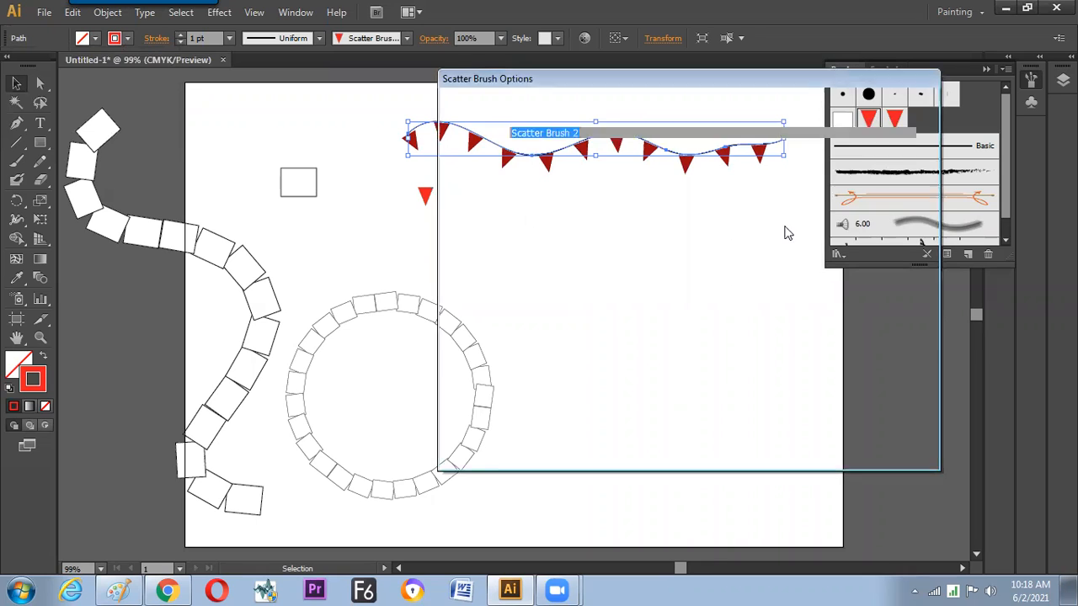
{"action": "left_click", "coordinate": [581, 317]}
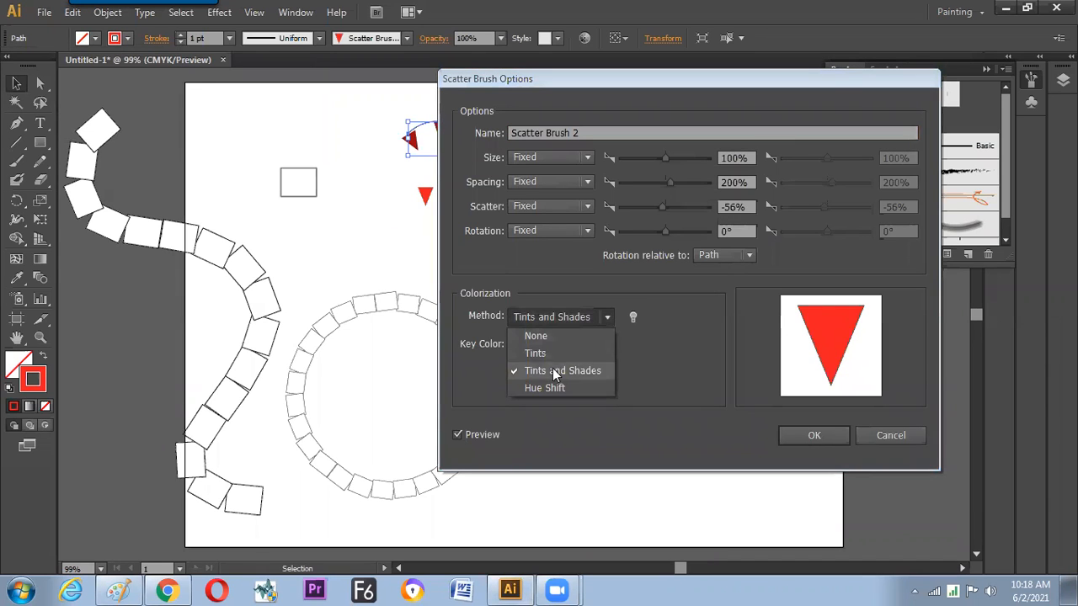
{"action": "left_click", "coordinate": [549, 387]}
{"action": "left_click", "coordinate": [804, 435]}
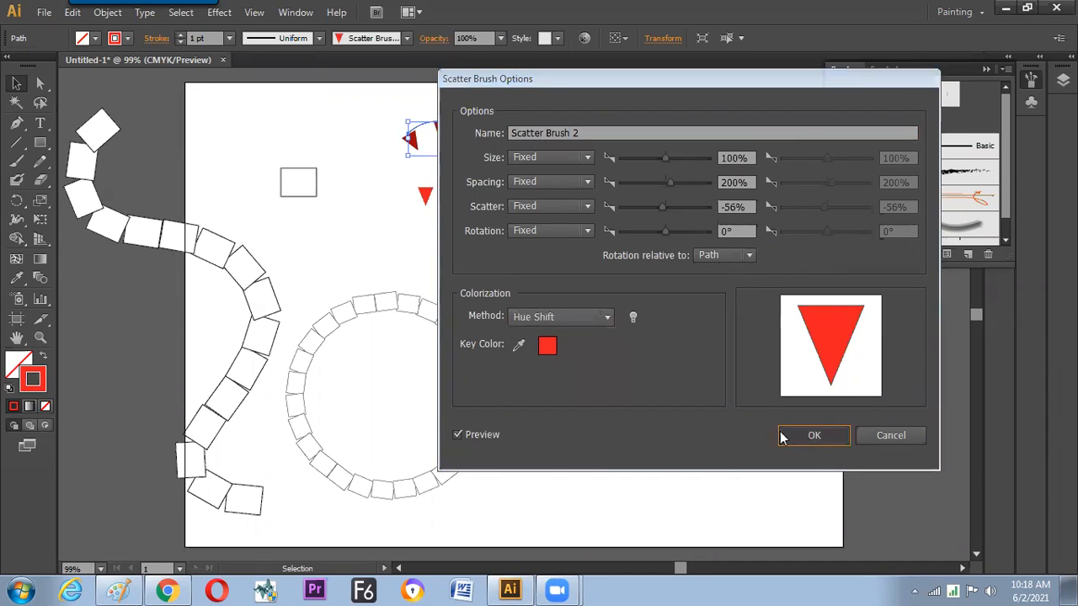
{"action": "left_click", "coordinate": [528, 316]}
{"action": "left_click", "coordinate": [539, 308]}
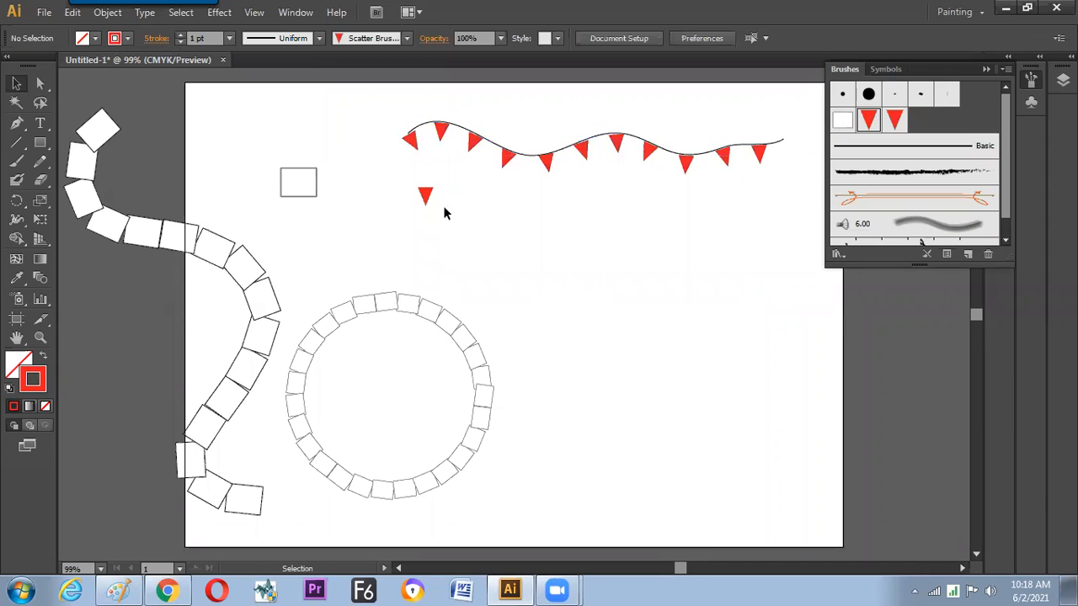
Step: Change the triangle garland's stroke color to light blue and deselect it
{"action": "left_click", "coordinate": [443, 136]}
{"action": "left_click", "coordinate": [129, 38]}
{"action": "left_click", "coordinate": [85, 71]}
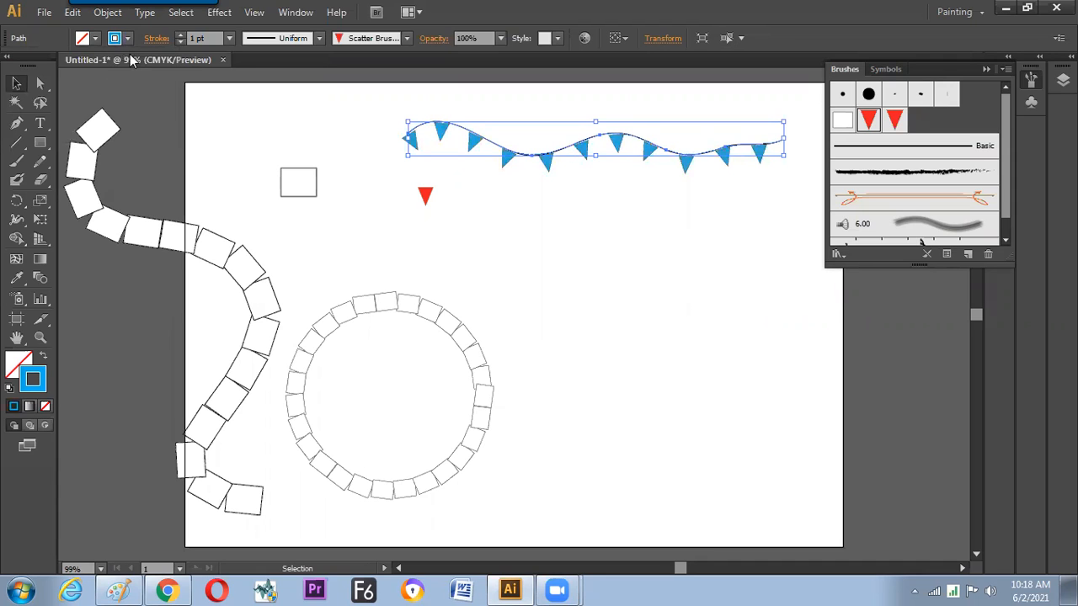
{"action": "left_click", "coordinate": [752, 228]}
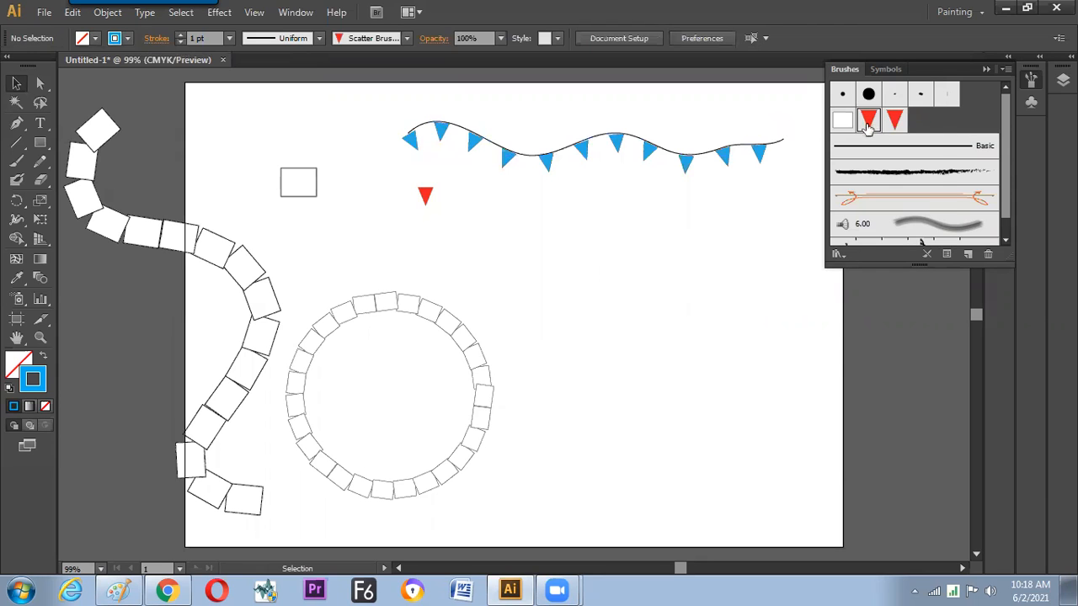
Step: Review the colorization methods in Scatter Brush 2's options, keeping Hue Shift
{"action": "double_click", "coordinate": [868, 123]}
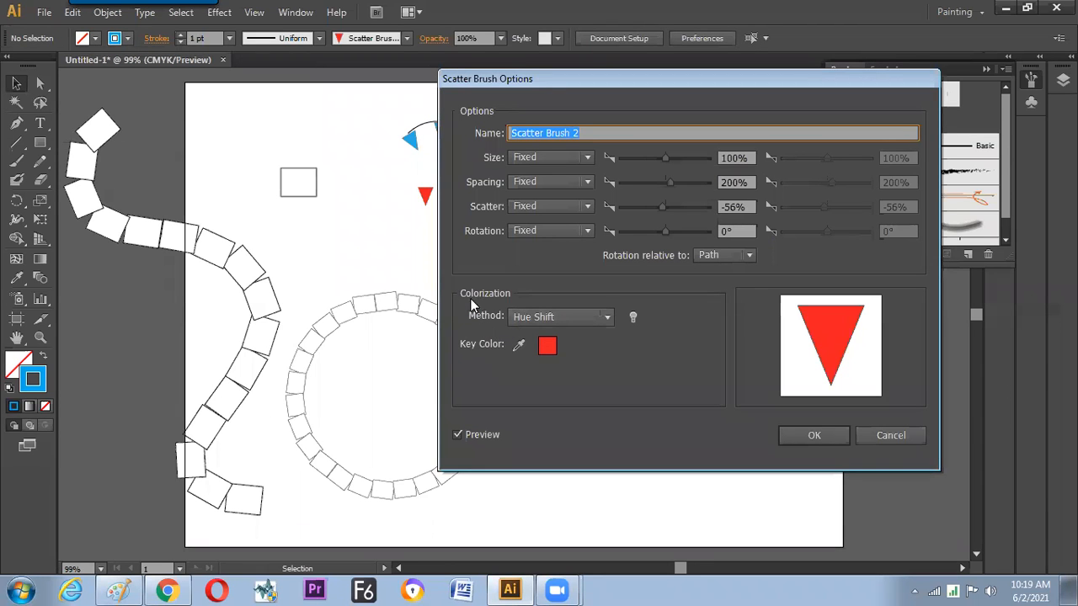
{"action": "left_click", "coordinate": [526, 320]}
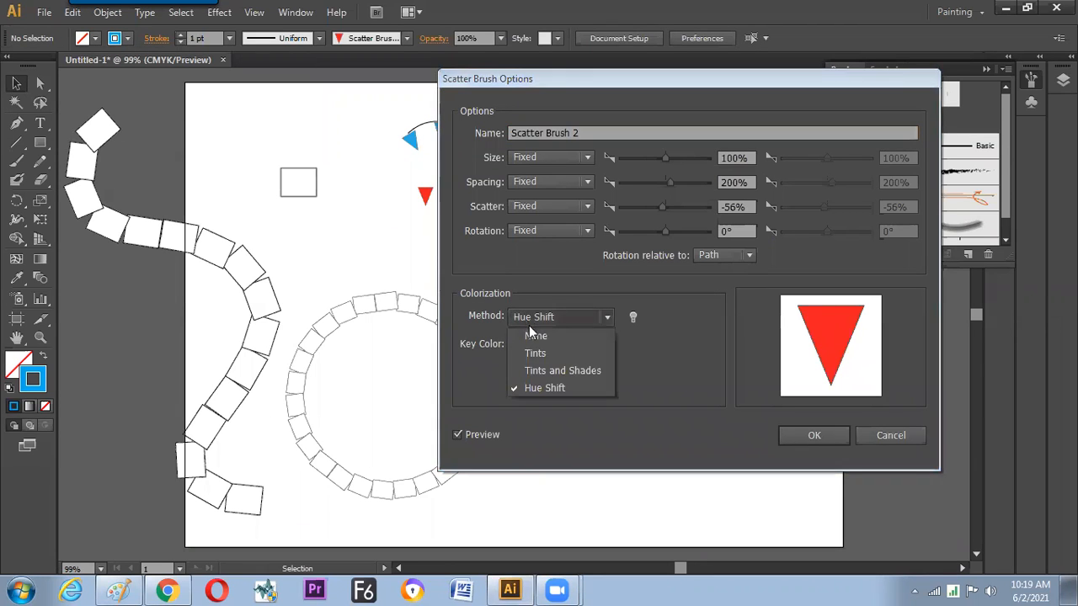
{"action": "left_click", "coordinate": [532, 391]}
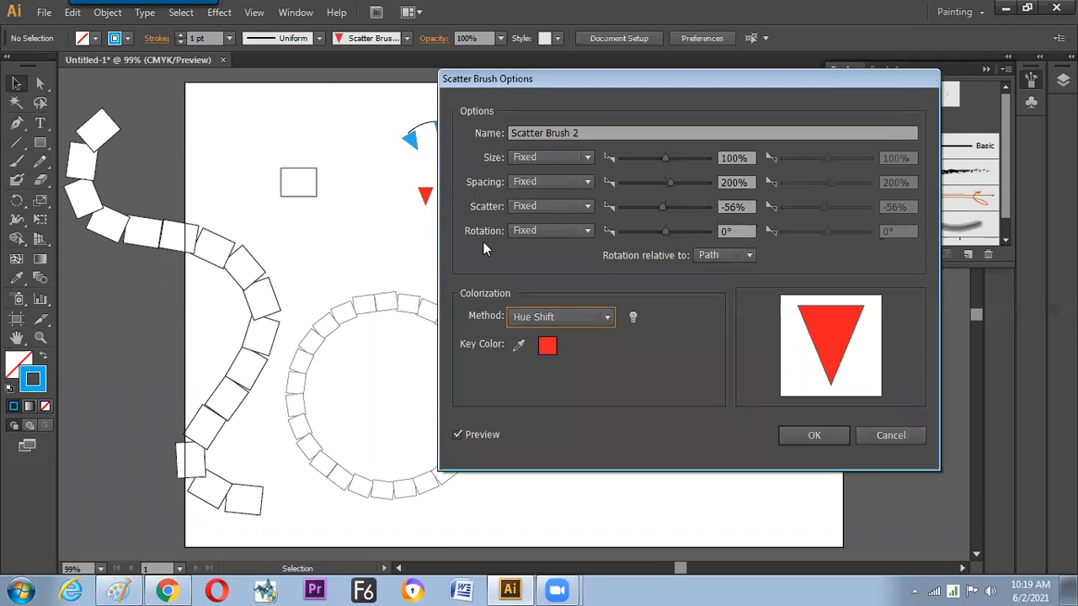
{"action": "key", "text": "Return"}
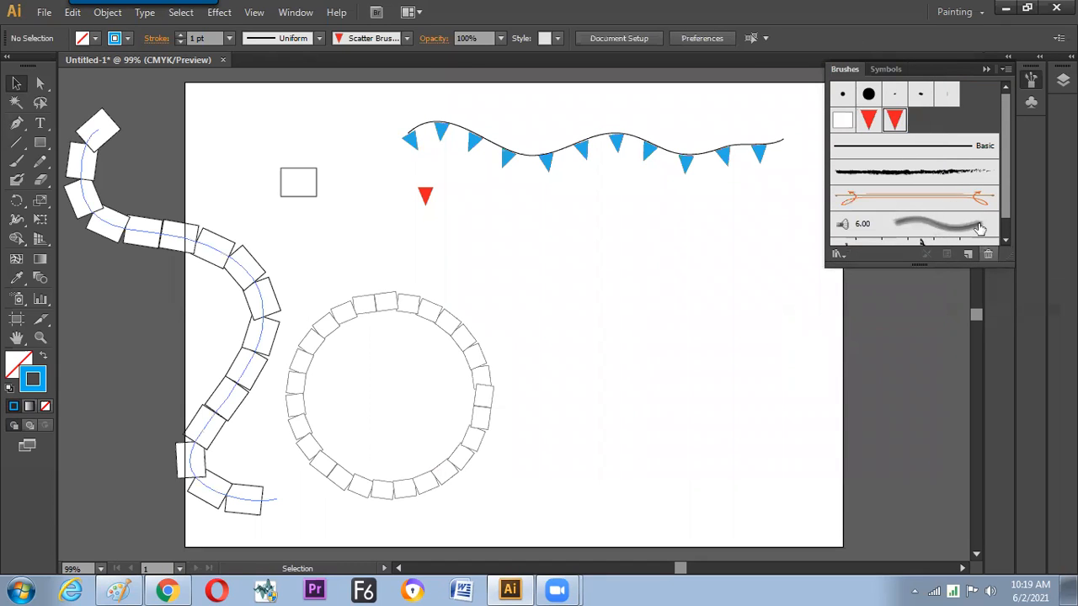
Step: Delete the old duplicate of the triangle brush and duplicate the Hue Shift triangle brush instead
{"action": "left_click_drag", "start_coordinate": [899, 124], "coordinate": [989, 253]}
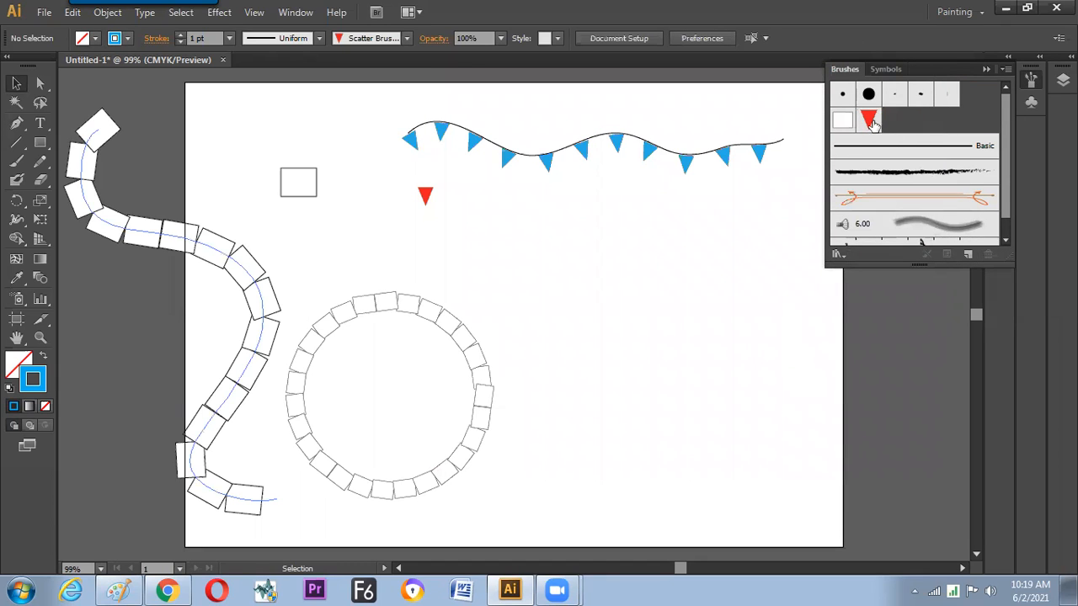
{"action": "mouse_move", "coordinate": [871, 123]}
{"action": "left_mouse_down"}
{"action": "mouse_move", "coordinate": [962, 192]}
{"action": "mouse_move", "coordinate": [977, 249]}
{"action": "mouse_move", "coordinate": [969, 254]}
{"action": "left_mouse_up"}
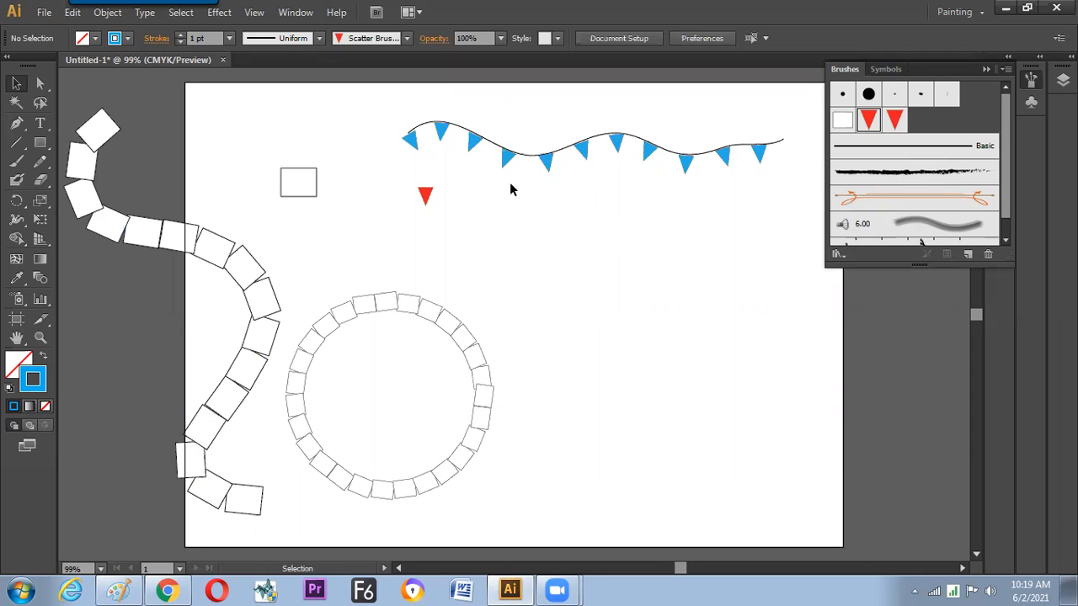
Step: Undo the accidental changes to the blue triangle garland, reselect it, and apply the duplicated triangle brush to it
{"action": "left_click", "coordinate": [544, 169]}
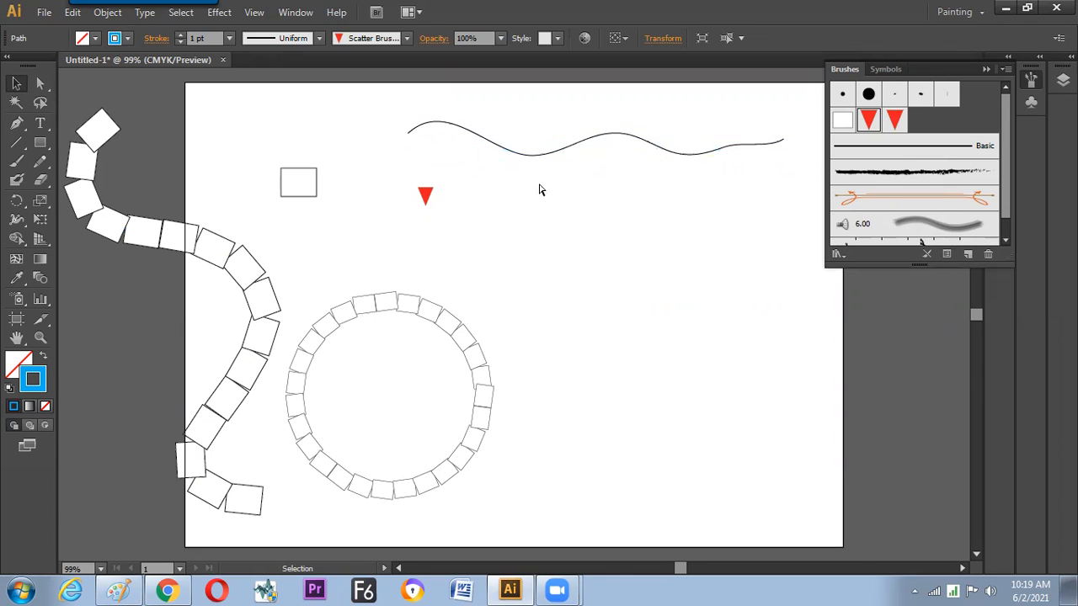
{"action": "key", "text": "ctrl+z"}
{"action": "key", "text": "ctrl+z"}
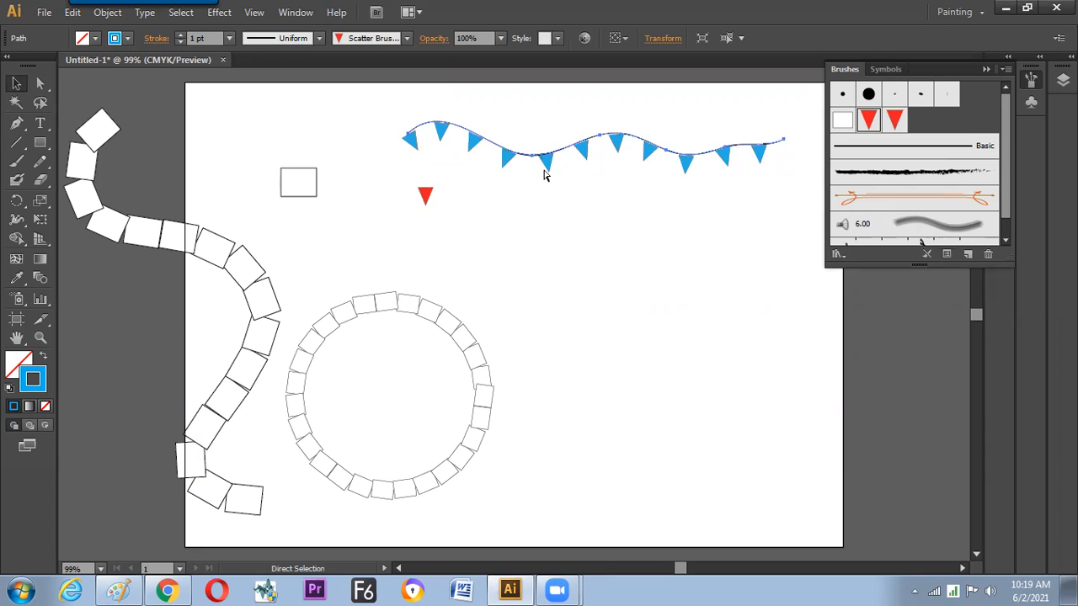
{"action": "key", "text": "v"}
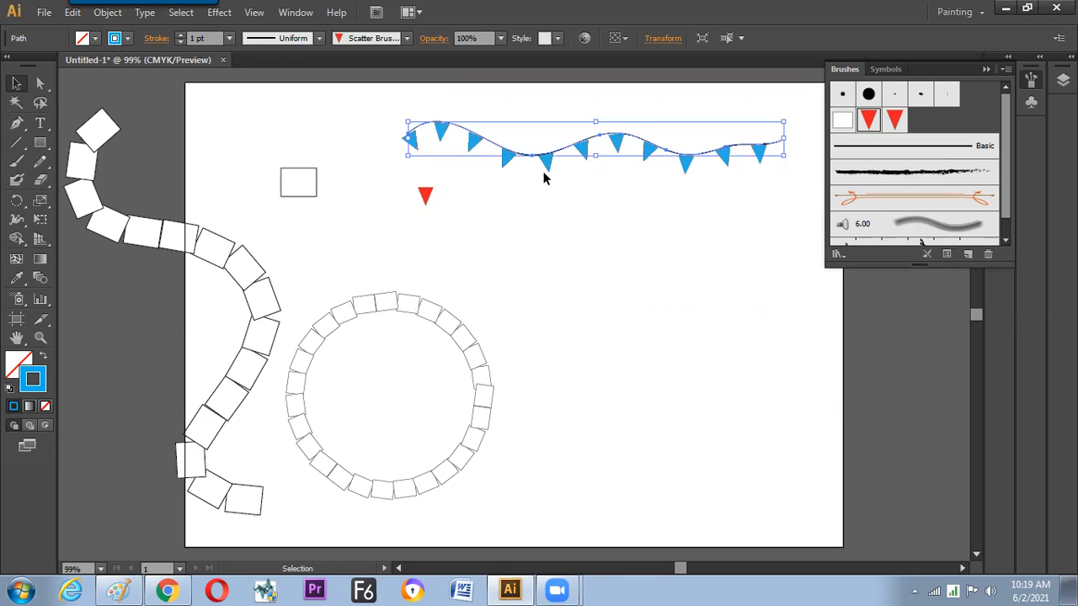
{"action": "left_click", "coordinate": [894, 122]}
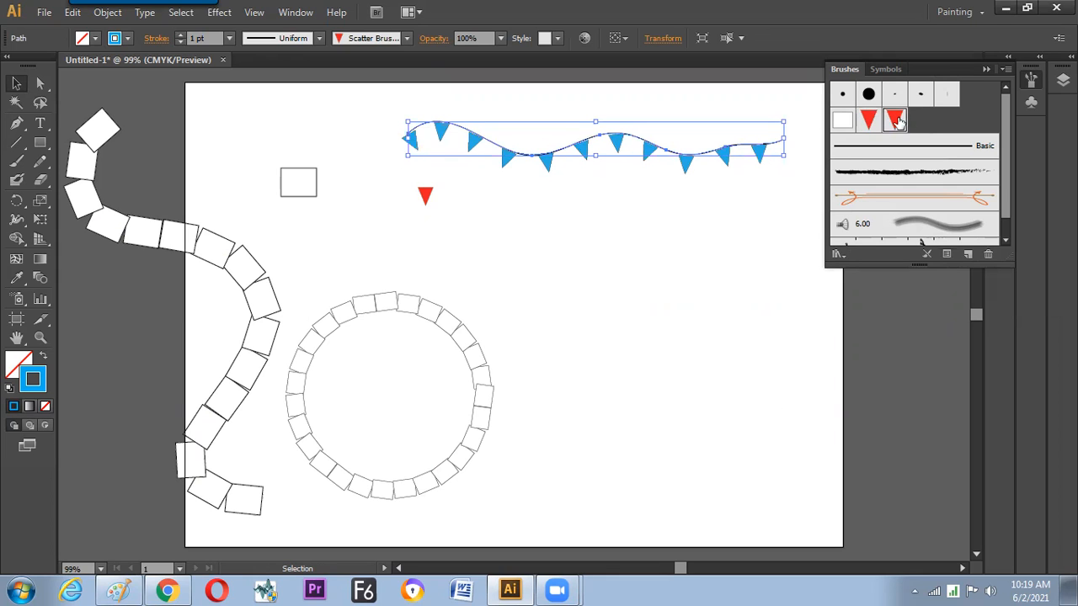
Step: Set the spacing of the Scatter Brush 2 copy brush to 100% and apply the change to the selected garland
{"action": "double_click", "coordinate": [896, 128]}
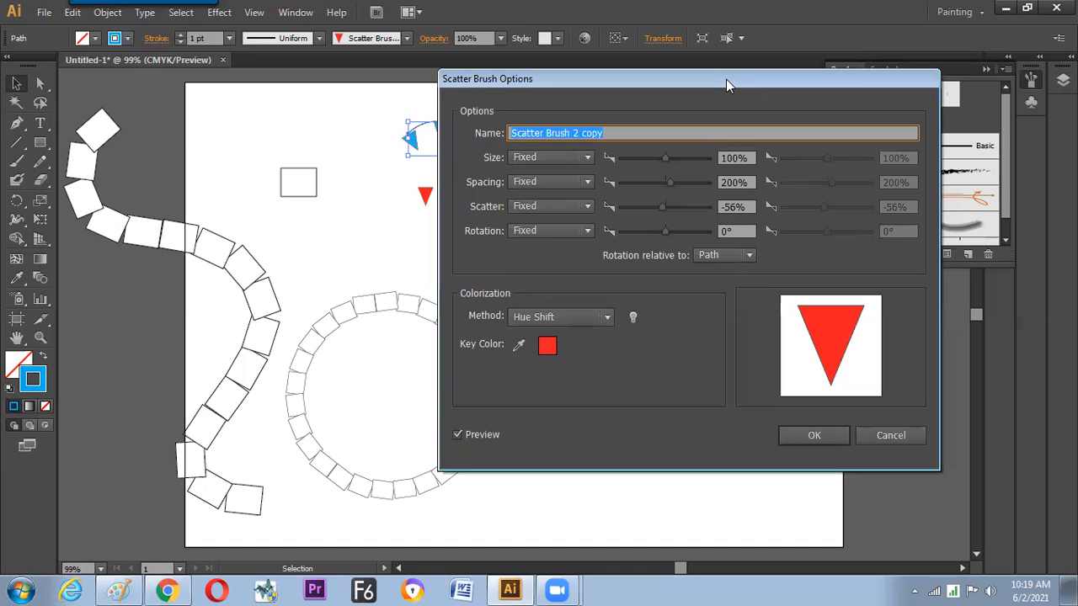
{"action": "left_click_drag", "start_coordinate": [726, 79], "coordinate": [778, 235]}
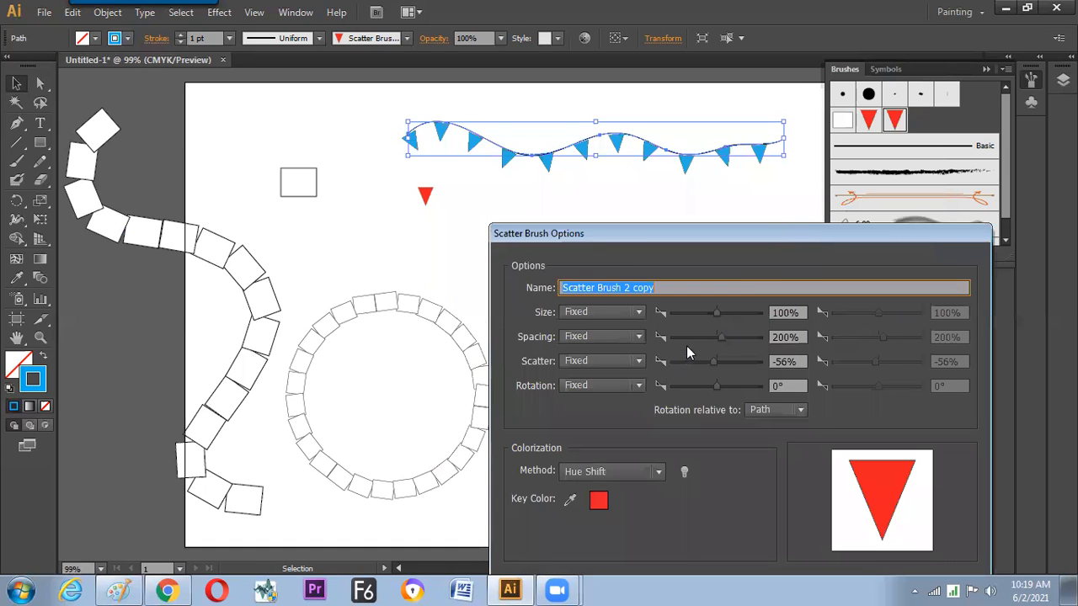
{"action": "left_click", "coordinate": [779, 338]}
{"action": "type", "text": "-"}
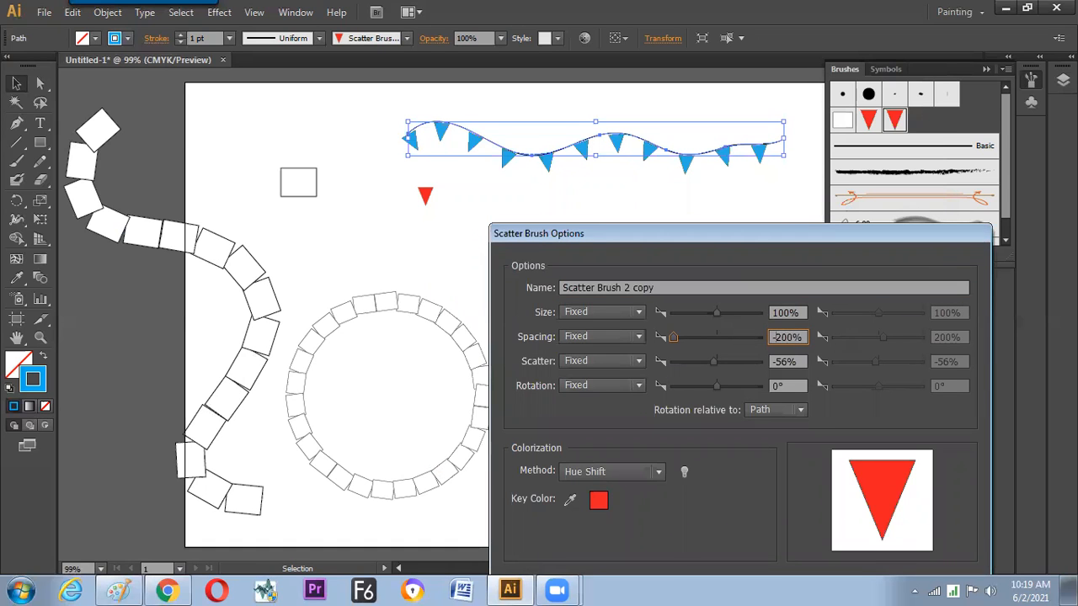
{"action": "left_click", "coordinate": [802, 361]}
{"action": "left_click", "coordinate": [795, 338]}
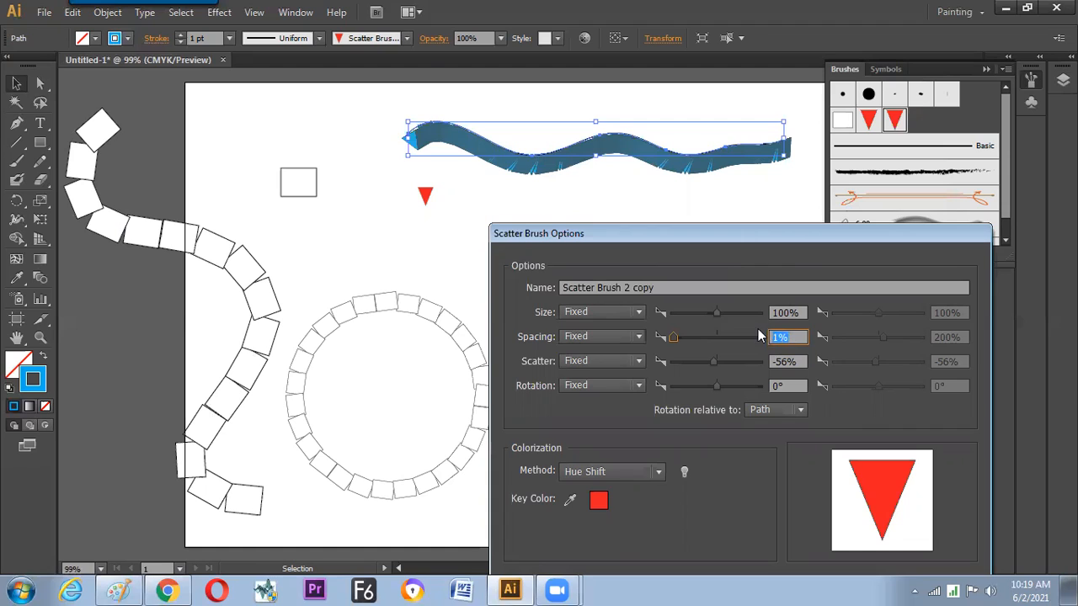
{"action": "type", "text": "100"}
{"action": "key", "text": "shift+Tab"}
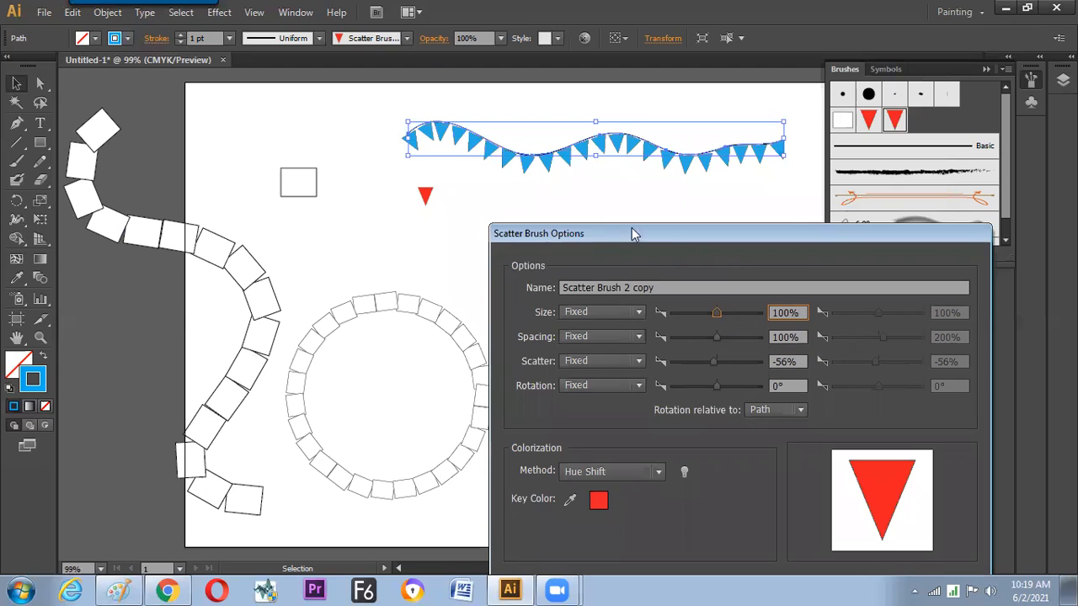
{"action": "left_click_drag", "start_coordinate": [623, 244], "coordinate": [473, 192]}
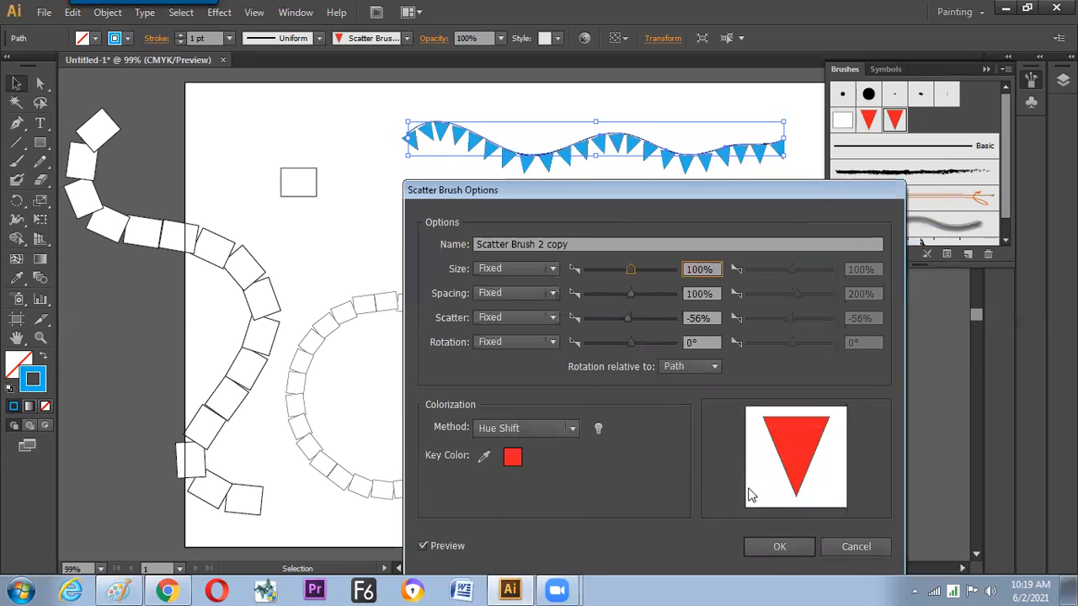
{"action": "left_click", "coordinate": [775, 546]}
{"action": "left_click", "coordinate": [528, 317]}
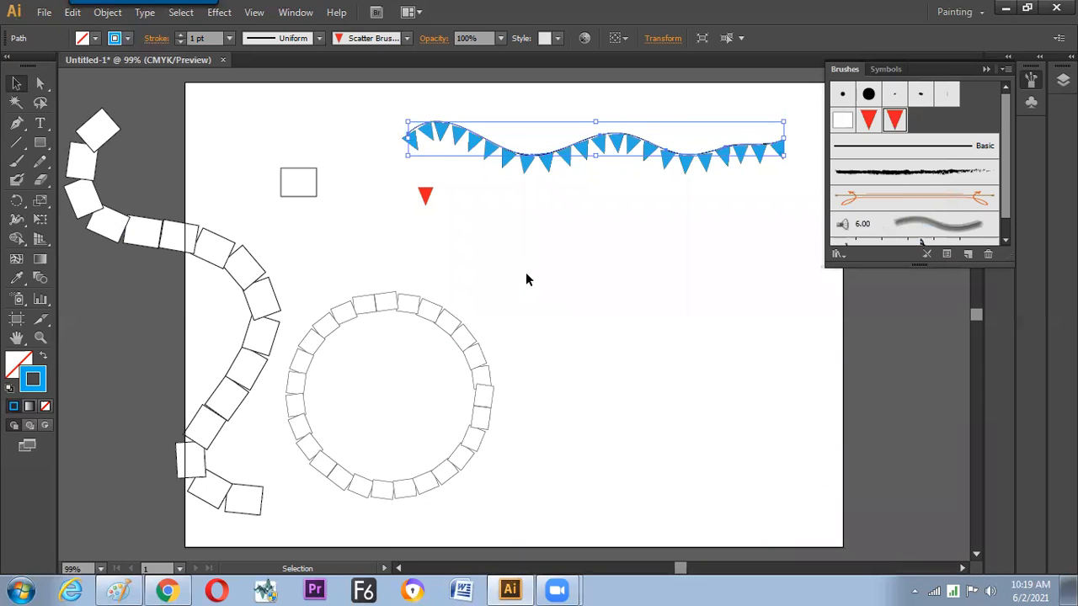
Step: Change the selected 100% spacing garland's stroke to red and send it behind the blue garland so the flag colors alternate
{"action": "left_click", "coordinate": [126, 38]}
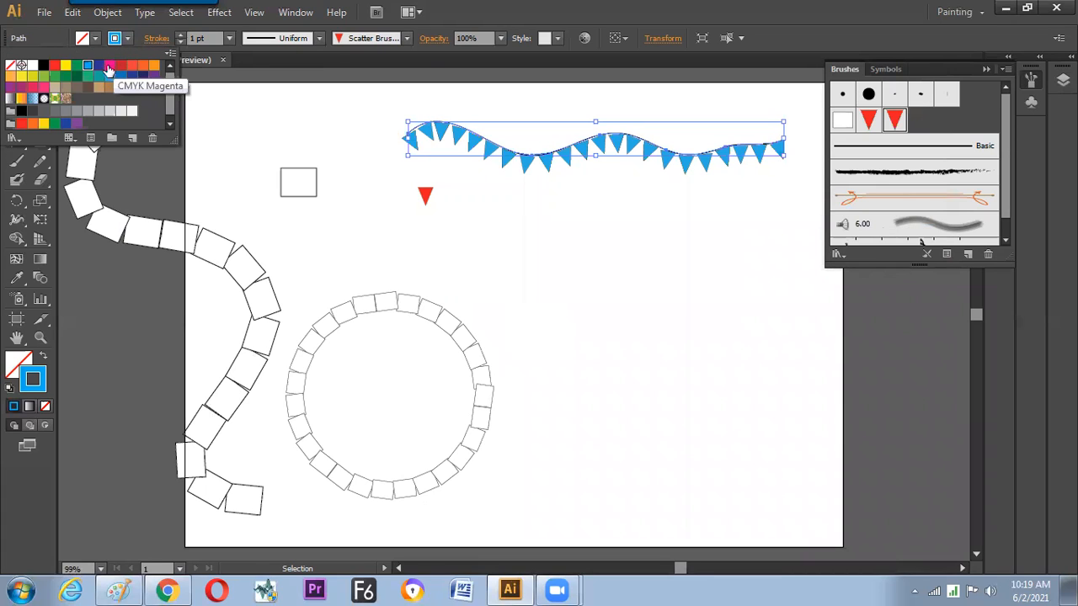
{"action": "left_click", "coordinate": [56, 71]}
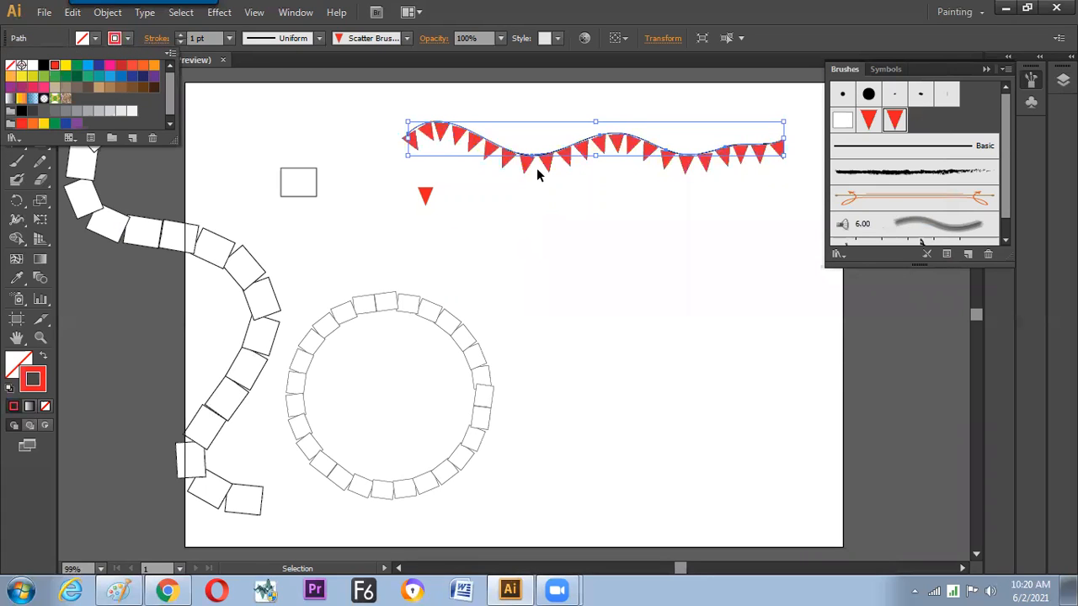
{"action": "left_click", "coordinate": [532, 190]}
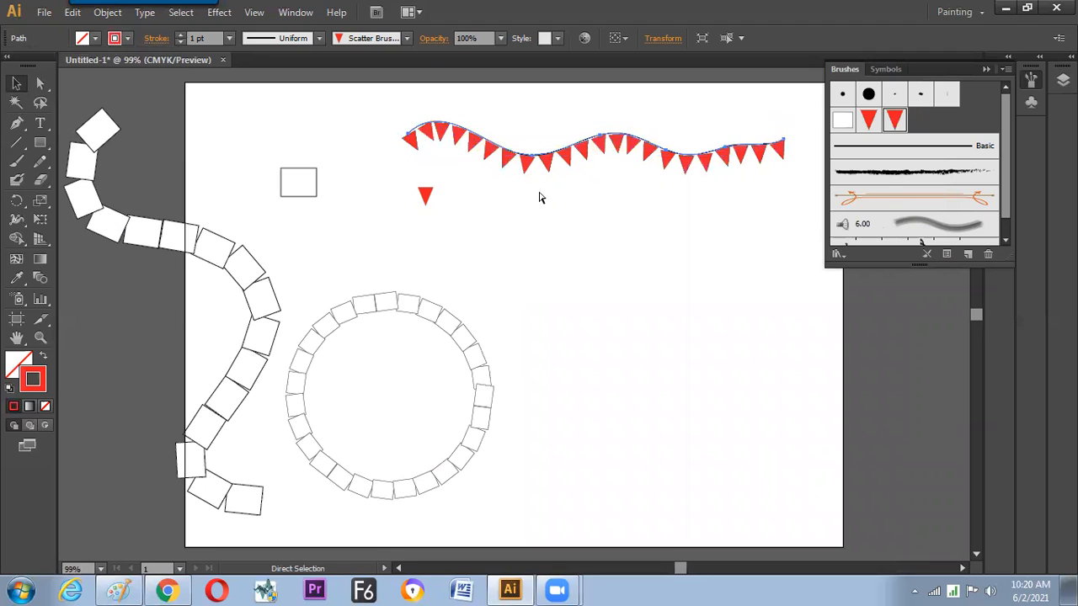
{"action": "left_click", "coordinate": [548, 170]}
{"action": "key", "text": "ctrl+z"}
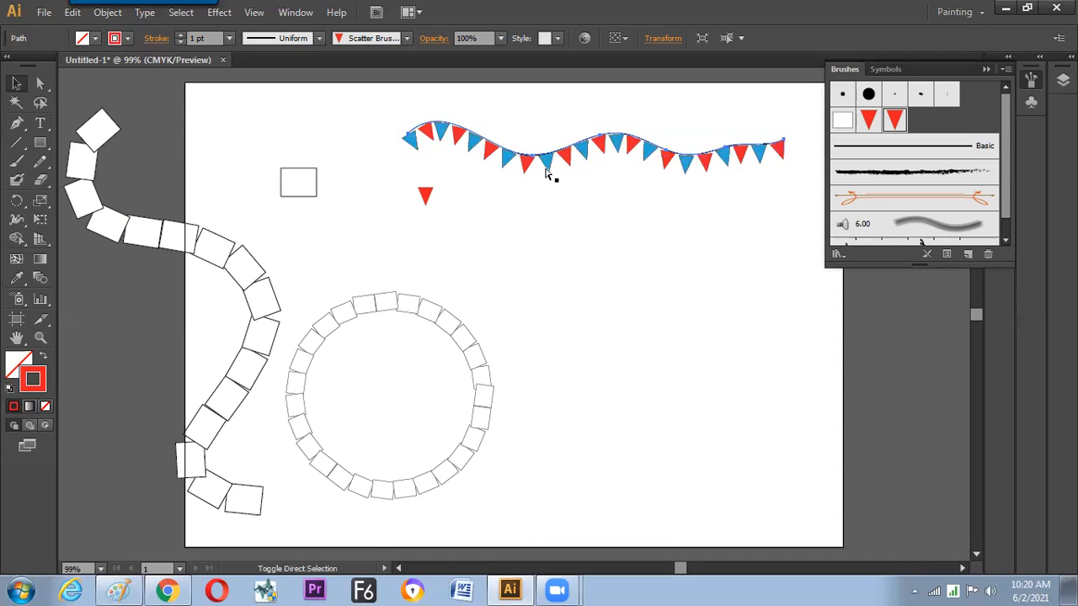
{"action": "left_click", "coordinate": [529, 215]}
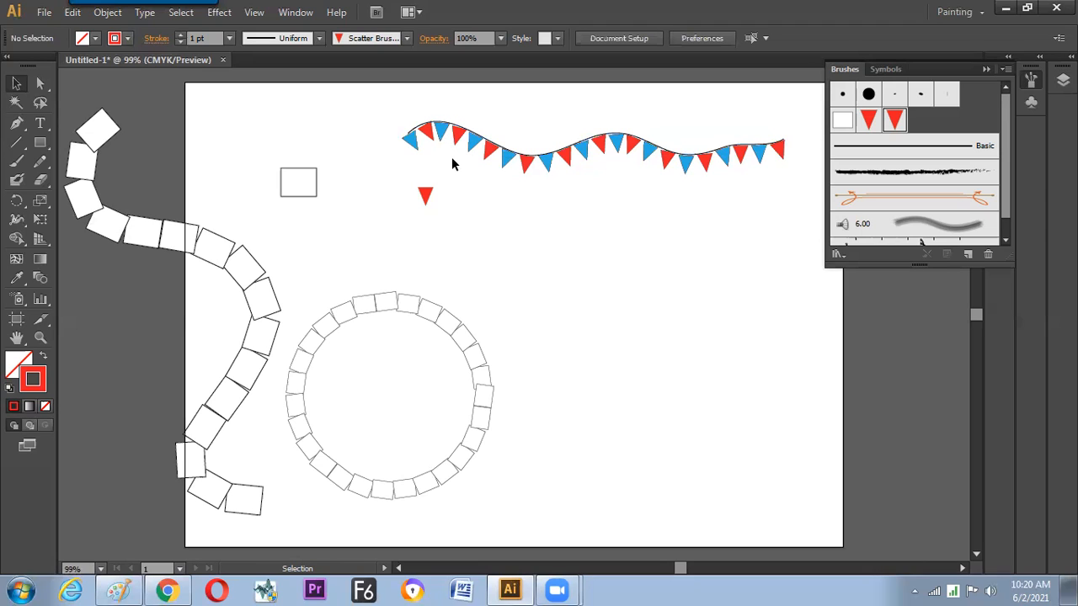
Step: Move the blue garland down away from the red one, undo the move and deselect it
{"action": "left_click_drag", "start_coordinate": [443, 160], "coordinate": [433, 198]}
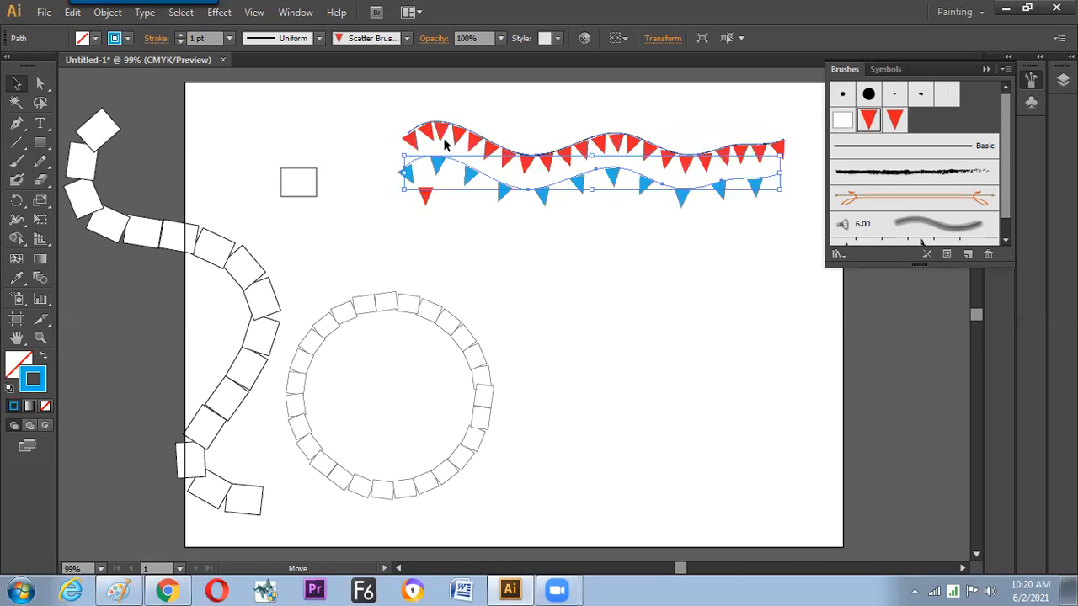
{"action": "key", "text": "ctrl+z"}
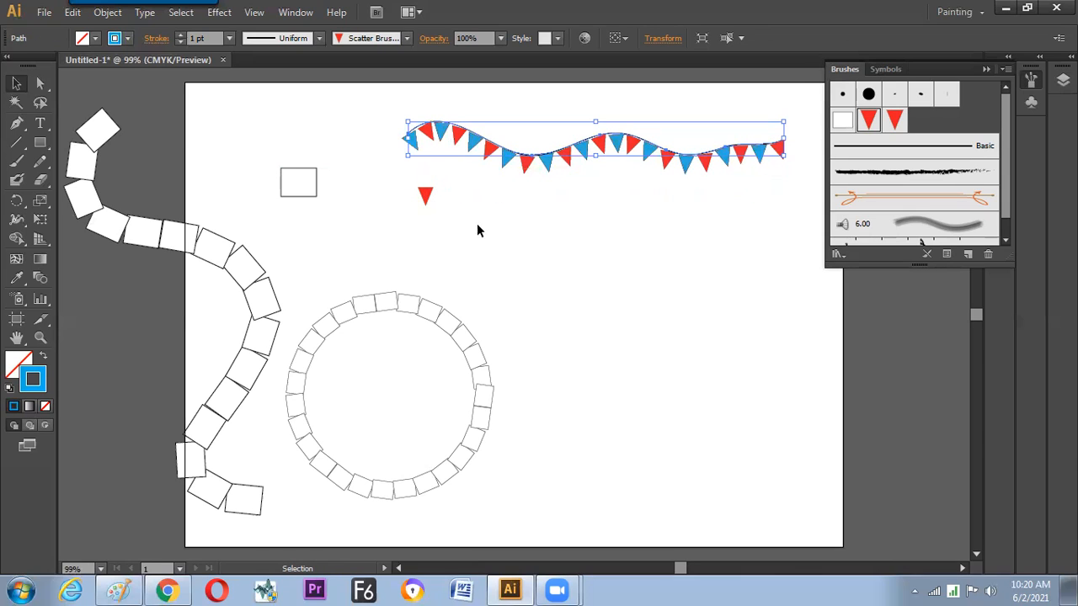
{"action": "left_click", "coordinate": [476, 230]}
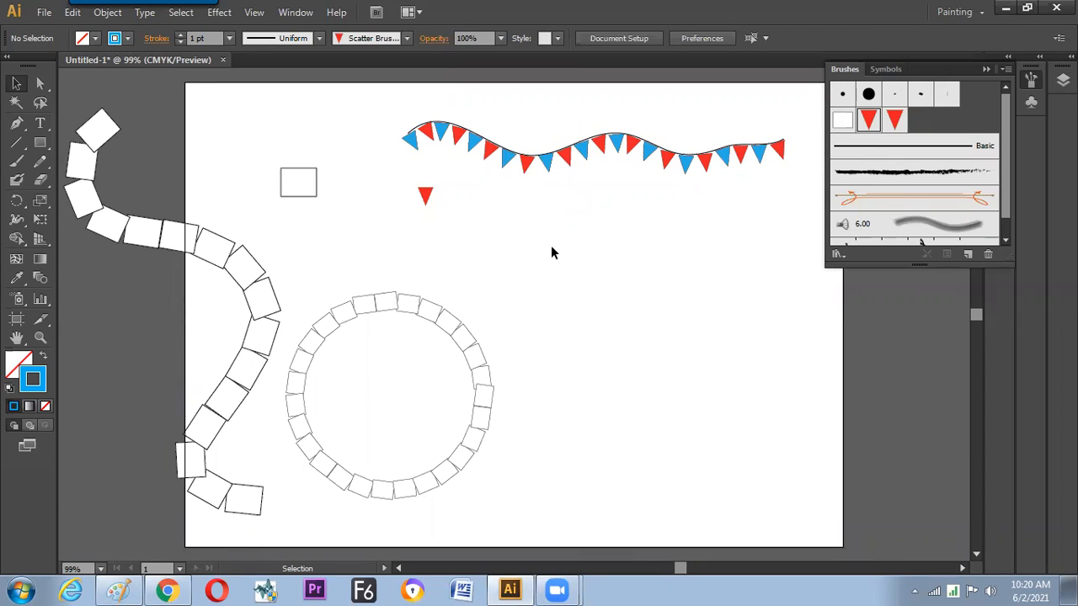
Step: Move the loose red triangle closer to the rectangle and deselect it
{"action": "left_click_drag", "start_coordinate": [425, 193], "coordinate": [364, 180]}
{"action": "left_click", "coordinate": [457, 315]}
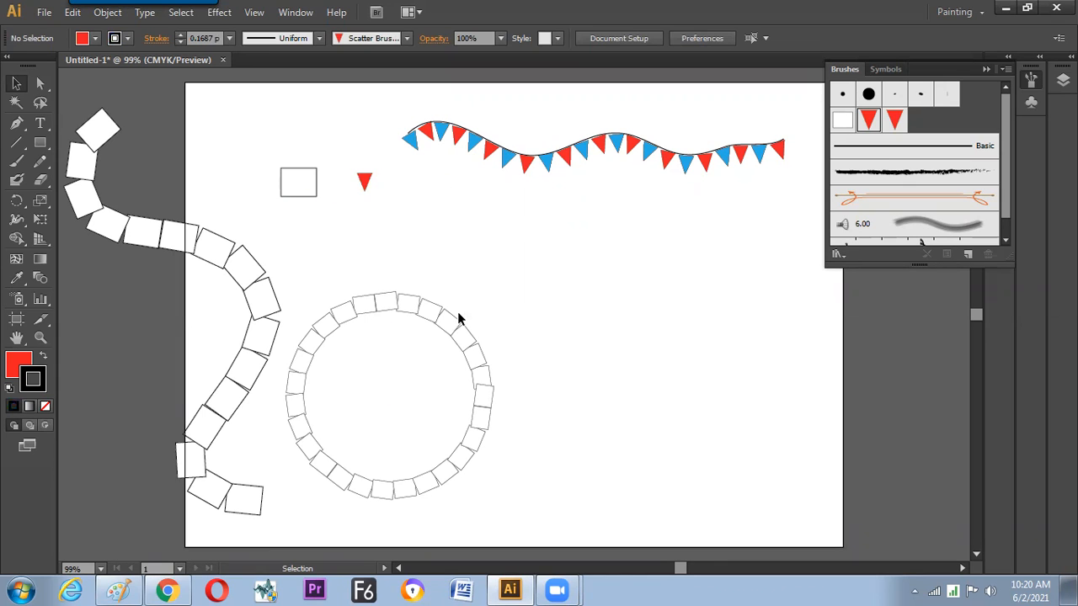
Step: Switch to Paint and handwrite a first numbered point, "Rotate with Path", below the Scatter Brush heading
{"action": "left_click", "coordinate": [118, 590]}
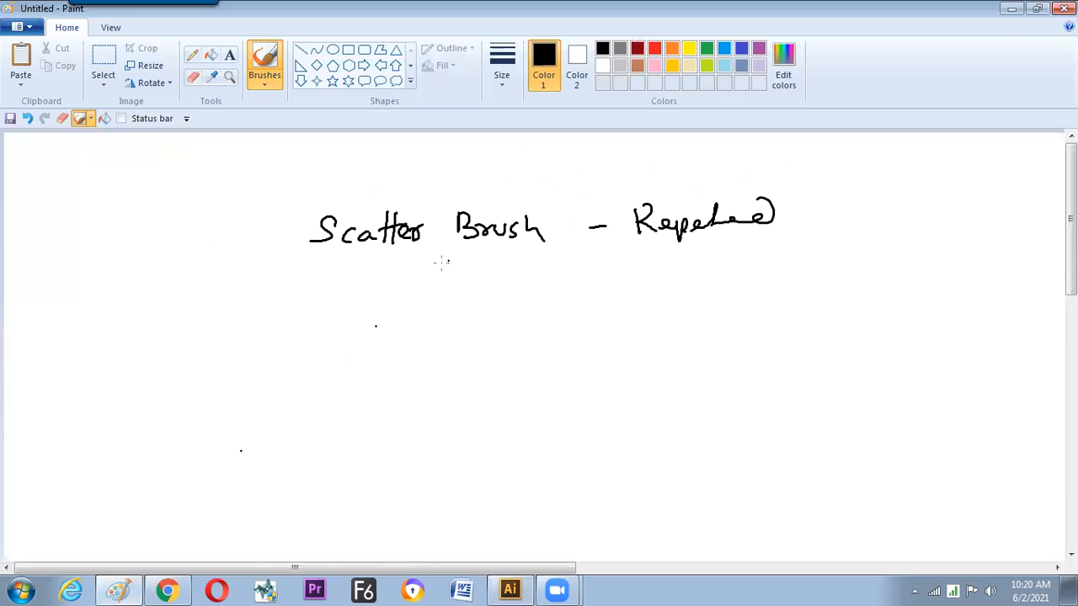
{"action": "left_click", "coordinate": [433, 282]}
{"action": "mouse_move", "coordinate": [508, 303]}
{"action": "left_mouse_down"}
{"action": "mouse_move", "coordinate": [499, 305]}
{"action": "mouse_move", "coordinate": [509, 291]}
{"action": "left_mouse_up"}
{"action": "mouse_move", "coordinate": [558, 301]}
{"action": "left_mouse_down"}
{"action": "mouse_move", "coordinate": [571, 320]}
{"action": "mouse_move", "coordinate": [589, 296]}
{"action": "left_mouse_up"}
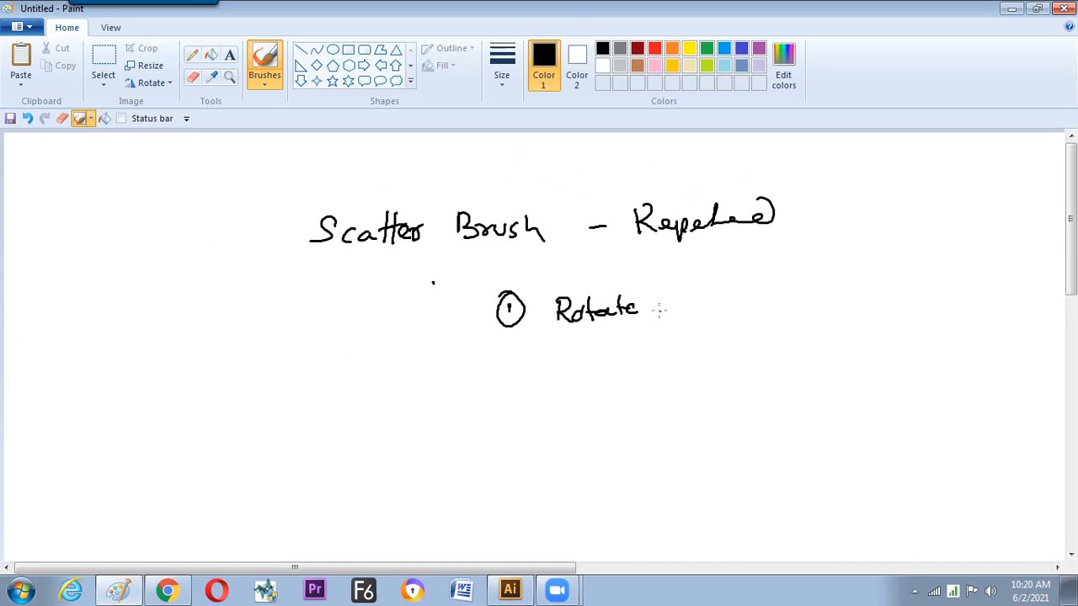
{"action": "left_click_drag", "start_coordinate": [701, 308], "coordinate": [727, 312]}
{"action": "mouse_move", "coordinate": [759, 271]}
{"action": "left_mouse_down"}
{"action": "mouse_move", "coordinate": [770, 295]}
{"action": "mouse_move", "coordinate": [794, 282]}
{"action": "mouse_move", "coordinate": [821, 297]}
{"action": "left_mouse_up"}
Step: Handwrite a second numbered point about colorization and add a further note below it
{"action": "left_click_drag", "start_coordinate": [511, 372], "coordinate": [504, 355]}
{"action": "mouse_move", "coordinate": [581, 354]}
{"action": "left_mouse_down"}
{"action": "mouse_move", "coordinate": [579, 379]}
{"action": "mouse_move", "coordinate": [593, 367]}
{"action": "left_mouse_up"}
{"action": "mouse_move", "coordinate": [612, 375]}
{"action": "left_mouse_down"}
{"action": "mouse_move", "coordinate": [643, 363]}
{"action": "mouse_move", "coordinate": [649, 373]}
{"action": "mouse_move", "coordinate": [648, 359]}
{"action": "mouse_move", "coordinate": [638, 387]}
{"action": "mouse_move", "coordinate": [651, 380]}
{"action": "mouse_move", "coordinate": [646, 360]}
{"action": "mouse_move", "coordinate": [679, 349]}
{"action": "mouse_move", "coordinate": [728, 360]}
{"action": "left_mouse_up"}
{"action": "left_click", "coordinate": [748, 358]}
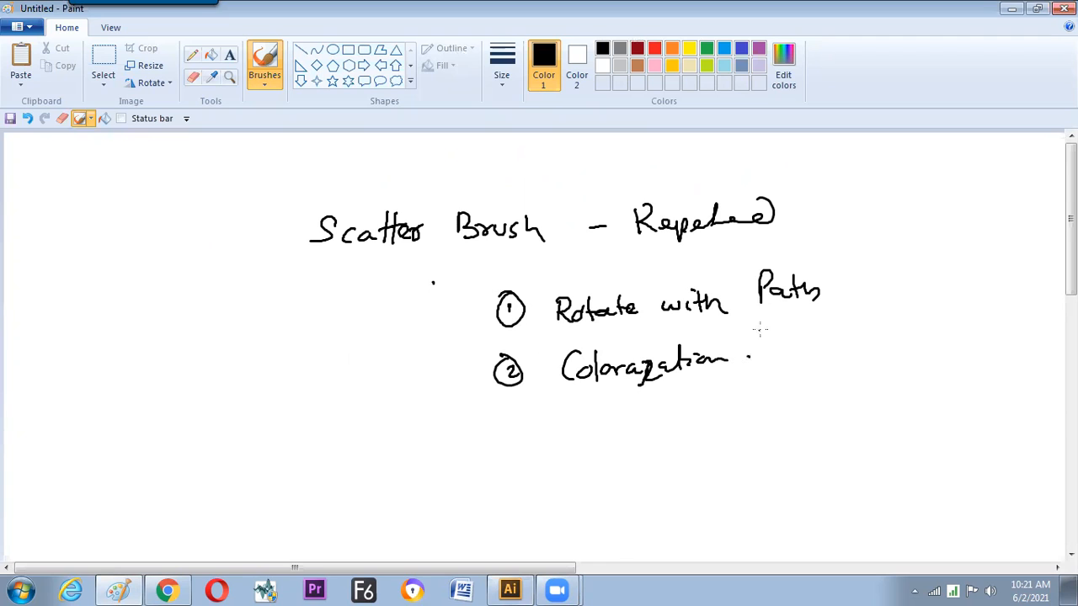
{"action": "mouse_move", "coordinate": [792, 344]}
{"action": "left_mouse_down"}
{"action": "mouse_move", "coordinate": [793, 365]}
{"action": "mouse_move", "coordinate": [850, 349]}
{"action": "mouse_move", "coordinate": [925, 354]}
{"action": "mouse_move", "coordinate": [938, 340]}
{"action": "left_mouse_up"}
{"action": "mouse_move", "coordinate": [507, 419]}
{"action": "left_mouse_down"}
{"action": "mouse_move", "coordinate": [512, 440]}
{"action": "mouse_move", "coordinate": [556, 412]}
{"action": "mouse_move", "coordinate": [596, 438]}
{"action": "mouse_move", "coordinate": [659, 424]}
{"action": "mouse_move", "coordinate": [709, 436]}
{"action": "mouse_move", "coordinate": [748, 427]}
{"action": "mouse_move", "coordinate": [713, 441]}
{"action": "left_mouse_up"}
Step: Switch back to Illustrator and select the circle of squares and the bunting garland to review them
{"action": "key", "text": "alt+Tab"}
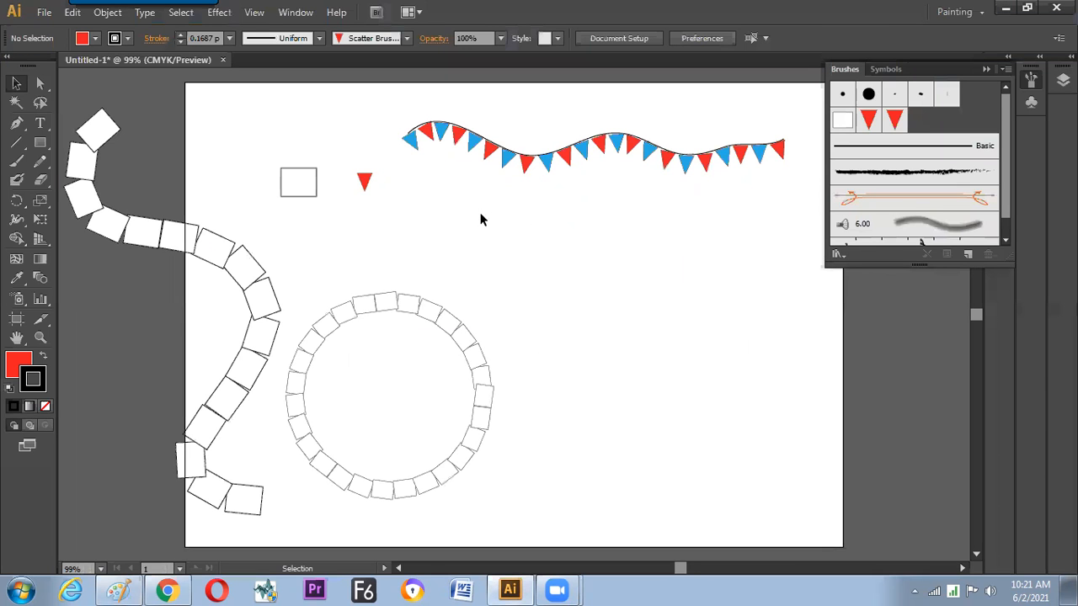
{"action": "left_click", "coordinate": [370, 305]}
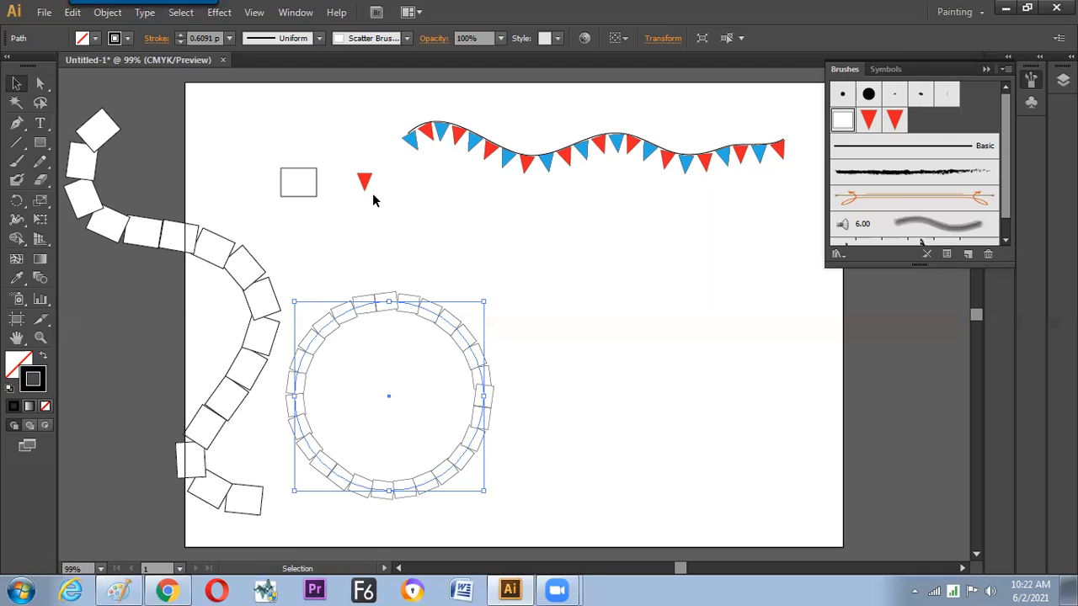
{"action": "left_click", "coordinate": [490, 153]}
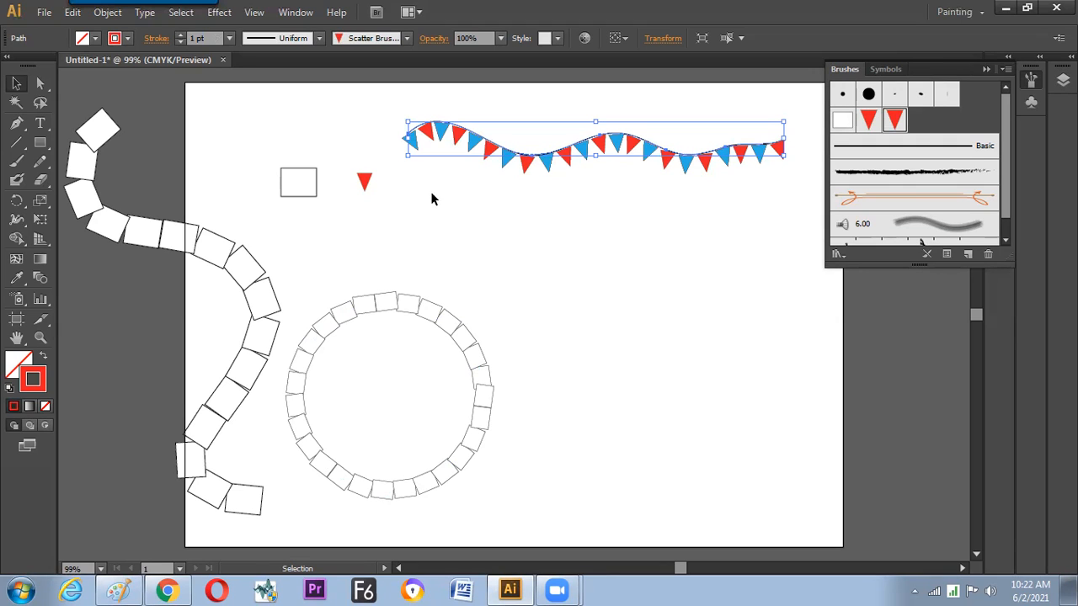
Step: Draw a small irregular freehand shape with the Pencil tool, give it a red fill without stroke, and shift it slightly left
{"action": "left_click", "coordinate": [40, 161]}
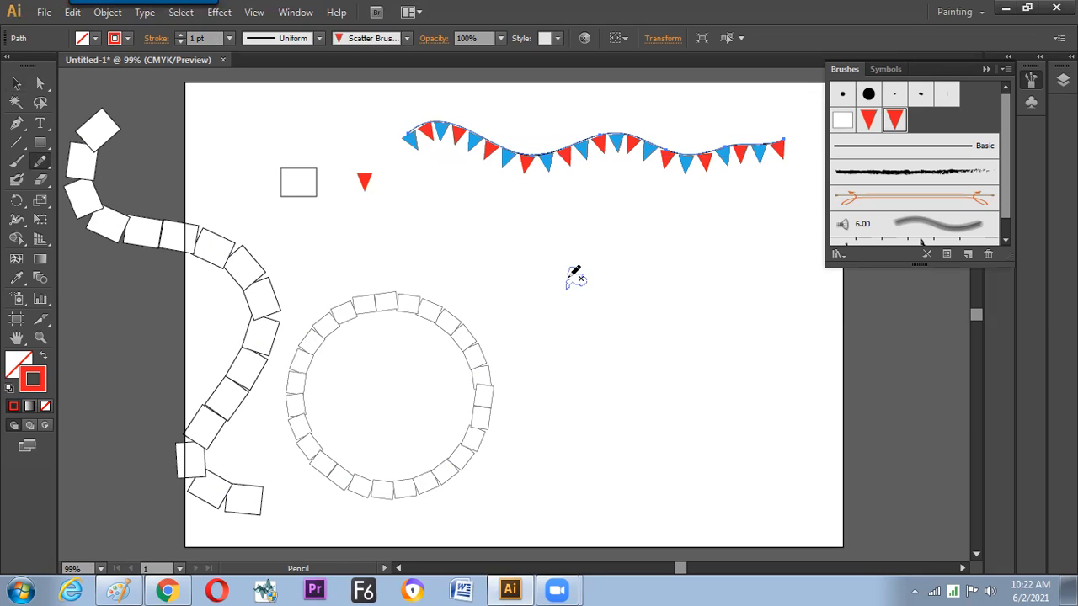
{"action": "left_click_drag", "start_coordinate": [575, 280], "coordinate": [593, 281]}
{"action": "key", "text": "shift+x"}
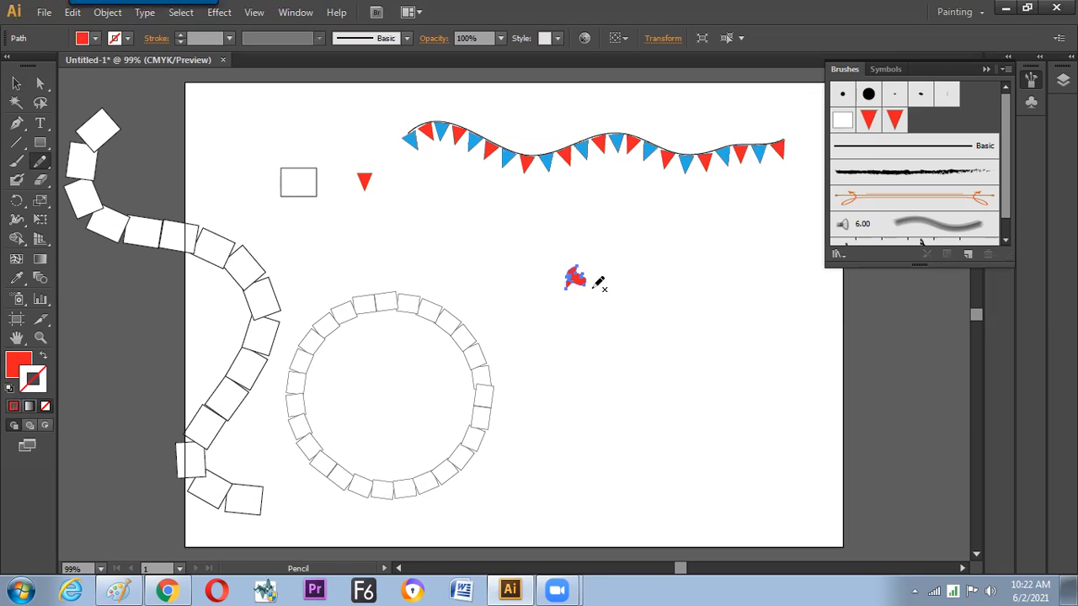
{"action": "key", "text": "v"}
{"action": "left_click", "coordinate": [575, 293]}
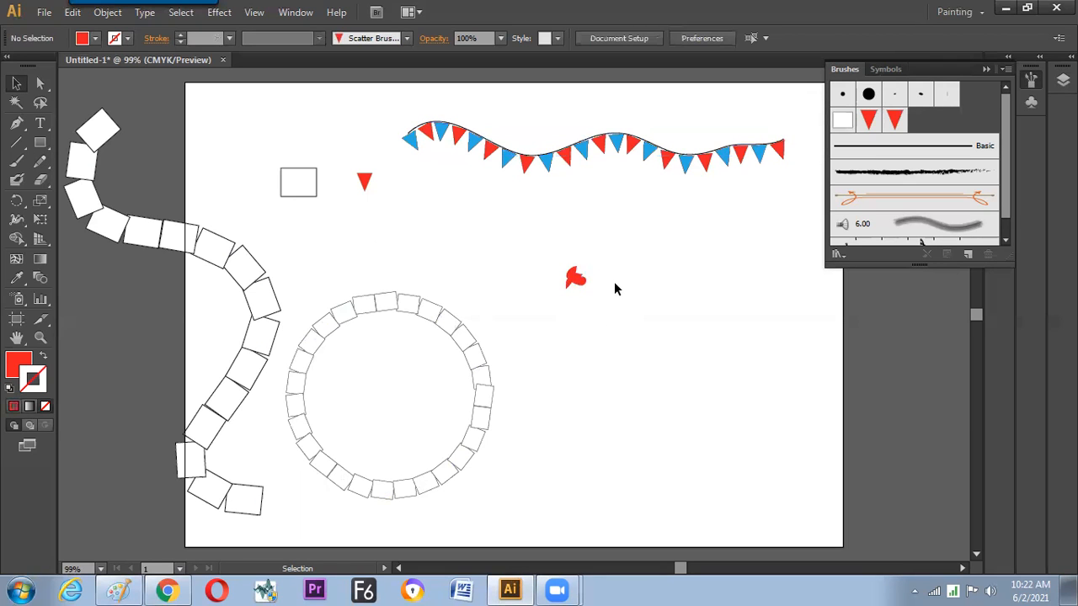
{"action": "left_click_drag", "start_coordinate": [577, 281], "coordinate": [548, 283]}
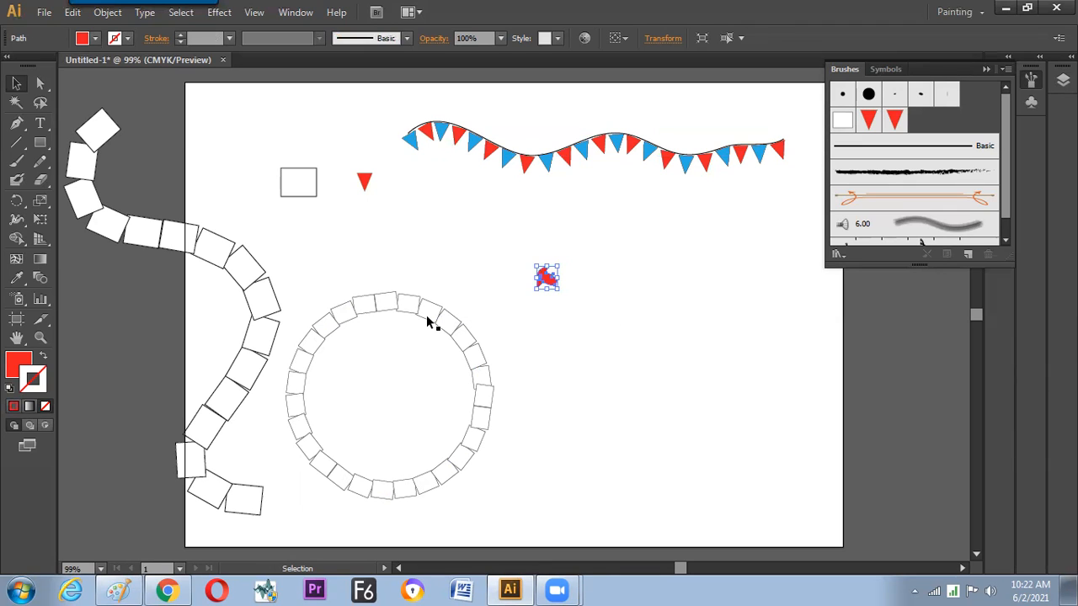
{"action": "left_click", "coordinate": [550, 299]}
{"action": "left_click", "coordinate": [548, 280]}
{"action": "left_click", "coordinate": [557, 295]}
Step: Create a scatter brush from the small red freehand shape with its rotation relative to Path
{"action": "left_click_drag", "start_coordinate": [548, 280], "coordinate": [914, 126]}
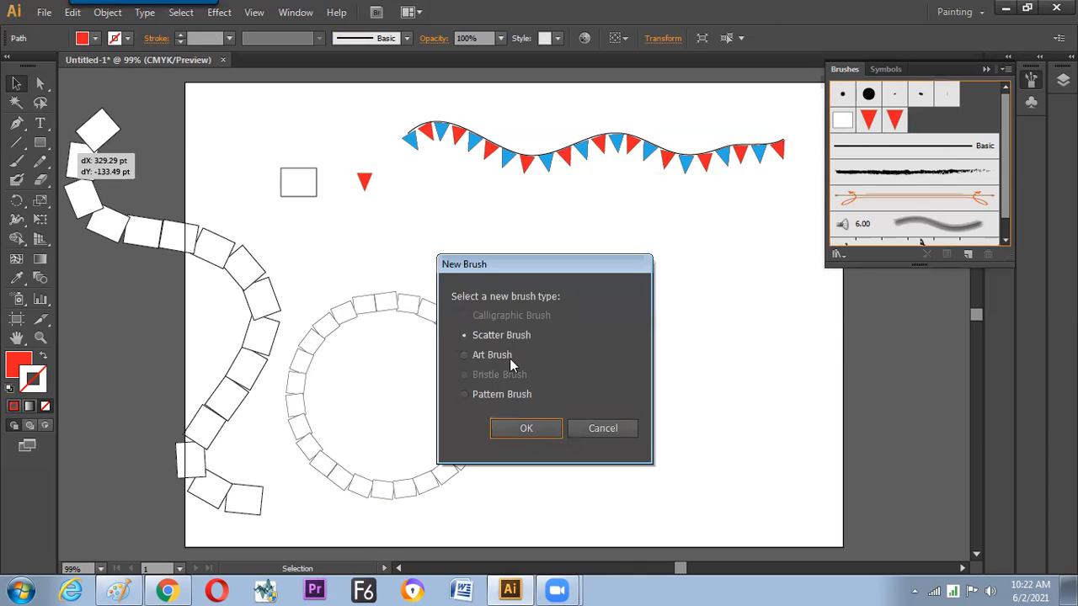
{"action": "left_click", "coordinate": [551, 429]}
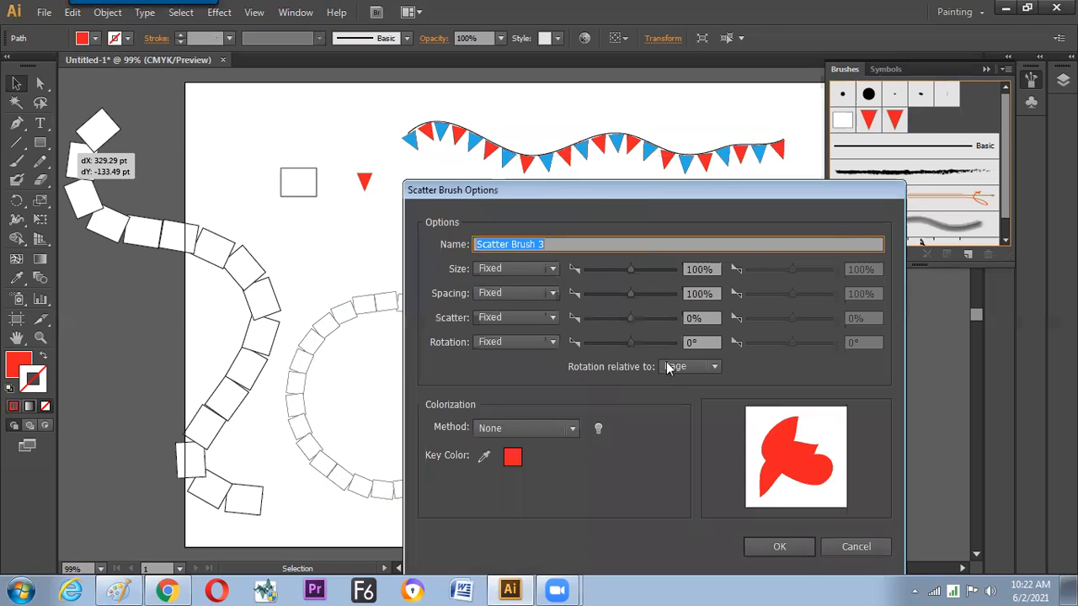
{"action": "left_click", "coordinate": [678, 368]}
{"action": "left_click", "coordinate": [682, 402]}
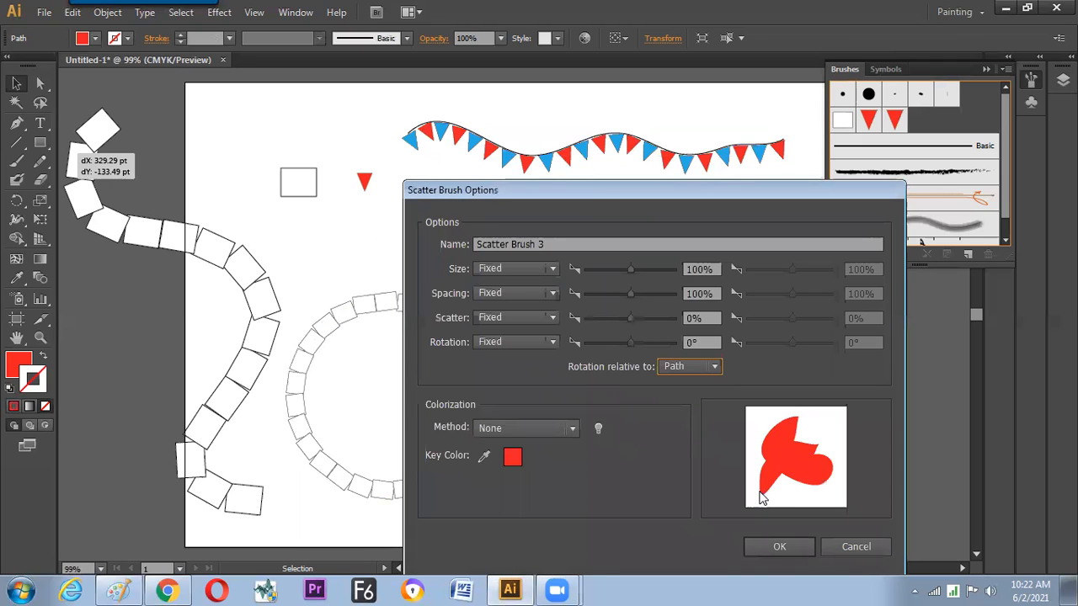
{"action": "left_click", "coordinate": [780, 546]}
Step: Draw a large U-shaped path with the Pencil tool and apply the new red freehand-shape scatter brush to it
{"action": "left_click", "coordinate": [41, 161]}
{"action": "mouse_move", "coordinate": [598, 255]}
{"action": "left_mouse_down"}
{"action": "mouse_move", "coordinate": [601, 281]}
{"action": "mouse_move", "coordinate": [753, 327]}
{"action": "mouse_move", "coordinate": [733, 238]}
{"action": "left_mouse_up"}
{"action": "left_click", "coordinate": [920, 120]}
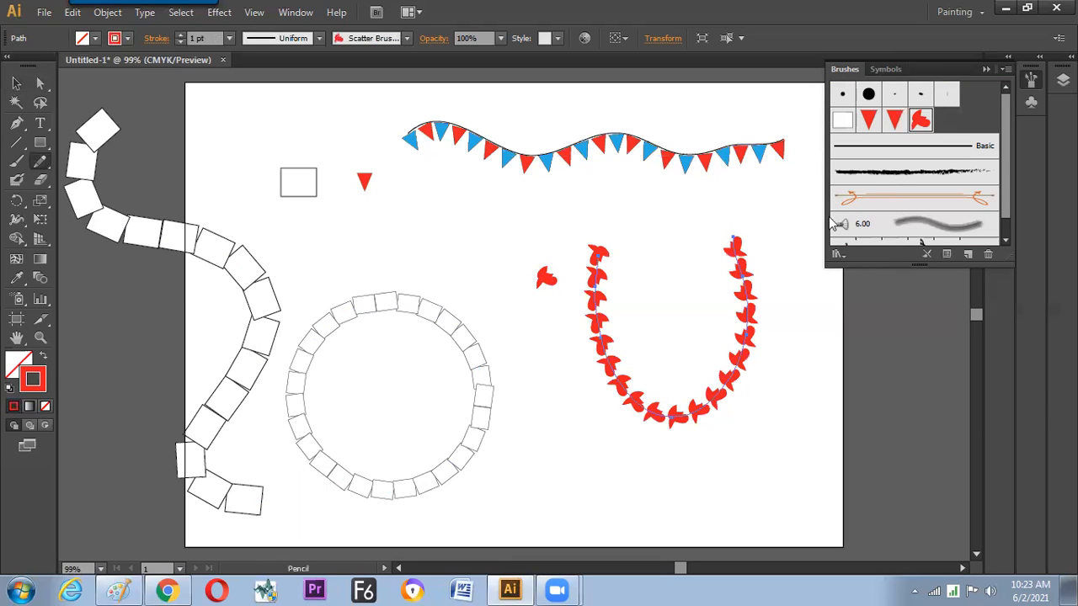
Step: Open the options of the red freehand-shape scatter brush and reduce its fixed spacing to 57%
{"action": "key", "text": "v"}
{"action": "double_click", "coordinate": [920, 120]}
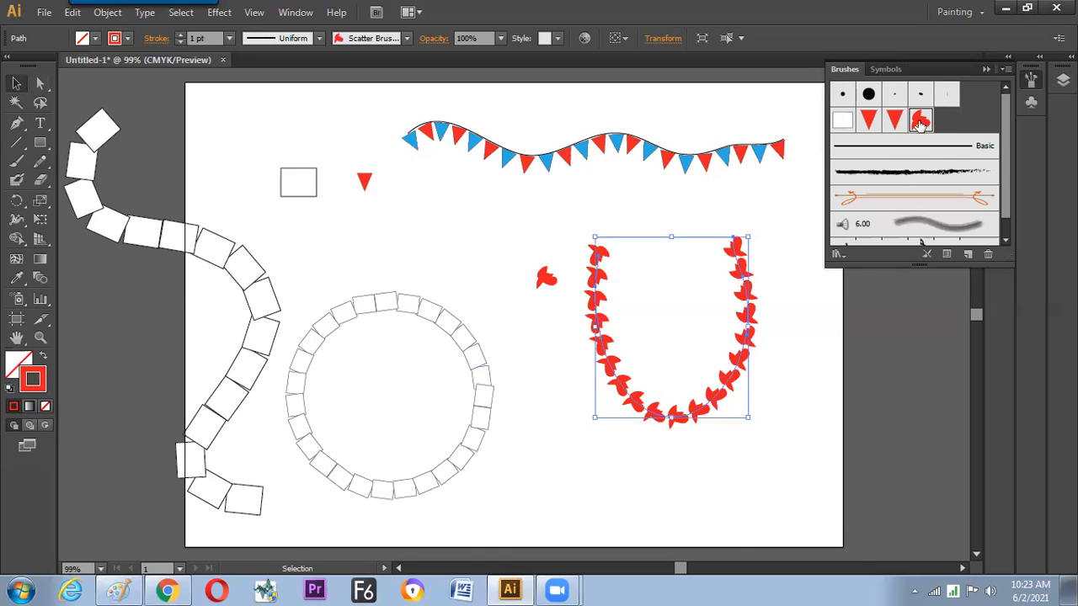
{"action": "left_click_drag", "start_coordinate": [604, 202], "coordinate": [246, 108]}
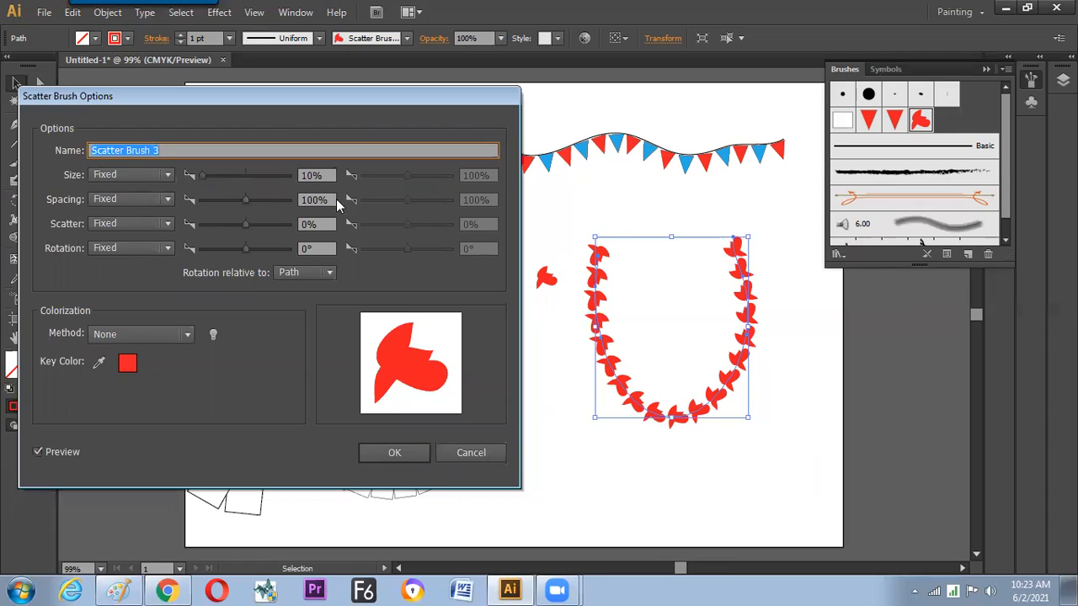
{"action": "left_click", "coordinate": [304, 200]}
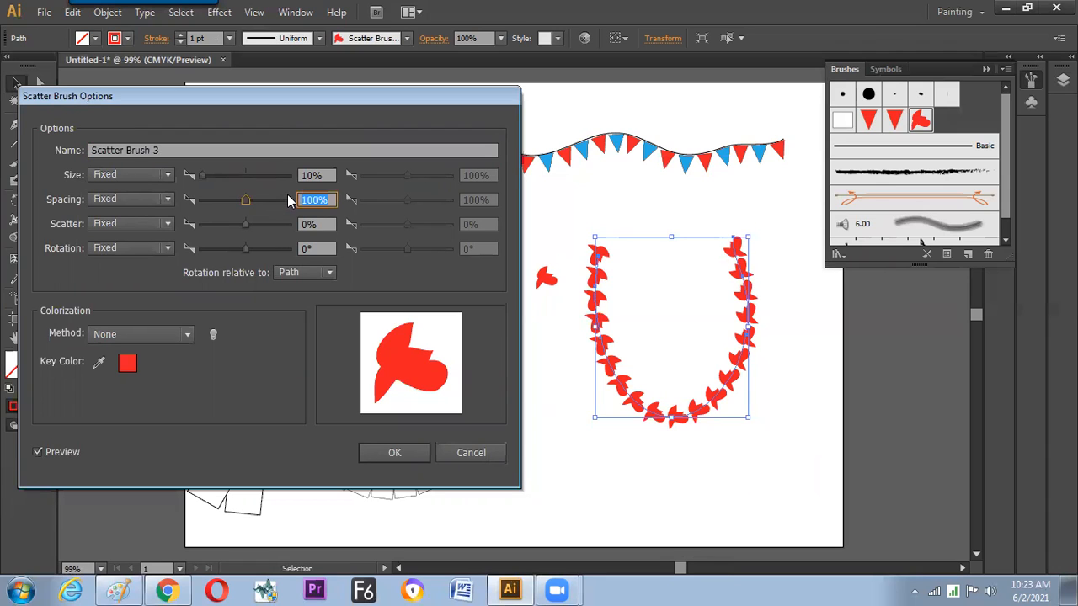
{"action": "key", "text": "Down"}
{"action": "key", "text": "Down"}
{"action": "key", "text": "Down"}
{"action": "key", "text": "Down"}
{"action": "key", "text": "Down"}
{"action": "key", "text": "Down"}
{"action": "key", "text": "Down"}
{"action": "key", "text": "Down"}
{"action": "key", "text": "Down"}
{"action": "key", "text": "Down"}
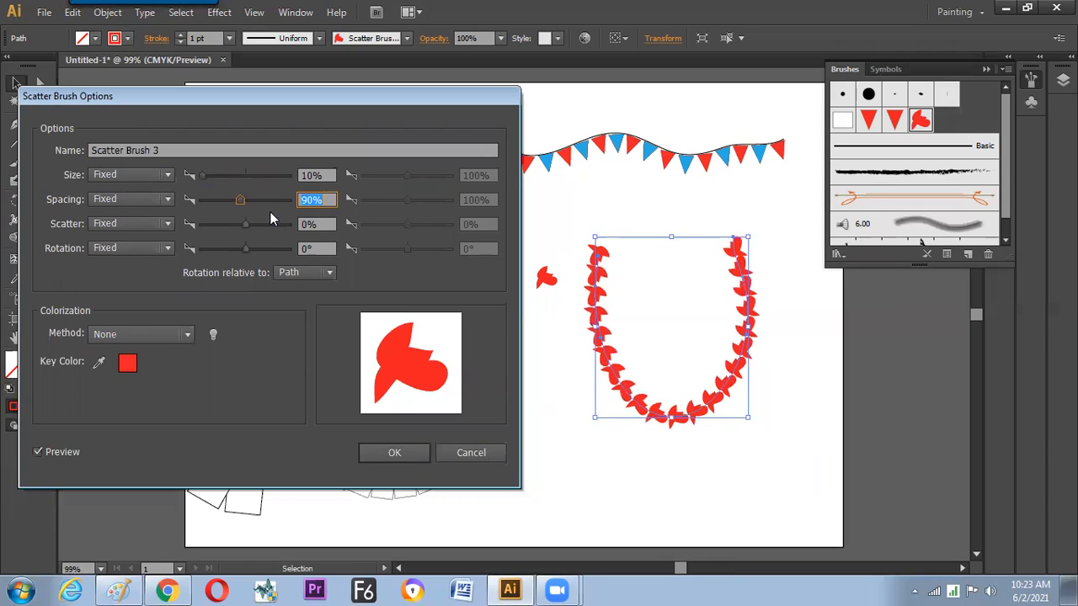
{"action": "key", "text": "Down"}
{"action": "key", "text": "Down"}
{"action": "key", "text": "Down"}
{"action": "key", "text": "Down"}
{"action": "key", "text": "Down"}
{"action": "key", "text": "Down"}
{"action": "key", "text": "Down"}
{"action": "key", "text": "Down"}
{"action": "key", "text": "Down"}
{"action": "key", "text": "Down"}
{"action": "key", "text": "Down"}
{"action": "key", "text": "Down"}
{"action": "key", "text": "Down"}
{"action": "key", "text": "Down"}
{"action": "key", "text": "Down"}
{"action": "key", "text": "Down"}
{"action": "key", "text": "Down"}
{"action": "key", "text": "Down"}
{"action": "key", "text": "Down"}
{"action": "key", "text": "Down"}
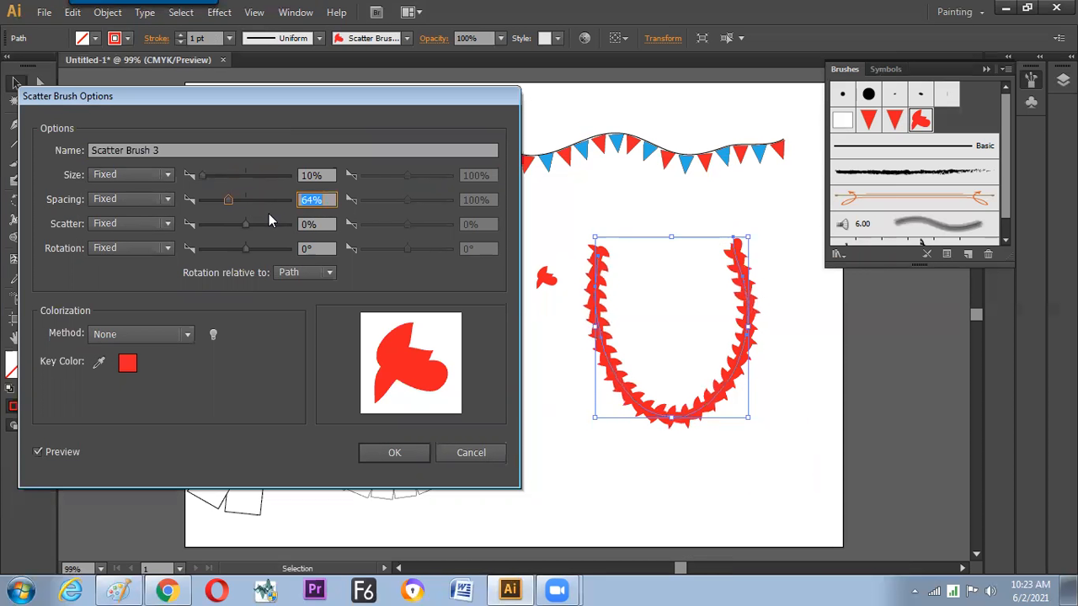
{"action": "key", "text": "Down"}
{"action": "key", "text": "Down"}
{"action": "key", "text": "Down"}
{"action": "key", "text": "Down"}
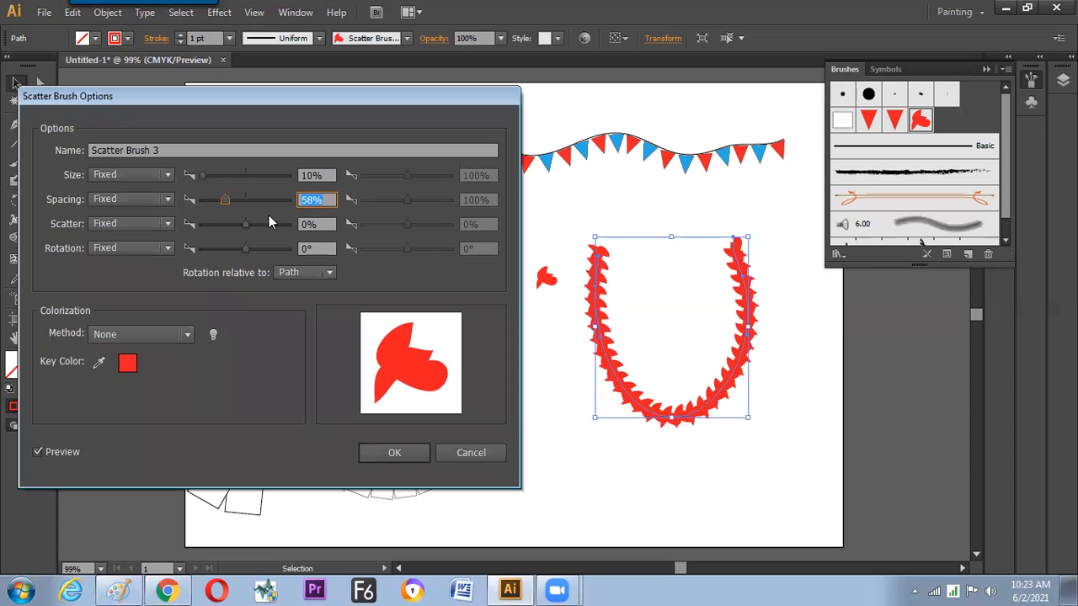
{"action": "key", "text": "Down"}
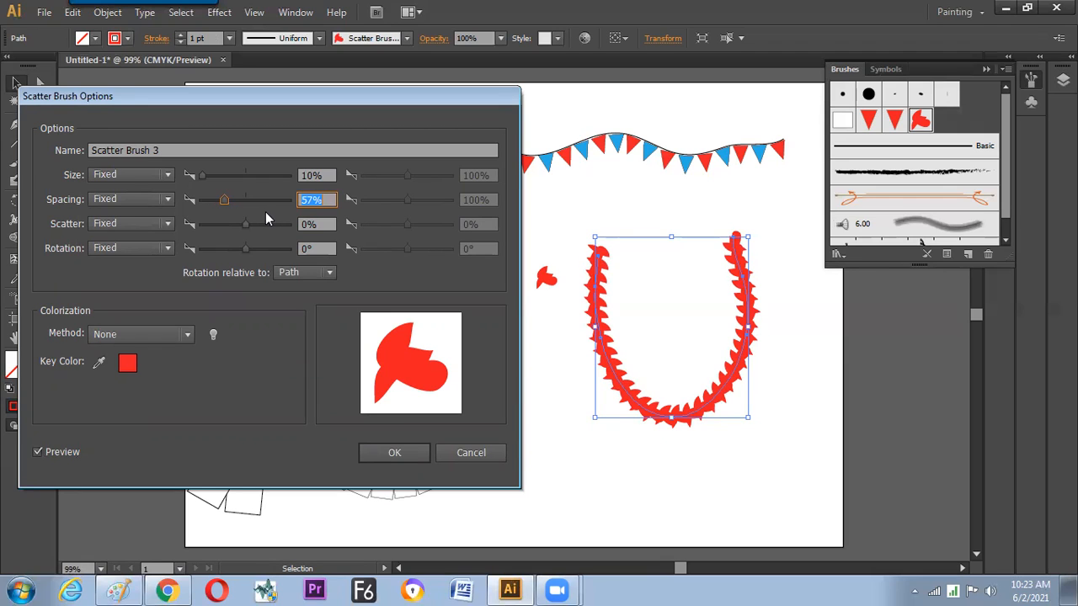
Step: Set the scatter brush's rotation to Random, ranging from 0° to 249°
{"action": "left_click", "coordinate": [154, 248]}
{"action": "left_click", "coordinate": [135, 280]}
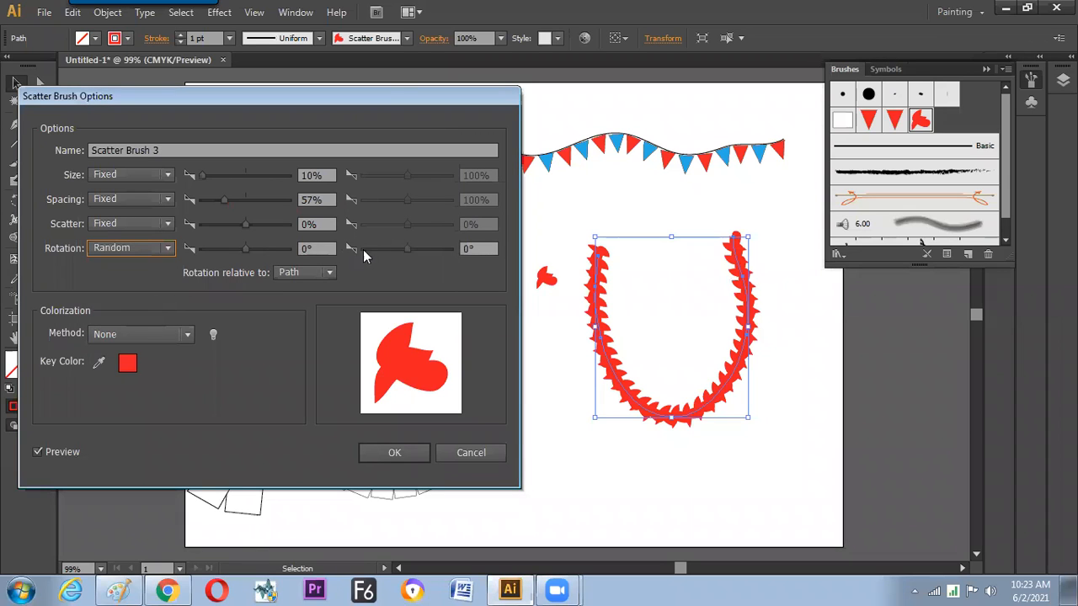
{"action": "left_click", "coordinate": [325, 249]}
{"action": "left_click", "coordinate": [481, 249]}
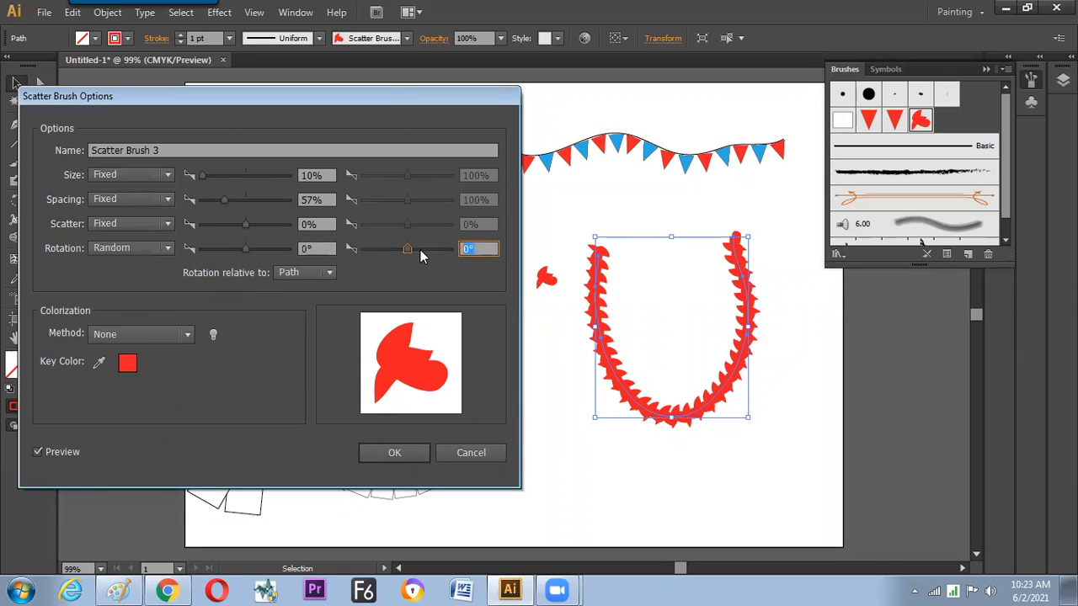
{"action": "left_click_drag", "start_coordinate": [408, 245], "coordinate": [411, 242]}
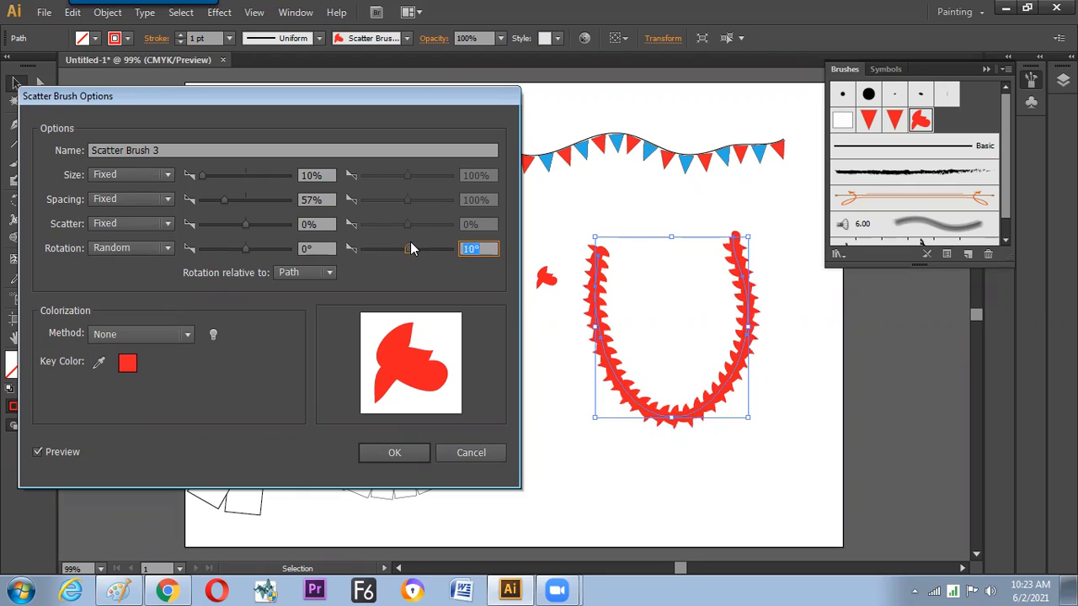
{"action": "key", "text": "Up"}
{"action": "key", "text": "Up"}
{"action": "key", "text": "Up"}
{"action": "key", "text": "Up"}
{"action": "key", "text": "Up"}
{"action": "key", "text": "Up"}
{"action": "key", "text": "Up"}
{"action": "key", "text": "Up"}
{"action": "key", "text": "Up"}
{"action": "key", "text": "Up"}
{"action": "key", "text": "Up"}
{"action": "key", "text": "Up"}
{"action": "key", "text": "Up"}
{"action": "key", "text": "Up"}
{"action": "key", "text": "Up"}
{"action": "key", "text": "Up"}
{"action": "key", "text": "Up"}
{"action": "key", "text": "Up"}
{"action": "key", "text": "Up"}
{"action": "key", "text": "Up"}
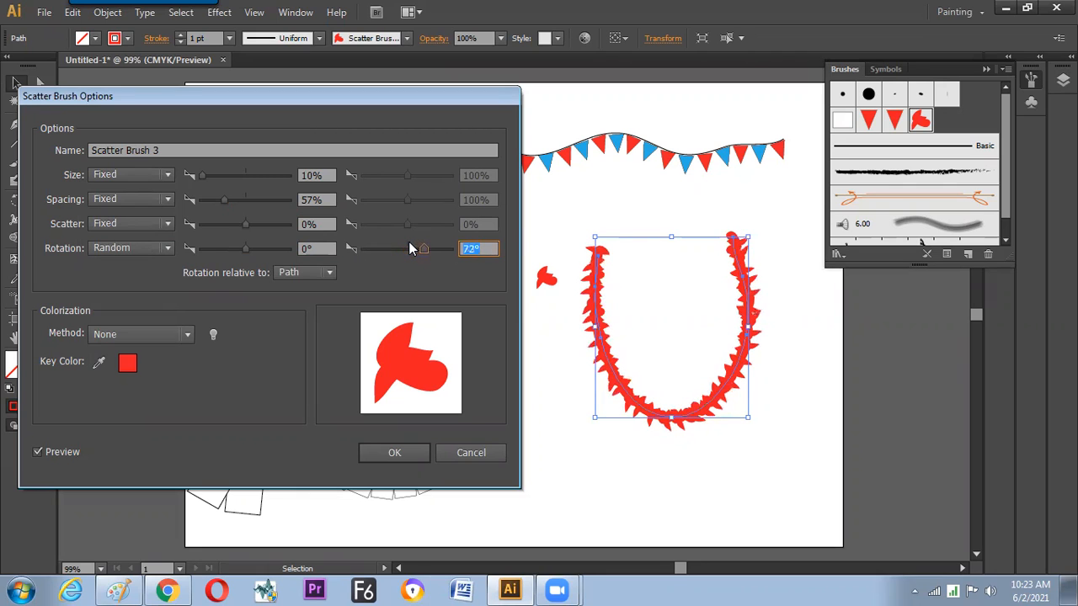
{"action": "key", "text": "Up"}
{"action": "key", "text": "Up"}
{"action": "key", "text": "Up"}
{"action": "key", "text": "Up"}
{"action": "key", "text": "Up"}
{"action": "key", "text": "Up"}
{"action": "key", "text": "Up"}
{"action": "key", "text": "Up"}
{"action": "key", "text": "Up"}
{"action": "key", "text": "Up"}
{"action": "key", "text": "Up"}
{"action": "key", "text": "Up"}
{"action": "key", "text": "Up"}
{"action": "key", "text": "Up"}
{"action": "key", "text": "Up"}
{"action": "key", "text": "Up"}
{"action": "key", "text": "Up"}
{"action": "key", "text": "Up"}
{"action": "key", "text": "Up"}
{"action": "key", "text": "Up"}
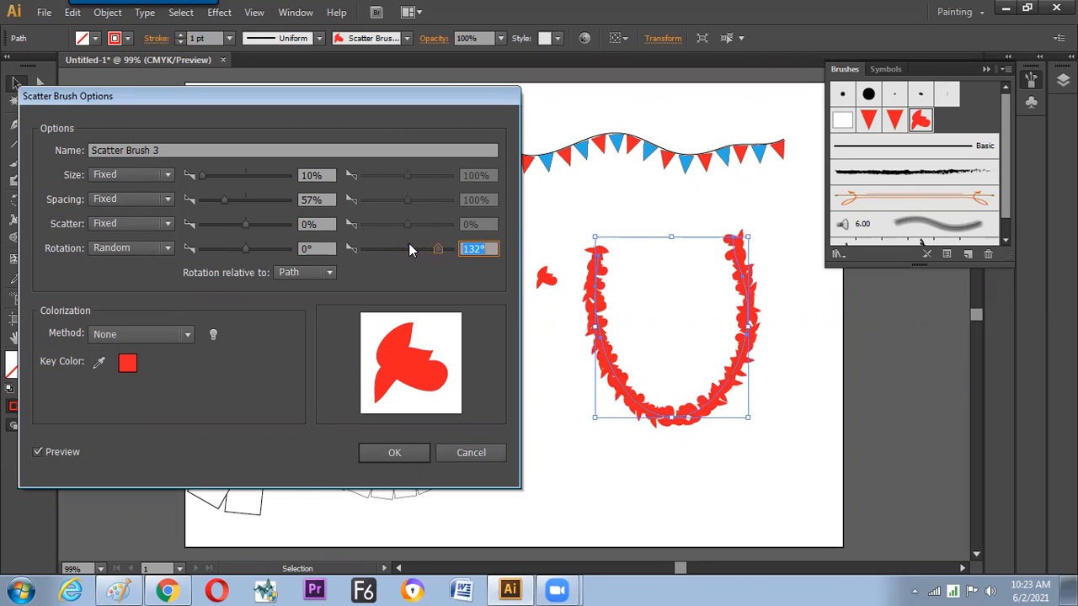
{"action": "key", "text": "Up"}
{"action": "key", "text": "Up"}
{"action": "key", "text": "Up"}
{"action": "key", "text": "Up"}
{"action": "key", "text": "Up"}
{"action": "key", "text": "Up"}
{"action": "key", "text": "Up"}
{"action": "key", "text": "Up"}
{"action": "key", "text": "Up"}
{"action": "key", "text": "Up"}
{"action": "key", "text": "Up"}
{"action": "key", "text": "Up"}
{"action": "key", "text": "Up"}
{"action": "key", "text": "Up"}
{"action": "key", "text": "Up"}
{"action": "key", "text": "Up"}
{"action": "key", "text": "Up"}
{"action": "key", "text": "Up"}
{"action": "key", "text": "Up"}
{"action": "key", "text": "Up"}
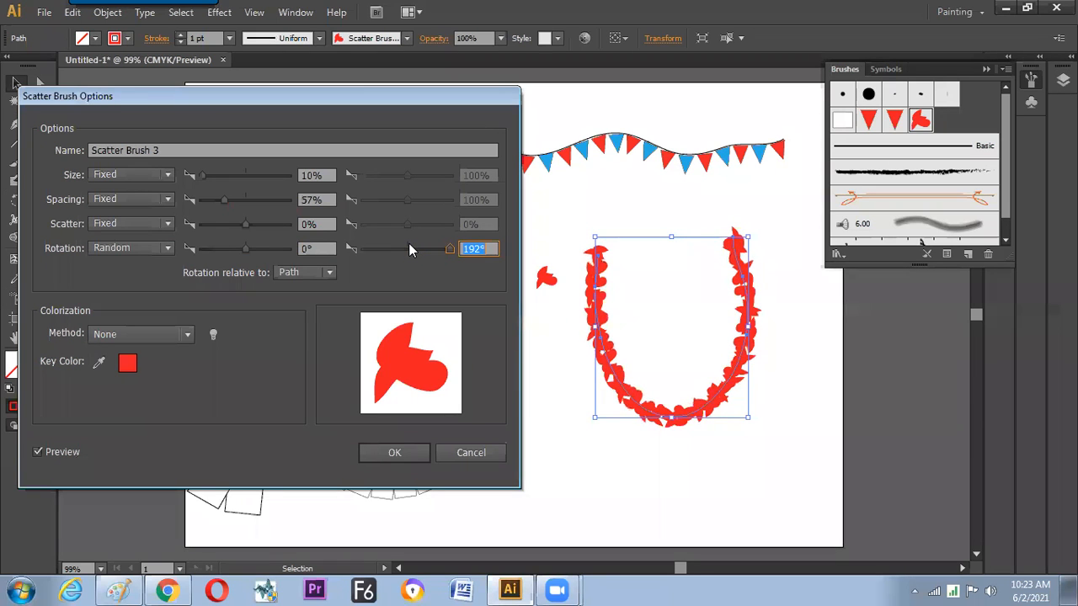
{"action": "key", "text": "Up"}
{"action": "key", "text": "Up"}
{"action": "key", "text": "Up"}
{"action": "key", "text": "Up"}
{"action": "key", "text": "Up"}
{"action": "key", "text": "Up"}
{"action": "key", "text": "Up"}
{"action": "key", "text": "Up"}
{"action": "key", "text": "Up"}
{"action": "key", "text": "Up"}
{"action": "key", "text": "Up"}
{"action": "key", "text": "Up"}
{"action": "key", "text": "Up"}
{"action": "key", "text": "Up"}
{"action": "key", "text": "Up"}
{"action": "key", "text": "Up"}
{"action": "key", "text": "Up"}
{"action": "key", "text": "Up"}
{"action": "key", "text": "Up"}
{"action": "key", "text": "Up"}
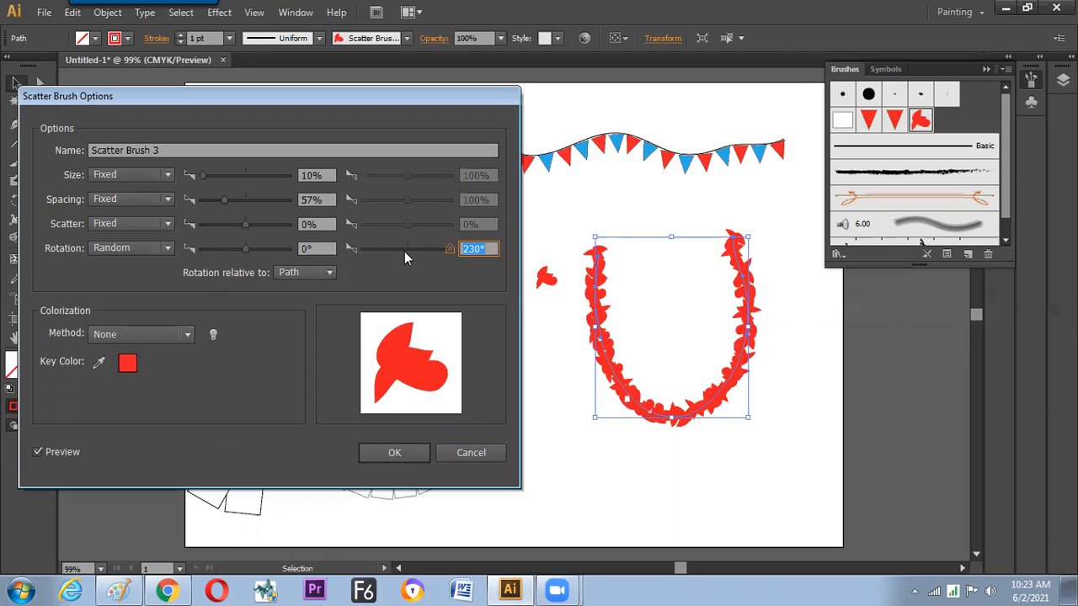
{"action": "key", "text": "Up"}
{"action": "key", "text": "Up"}
{"action": "key", "text": "Up"}
{"action": "key", "text": "Up"}
{"action": "key", "text": "Up"}
{"action": "key", "text": "Up"}
{"action": "key", "text": "Up"}
{"action": "key", "text": "Up"}
{"action": "key", "text": "Up"}
{"action": "key", "text": "Up"}
{"action": "key", "text": "Up"}
{"action": "key", "text": "Up"}
{"action": "key", "text": "Up"}
{"action": "key", "text": "Up"}
{"action": "key", "text": "Up"}
{"action": "key", "text": "Up"}
{"action": "key", "text": "Up"}
{"action": "key", "text": "Up"}
{"action": "key", "text": "Up"}
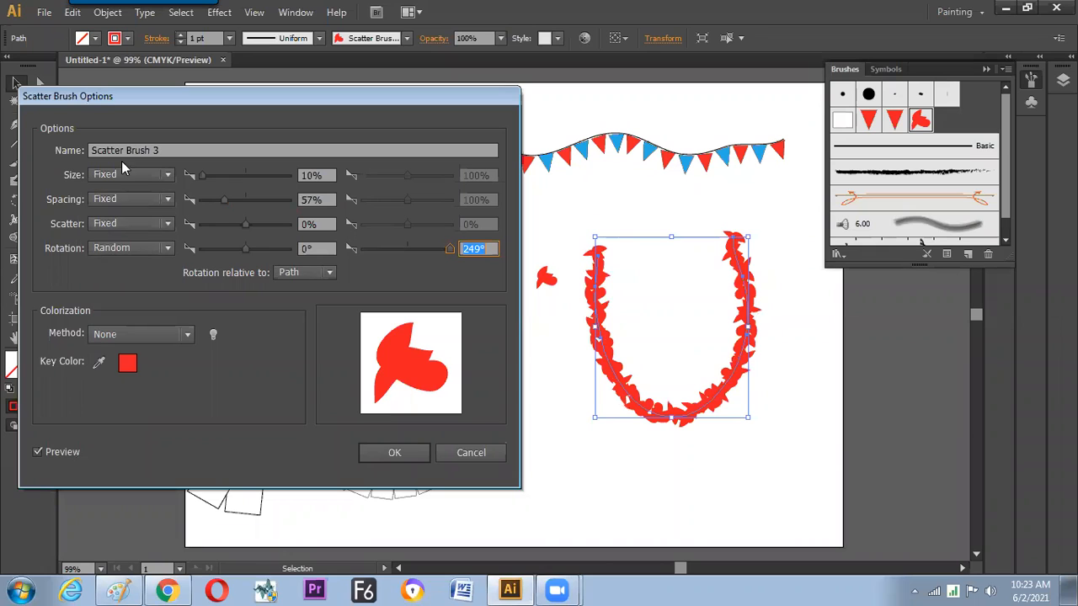
Step: Set the brush's size to Random between 10% and 95%, and apply the options to the U-shaped garland
{"action": "left_click", "coordinate": [162, 174]}
{"action": "left_click", "coordinate": [130, 209]}
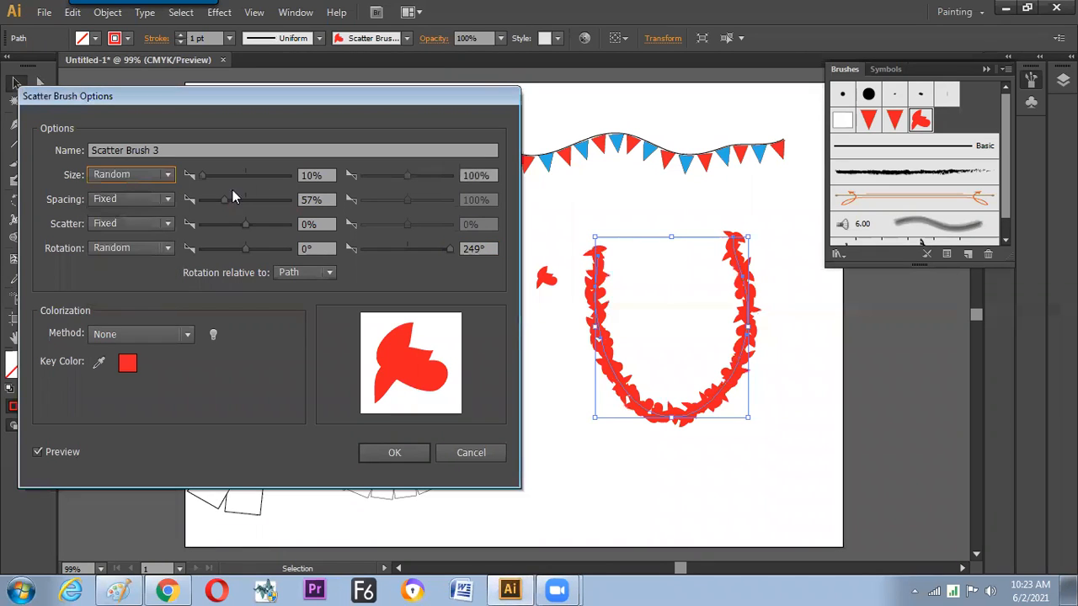
{"action": "left_click", "coordinate": [491, 176]}
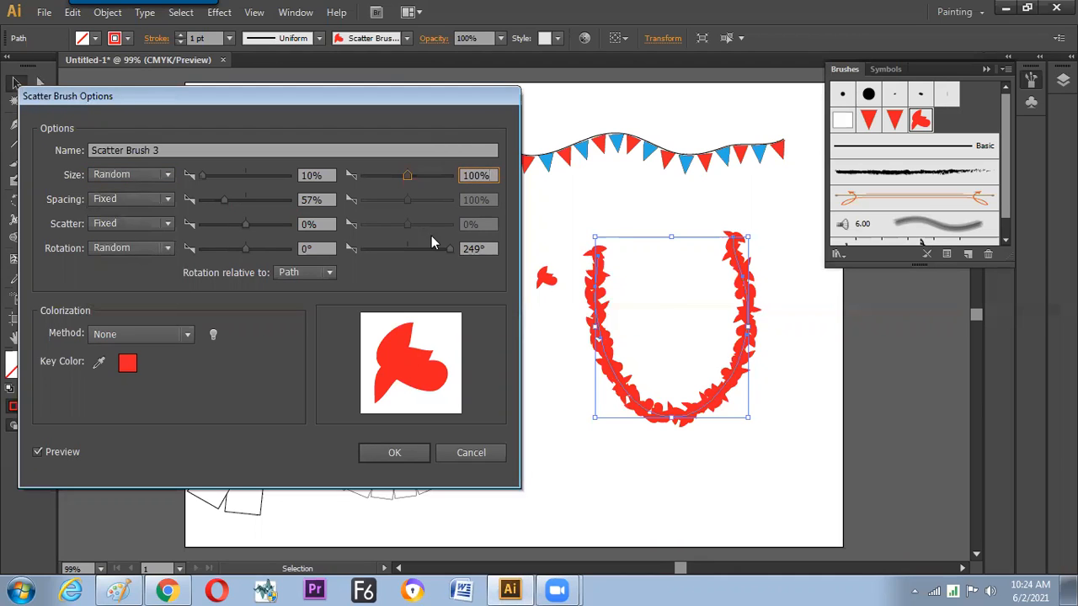
{"action": "left_click_drag", "start_coordinate": [409, 176], "coordinate": [408, 175]}
{"action": "left_click", "coordinate": [394, 452]}
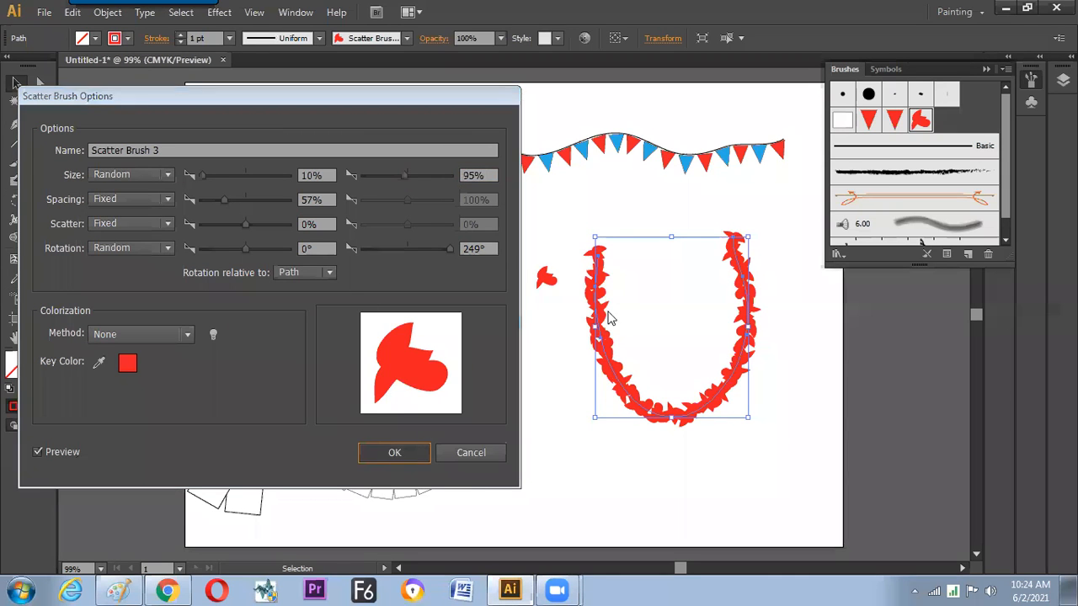
{"action": "left_click", "coordinate": [607, 312]}
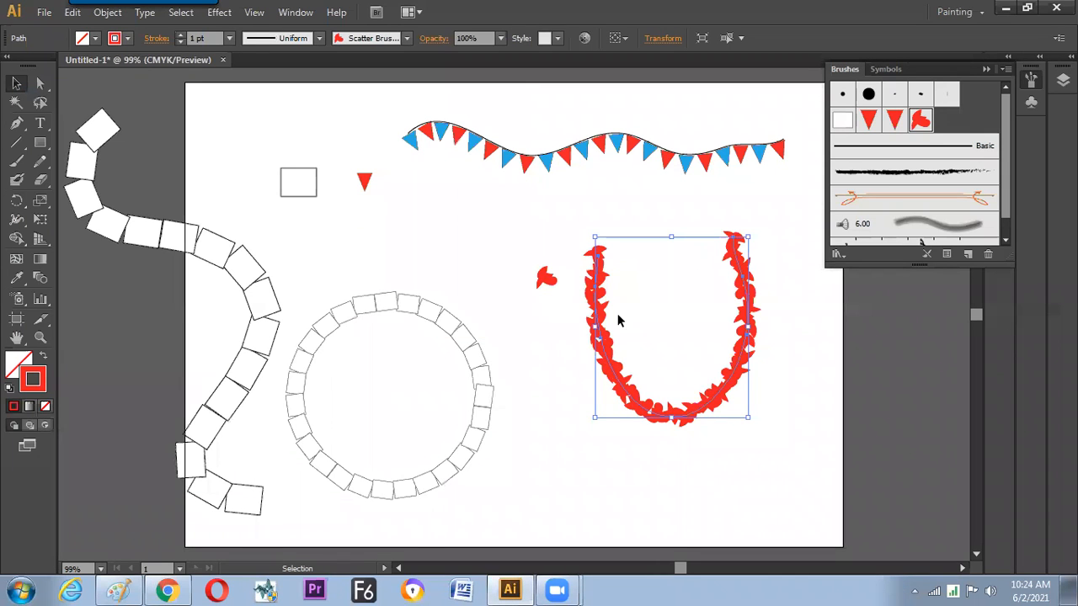
Step: Reopen the red freehand-shape brush's options and apply the Hue Shift colorization method
{"action": "mouse_move", "coordinate": [923, 121]}
{"action": "left_mouse_down"}
{"action": "mouse_move", "coordinate": [967, 170]}
{"action": "mouse_move", "coordinate": [968, 254]}
{"action": "mouse_move", "coordinate": [943, 142]}
{"action": "mouse_move", "coordinate": [921, 122]}
{"action": "left_mouse_up"}
{"action": "double_click", "coordinate": [921, 121]}
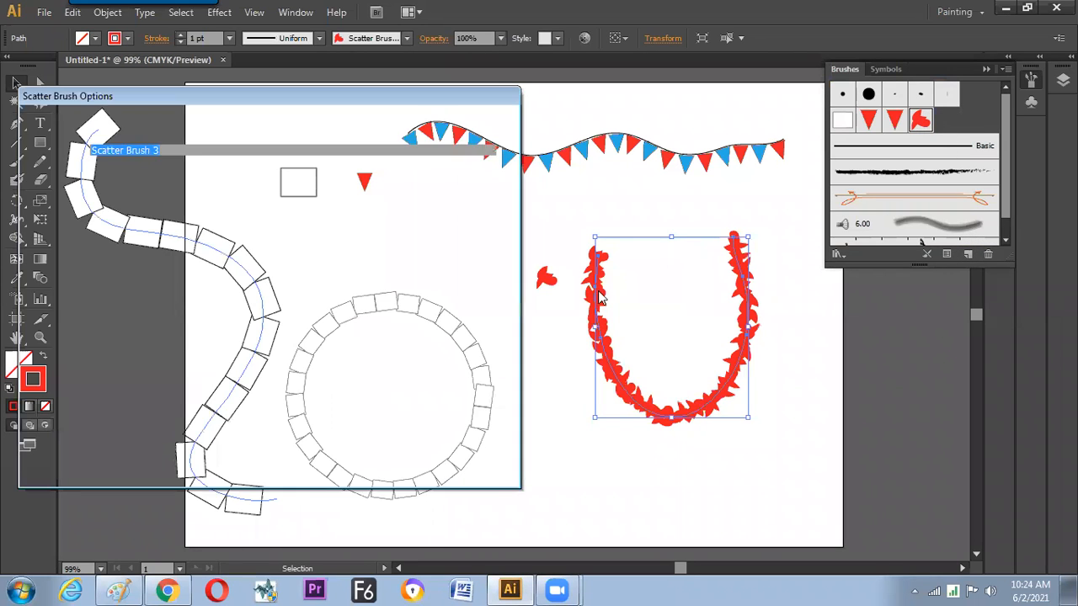
{"action": "left_click", "coordinate": [148, 334]}
{"action": "left_click", "coordinate": [134, 405]}
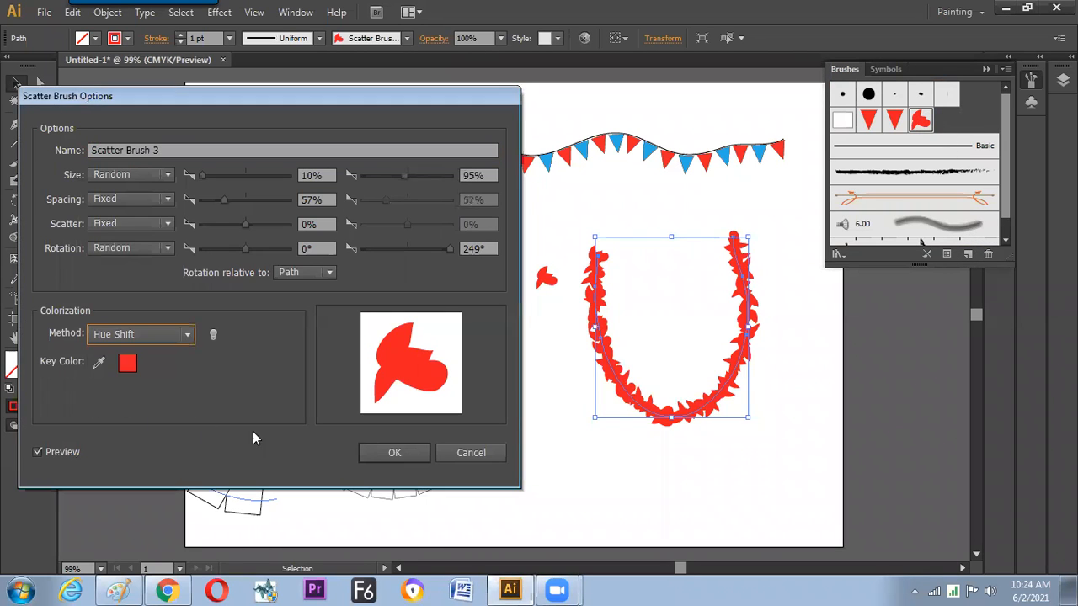
{"action": "left_click", "coordinate": [402, 451]}
{"action": "left_click", "coordinate": [502, 315]}
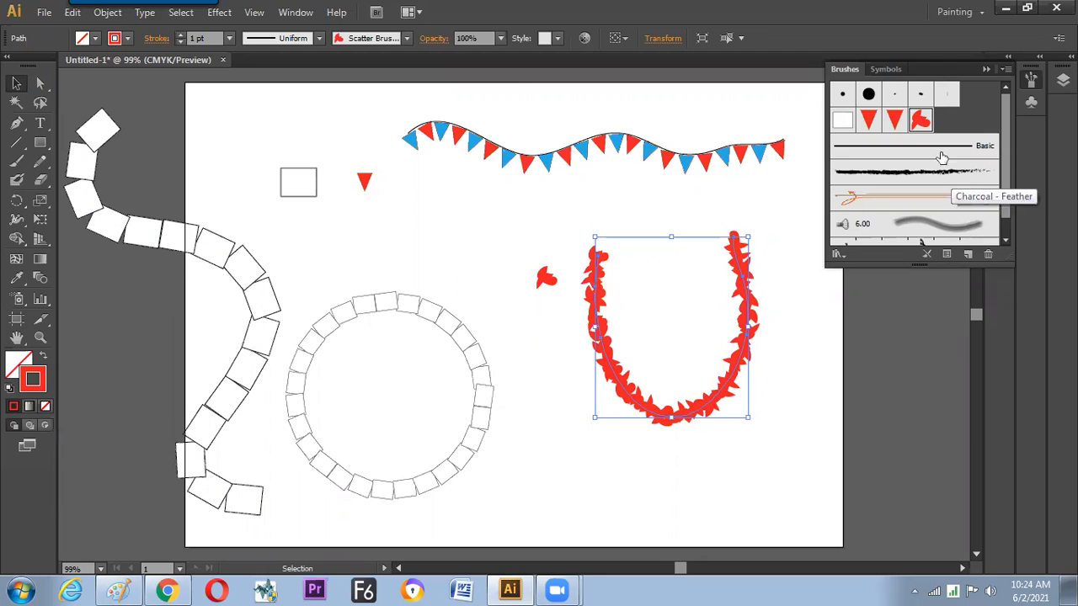
Step: Duplicate the red freehand-shape scatter brush and apply the copy to the U-shaped path
{"action": "left_click_drag", "start_coordinate": [924, 122], "coordinate": [968, 254]}
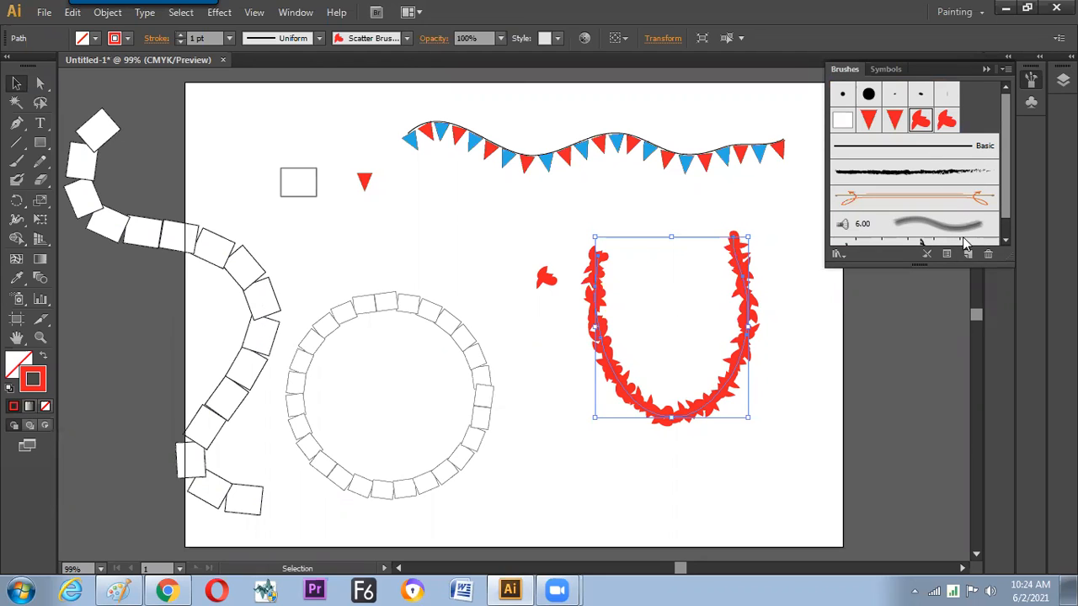
{"action": "left_click", "coordinate": [946, 122]}
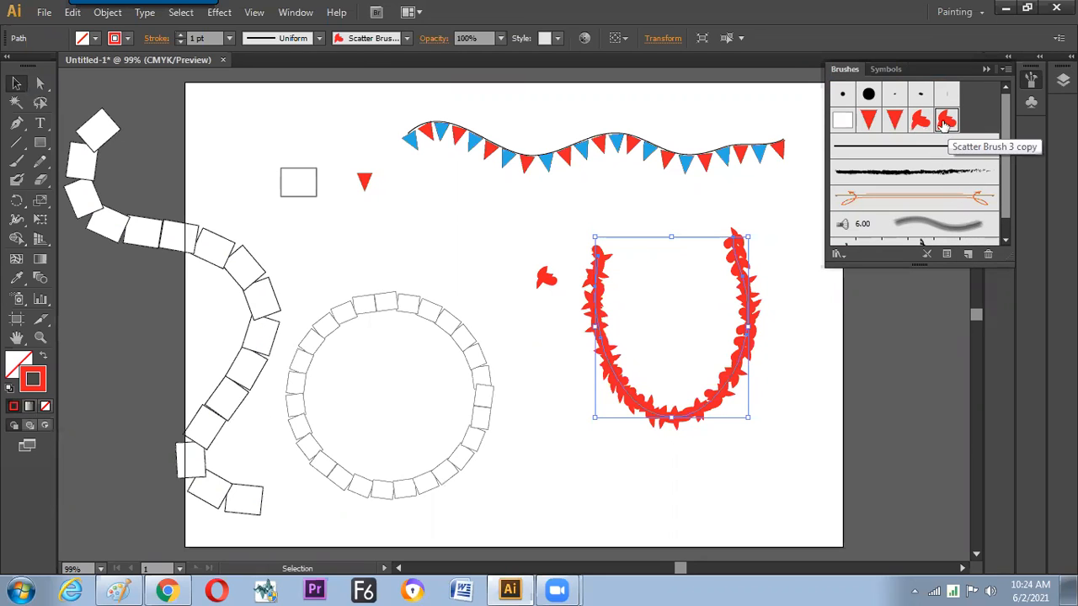
{"action": "left_click", "coordinate": [928, 125]}
{"action": "left_click", "coordinate": [940, 126]}
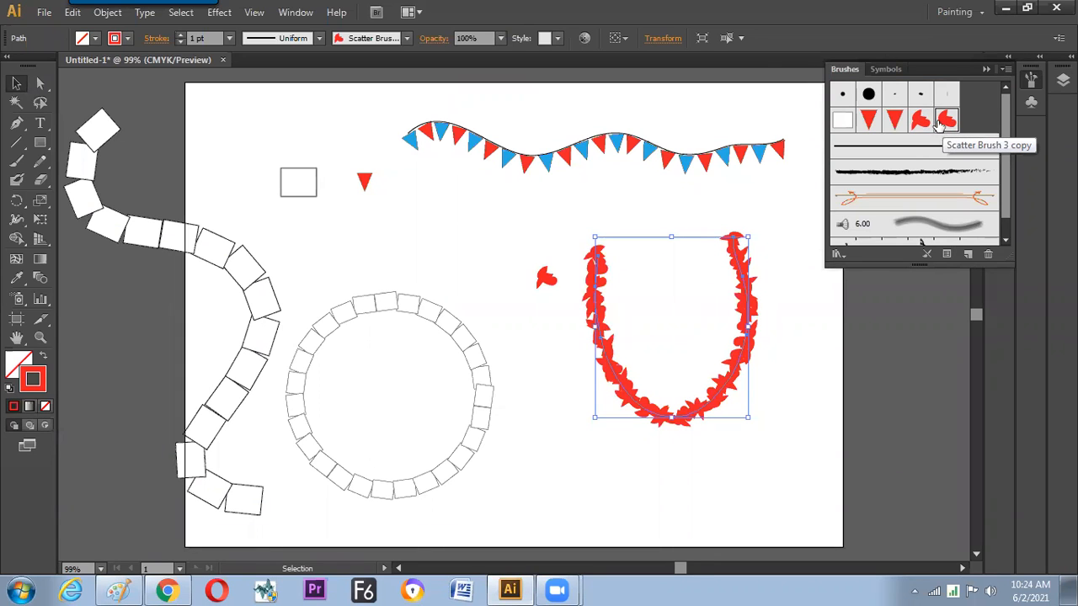
Step: Change the U-shaped garland's stroke color to blue
{"action": "left_click", "coordinate": [128, 38]}
{"action": "left_click", "coordinate": [89, 68]}
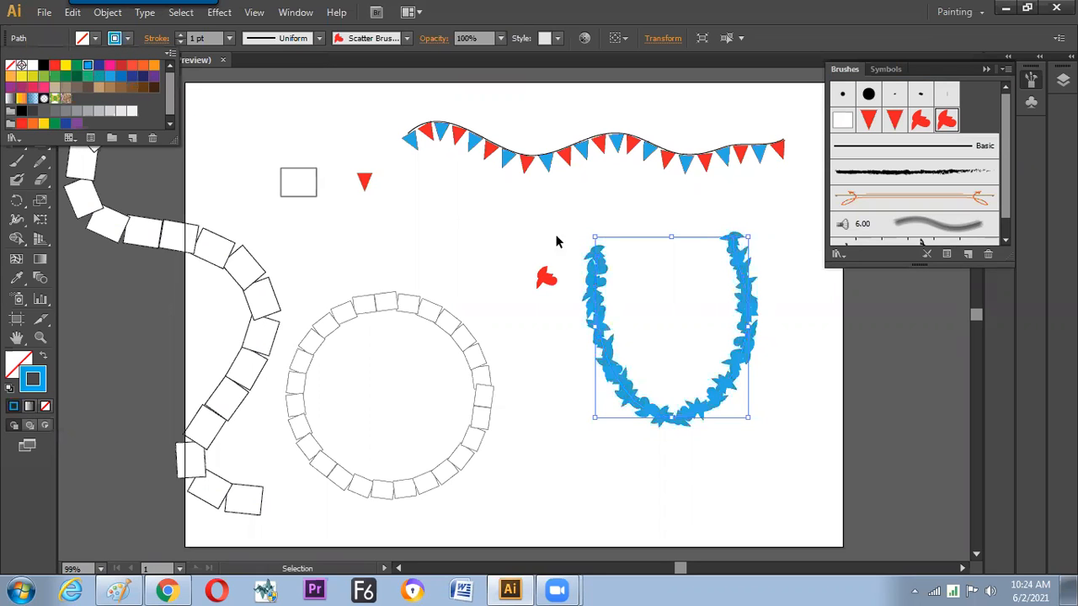
{"action": "key", "text": "a"}
{"action": "key", "text": "ctrl+v"}
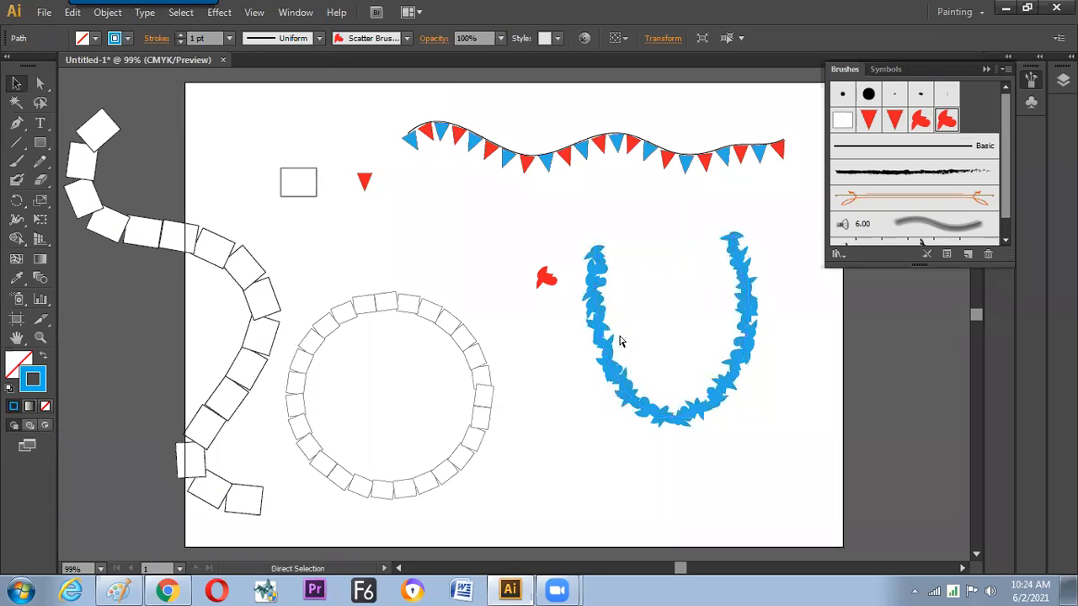
Step: Duplicate the blue U-shaped garland in place, apply Scatter Brush 3 to the copy, and color its stroke magenta
{"action": "key", "text": "Delete"}
{"action": "left_click", "coordinate": [614, 371]}
{"action": "key", "text": "ctrl+c"}
{"action": "left_click", "coordinate": [921, 121]}
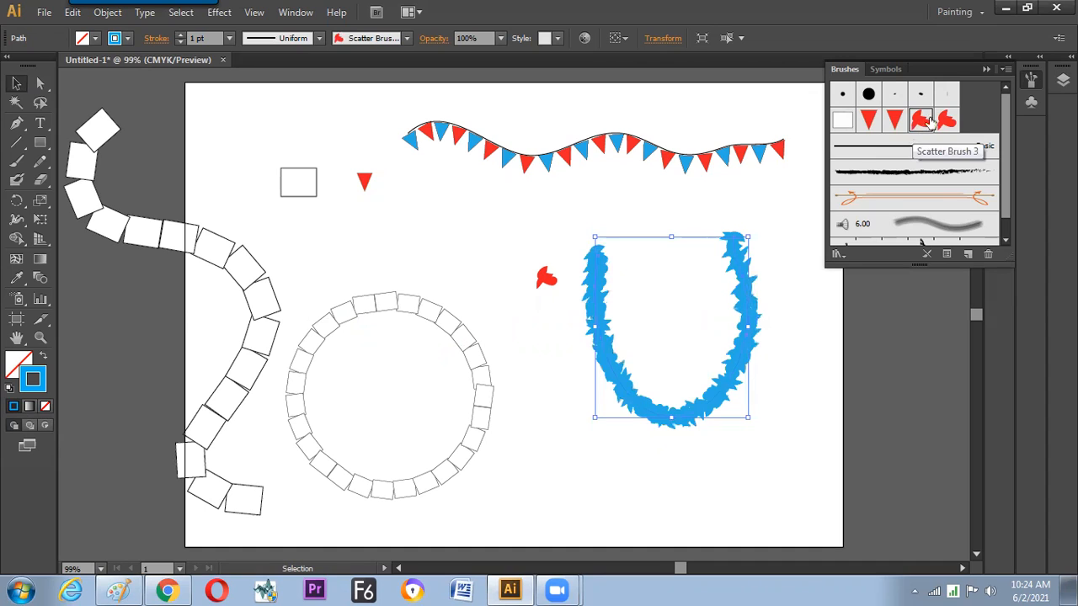
{"action": "left_click", "coordinate": [127, 38]}
{"action": "left_click", "coordinate": [114, 71]}
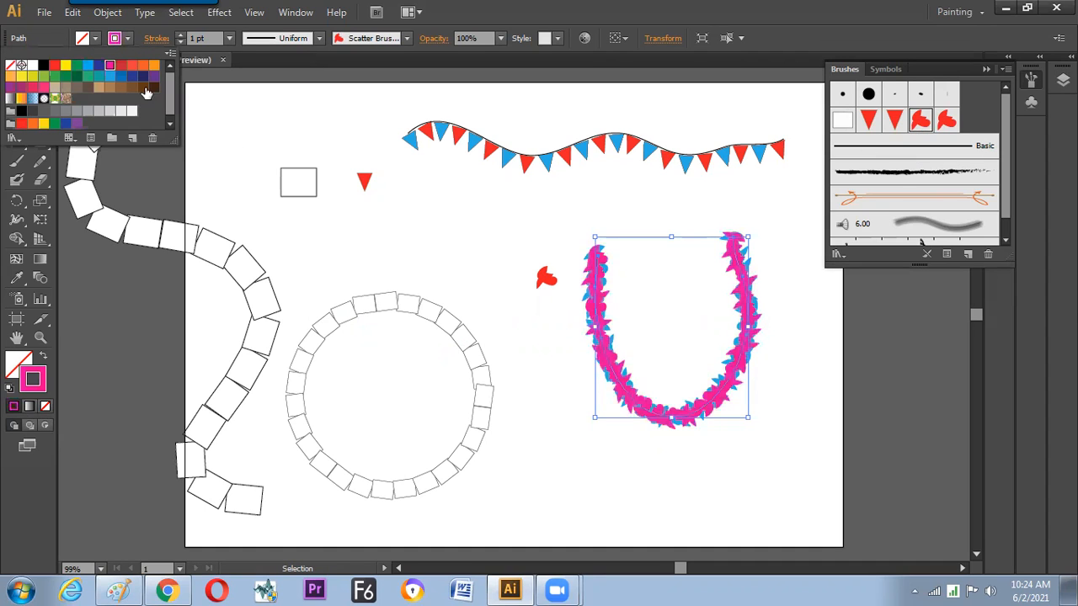
Step: Set Scatter Brush 3's fixed spacing to 235% and apply the change to the magenta garland's stroke
{"action": "left_click", "coordinate": [947, 253]}
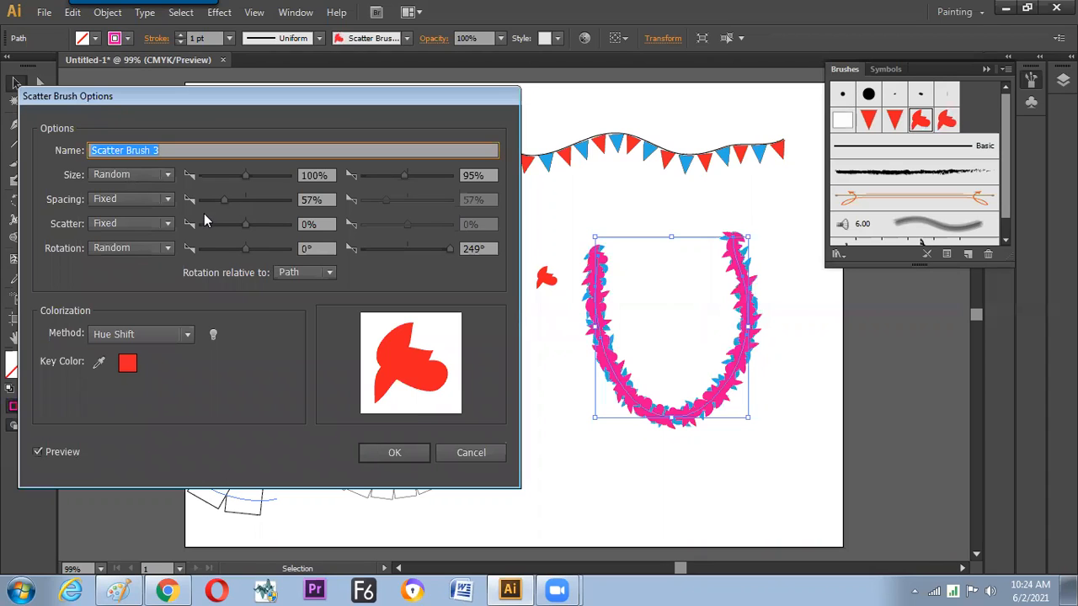
{"action": "left_click_drag", "start_coordinate": [224, 199], "coordinate": [256, 209]}
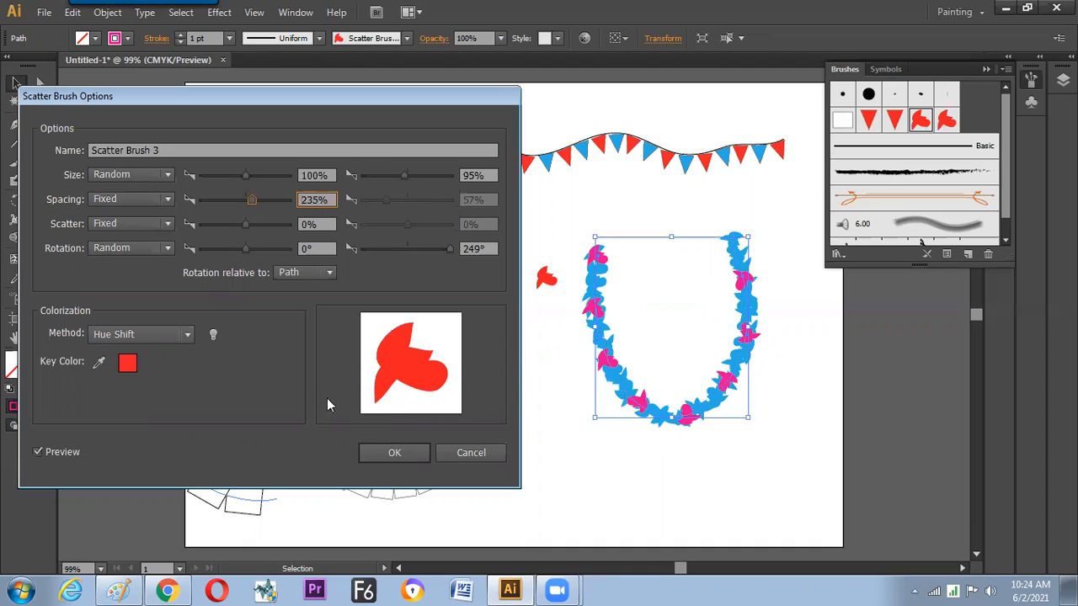
{"action": "left_click", "coordinate": [383, 449]}
{"action": "left_click", "coordinate": [516, 315]}
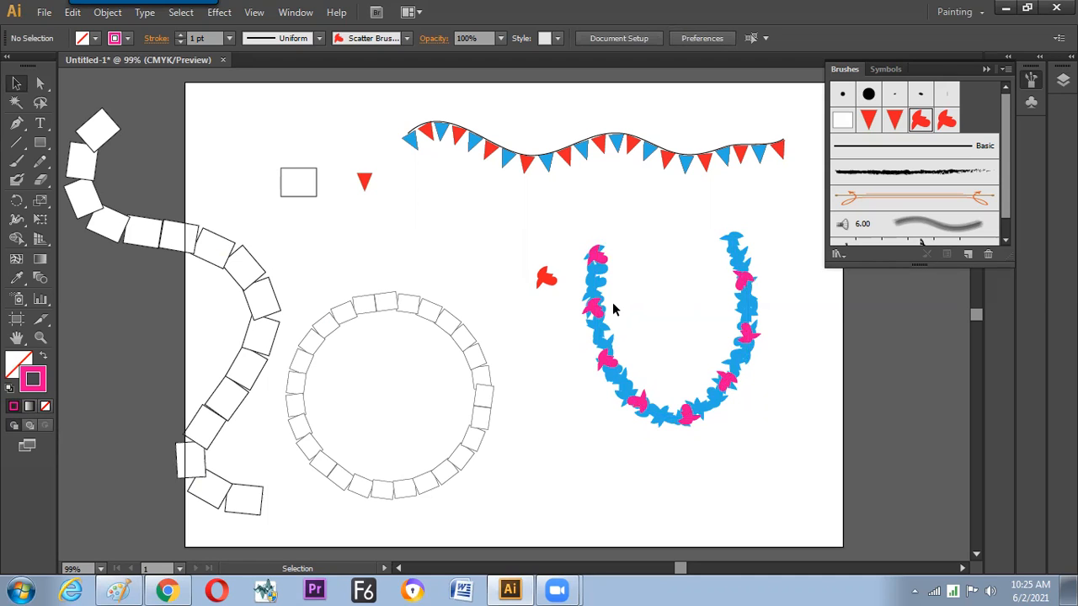
{"action": "left_click", "coordinate": [596, 254]}
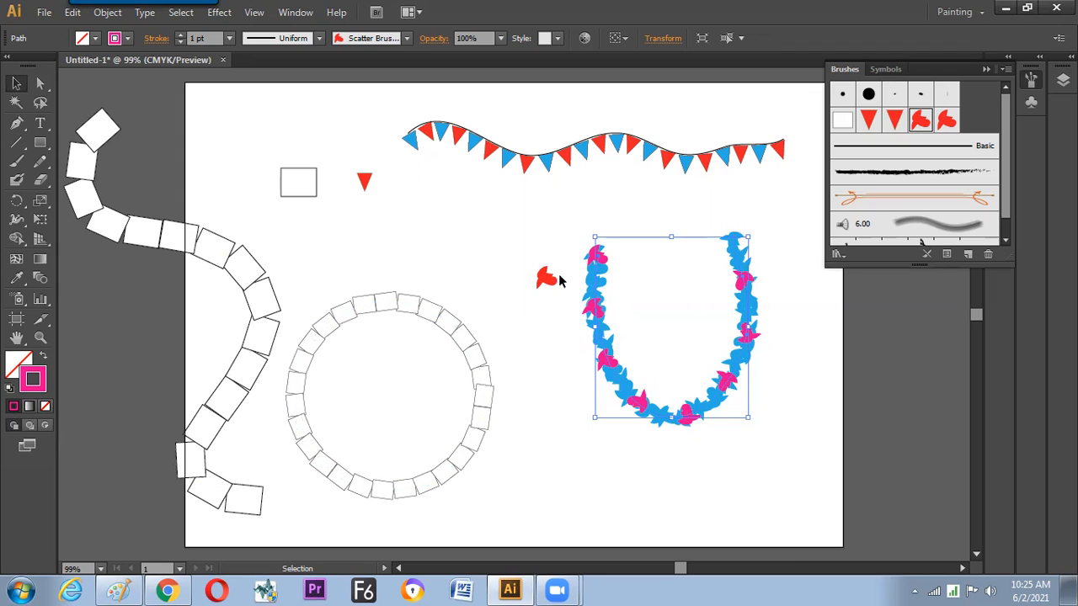
{"action": "left_click", "coordinate": [572, 328]}
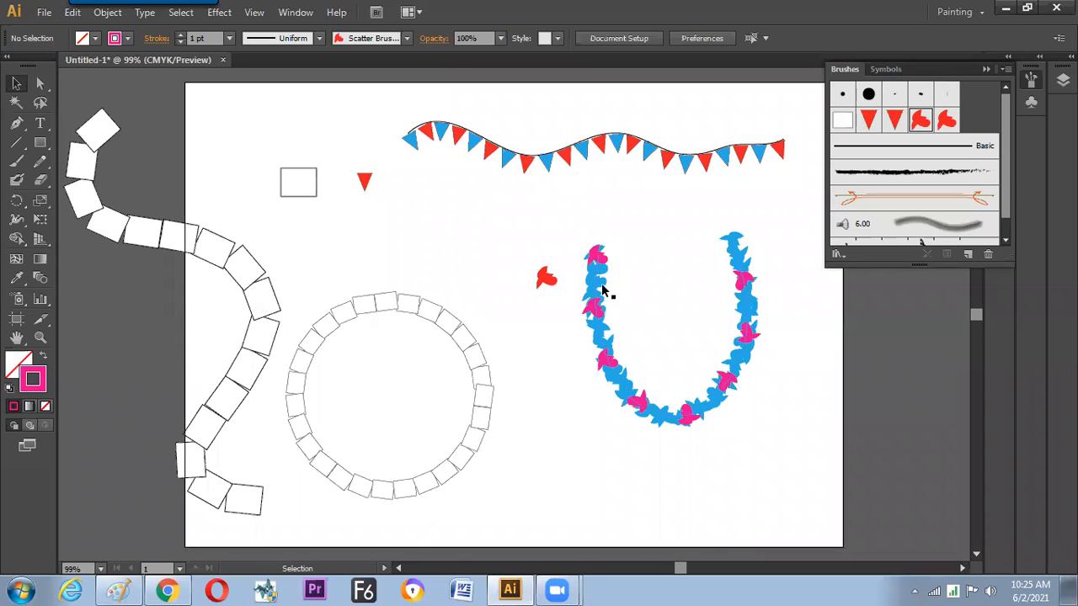
{"action": "left_click", "coordinate": [506, 165]}
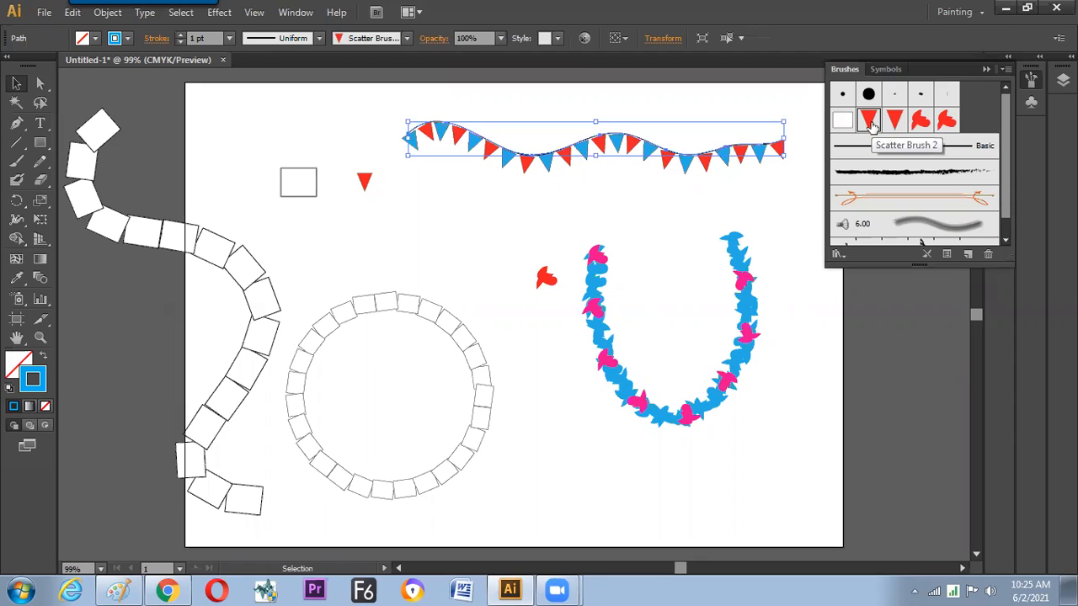
{"action": "left_click", "coordinate": [459, 294]}
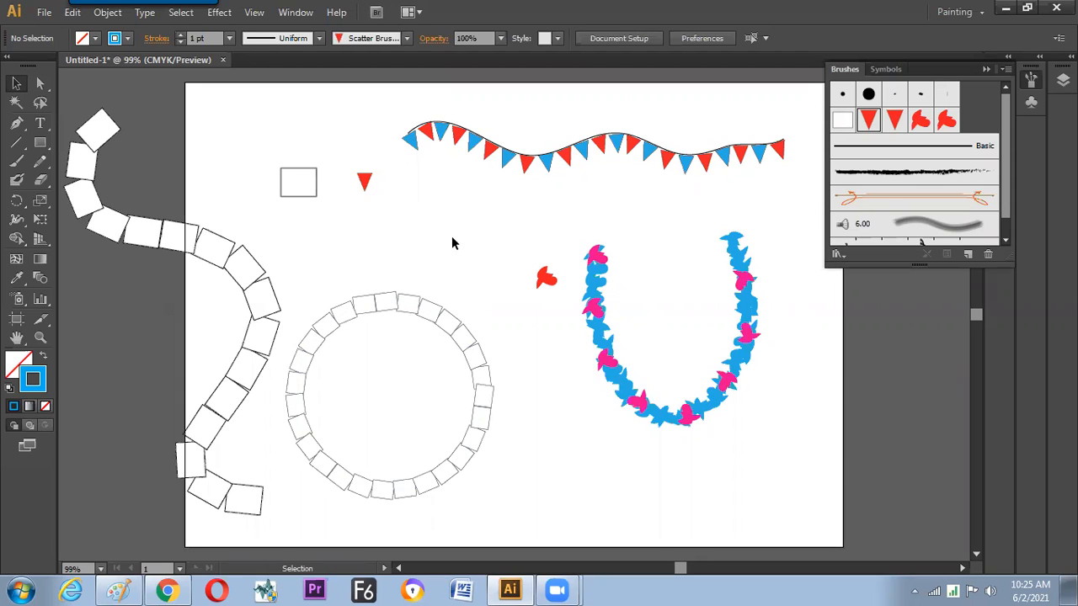
Step: Create a new A4 landscape document and draw a small five-pointed star near the middle of the artboard
{"action": "key", "text": "ctrl+n"}
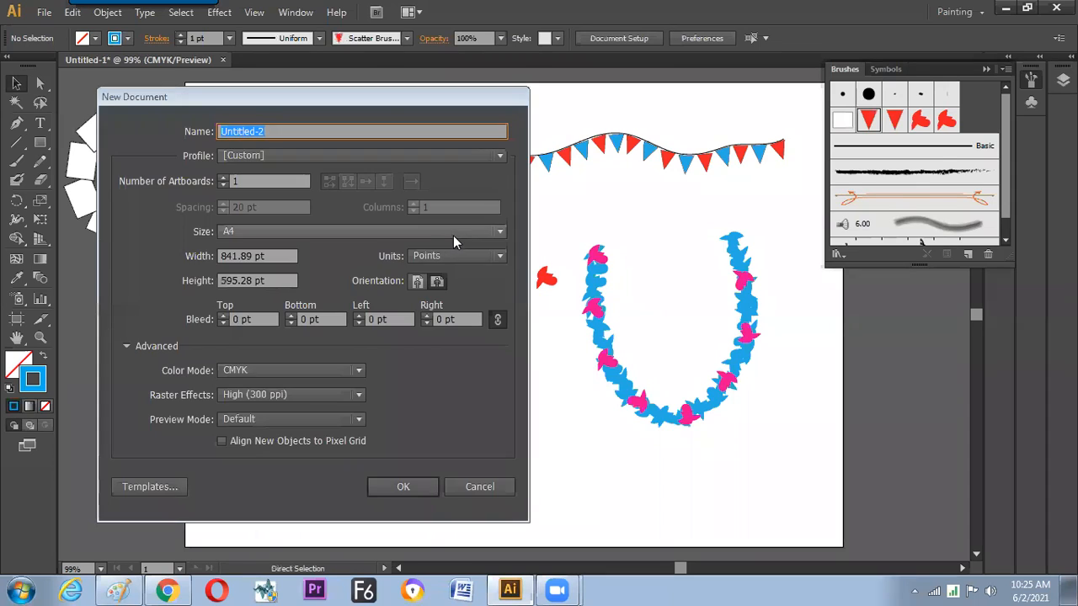
{"action": "key", "text": "Return"}
{"action": "left_click_drag", "start_coordinate": [40, 143], "coordinate": [131, 217]}
{"action": "left_click_drag", "start_coordinate": [453, 288], "coordinate": [493, 300]}
{"action": "left_click", "coordinate": [16, 83]}
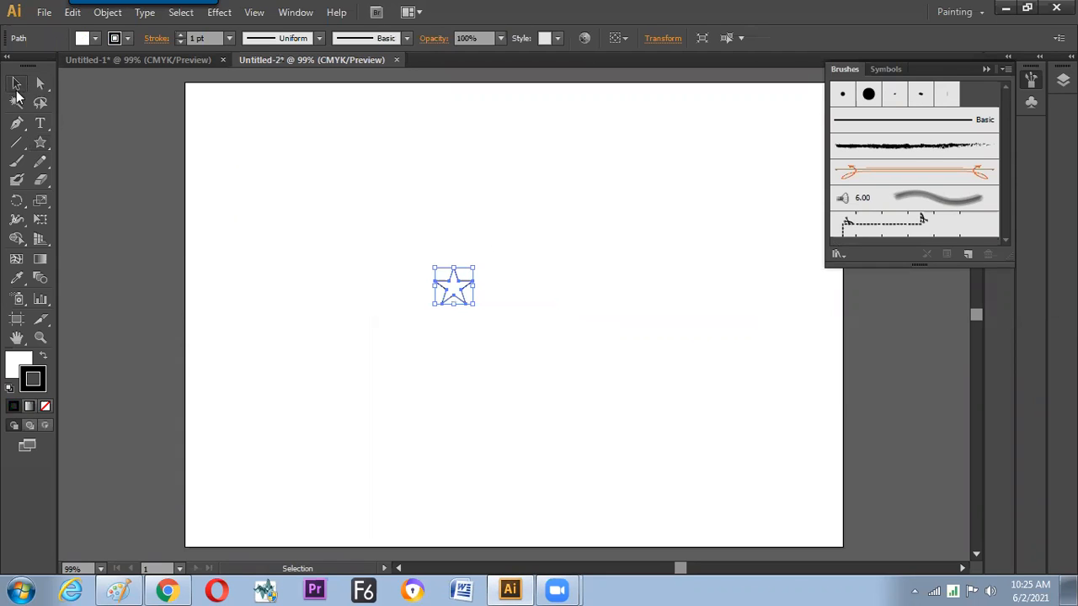
Step: Create a new scatter brush from the star with the default brush options
{"action": "left_click", "coordinate": [968, 255]}
{"action": "left_click", "coordinate": [530, 428]}
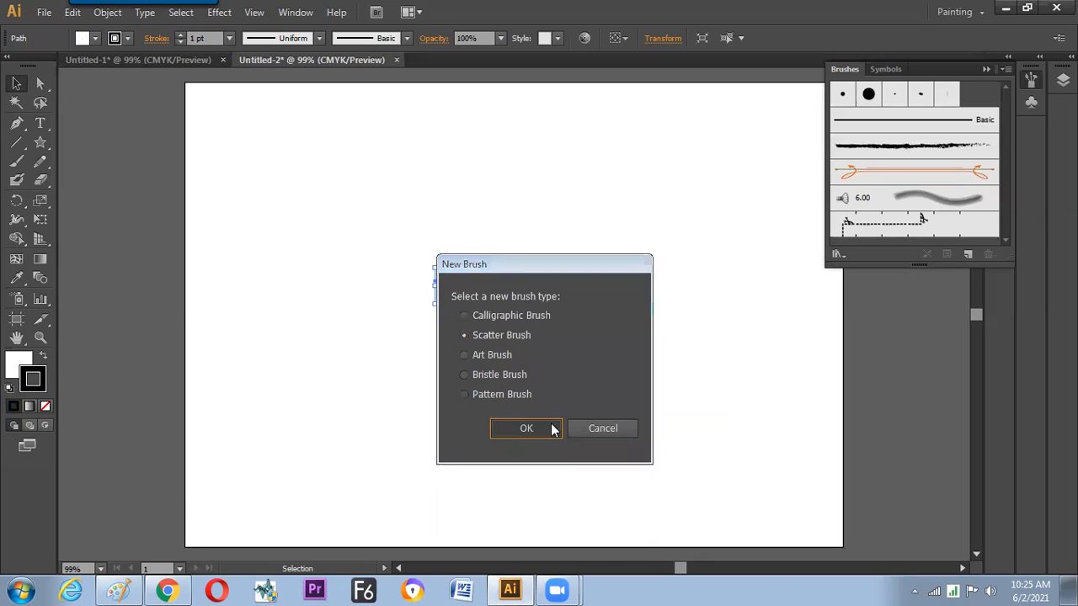
{"action": "left_click", "coordinate": [404, 452]}
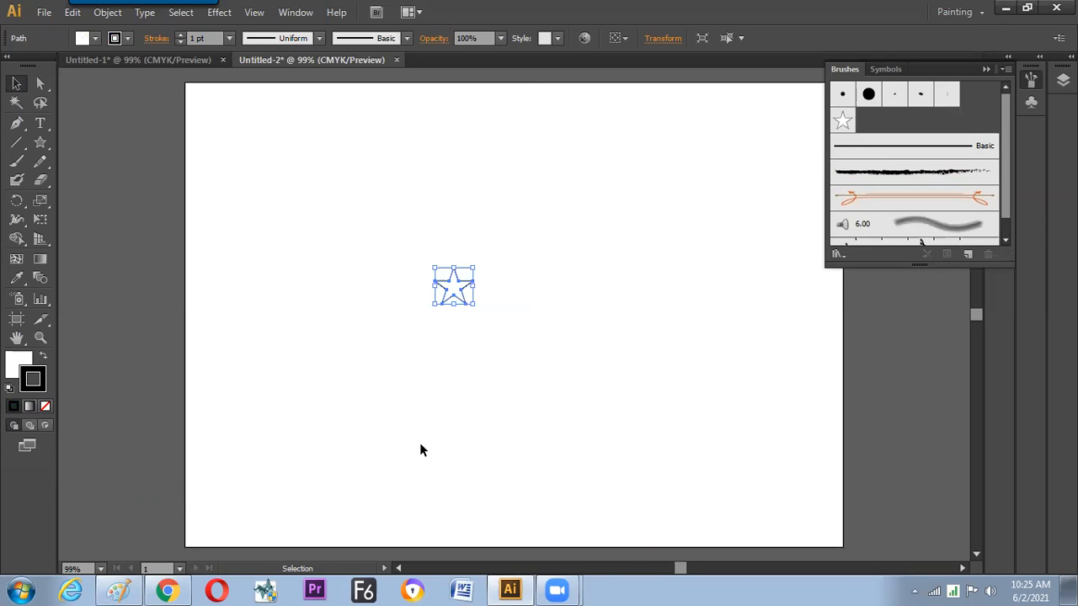
Step: Draw a large circle beside the star and apply the star scatter brush to it
{"action": "mouse_move", "coordinate": [40, 142]}
{"action": "left_mouse_down"}
{"action": "mouse_move", "coordinate": [105, 200]}
{"action": "mouse_move", "coordinate": [141, 182]}
{"action": "left_mouse_up"}
{"action": "mouse_move", "coordinate": [643, 309]}
{"action": "left_mouse_down"}
{"action": "mouse_move", "coordinate": [716, 402]}
{"action": "mouse_move", "coordinate": [747, 413]}
{"action": "left_mouse_up"}
{"action": "left_click", "coordinate": [842, 123]}
{"action": "key", "text": "v"}
{"action": "left_click", "coordinate": [422, 381]}
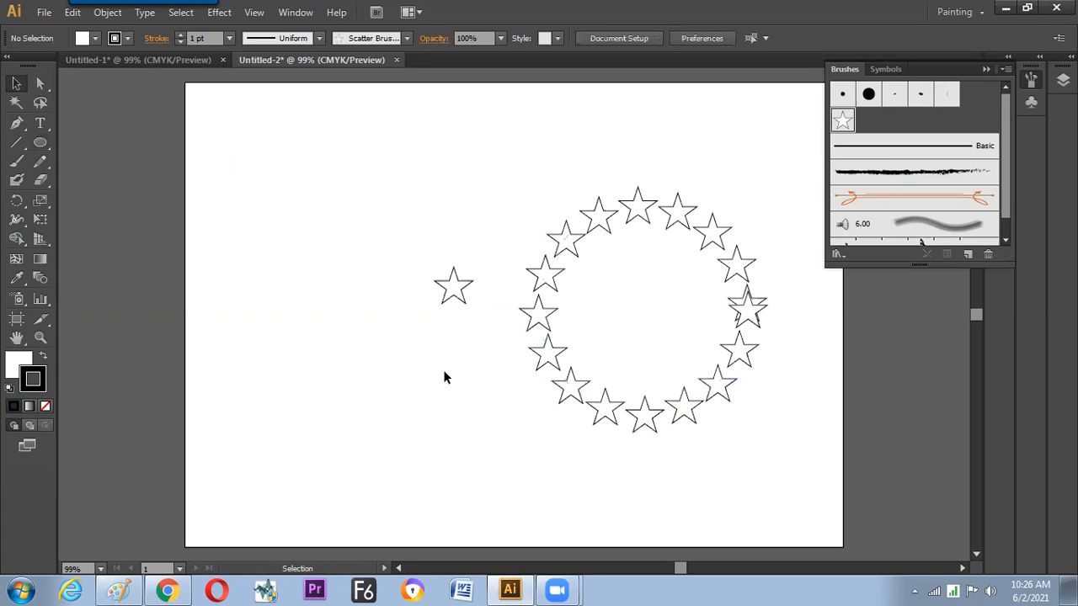
Step: In the star brush's options, set the fixed size to 64%, the spacing to 71%, and the rotation relative to Path
{"action": "left_click", "coordinate": [759, 318]}
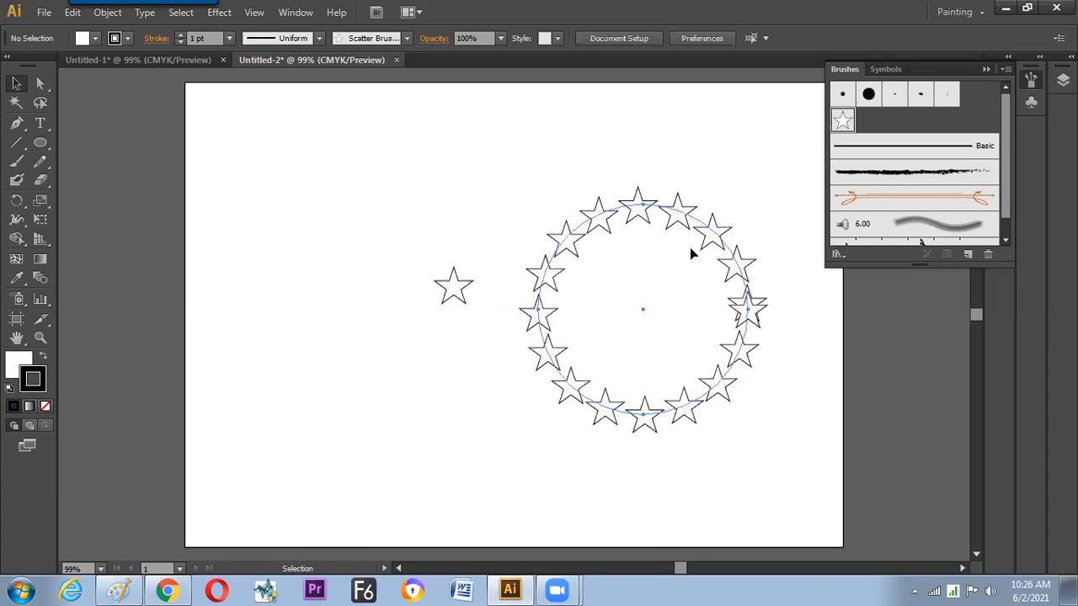
{"action": "double_click", "coordinate": [843, 121]}
{"action": "mouse_move", "coordinate": [341, 99]}
{"action": "left_mouse_down"}
{"action": "mouse_move", "coordinate": [311, 97]}
{"action": "mouse_move", "coordinate": [338, 84]}
{"action": "left_mouse_up"}
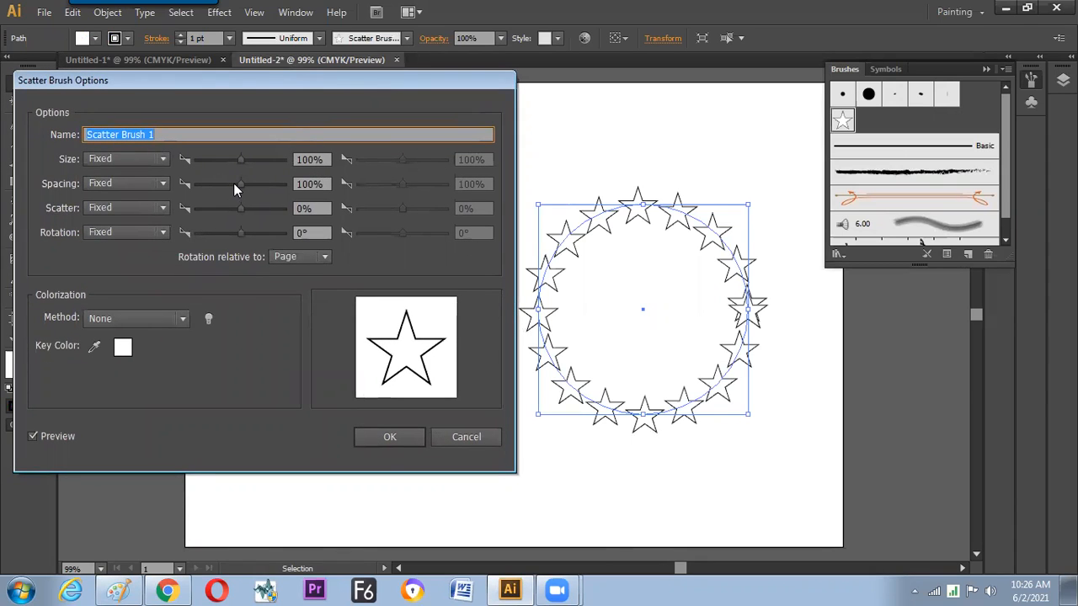
{"action": "mouse_move", "coordinate": [236, 182]}
{"action": "left_mouse_down"}
{"action": "mouse_move", "coordinate": [235, 161]}
{"action": "mouse_move", "coordinate": [228, 185]}
{"action": "left_mouse_up"}
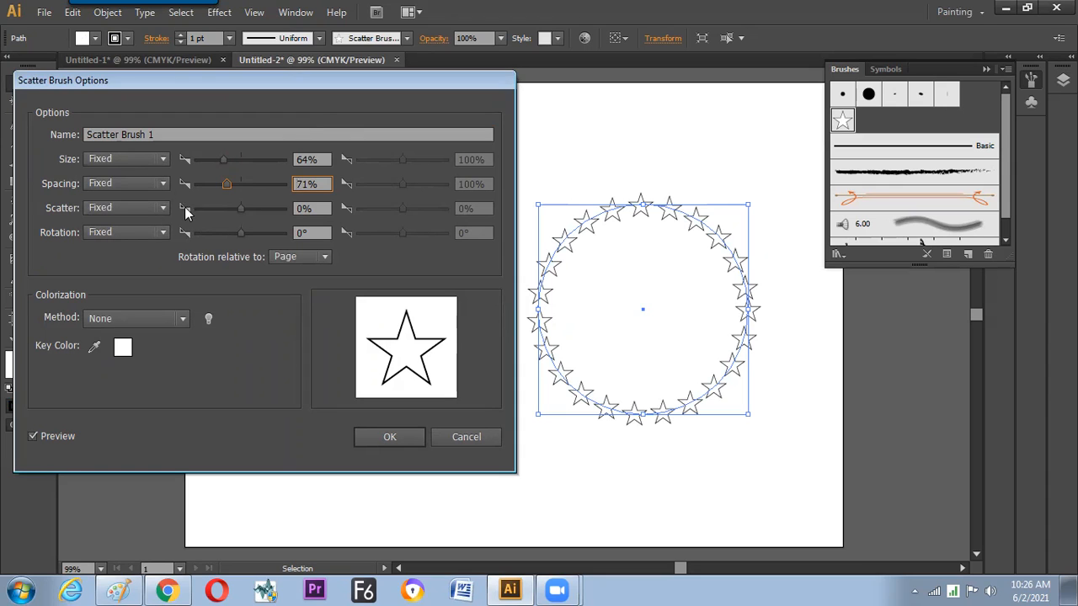
{"action": "left_click", "coordinate": [272, 257]}
{"action": "left_click", "coordinate": [300, 287]}
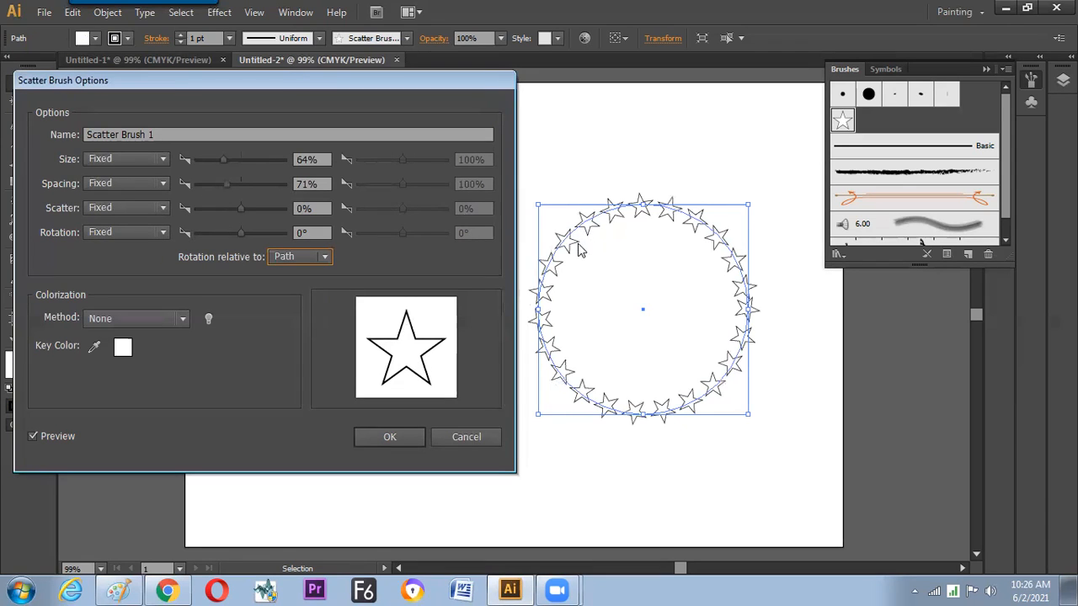
Step: Set the star brush's size to Random, ranging from 36% to 95%
{"action": "left_click", "coordinate": [155, 160]}
{"action": "left_click", "coordinate": [135, 193]}
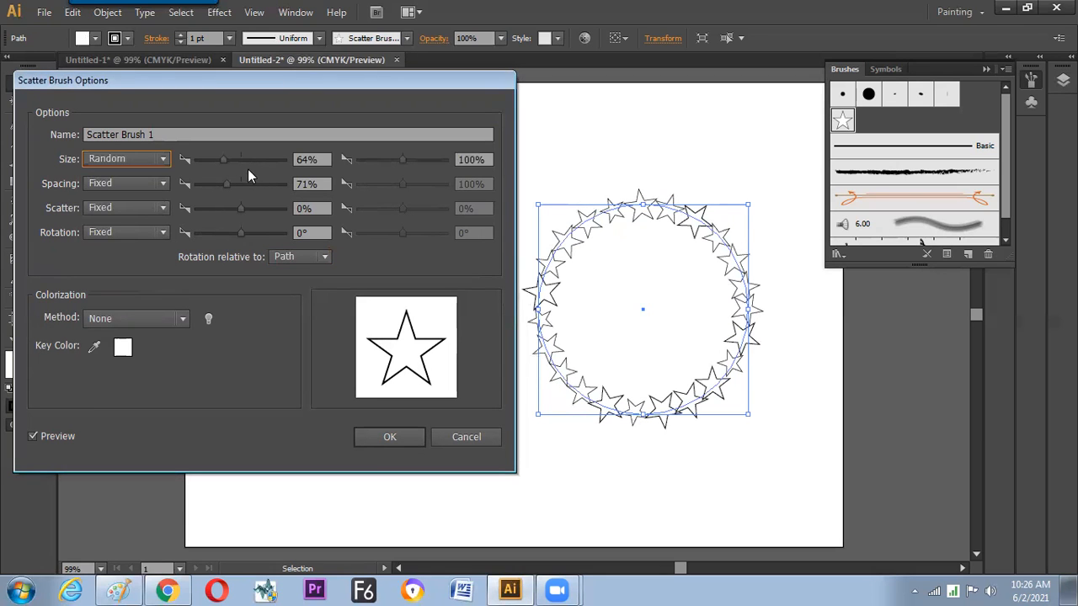
{"action": "left_click_drag", "start_coordinate": [221, 161], "coordinate": [210, 159]}
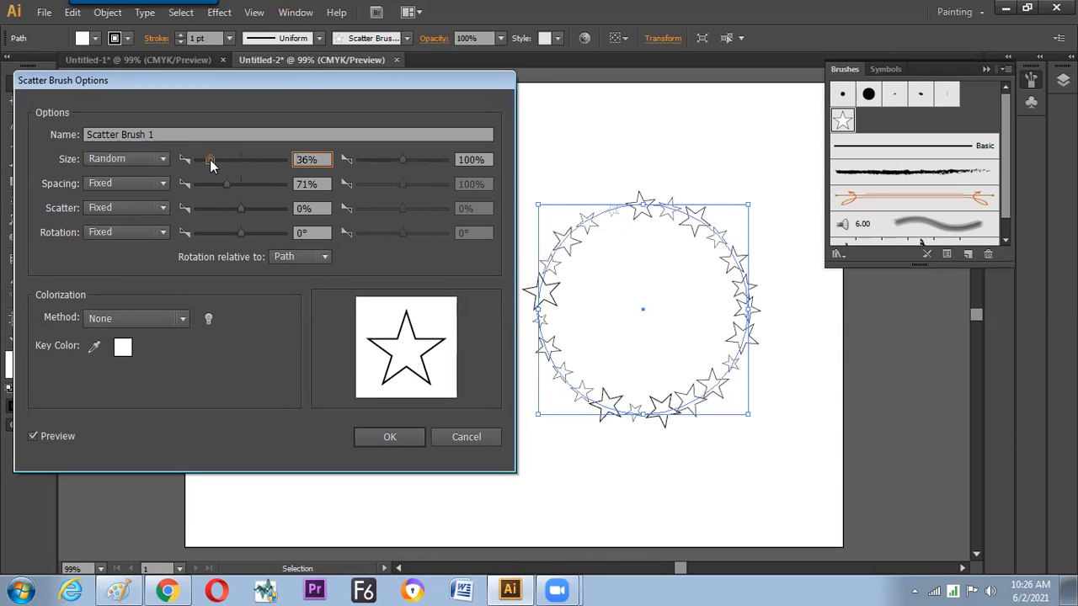
{"action": "left_click_drag", "start_coordinate": [404, 159], "coordinate": [398, 165]}
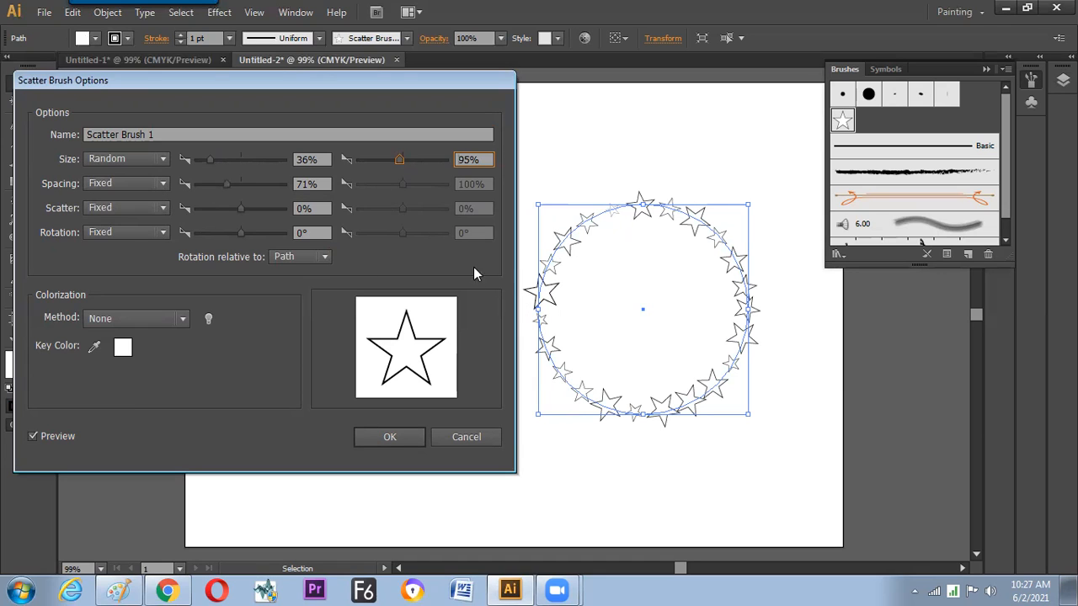
Step: Set the star brush's scatter to Random between 146% and 0%, and apply the options to the circle's stroke
{"action": "left_click", "coordinate": [156, 208]}
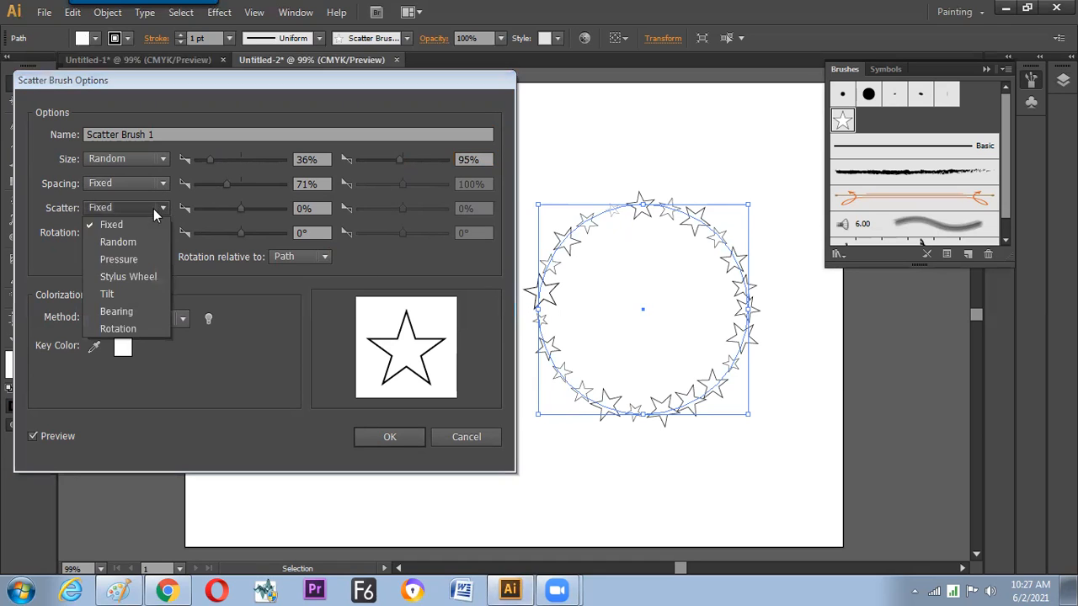
{"action": "left_click", "coordinate": [166, 241]}
{"action": "mouse_move", "coordinate": [244, 212]}
{"action": "left_mouse_down"}
{"action": "mouse_move", "coordinate": [222, 209]}
{"action": "mouse_move", "coordinate": [247, 211]}
{"action": "left_mouse_up"}
{"action": "left_click_drag", "start_coordinate": [407, 211], "coordinate": [403, 209]}
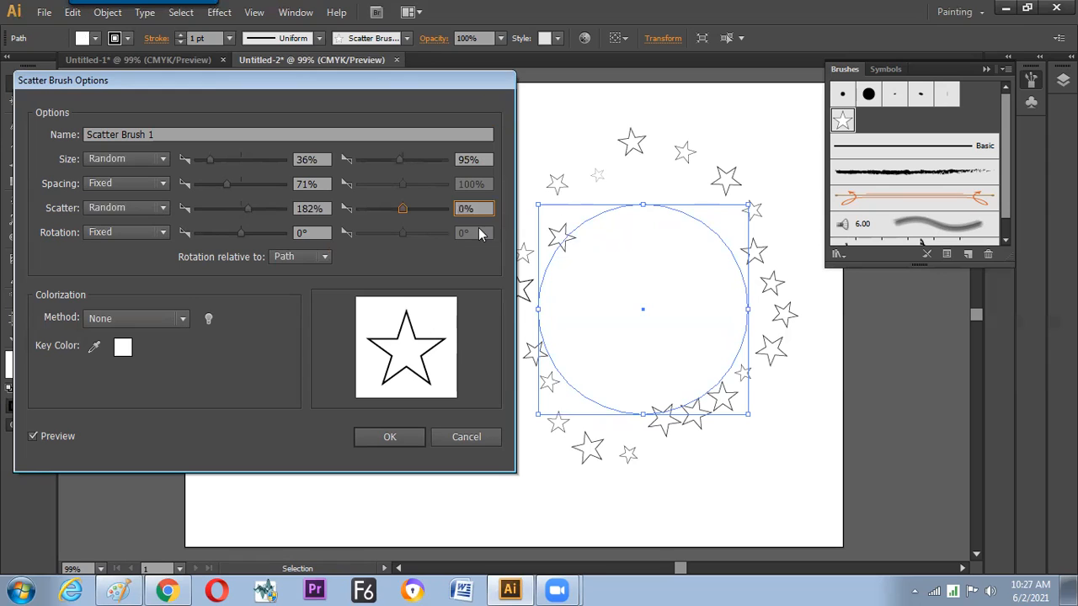
{"action": "left_click", "coordinate": [249, 209]}
{"action": "left_click", "coordinate": [248, 208]}
{"action": "left_click_drag", "start_coordinate": [248, 211], "coordinate": [246, 210]}
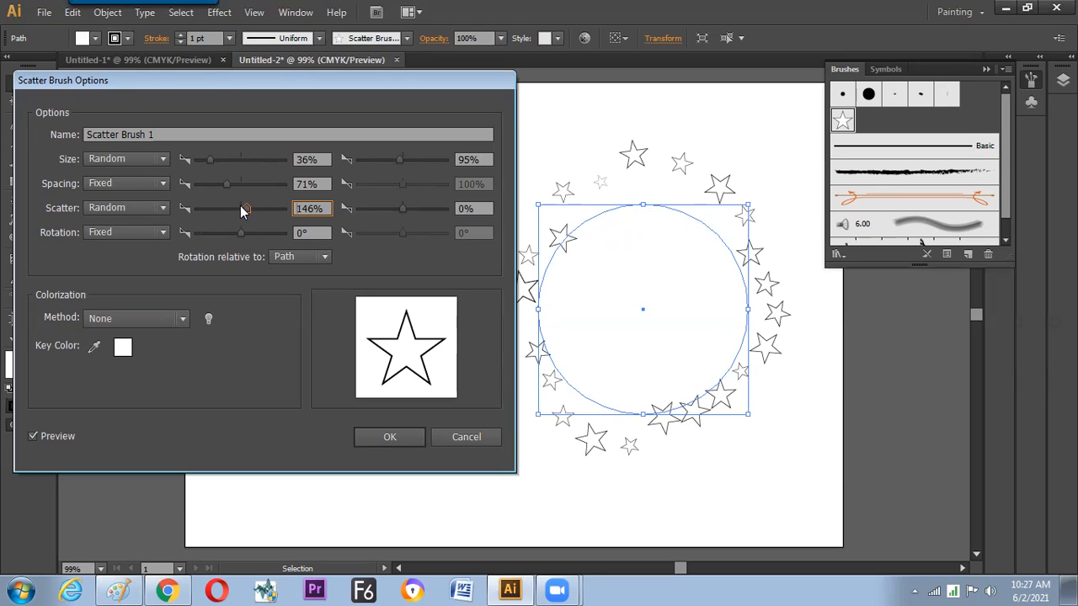
{"action": "left_click", "coordinate": [387, 436]}
{"action": "left_click", "coordinate": [491, 317]}
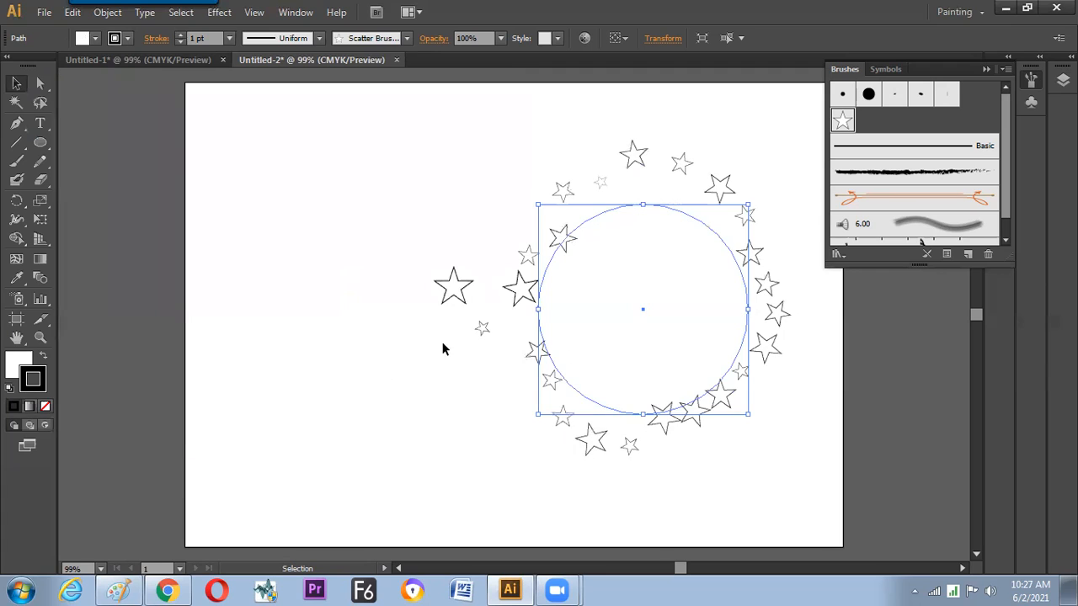
Step: Delete all the artwork from the artboard, keeping the star brush
{"action": "left_click", "coordinate": [438, 344]}
{"action": "key", "text": "ctrl+a"}
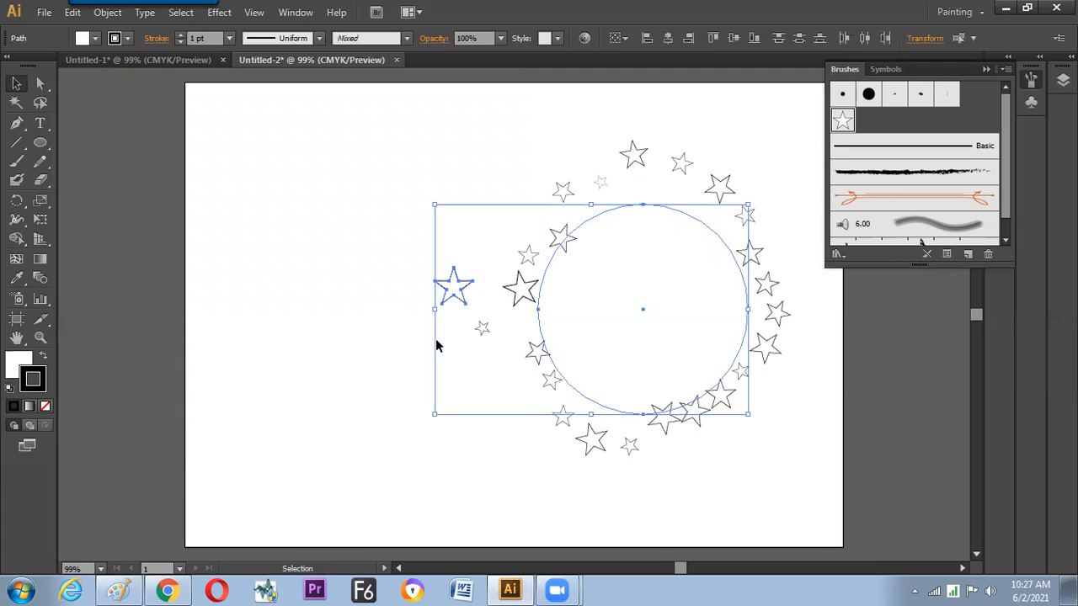
{"action": "key", "text": "Delete"}
{"action": "key", "text": "ctrl+minus"}
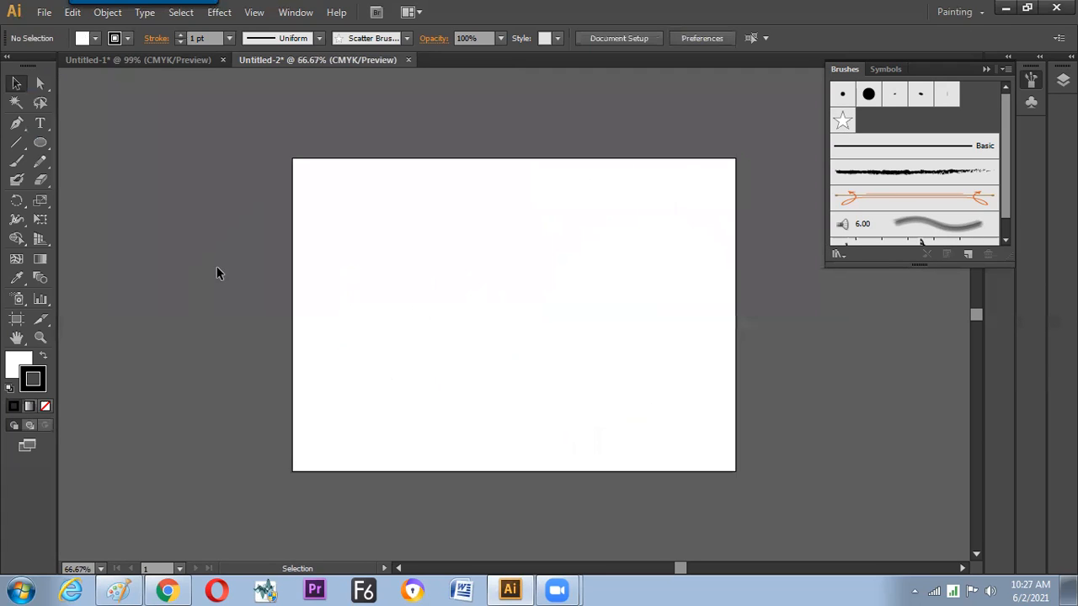
Step: Draw a rectangle covering the whole artboard, and swap its colors to a black fill and white stroke
{"action": "left_click_drag", "start_coordinate": [39, 145], "coordinate": [72, 145]}
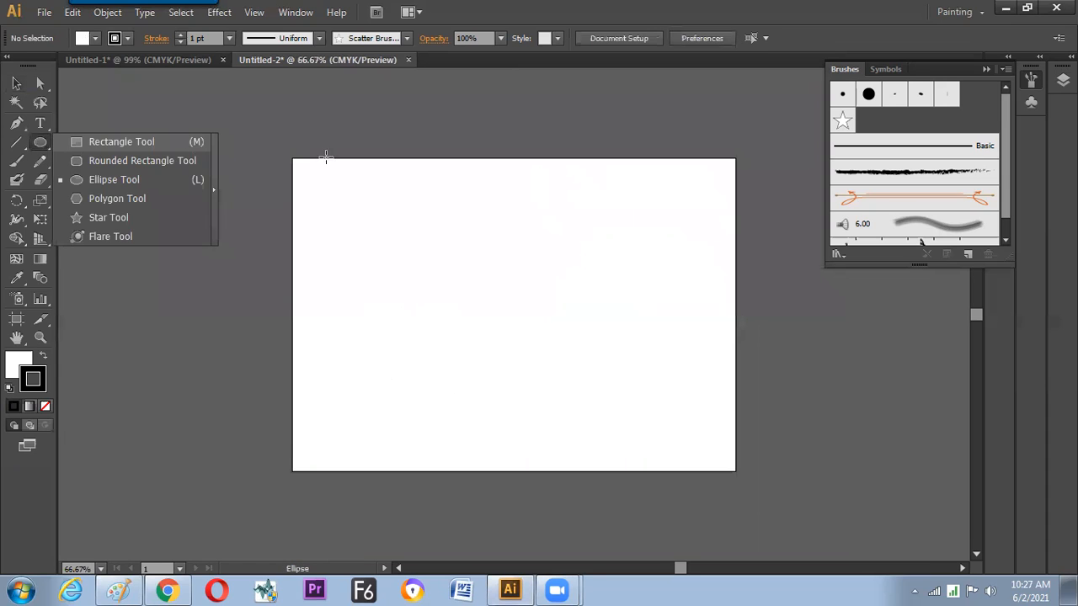
{"action": "left_click_drag", "start_coordinate": [292, 158], "coordinate": [735, 470]}
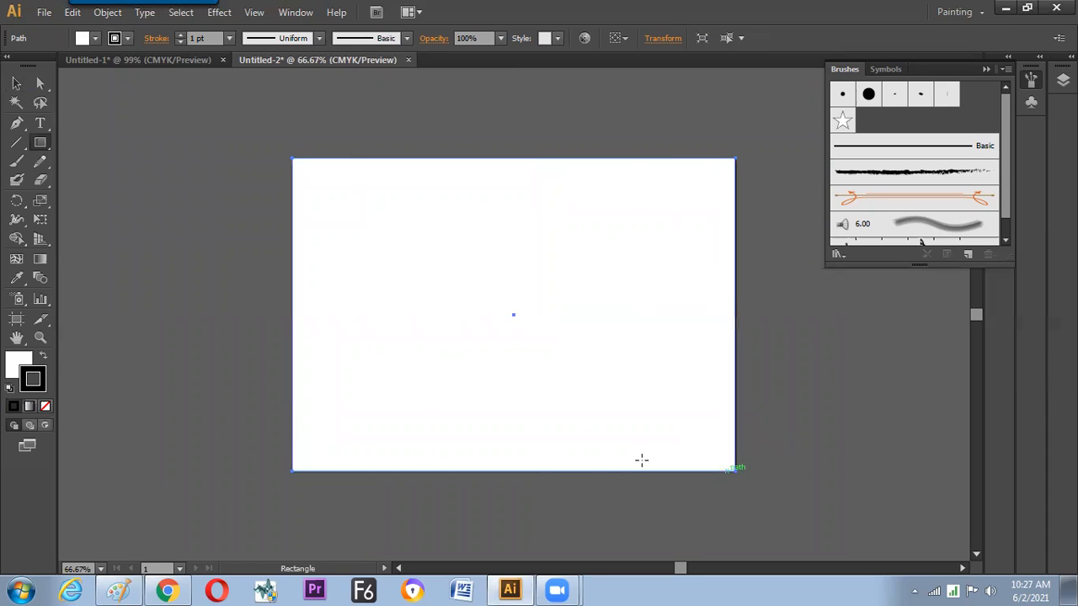
{"action": "left_click", "coordinate": [44, 358]}
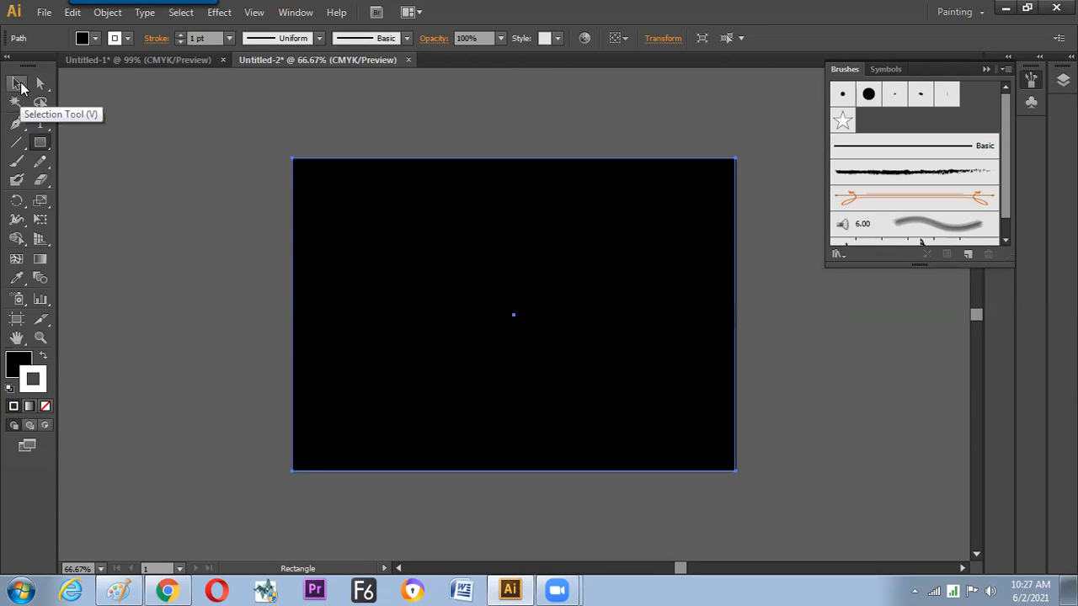
Step: Lock the black background rectangle
{"action": "left_click", "coordinate": [20, 88]}
{"action": "left_click", "coordinate": [109, 13]}
{"action": "mouse_move", "coordinate": [139, 107]}
{"action": "left_click", "coordinate": [350, 108]}
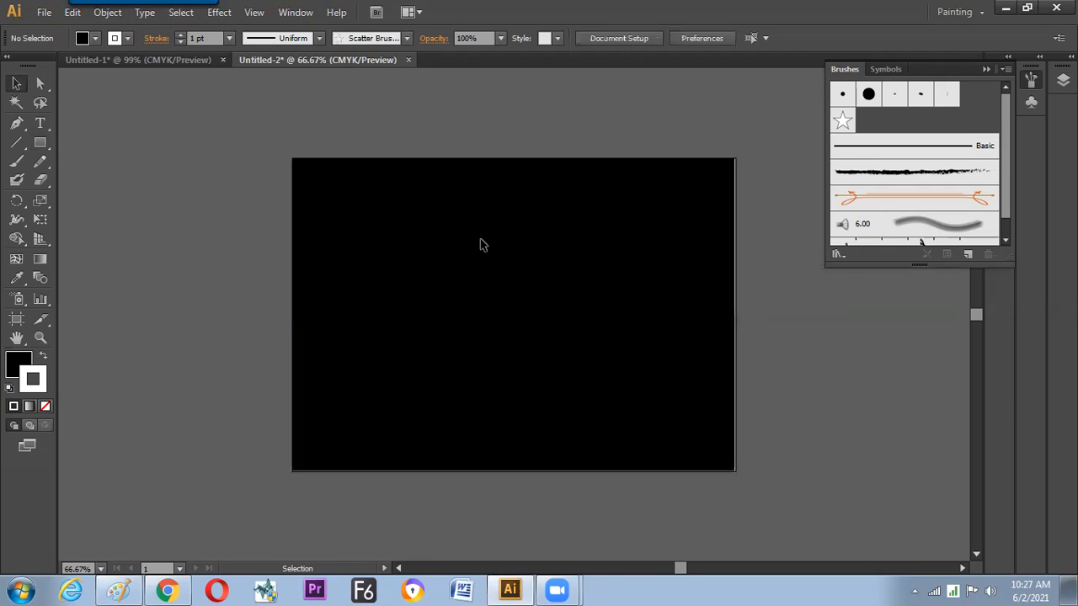
Step: Paint a winding freehand Paintbrush stroke across the black background with the star scatter brush
{"action": "left_click", "coordinate": [17, 161]}
{"action": "left_click", "coordinate": [845, 124]}
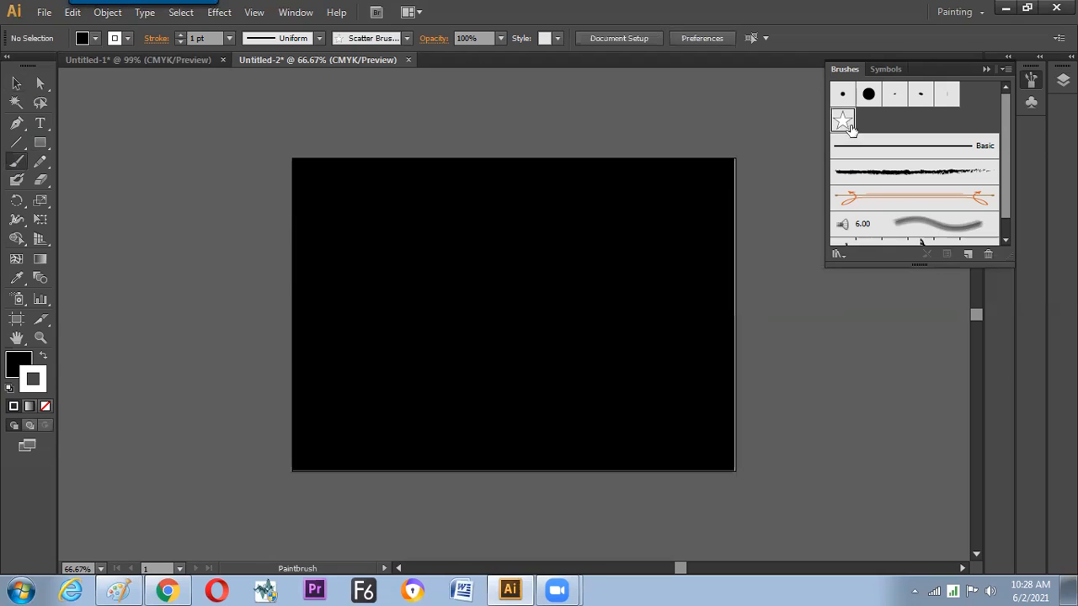
{"action": "mouse_move", "coordinate": [446, 250]}
{"action": "left_mouse_down"}
{"action": "mouse_move", "coordinate": [529, 360]}
{"action": "mouse_move", "coordinate": [571, 372]}
{"action": "mouse_move", "coordinate": [506, 270]}
{"action": "left_mouse_up"}
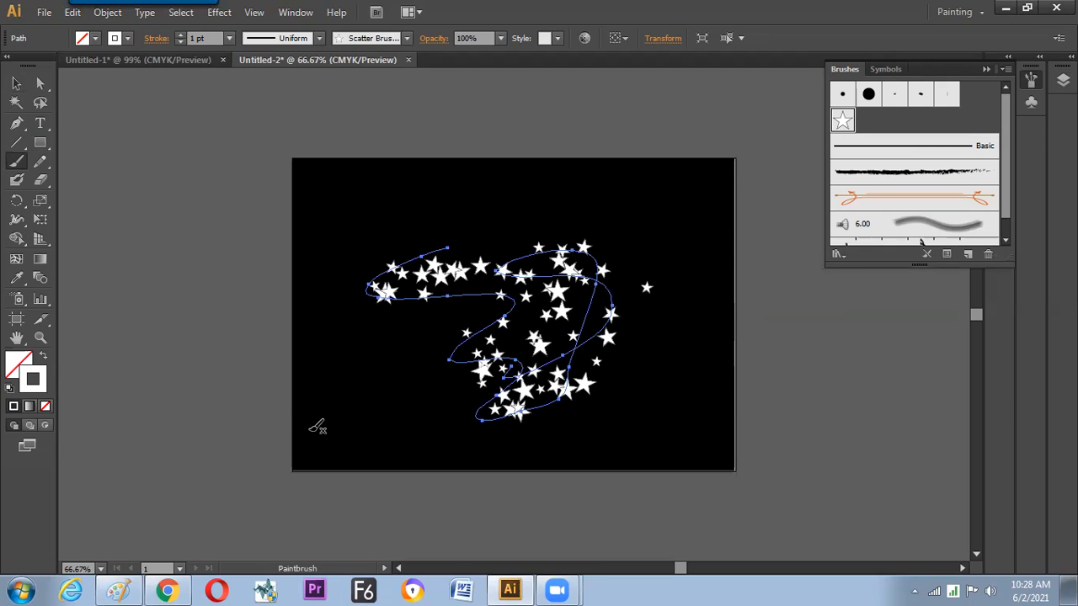
Step: Undo the last brush stroke and paint a longer looping star-brush stroke covering the whole black background, leaving it deselected
{"action": "key", "text": "ctrl+z"}
{"action": "mouse_move", "coordinate": [642, 337]}
{"action": "left_mouse_down"}
{"action": "mouse_move", "coordinate": [444, 398]}
{"action": "mouse_move", "coordinate": [308, 416]}
{"action": "mouse_move", "coordinate": [341, 231]}
{"action": "mouse_move", "coordinate": [675, 229]}
{"action": "mouse_move", "coordinate": [689, 378]}
{"action": "mouse_move", "coordinate": [454, 442]}
{"action": "mouse_move", "coordinate": [505, 466]}
{"action": "mouse_move", "coordinate": [693, 378]}
{"action": "mouse_move", "coordinate": [671, 206]}
{"action": "mouse_move", "coordinate": [441, 247]}
{"action": "mouse_move", "coordinate": [450, 477]}
{"action": "mouse_move", "coordinate": [390, 479]}
{"action": "left_mouse_up"}
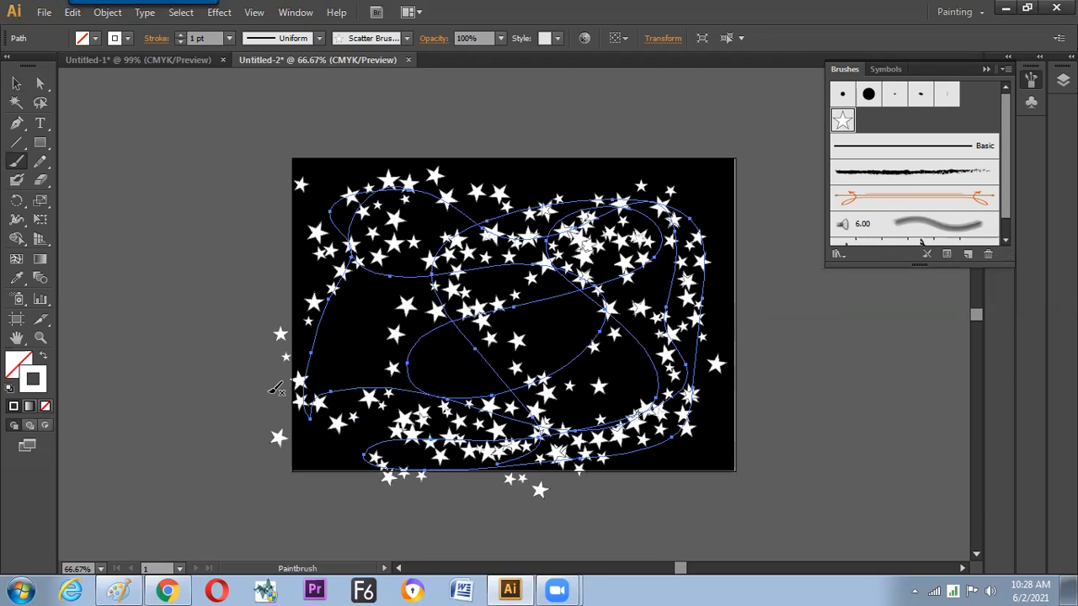
{"action": "left_click", "coordinate": [16, 84]}
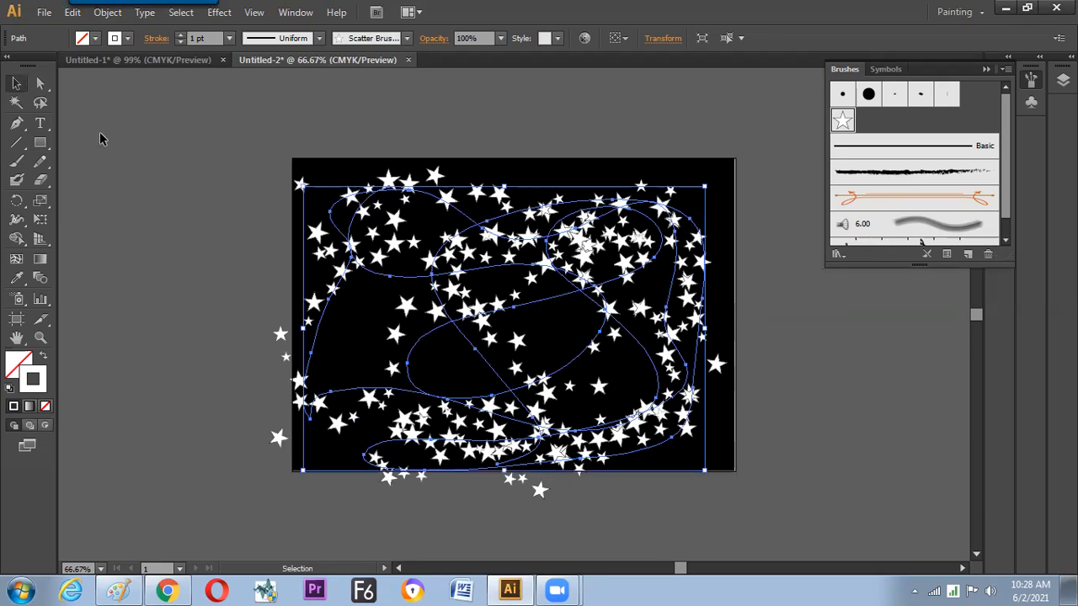
{"action": "left_click", "coordinate": [276, 182]}
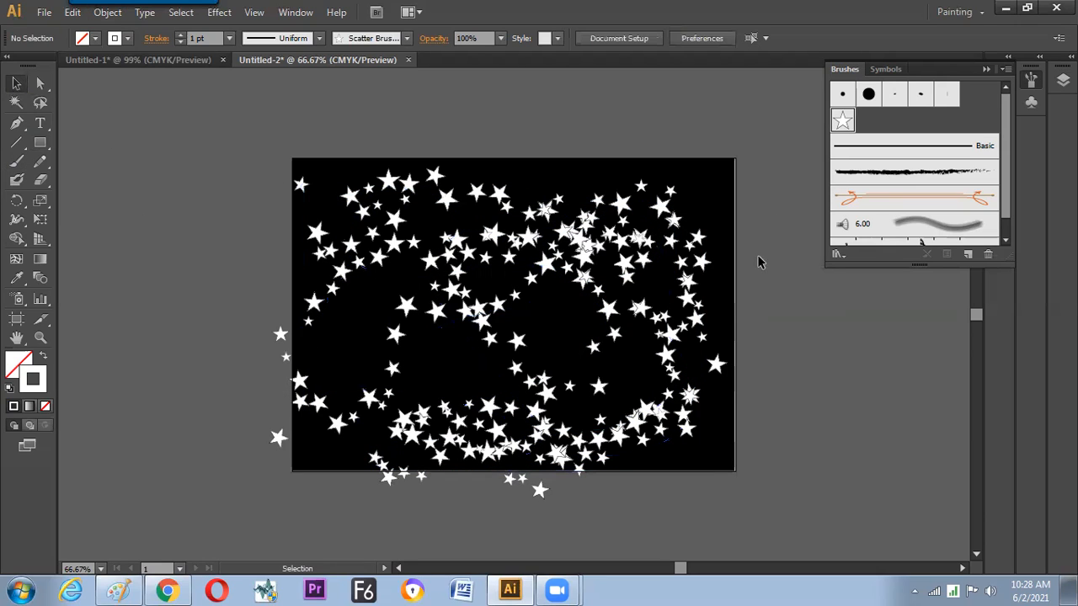
Step: Select the star stroke and set its scatter brush's random size range to 10% minimum and 24% maximum
{"action": "left_click", "coordinate": [722, 207]}
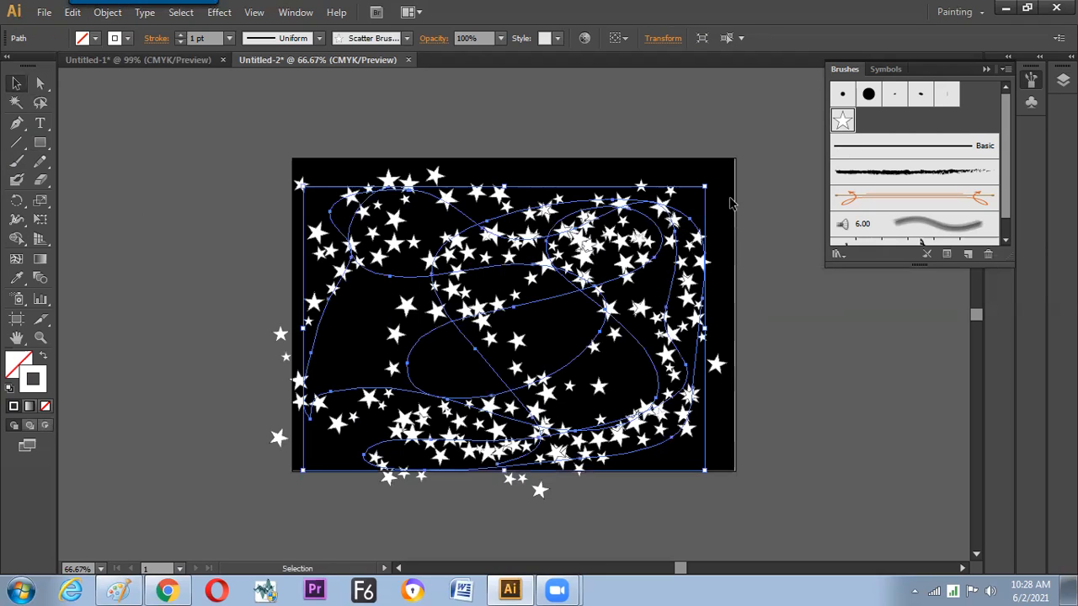
{"action": "left_click", "coordinate": [842, 122]}
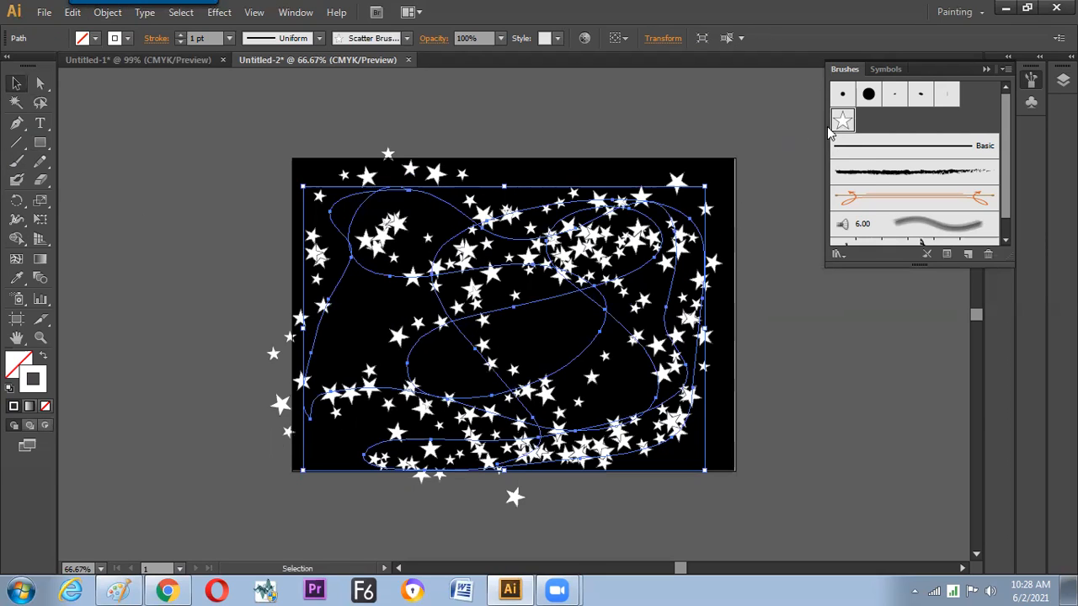
{"action": "double_click", "coordinate": [842, 122]}
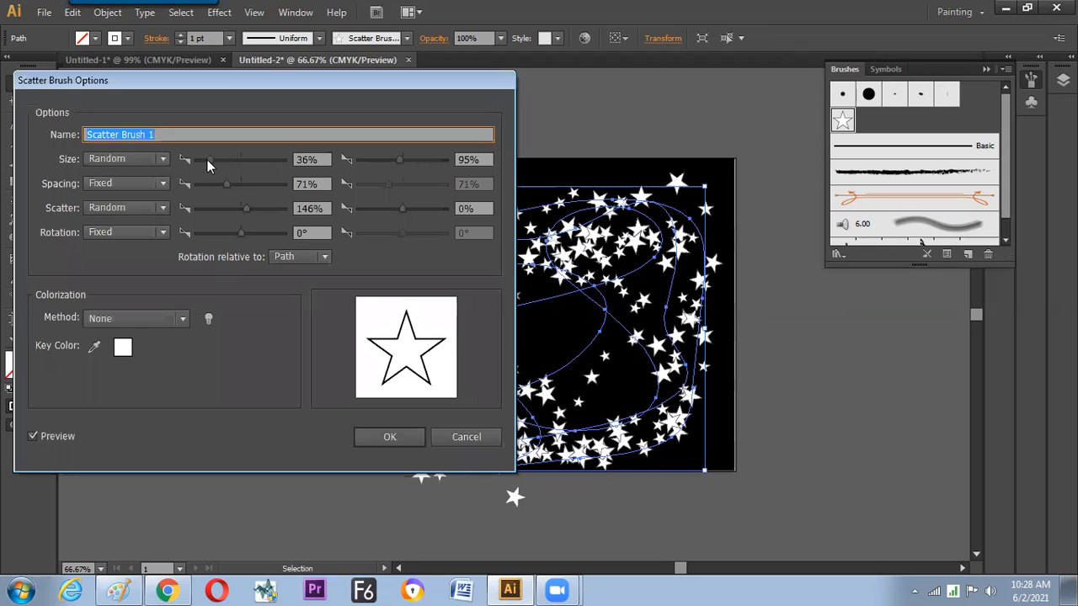
{"action": "left_click_drag", "start_coordinate": [200, 161], "coordinate": [197, 161]}
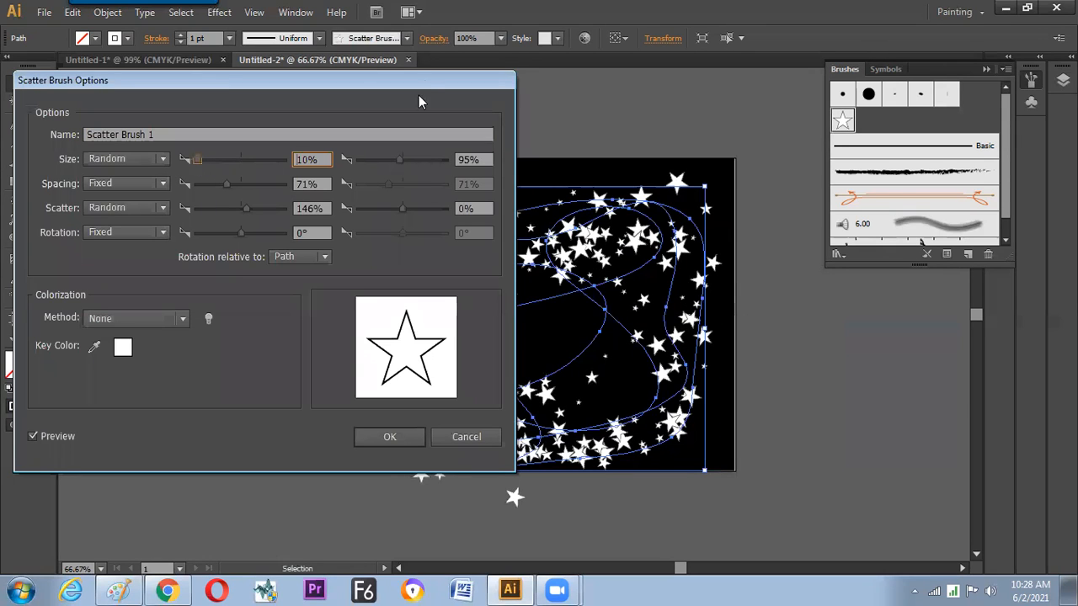
{"action": "left_click_drag", "start_coordinate": [337, 81], "coordinate": [249, 152]}
{"action": "left_click_drag", "start_coordinate": [298, 236], "coordinate": [282, 235]}
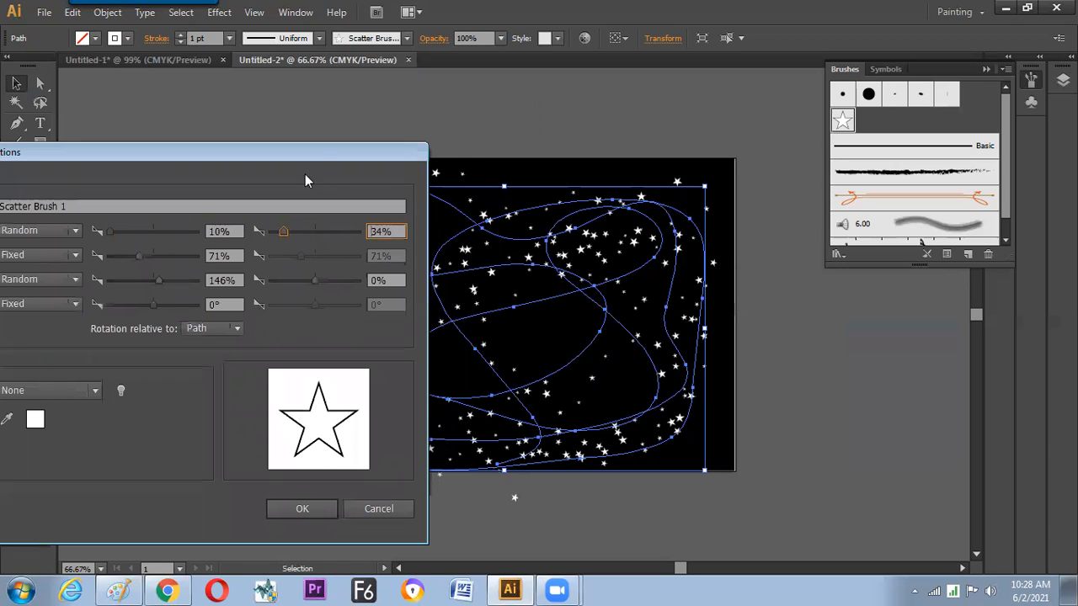
{"action": "left_click_drag", "start_coordinate": [304, 180], "coordinate": [292, 207]}
{"action": "left_click_drag", "start_coordinate": [271, 255], "coordinate": [265, 258]}
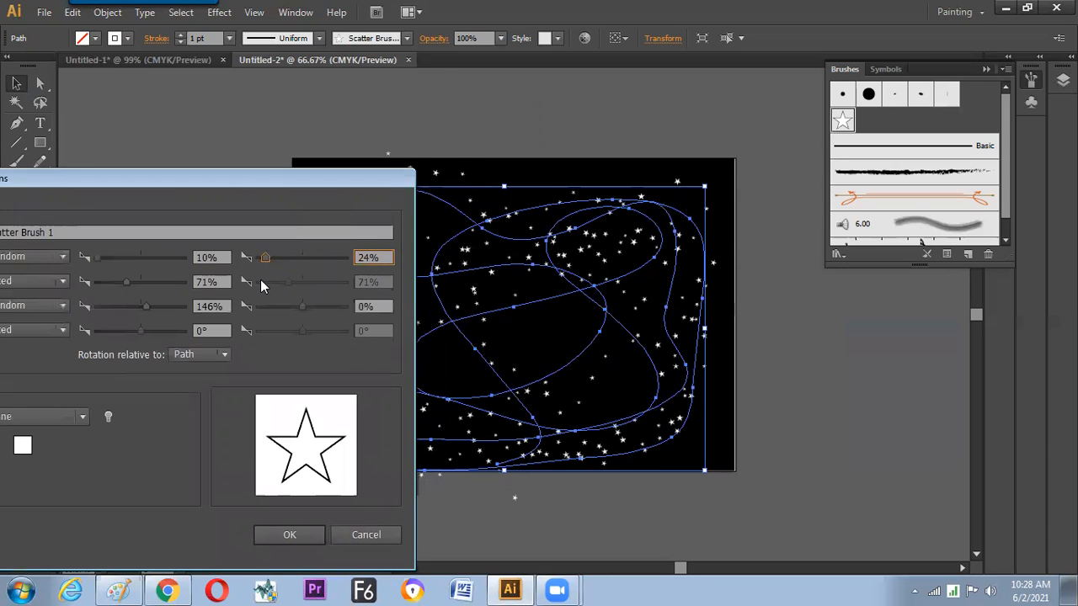
{"action": "left_click_drag", "start_coordinate": [300, 181], "coordinate": [407, 281]}
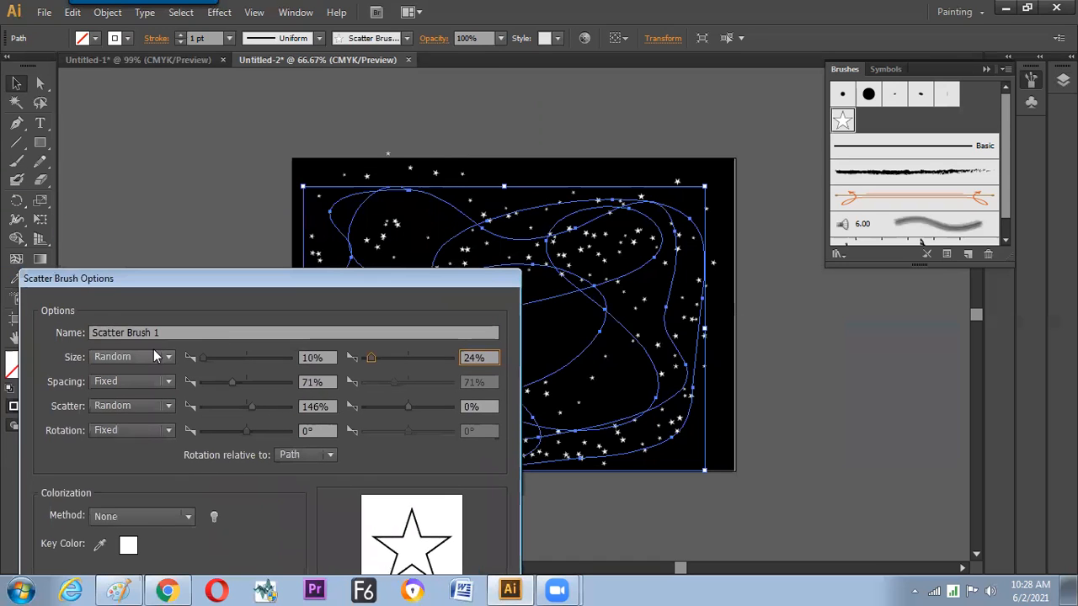
{"action": "left_click_drag", "start_coordinate": [376, 359], "coordinate": [372, 355]}
{"action": "mouse_move", "coordinate": [399, 285]}
{"action": "left_mouse_down"}
{"action": "mouse_move", "coordinate": [393, 226]}
{"action": "mouse_move", "coordinate": [349, 244]}
{"action": "mouse_move", "coordinate": [361, 231]}
{"action": "mouse_move", "coordinate": [355, 271]}
{"action": "left_mouse_up"}
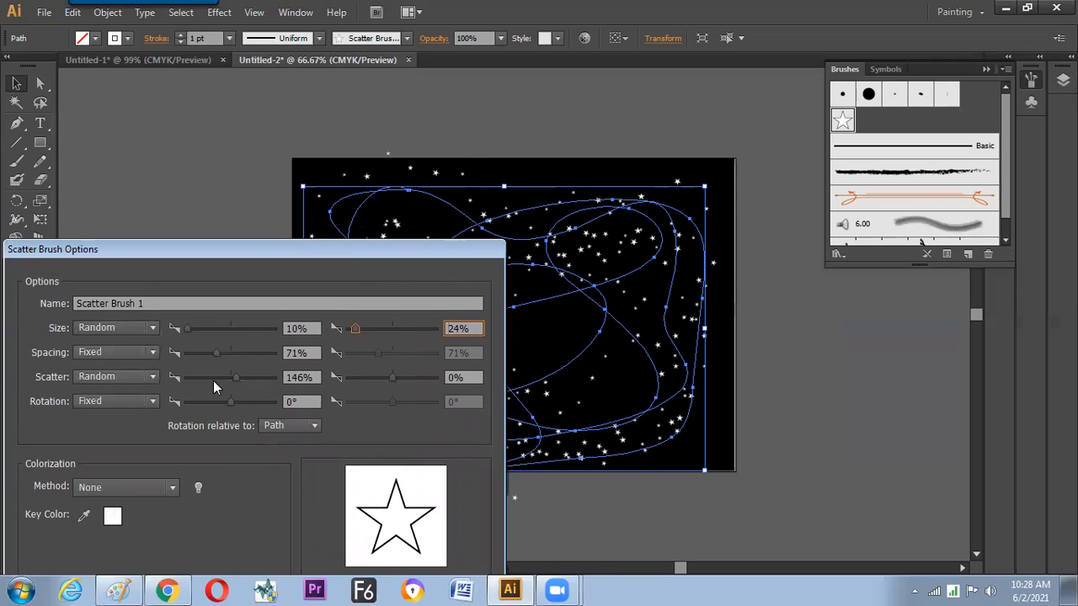
Step: Set the star brush's first random scatter value to -203% and check the previewed star distribution across the background
{"action": "left_click_drag", "start_coordinate": [235, 377], "coordinate": [231, 379]}
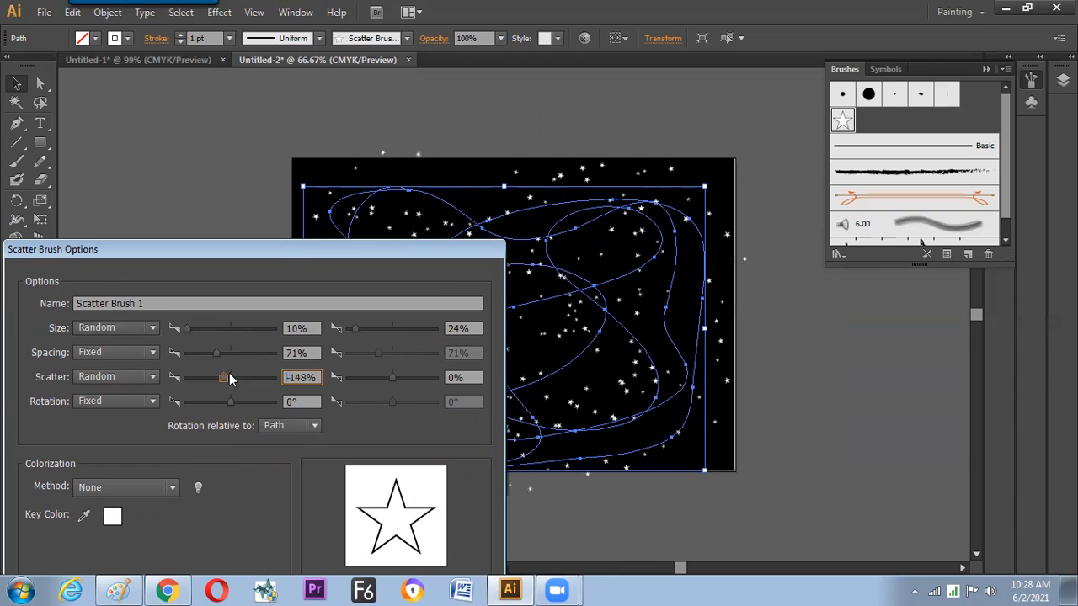
{"action": "left_click_drag", "start_coordinate": [279, 263], "coordinate": [219, 298]}
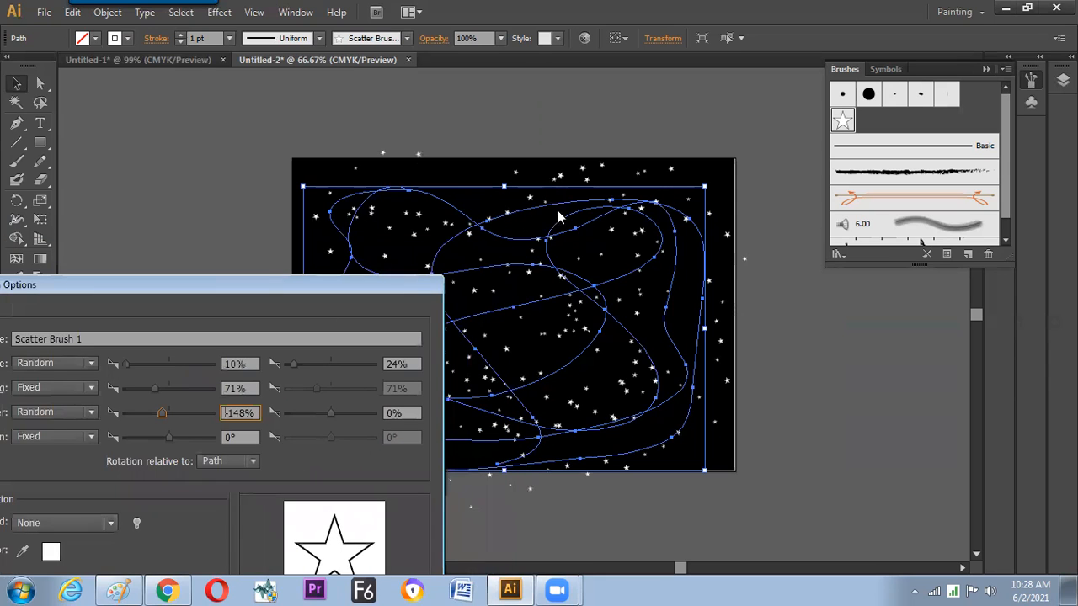
{"action": "left_click_drag", "start_coordinate": [166, 416], "coordinate": [157, 412]}
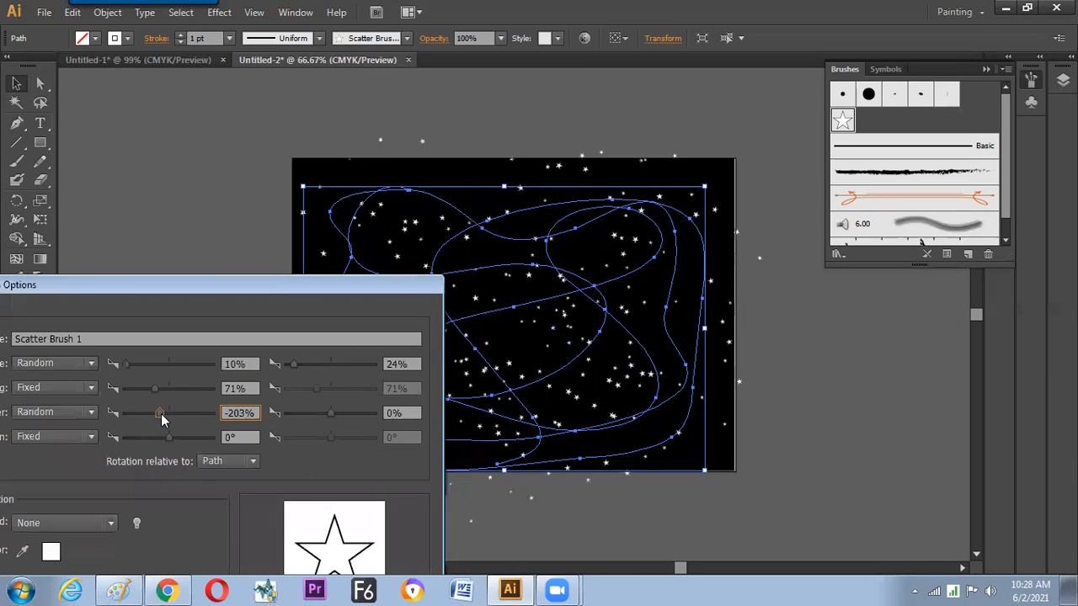
{"action": "left_click_drag", "start_coordinate": [282, 285], "coordinate": [288, 334]}
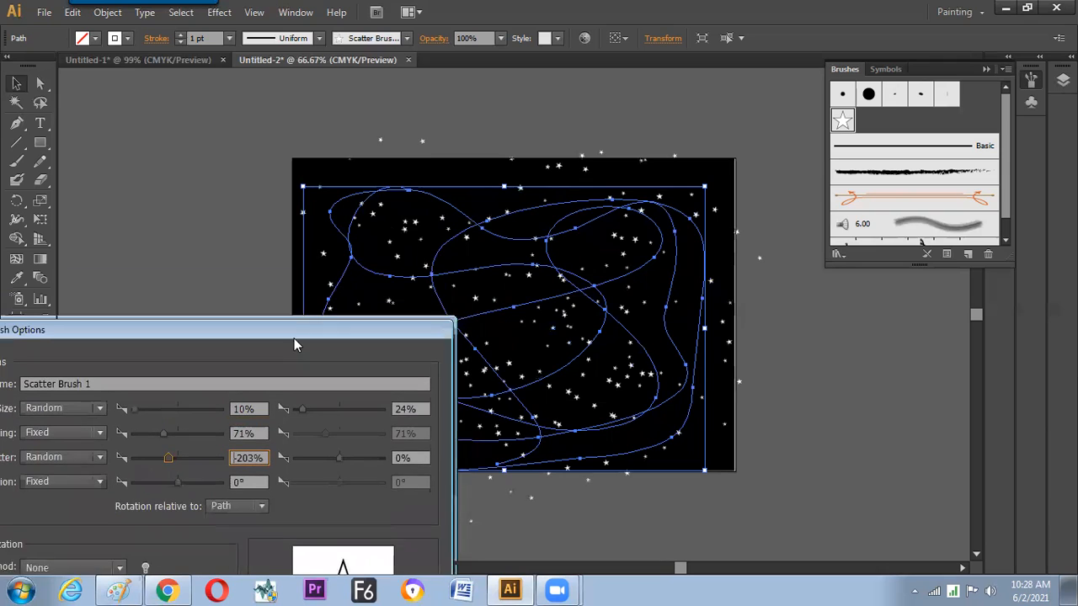
{"action": "mouse_move", "coordinate": [355, 341]}
{"action": "left_mouse_down"}
{"action": "mouse_move", "coordinate": [497, 374]}
{"action": "mouse_move", "coordinate": [483, 349]}
{"action": "left_mouse_up"}
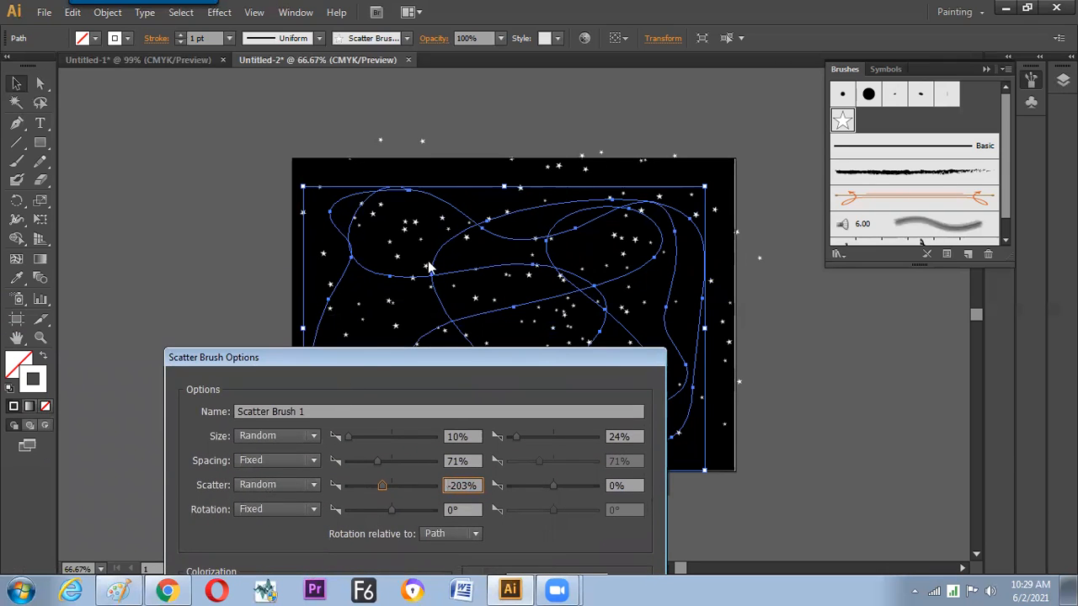
{"action": "left_click_drag", "start_coordinate": [387, 359], "coordinate": [452, 365]}
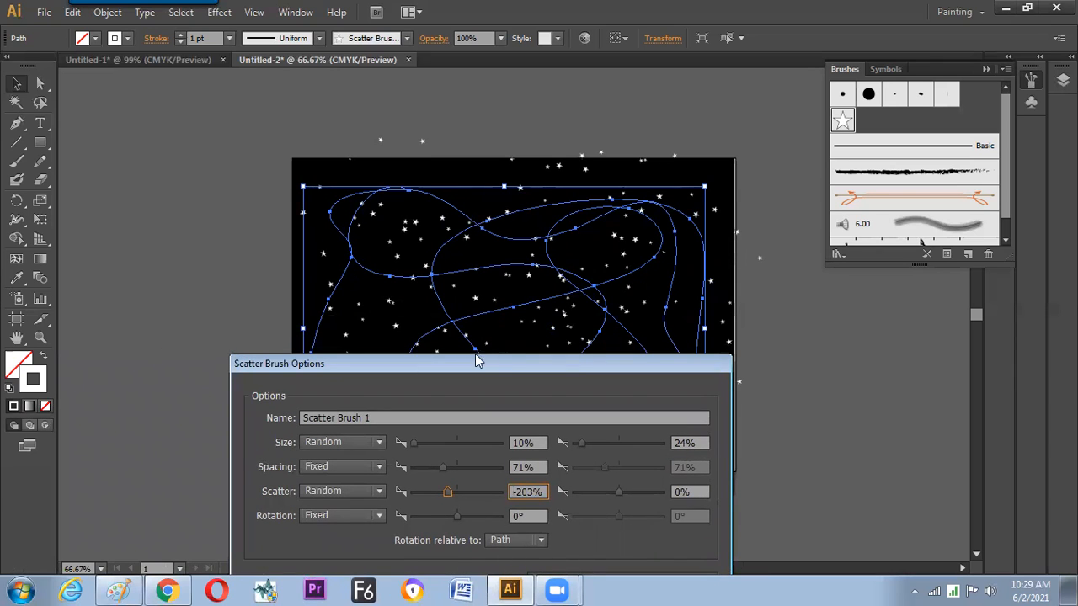
{"action": "left_click_drag", "start_coordinate": [474, 363], "coordinate": [498, 336]}
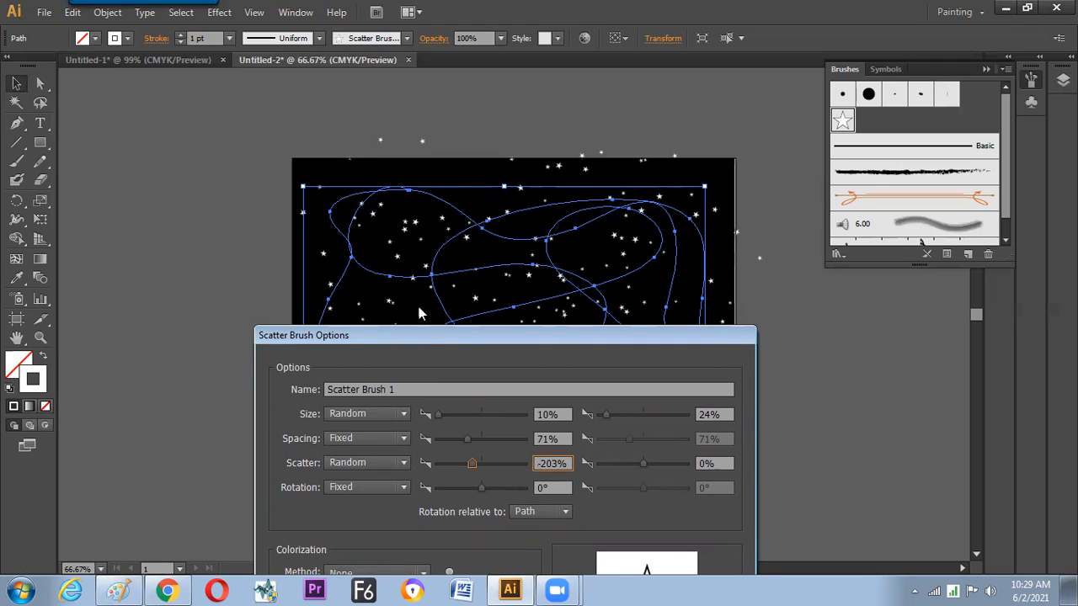
{"action": "mouse_move", "coordinate": [435, 340]}
{"action": "left_mouse_down"}
{"action": "mouse_move", "coordinate": [464, 242]}
{"action": "mouse_move", "coordinate": [440, 305]}
{"action": "mouse_move", "coordinate": [428, 303]}
{"action": "mouse_move", "coordinate": [453, 227]}
{"action": "mouse_move", "coordinate": [435, 121]}
{"action": "left_mouse_up"}
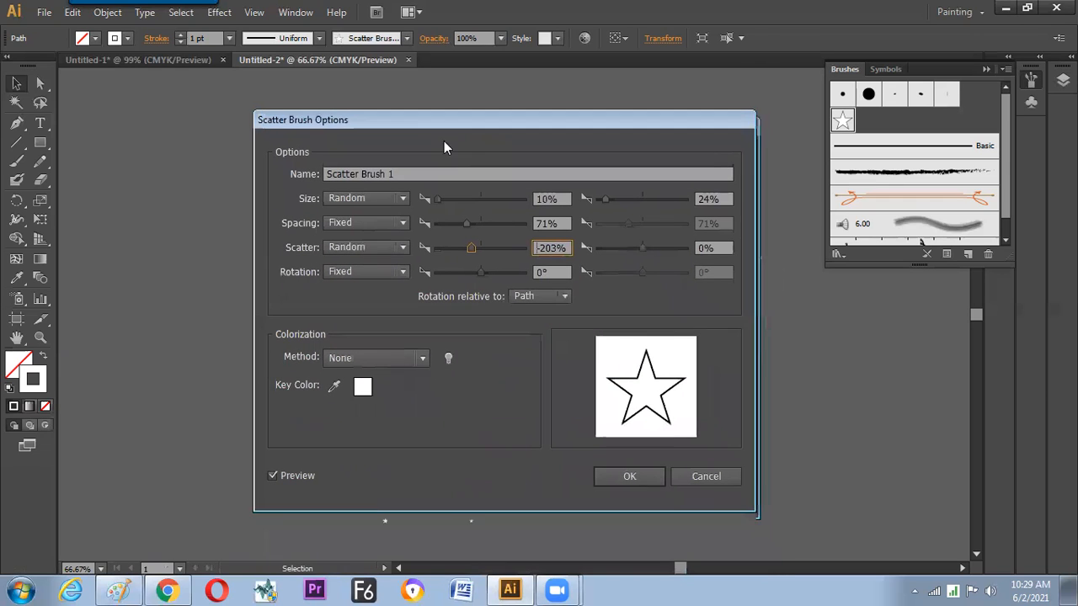
Step: Accept the brush options, apply the changes to the existing strokes, and deselect the star stroke
{"action": "left_click", "coordinate": [615, 478]}
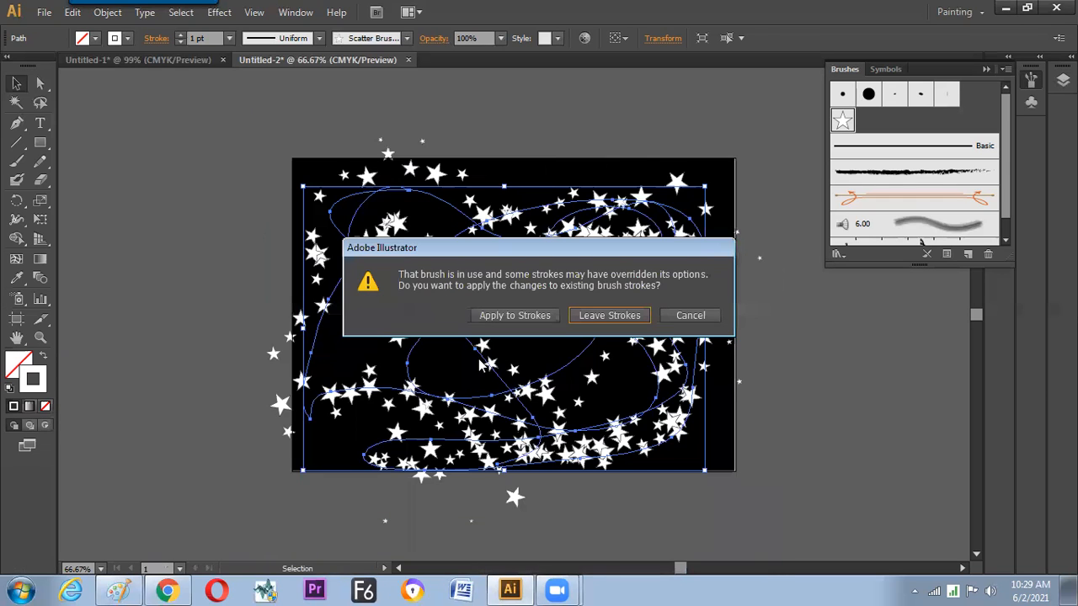
{"action": "left_click", "coordinate": [499, 318]}
{"action": "left_click", "coordinate": [262, 473]}
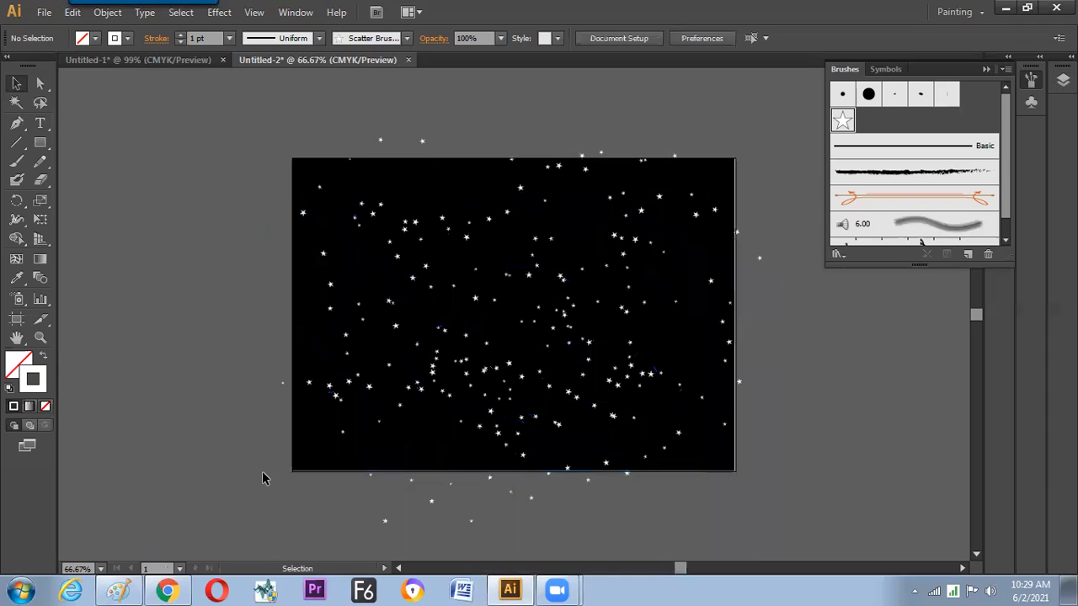
Step: Draw a circle in the upper middle of the starry background and give it a white fill with no stroke
{"action": "key", "text": "ctrl+plus"}
{"action": "key", "text": "ctrl+plus"}
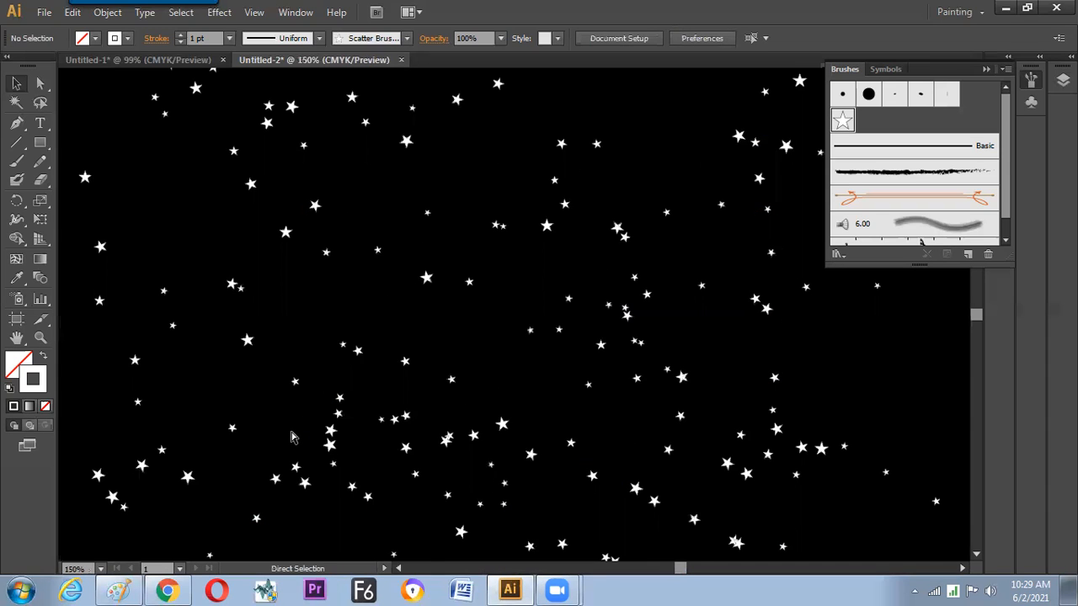
{"action": "key", "text": "ctrl+0"}
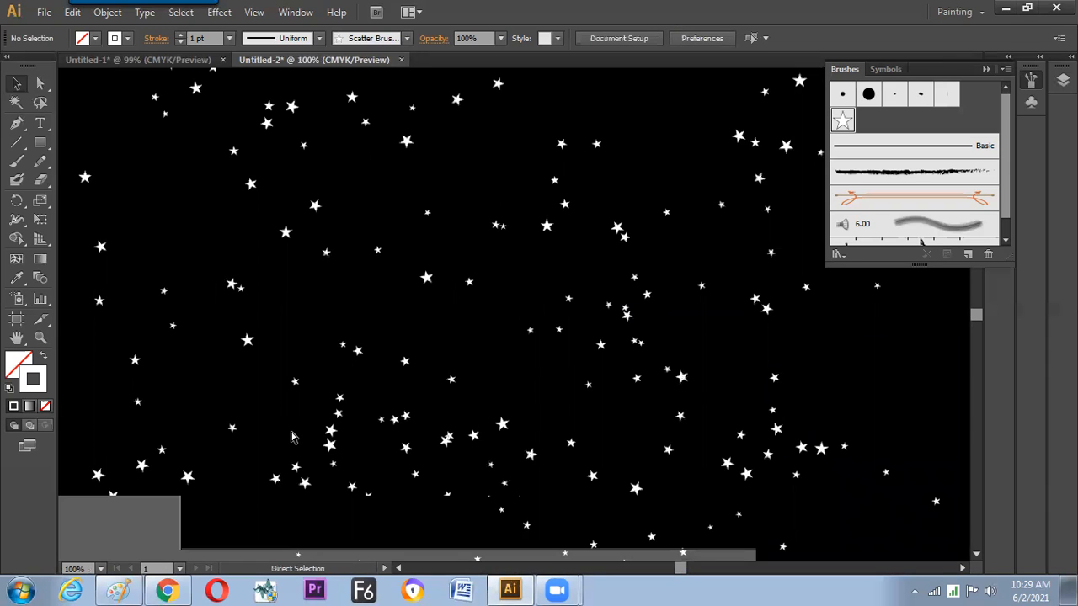
{"action": "key", "text": "ctrl+plus"}
{"action": "left_click_drag", "start_coordinate": [40, 142], "coordinate": [106, 179]}
{"action": "left_click_drag", "start_coordinate": [480, 184], "coordinate": [523, 229]}
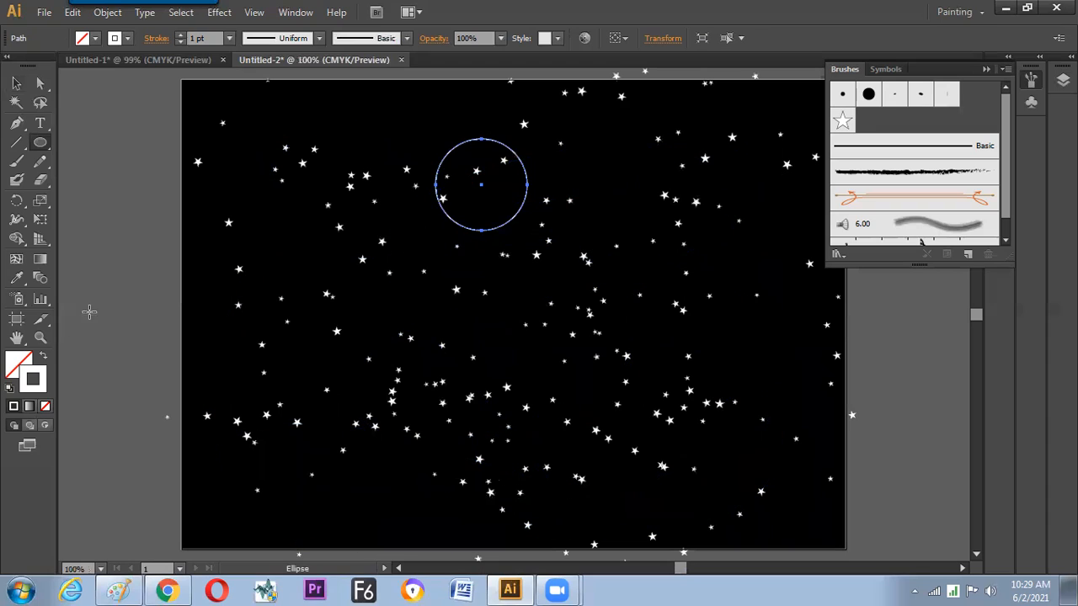
{"action": "left_click", "coordinate": [45, 358]}
Step: Duplicate the white circle slightly up and to the right, and fill the copy with black (K 100) to form a crescent moon
{"action": "left_click", "coordinate": [16, 83]}
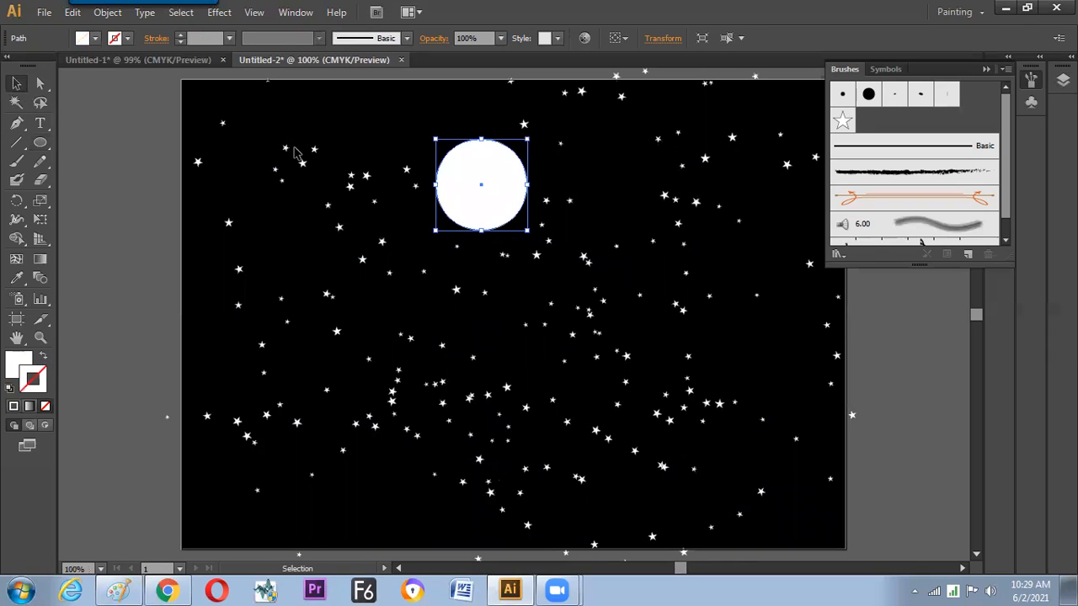
{"action": "mouse_move", "coordinate": [495, 202]}
{"action": "left_mouse_down"}
{"action": "mouse_move", "coordinate": [505, 188]}
{"action": "mouse_move", "coordinate": [498, 233]}
{"action": "mouse_move", "coordinate": [495, 217]}
{"action": "left_mouse_up"}
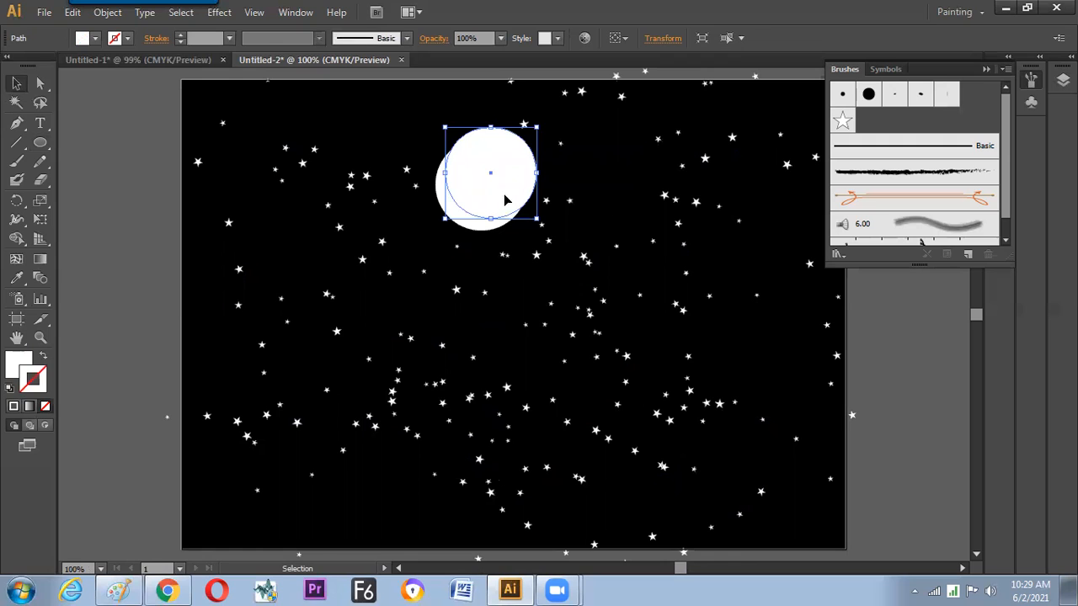
{"action": "left_click", "coordinate": [22, 367]}
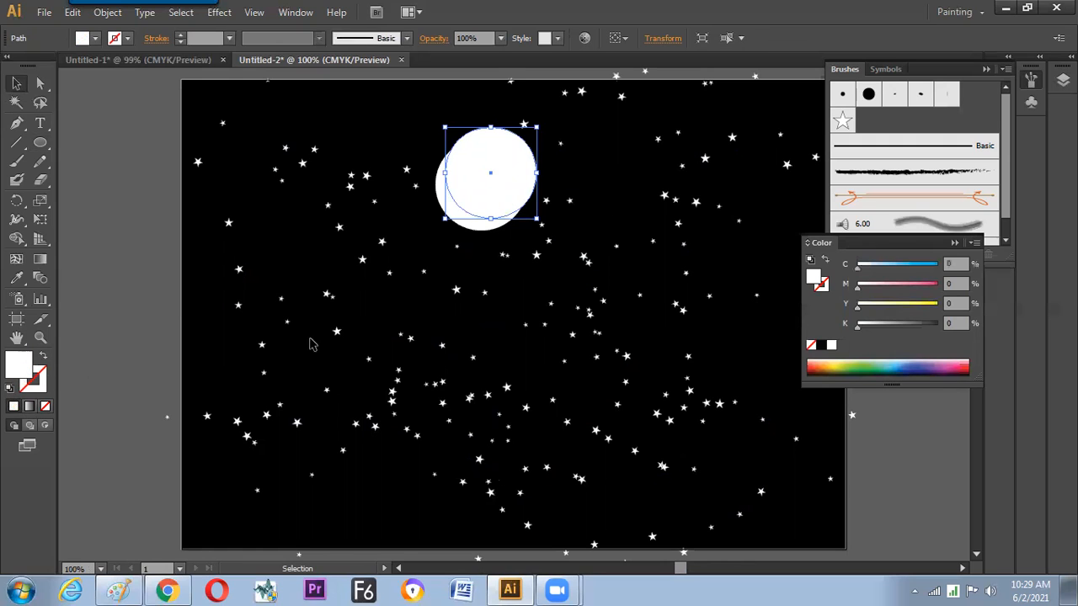
{"action": "left_click_drag", "start_coordinate": [963, 328], "coordinate": [974, 315]}
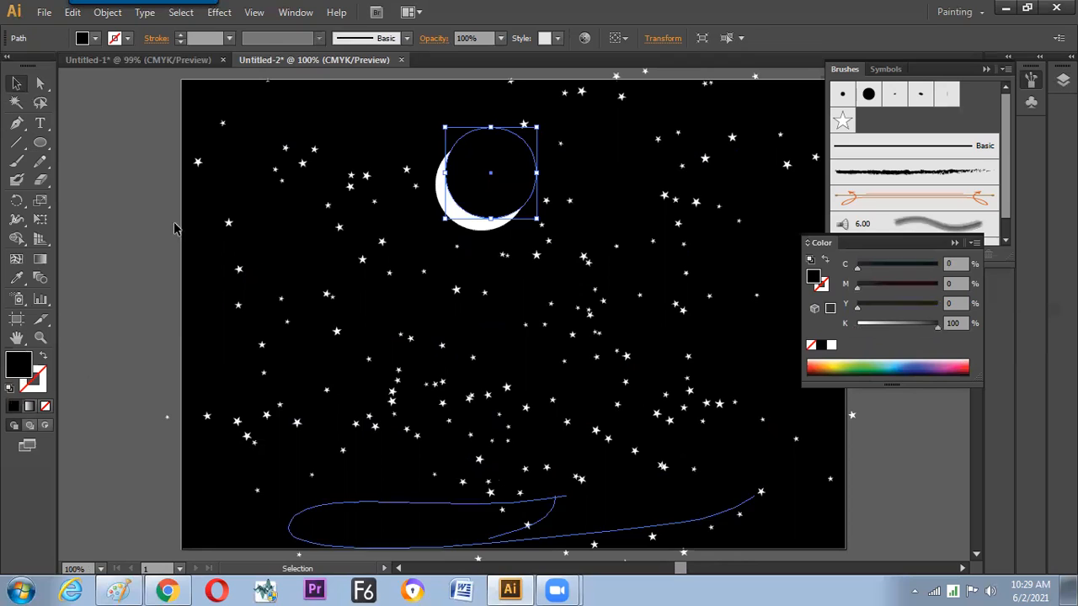
{"action": "left_click", "coordinate": [95, 109]}
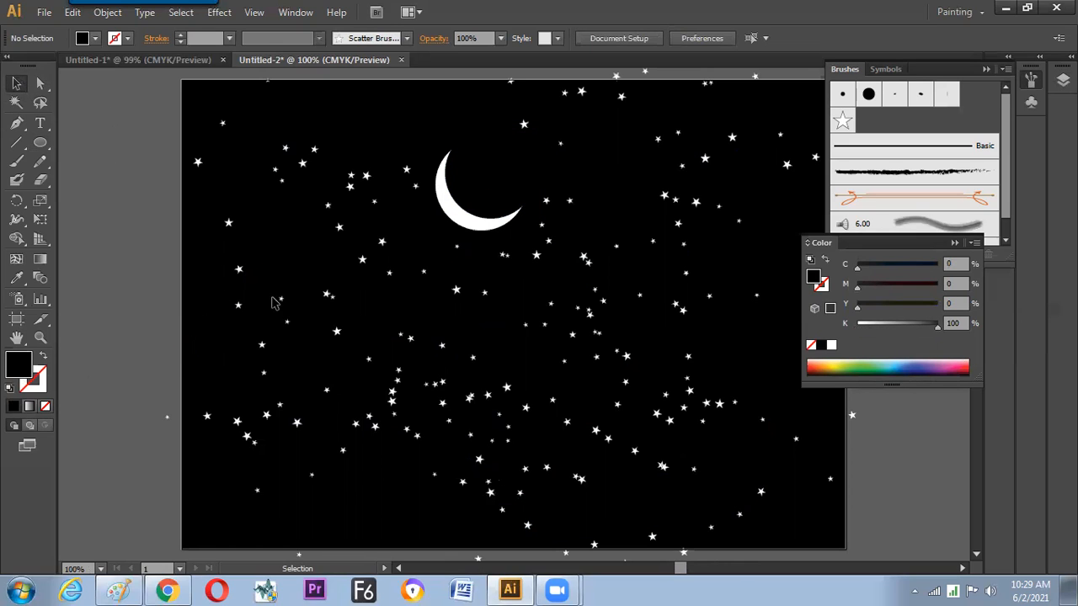
Step: Select both moon circles together, scale them down, and move the crescent further right in the sky
{"action": "left_click", "coordinate": [503, 174]}
{"action": "left_click", "coordinate": [462, 222], "text": "shift"}
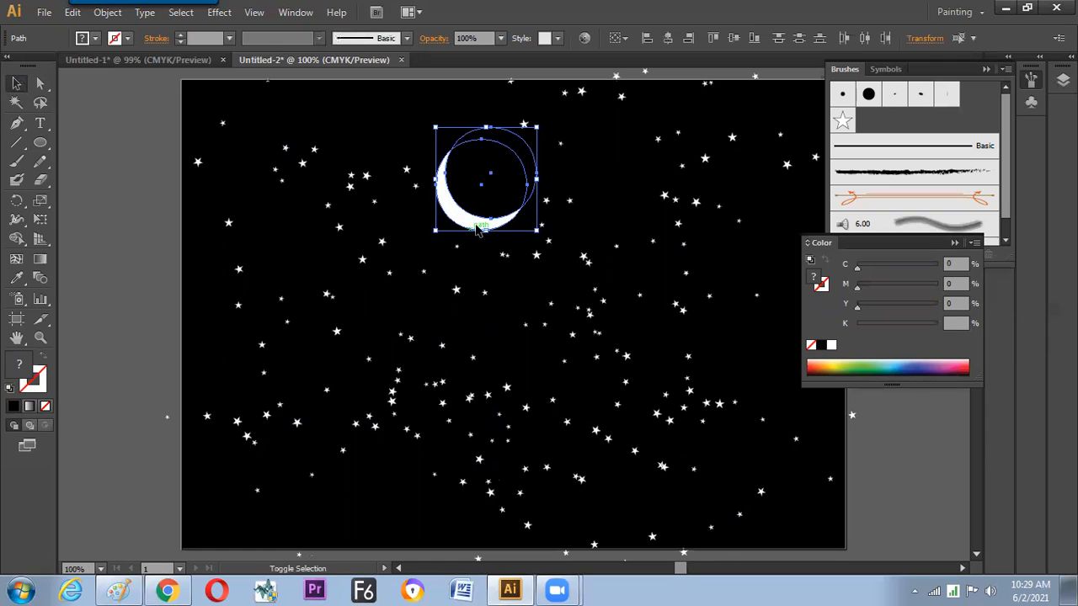
{"action": "left_click_drag", "start_coordinate": [529, 142], "coordinate": [616, 190]}
{"action": "left_click", "coordinate": [173, 344]}
Step: Examine the starry night scene with the crescent moon in full screen at several magnifications, and return to the normal interface
{"action": "key", "text": "Tab"}
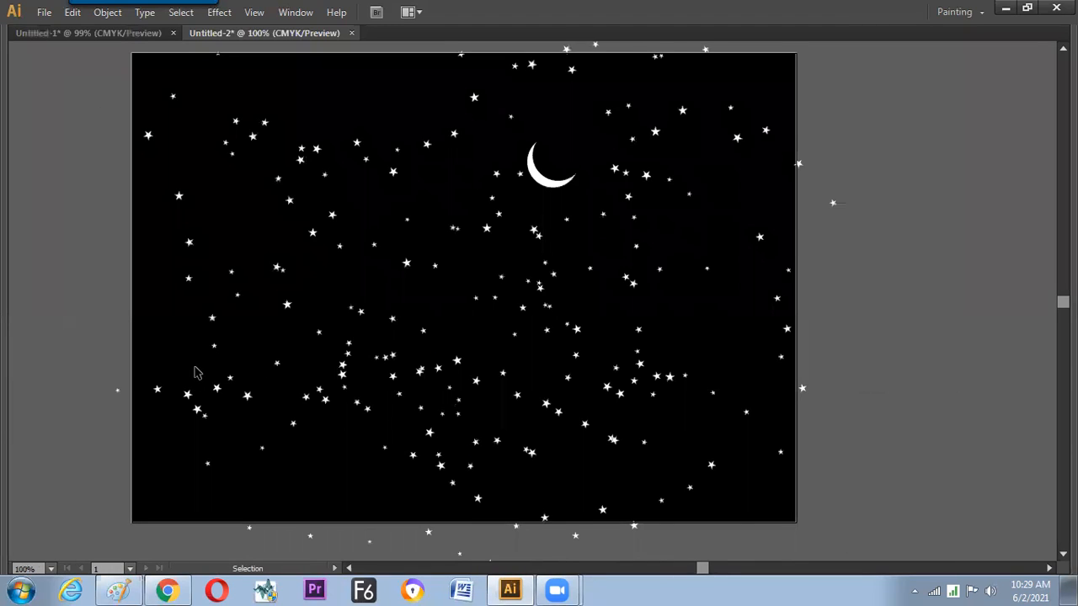
{"action": "key", "text": "f"}
{"action": "key", "text": "a"}
{"action": "key", "text": "ctrl+minus"}
{"action": "key", "text": "ctrl+plus"}
{"action": "key", "text": "ctrl+plus"}
{"action": "left_click_drag", "start_coordinate": [421, 219], "coordinate": [543, 309]}
{"action": "key", "text": "ctrl+minus"}
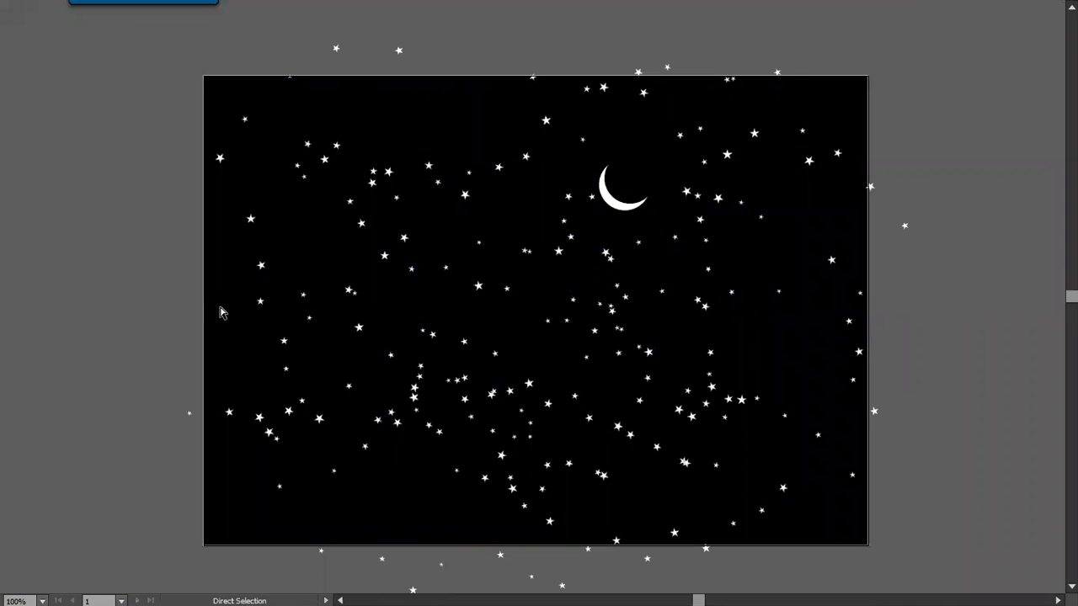
{"action": "key", "text": "ctrl+plus"}
{"action": "key", "text": "ctrl+plus"}
{"action": "key", "text": "ctrl+plus"}
{"action": "key", "text": "ctrl+plus"}
{"action": "key", "text": "ctrl+minus"}
{"action": "key", "text": "ctrl+minus"}
{"action": "key", "text": "ctrl+minus"}
{"action": "key", "text": "ctrl+minus"}
{"action": "key", "text": "ctrl+minus"}
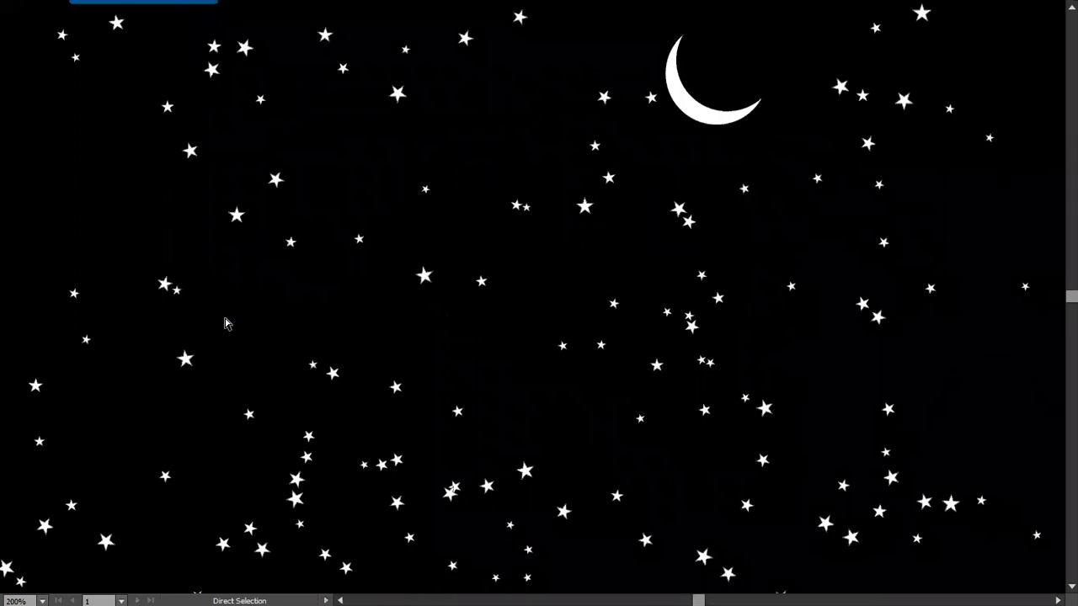
{"action": "key", "text": "ctrl+plus"}
{"action": "key", "text": "v"}
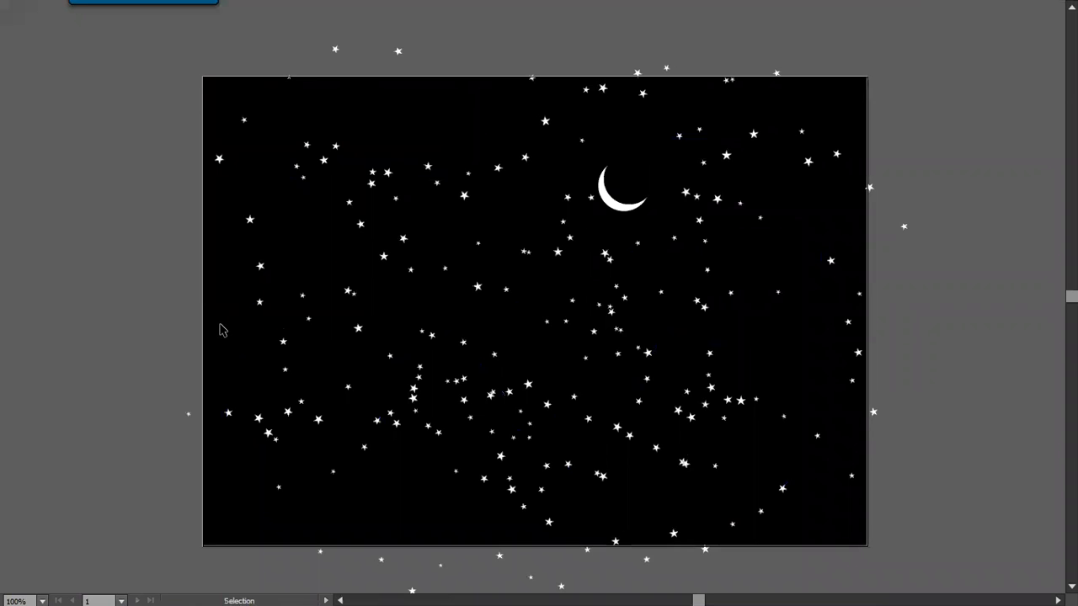
{"action": "key", "text": "f"}
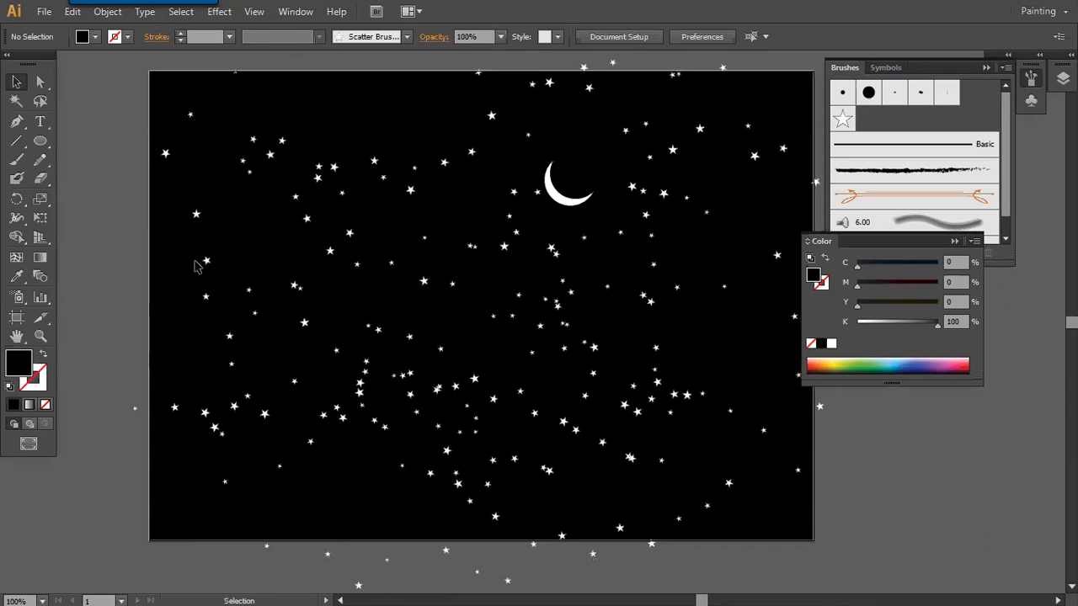
Step: Draw a large closed wavy hill shape with the Pencil tool across the lower half of the scene, with black fill and no stroke
{"action": "left_click", "coordinate": [40, 159]}
{"action": "mouse_move", "coordinate": [106, 327]}
{"action": "left_mouse_down"}
{"action": "mouse_move", "coordinate": [215, 333]}
{"action": "mouse_move", "coordinate": [352, 325]}
{"action": "mouse_move", "coordinate": [565, 351]}
{"action": "mouse_move", "coordinate": [654, 342]}
{"action": "mouse_move", "coordinate": [758, 363]}
{"action": "mouse_move", "coordinate": [821, 402]}
{"action": "mouse_move", "coordinate": [857, 482]}
{"action": "mouse_move", "coordinate": [825, 540]}
{"action": "mouse_move", "coordinate": [768, 572]}
{"action": "mouse_move", "coordinate": [693, 584]}
{"action": "mouse_move", "coordinate": [588, 572]}
{"action": "mouse_move", "coordinate": [518, 589]}
{"action": "mouse_move", "coordinate": [385, 590]}
{"action": "mouse_move", "coordinate": [163, 571]}
{"action": "mouse_move", "coordinate": [74, 452]}
{"action": "mouse_move", "coordinate": [95, 327]}
{"action": "mouse_move", "coordinate": [245, 328]}
{"action": "left_mouse_up"}
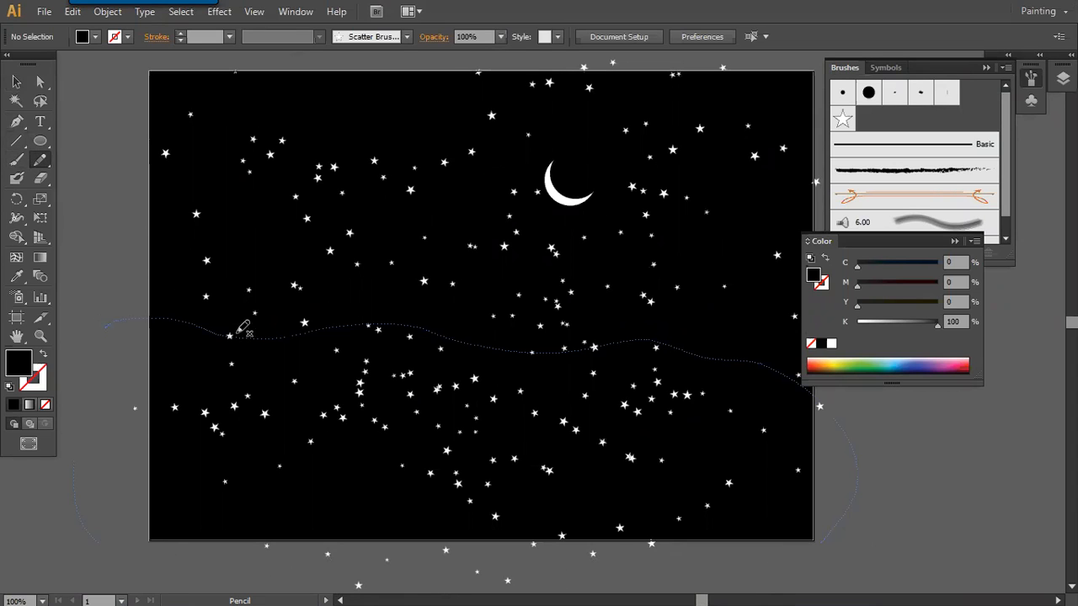
{"action": "left_click", "coordinate": [9, 388]}
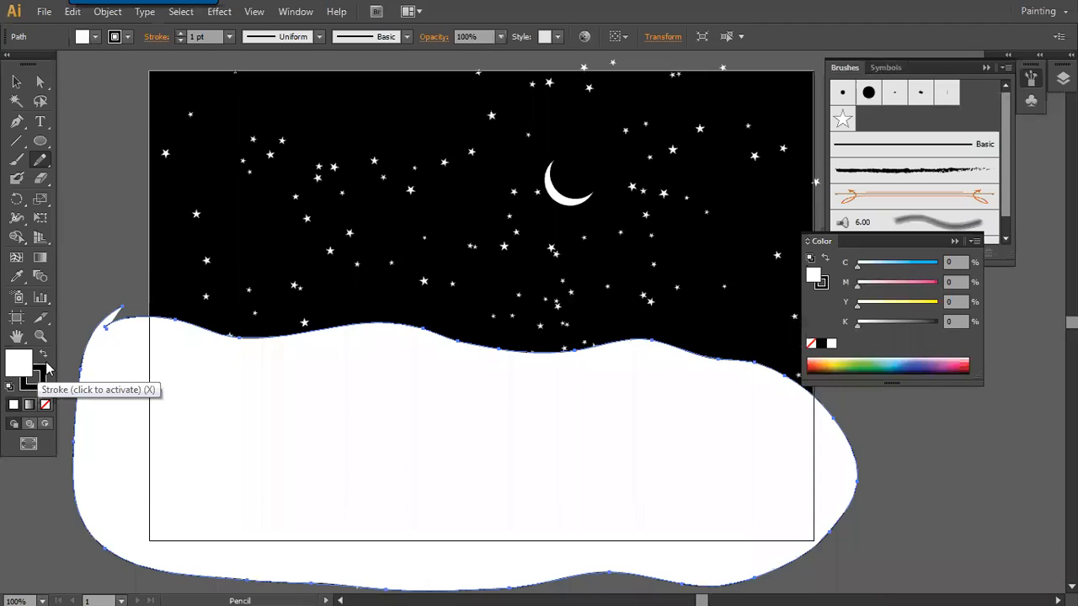
{"action": "key", "text": "shift+x"}
{"action": "left_click", "coordinate": [47, 405]}
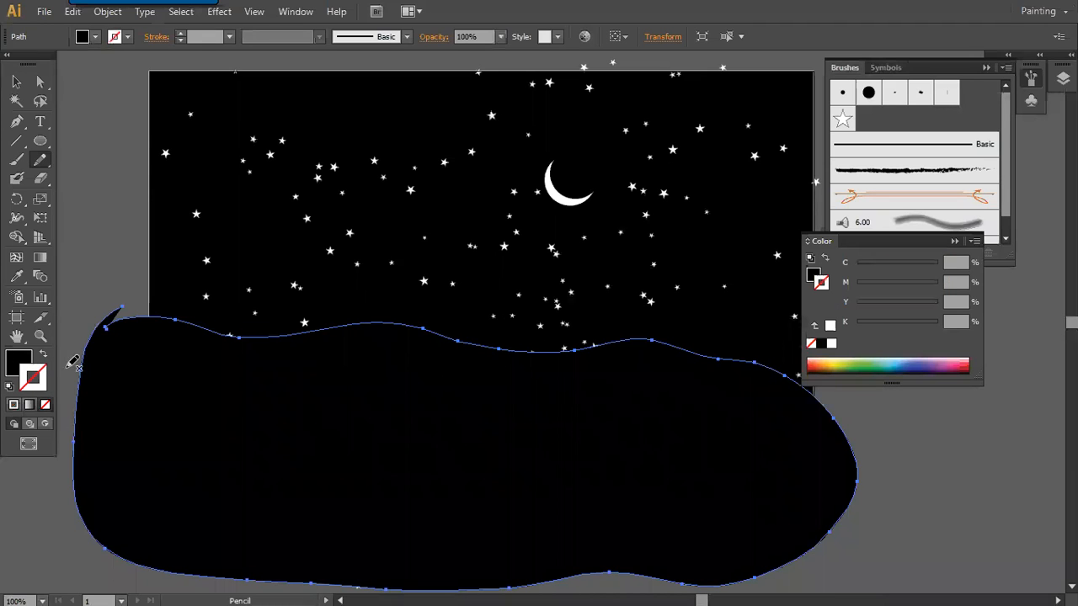
{"action": "key", "text": "v"}
{"action": "left_click", "coordinate": [91, 148]}
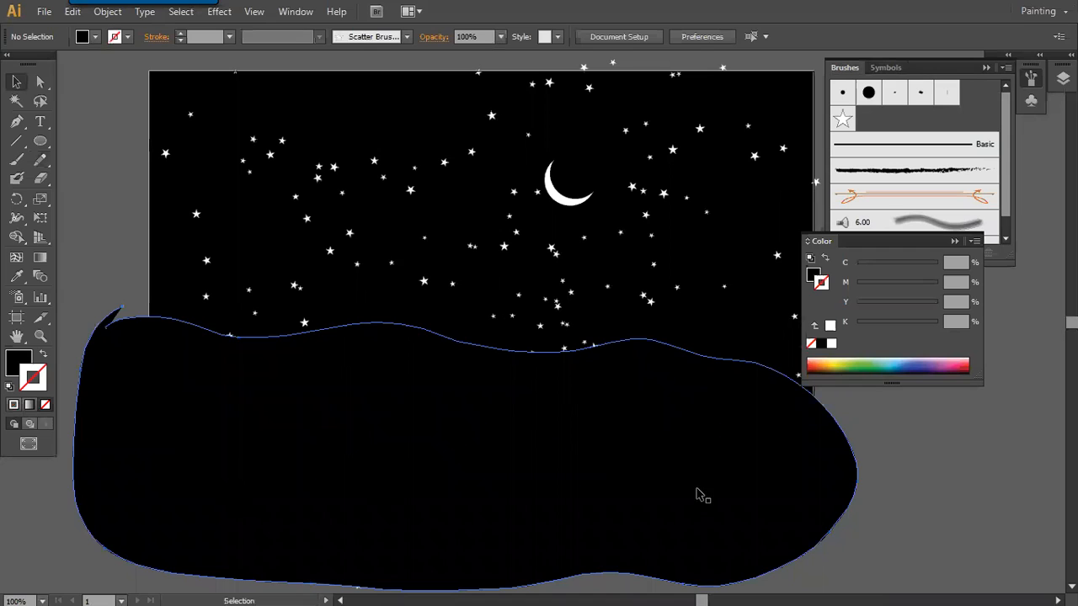
Step: Move the black hill shape slightly right and up so it covers the lower stars
{"action": "left_click_drag", "start_coordinate": [745, 474], "coordinate": [781, 458]}
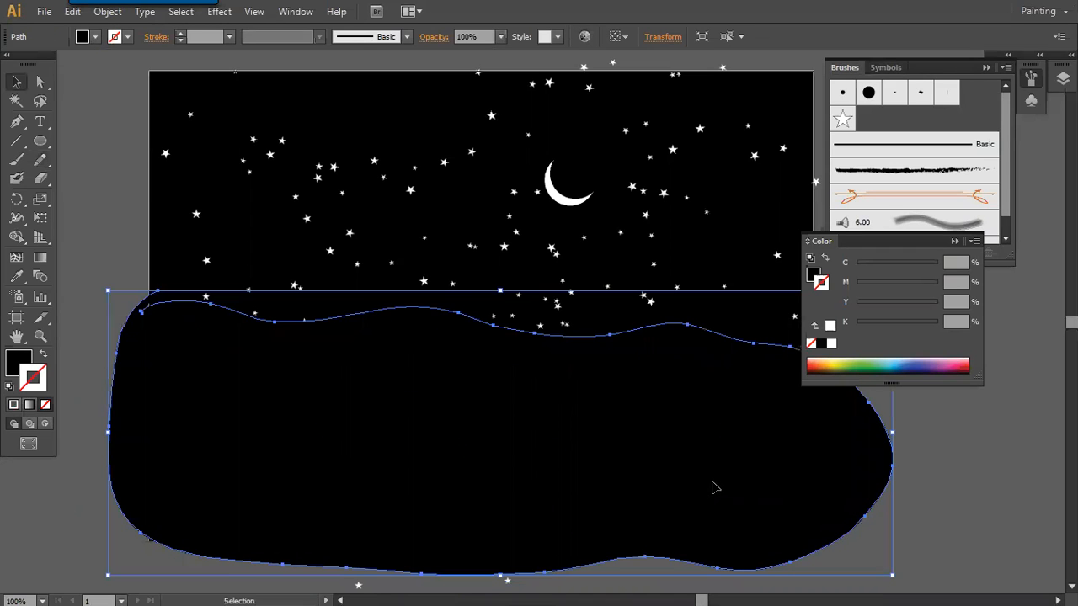
{"action": "left_click_drag", "start_coordinate": [712, 487], "coordinate": [805, 482]}
{"action": "left_click", "coordinate": [955, 468]}
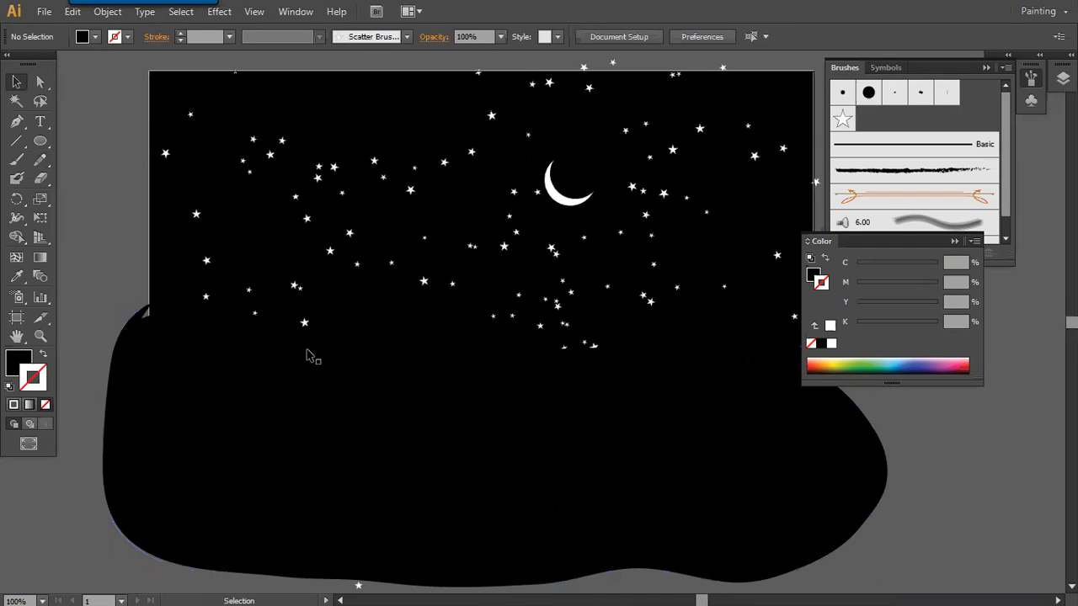
{"action": "key", "text": "f"}
{"action": "key", "text": "f"}
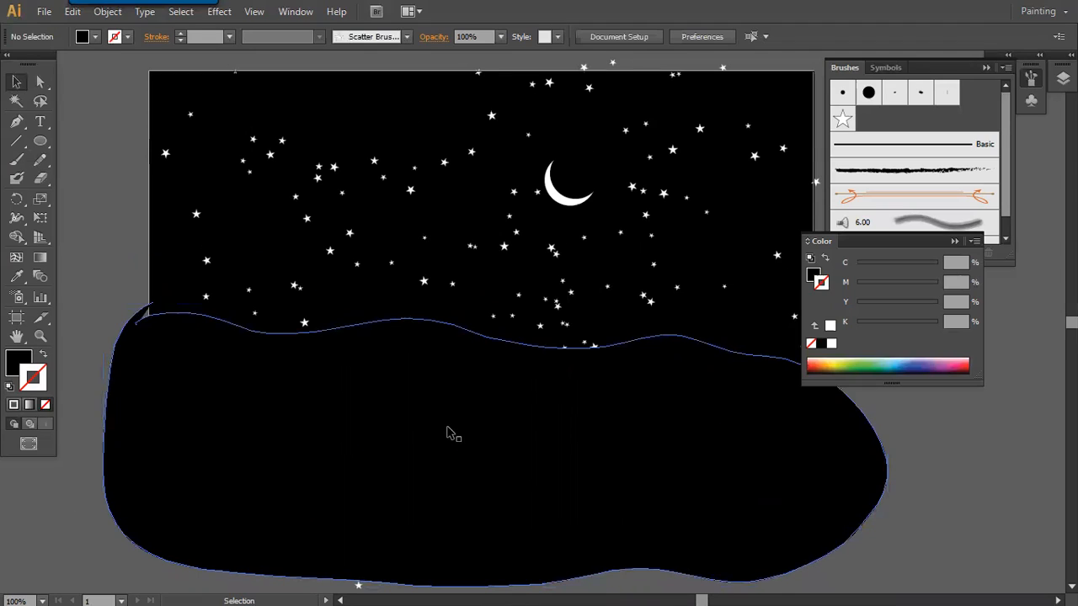
Step: Select the anchor points along the hill's upper edge and paste a copy of that edge in front
{"action": "key", "text": "a"}
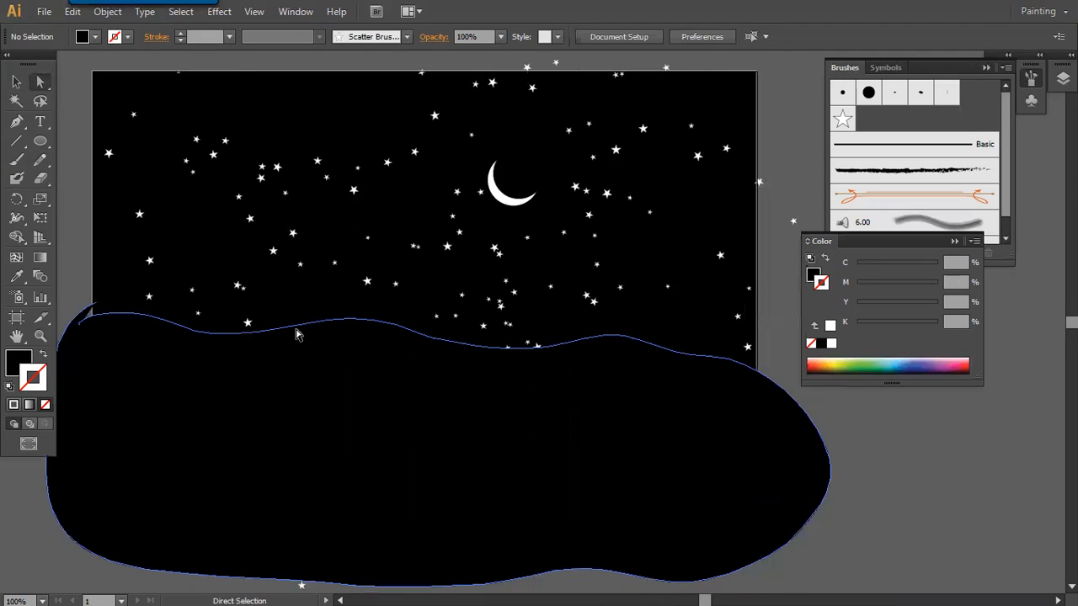
{"action": "left_click", "coordinate": [295, 334]}
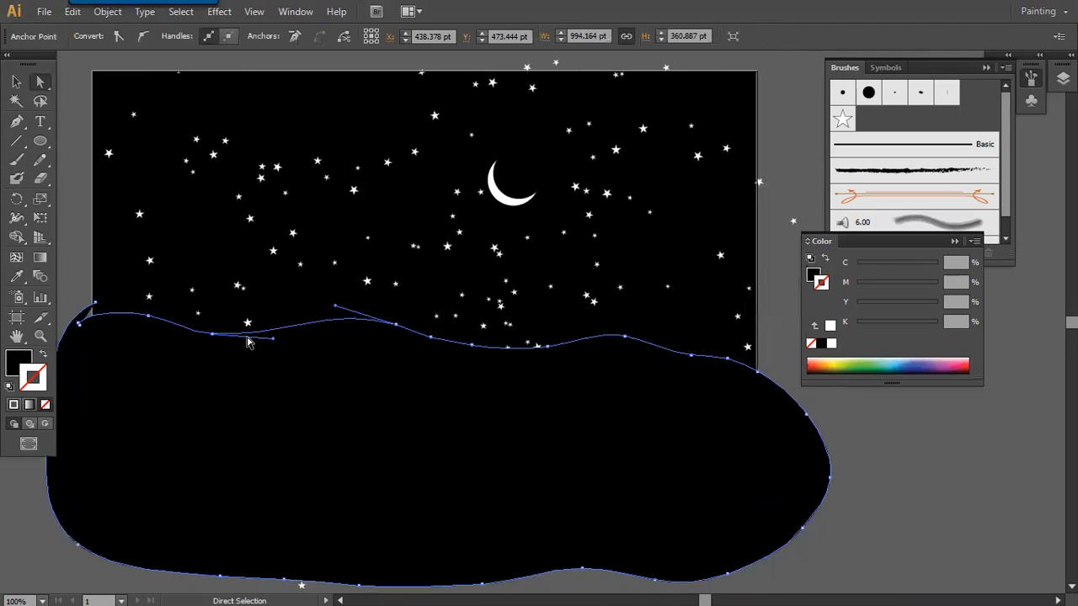
{"action": "left_click", "coordinate": [397, 326], "text": "shift"}
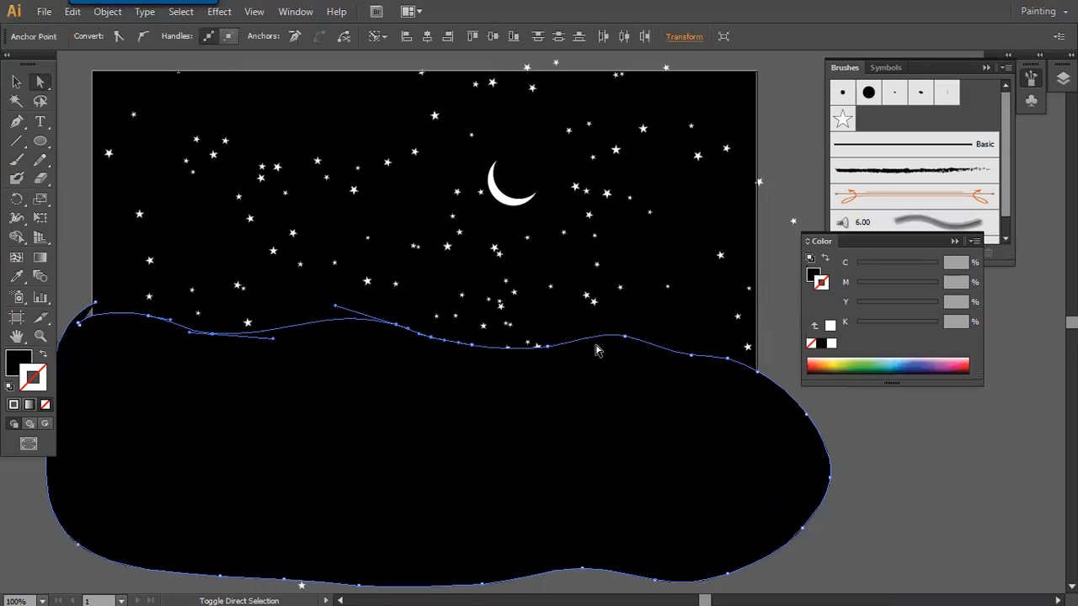
{"action": "left_click", "coordinate": [624, 336], "text": "shift"}
{"action": "left_click", "coordinate": [691, 357], "text": "shift"}
{"action": "left_click", "coordinate": [729, 359], "text": "shift"}
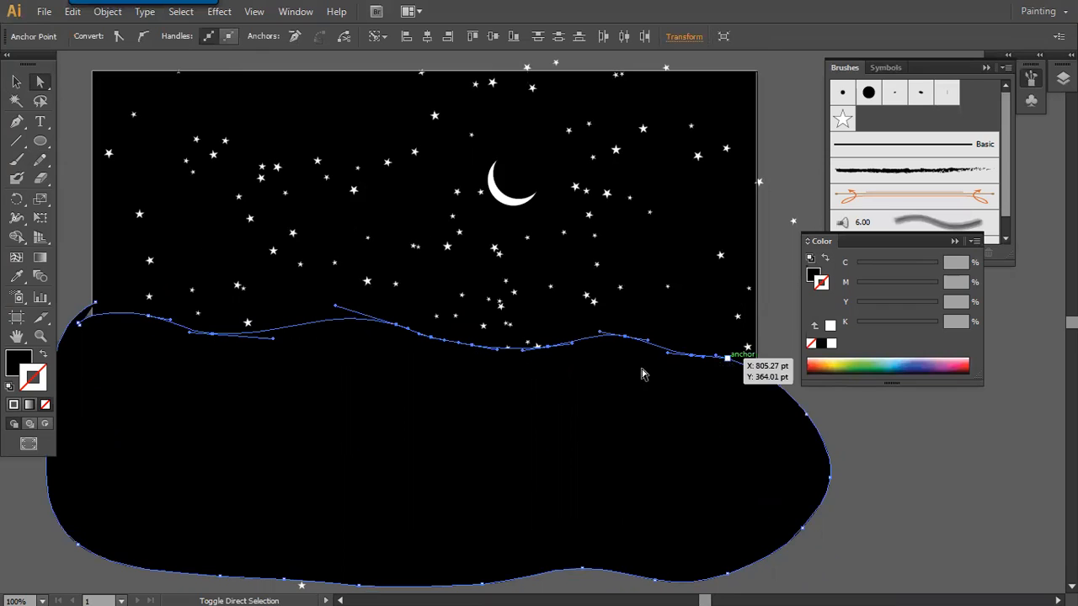
{"action": "key", "text": "ctrl+c"}
{"action": "key", "text": "ctrl+f"}
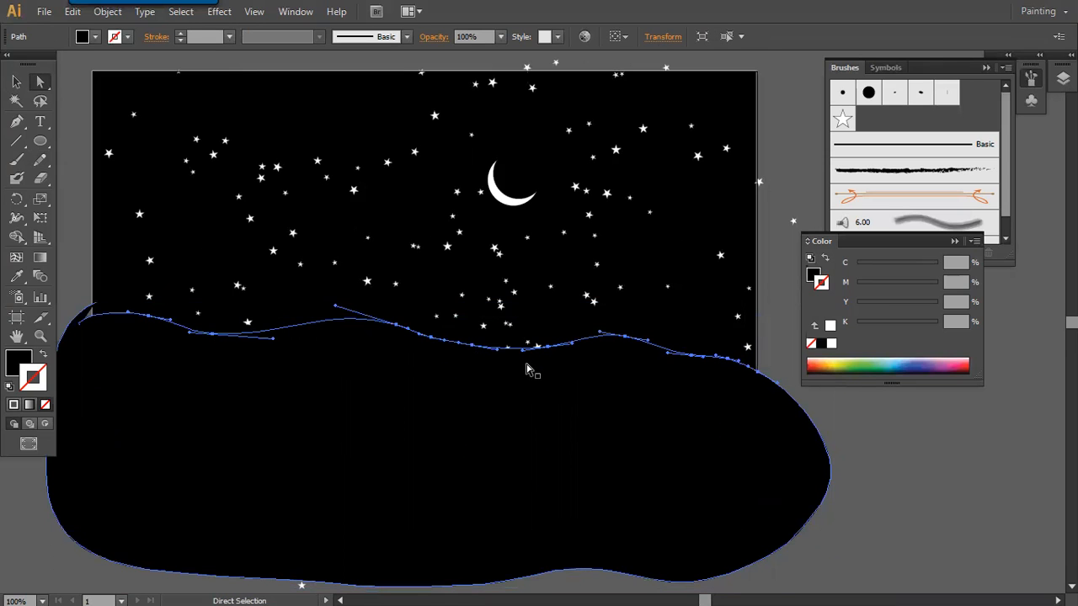
Step: Give the copied hill edge no fill and a white (FFFFFF) stroke
{"action": "left_click", "coordinate": [44, 357]}
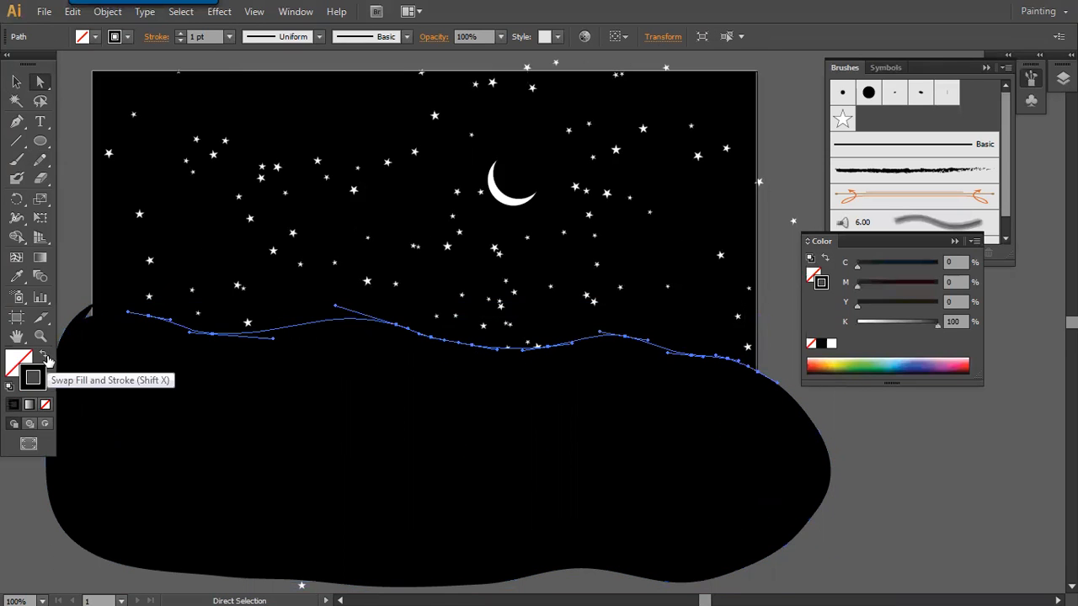
{"action": "double_click", "coordinate": [33, 377]}
{"action": "left_click_drag", "start_coordinate": [392, 233], "coordinate": [330, 194]}
{"action": "left_click_drag", "start_coordinate": [493, 218], "coordinate": [558, 166]}
{"action": "left_click_drag", "start_coordinate": [555, 373], "coordinate": [555, 401]}
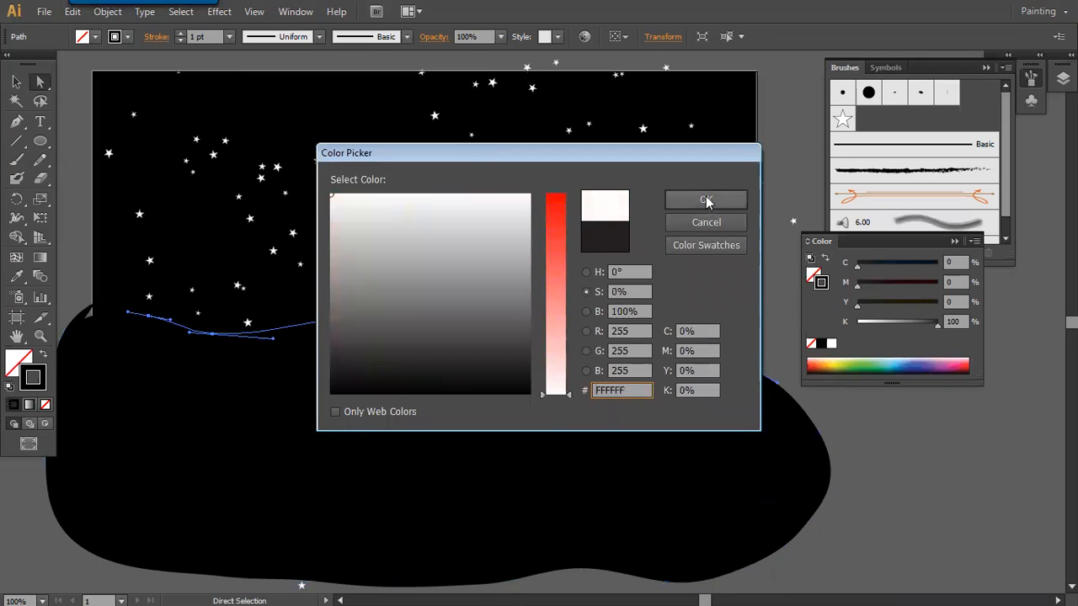
{"action": "left_click", "coordinate": [708, 201]}
{"action": "left_click", "coordinate": [16, 81]}
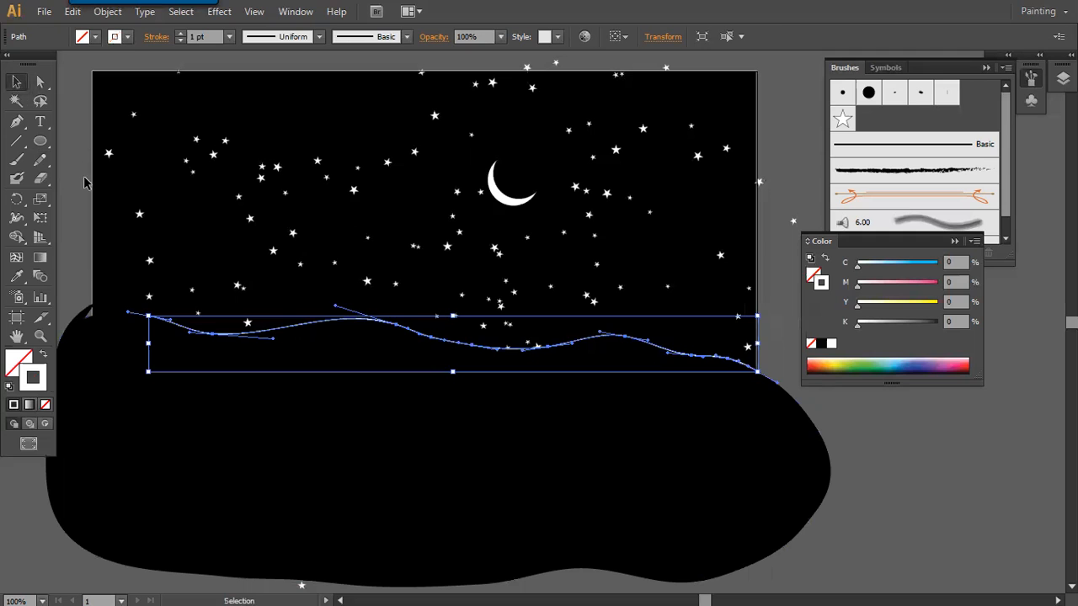
{"action": "left_click", "coordinate": [82, 144]}
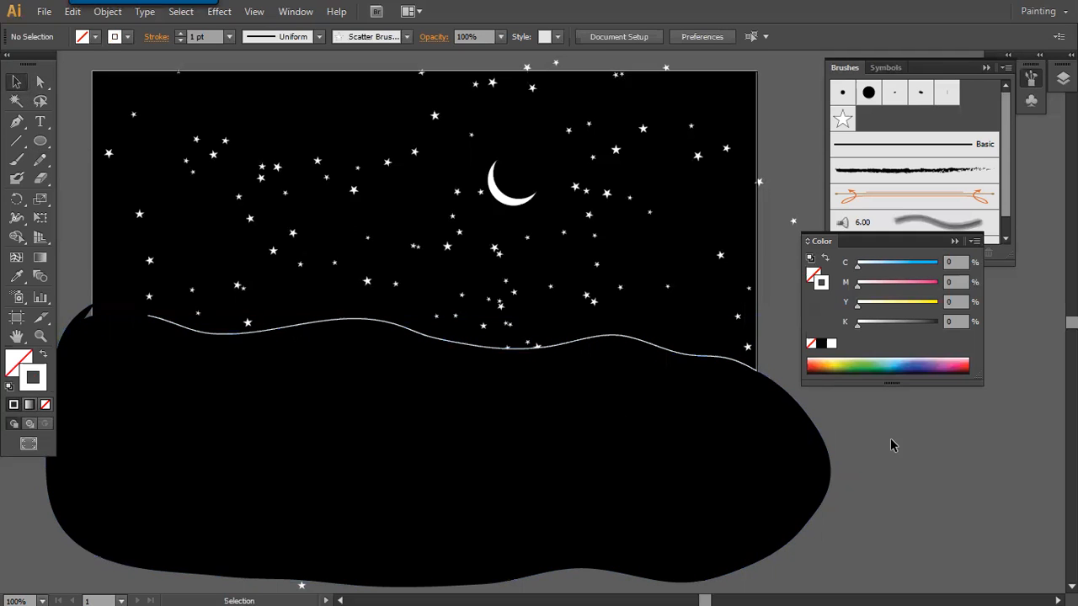
Step: Examine the starry scene with the hill outline in full screen at different magnifications, and return to the normal interface
{"action": "key", "text": "f"}
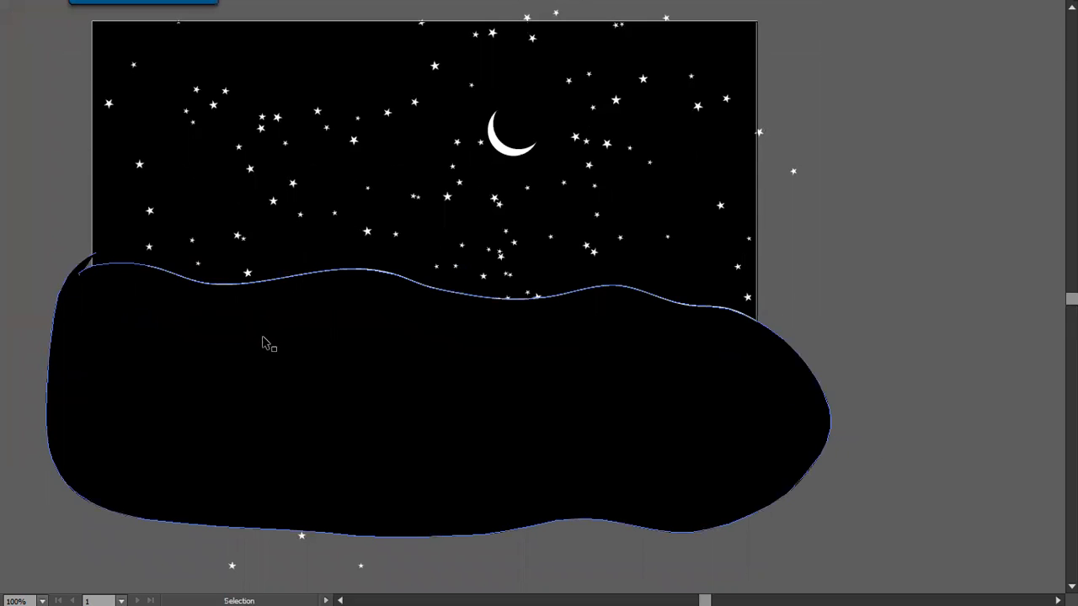
{"action": "left_click", "coordinate": [810, 355]}
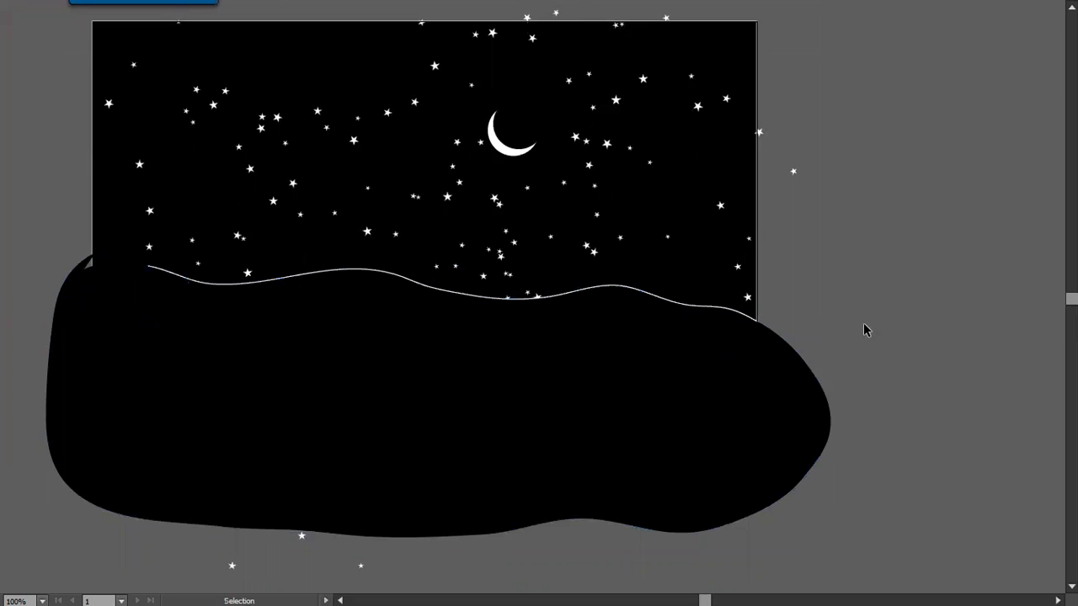
{"action": "key", "text": "ctrl+minus"}
{"action": "key", "text": "ctrl+plus"}
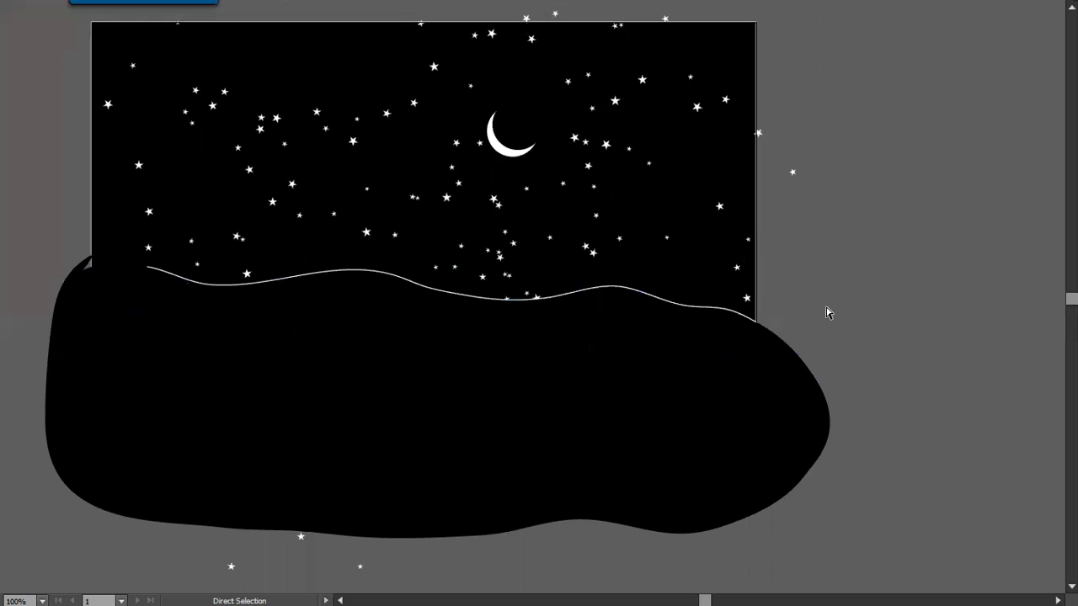
{"action": "key", "text": "ctrl+plus"}
{"action": "left_click_drag", "start_coordinate": [229, 310], "coordinate": [385, 421]}
{"action": "key", "text": "f"}
{"action": "key", "text": "f"}
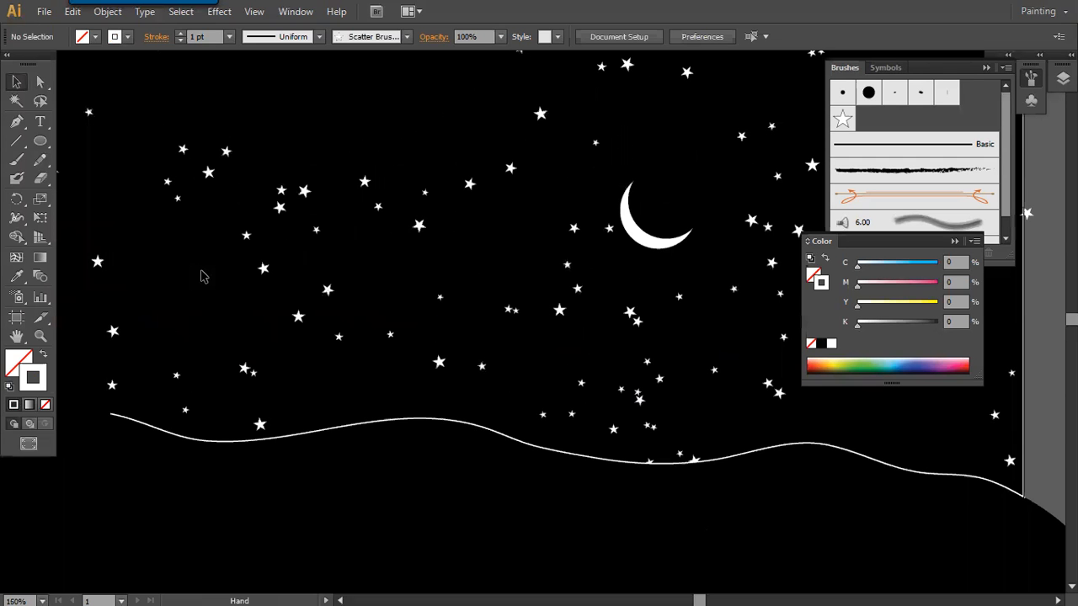
Step: Sketch a small bare tree with three branches in white outline on the hill, using the Pencil tool
{"action": "left_click", "coordinate": [42, 161]}
{"action": "mouse_move", "coordinate": [329, 445]}
{"action": "left_mouse_down"}
{"action": "mouse_move", "coordinate": [323, 369]}
{"action": "mouse_move", "coordinate": [295, 355]}
{"action": "mouse_move", "coordinate": [334, 357]}
{"action": "mouse_move", "coordinate": [328, 342]}
{"action": "mouse_move", "coordinate": [329, 370]}
{"action": "mouse_move", "coordinate": [338, 362]}
{"action": "mouse_move", "coordinate": [328, 452]}
{"action": "left_mouse_up"}
{"action": "key", "text": "v"}
{"action": "left_click", "coordinate": [347, 494]}
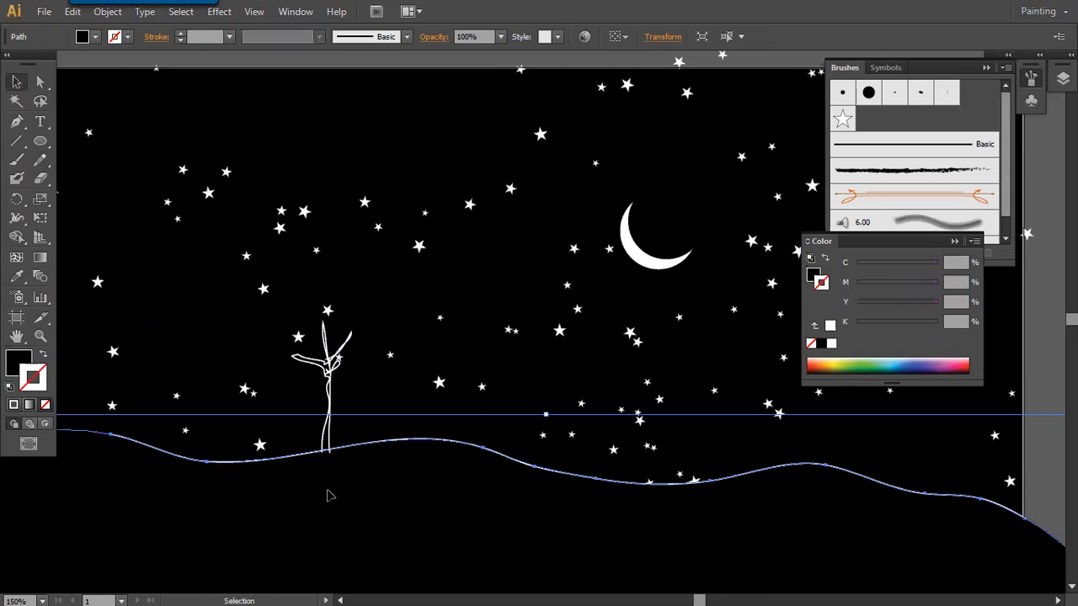
{"action": "key", "text": "a"}
{"action": "key", "text": "ctrl+minus"}
{"action": "key", "text": "ctrl+minus"}
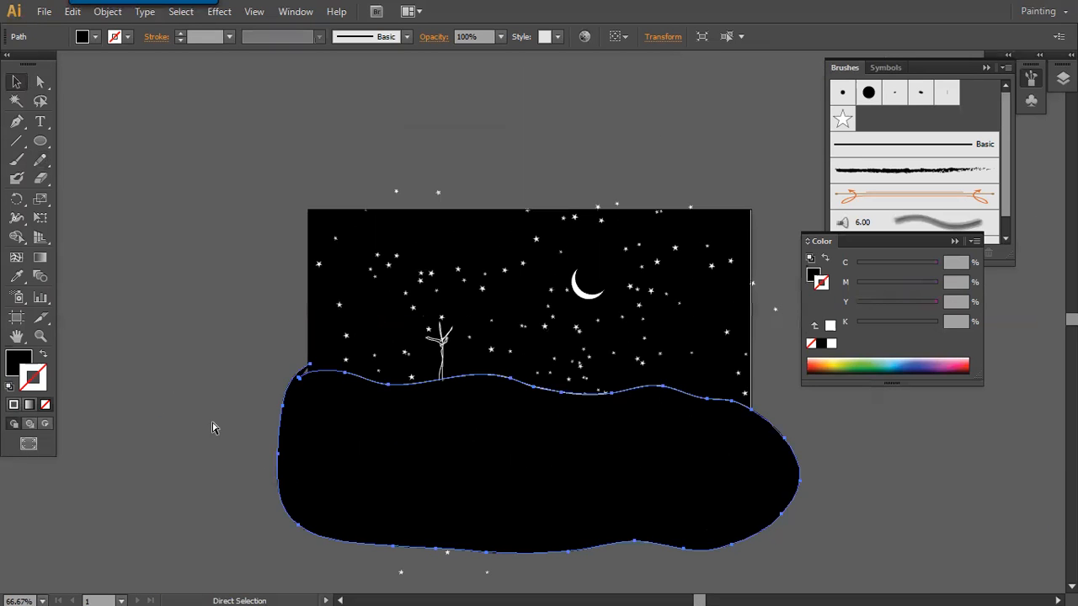
{"action": "left_click", "coordinate": [214, 424]}
{"action": "key", "text": "ctrl+equal"}
{"action": "key", "text": "ctrl+equal"}
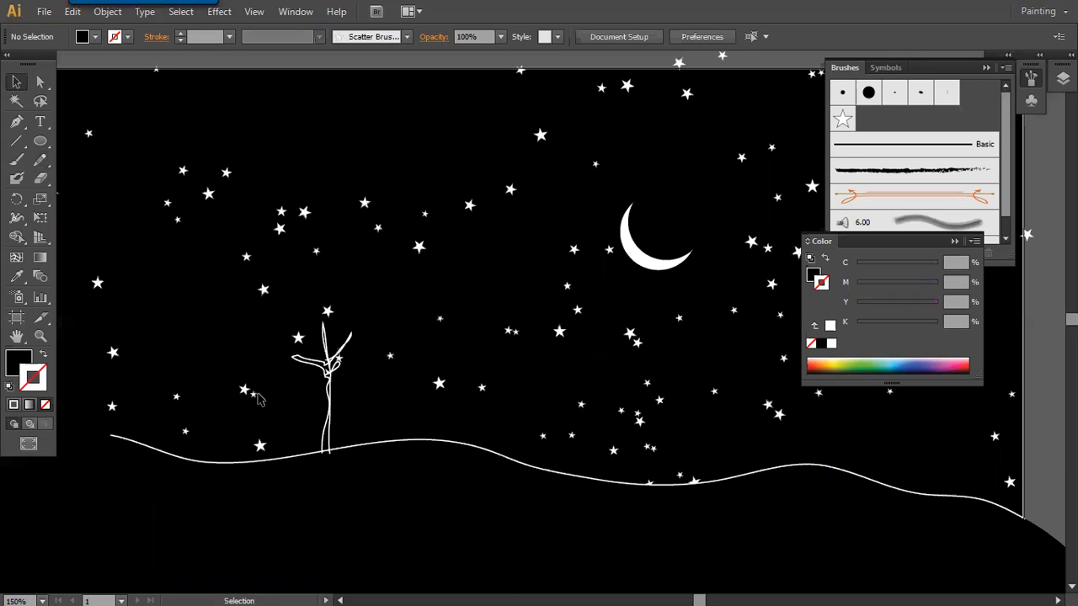
Step: Sketch tufts of grass beside the tree along the hill line, and give them a white stroke with no fill
{"action": "left_click", "coordinate": [39, 160]}
{"action": "left_click_drag", "start_coordinate": [344, 447], "coordinate": [437, 440]}
{"action": "key", "text": "v"}
{"action": "left_click", "coordinate": [407, 412]}
{"action": "left_click", "coordinate": [350, 444]}
{"action": "left_click", "coordinate": [358, 451], "text": "shift"}
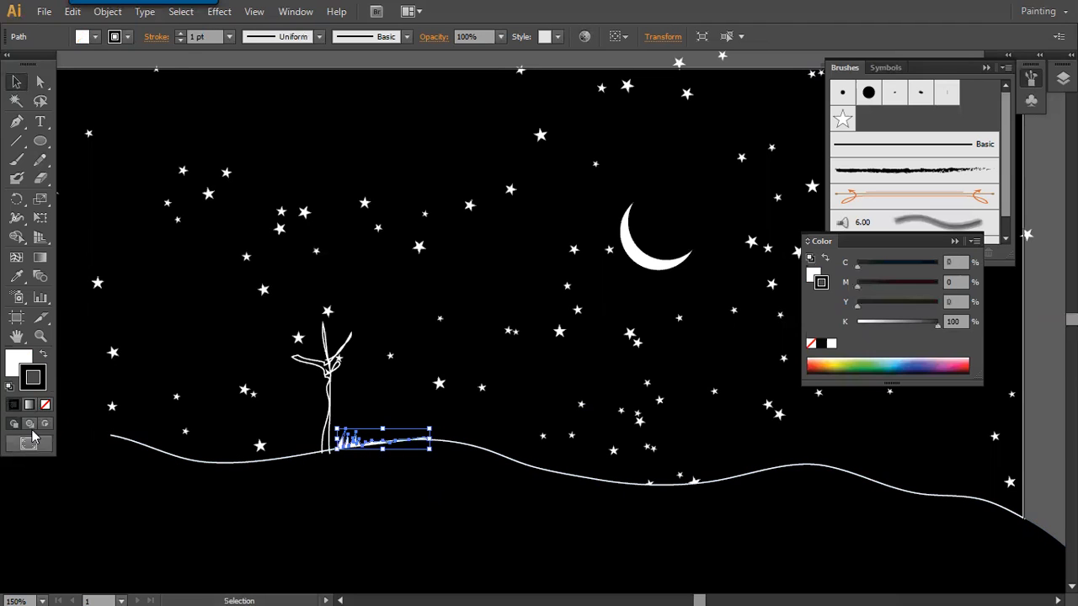
{"action": "left_click", "coordinate": [43, 356]}
{"action": "left_click", "coordinate": [18, 364]}
{"action": "left_click", "coordinate": [45, 405]}
{"action": "left_click", "coordinate": [117, 495]}
Step: Shift the black circle over the moon slightly to make the crescent thinner
{"action": "key", "text": "f"}
{"action": "key", "text": "a"}
{"action": "key", "text": "ctrl+equal"}
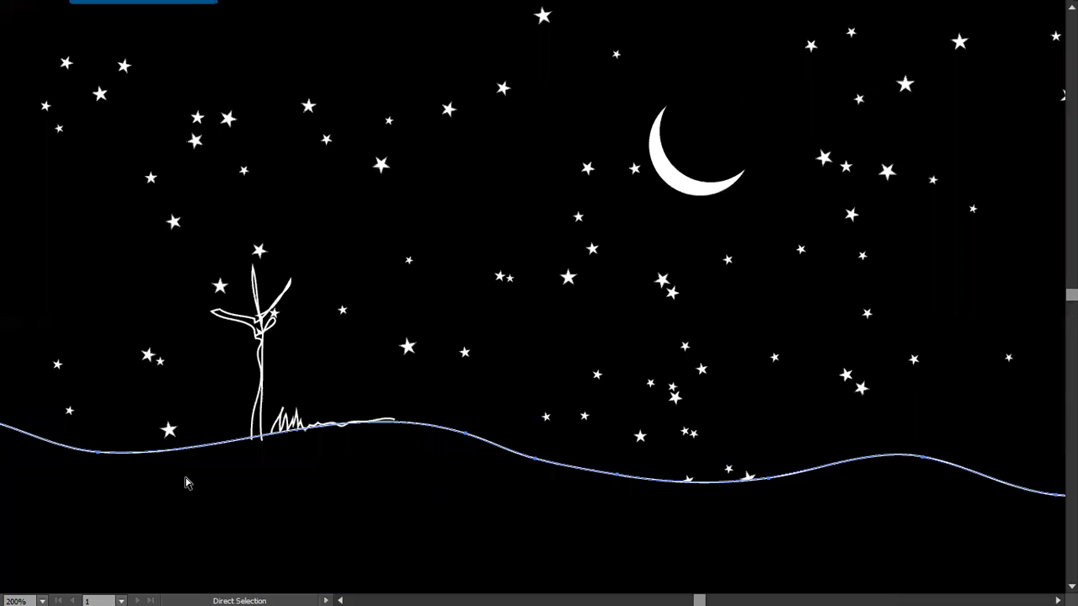
{"action": "key", "text": "ctrl+equal"}
{"action": "key", "text": "space"}
{"action": "left_click_drag", "start_coordinate": [278, 307], "coordinate": [227, 404]}
{"action": "left_click_drag", "start_coordinate": [324, 343], "coordinate": [190, 405]}
{"action": "left_click_drag", "start_coordinate": [267, 383], "coordinate": [200, 394]}
{"action": "key", "text": "v"}
{"action": "left_click", "coordinate": [477, 287]}
{"action": "mouse_move", "coordinate": [478, 291]}
{"action": "left_mouse_down"}
{"action": "mouse_move", "coordinate": [462, 306]}
{"action": "mouse_move", "coordinate": [547, 227]}
{"action": "mouse_move", "coordinate": [611, 225]}
{"action": "mouse_move", "coordinate": [510, 264]}
{"action": "mouse_move", "coordinate": [508, 291]}
{"action": "mouse_move", "coordinate": [488, 286]}
{"action": "left_mouse_up"}
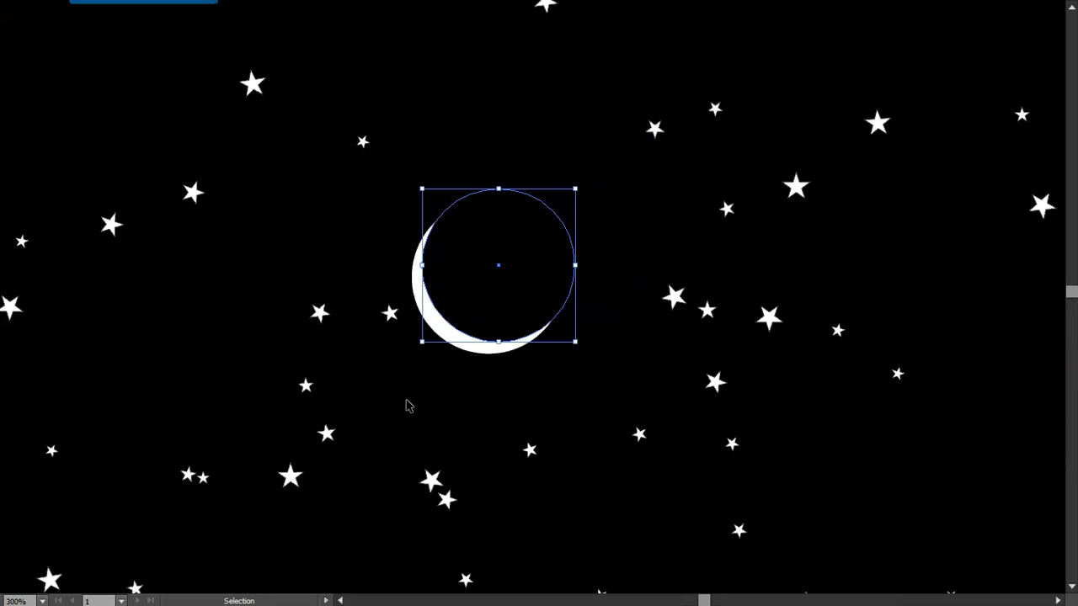
Step: Examine the whole night scene zoomed out, and check the other open document before returning to this one
{"action": "key", "text": "a"}
{"action": "left_click", "coordinate": [406, 395]}
{"action": "key", "text": "ctrl+minus"}
{"action": "key", "text": "v"}
{"action": "key", "text": "ctrl+minus"}
{"action": "key", "text": "ctrl+minus"}
{"action": "key", "text": "ctrl+minus"}
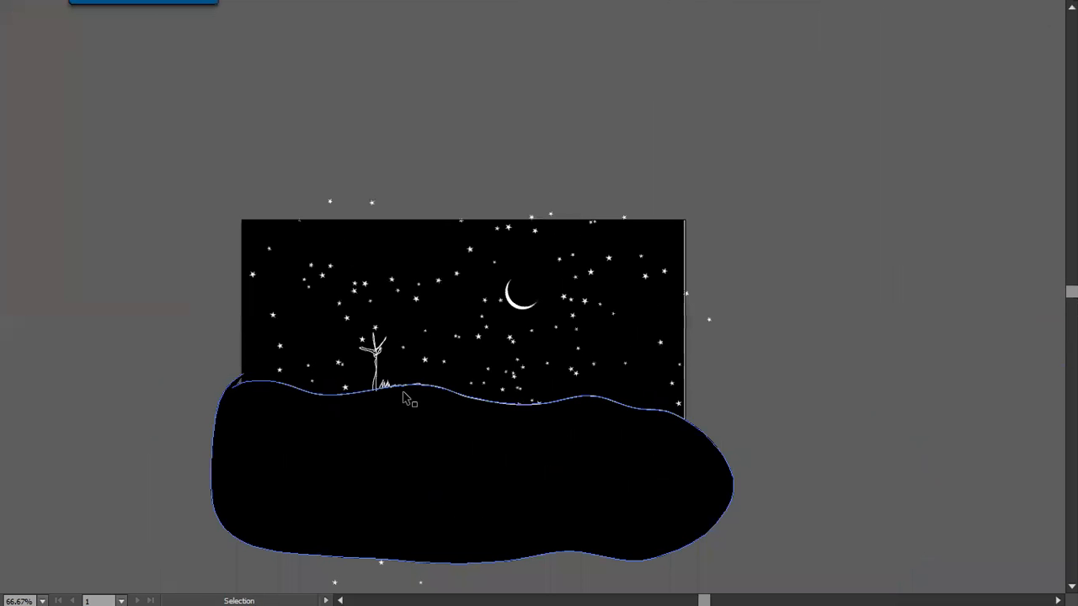
{"action": "key", "text": "f"}
{"action": "key", "text": "f"}
{"action": "left_click_drag", "start_coordinate": [407, 378], "coordinate": [402, 313]}
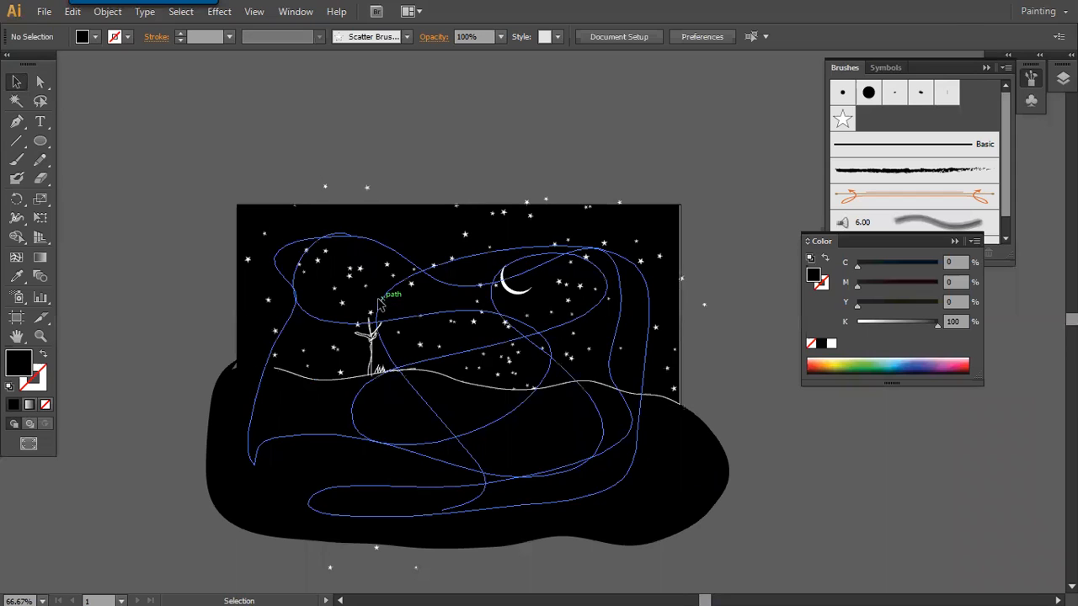
{"action": "key", "text": "f"}
{"action": "key", "text": "Tab"}
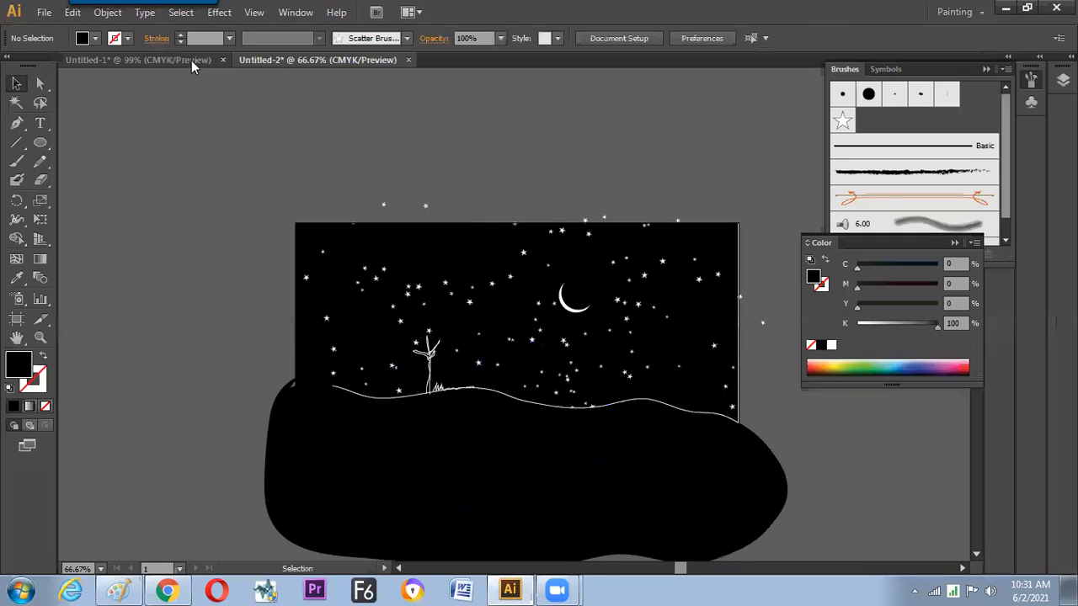
{"action": "left_click", "coordinate": [192, 59]}
{"action": "left_click", "coordinate": [296, 60]}
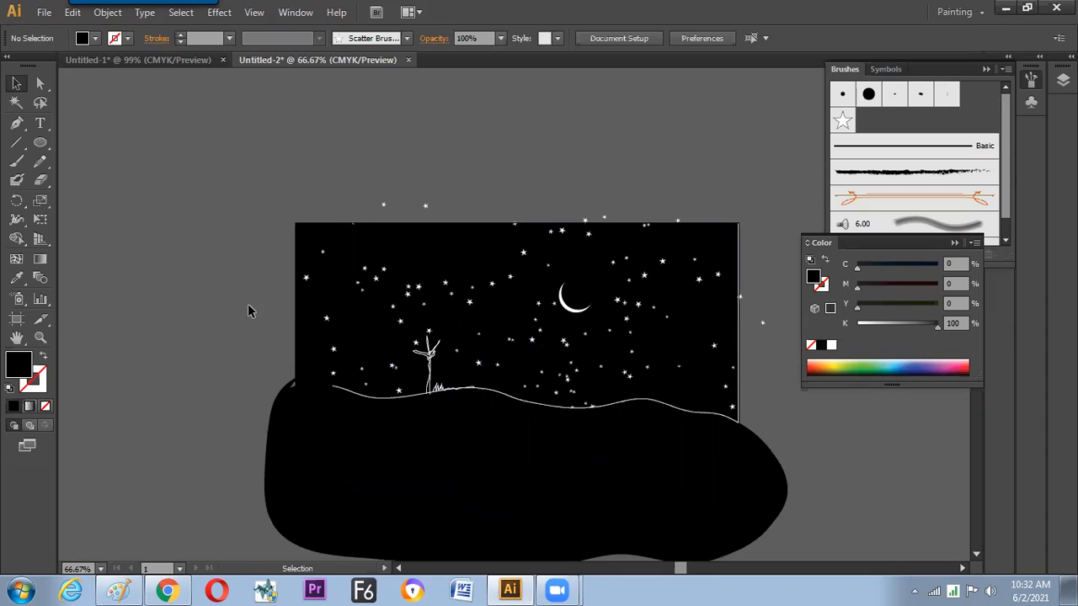
Step: Switch to Paint, draw a vertical divider beside the numbered list, and handwrite "Star in Sky" on its empty side
{"action": "left_click", "coordinate": [119, 590]}
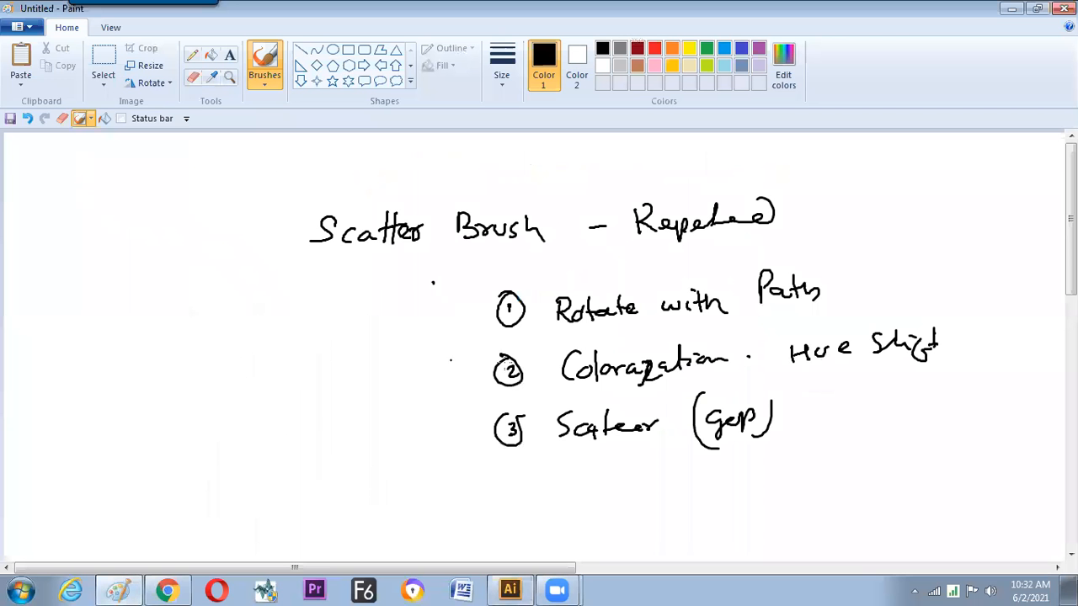
{"action": "left_click_drag", "start_coordinate": [383, 284], "coordinate": [378, 462]}
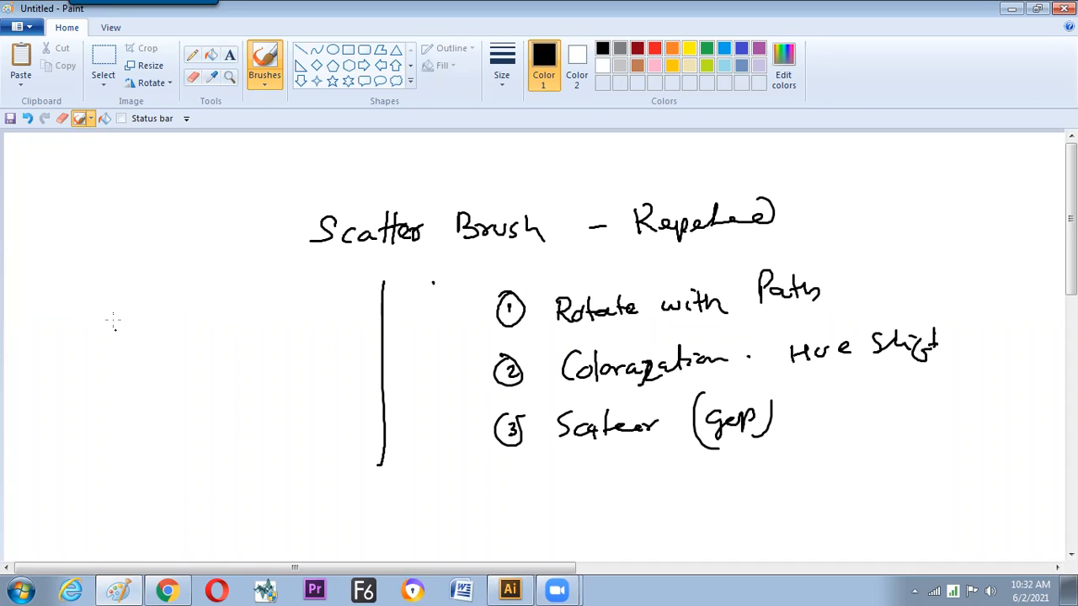
{"action": "mouse_move", "coordinate": [124, 322]}
{"action": "left_mouse_down"}
{"action": "mouse_move", "coordinate": [150, 328]}
{"action": "mouse_move", "coordinate": [231, 307]}
{"action": "mouse_move", "coordinate": [244, 320]}
{"action": "left_mouse_up"}
{"action": "left_click_drag", "start_coordinate": [247, 308], "coordinate": [254, 323]}
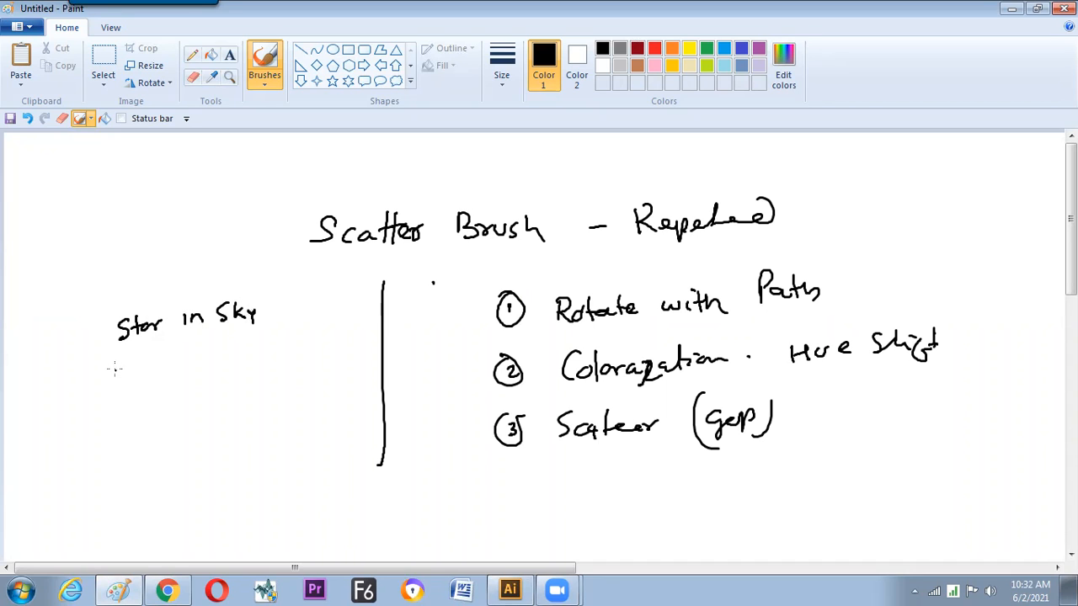
Step: Handwrite "Birds fly in group" and "flower in garden" under the first note, as dashed list items
{"action": "mouse_move", "coordinate": [118, 360]}
{"action": "left_mouse_down"}
{"action": "mouse_move", "coordinate": [131, 376]}
{"action": "mouse_move", "coordinate": [224, 357]}
{"action": "left_mouse_up"}
{"action": "mouse_move", "coordinate": [231, 345]}
{"action": "left_mouse_down"}
{"action": "mouse_move", "coordinate": [222, 365]}
{"action": "mouse_move", "coordinate": [264, 347]}
{"action": "left_mouse_up"}
{"action": "left_click_drag", "start_coordinate": [269, 340], "coordinate": [341, 318]}
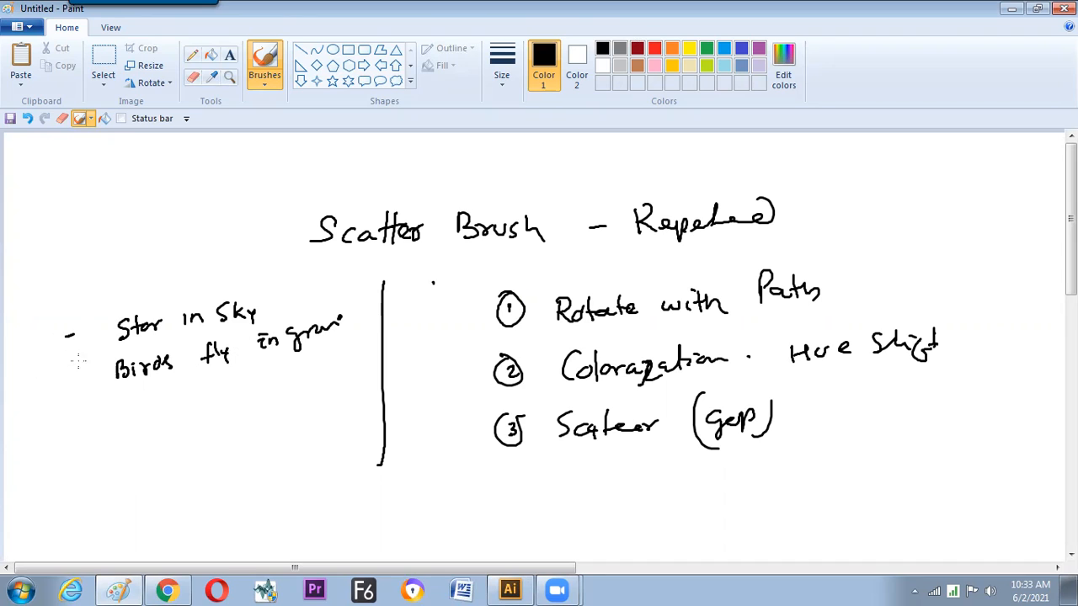
{"action": "left_click_drag", "start_coordinate": [125, 421], "coordinate": [123, 451]}
{"action": "mouse_move", "coordinate": [121, 438]}
{"action": "left_mouse_down"}
{"action": "mouse_move", "coordinate": [231, 414]}
{"action": "mouse_move", "coordinate": [330, 375]}
{"action": "left_mouse_up"}
{"action": "left_click", "coordinate": [344, 370]}
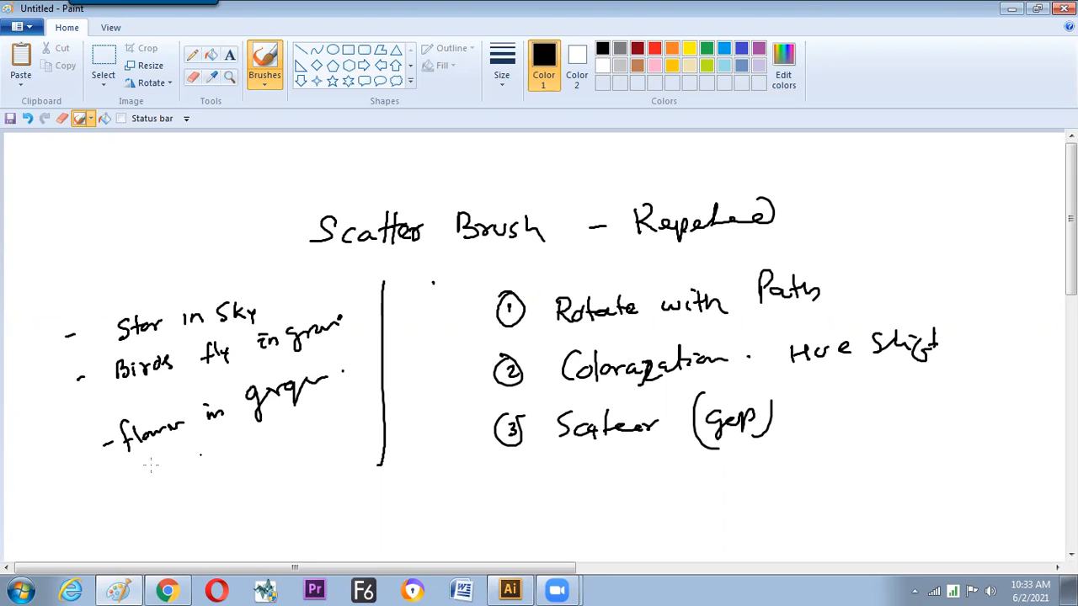
Step: Handwrite "Dust" and "Bubble" as two more items under the practice list, and underline "Bubble"
{"action": "left_click_drag", "start_coordinate": [124, 487], "coordinate": [131, 487]}
{"action": "mouse_move", "coordinate": [169, 470]}
{"action": "left_mouse_down"}
{"action": "mouse_move", "coordinate": [202, 455]}
{"action": "mouse_move", "coordinate": [221, 479]}
{"action": "left_mouse_up"}
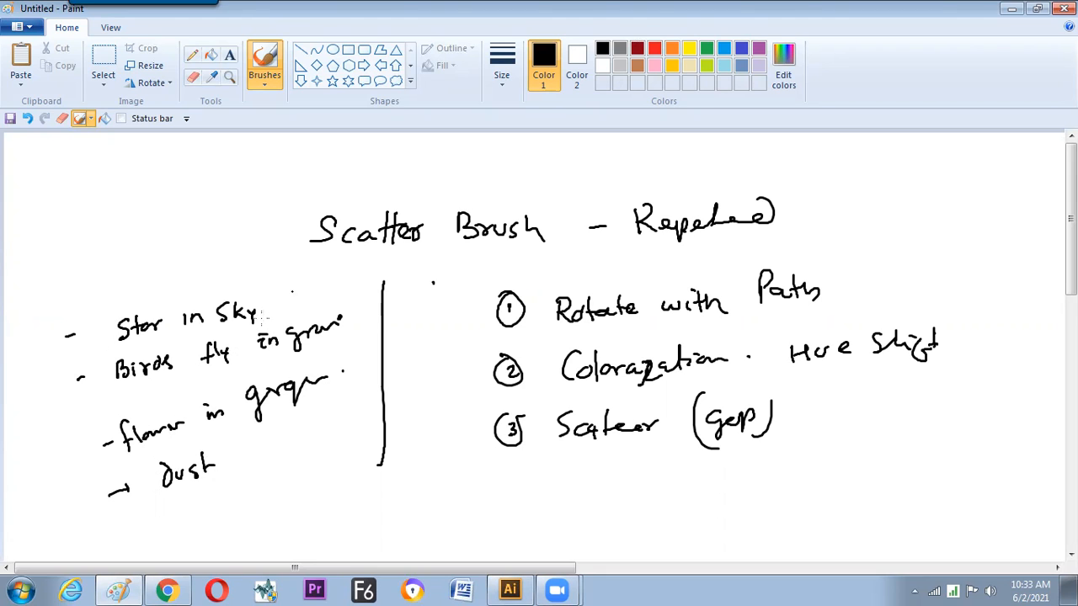
{"action": "mouse_move", "coordinate": [166, 522]}
{"action": "left_mouse_down"}
{"action": "mouse_move", "coordinate": [206, 505]}
{"action": "mouse_move", "coordinate": [207, 490]}
{"action": "mouse_move", "coordinate": [241, 485]}
{"action": "mouse_move", "coordinate": [175, 534]}
{"action": "left_mouse_up"}
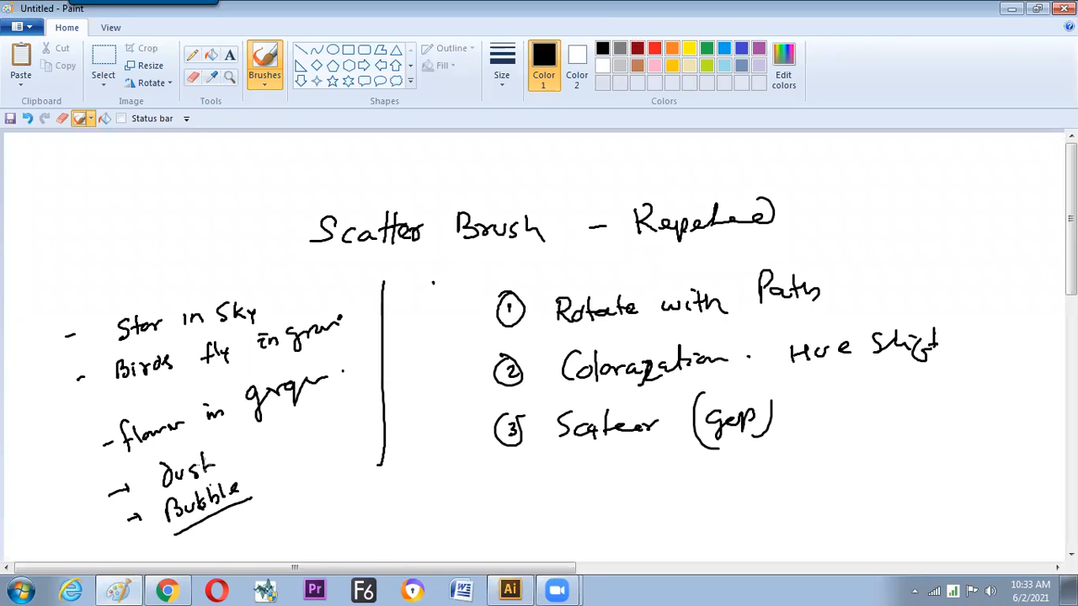
Step: Switch to Illustrator and create a new blank document with the default settings
{"action": "key", "text": "alt+Tab"}
{"action": "key", "text": "ctrl+n"}
{"action": "key", "text": "Return"}
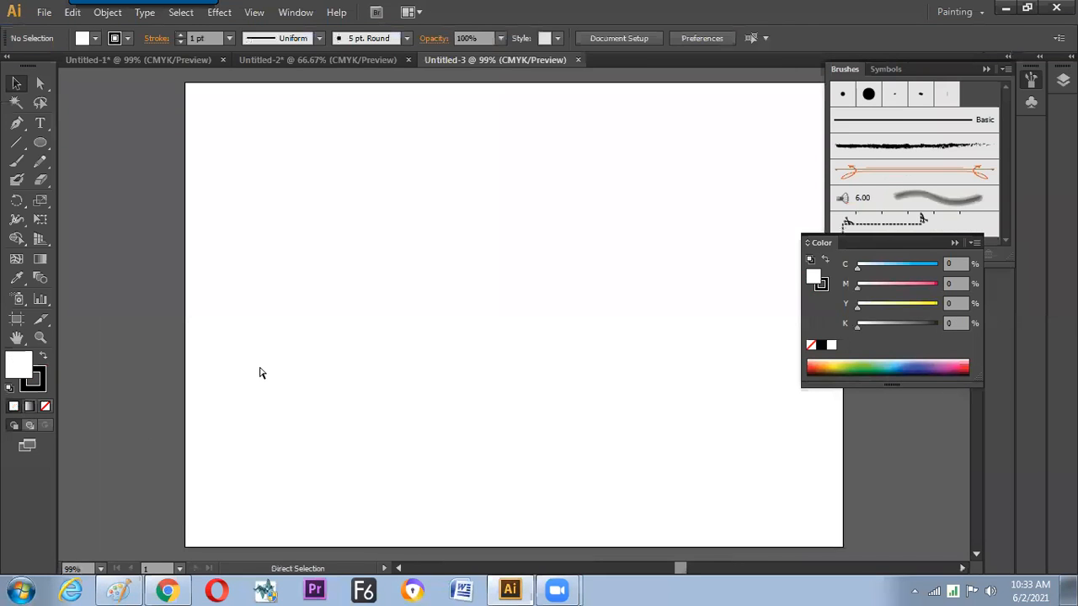
{"action": "key", "text": "ctrl+="}
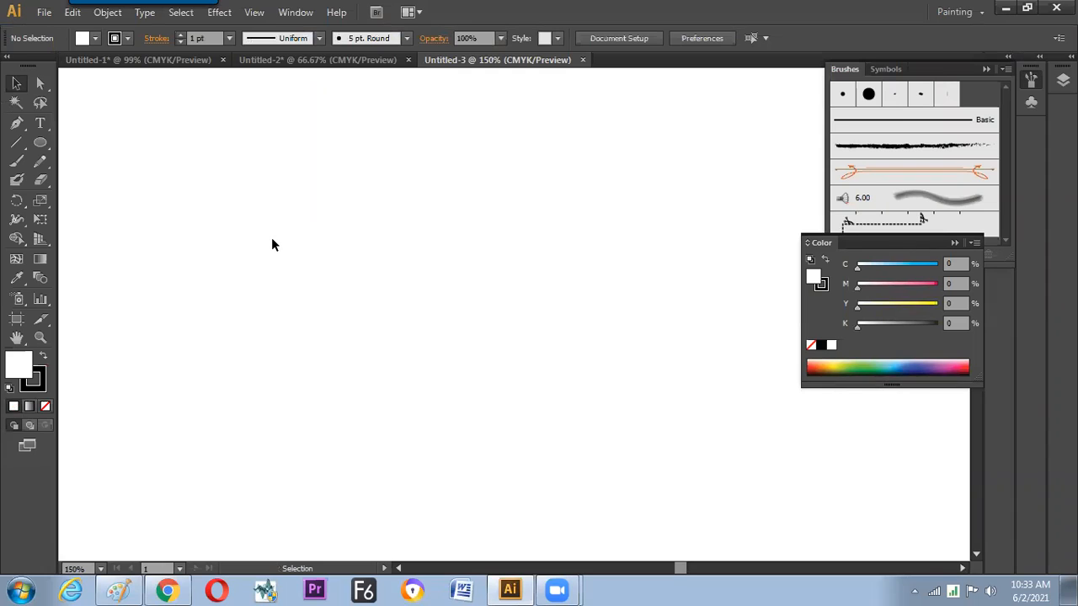
Step: Draw a small circle with a white fill and black outline on the blank artboard as the bubble's body
{"action": "left_click", "coordinate": [40, 142]}
{"action": "left_click_drag", "start_coordinate": [235, 283], "coordinate": [281, 325]}
{"action": "key", "text": "v"}
{"action": "left_click", "coordinate": [259, 311]}
{"action": "left_click", "coordinate": [259, 308]}
{"action": "left_click", "coordinate": [281, 325]}
Step: Draw a small flat ellipse inside the circle near its upper edge as a highlight, and select both shapes
{"action": "left_click", "coordinate": [40, 142]}
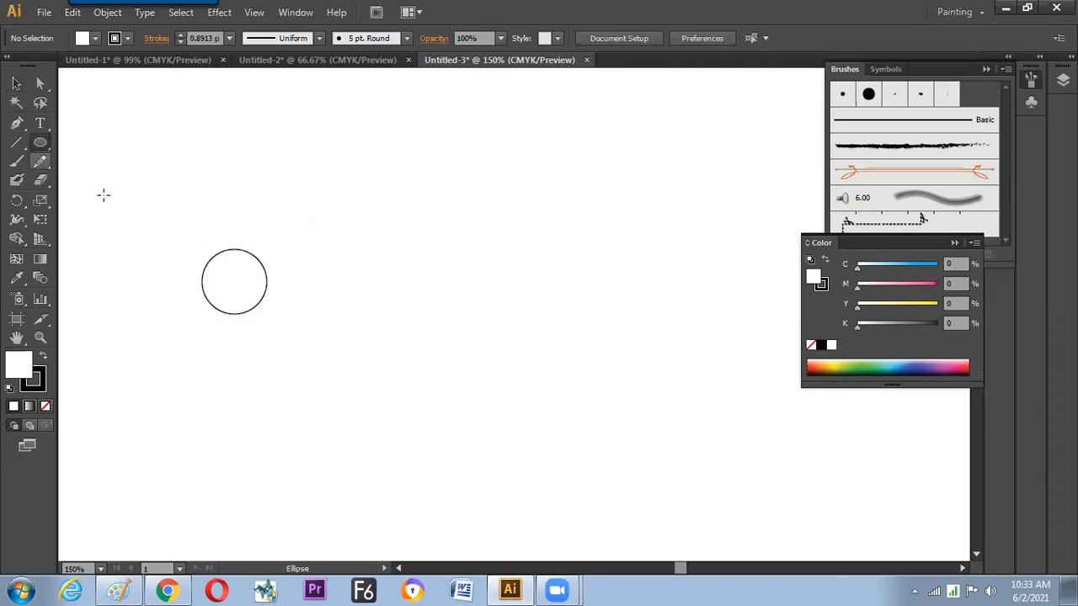
{"action": "left_click_drag", "start_coordinate": [226, 262], "coordinate": [194, 349]}
{"action": "key", "text": "v"}
{"action": "left_click", "coordinate": [302, 269]}
{"action": "left_click", "coordinate": [240, 268]}
{"action": "left_click", "coordinate": [271, 238]}
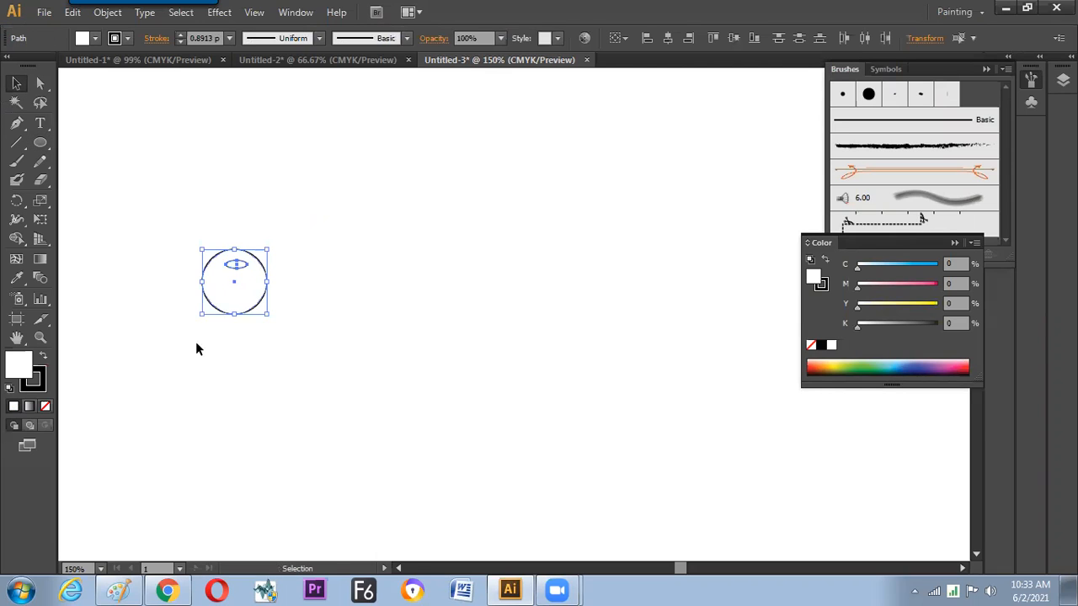
Step: Create a new scatter brush from the circle and its highlight, keeping the default brush options
{"action": "left_click", "coordinate": [296, 272]}
{"action": "left_click", "coordinate": [240, 272]}
{"action": "left_click_drag", "start_coordinate": [242, 268], "coordinate": [913, 143]}
{"action": "left_click", "coordinate": [524, 430]}
{"action": "left_click", "coordinate": [631, 478]}
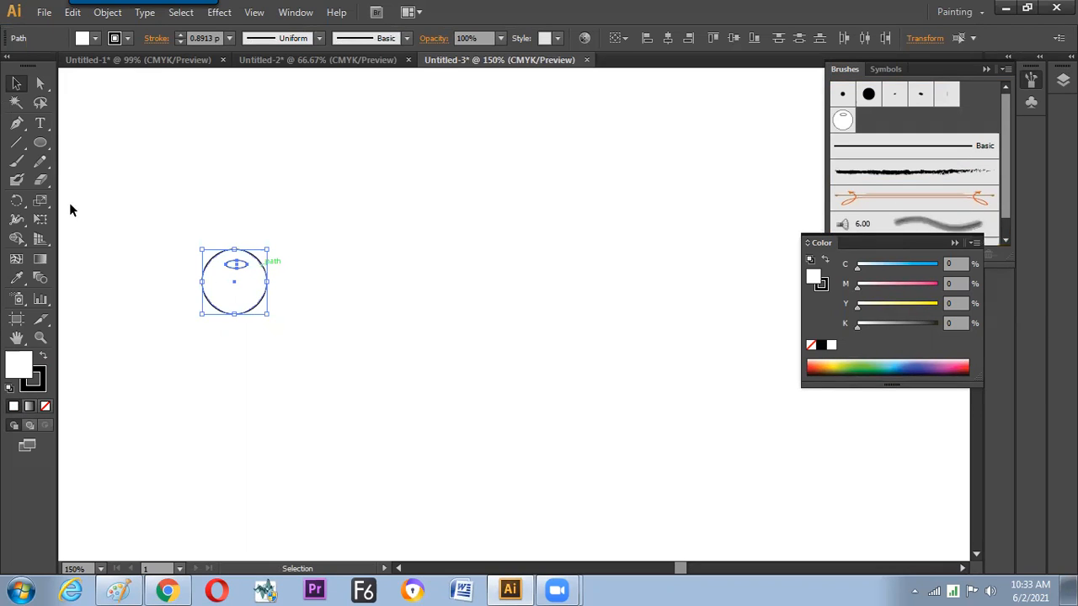
Step: Paint a wavy test stroke above the bubble with the new scatter brush, shift it slightly, and delete it
{"action": "left_click", "coordinate": [20, 165]}
{"action": "left_click_drag", "start_coordinate": [734, 226], "coordinate": [234, 184]}
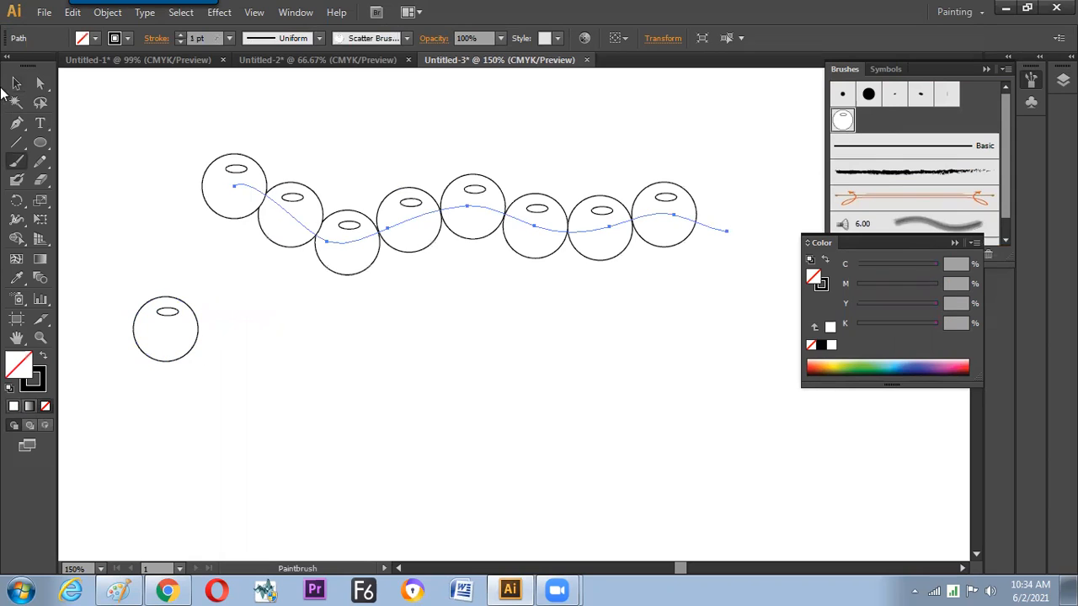
{"action": "key", "text": "v"}
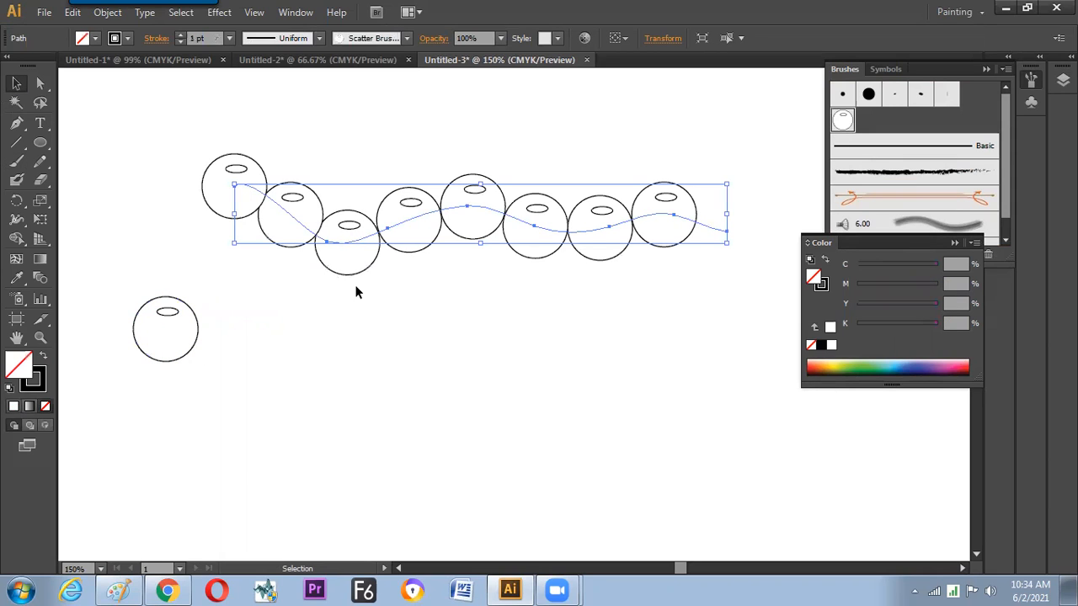
{"action": "left_click_drag", "start_coordinate": [379, 256], "coordinate": [351, 287]}
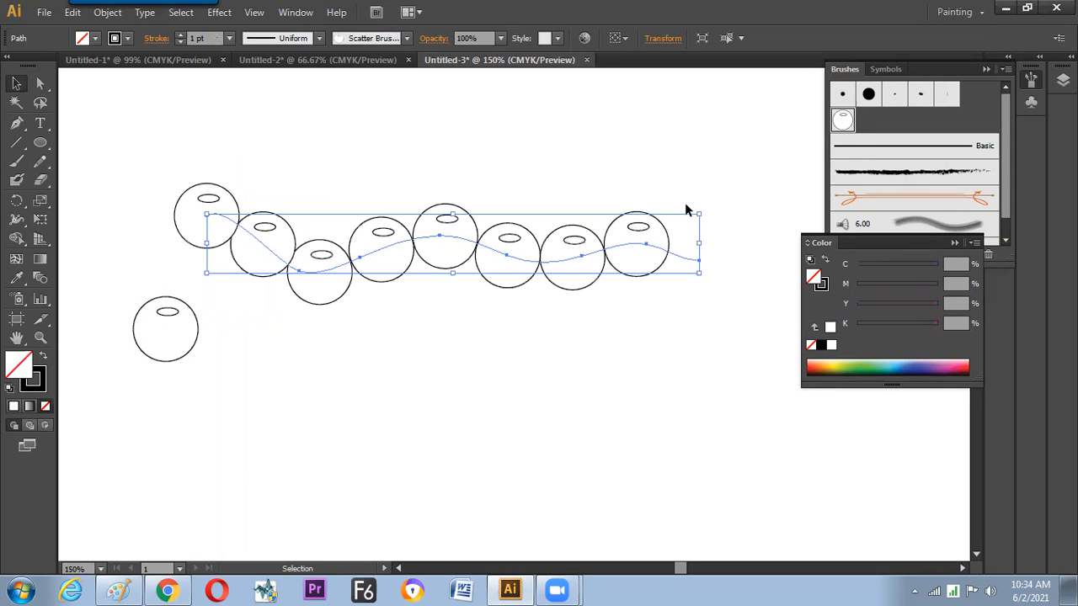
{"action": "key", "text": "Delete"}
Step: Paint one dense back-and-forth stroke with the bubble brush above the original bubble
{"action": "key", "text": "b"}
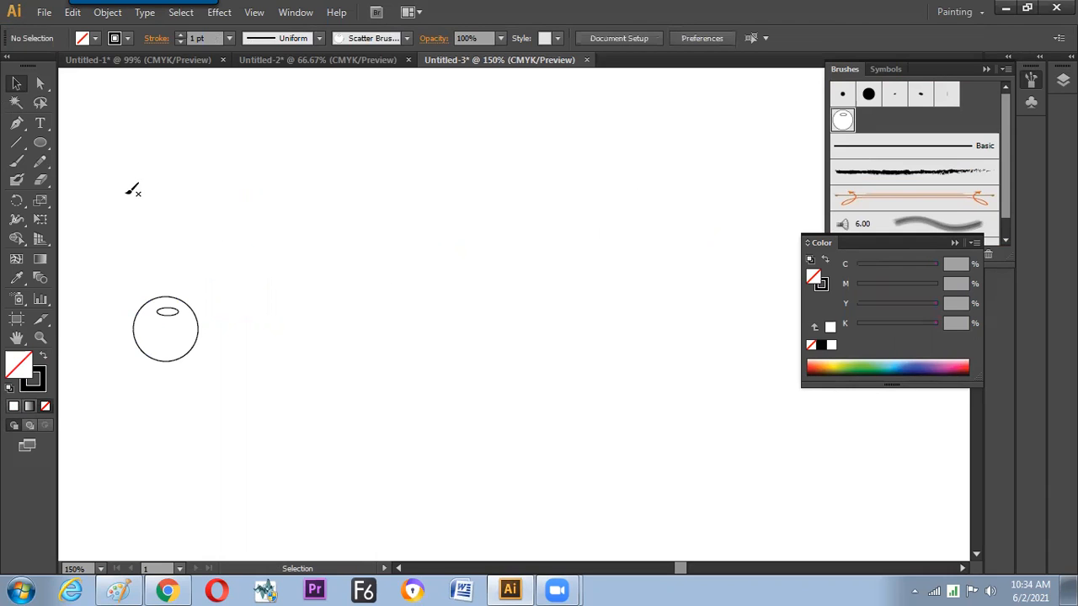
{"action": "mouse_move", "coordinate": [390, 208]}
{"action": "left_mouse_down"}
{"action": "mouse_move", "coordinate": [545, 191]}
{"action": "mouse_move", "coordinate": [261, 234]}
{"action": "mouse_move", "coordinate": [188, 232]}
{"action": "mouse_move", "coordinate": [510, 214]}
{"action": "mouse_move", "coordinate": [717, 220]}
{"action": "left_mouse_up"}
{"action": "left_click", "coordinate": [16, 83]}
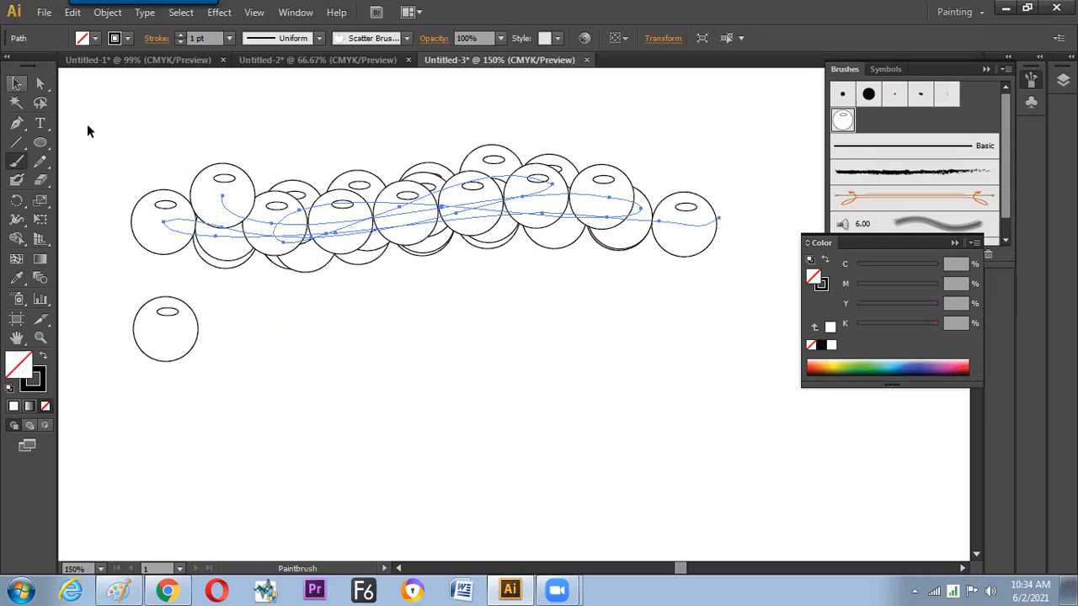
Step: Open the bubble brush's options and make its size random, from 22% to 34%
{"action": "double_click", "coordinate": [842, 121]}
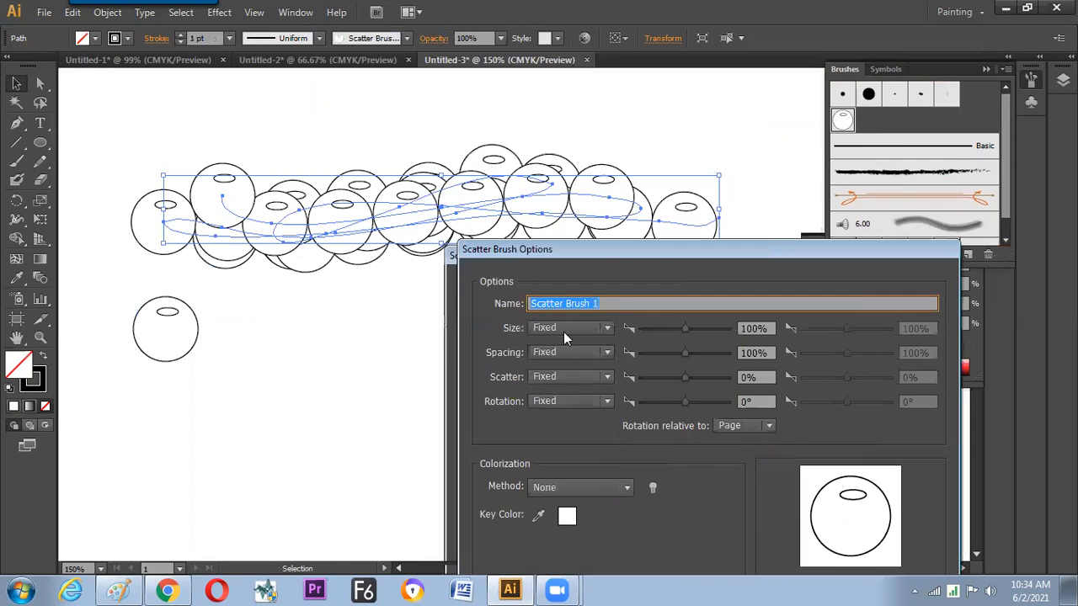
{"action": "left_click", "coordinate": [564, 328]}
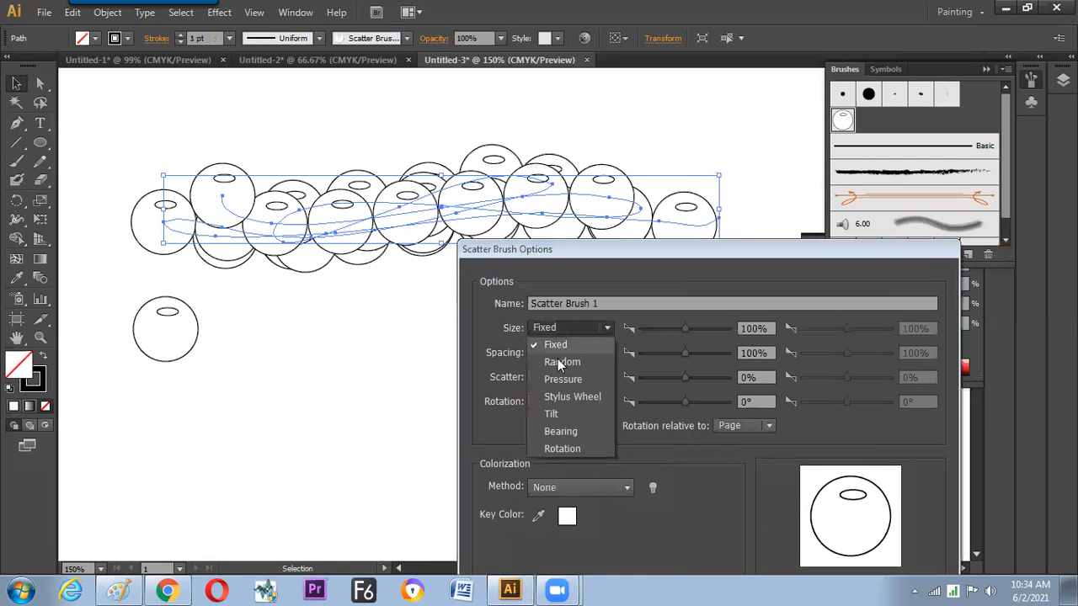
{"action": "left_click", "coordinate": [558, 361]}
{"action": "left_click_drag", "start_coordinate": [684, 329], "coordinate": [646, 328]}
{"action": "left_click_drag", "start_coordinate": [843, 335], "coordinate": [815, 331]}
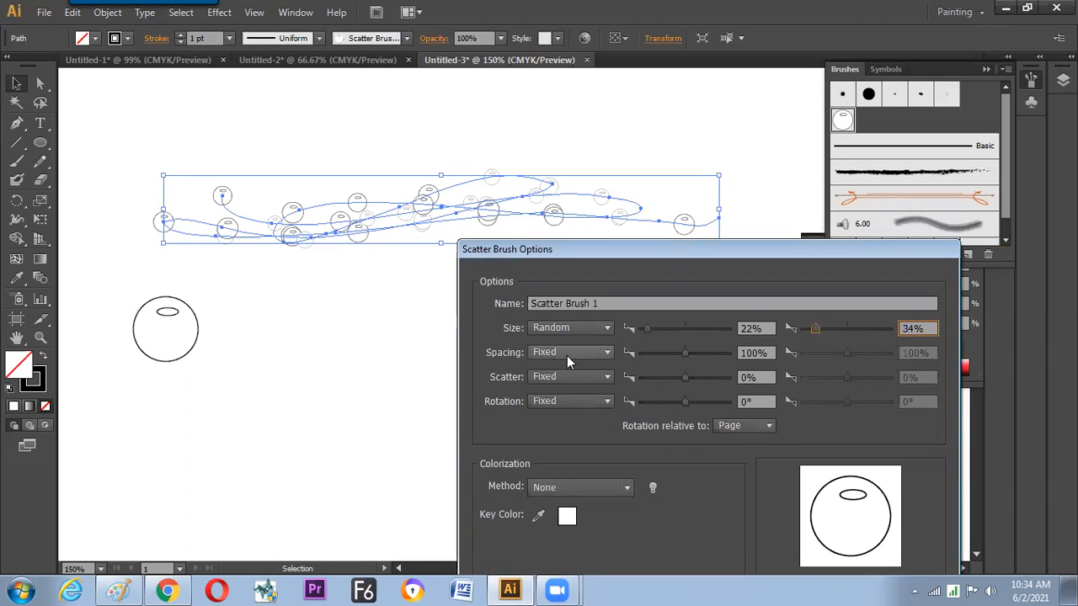
Step: Make the bubble brush's spacing random, from 34% to 79%
{"action": "left_click", "coordinate": [589, 353]}
{"action": "left_click", "coordinate": [571, 386]}
{"action": "left_click_drag", "start_coordinate": [676, 352], "coordinate": [655, 354]}
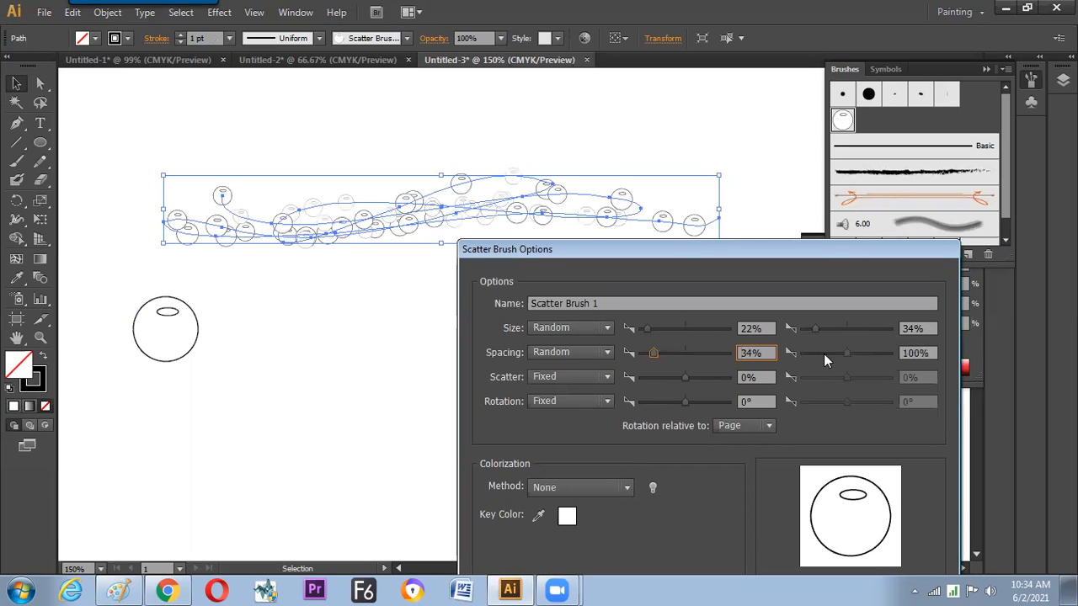
{"action": "left_click_drag", "start_coordinate": [848, 352], "coordinate": [838, 353]}
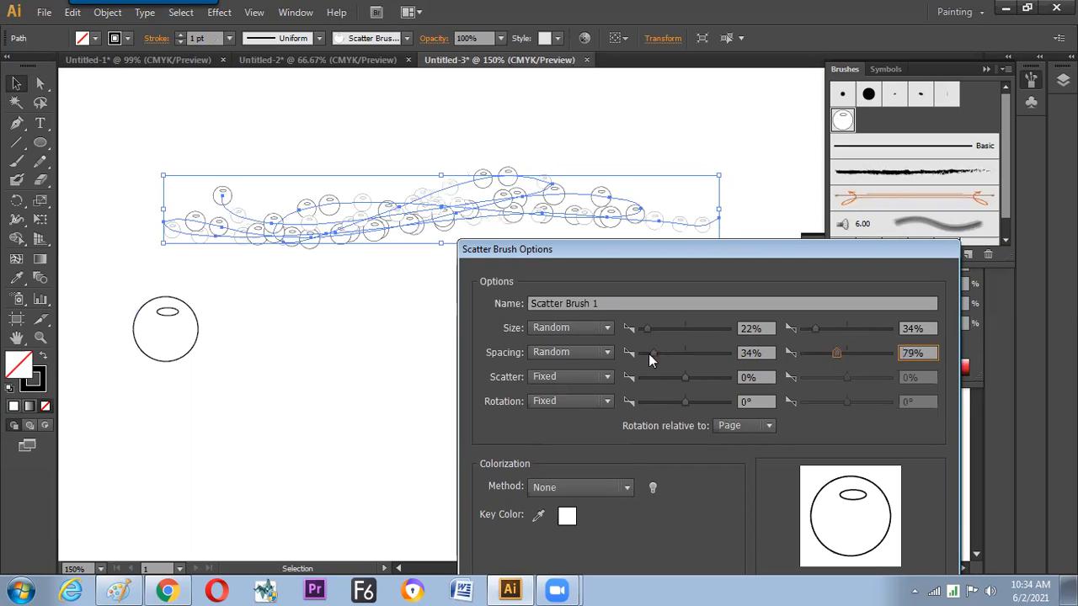
Step: Make the bubble brush's scatter random, with values of 129% and 1%
{"action": "left_click", "coordinate": [568, 383]}
{"action": "left_click", "coordinate": [558, 409]}
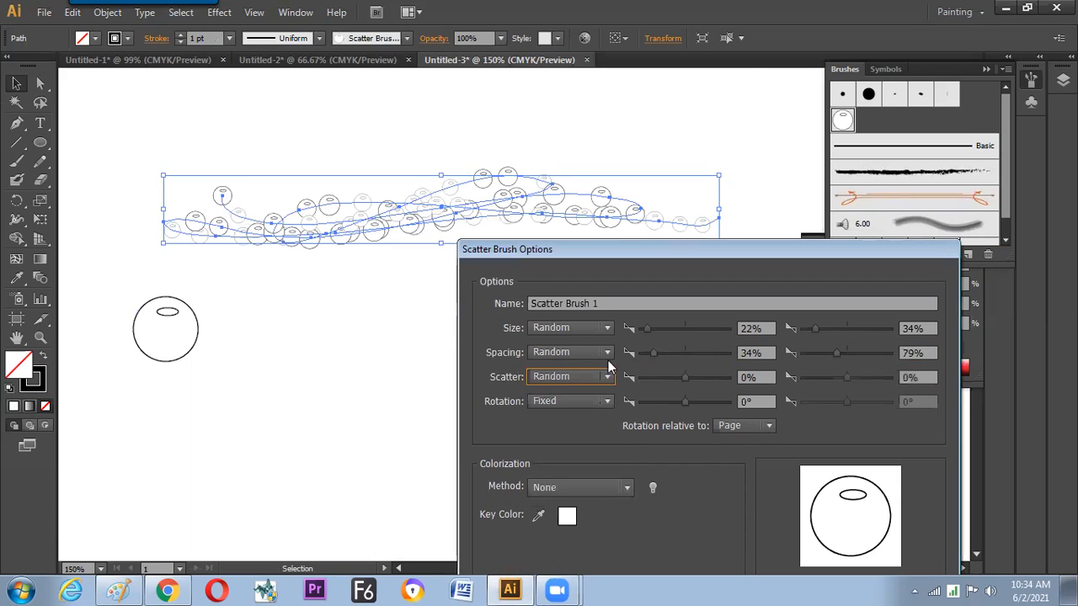
{"action": "left_click_drag", "start_coordinate": [685, 377], "coordinate": [695, 377]}
{"action": "left_click", "coordinate": [693, 378]}
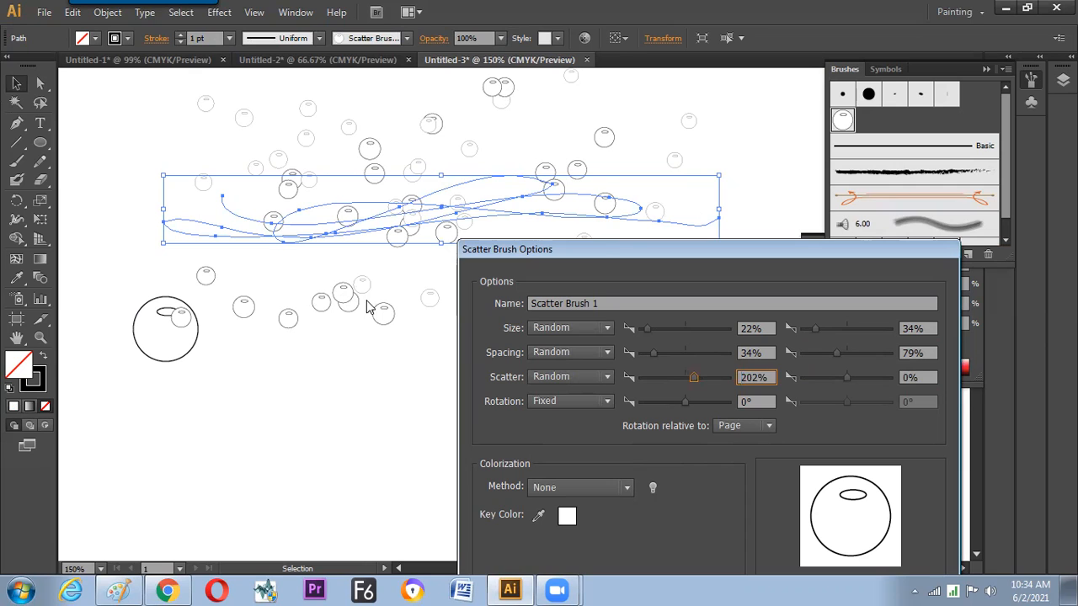
{"action": "left_click", "coordinate": [690, 378]}
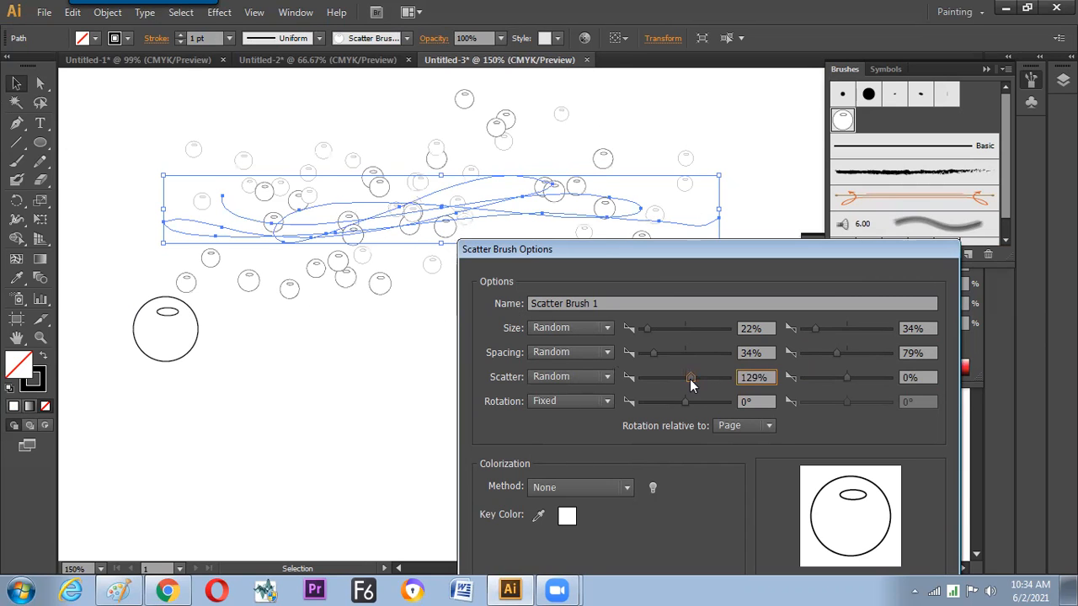
{"action": "left_click_drag", "start_coordinate": [848, 377], "coordinate": [849, 377]}
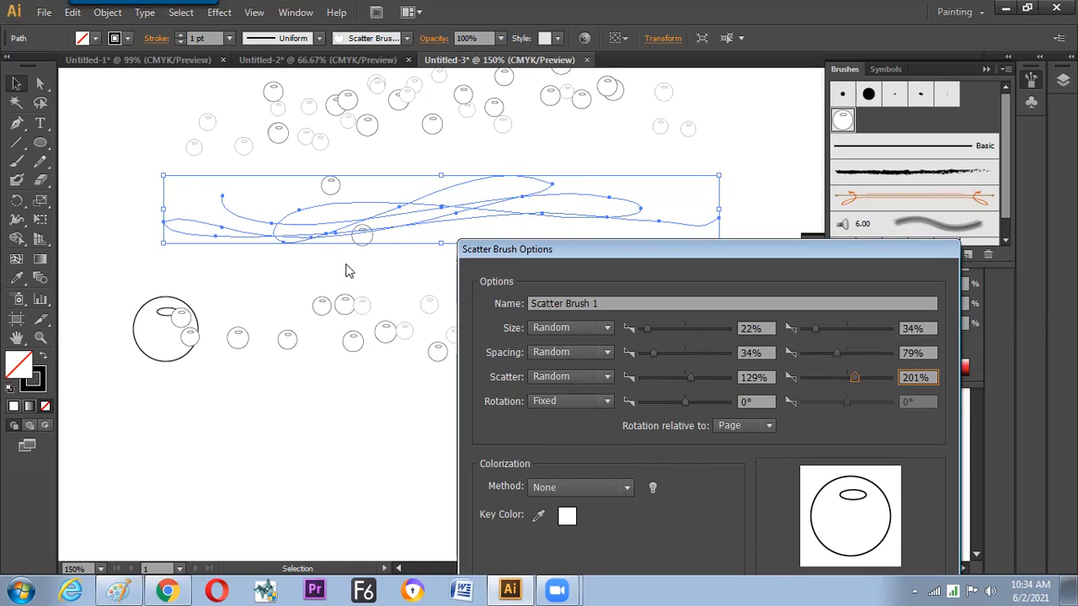
{"action": "key", "text": "Delete"}
{"action": "left_click", "coordinate": [292, 203]}
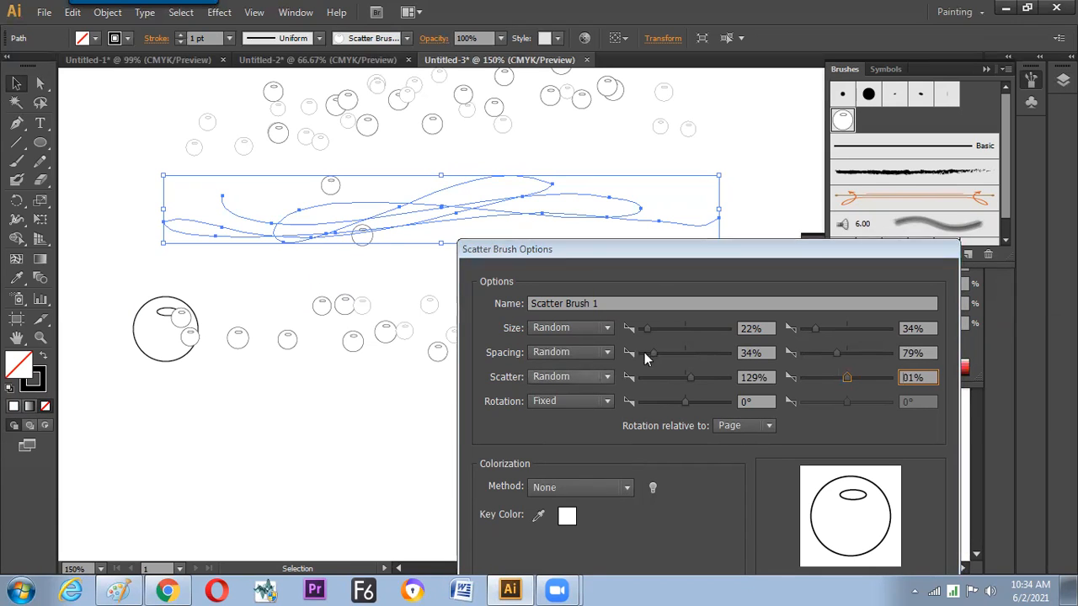
Step: Make the bubble brush's rotation random from -60° to 26°, and apply the changed options to the existing strokes
{"action": "left_click_drag", "start_coordinate": [656, 250], "coordinate": [634, 134]}
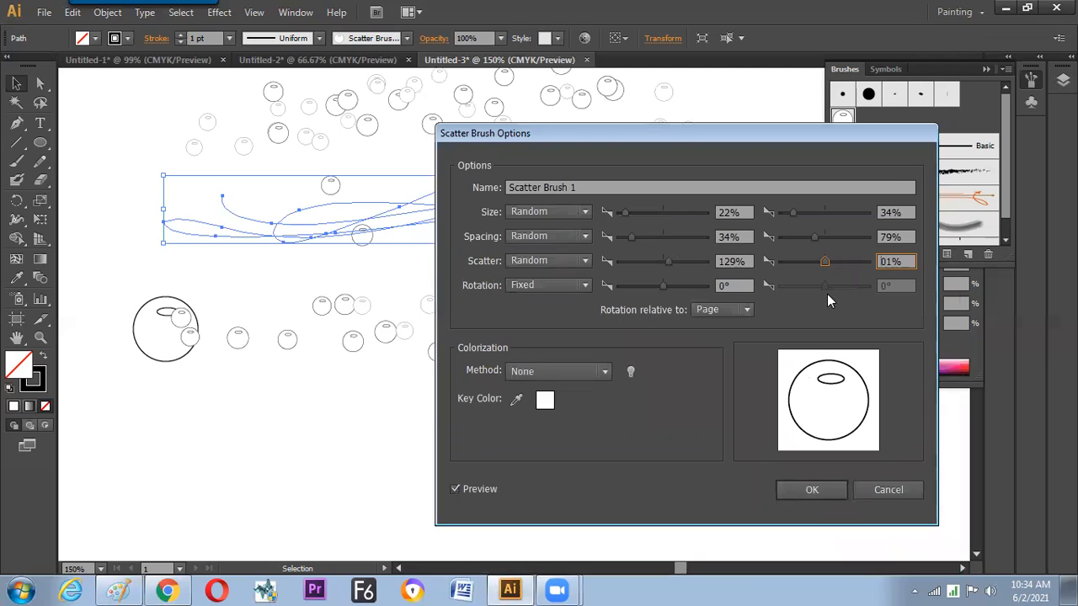
{"action": "left_click", "coordinate": [558, 285]}
{"action": "left_click", "coordinate": [541, 315]}
{"action": "mouse_move", "coordinate": [657, 288]}
{"action": "left_mouse_down"}
{"action": "mouse_move", "coordinate": [639, 285]}
{"action": "mouse_move", "coordinate": [649, 286]}
{"action": "left_mouse_up"}
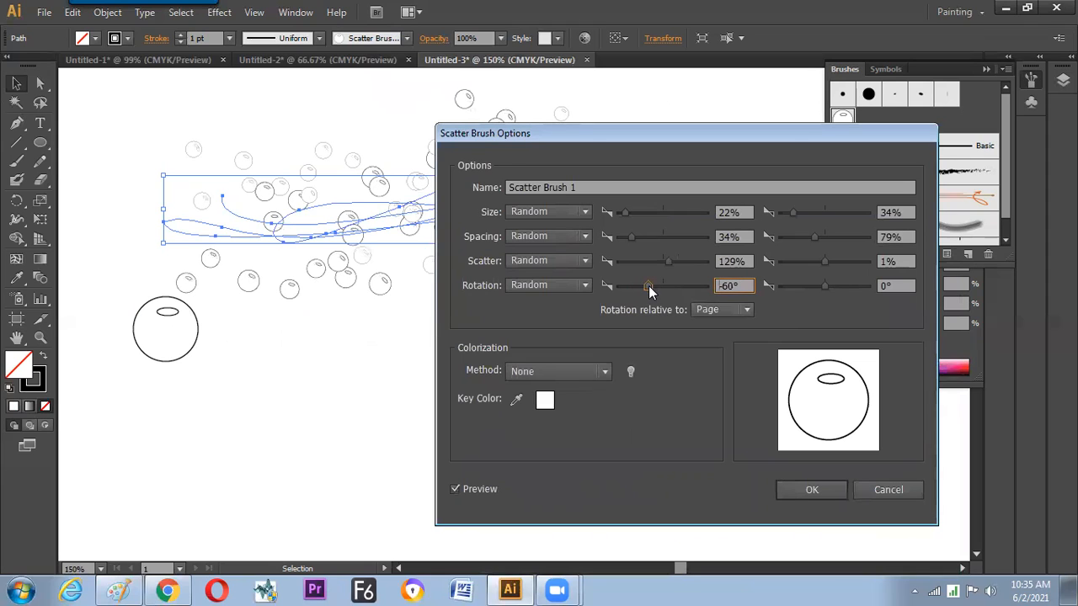
{"action": "mouse_move", "coordinate": [827, 285]}
{"action": "left_mouse_down"}
{"action": "mouse_move", "coordinate": [818, 288]}
{"action": "mouse_move", "coordinate": [832, 287]}
{"action": "left_mouse_up"}
{"action": "left_click", "coordinate": [827, 488]}
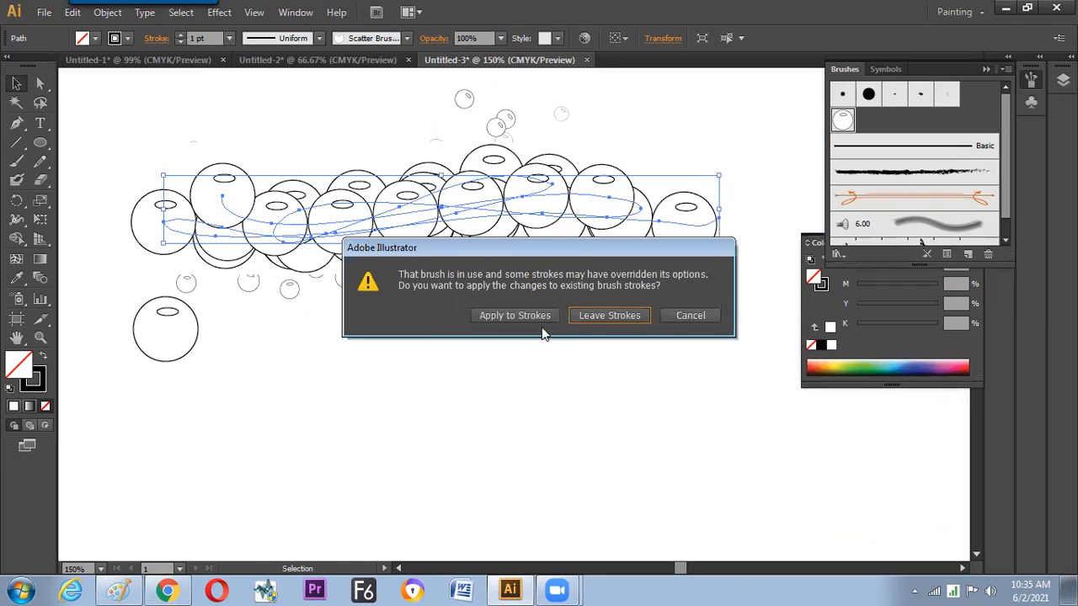
{"action": "left_click", "coordinate": [508, 318]}
Step: Delete the test stroke and paint several overlapping, roughly horizontal strokes of bubbles above the original bubble
{"action": "key", "text": "Delete"}
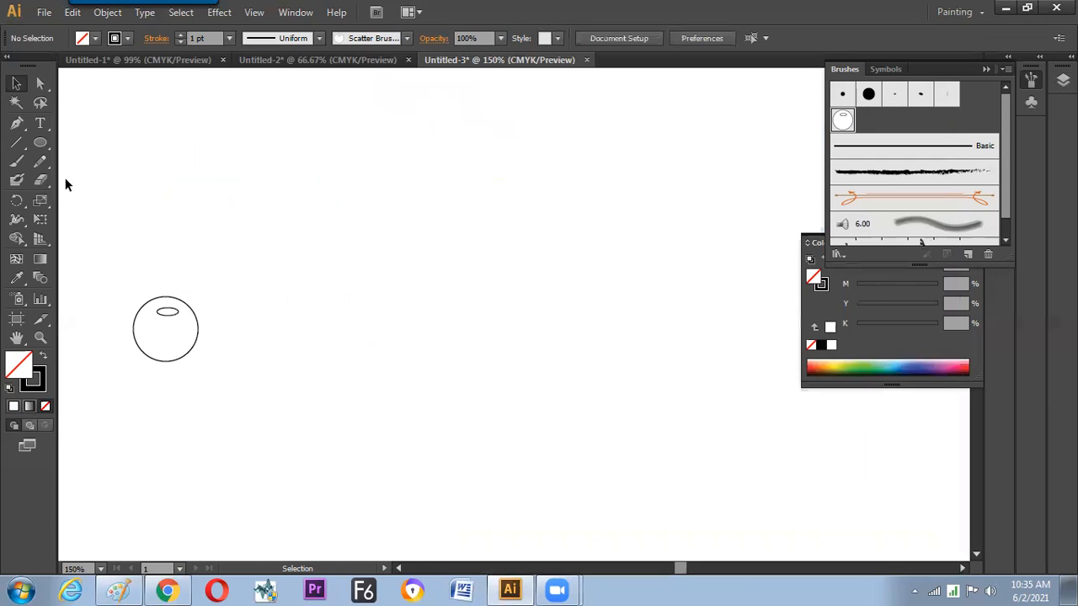
{"action": "left_click", "coordinate": [16, 161]}
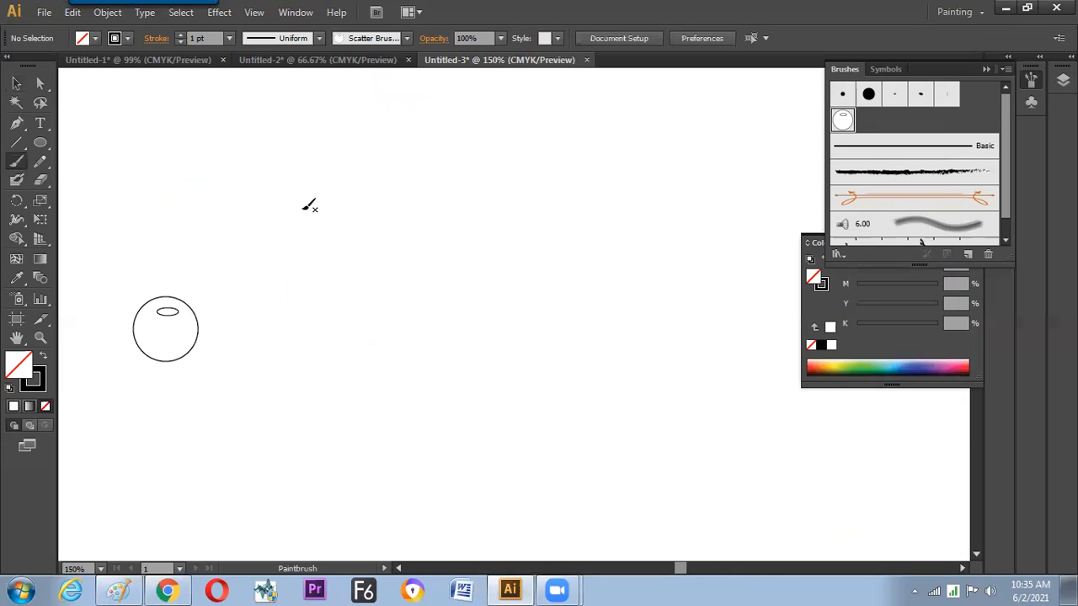
{"action": "left_click_drag", "start_coordinate": [249, 219], "coordinate": [548, 213]}
{"action": "left_click_drag", "start_coordinate": [235, 229], "coordinate": [520, 208]}
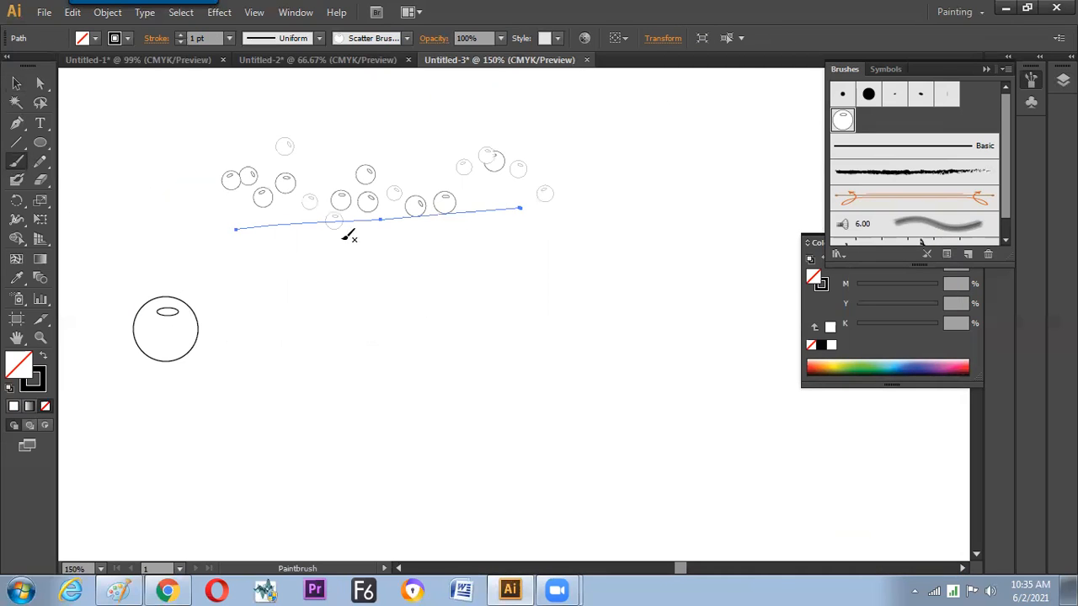
{"action": "left_click_drag", "start_coordinate": [218, 221], "coordinate": [623, 213]}
{"action": "left_click_drag", "start_coordinate": [221, 238], "coordinate": [687, 192]}
{"action": "mouse_move", "coordinate": [133, 213]}
{"action": "left_mouse_down"}
{"action": "mouse_move", "coordinate": [454, 224]}
{"action": "mouse_move", "coordinate": [712, 206]}
{"action": "left_mouse_up"}
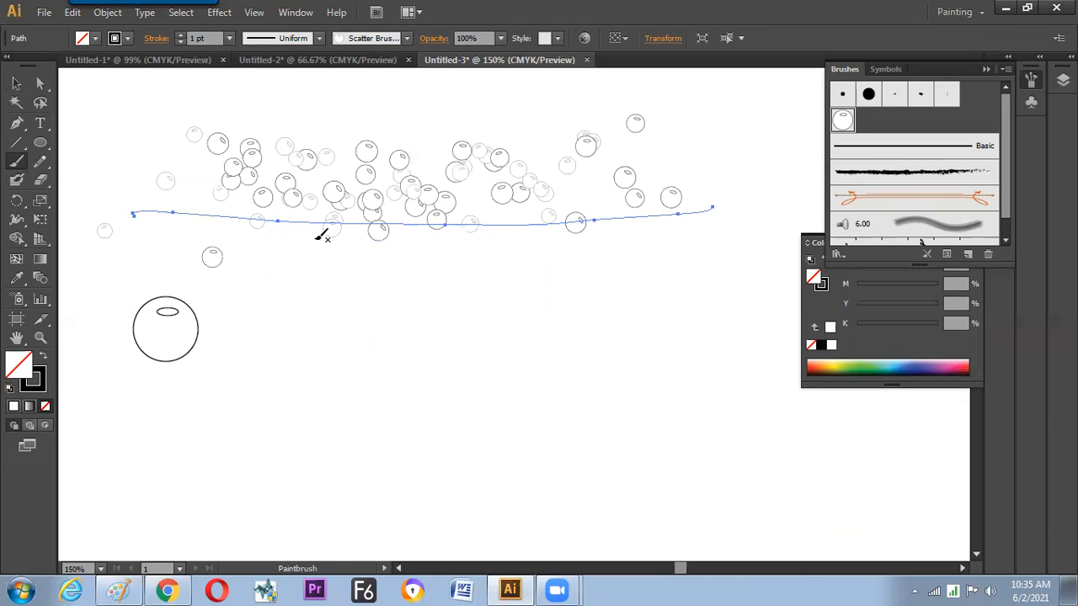
{"action": "left_click_drag", "start_coordinate": [263, 222], "coordinate": [723, 202]}
{"action": "left_click", "coordinate": [17, 83]}
{"action": "left_click", "coordinate": [423, 337]}
{"action": "left_click_drag", "start_coordinate": [426, 295], "coordinate": [420, 390]}
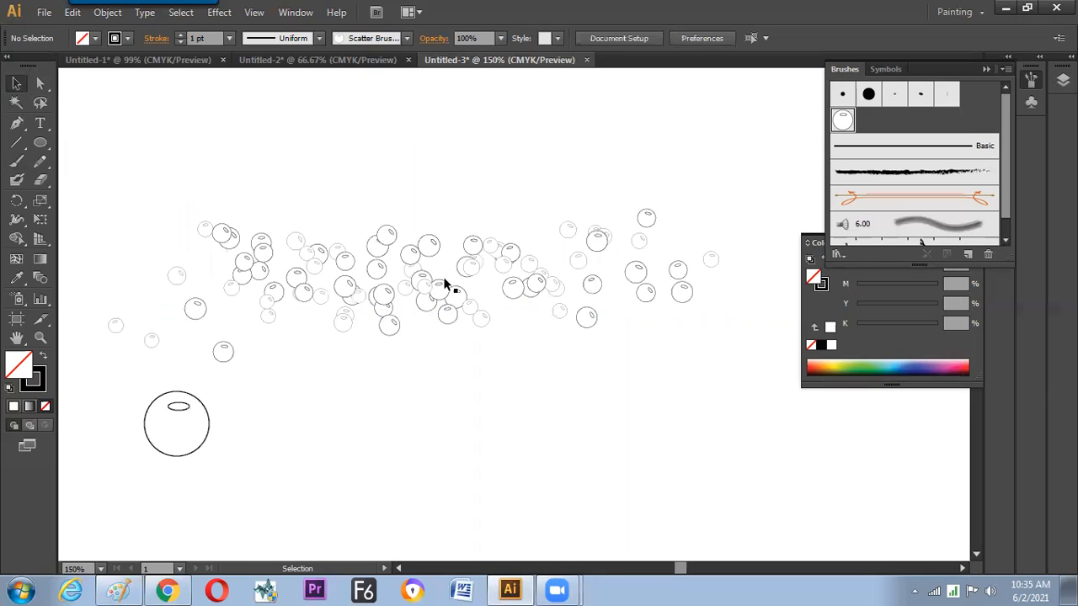
Step: Reopen the bubble brush's options and set its random size range to 10% and 33%
{"action": "double_click", "coordinate": [842, 120]}
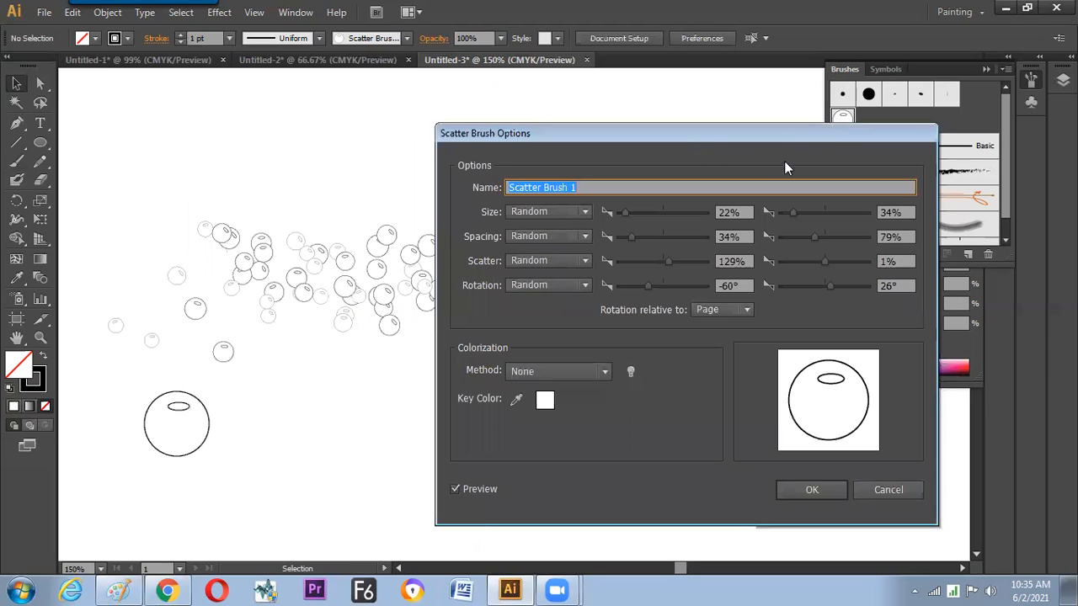
{"action": "left_click_drag", "start_coordinate": [680, 143], "coordinate": [742, 244]}
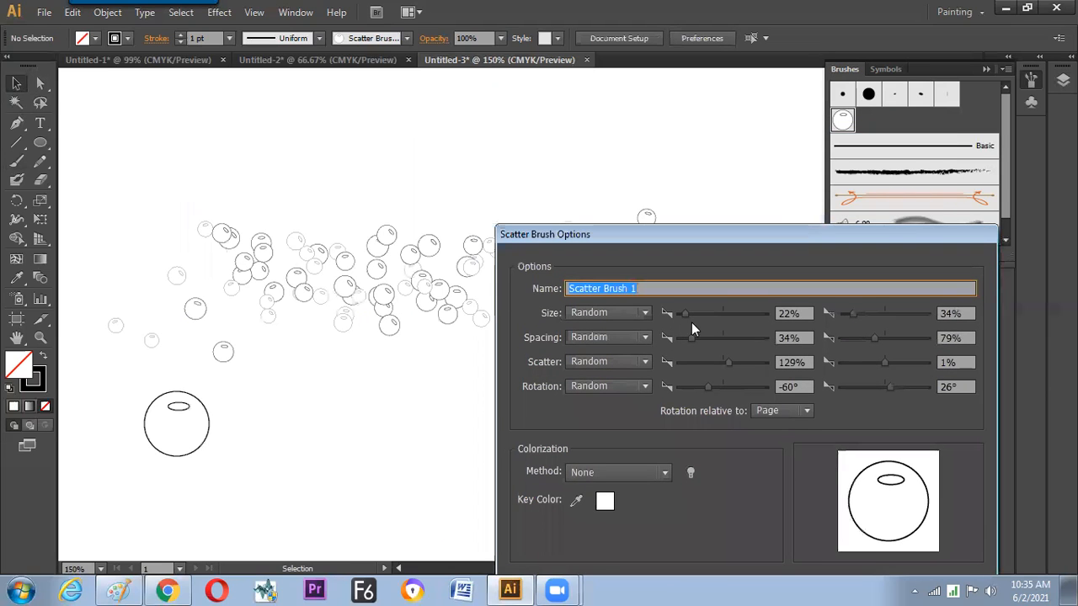
{"action": "left_click_drag", "start_coordinate": [850, 315], "coordinate": [823, 316]}
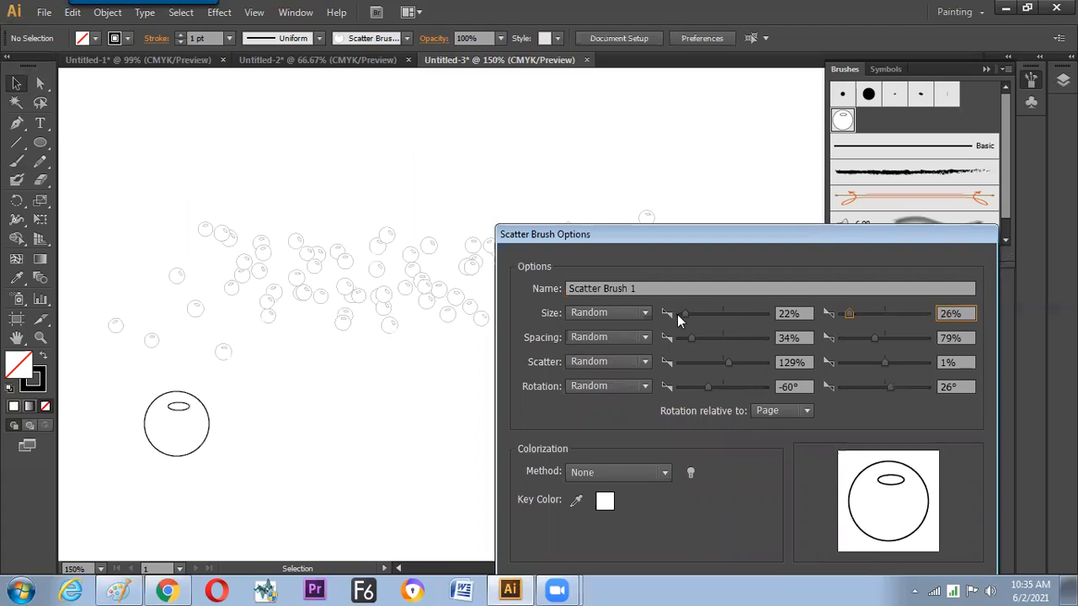
{"action": "left_click_drag", "start_coordinate": [683, 313], "coordinate": [679, 312]}
{"action": "left_click_drag", "start_coordinate": [849, 316], "coordinate": [853, 315]}
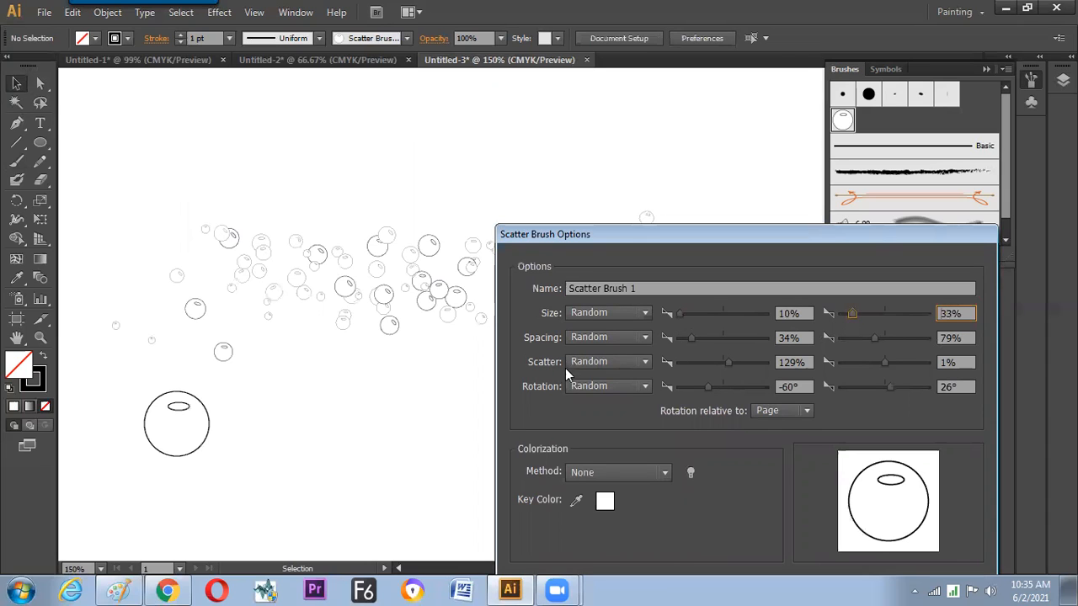
Step: Increase the first random scatter value of the bubble brush slightly and apply the changed options to the existing strokes
{"action": "left_click_drag", "start_coordinate": [729, 362], "coordinate": [739, 360]}
{"action": "left_click_drag", "start_coordinate": [733, 237], "coordinate": [589, 137]}
{"action": "left_click", "coordinate": [729, 491]}
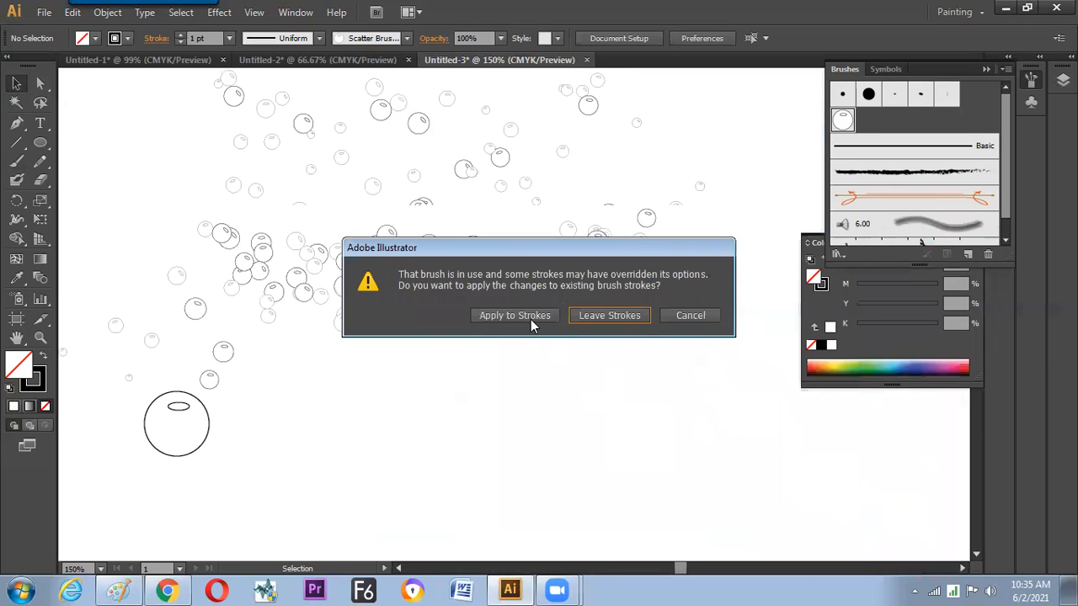
{"action": "left_click", "coordinate": [529, 318]}
Step: Delete two of the overlapping bubble strokes above the original bubble, one after the other
{"action": "scroll", "coordinate": [460, 397], "scroll_direction": "up", "scroll_amount": 3}
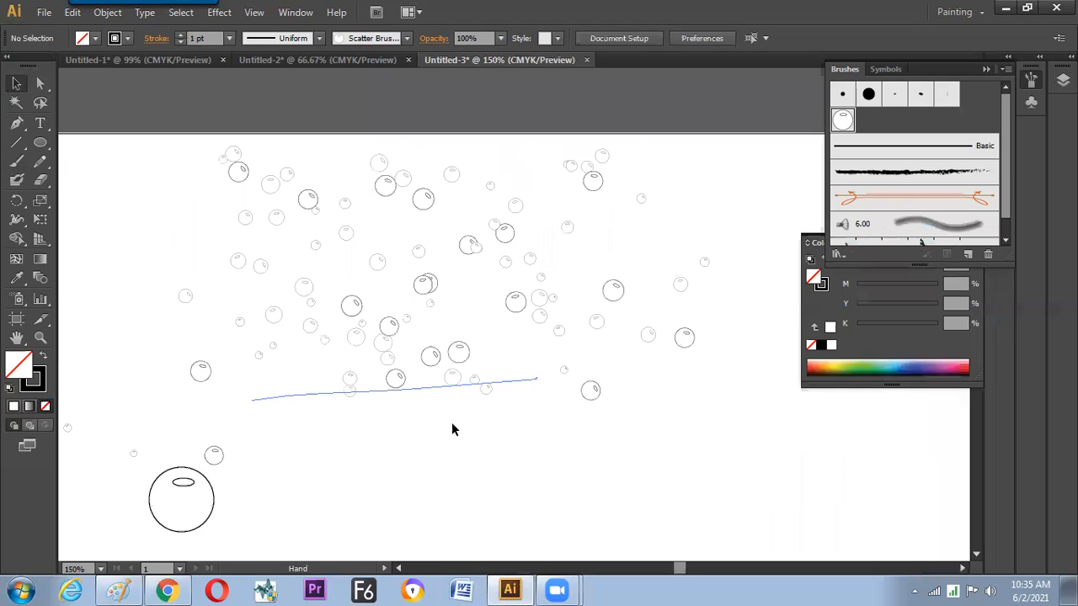
{"action": "left_click", "coordinate": [355, 380]}
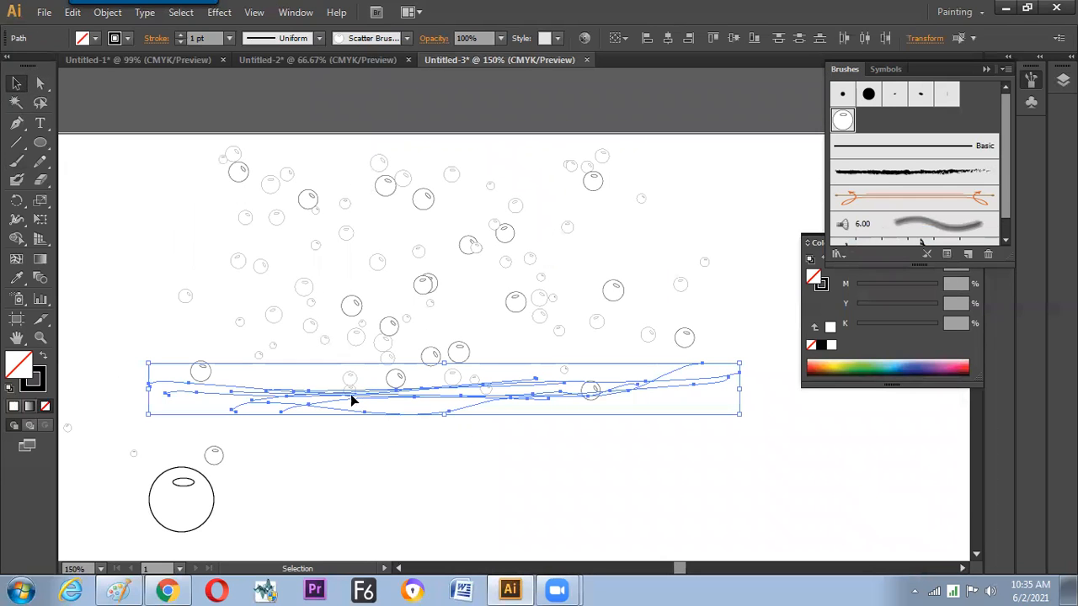
{"action": "left_click", "coordinate": [238, 454]}
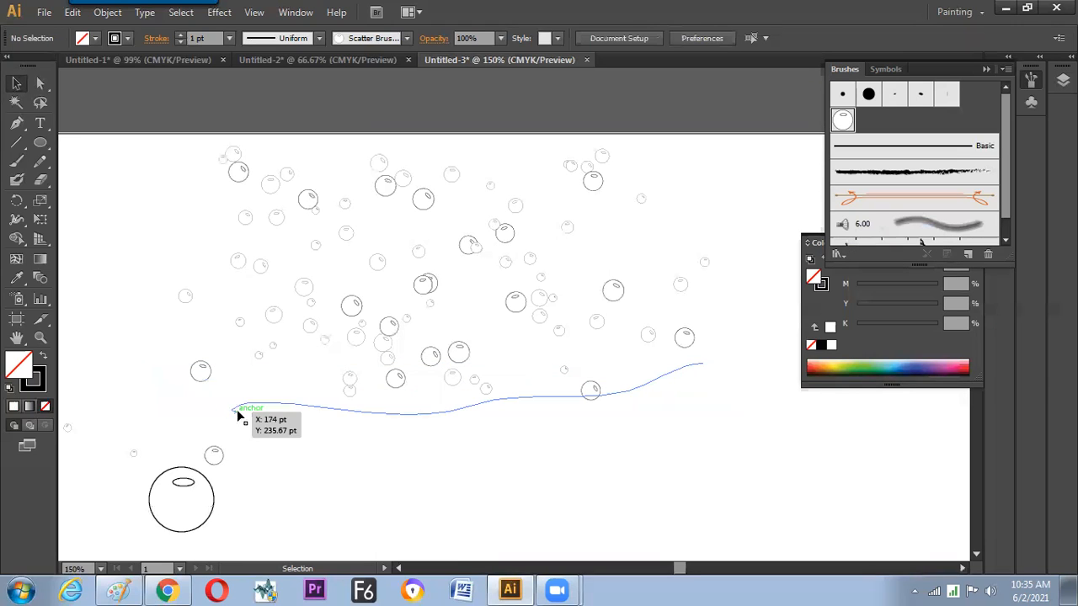
{"action": "left_click", "coordinate": [240, 418]}
{"action": "key", "text": "Delete"}
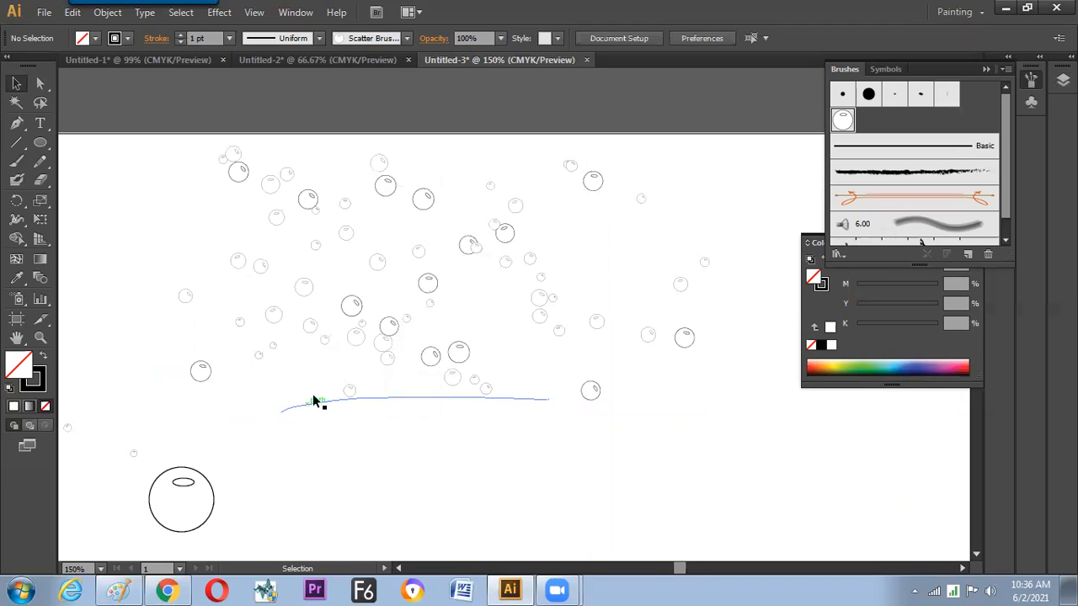
{"action": "left_click", "coordinate": [331, 398]}
{"action": "key", "text": "Delete"}
Step: Draw a long straight horizontal line with the Line Segment tool across the bubble area and apply the bubble brush to it
{"action": "left_click", "coordinate": [17, 142]}
{"action": "left_click_drag", "start_coordinate": [182, 352], "coordinate": [687, 353]}
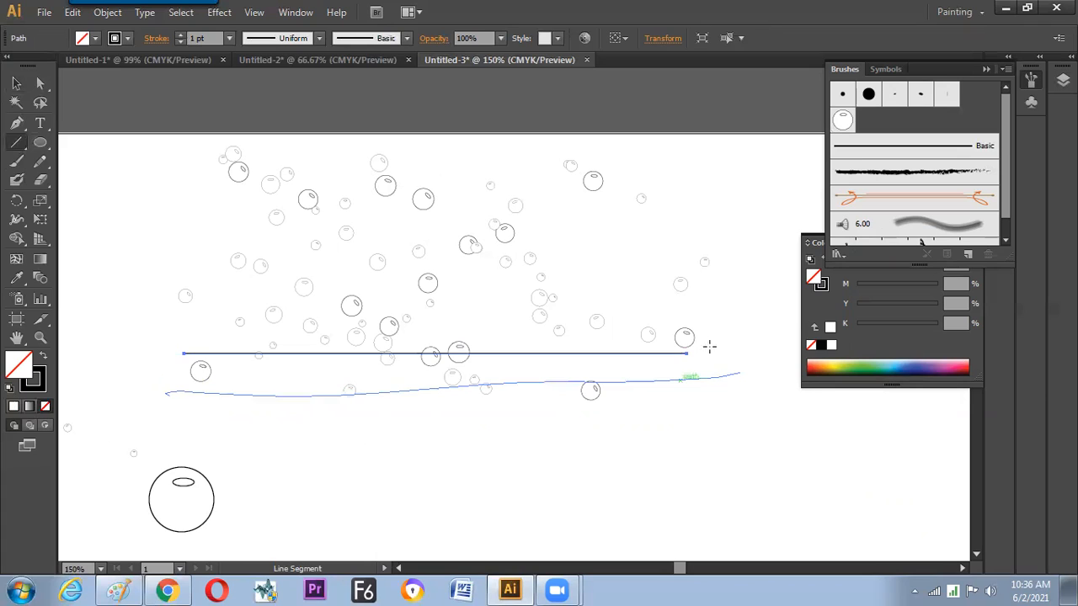
{"action": "left_click", "coordinate": [842, 121]}
{"action": "key", "text": "v"}
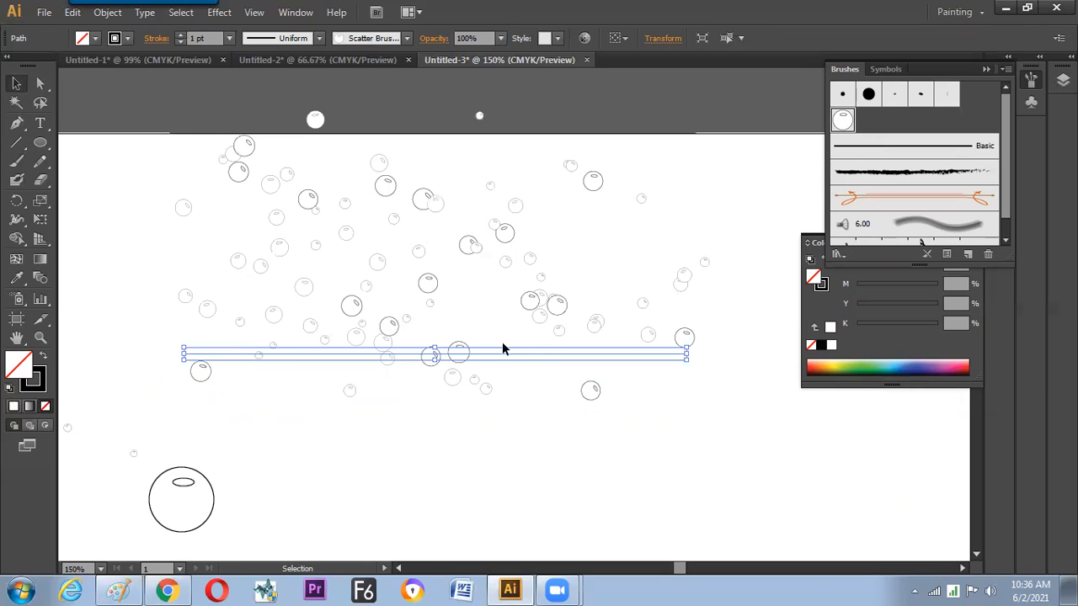
Step: Delete all remaining painted bubble strokes, keeping the straight brushed line and placing it just above the original bubble
{"action": "left_click_drag", "start_coordinate": [505, 353], "coordinate": [782, 528]}
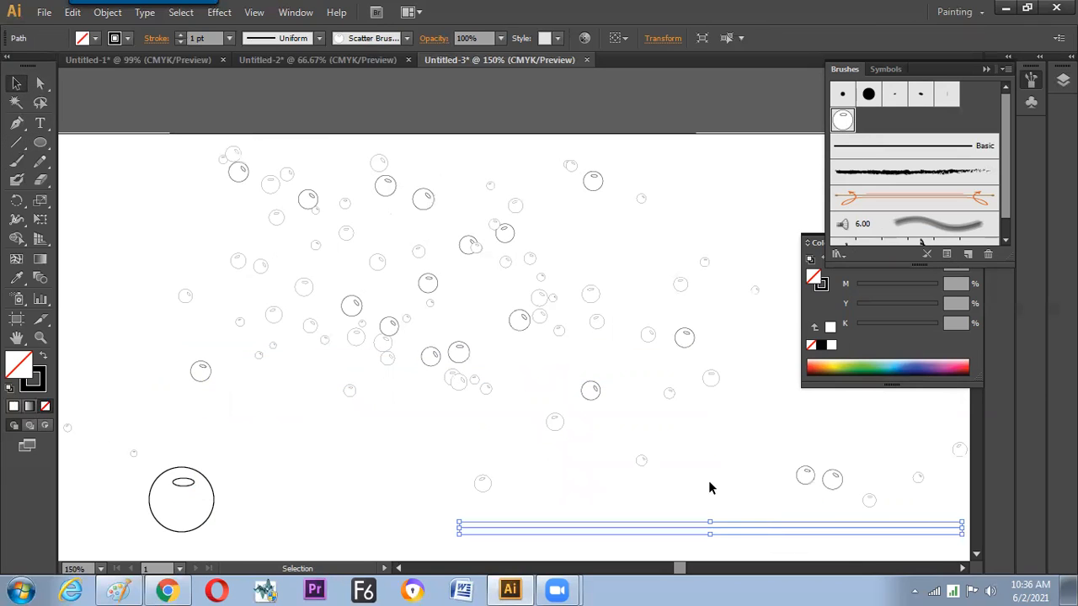
{"action": "mouse_move", "coordinate": [297, 432]}
{"action": "left_mouse_down"}
{"action": "mouse_move", "coordinate": [378, 272]}
{"action": "mouse_move", "coordinate": [473, 136]}
{"action": "left_mouse_up"}
{"action": "key", "text": "Delete"}
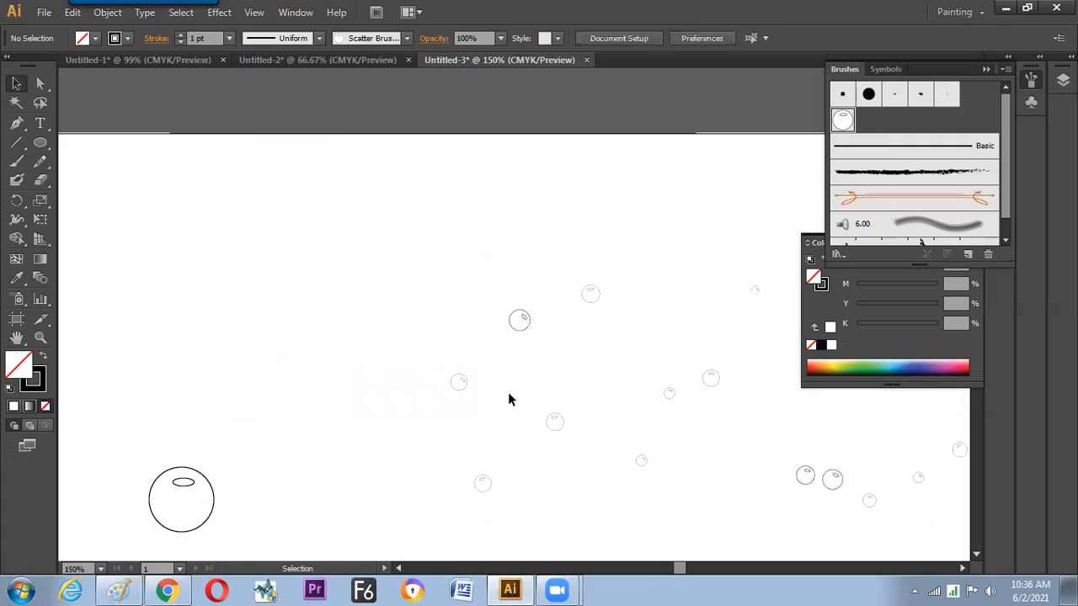
{"action": "mouse_move", "coordinate": [743, 535]}
{"action": "left_mouse_down"}
{"action": "mouse_move", "coordinate": [558, 378]}
{"action": "mouse_move", "coordinate": [512, 411]}
{"action": "left_mouse_up"}
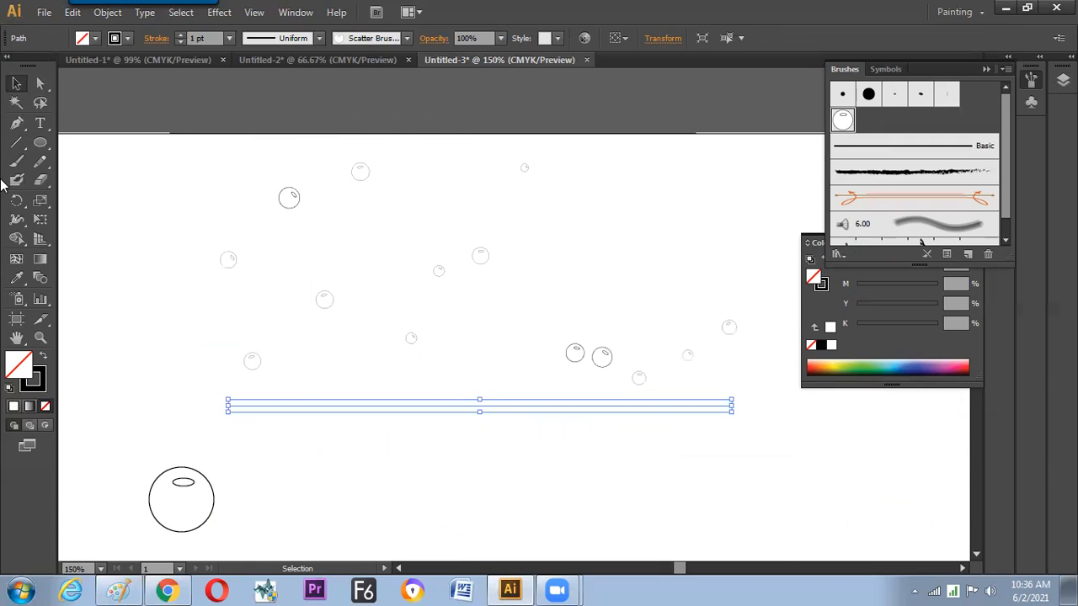
Step: Try a duplicate of the straight bubble line offset beside the original, and delete the copy
{"action": "key", "text": "a"}
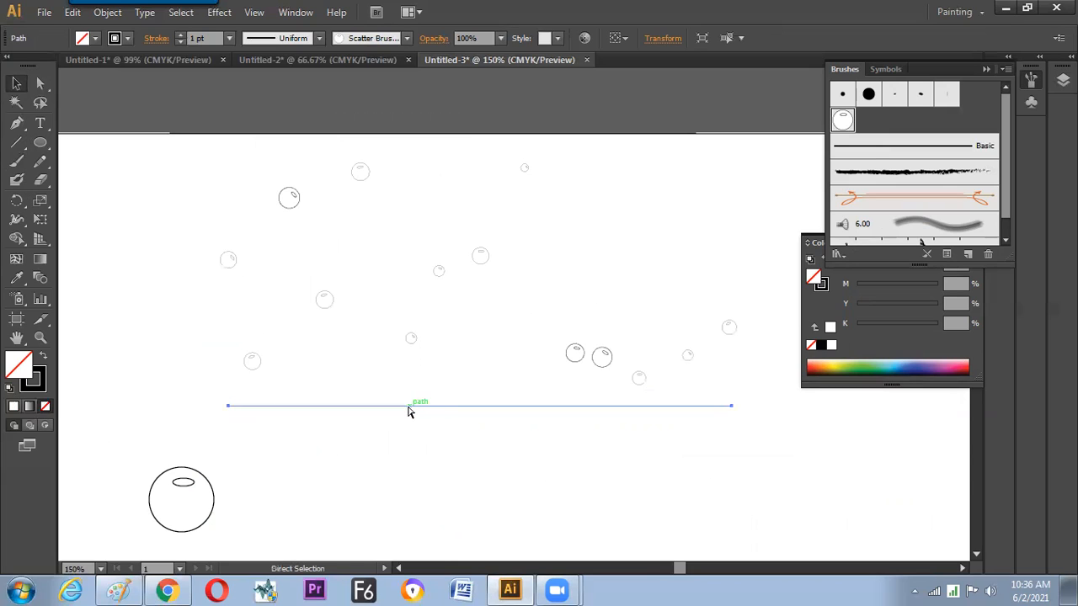
{"action": "key", "text": "v"}
{"action": "mouse_move", "coordinate": [406, 407]}
{"action": "left_mouse_down"}
{"action": "mouse_move", "coordinate": [351, 389]}
{"action": "mouse_move", "coordinate": [333, 431]}
{"action": "left_mouse_up"}
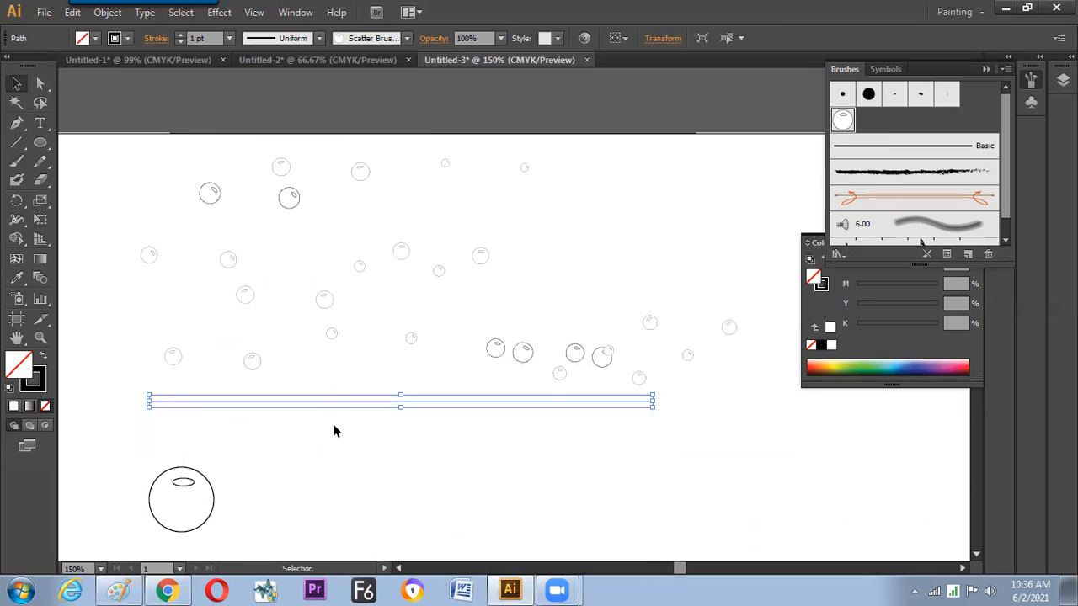
{"action": "key", "text": "Delete"}
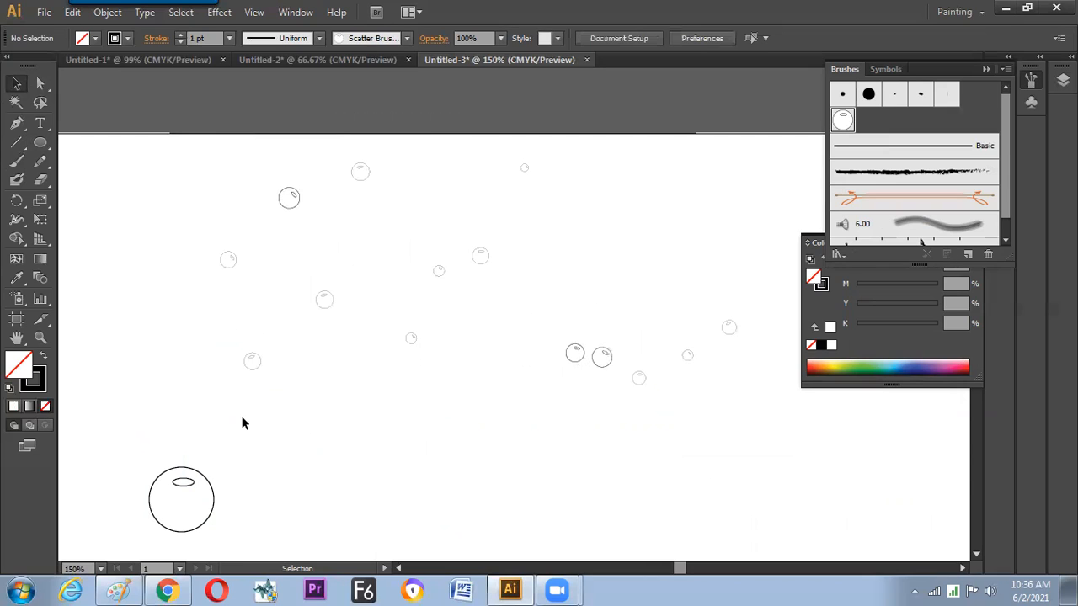
Step: Draw a long, gently wavy freehand path with the Pencil tool along the straight line and apply the bubble brush to it
{"action": "left_click", "coordinate": [40, 161]}
{"action": "left_click_drag", "start_coordinate": [128, 395], "coordinate": [839, 414]}
{"action": "left_click", "coordinate": [842, 119]}
{"action": "key", "text": "v"}
{"action": "left_click", "coordinate": [659, 497]}
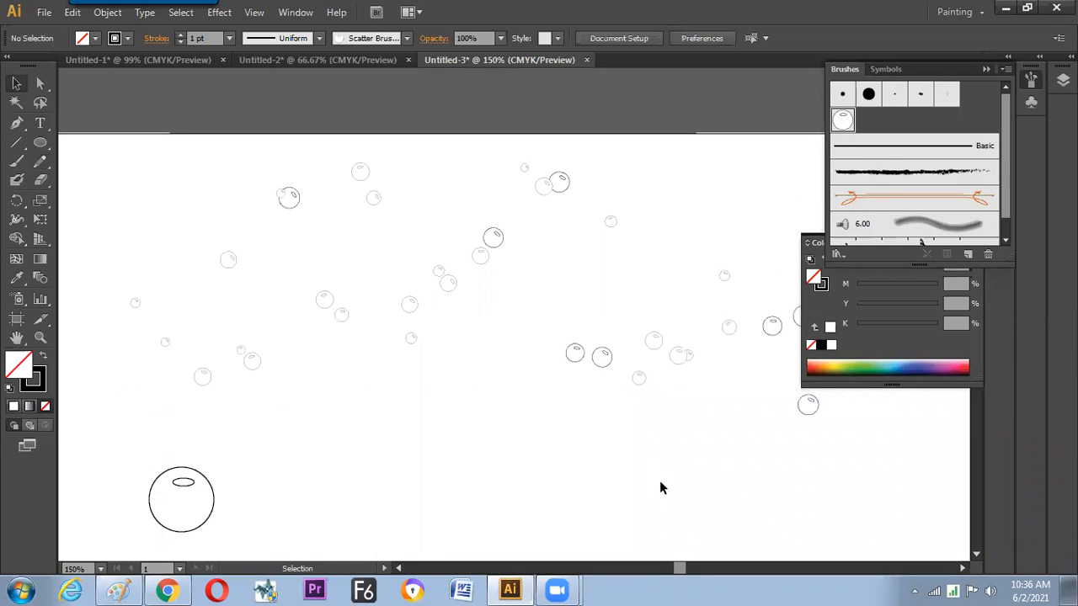
Step: Select the straight and the wavy bubble strokes together
{"action": "left_click_drag", "start_coordinate": [657, 442], "coordinate": [277, 324]}
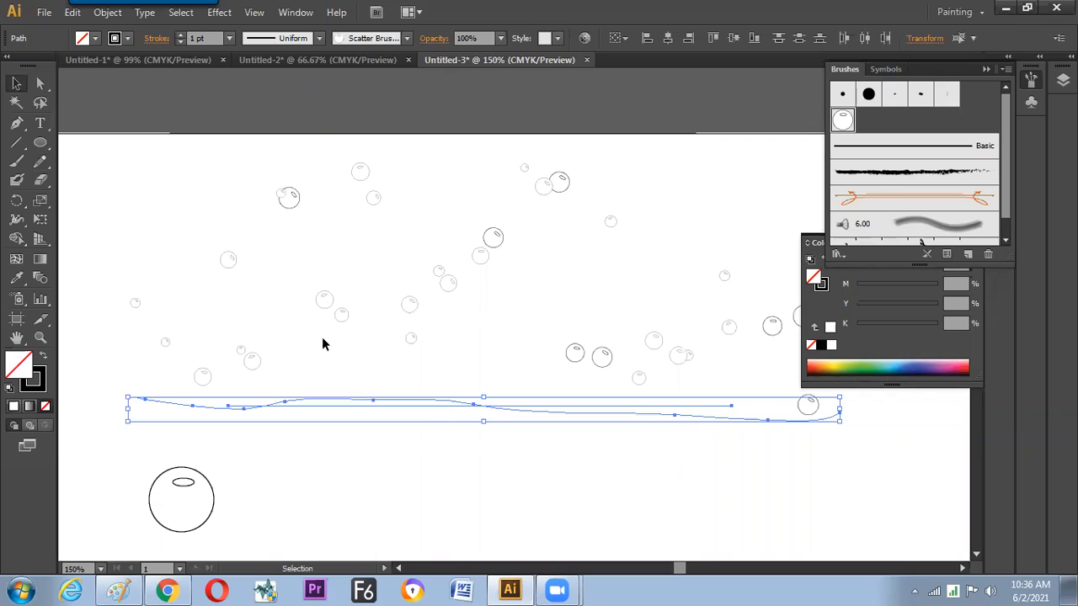
Step: Move the scattered bubble brush strokes off the artboard onto the empty grey canvas and deselect them
{"action": "left_click_drag", "start_coordinate": [285, 391], "coordinate": [541, 409]}
{"action": "left_click_drag", "start_coordinate": [547, 363], "coordinate": [360, 376]}
{"action": "left_click", "coordinate": [443, 429]}
Step: Examine the scattered bubbles up close against the grey canvas, checking how they are filled and which paths carry them
{"action": "key", "text": "z"}
{"action": "left_click_drag", "start_coordinate": [406, 211], "coordinate": [475, 326]}
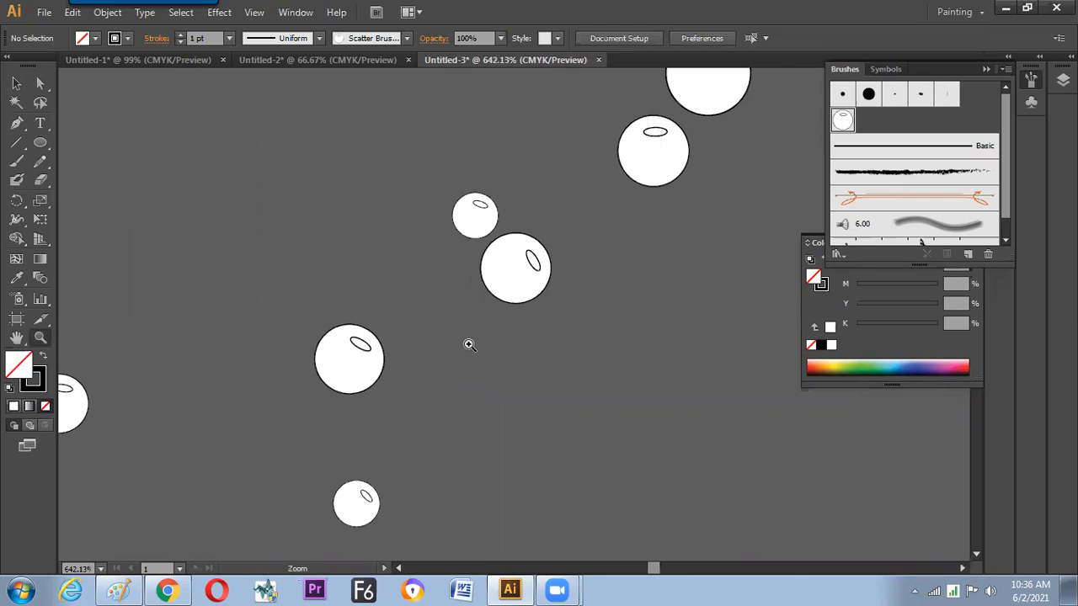
{"action": "key", "text": "ctrl+minus"}
{"action": "key", "text": "ctrl+minus"}
{"action": "key", "text": "ctrl+minus"}
{"action": "key", "text": "ctrl+minus"}
{"action": "key", "text": "ctrl+minus"}
{"action": "left_click_drag", "start_coordinate": [495, 304], "coordinate": [424, 325]}
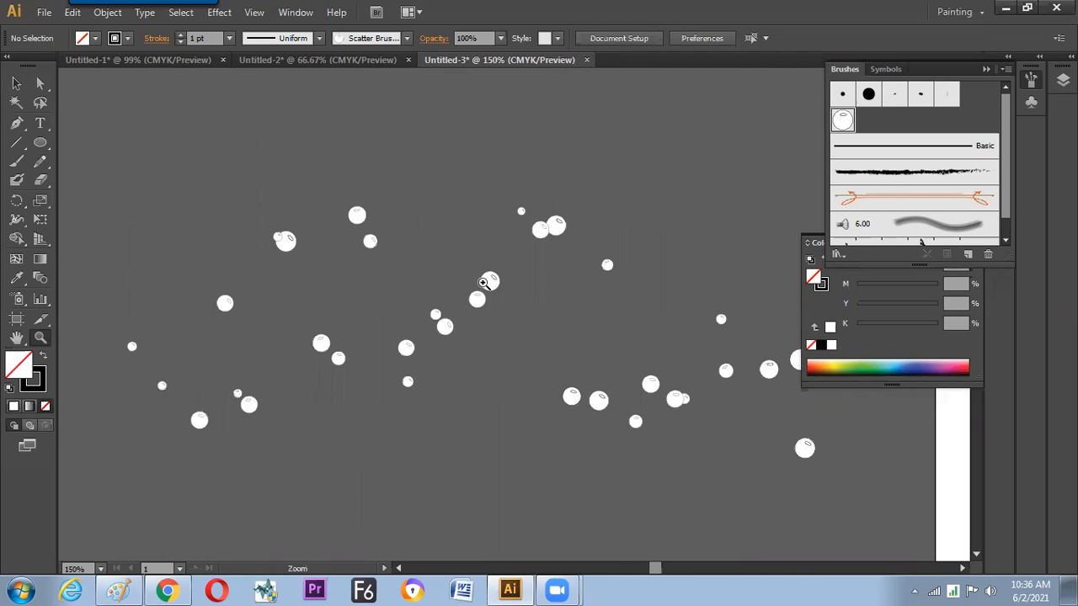
{"action": "key", "text": "v"}
{"action": "left_click", "coordinate": [442, 292]}
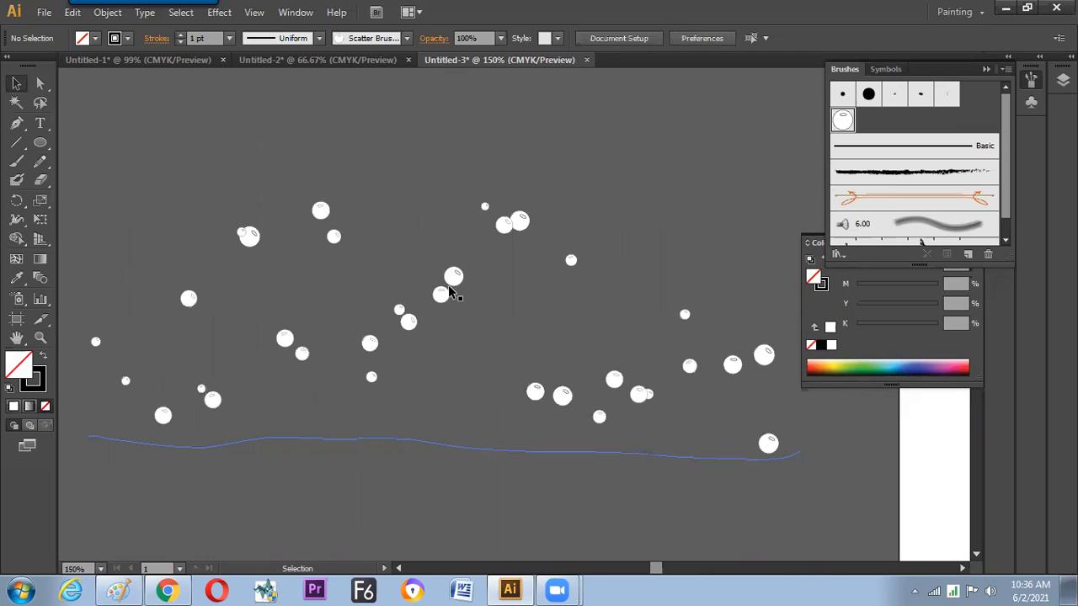
{"action": "left_click", "coordinate": [450, 288]}
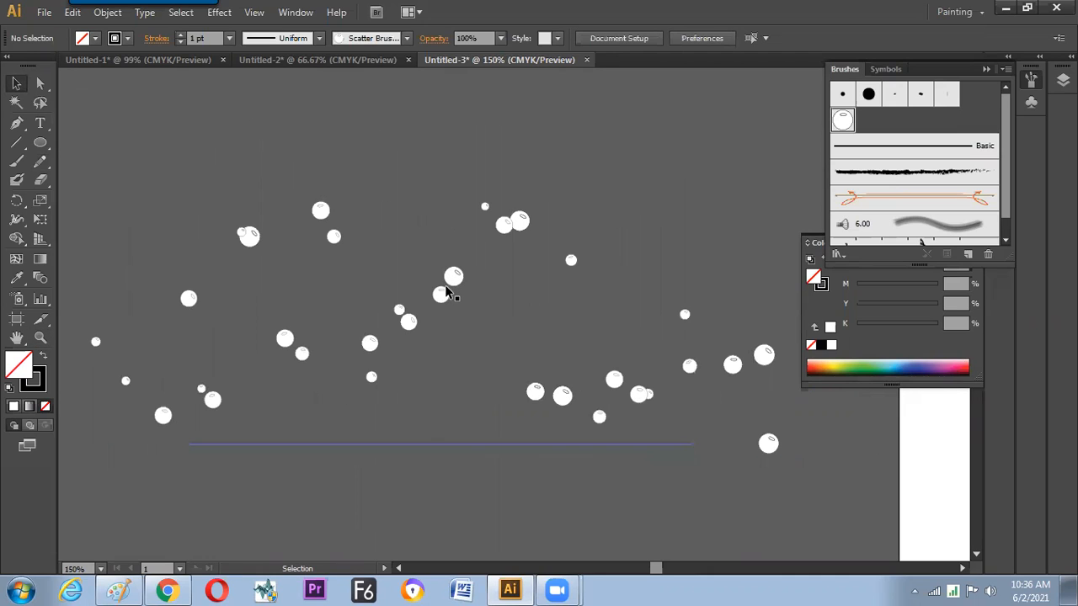
Step: Choose the Pencil tool and create a new document with the default settings
{"action": "left_click", "coordinate": [40, 161]}
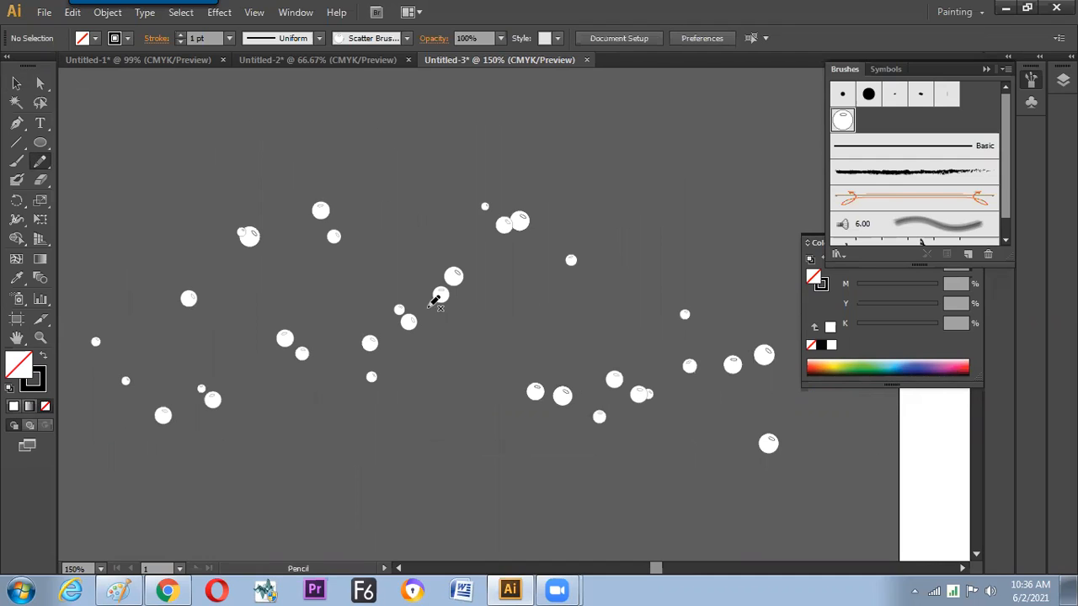
{"action": "key", "text": "ctrl+n"}
{"action": "key", "text": "Return"}
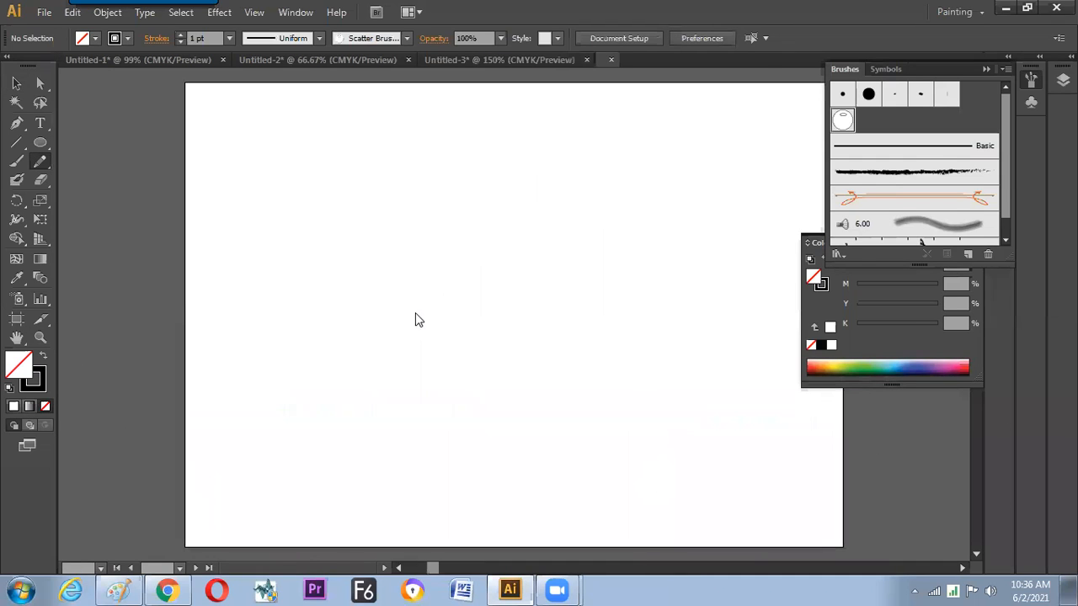
{"action": "key", "text": "ctrl+plus"}
{"action": "key", "text": "ctrl+plus"}
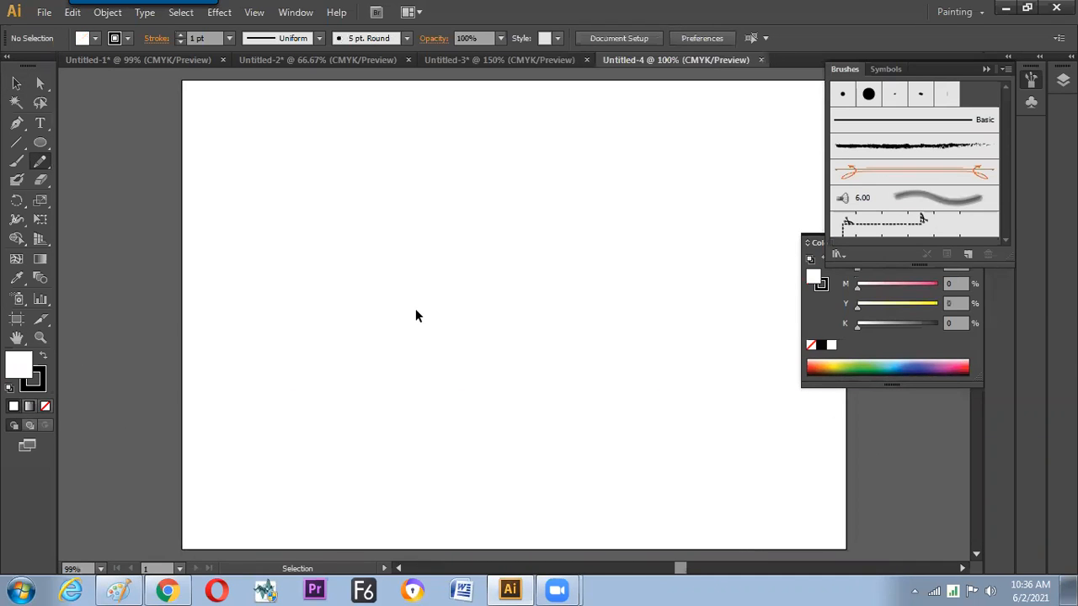
Step: Undo a trial freehand pencil shape and draw a small circle as the base for a butterfly wing
{"action": "mouse_move", "coordinate": [380, 265]}
{"action": "left_mouse_down"}
{"action": "mouse_move", "coordinate": [379, 239]}
{"action": "mouse_move", "coordinate": [392, 228]}
{"action": "mouse_move", "coordinate": [407, 258]}
{"action": "mouse_move", "coordinate": [385, 270]}
{"action": "left_mouse_up"}
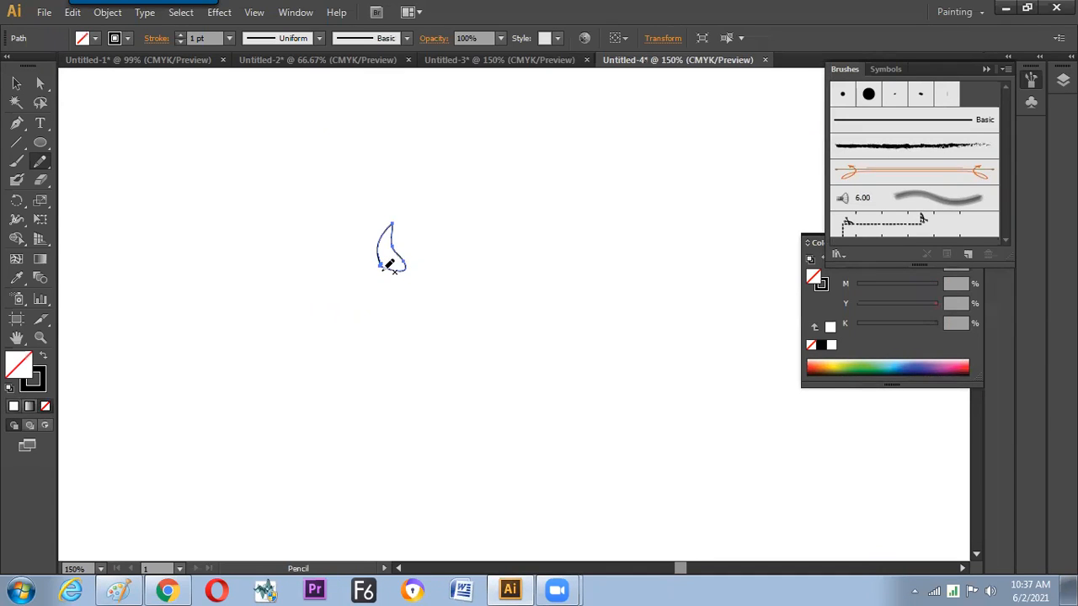
{"action": "key", "text": "ctrl+z"}
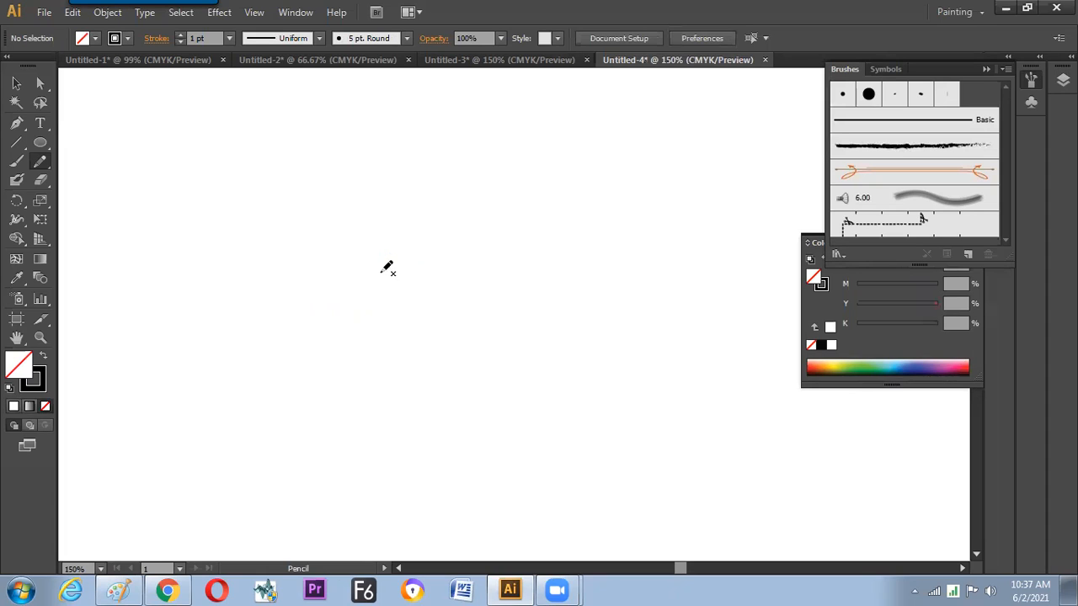
{"action": "left_click", "coordinate": [40, 142]}
{"action": "left_click_drag", "start_coordinate": [352, 248], "coordinate": [368, 269]}
{"action": "key", "text": "a"}
Step: Enable Edit selected paths for the Pencil tool and redraw the circle's left side as a pointed, scalloped wing outline
{"action": "left_click", "coordinate": [40, 161]}
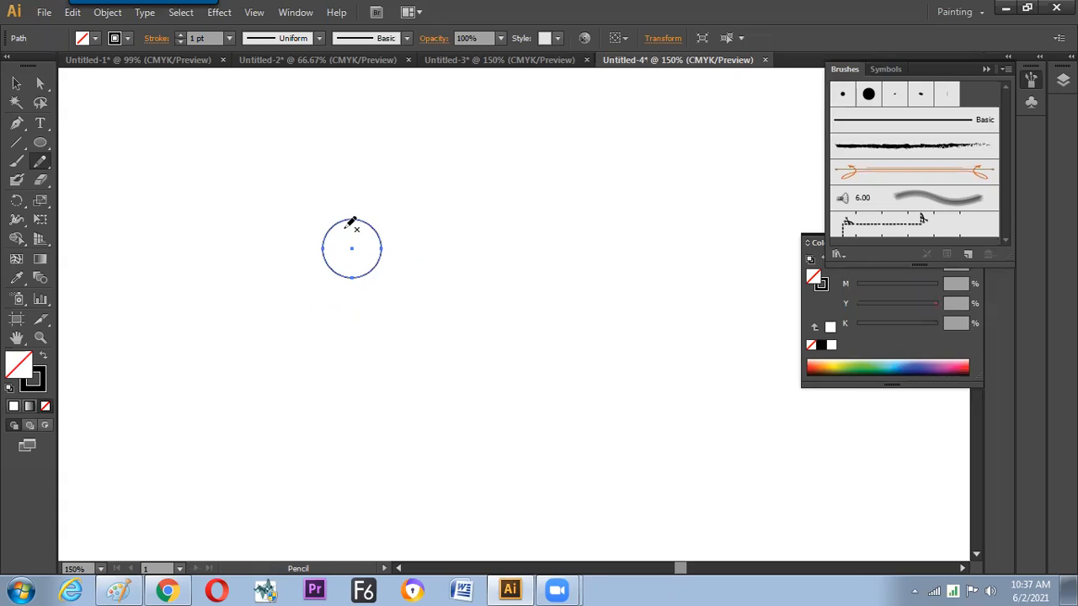
{"action": "key", "text": "Return"}
{"action": "left_click", "coordinate": [445, 327]}
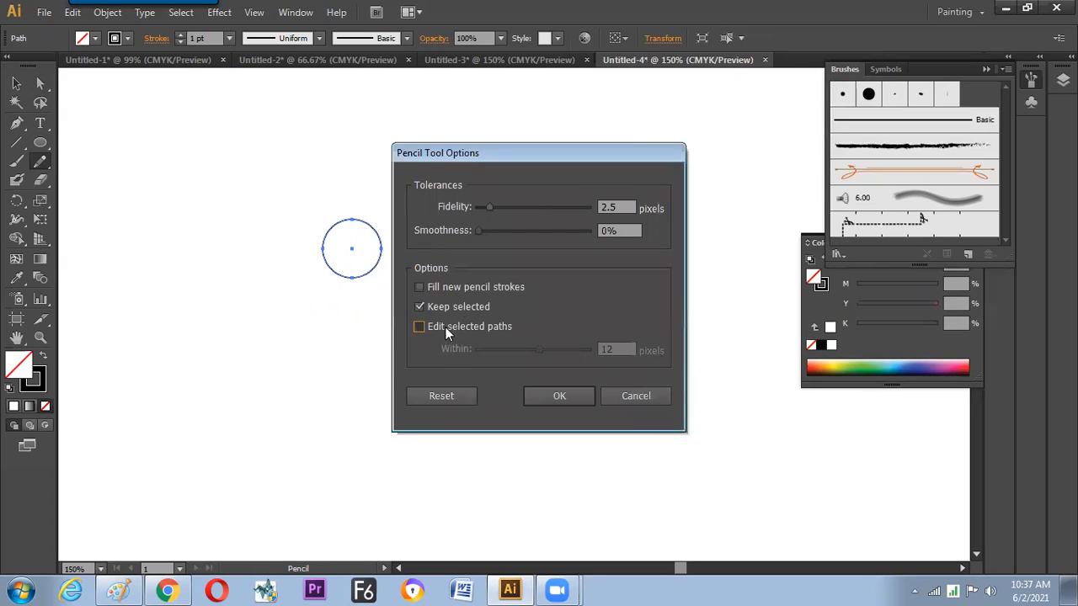
{"action": "key", "text": "Return"}
{"action": "mouse_move", "coordinate": [353, 217]}
{"action": "left_mouse_down"}
{"action": "mouse_move", "coordinate": [318, 209]}
{"action": "mouse_move", "coordinate": [331, 250]}
{"action": "left_mouse_up"}
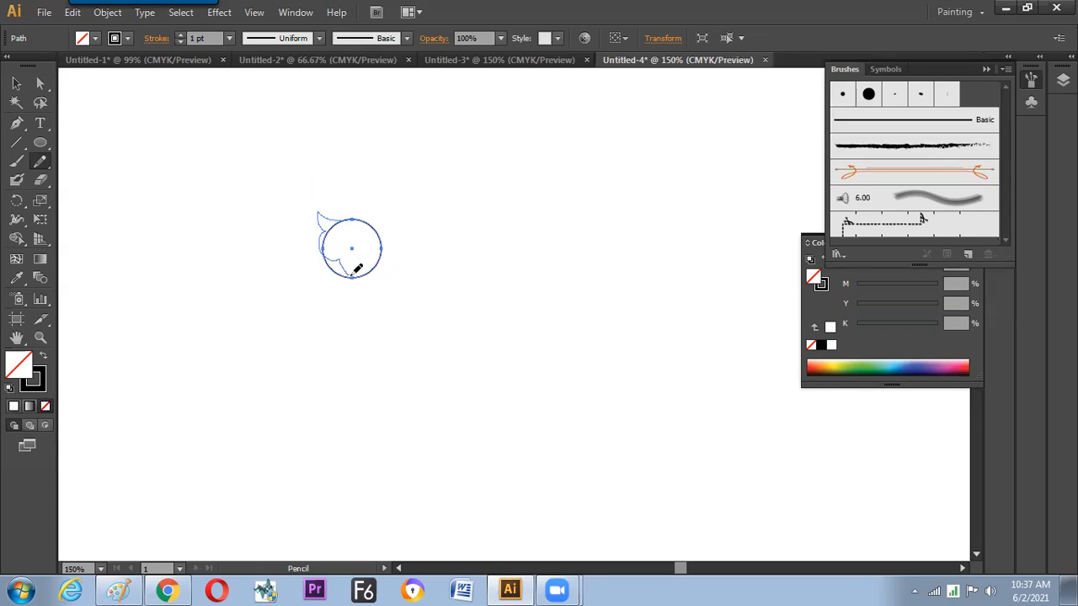
{"action": "left_click_drag", "start_coordinate": [368, 272], "coordinate": [380, 222]}
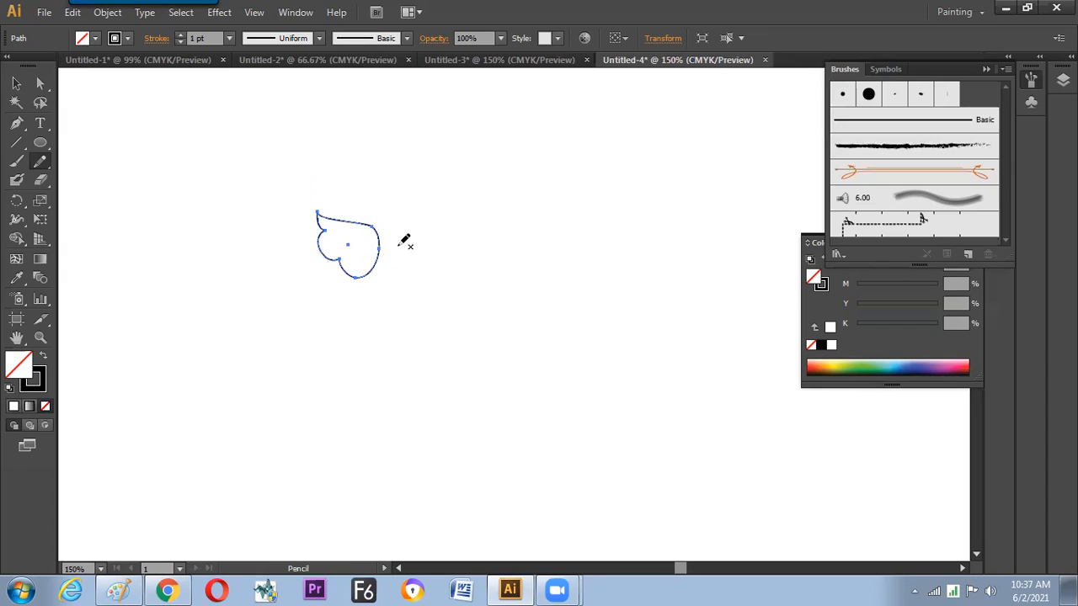
Step: Select the anchor points on the wing's right side and align them horizontally to the right
{"action": "left_click", "coordinate": [40, 83]}
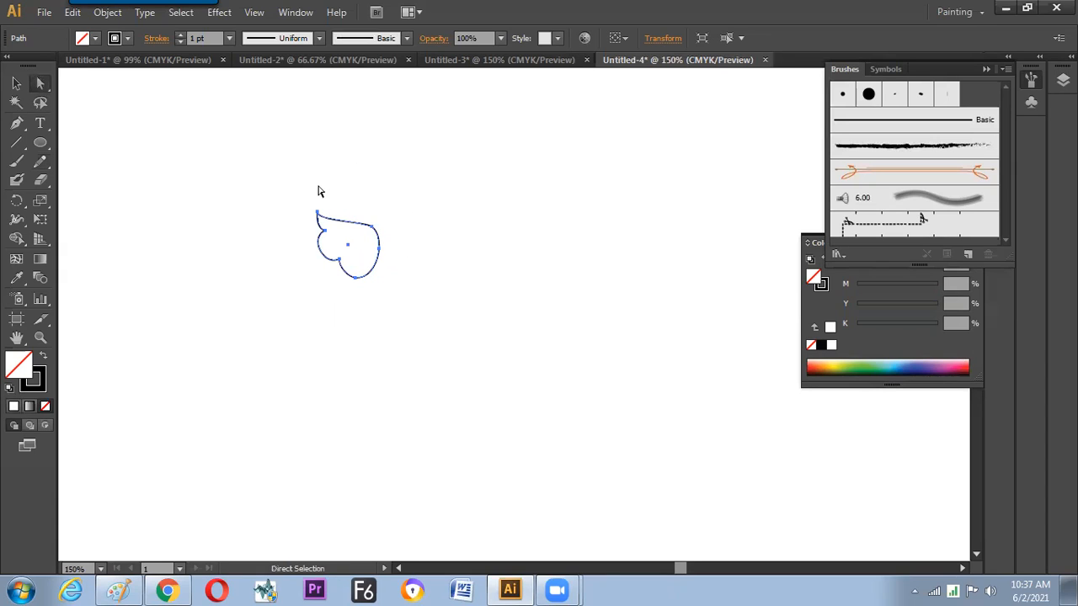
{"action": "left_click_drag", "start_coordinate": [359, 203], "coordinate": [413, 332]}
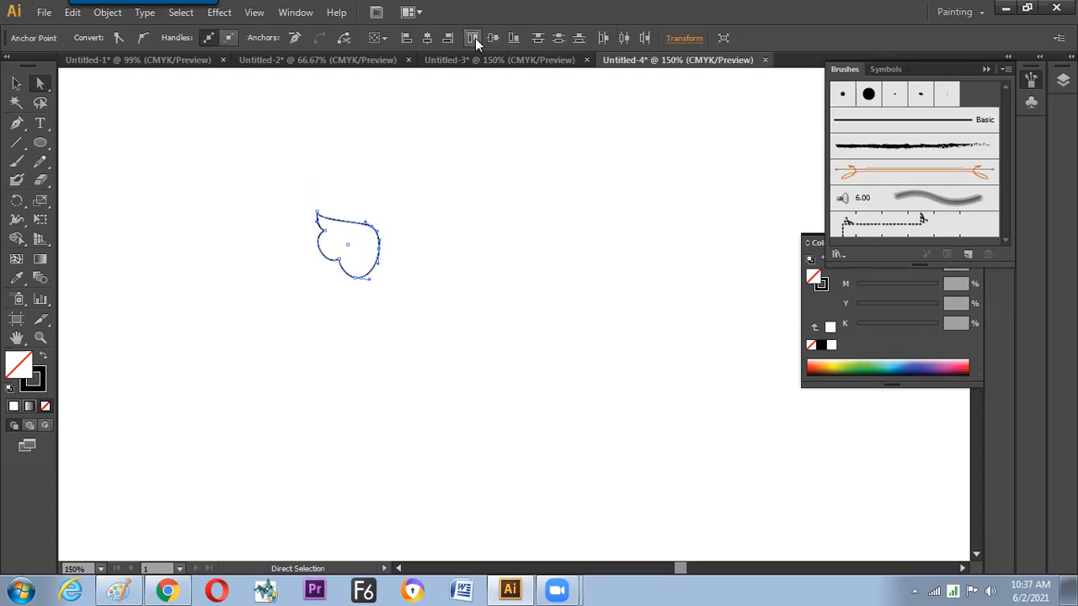
{"action": "left_click", "coordinate": [448, 38]}
{"action": "left_click_drag", "start_coordinate": [403, 210], "coordinate": [361, 298]}
Step: Divide the wing shape with a vertical line through it using Divide Objects Below, and delete the right-hand piece
{"action": "left_click", "coordinate": [16, 143]}
{"action": "left_click_drag", "start_coordinate": [356, 192], "coordinate": [373, 327]}
{"action": "left_click", "coordinate": [107, 12]}
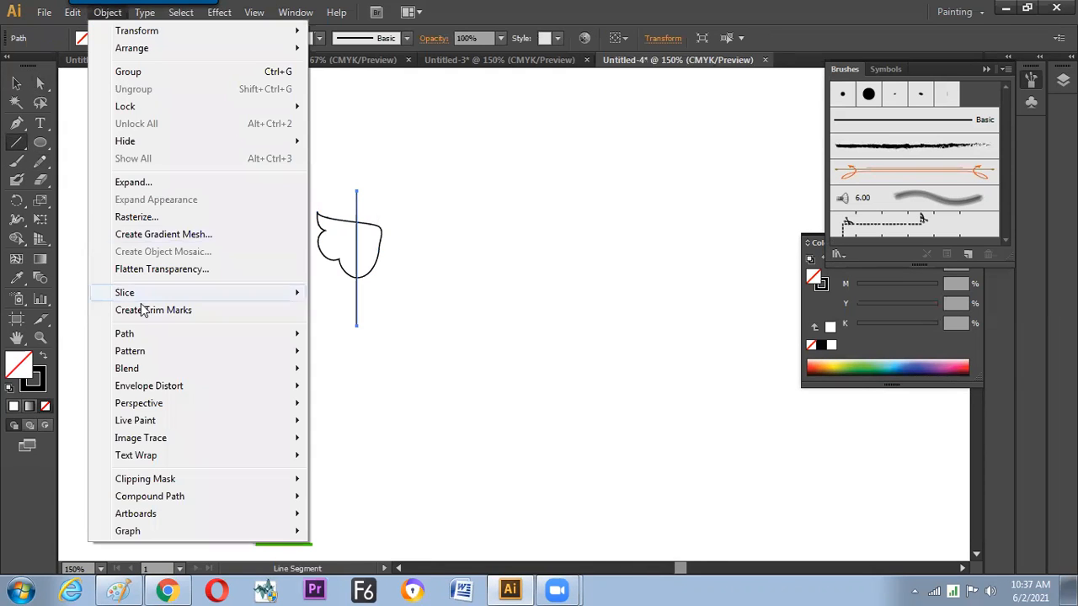
{"action": "left_click", "coordinate": [375, 468]}
{"action": "left_click", "coordinate": [390, 225]}
{"action": "left_click", "coordinate": [371, 274]}
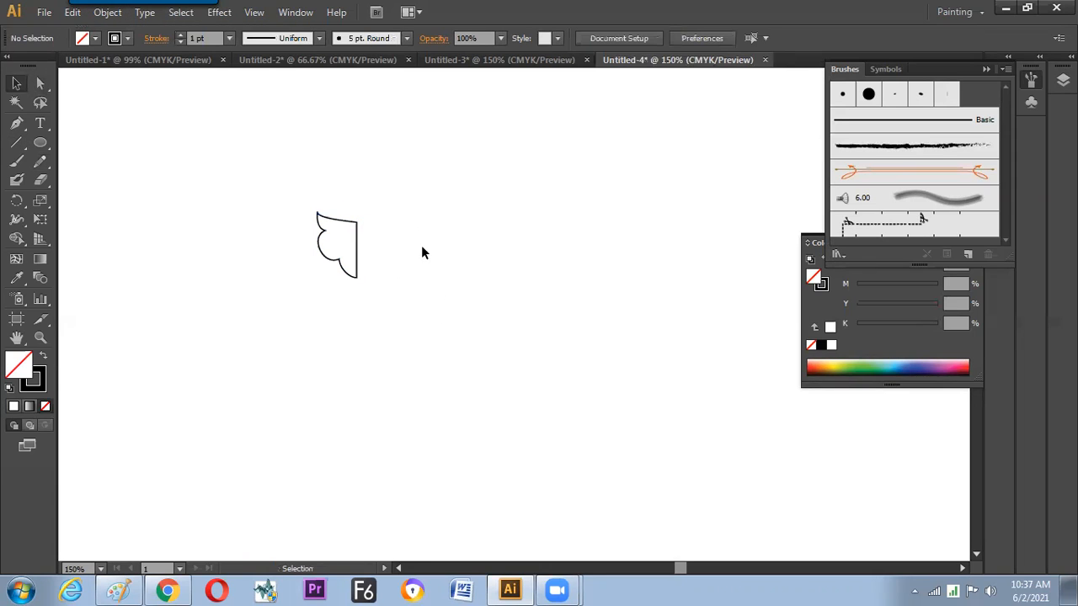
Step: Pull the wing's upper-left tip upward to make it more pointed
{"action": "key", "text": "a"}
{"action": "mouse_move", "coordinate": [317, 214]}
{"action": "left_mouse_down"}
{"action": "mouse_move", "coordinate": [317, 205]}
{"action": "mouse_move", "coordinate": [365, 253]}
{"action": "mouse_move", "coordinate": [367, 284]}
{"action": "left_mouse_up"}
{"action": "left_click", "coordinate": [230, 292]}
Step: Draw a narrow vertical ellipse along the wing's straight edge as the butterfly's body
{"action": "left_click", "coordinate": [40, 143]}
{"action": "key", "text": "b"}
{"action": "key", "text": "v"}
{"action": "left_click", "coordinate": [397, 285]}
Step: Duplicate the wing to the other side of the body and flip the copy horizontally
{"action": "left_click", "coordinate": [341, 266]}
{"action": "left_click_drag", "start_coordinate": [343, 267], "coordinate": [390, 263]}
{"action": "left_click", "coordinate": [665, 38]}
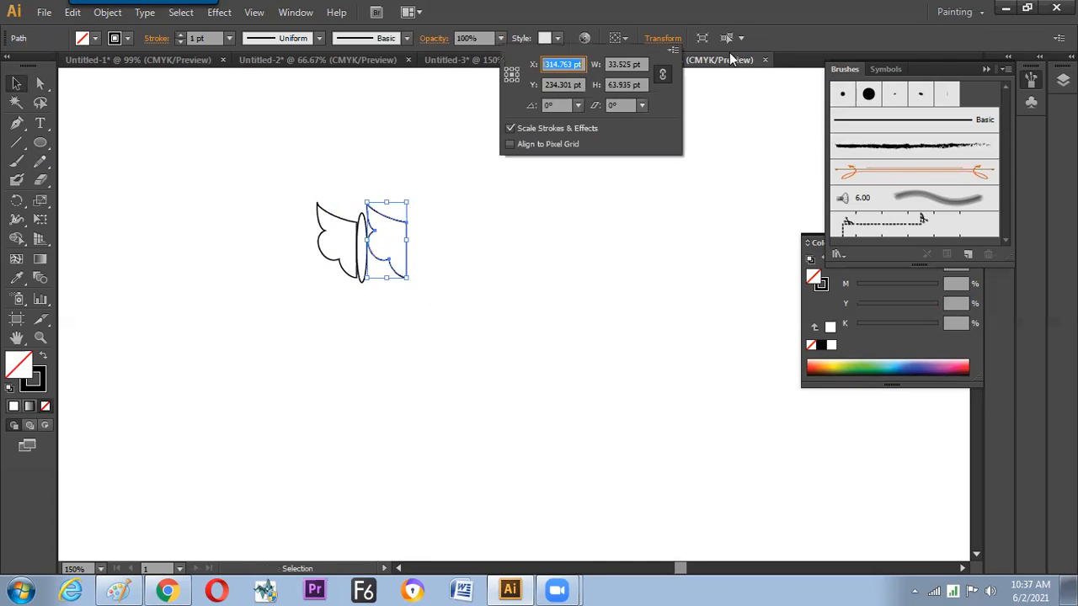
{"action": "left_click", "coordinate": [674, 51]}
{"action": "left_click", "coordinate": [740, 54]}
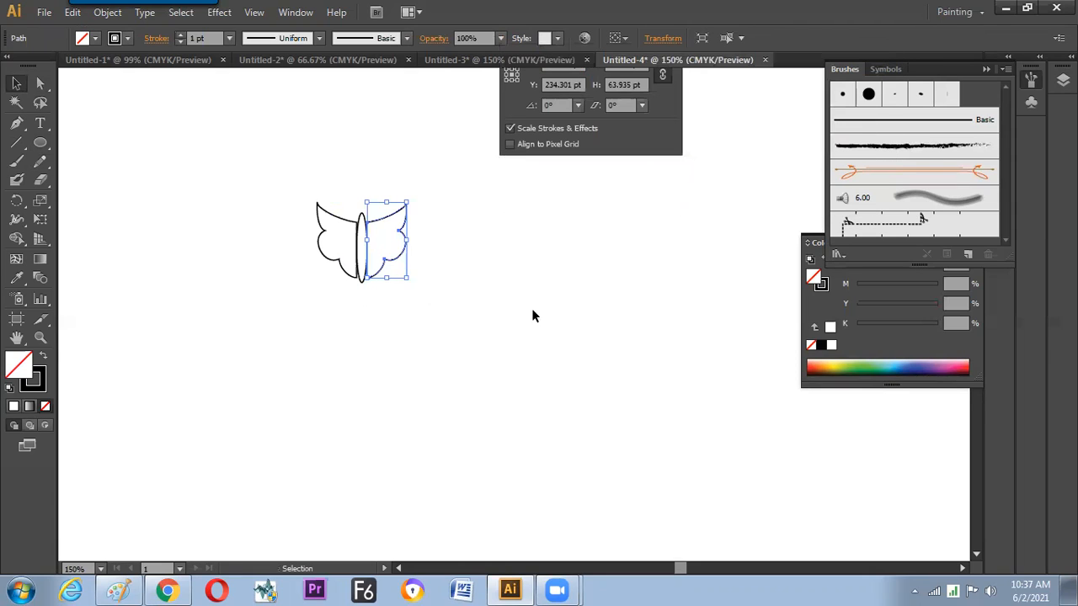
{"action": "left_click", "coordinate": [408, 324]}
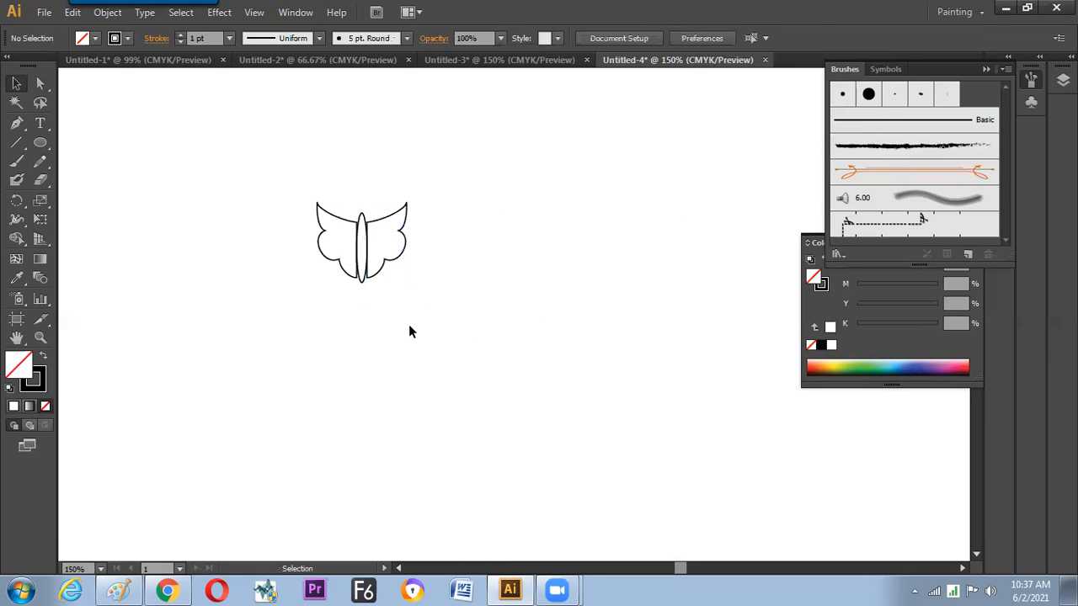
Step: Fill the right wing with blue and the left wing with red
{"action": "left_click", "coordinate": [390, 256]}
{"action": "left_click", "coordinate": [95, 38]}
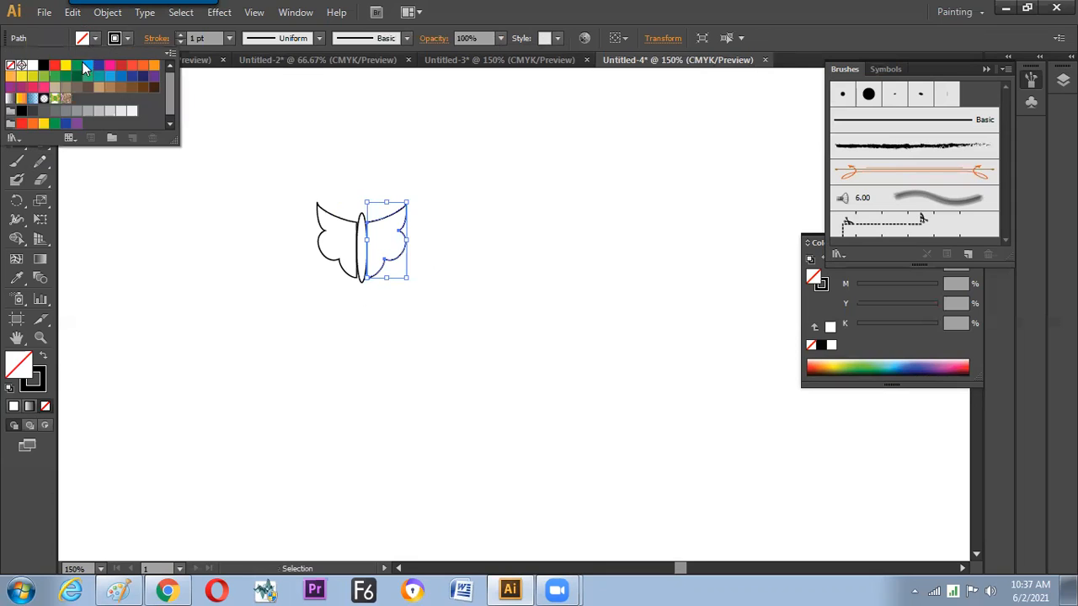
{"action": "left_click", "coordinate": [88, 67]}
{"action": "left_click_drag", "start_coordinate": [261, 185], "coordinate": [334, 243]}
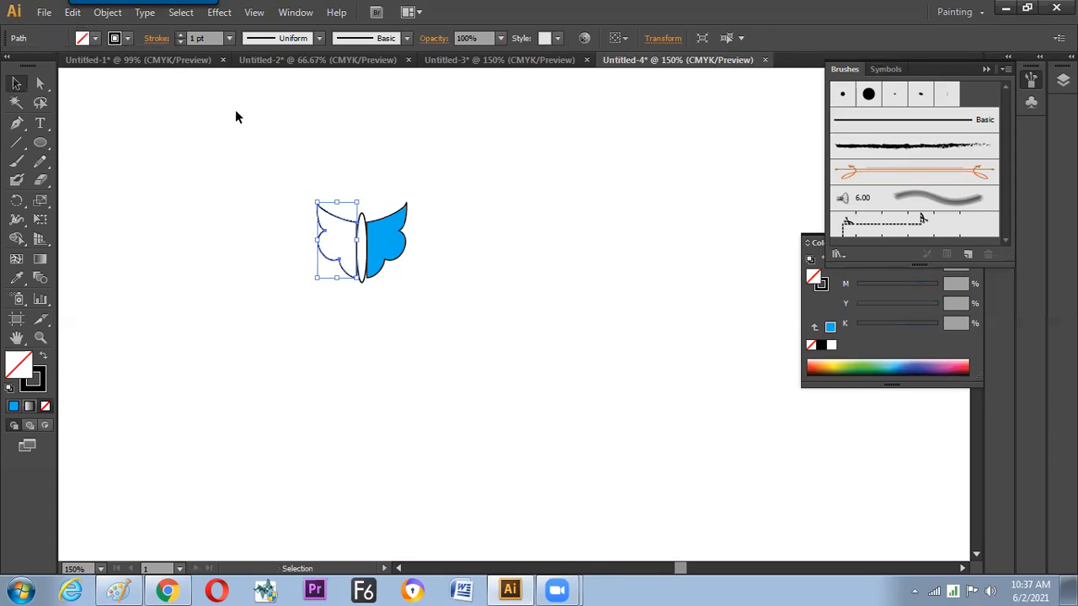
{"action": "left_click", "coordinate": [95, 38]}
{"action": "left_click", "coordinate": [55, 67]}
Step: Select the whole butterfly and scale it down proportionally about its centre
{"action": "left_click_drag", "start_coordinate": [298, 179], "coordinate": [440, 363]}
{"action": "left_click_drag", "start_coordinate": [285, 166], "coordinate": [394, 267]}
{"action": "left_click", "coordinate": [414, 306]}
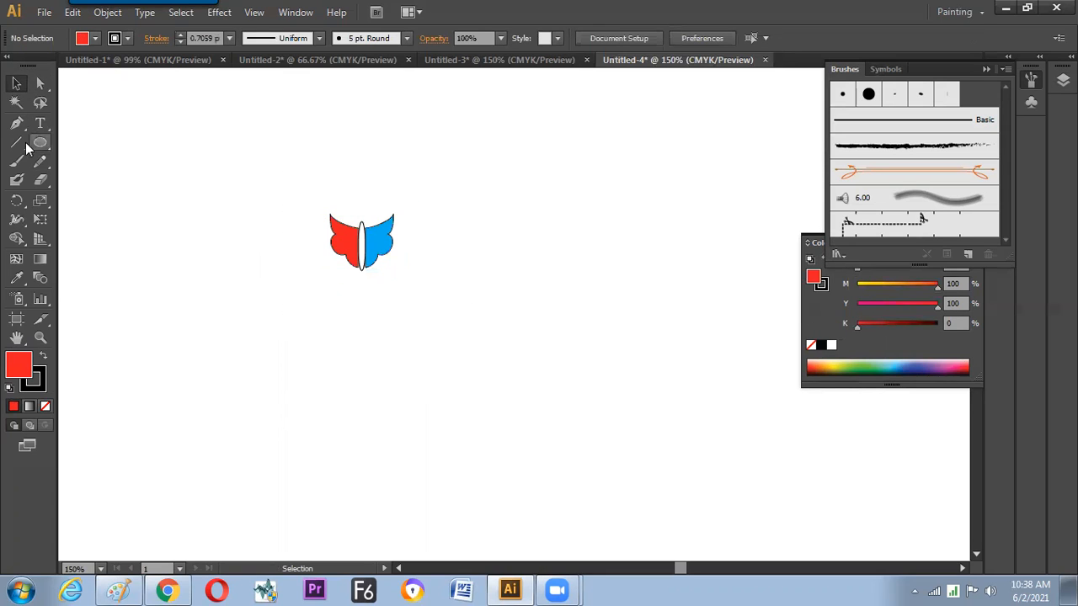
Step: Draw a short arc as the right antenna with the Arc tool and position its base on the body's upper end
{"action": "left_click_drag", "start_coordinate": [17, 142], "coordinate": [81, 159]}
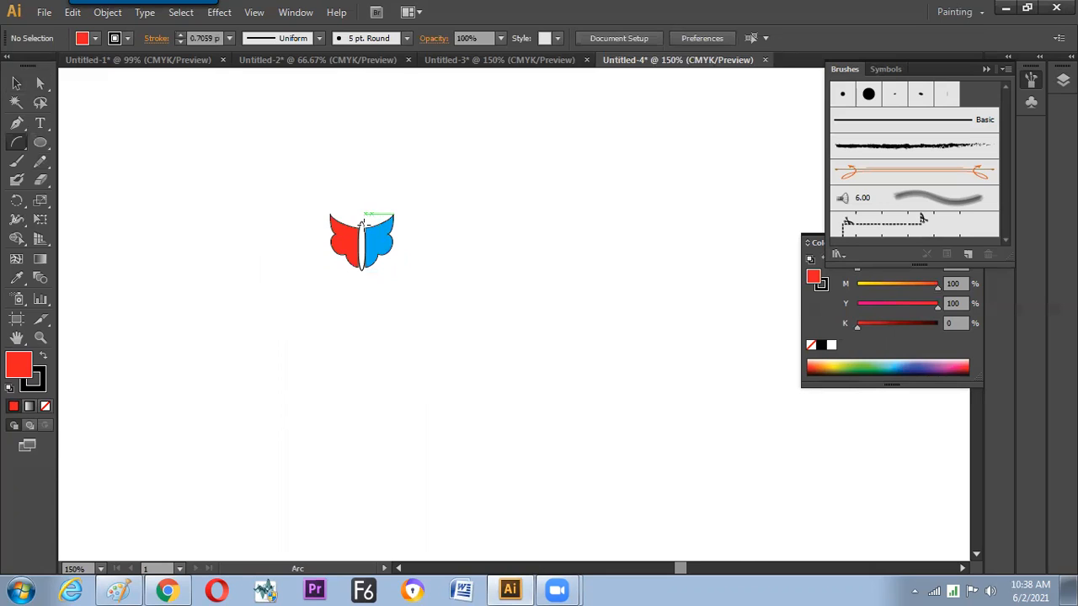
{"action": "left_click_drag", "start_coordinate": [368, 213], "coordinate": [375, 210]}
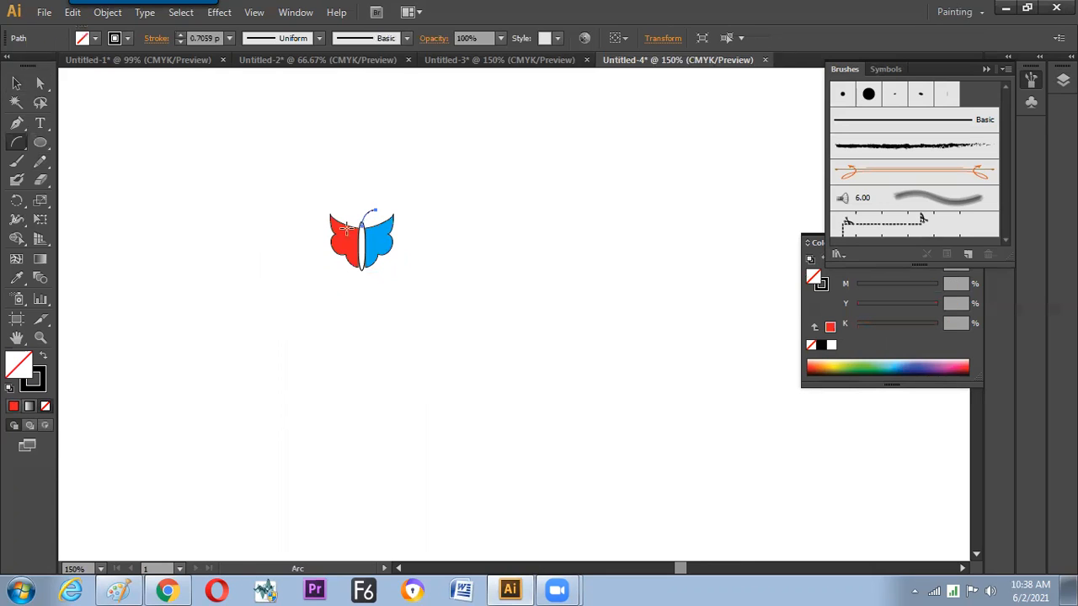
{"action": "left_click", "coordinate": [39, 143]}
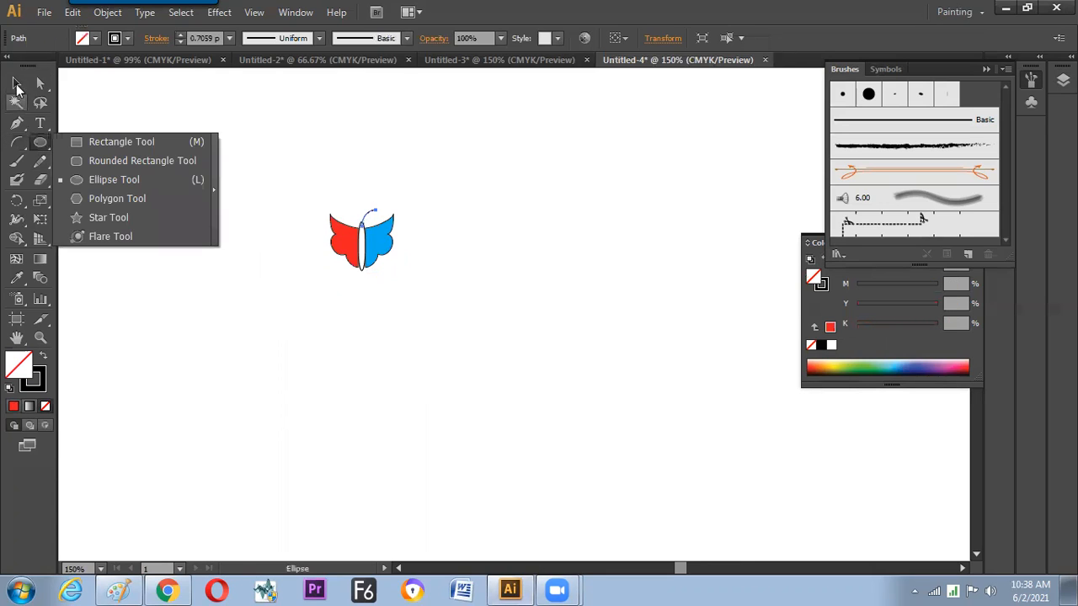
{"action": "left_click", "coordinate": [303, 158]}
{"action": "key", "text": "Escape"}
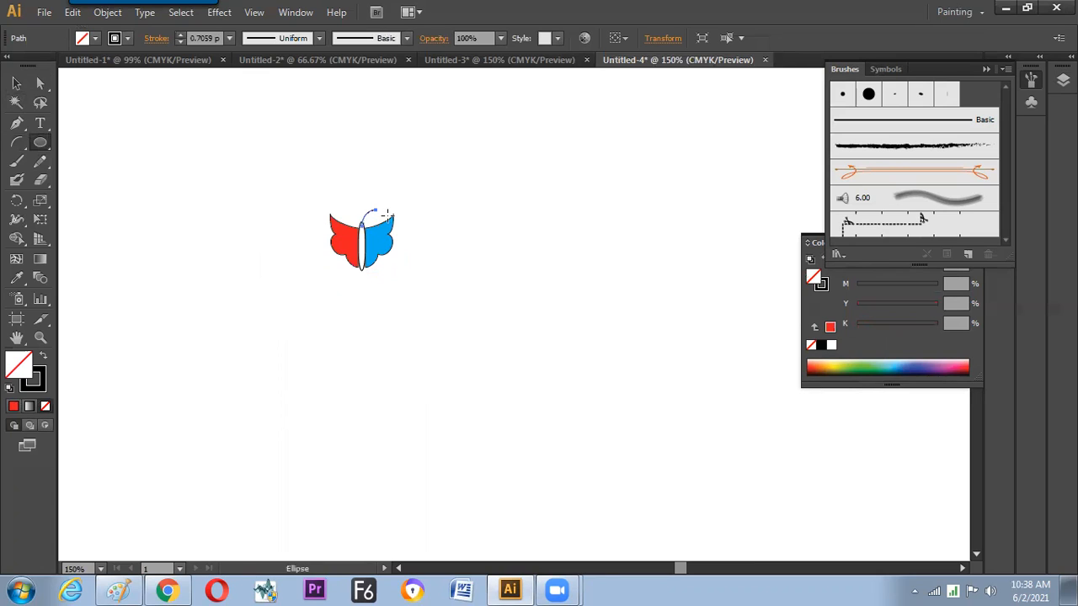
{"action": "left_click_drag", "start_coordinate": [317, 178], "coordinate": [442, 319]}
{"action": "key", "text": "v"}
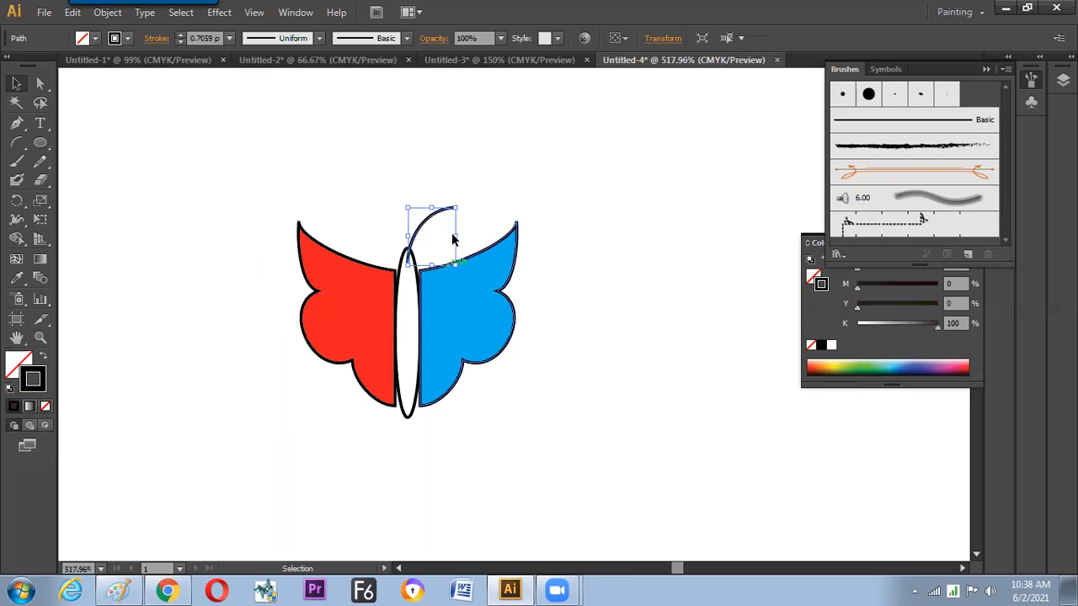
{"action": "left_click", "coordinate": [422, 234]}
{"action": "left_click", "coordinate": [435, 216]}
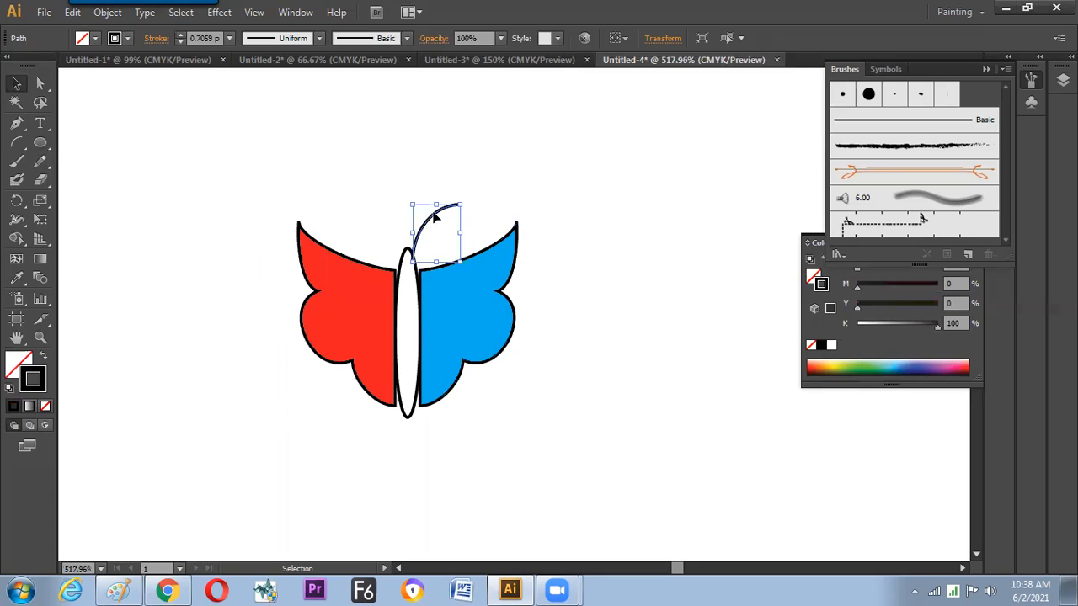
Step: Apply the round Arrow 21 arrowhead to the antenna's outer end
{"action": "left_click", "coordinate": [156, 39]}
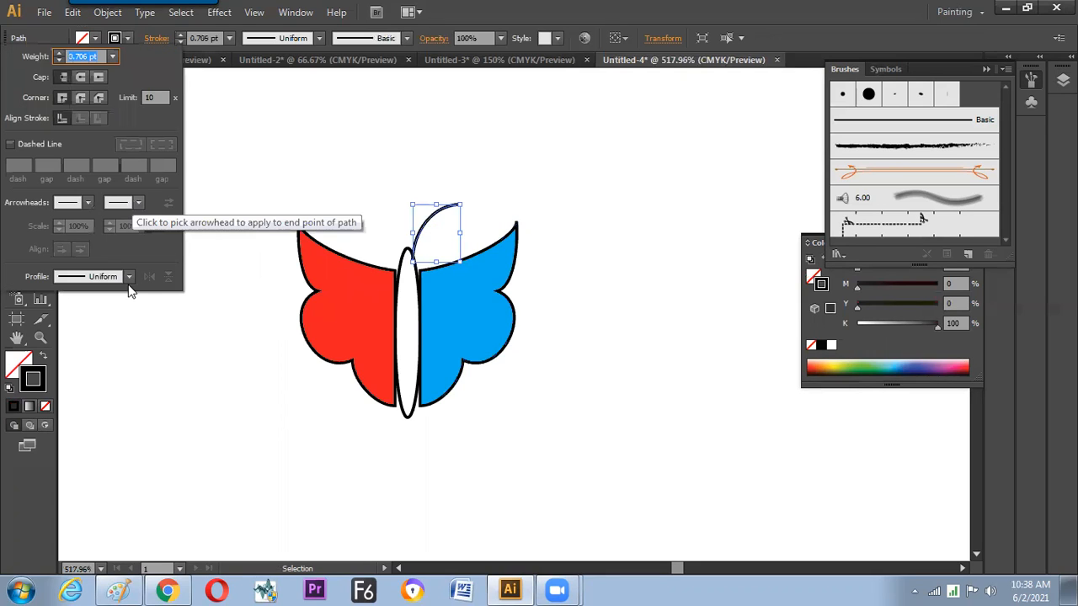
{"action": "left_click", "coordinate": [138, 203]}
{"action": "scroll", "coordinate": [130, 327], "scroll_direction": "down", "scroll_amount": 5}
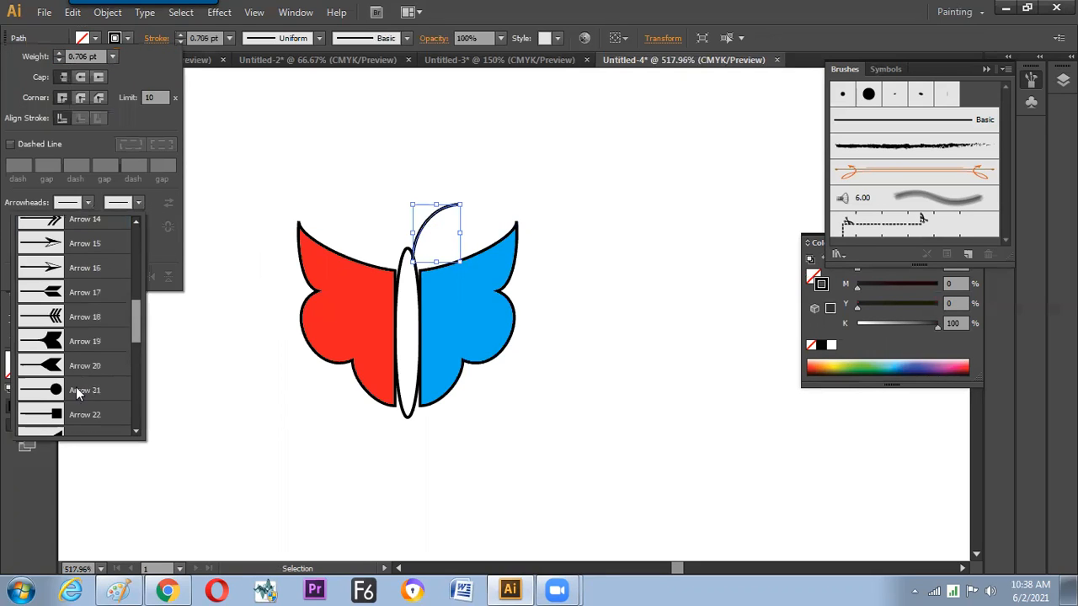
{"action": "left_click", "coordinate": [85, 390]}
{"action": "left_click", "coordinate": [453, 222]}
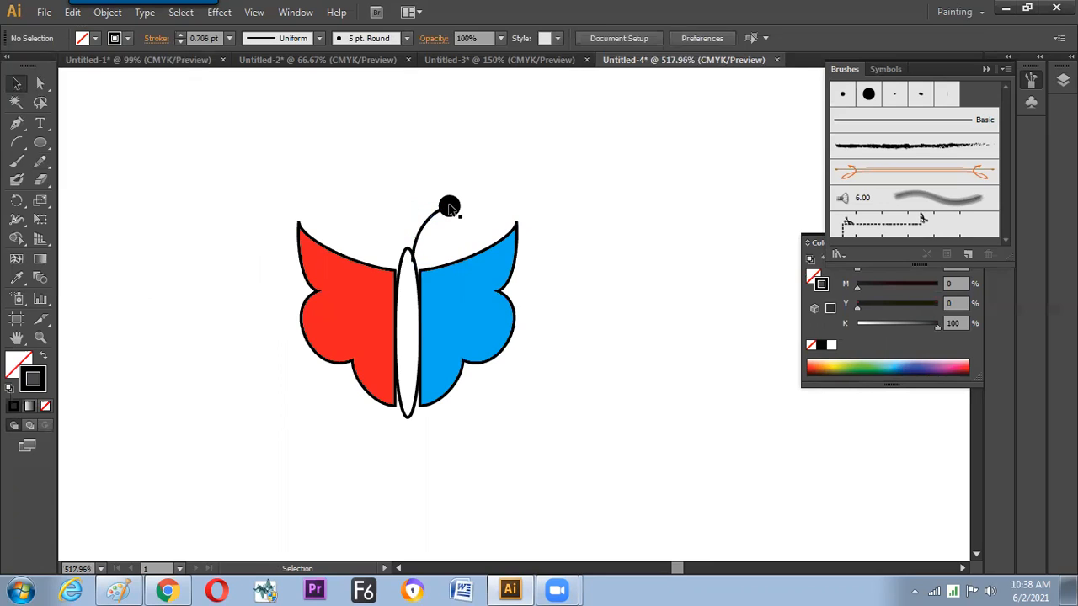
Step: Duplicate the antenna to the left side of the head and flip the copy horizontally
{"action": "left_click", "coordinate": [449, 216]}
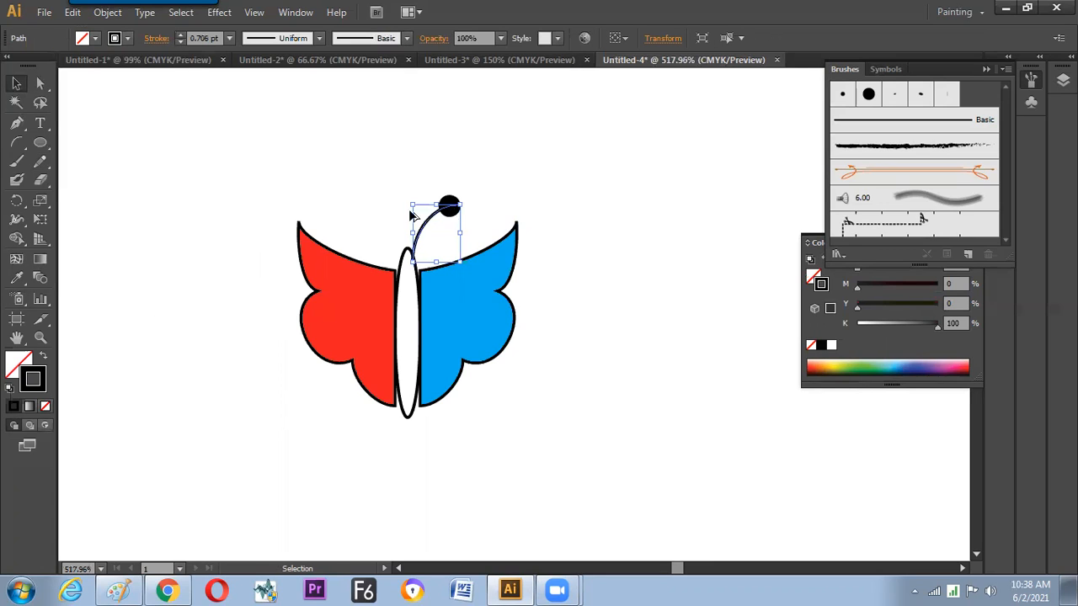
{"action": "left_click_drag", "start_coordinate": [394, 212], "coordinate": [390, 217]}
{"action": "left_click", "coordinate": [673, 39]}
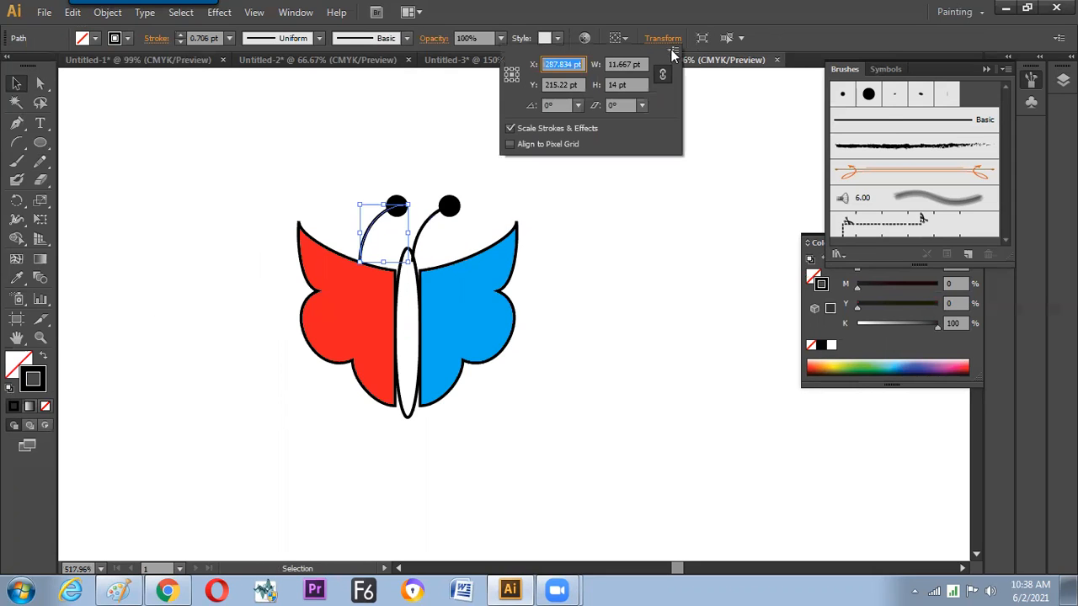
{"action": "left_click", "coordinate": [673, 50]}
{"action": "left_click", "coordinate": [712, 54]}
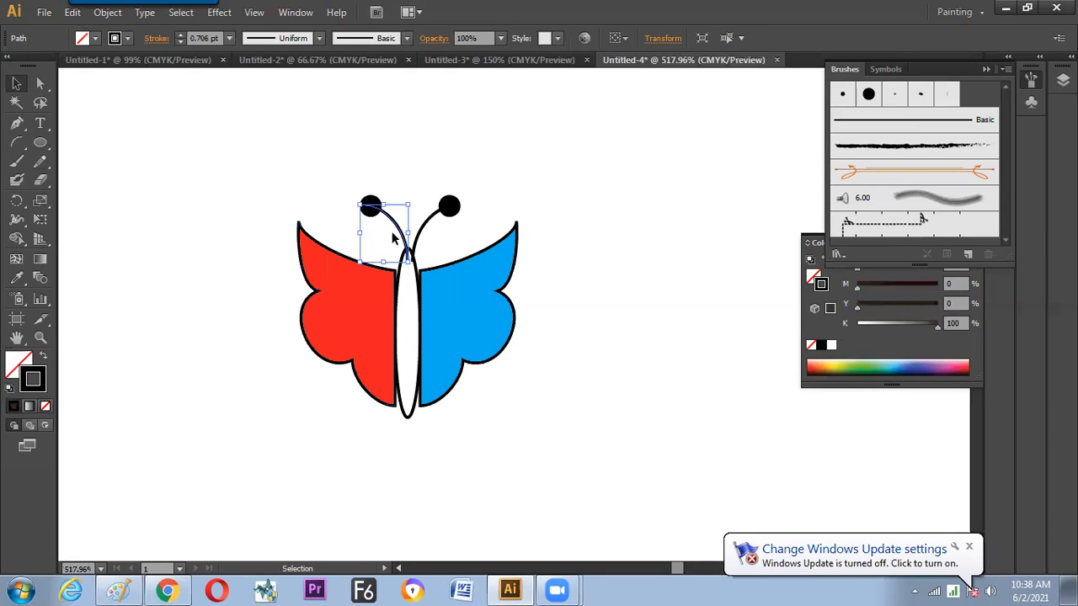
Step: Shift the left antenna slightly outward on the head, and scale the whole butterfly down to about a third of its size
{"action": "left_click_drag", "start_coordinate": [401, 238], "coordinate": [396, 238]}
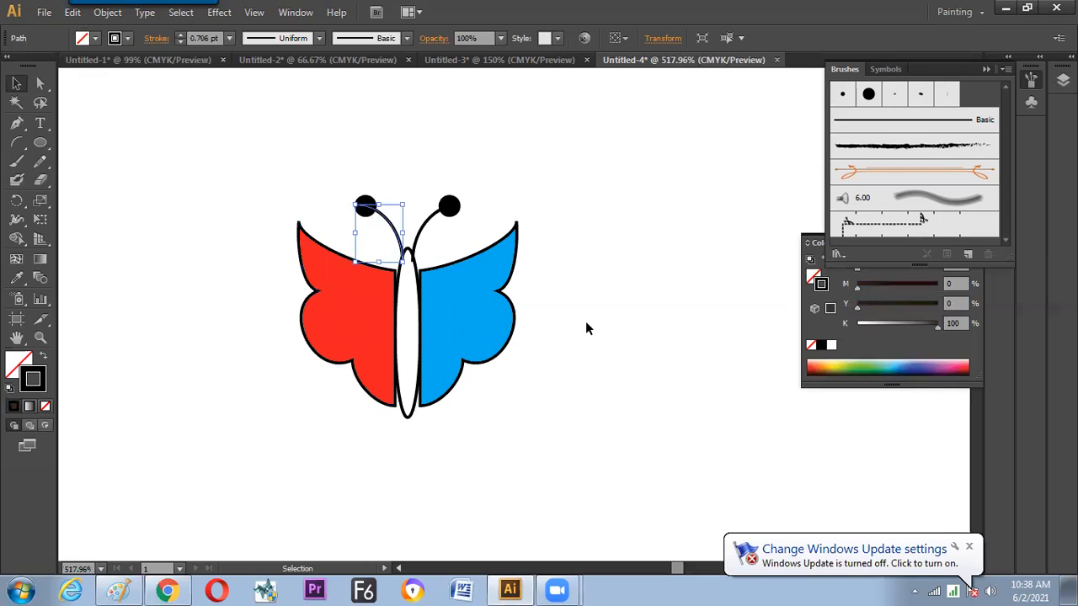
{"action": "left_click", "coordinate": [584, 325]}
{"action": "left_click", "coordinate": [312, 61]}
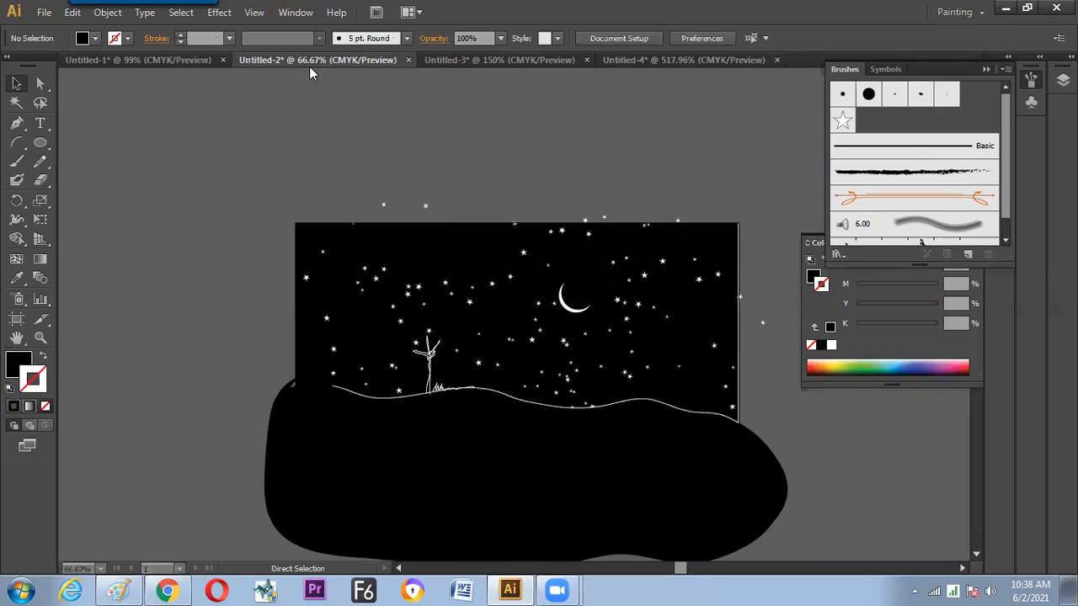
{"action": "left_click", "coordinate": [674, 67]}
{"action": "left_click_drag", "start_coordinate": [246, 156], "coordinate": [469, 351]}
{"action": "left_click_drag", "start_coordinate": [434, 394], "coordinate": [416, 407]}
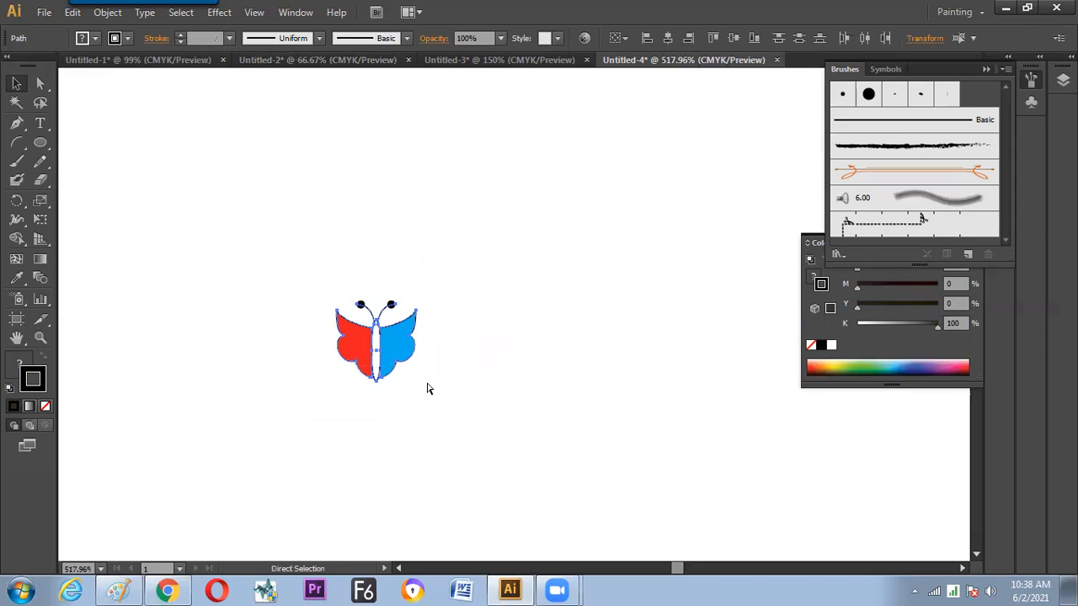
Step: Create a new scatter brush from the butterfly artwork
{"action": "key", "text": "ctrl+minus"}
{"action": "key", "text": "ctrl+minus"}
{"action": "key", "text": "ctrl+minus"}
{"action": "key", "text": "ctrl+0"}
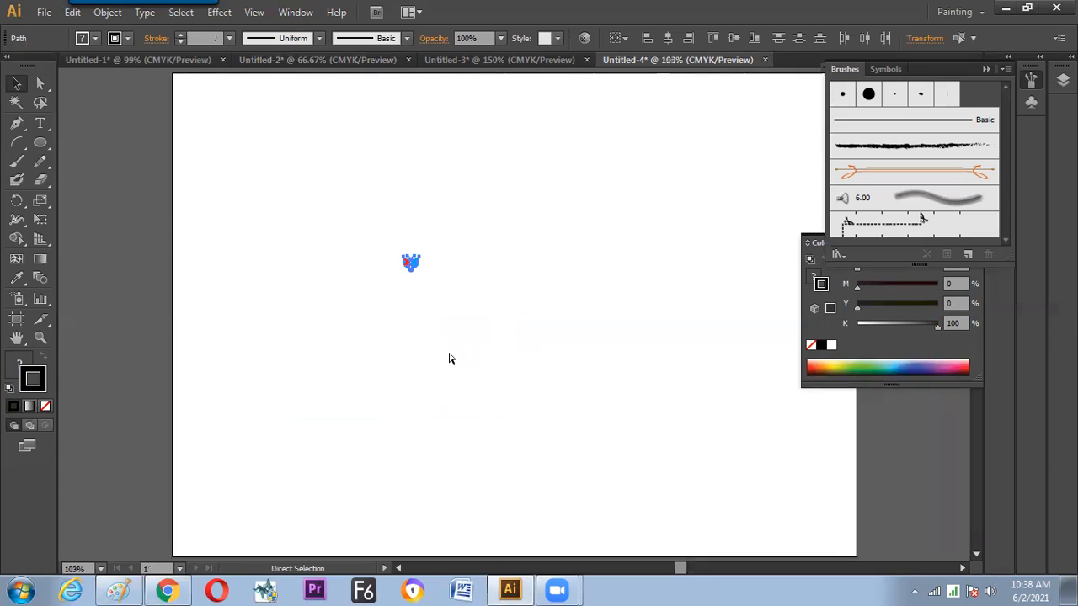
{"action": "left_click", "coordinate": [411, 261]}
{"action": "mouse_move", "coordinate": [412, 262]}
{"action": "left_mouse_down"}
{"action": "mouse_move", "coordinate": [594, 236]}
{"action": "mouse_move", "coordinate": [883, 167]}
{"action": "left_mouse_up"}
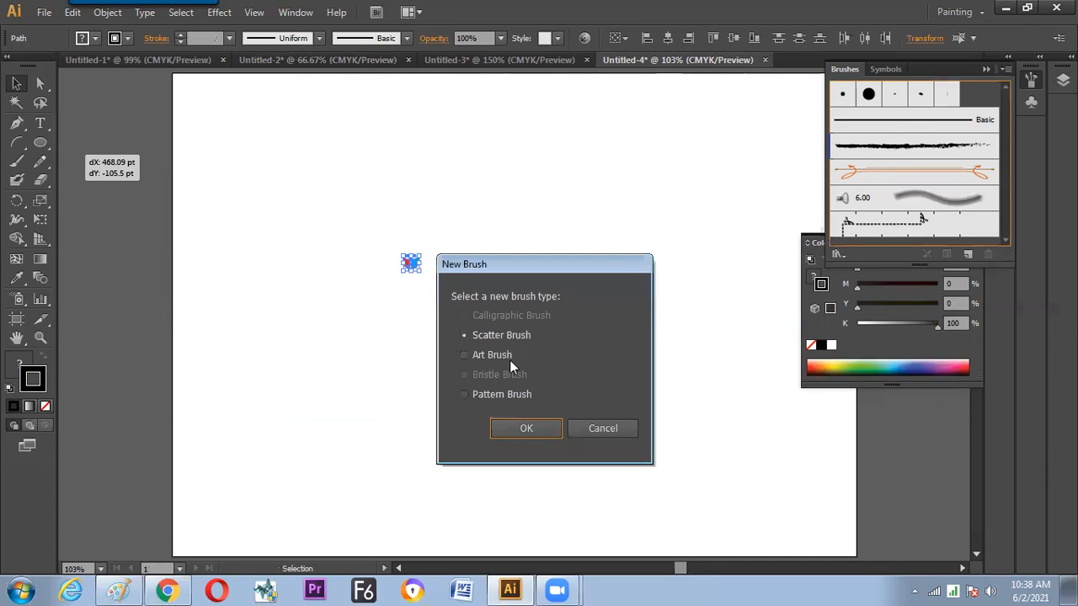
{"action": "left_click", "coordinate": [516, 428]}
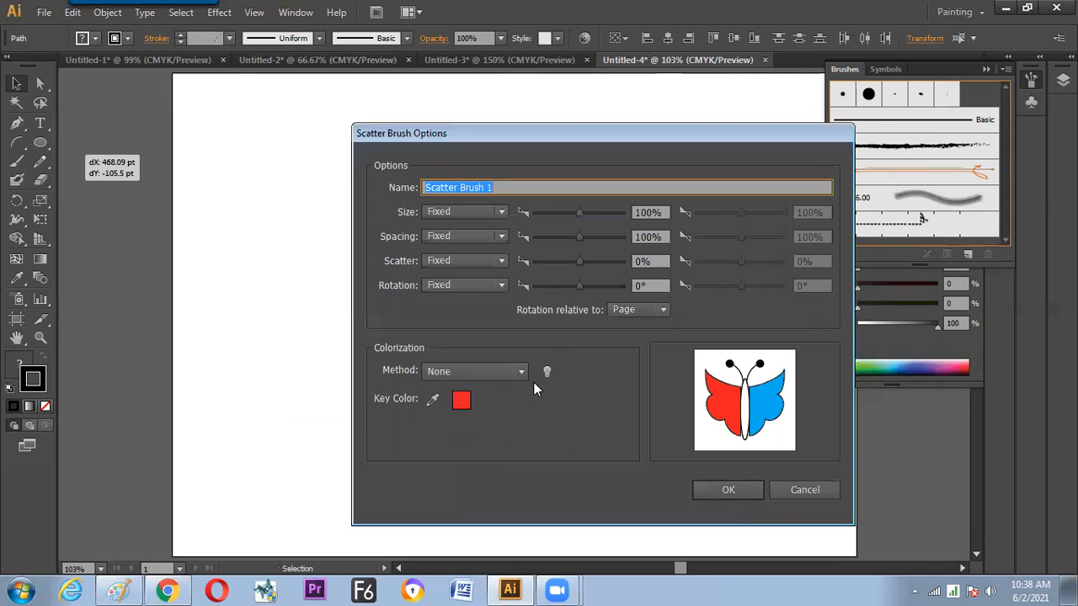
Step: Set the new brush's rotation to Random at -62° relative to the path, and accept the brush options
{"action": "left_click", "coordinate": [623, 310]}
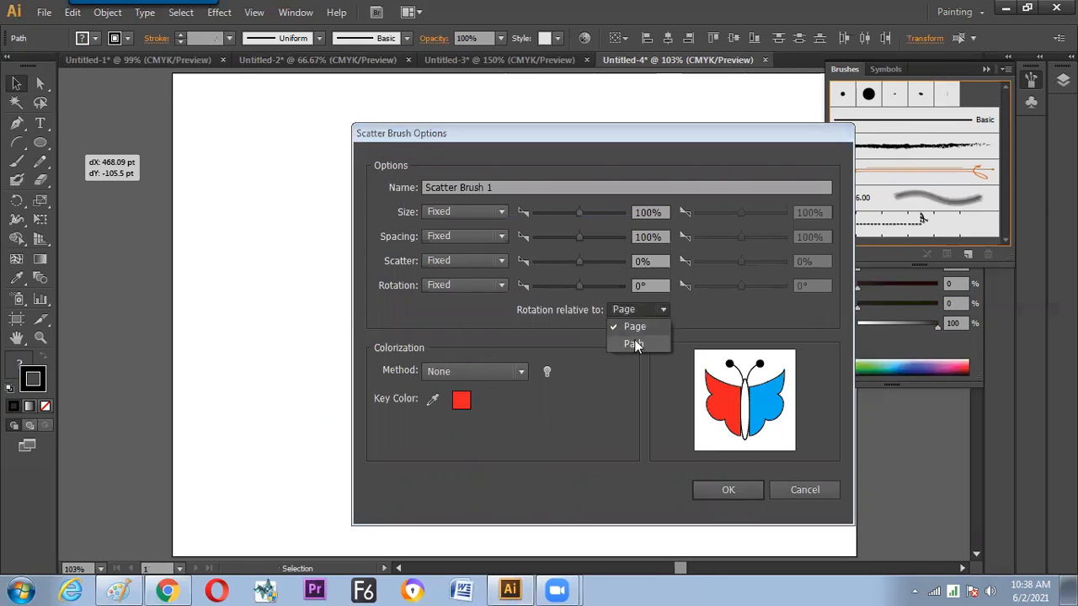
{"action": "left_click", "coordinate": [635, 341]}
{"action": "left_click", "coordinate": [484, 285]}
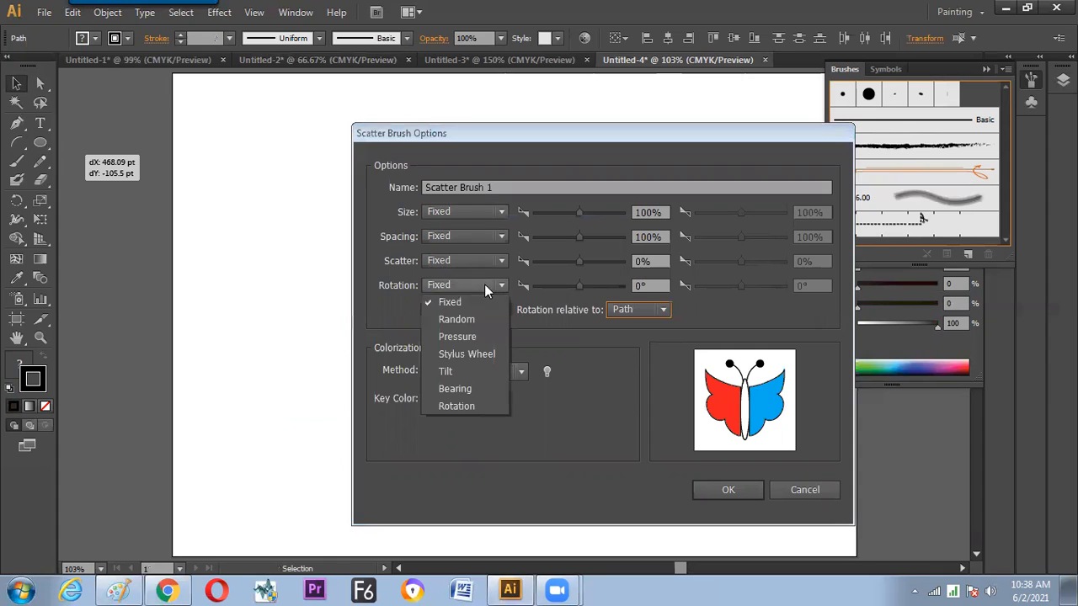
{"action": "left_click", "coordinate": [470, 314]}
{"action": "left_click_drag", "start_coordinate": [581, 286], "coordinate": [565, 286]}
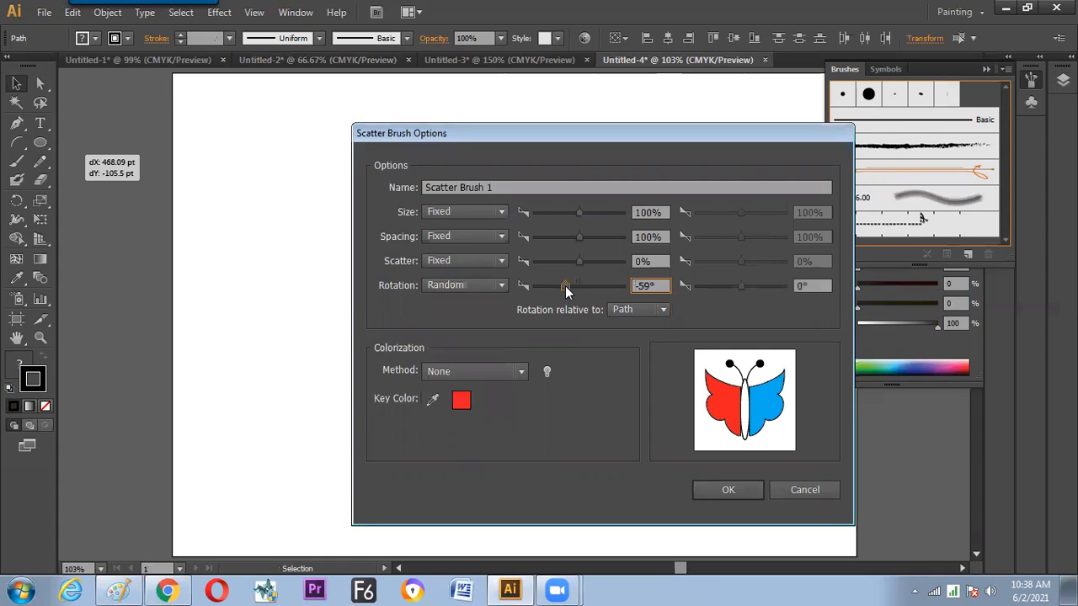
{"action": "left_click", "coordinate": [717, 489]}
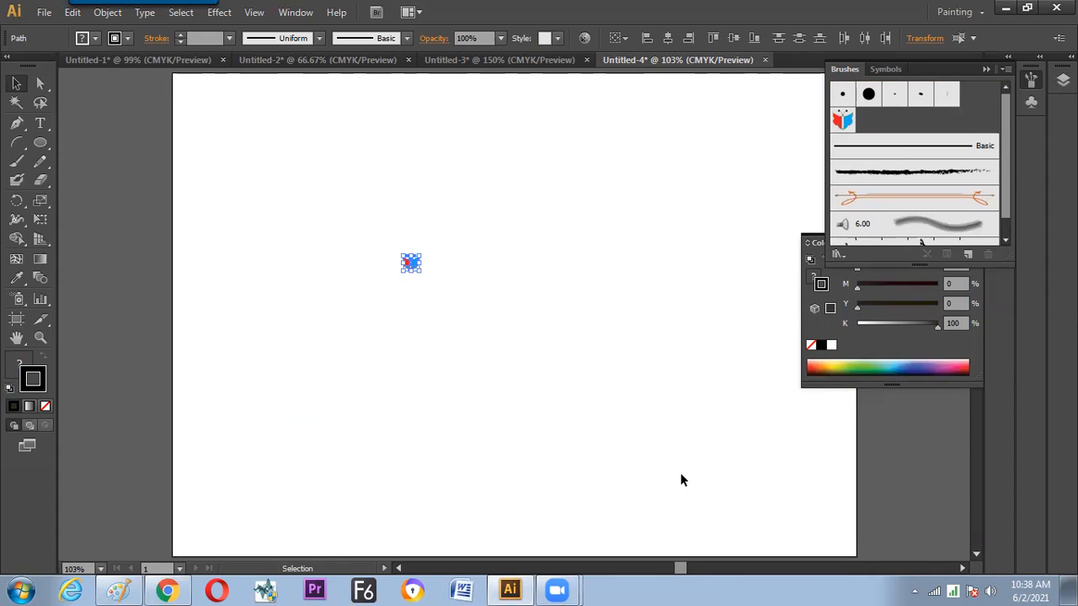
Step: Paint a wavy horizontal stroke across the upper part of the artboard with the butterfly brush
{"action": "left_click", "coordinate": [17, 161]}
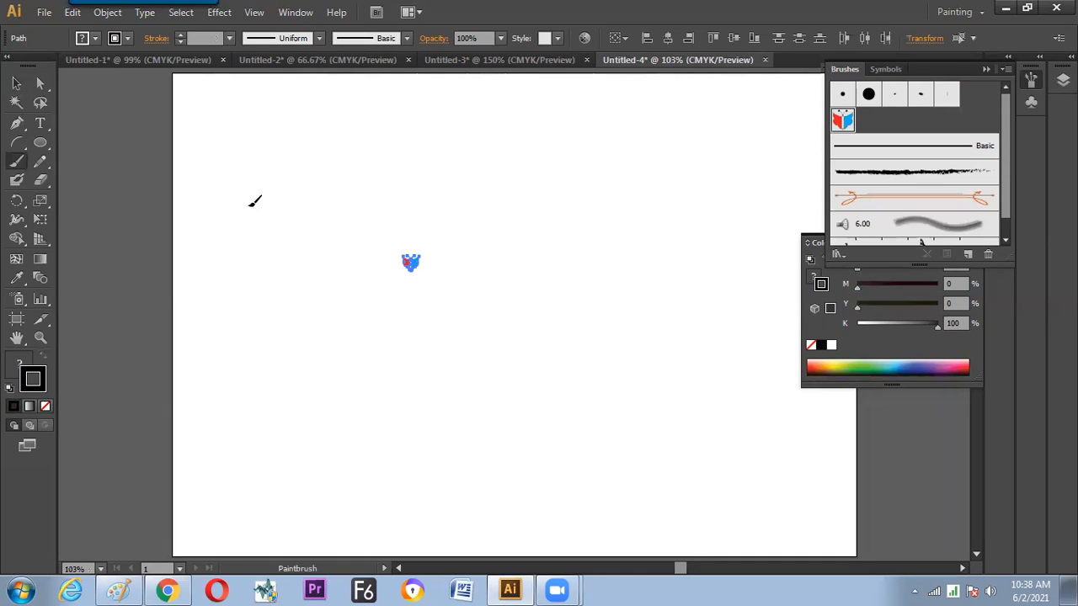
{"action": "left_click_drag", "start_coordinate": [619, 186], "coordinate": [692, 192]}
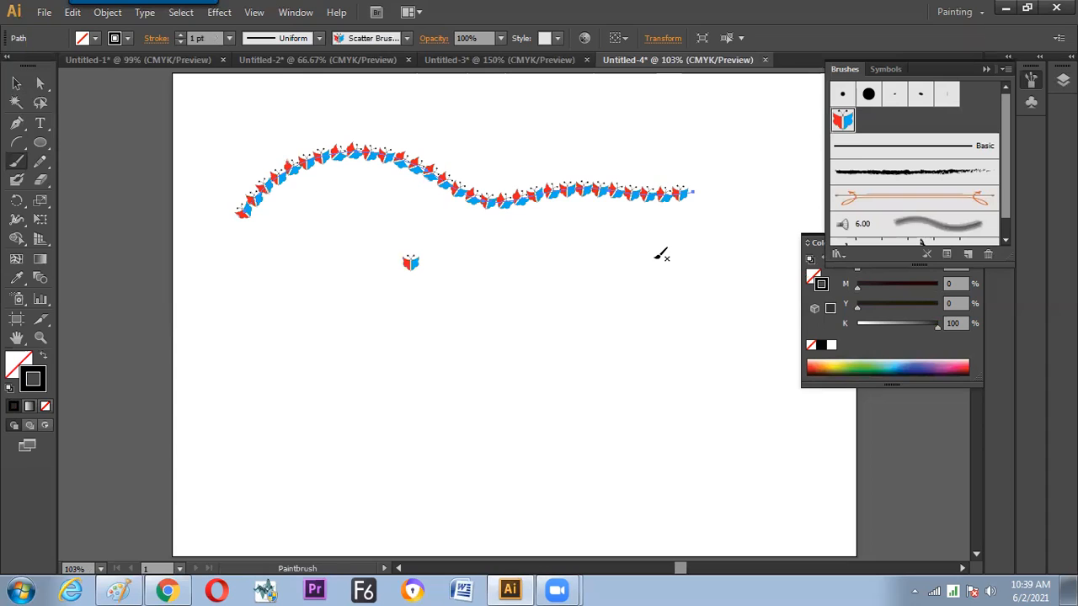
{"action": "left_click", "coordinate": [16, 83]}
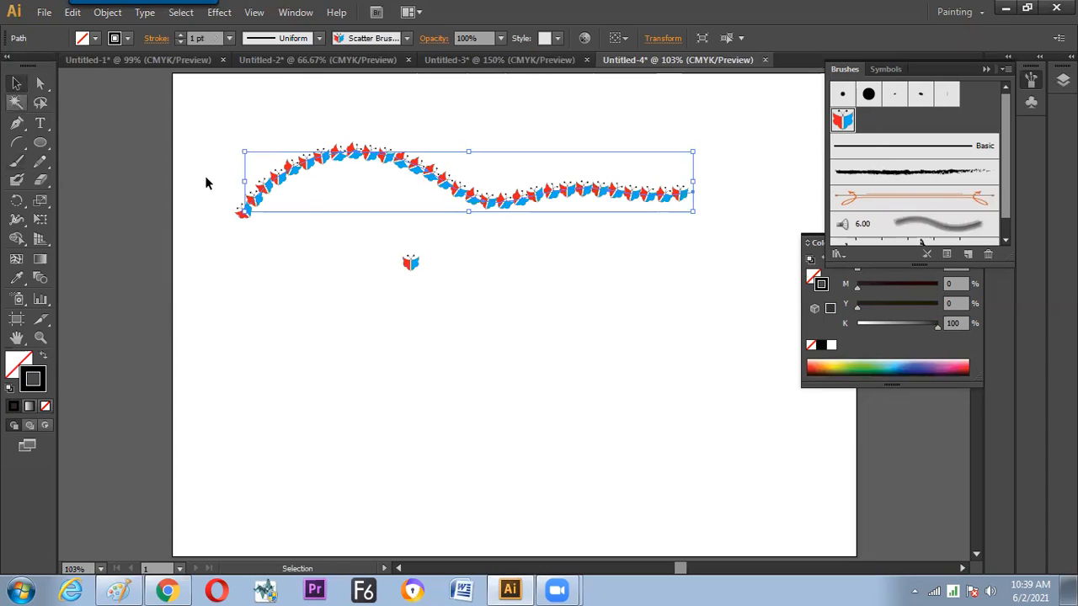
Step: Reopen the butterfly brush's options and set its size to Random with a 32% minimum
{"action": "key", "text": "ctrl+plus"}
{"action": "key", "text": "ctrl+plus"}
{"action": "left_click_drag", "start_coordinate": [396, 101], "coordinate": [411, 272]}
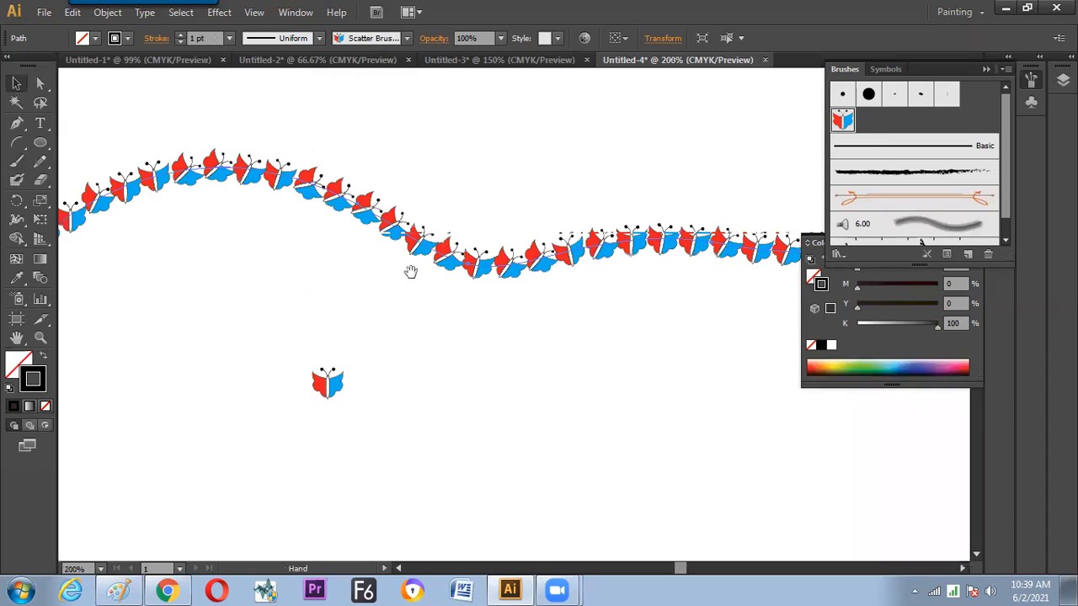
{"action": "left_click_drag", "start_coordinate": [279, 148], "coordinate": [339, 151]}
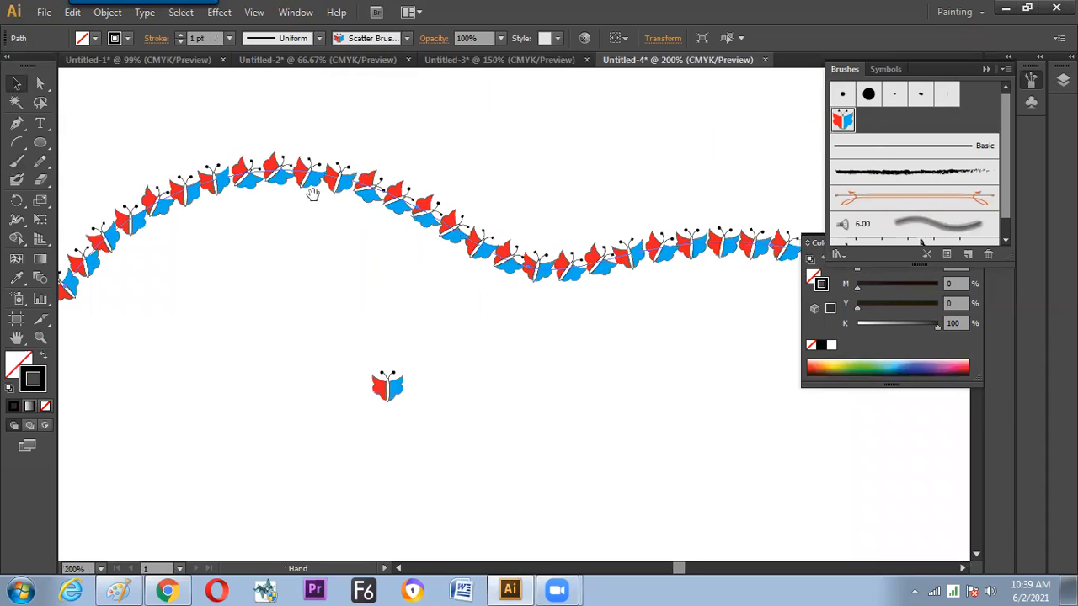
{"action": "left_click_drag", "start_coordinate": [709, 151], "coordinate": [772, 142]}
{"action": "double_click", "coordinate": [843, 120]}
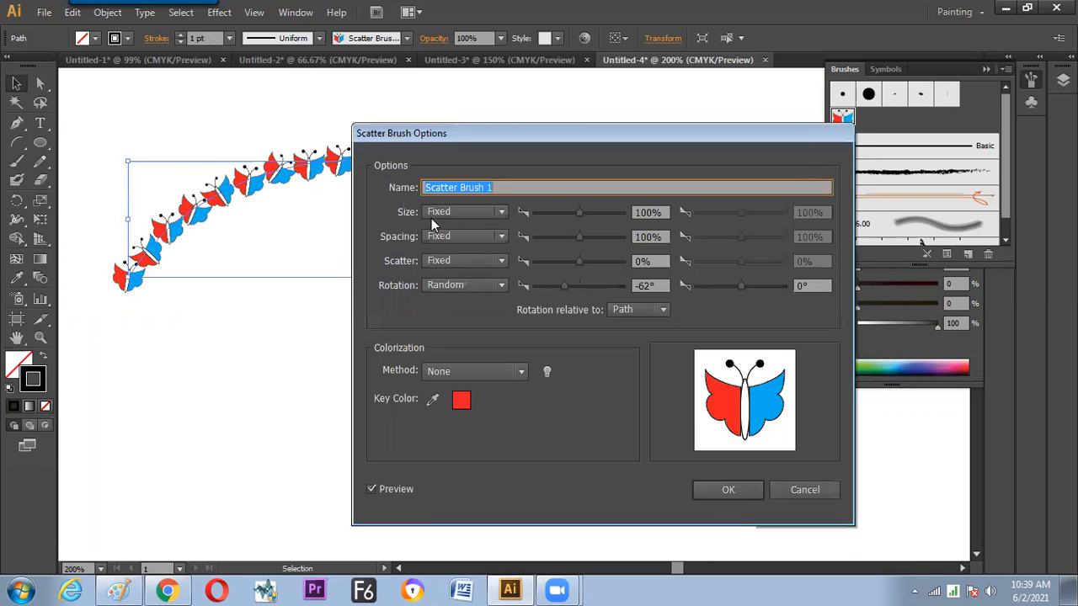
{"action": "left_click", "coordinate": [497, 213]}
{"action": "left_click", "coordinate": [465, 246]}
{"action": "left_click_drag", "start_coordinate": [564, 212], "coordinate": [546, 216]}
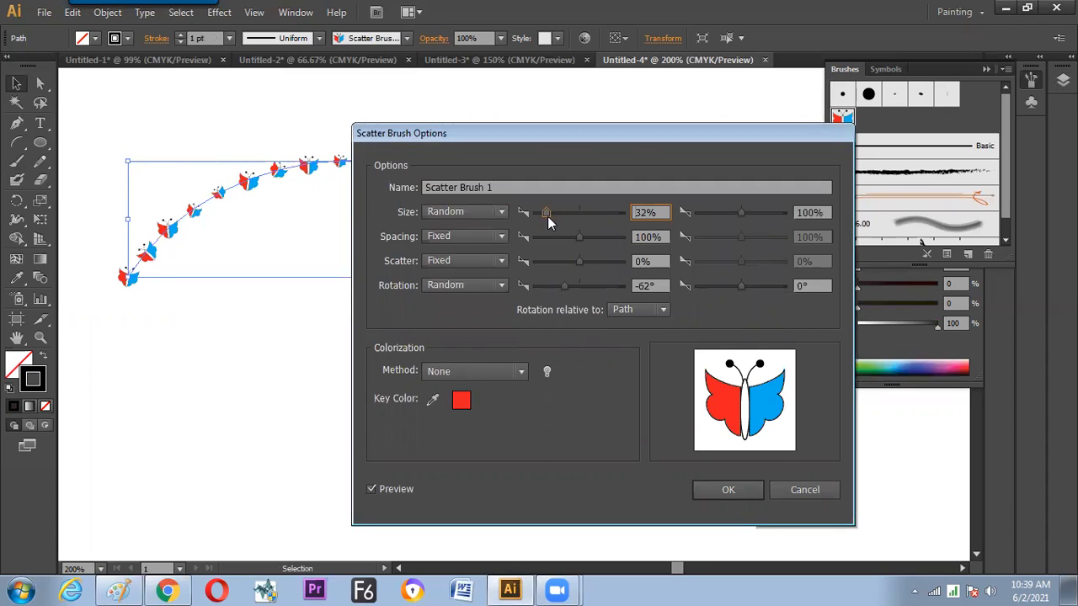
Step: Set the butterfly brush's spacing to Random with a 48% minimum
{"action": "left_click", "coordinate": [472, 237]}
{"action": "left_click", "coordinate": [458, 271]}
{"action": "left_click_drag", "start_coordinate": [578, 237], "coordinate": [554, 237]}
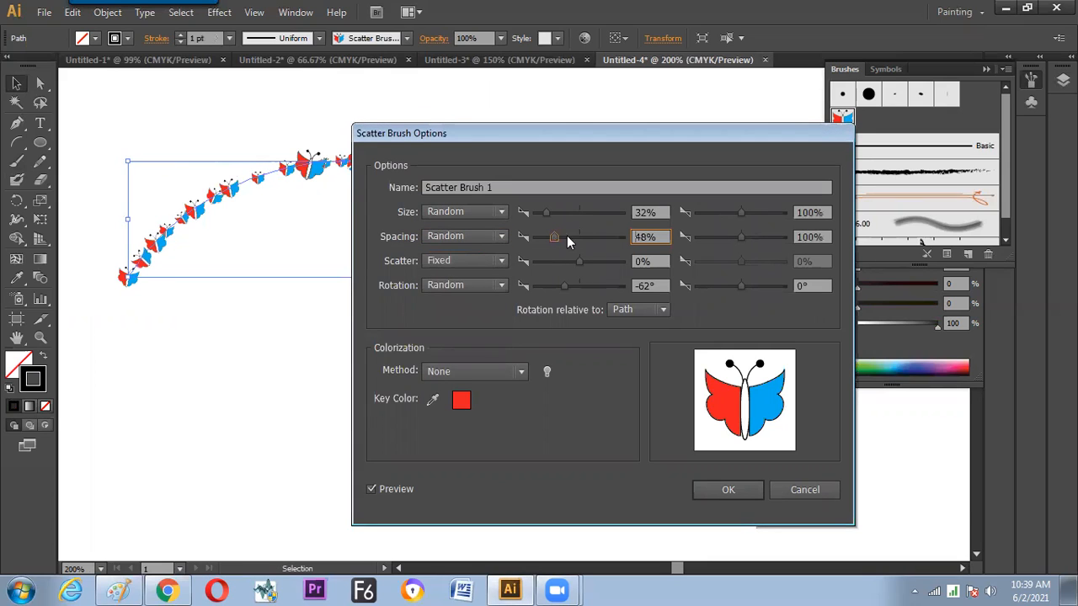
Step: Set the butterfly brush's scatter to Random between -166% and 165%
{"action": "left_click", "coordinate": [470, 262]}
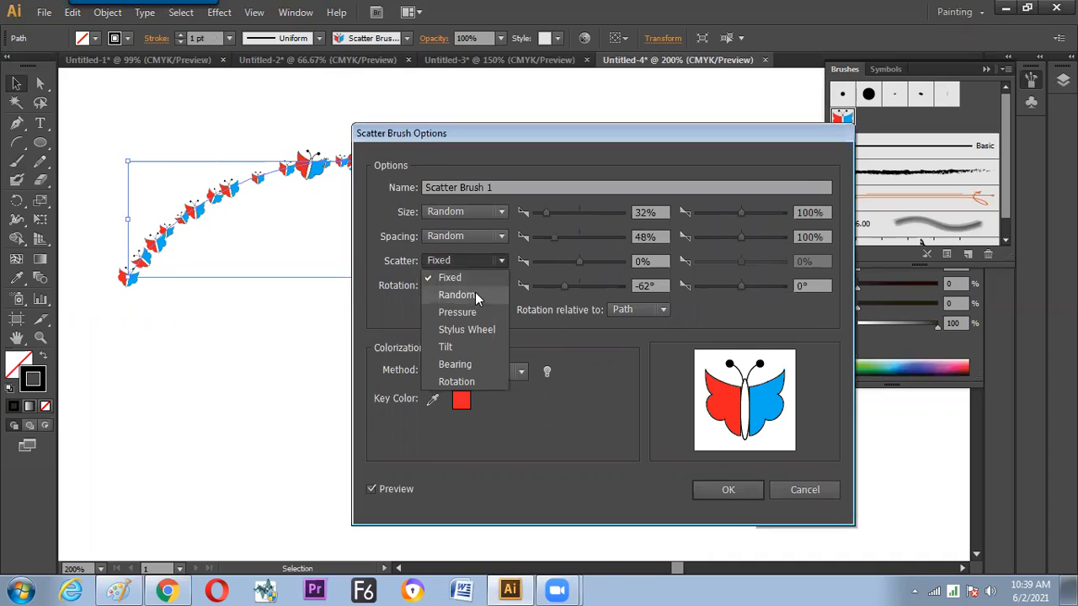
{"action": "left_click", "coordinate": [479, 295]}
{"action": "left_click", "coordinate": [570, 265]}
{"action": "left_click_drag", "start_coordinate": [570, 266], "coordinate": [568, 263]}
{"action": "left_click_drag", "start_coordinate": [746, 264], "coordinate": [738, 266]}
{"action": "left_click_drag", "start_coordinate": [570, 264], "coordinate": [573, 264]}
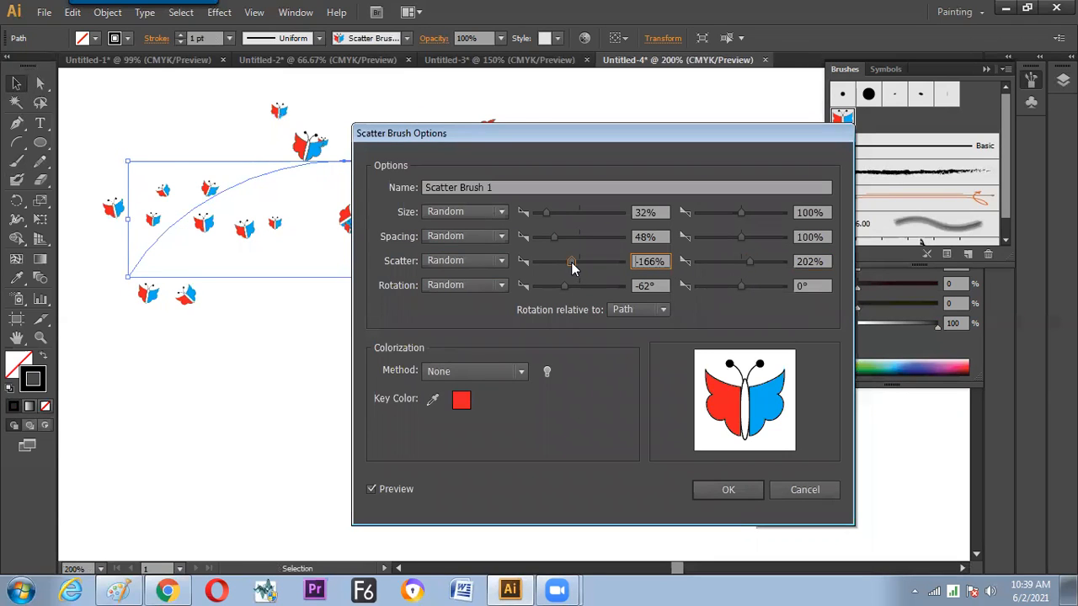
{"action": "left_click_drag", "start_coordinate": [748, 266], "coordinate": [745, 266]}
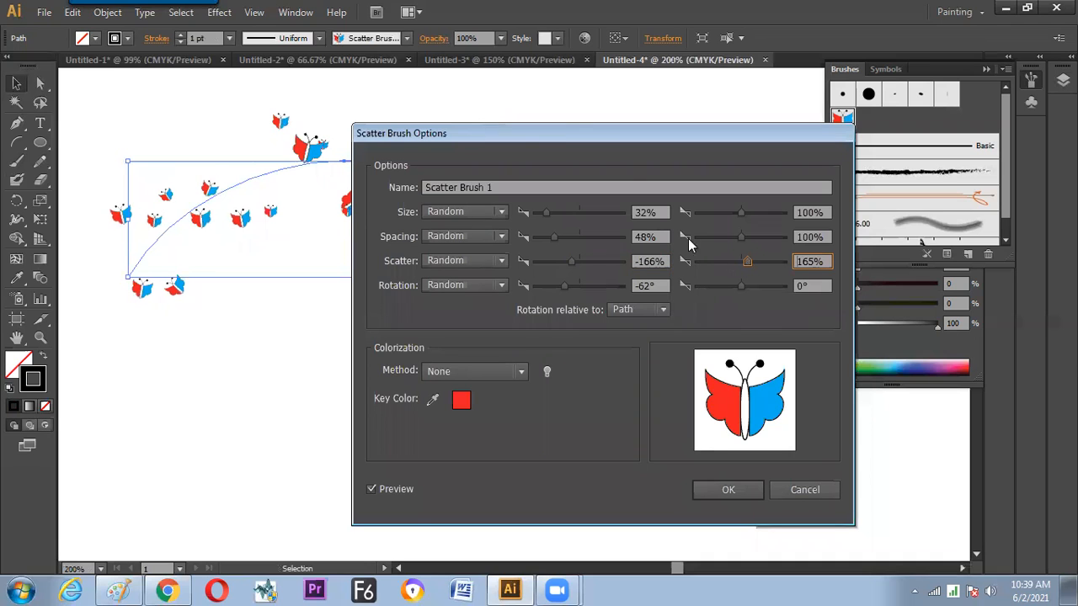
Step: Keep the butterfly brush's rotation on Random and set its random size range to 25% and 69%
{"action": "left_click_drag", "start_coordinate": [563, 135], "coordinate": [684, 176]}
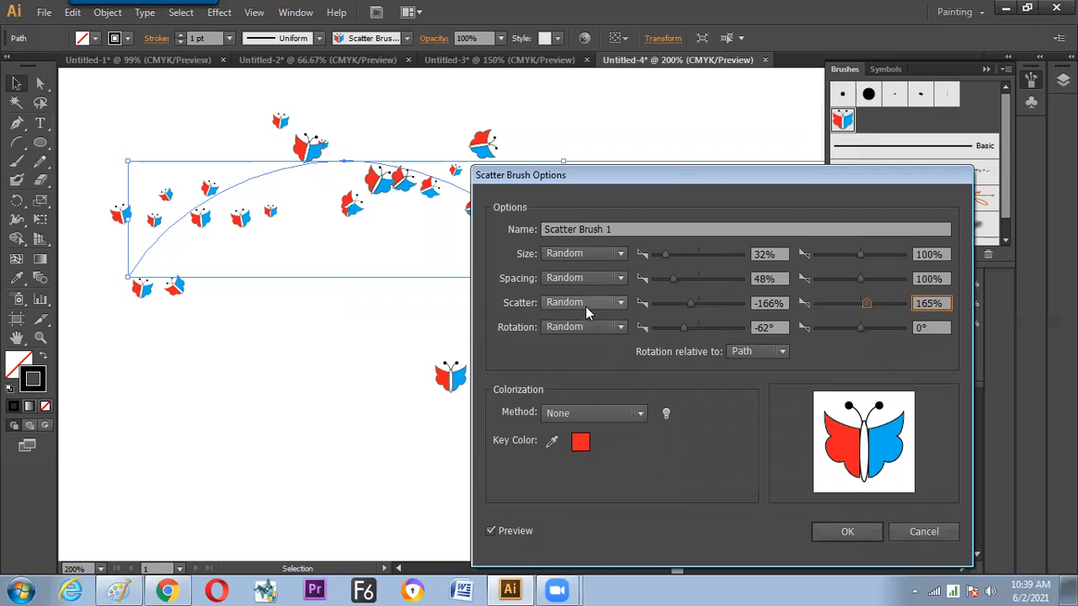
{"action": "left_click", "coordinate": [576, 327]}
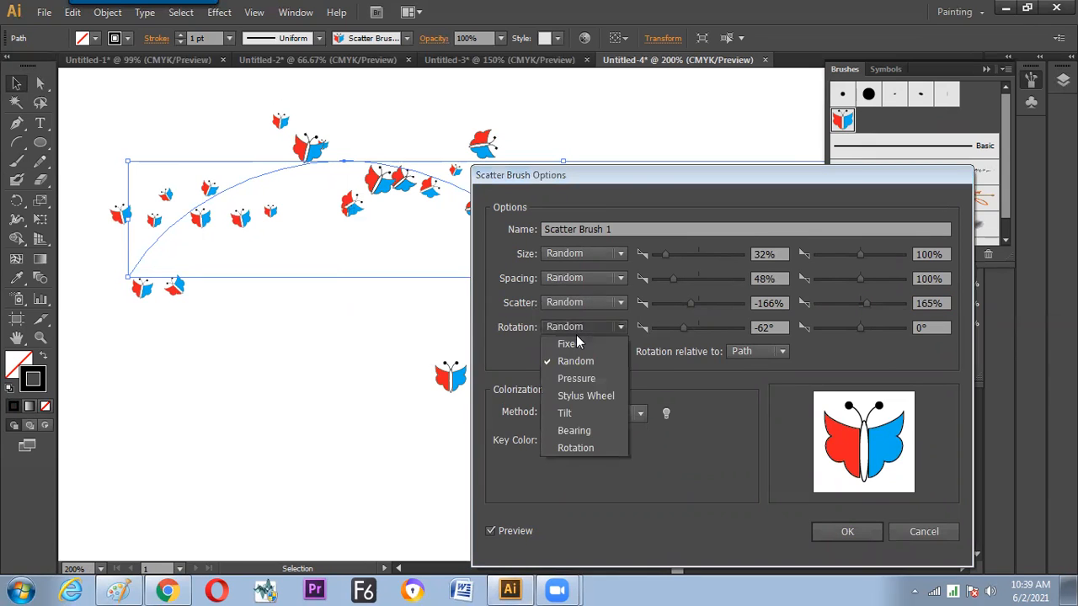
{"action": "left_click", "coordinate": [577, 361]}
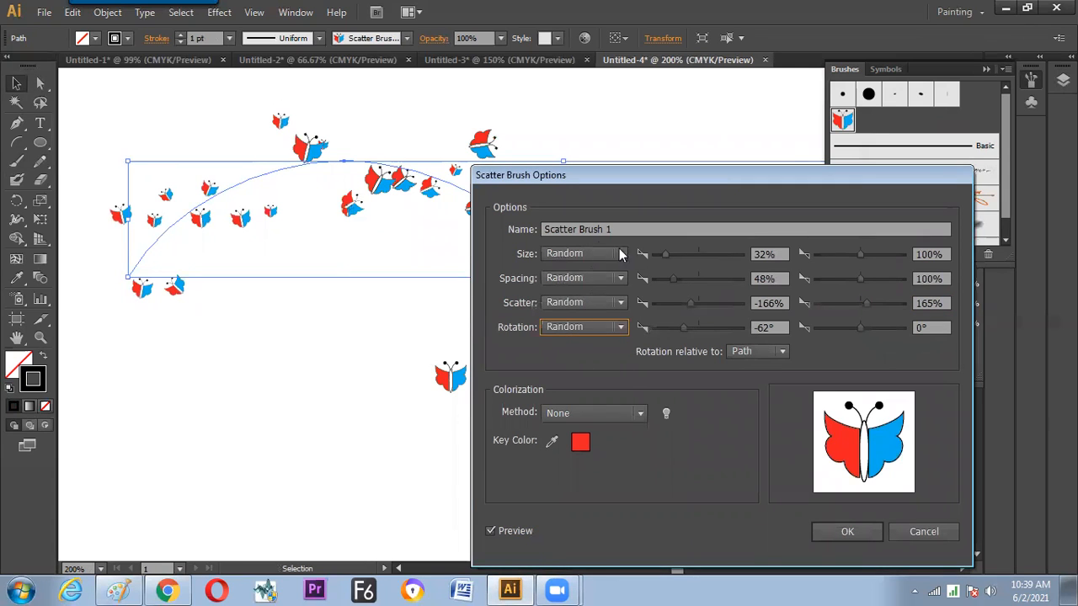
{"action": "left_click_drag", "start_coordinate": [666, 255], "coordinate": [662, 256]}
{"action": "left_click_drag", "start_coordinate": [861, 257], "coordinate": [846, 257]}
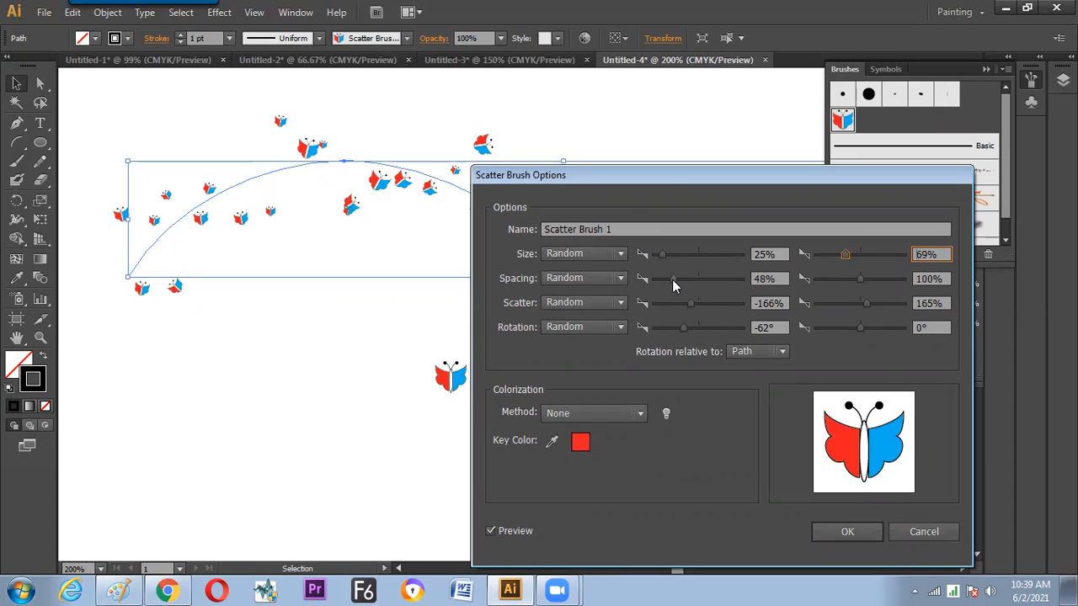
Step: Set the brush's random spacing range to 30% and 67%, and apply the new options to the existing stroke
{"action": "left_click_drag", "start_coordinate": [673, 280], "coordinate": [670, 279]}
{"action": "left_click_drag", "start_coordinate": [859, 279], "coordinate": [844, 287]}
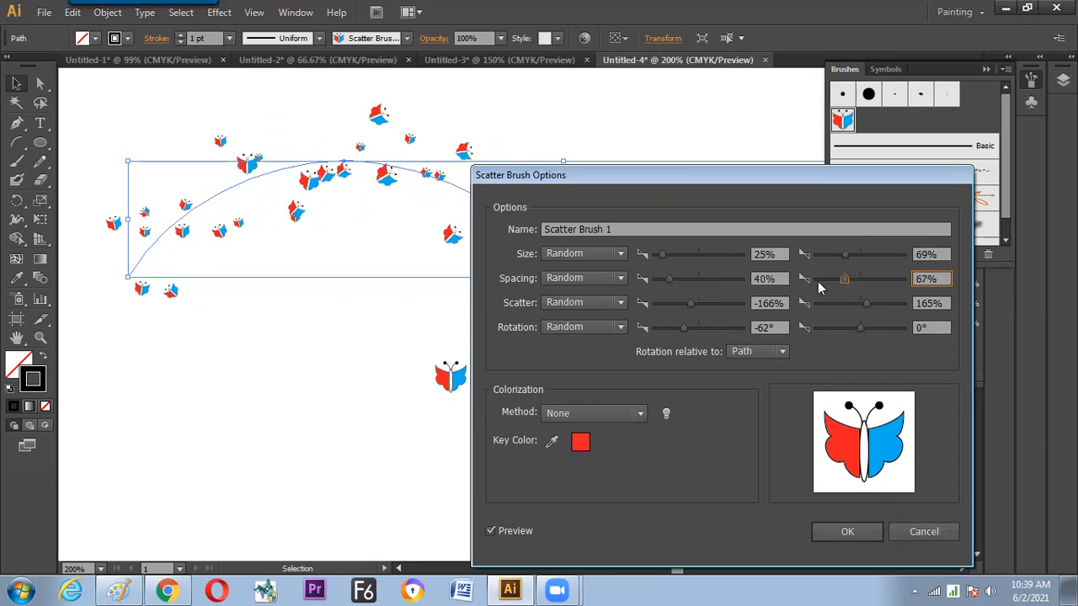
{"action": "left_click_drag", "start_coordinate": [679, 282], "coordinate": [666, 279]}
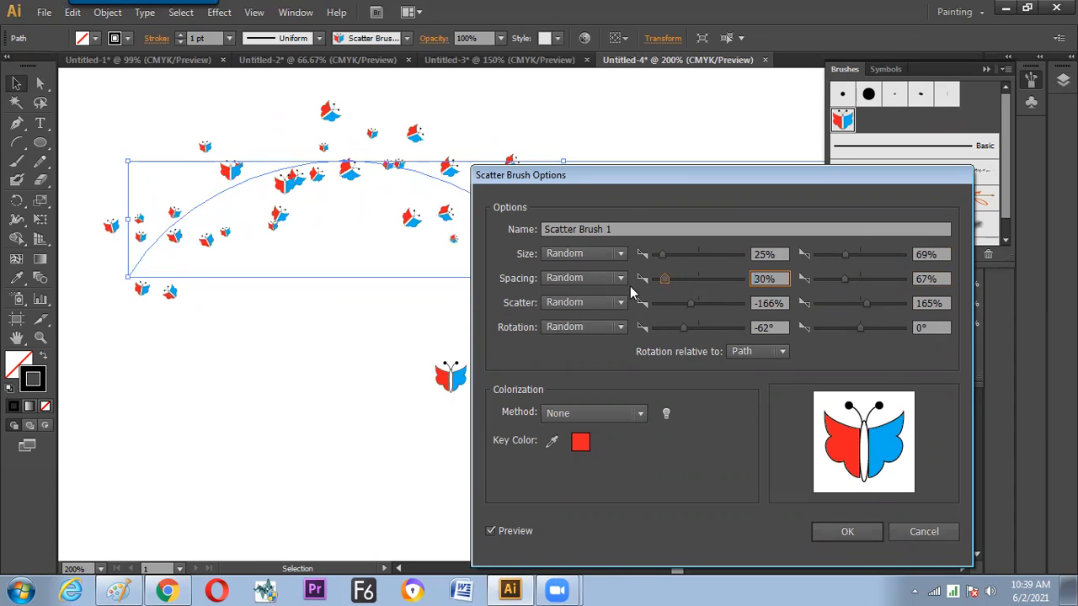
{"action": "left_click", "coordinate": [816, 532]}
{"action": "left_click", "coordinate": [524, 315]}
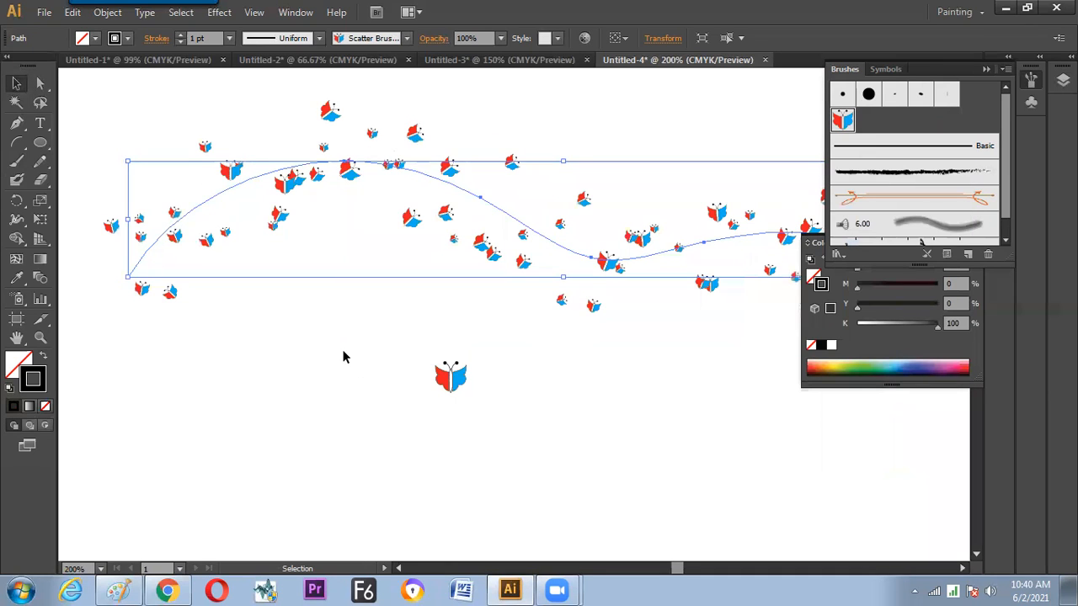
Step: Move the original butterfly to the lower left of the artwork, and delete the wavy butterfly stroke
{"action": "left_click", "coordinate": [343, 357]}
{"action": "left_click_drag", "start_coordinate": [464, 389], "coordinate": [262, 443]}
{"action": "left_click", "coordinate": [404, 413]}
{"action": "left_click_drag", "start_coordinate": [471, 326], "coordinate": [286, 142]}
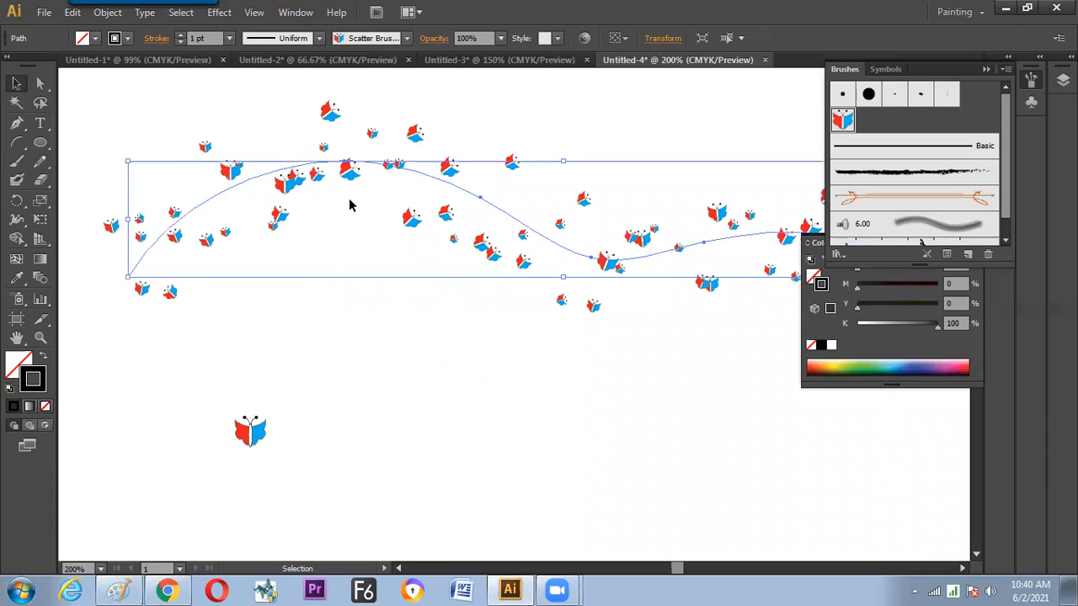
{"action": "key", "text": "Delete"}
Step: Test the butterfly brush with a winding diagonal stroke and a large arc, deleting each stroke after painting it
{"action": "left_click", "coordinate": [19, 163]}
{"action": "mouse_move", "coordinate": [254, 105]}
{"action": "left_mouse_down"}
{"action": "mouse_move", "coordinate": [451, 235]}
{"action": "mouse_move", "coordinate": [595, 415]}
{"action": "mouse_move", "coordinate": [785, 485]}
{"action": "left_mouse_up"}
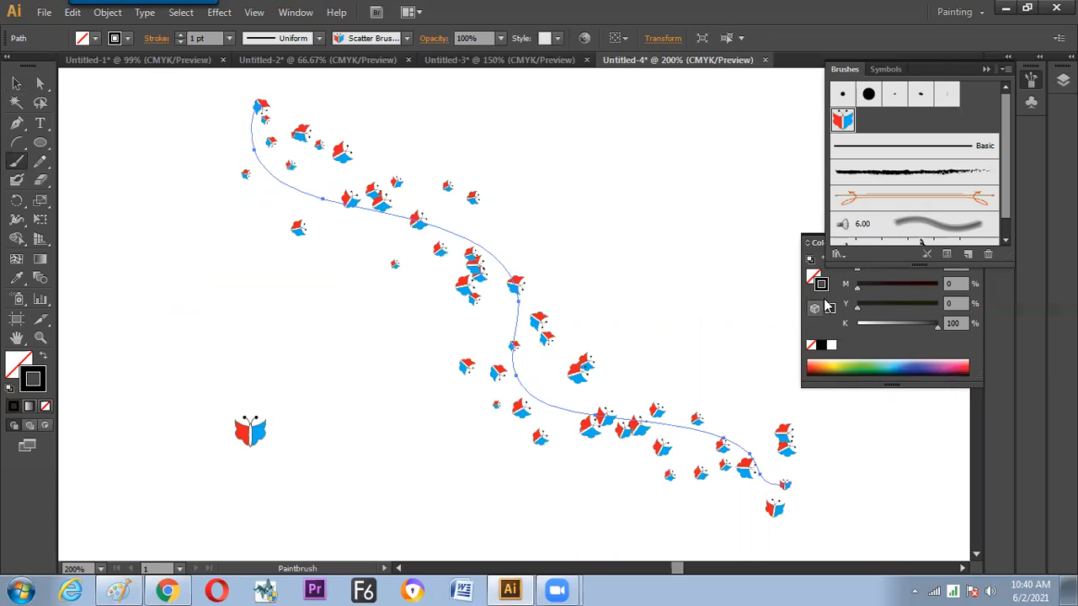
{"action": "key", "text": "Delete"}
{"action": "mouse_move", "coordinate": [211, 207]}
{"action": "left_mouse_down"}
{"action": "mouse_move", "coordinate": [320, 149]}
{"action": "mouse_move", "coordinate": [564, 413]}
{"action": "left_mouse_up"}
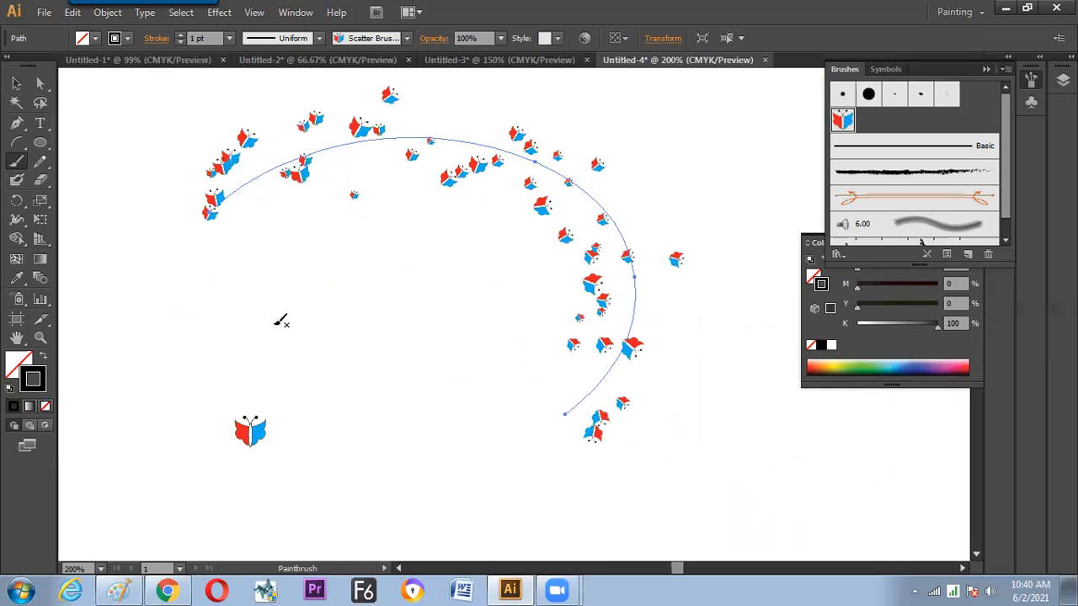
{"action": "key", "text": "Delete"}
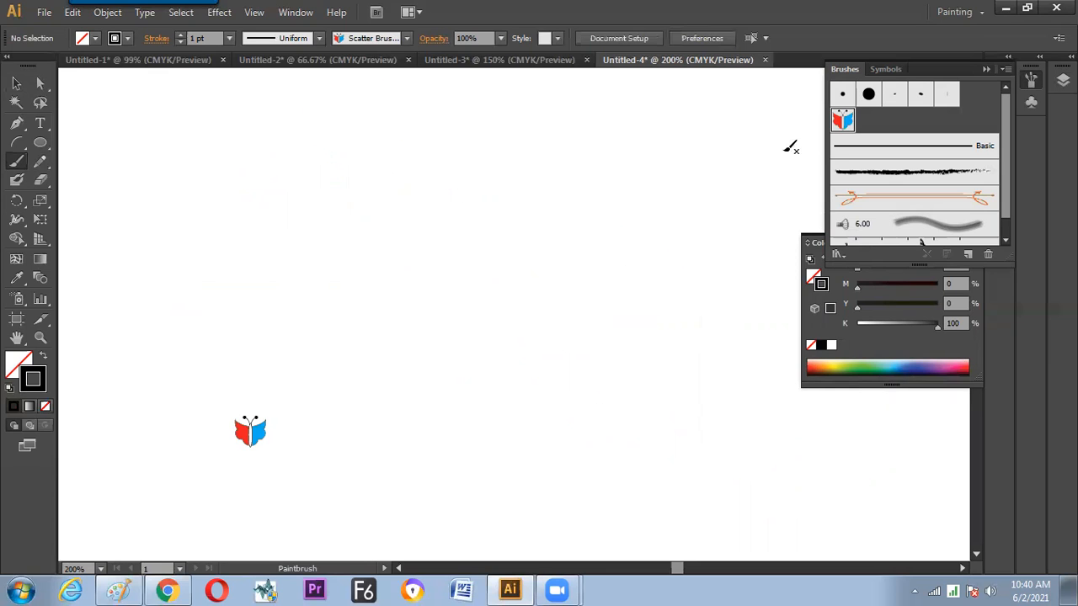
Step: Set the butterfly scatter brush's size variation to Pressure, keeping its 25% and 69% range, and accept the options
{"action": "double_click", "coordinate": [842, 121]}
{"action": "mouse_move", "coordinate": [637, 171]}
{"action": "left_mouse_down"}
{"action": "mouse_move", "coordinate": [605, 131]}
{"action": "mouse_move", "coordinate": [554, 123]}
{"action": "left_mouse_up"}
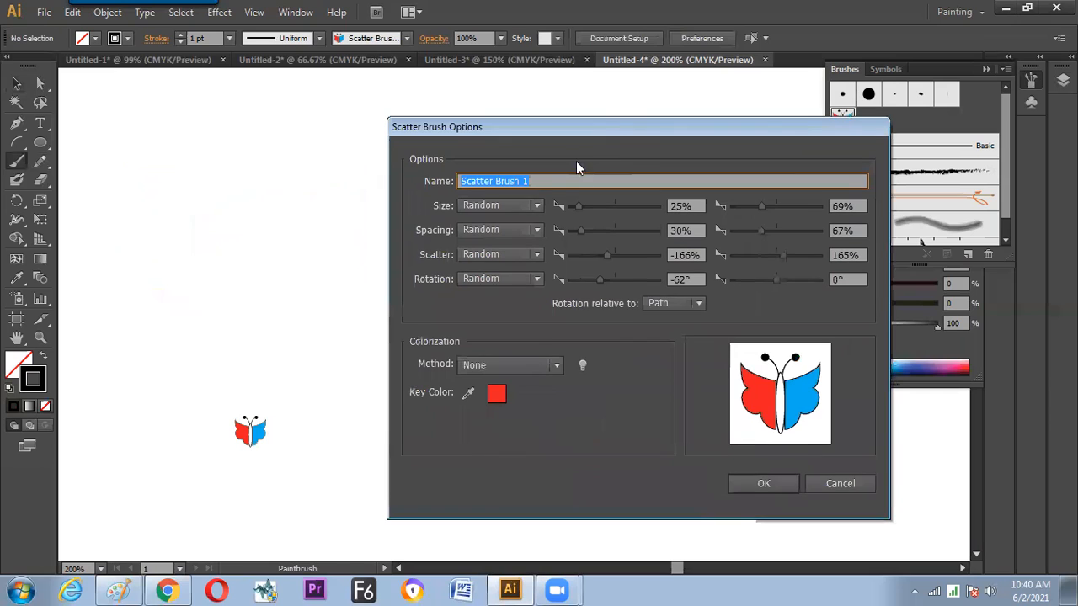
{"action": "left_click", "coordinate": [514, 205]}
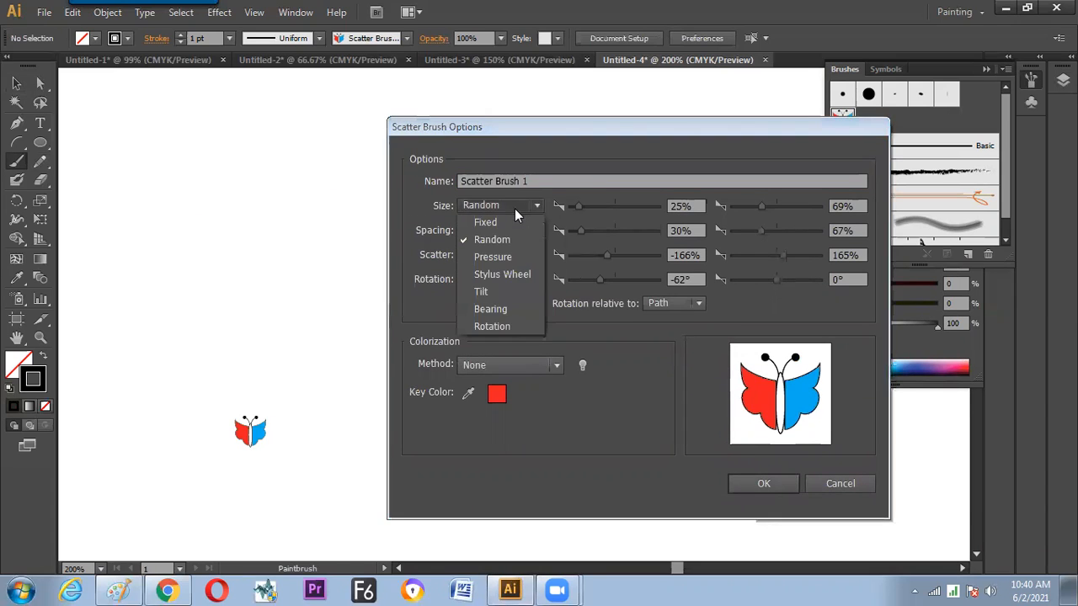
{"action": "left_click", "coordinate": [509, 255]}
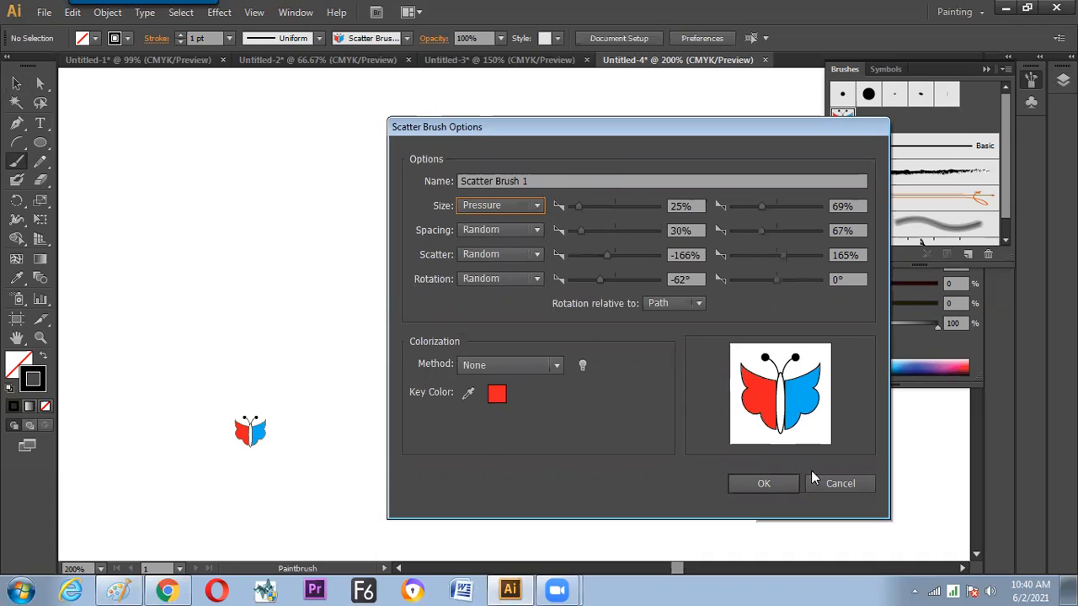
{"action": "left_click", "coordinate": [763, 483]}
Step: Paint a descending test curve with the butterfly brush, undo it, and paint a long S-shaped stroke across the artwork
{"action": "mouse_move", "coordinate": [317, 140]}
{"action": "left_mouse_down"}
{"action": "mouse_move", "coordinate": [376, 245]}
{"action": "mouse_move", "coordinate": [675, 344]}
{"action": "mouse_move", "coordinate": [712, 344]}
{"action": "left_mouse_up"}
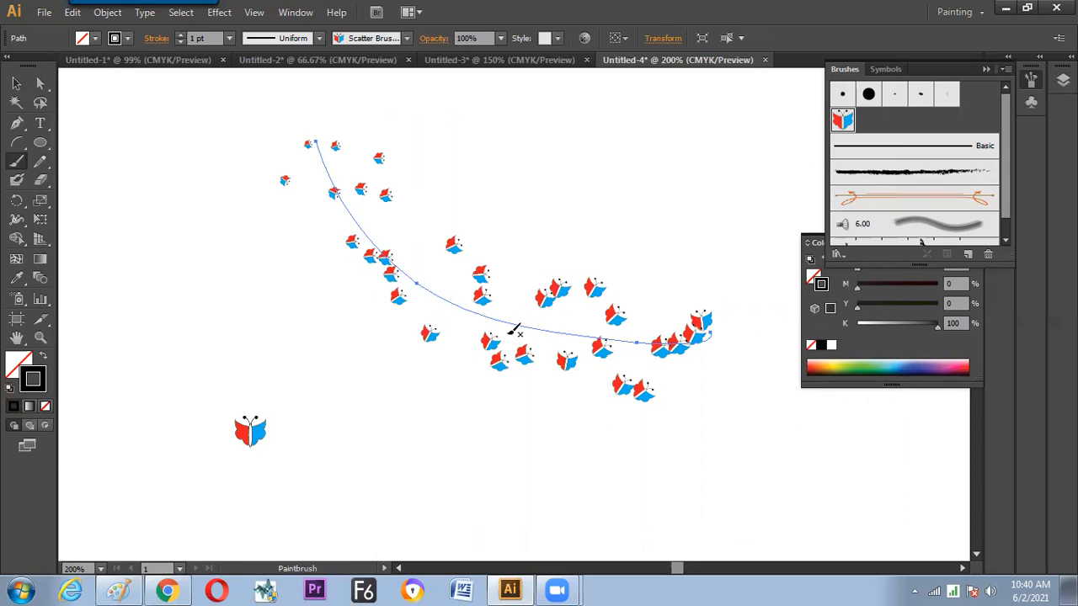
{"action": "key", "text": "ctrl+z"}
{"action": "mouse_move", "coordinate": [206, 242]}
{"action": "left_mouse_down"}
{"action": "mouse_move", "coordinate": [248, 196]}
{"action": "mouse_move", "coordinate": [417, 181]}
{"action": "mouse_move", "coordinate": [527, 320]}
{"action": "mouse_move", "coordinate": [784, 350]}
{"action": "left_mouse_up"}
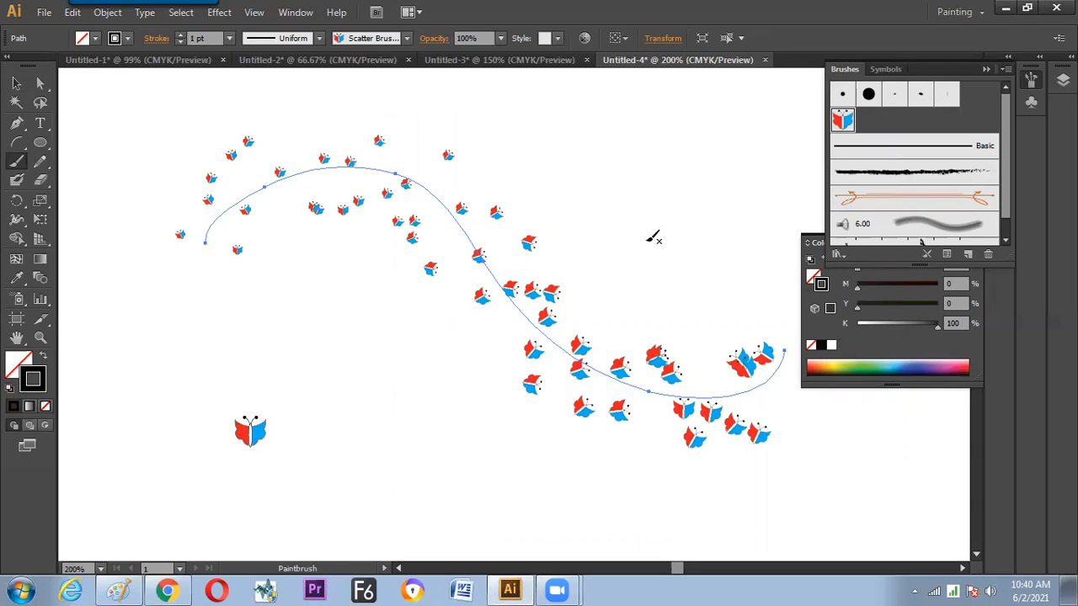
Step: Set the butterfly brush's spacing variation to Pressure, keeping its 30% and 67% range
{"action": "left_click", "coordinate": [843, 122]}
{"action": "double_click", "coordinate": [853, 126]}
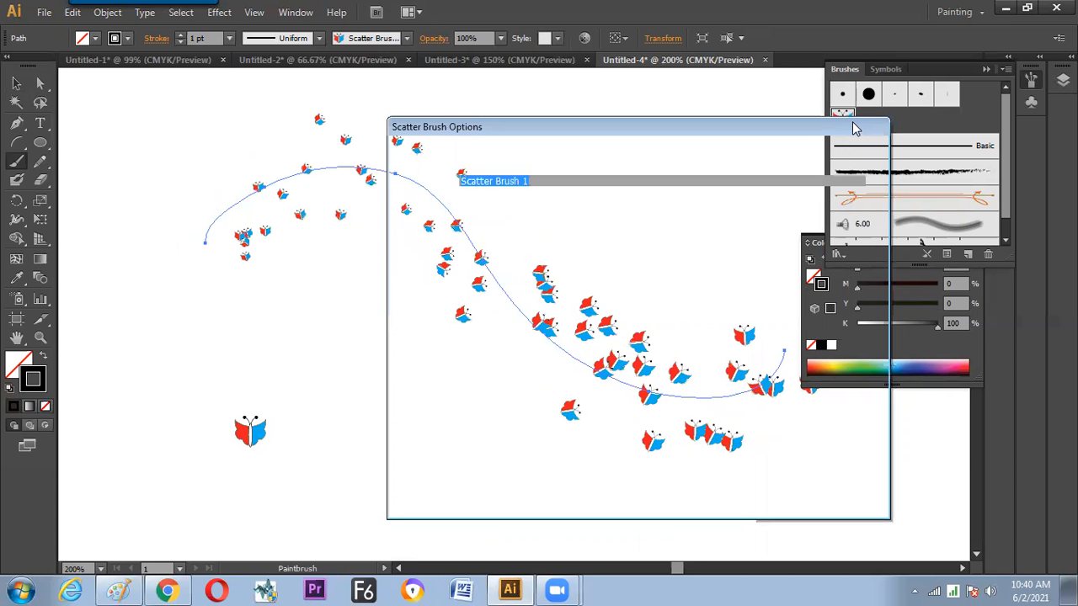
{"action": "left_click_drag", "start_coordinate": [804, 126], "coordinate": [1004, 126]}
{"action": "left_click", "coordinate": [711, 229]}
{"action": "left_click", "coordinate": [690, 264]}
{"action": "left_click", "coordinate": [692, 232]}
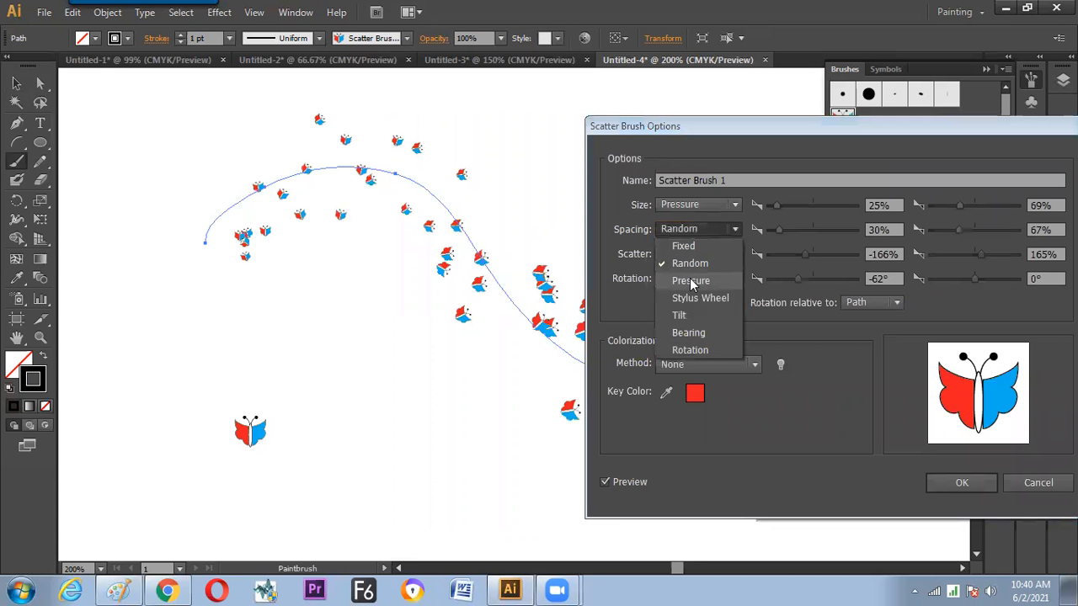
{"action": "left_click", "coordinate": [690, 282]}
Step: Try Pressure for the butterfly brush's scatter variation while previewing the stroke, and return it to Random
{"action": "left_click", "coordinate": [692, 251]}
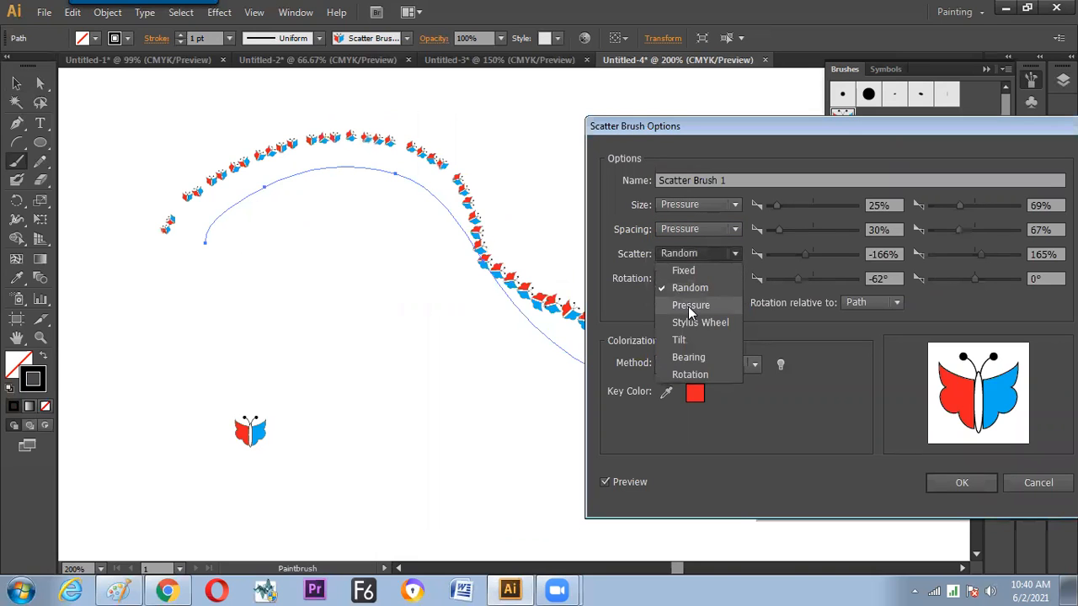
{"action": "left_click", "coordinate": [688, 306]}
{"action": "left_click_drag", "start_coordinate": [901, 126], "coordinate": [1038, 121]}
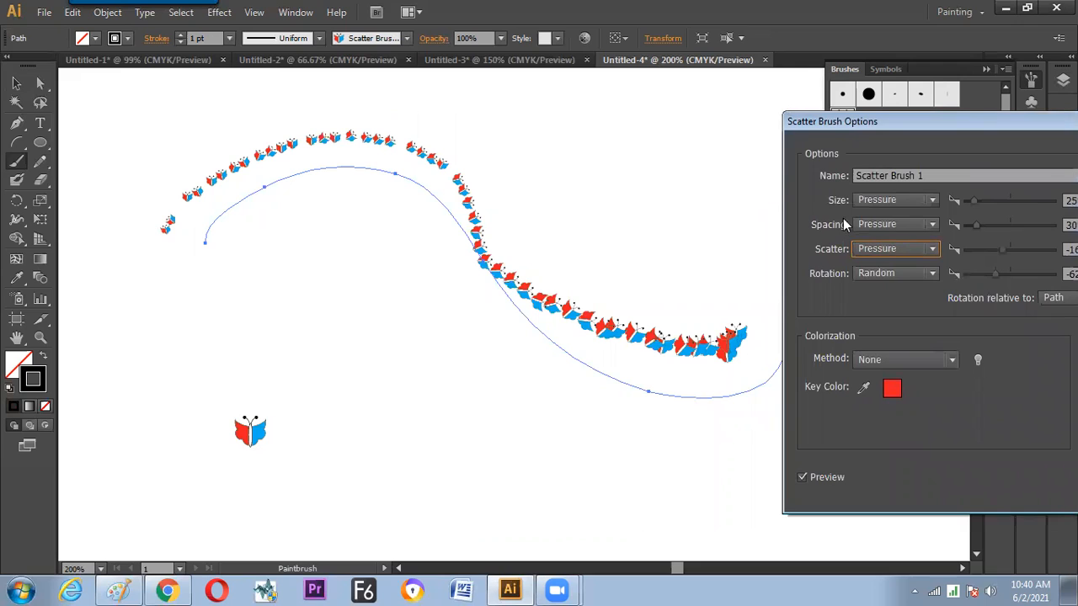
{"action": "left_click", "coordinate": [884, 251]}
{"action": "left_click", "coordinate": [879, 283]}
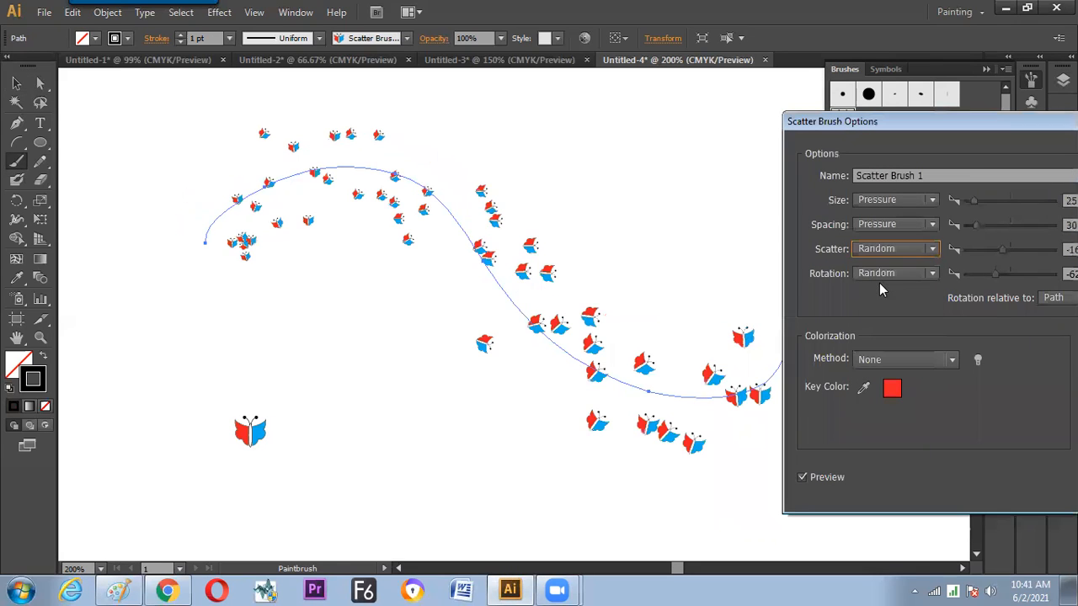
Step: Keep the brush's rotation on Random, accept the options, and apply the changes to the existing stroke
{"action": "left_click", "coordinate": [878, 275]}
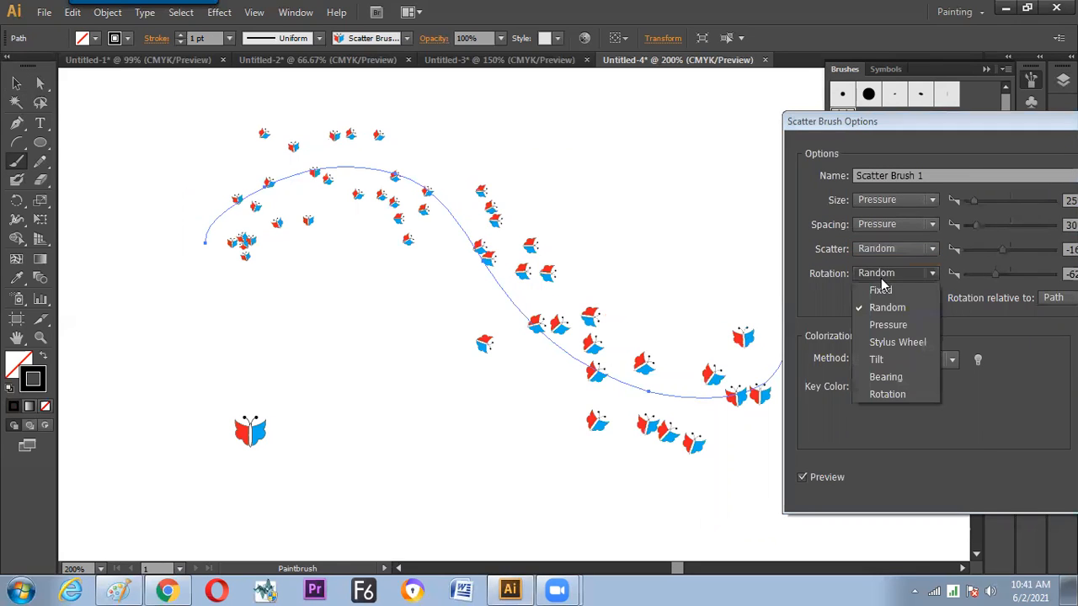
{"action": "left_click", "coordinate": [882, 227]}
{"action": "left_click_drag", "start_coordinate": [890, 120], "coordinate": [550, 94]}
{"action": "left_click", "coordinate": [803, 455]}
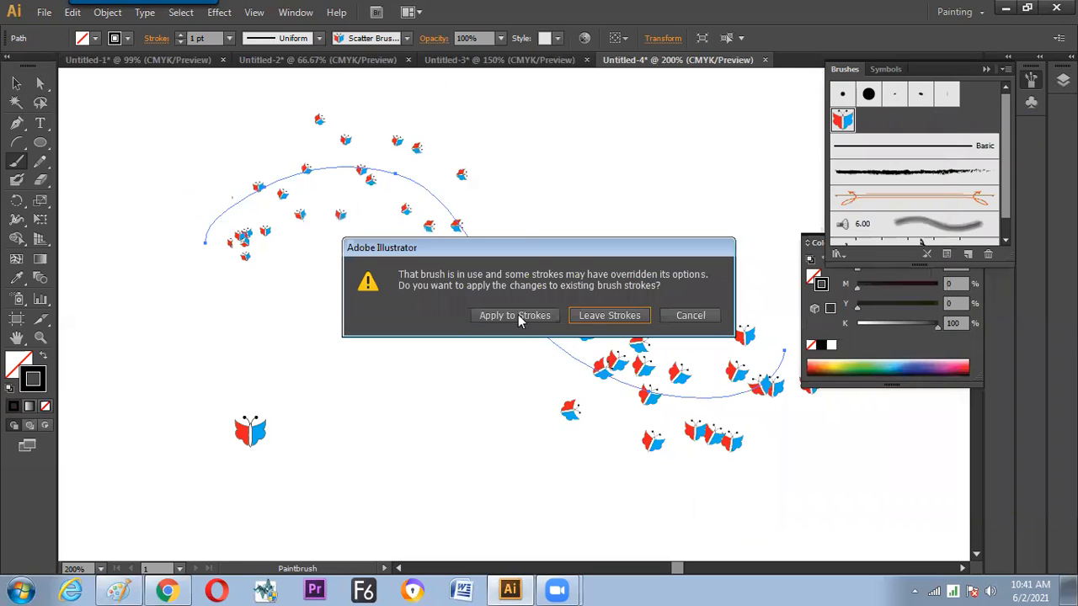
{"action": "left_click", "coordinate": [516, 312]}
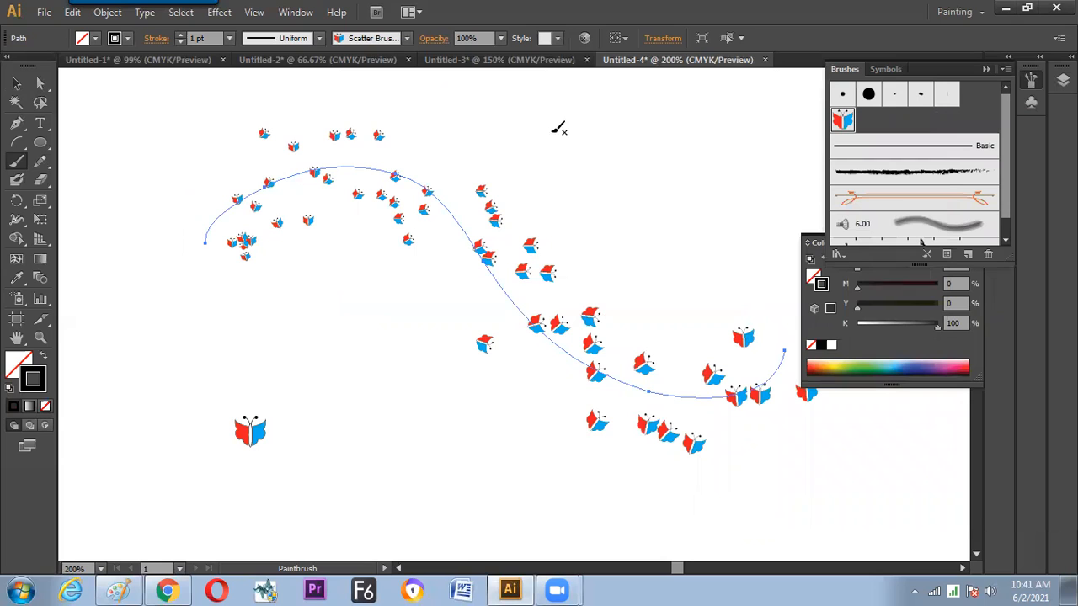
Step: Look briefly at the bubble artwork in Untitled-3, and create a new one-artboard A4 landscape document in CMYK
{"action": "left_click", "coordinate": [519, 64]}
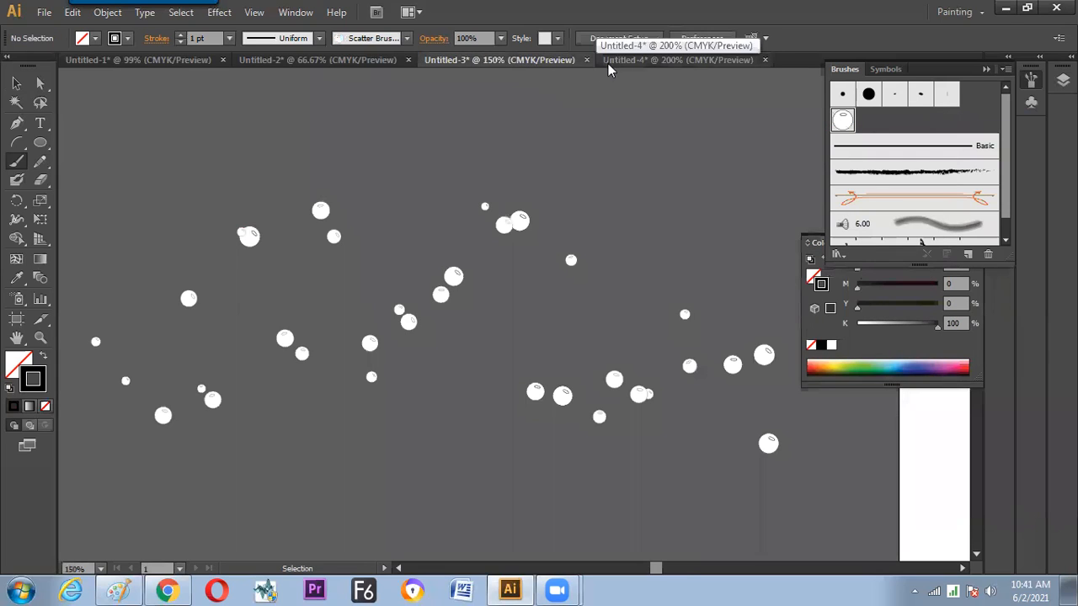
{"action": "left_click", "coordinate": [616, 66]}
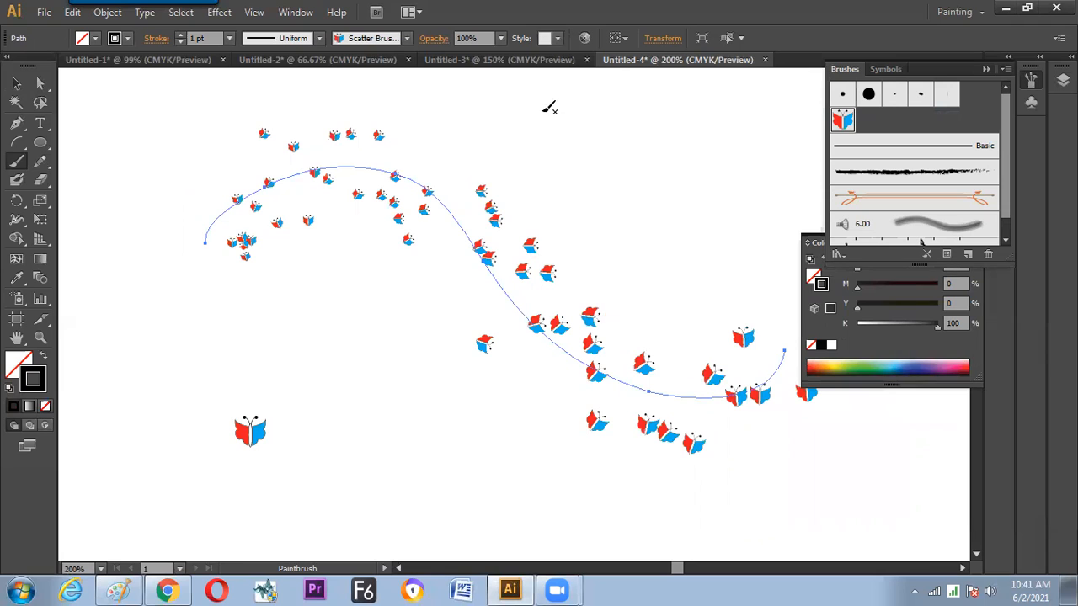
{"action": "key", "text": "ctrl+n"}
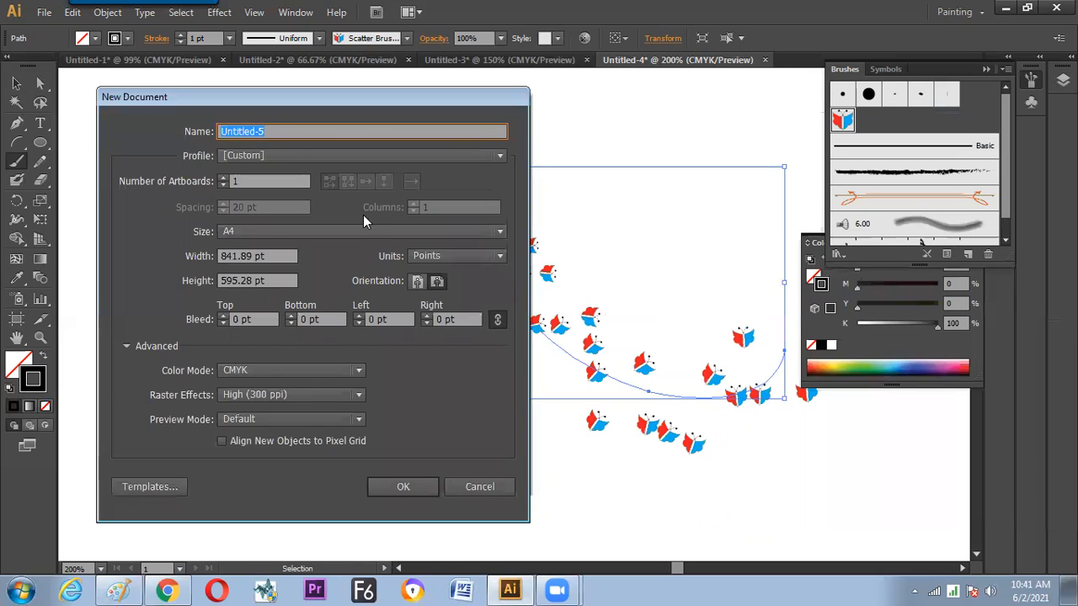
{"action": "key", "text": "Return"}
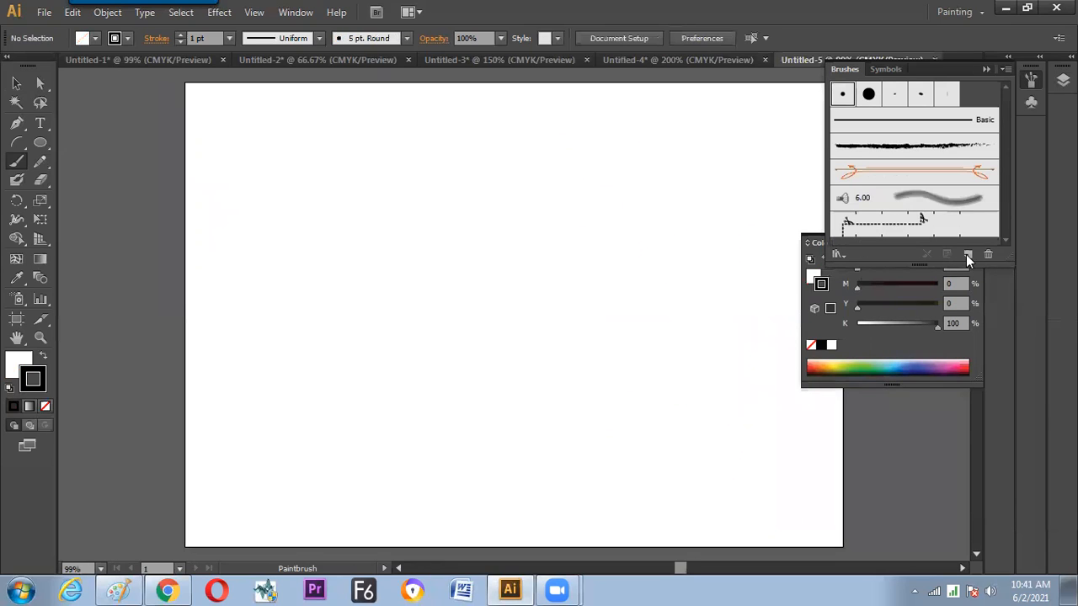
Step: Check the available new-brush types without creating one, and draw a circle about 55 pt across in the artboard's upper left
{"action": "left_click", "coordinate": [968, 254]}
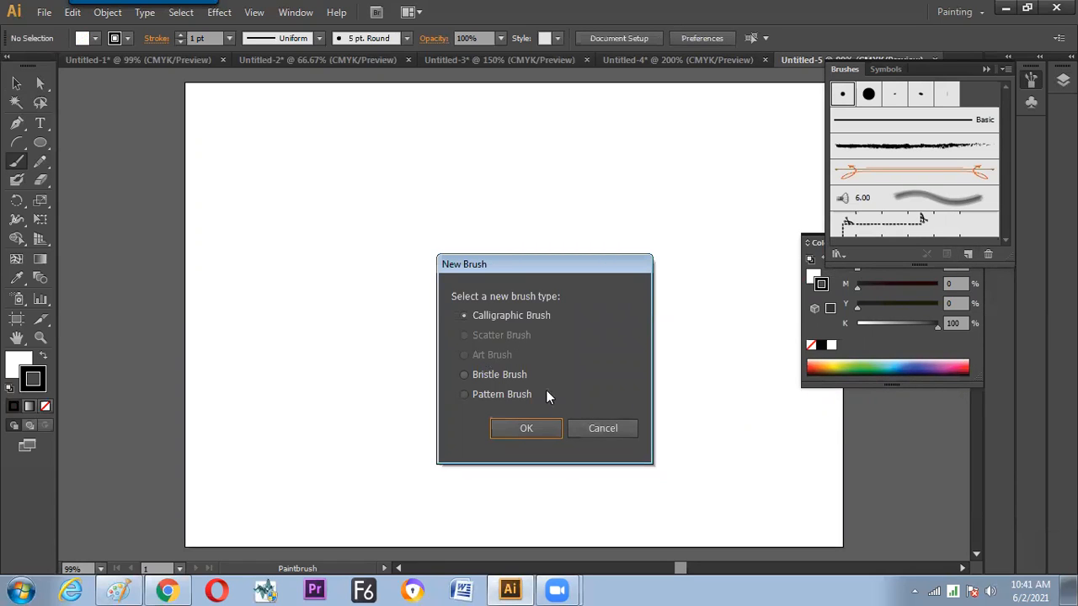
{"action": "left_click", "coordinate": [587, 426]}
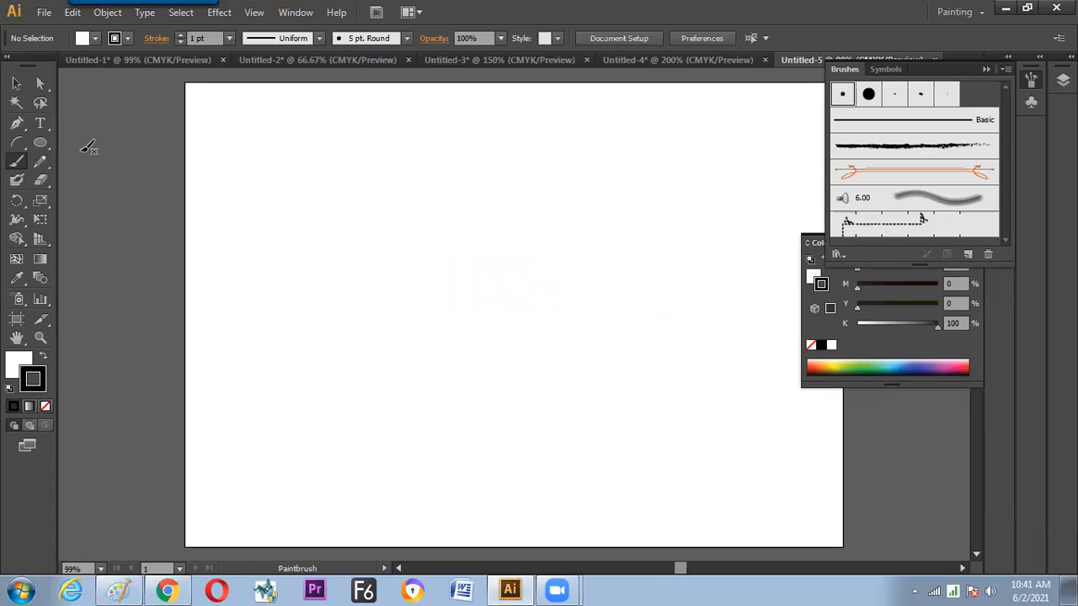
{"action": "left_click", "coordinate": [41, 143]}
{"action": "left_click_drag", "start_coordinate": [261, 143], "coordinate": [284, 199]}
{"action": "key", "text": "v"}
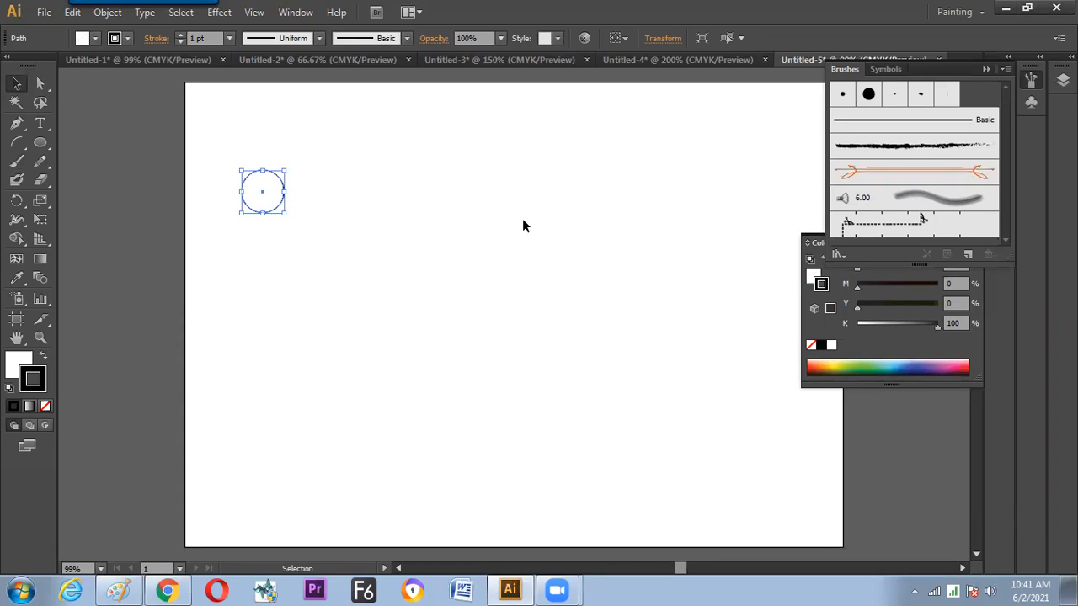
Step: Create an art brush from the circle with Fixed width and Stretch to Fit Stroke Length, and paint a curved stroke with it
{"action": "left_click", "coordinate": [968, 254]}
{"action": "left_click", "coordinate": [487, 356]}
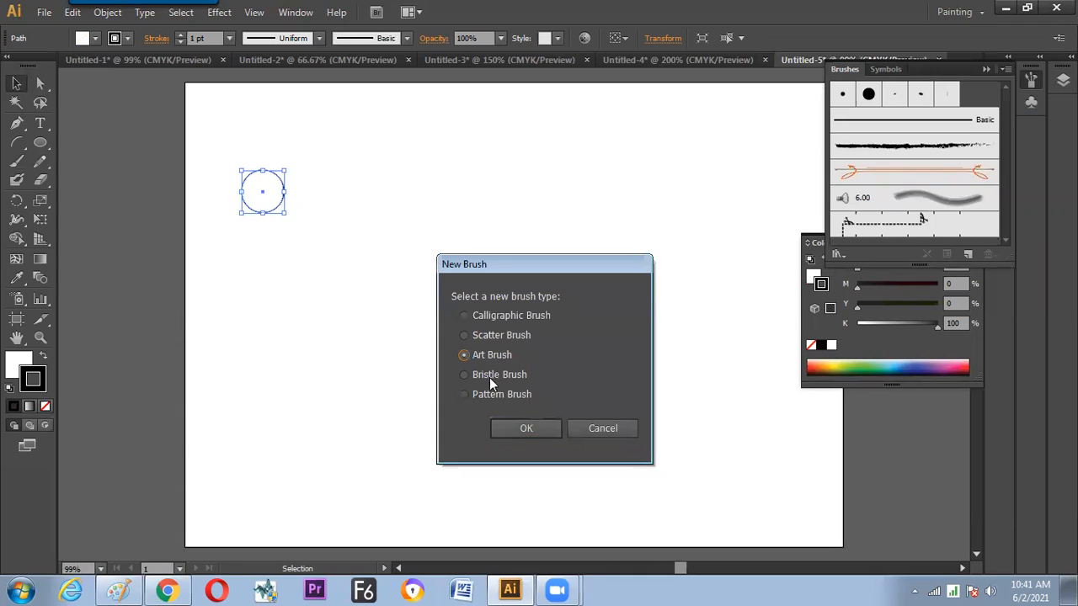
{"action": "left_click", "coordinate": [508, 424]}
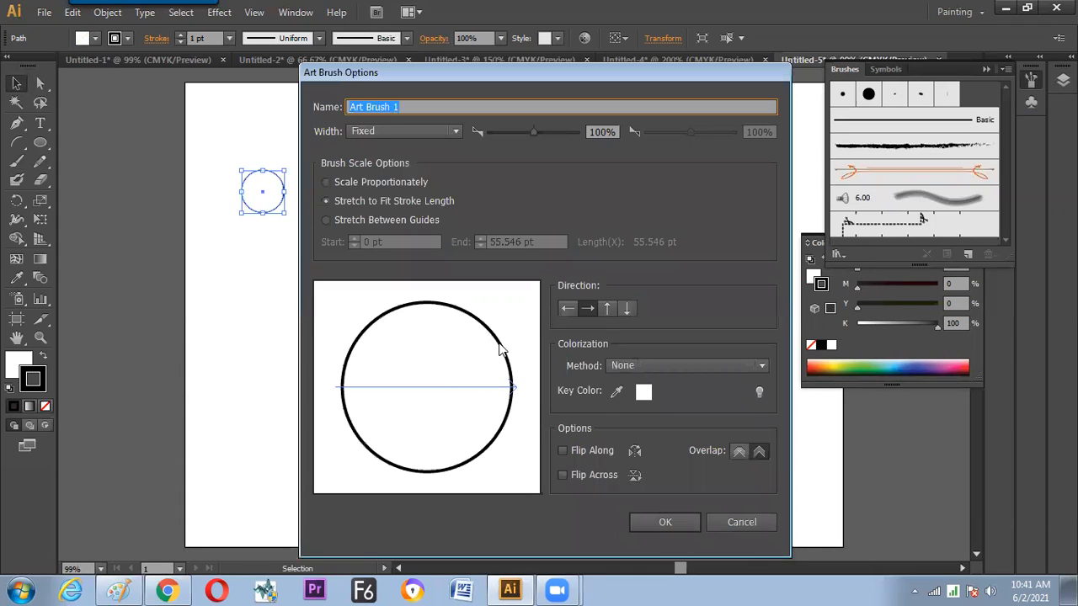
{"action": "key", "text": "Return"}
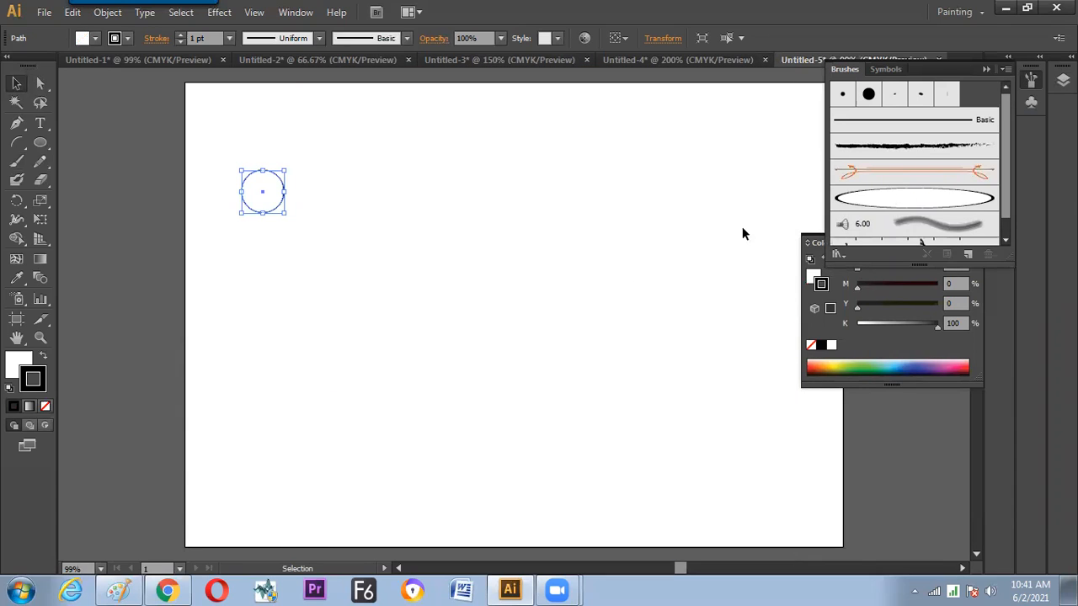
{"action": "left_click", "coordinate": [19, 162]}
{"action": "mouse_move", "coordinate": [376, 126]}
{"action": "left_mouse_down"}
{"action": "mouse_move", "coordinate": [501, 283]}
{"action": "mouse_move", "coordinate": [627, 288]}
{"action": "left_mouse_up"}
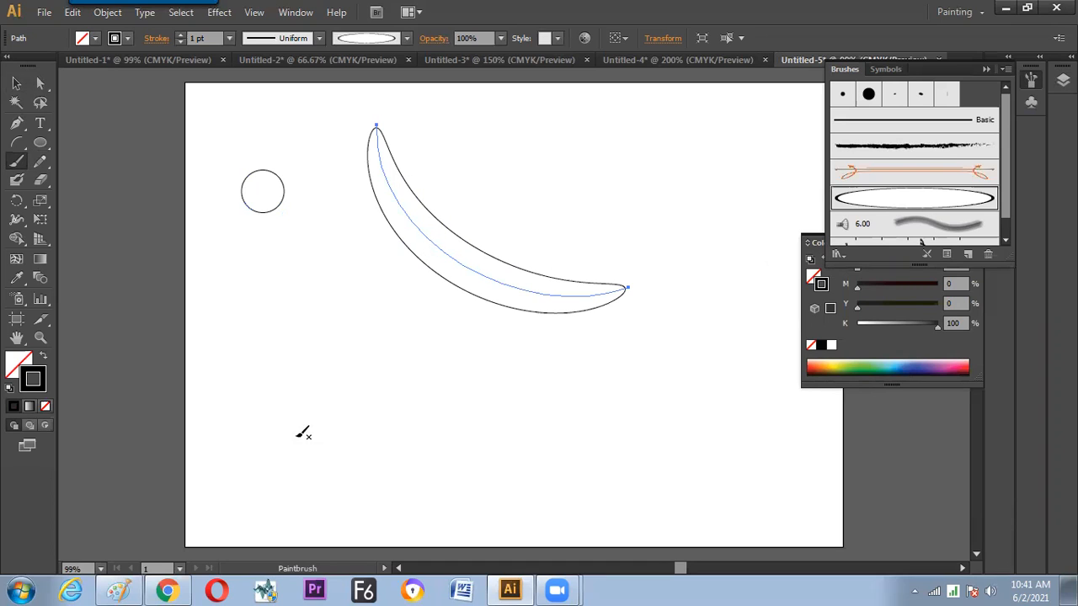
Step: Switch to Paint and handwrite the note "ART BRUSH = STRETCH" below the scatter brush notes
{"action": "left_click", "coordinate": [118, 592]}
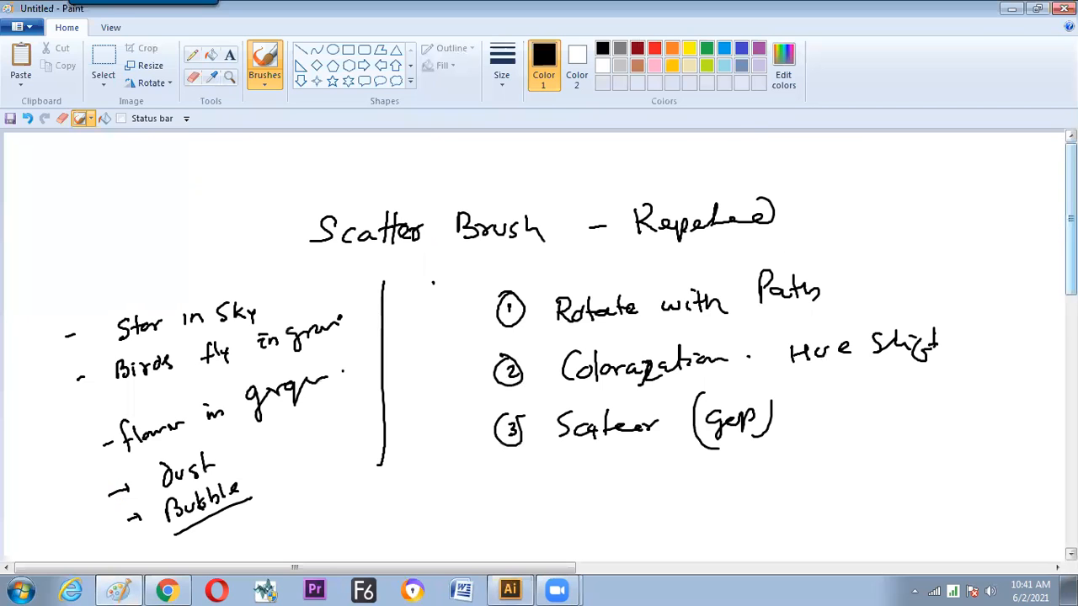
{"action": "scroll", "coordinate": [370, 407], "scroll_direction": "down", "scroll_amount": 3}
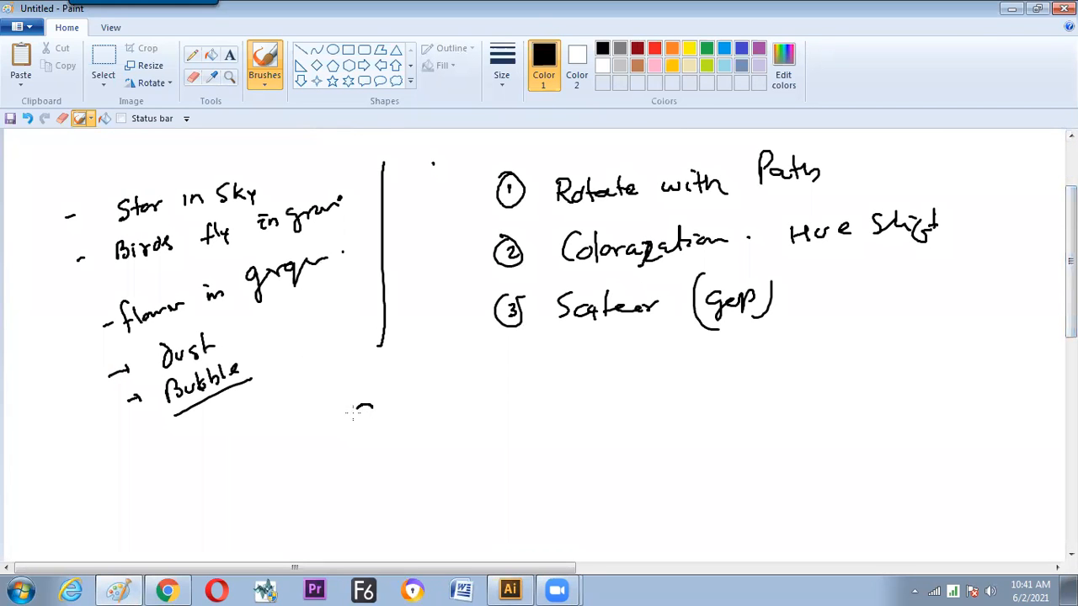
{"action": "mouse_move", "coordinate": [373, 408]}
{"action": "left_mouse_down"}
{"action": "mouse_move", "coordinate": [406, 410]}
{"action": "mouse_move", "coordinate": [467, 427]}
{"action": "mouse_move", "coordinate": [483, 393]}
{"action": "mouse_move", "coordinate": [492, 422]}
{"action": "mouse_move", "coordinate": [524, 397]}
{"action": "mouse_move", "coordinate": [550, 409]}
{"action": "left_mouse_up"}
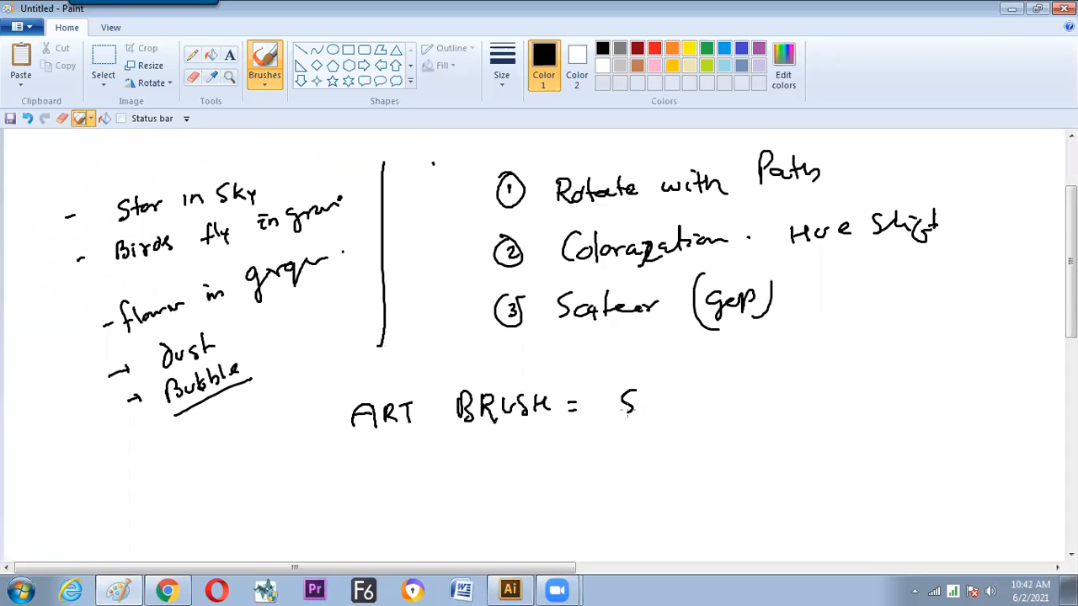
{"action": "left_click_drag", "start_coordinate": [662, 385], "coordinate": [636, 386]}
{"action": "left_click_drag", "start_coordinate": [663, 413], "coordinate": [679, 406]}
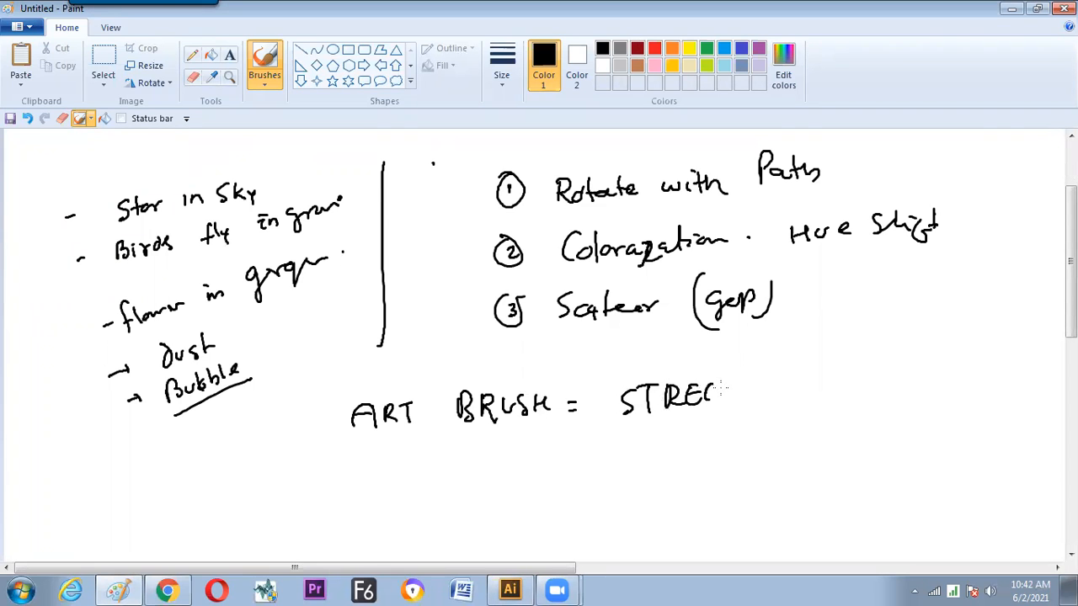
{"action": "key", "text": "ctrl+z"}
{"action": "left_click_drag", "start_coordinate": [708, 386], "coordinate": [708, 412]}
{"action": "left_click_drag", "start_coordinate": [699, 386], "coordinate": [719, 384]}
Step: Return to Illustrator, shift the curved art brush stroke slightly down and left, and delete it
{"action": "key", "text": "alt+Tab"}
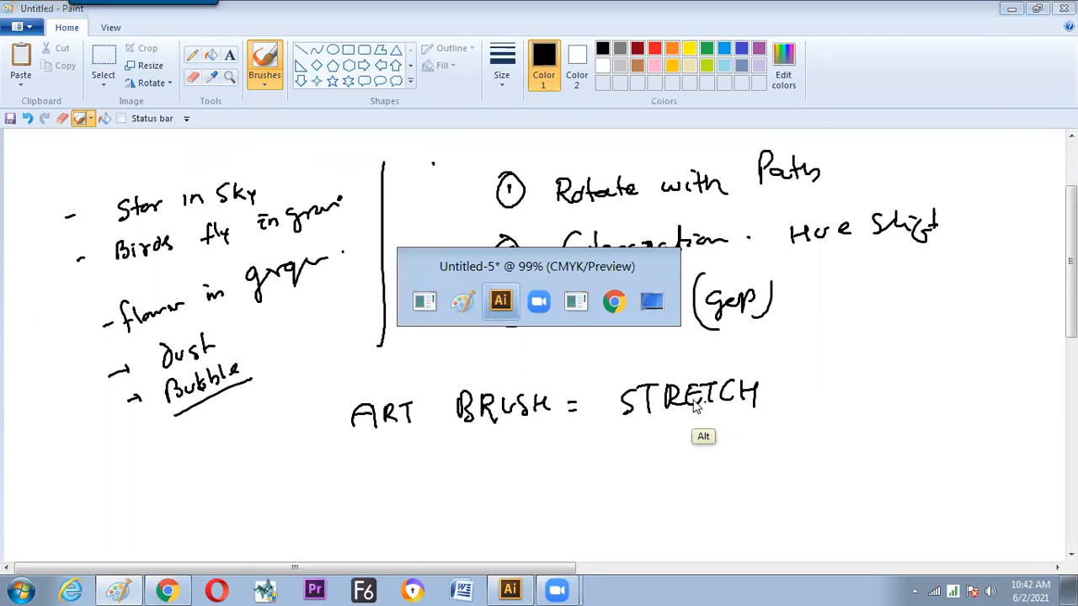
{"action": "key", "text": "v"}
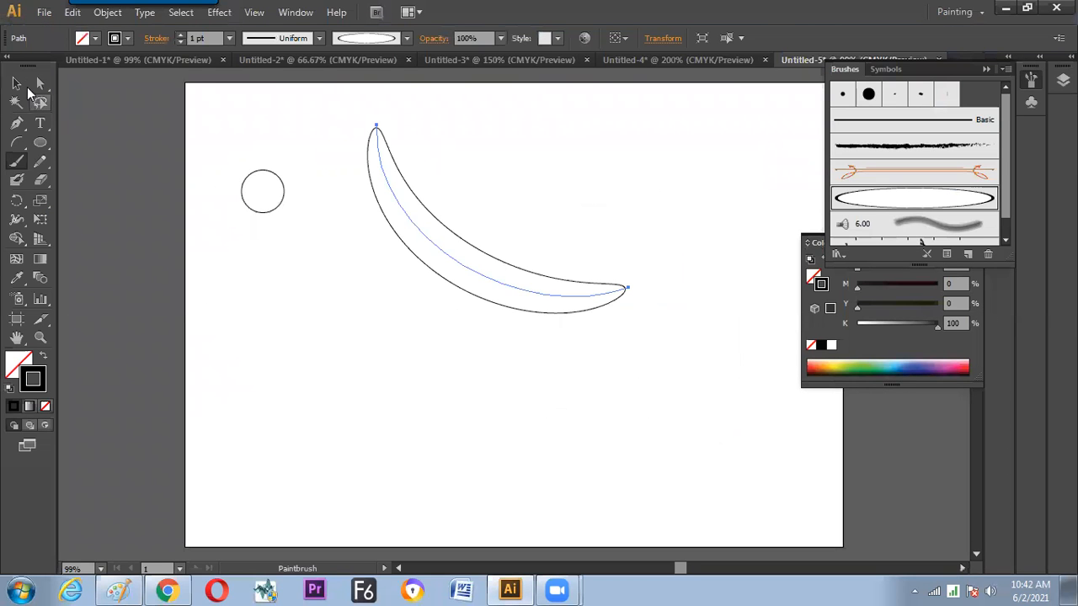
{"action": "left_click_drag", "start_coordinate": [474, 275], "coordinate": [474, 303]}
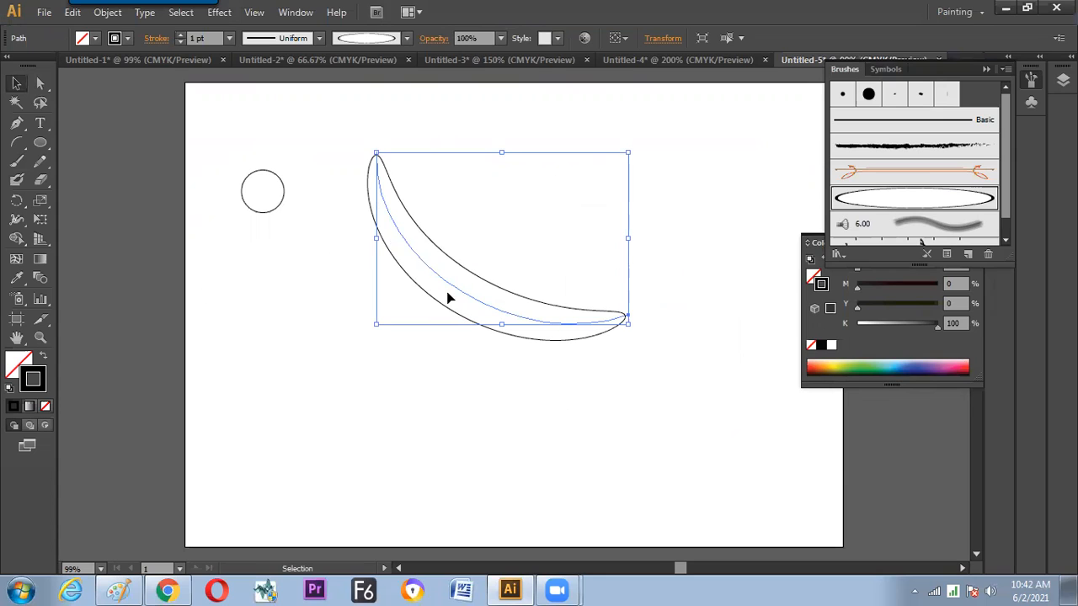
{"action": "left_click_drag", "start_coordinate": [469, 298], "coordinate": [452, 312]}
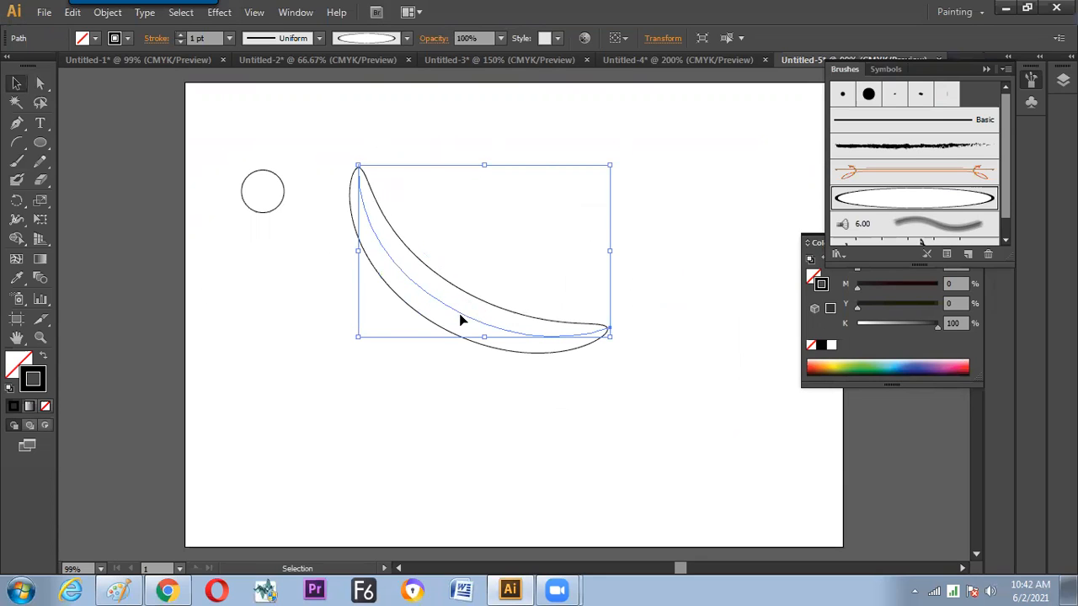
{"action": "key", "text": "Delete"}
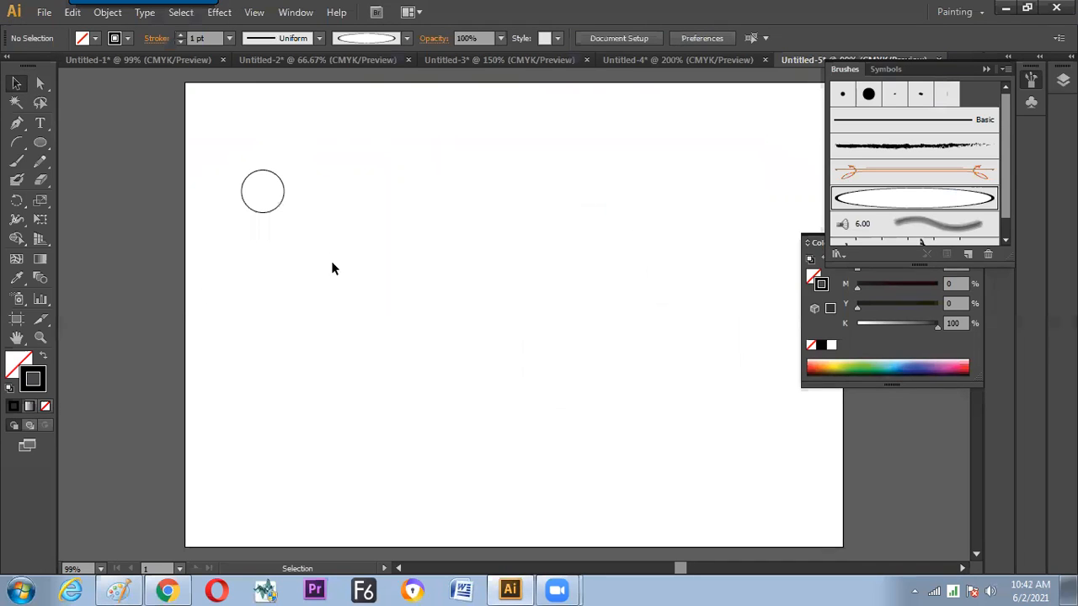
Step: Draw a circle for a stick figure's head, to the right of the existing circle
{"action": "left_click", "coordinate": [40, 143]}
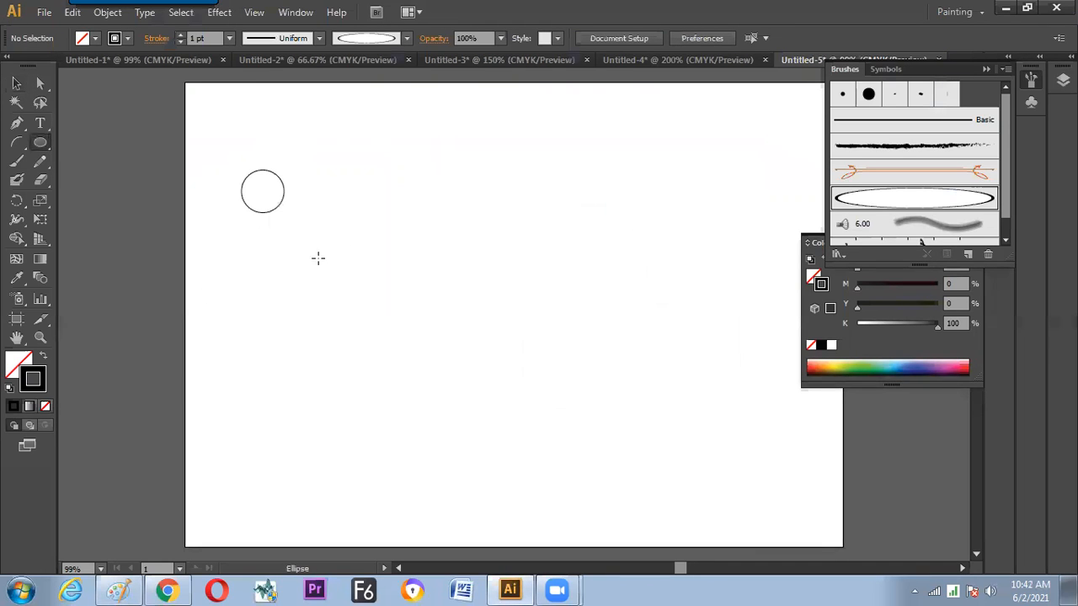
{"action": "left_click_drag", "start_coordinate": [429, 213], "coordinate": [439, 233]}
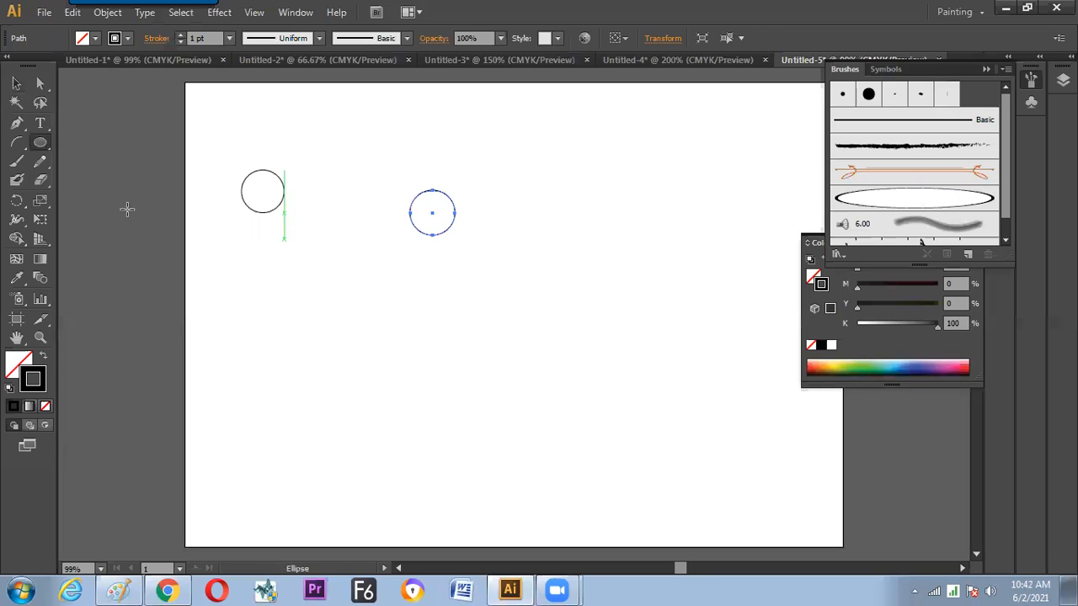
{"action": "left_click_drag", "start_coordinate": [18, 143], "coordinate": [76, 161]}
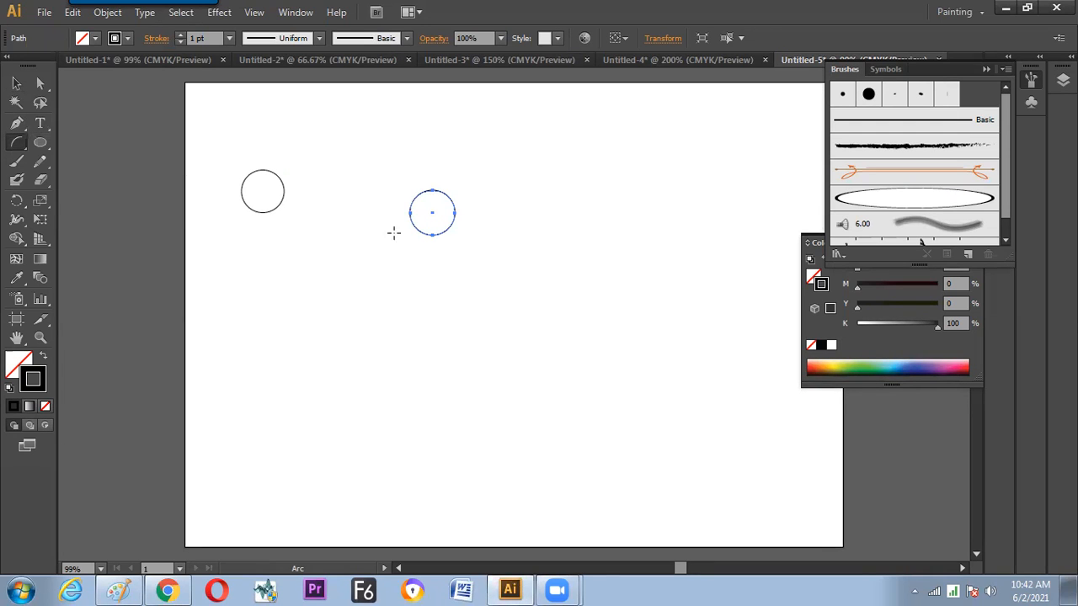
{"action": "left_click_drag", "start_coordinate": [387, 213], "coordinate": [432, 274]}
{"action": "key", "text": "ctrl+z"}
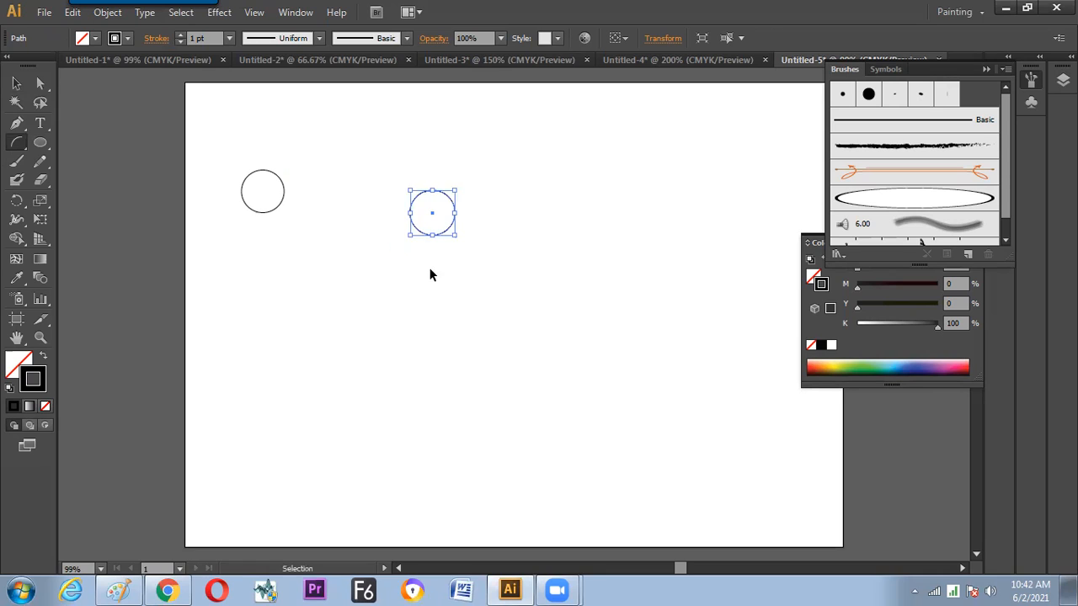
Step: Complete the stick figure below the head with straight line segments for the body, arms and two legs
{"action": "left_click_drag", "start_coordinate": [18, 143], "coordinate": [66, 142]}
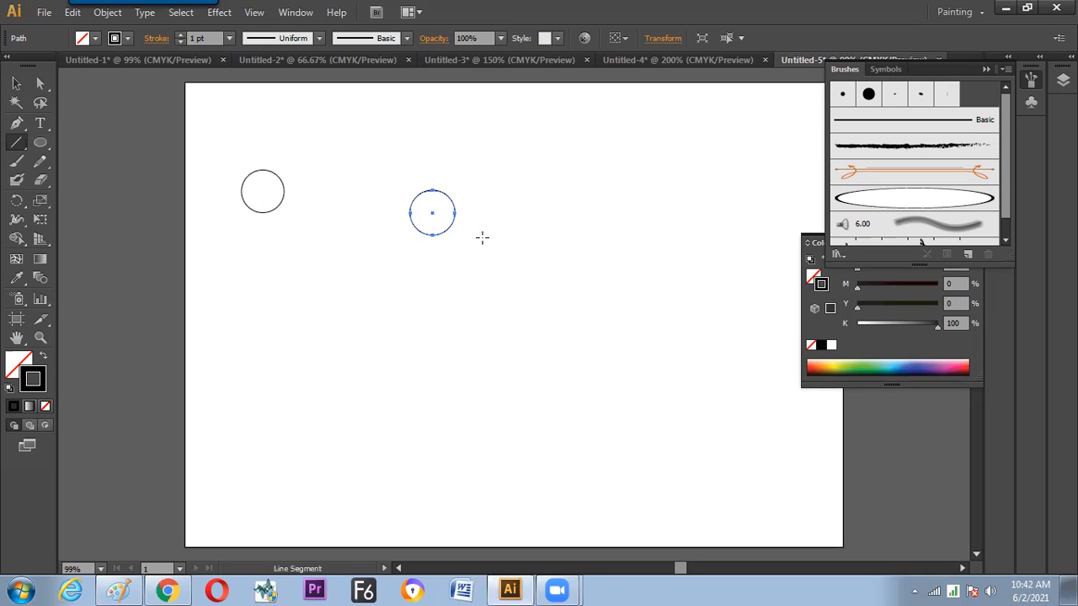
{"action": "left_click_drag", "start_coordinate": [432, 235], "coordinate": [432, 342]}
{"action": "left_click_drag", "start_coordinate": [396, 252], "coordinate": [476, 252]}
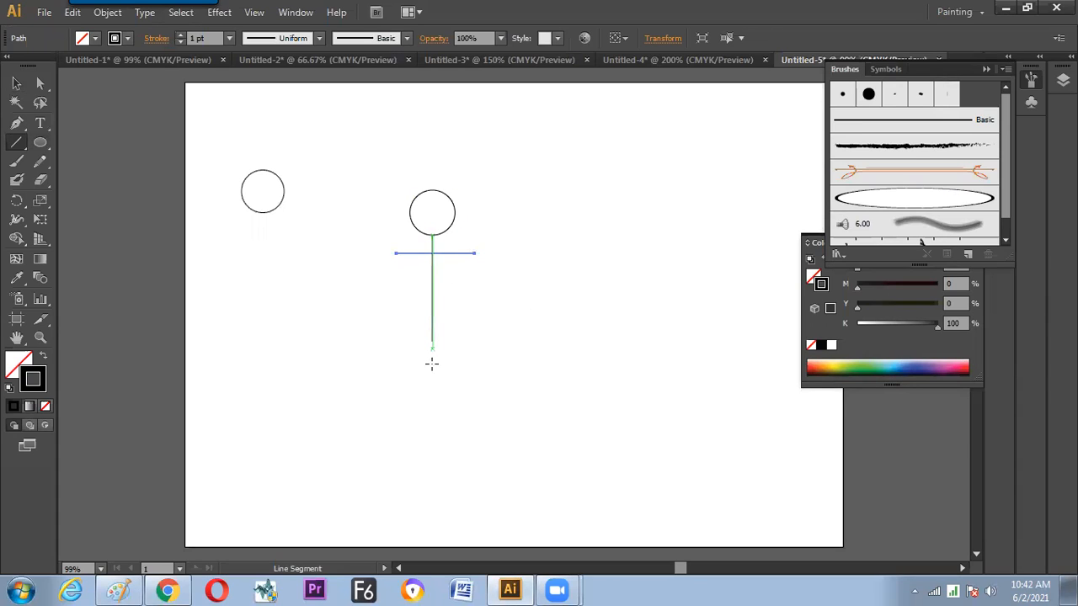
{"action": "left_click_drag", "start_coordinate": [432, 344], "coordinate": [405, 426]}
{"action": "left_click_drag", "start_coordinate": [432, 345], "coordinate": [455, 426]}
Step: Create an art brush from the whole stick figure, accepting the default brush options
{"action": "left_click", "coordinate": [17, 85]}
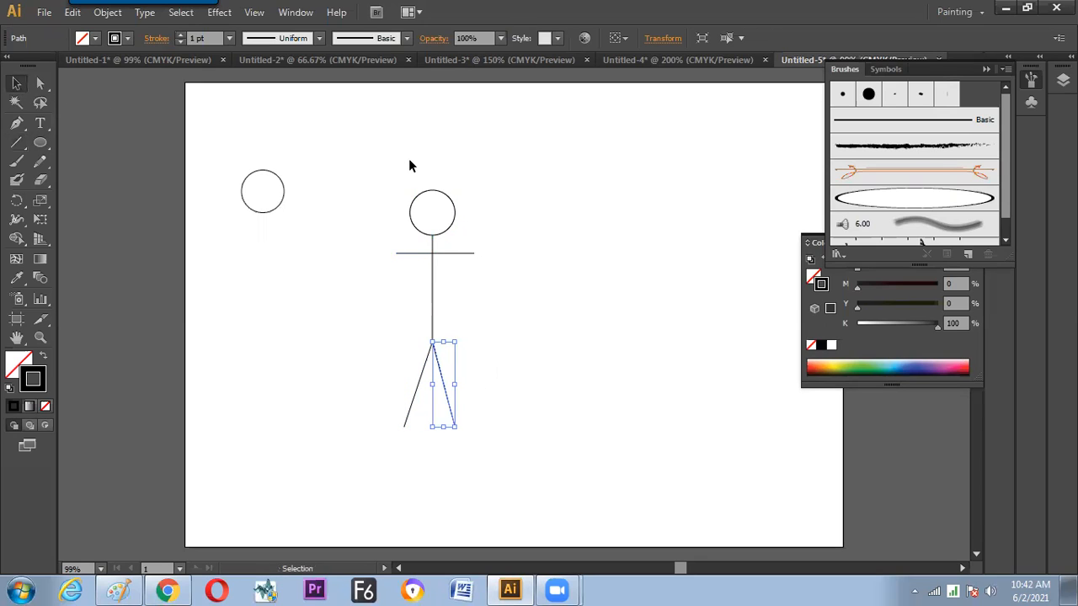
{"action": "left_click", "coordinate": [378, 203]}
{"action": "left_click_drag", "start_coordinate": [378, 203], "coordinate": [504, 446]}
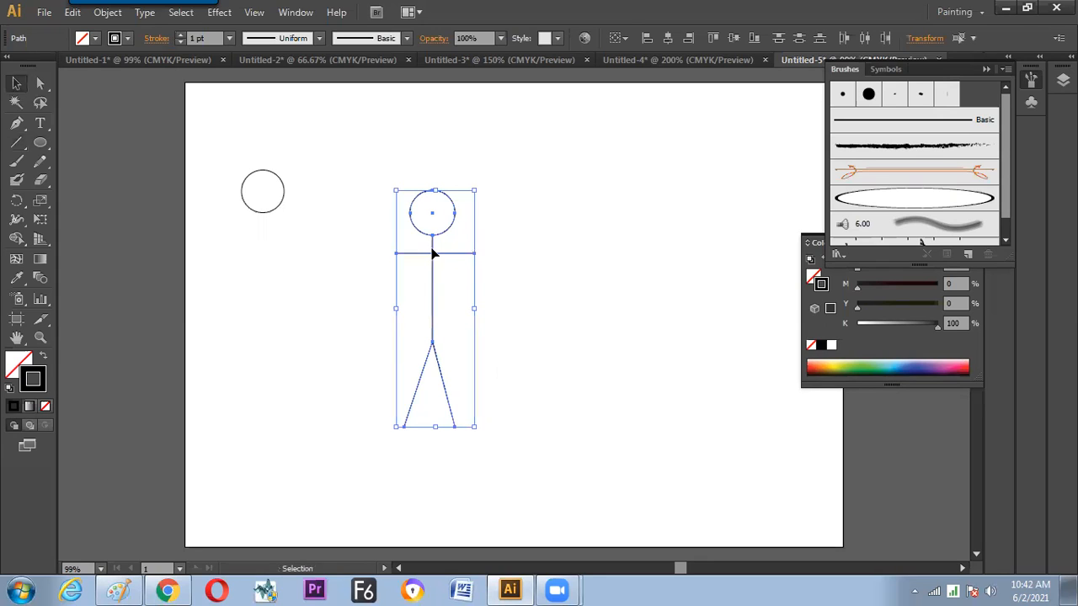
{"action": "left_click_drag", "start_coordinate": [438, 240], "coordinate": [871, 181]}
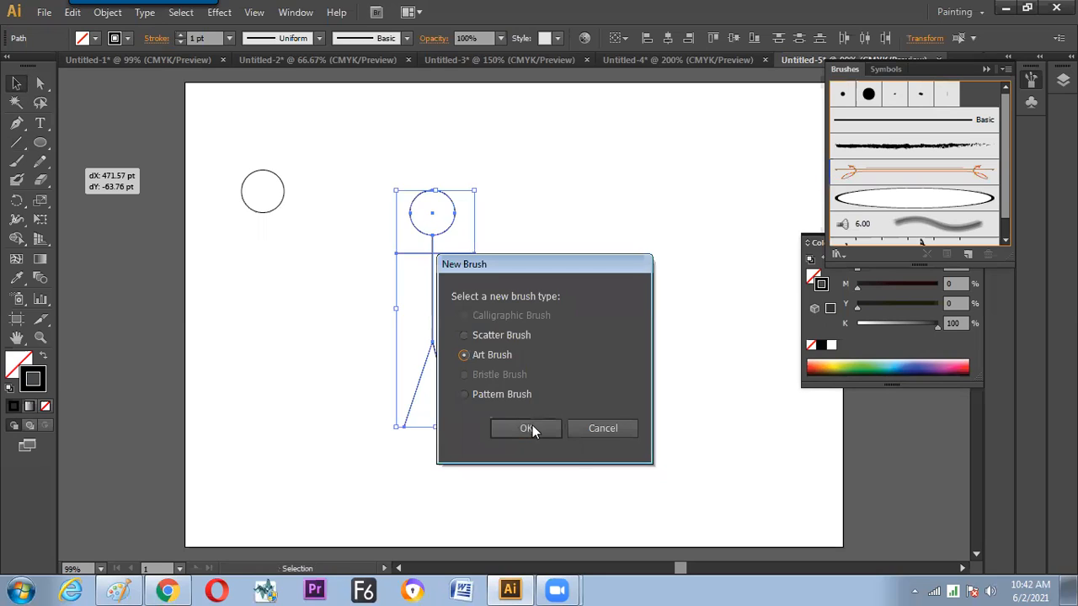
{"action": "left_click", "coordinate": [531, 428]}
{"action": "key", "text": "Return"}
Step: Sketch a vertical and a curved pencil path to the right of the stick figure, applying the stick-figure art brush to each
{"action": "left_click", "coordinate": [40, 161]}
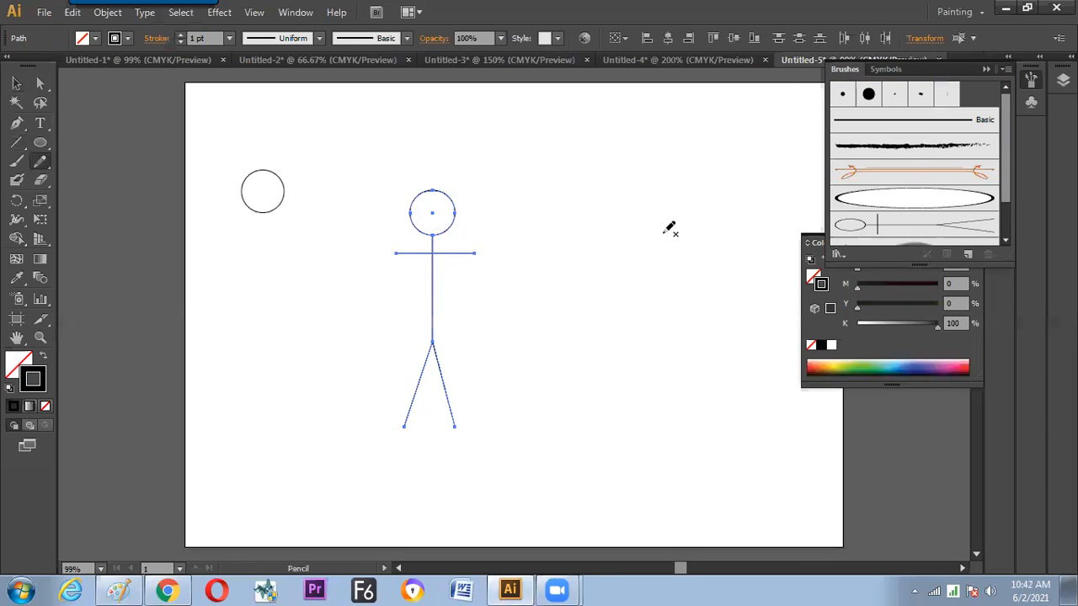
{"action": "left_click_drag", "start_coordinate": [615, 173], "coordinate": [623, 316]}
{"action": "left_click", "coordinate": [875, 225]}
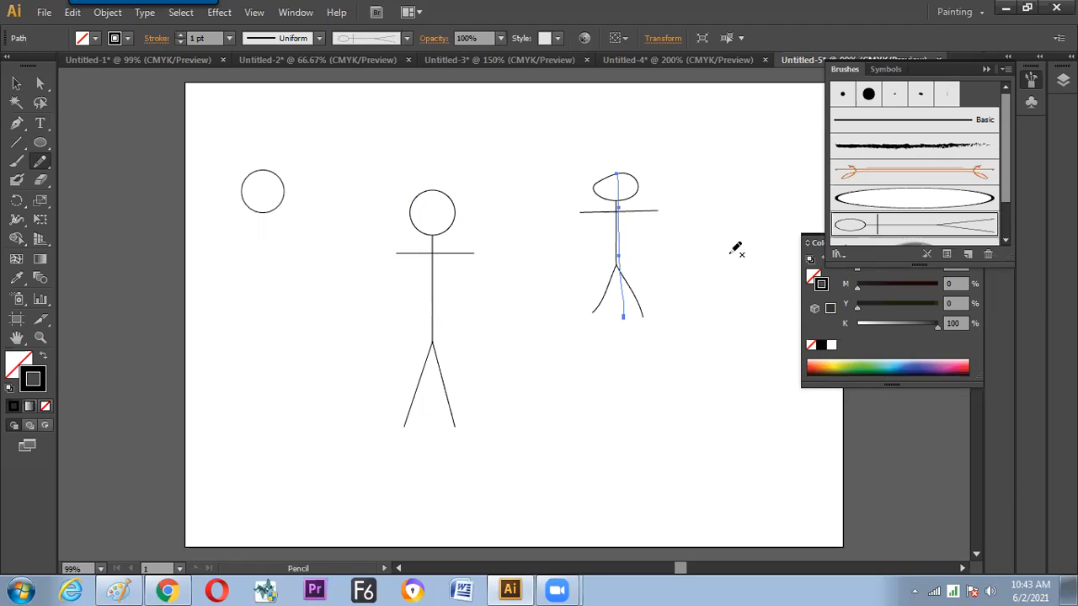
{"action": "mouse_move", "coordinate": [742, 222]}
{"action": "left_mouse_down"}
{"action": "mouse_move", "coordinate": [727, 214]}
{"action": "mouse_move", "coordinate": [690, 234]}
{"action": "mouse_move", "coordinate": [688, 339]}
{"action": "left_mouse_up"}
{"action": "left_click", "coordinate": [867, 226]}
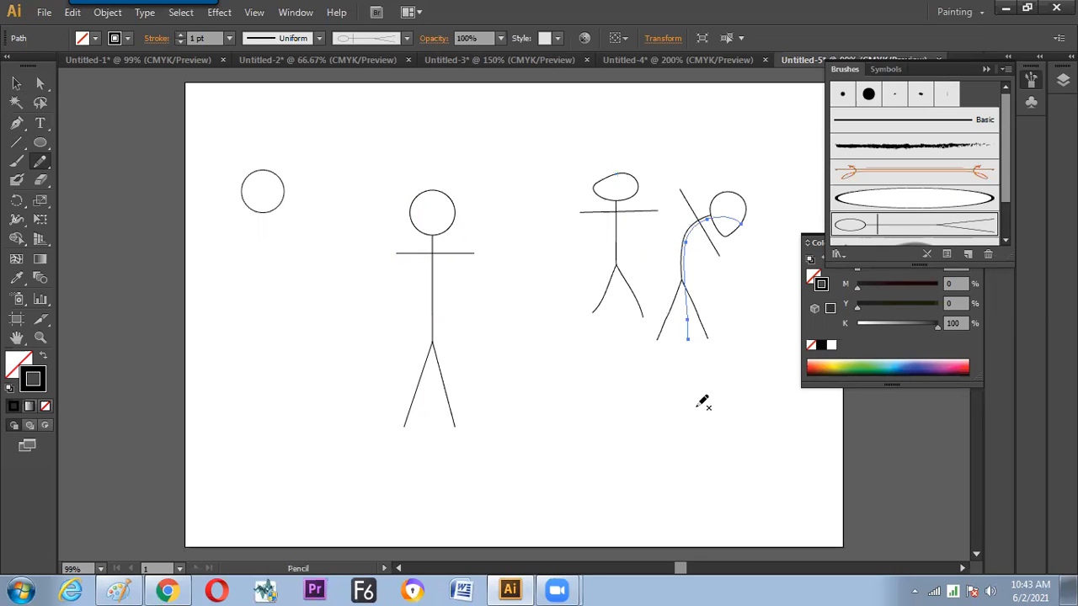
Step: Try the stick-figure brush on a curved pencil path left of the small upright figure, and delete the path
{"action": "mouse_move", "coordinate": [520, 205]}
{"action": "left_mouse_down"}
{"action": "mouse_move", "coordinate": [572, 224]}
{"action": "mouse_move", "coordinate": [580, 319]}
{"action": "left_mouse_up"}
{"action": "left_click", "coordinate": [867, 226]}
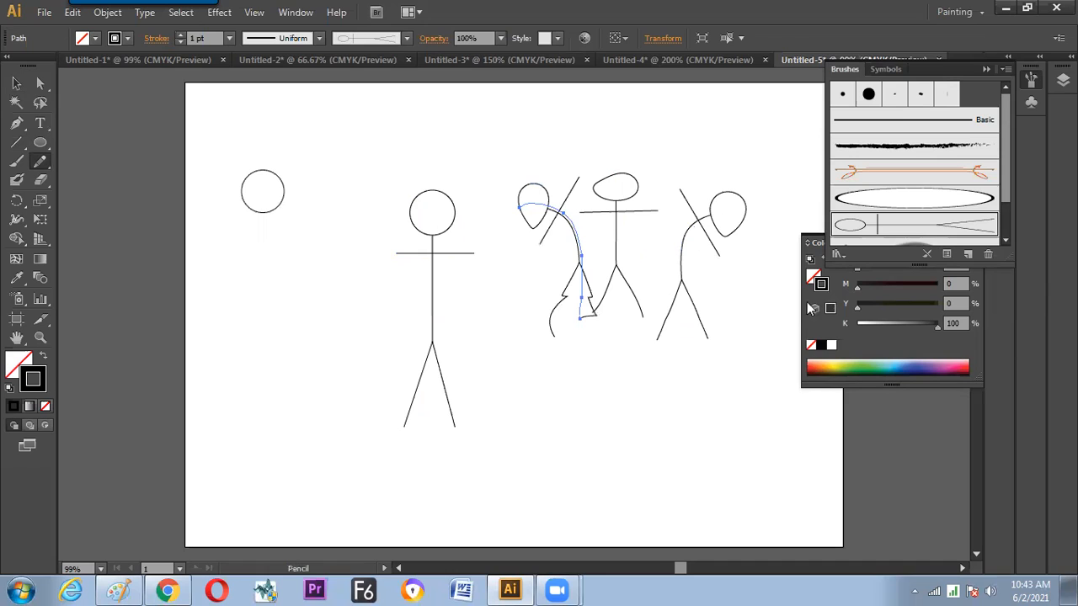
{"action": "key", "text": "ctrl+z"}
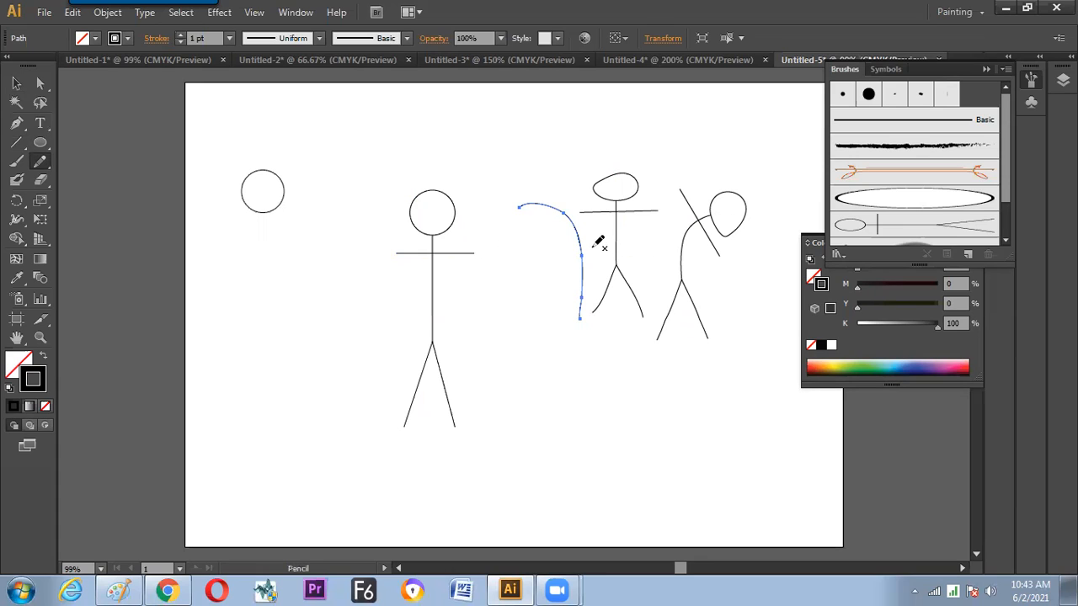
{"action": "key", "text": "Delete"}
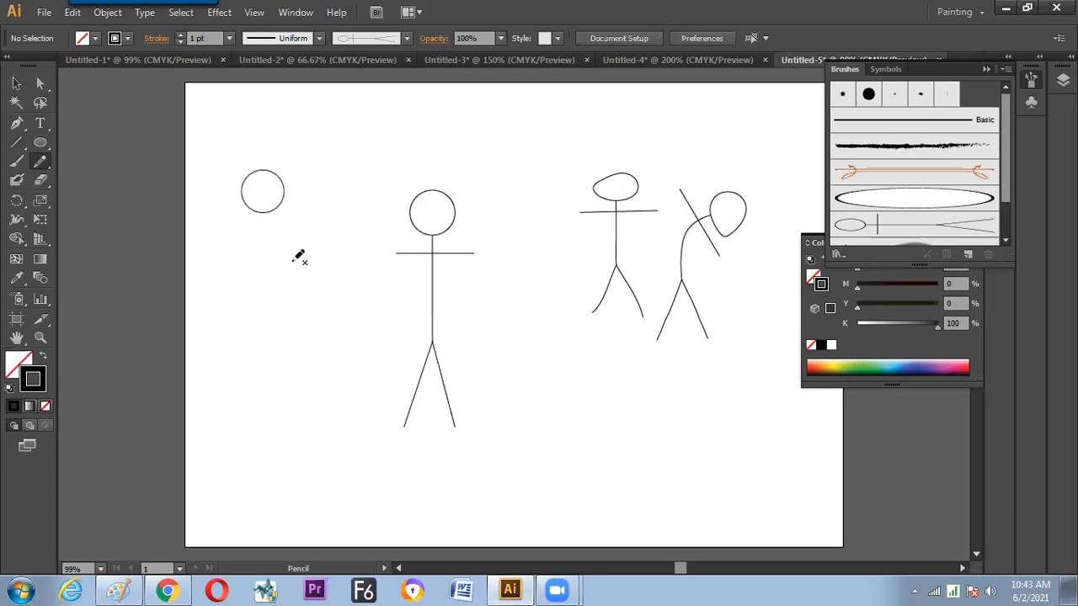
Step: Sketch a long S-shaped pencil path left of the original stick figure and apply the stick-figure brush to it
{"action": "left_click_drag", "start_coordinate": [206, 412], "coordinate": [208, 418]}
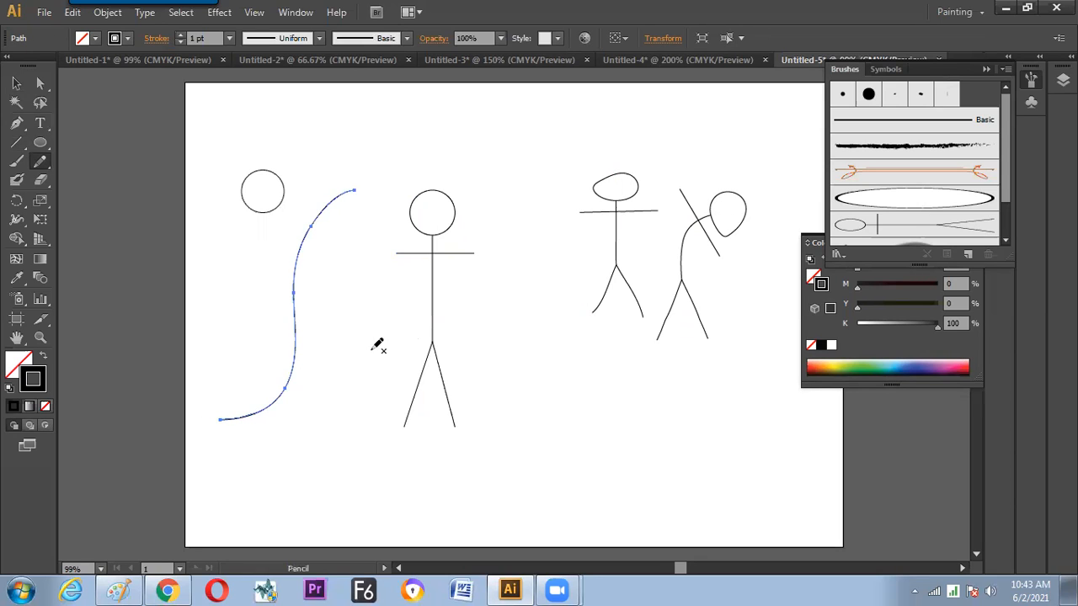
{"action": "left_click", "coordinate": [912, 225]}
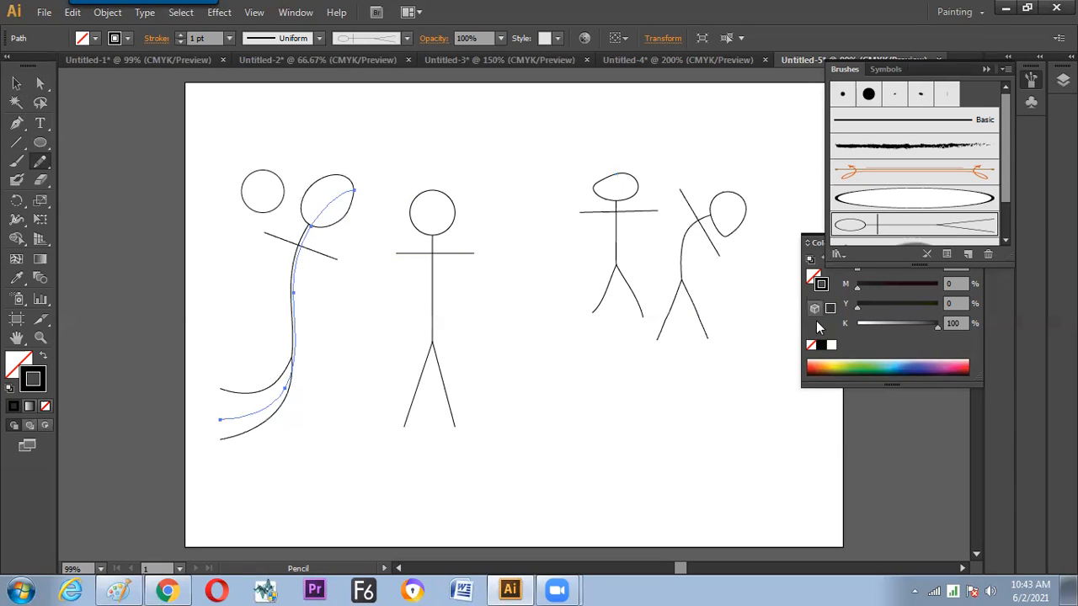
Step: Try the stick-figure brush on a long winding pencil path right of the original figure, and delete it
{"action": "mouse_move", "coordinate": [554, 221]}
{"action": "left_mouse_down"}
{"action": "mouse_move", "coordinate": [634, 432]}
{"action": "mouse_move", "coordinate": [572, 497]}
{"action": "left_mouse_up"}
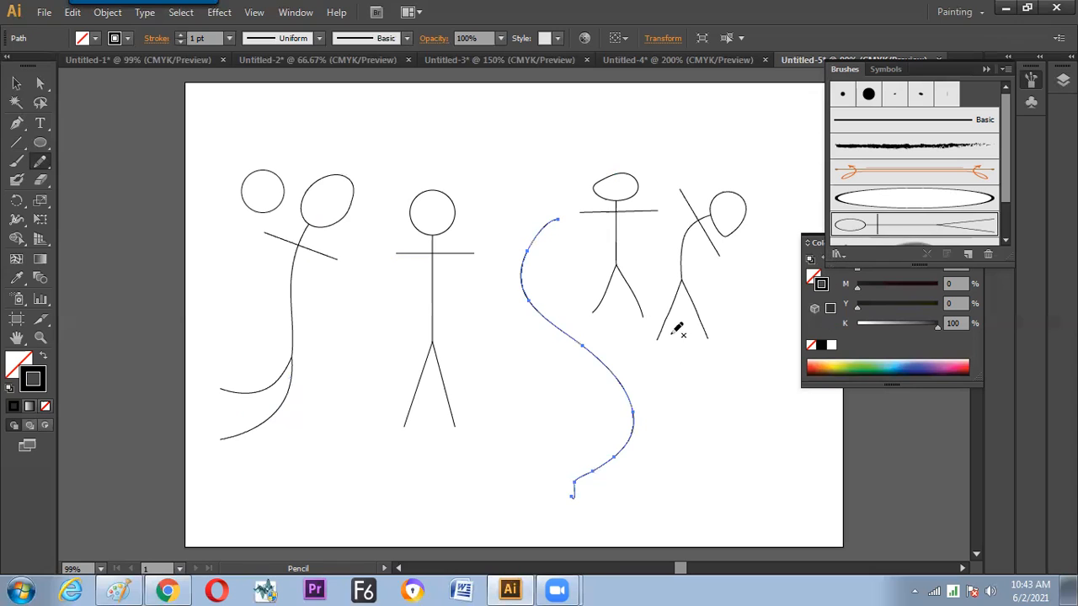
{"action": "scroll", "coordinate": [879, 232], "scroll_direction": "down", "scroll_amount": 1}
{"action": "left_click", "coordinate": [876, 208]}
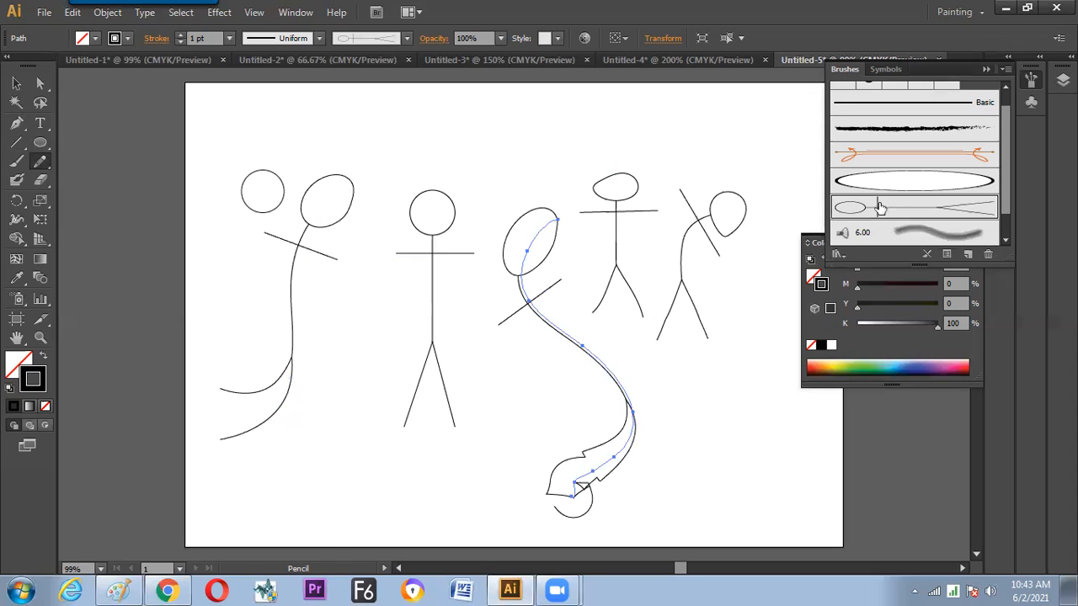
{"action": "key", "text": "v"}
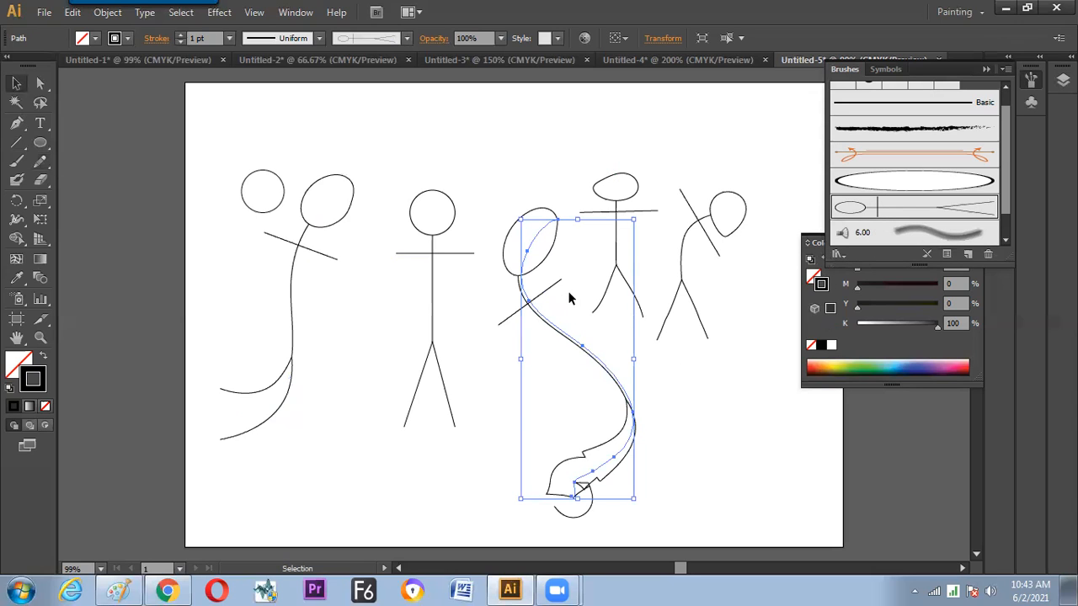
{"action": "key", "text": "Delete"}
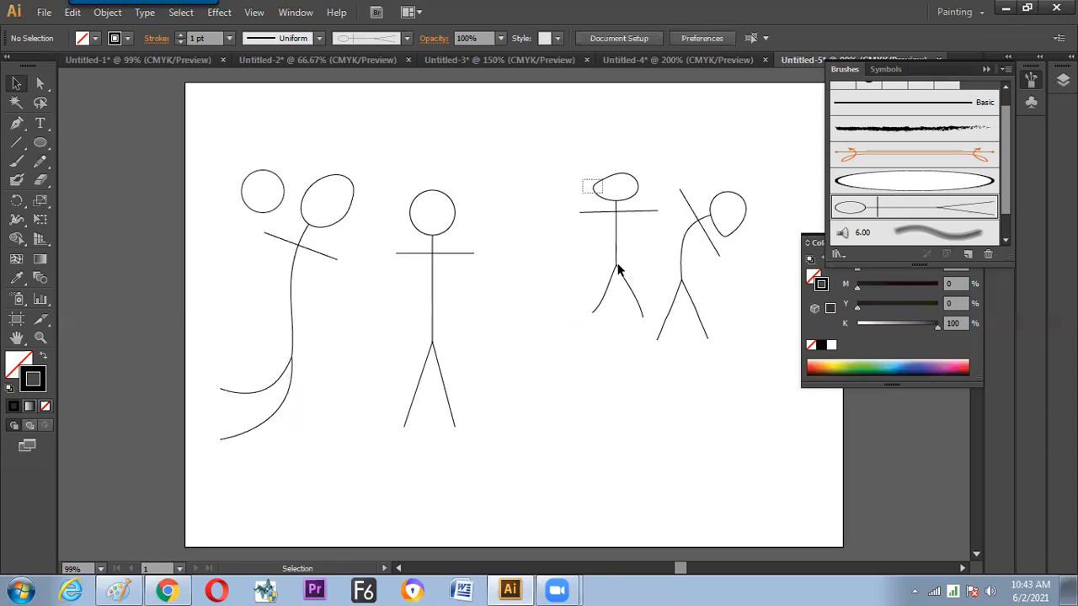
Step: Move the two small brushed stick figures slightly up and left, and deselect them
{"action": "left_click", "coordinate": [619, 270]}
{"action": "left_click_drag", "start_coordinate": [683, 241], "coordinate": [665, 213]}
{"action": "left_click_drag", "start_coordinate": [614, 269], "coordinate": [606, 260]}
{"action": "left_click", "coordinate": [568, 337]}
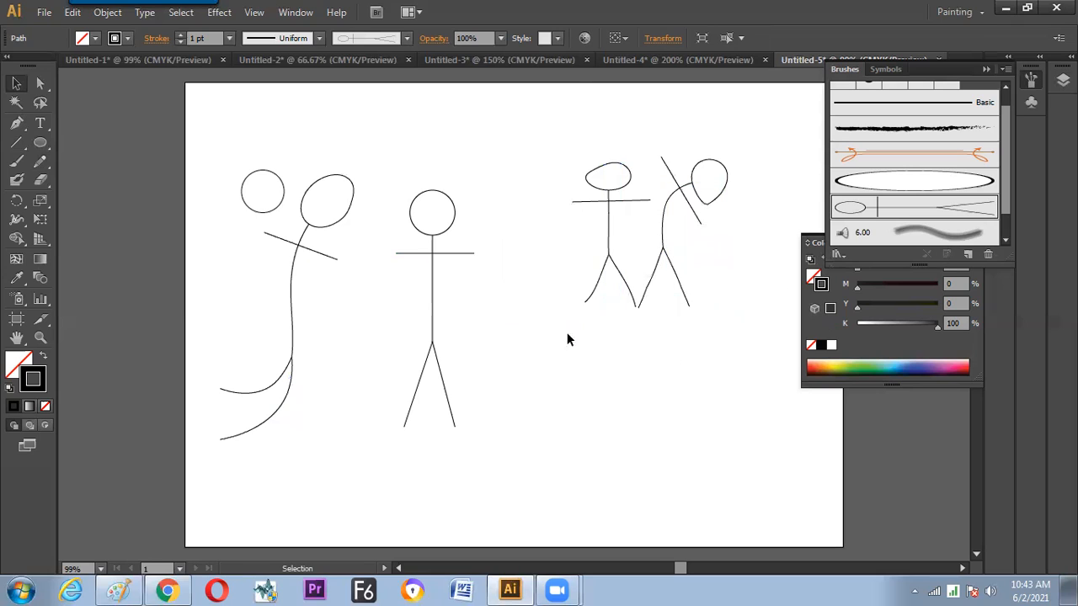
Step: In the Untitled-4 document, shift the butterfly scatter stroke slightly up and left and expand its appearance
{"action": "left_click", "coordinate": [621, 64]}
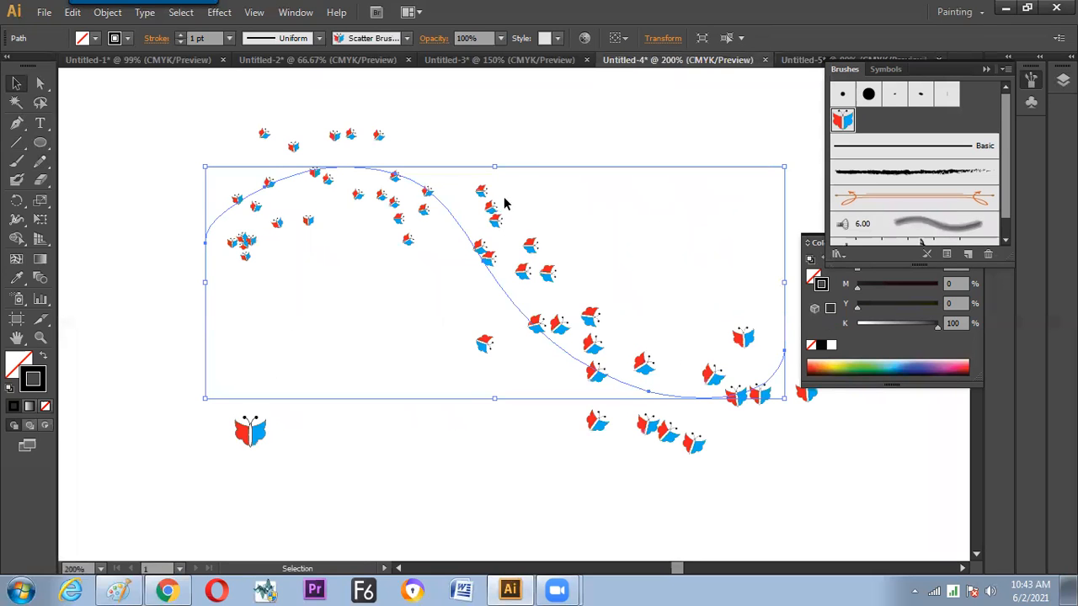
{"action": "left_click_drag", "start_coordinate": [465, 200], "coordinate": [481, 201]}
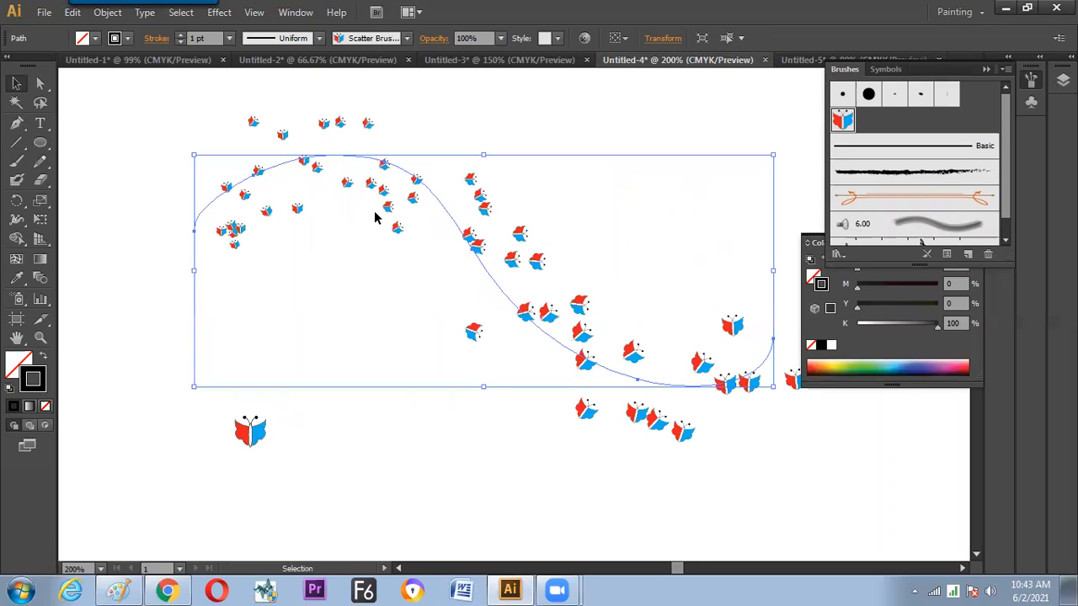
{"action": "left_click", "coordinate": [110, 14]}
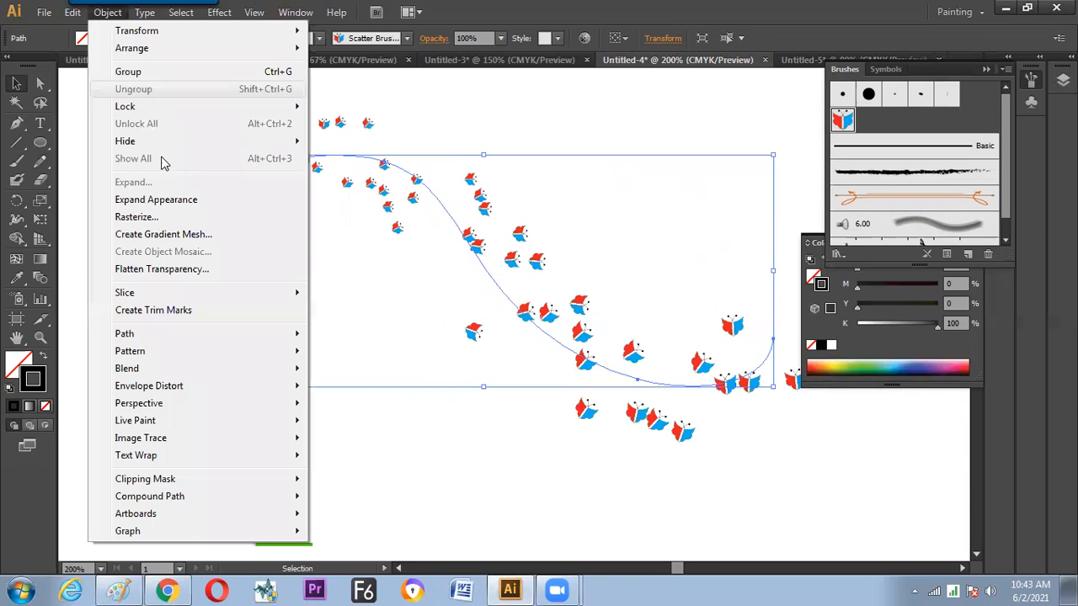
{"action": "left_click", "coordinate": [160, 201]}
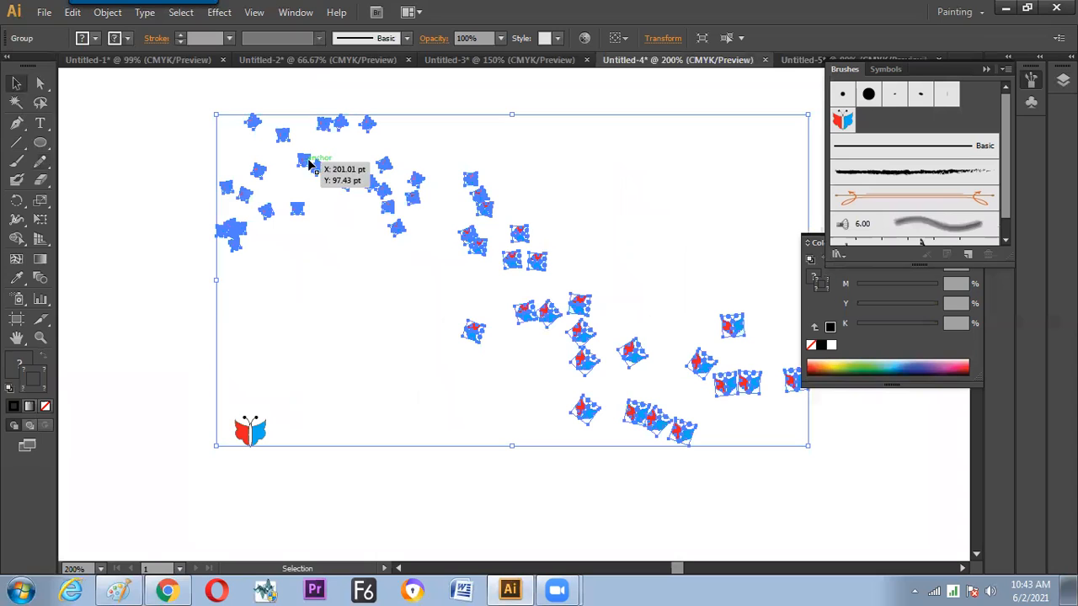
Step: Ungroup the expanded butterfly artwork, and further ungroup one small upright butterfly in its upper left part
{"action": "right_click", "coordinate": [308, 164]}
{"action": "left_click", "coordinate": [352, 250]}
{"action": "left_click", "coordinate": [321, 251]}
{"action": "left_click", "coordinate": [300, 212]}
{"action": "right_click", "coordinate": [301, 209]}
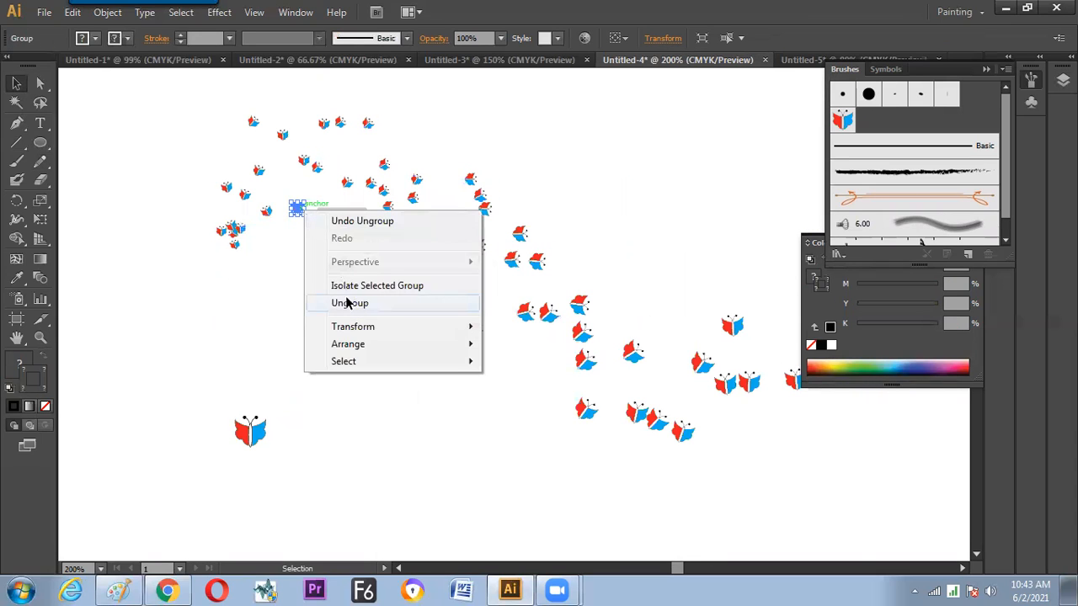
{"action": "left_click", "coordinate": [346, 302]}
{"action": "left_click", "coordinate": [315, 253]}
Step: Ungroup the tilted butterfly just left of the small upright one into separate parts
{"action": "left_click_drag", "start_coordinate": [289, 197], "coordinate": [334, 244]}
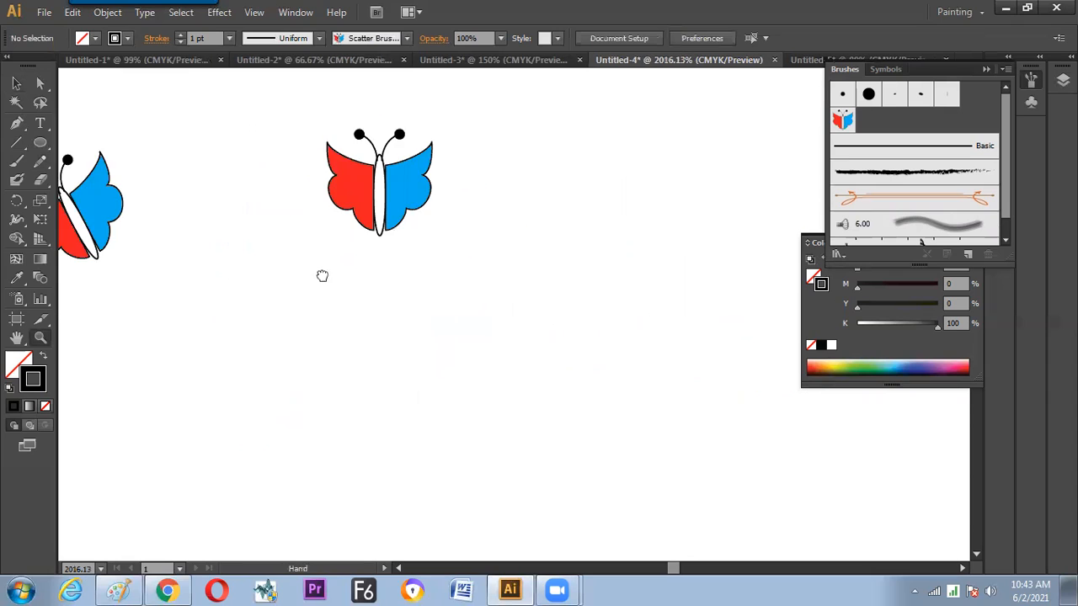
{"action": "key", "text": "v"}
{"action": "left_click", "coordinate": [219, 331]}
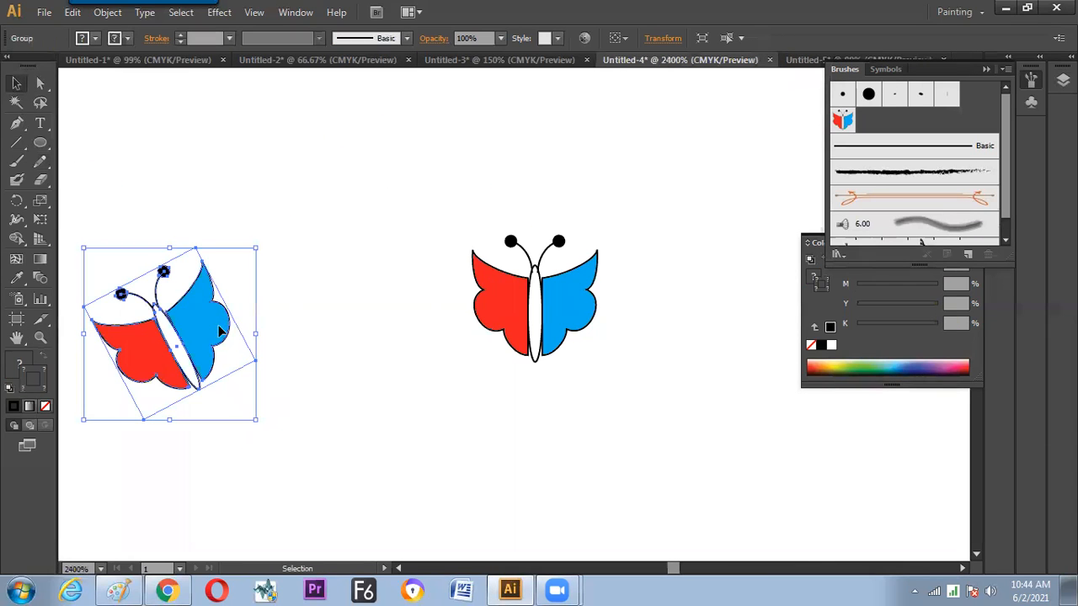
{"action": "left_click_drag", "start_coordinate": [209, 327], "coordinate": [405, 231]}
{"action": "key", "text": "space"}
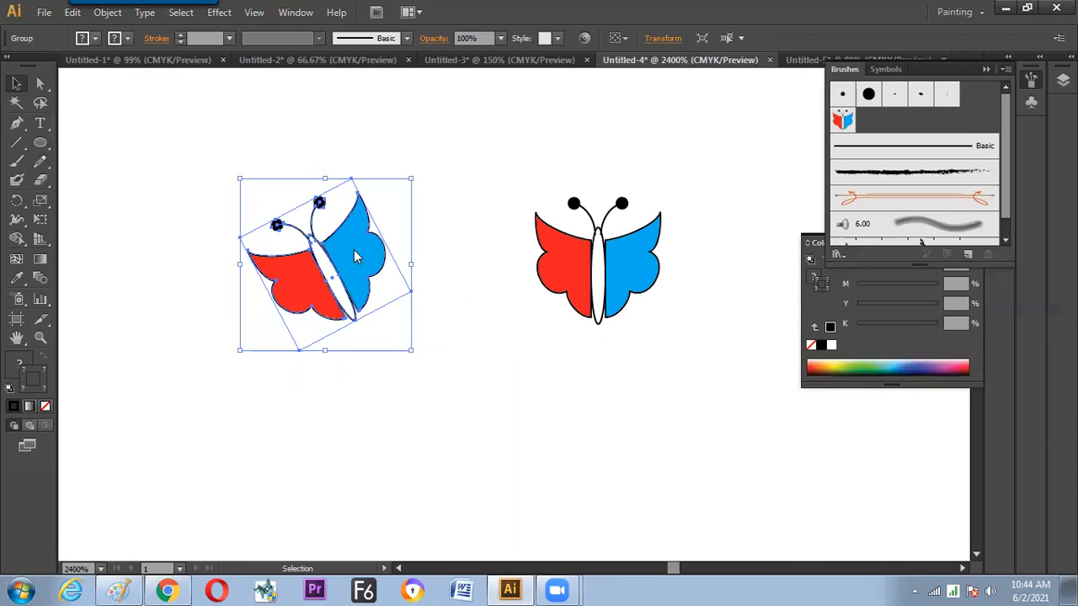
{"action": "right_click", "coordinate": [355, 252]}
{"action": "left_click", "coordinate": [387, 344]}
{"action": "left_click", "coordinate": [385, 352]}
Step: Fill the tilted butterfly's blue wing with CMYK Green and return to a wider view of the butterflies
{"action": "left_click", "coordinate": [367, 270]}
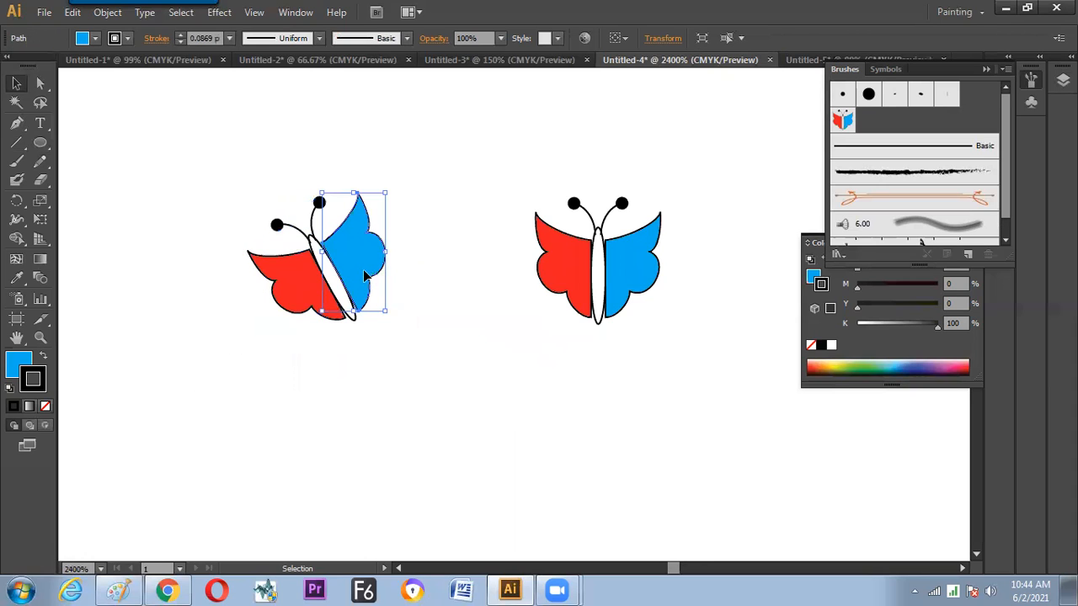
{"action": "left_click", "coordinate": [99, 39]}
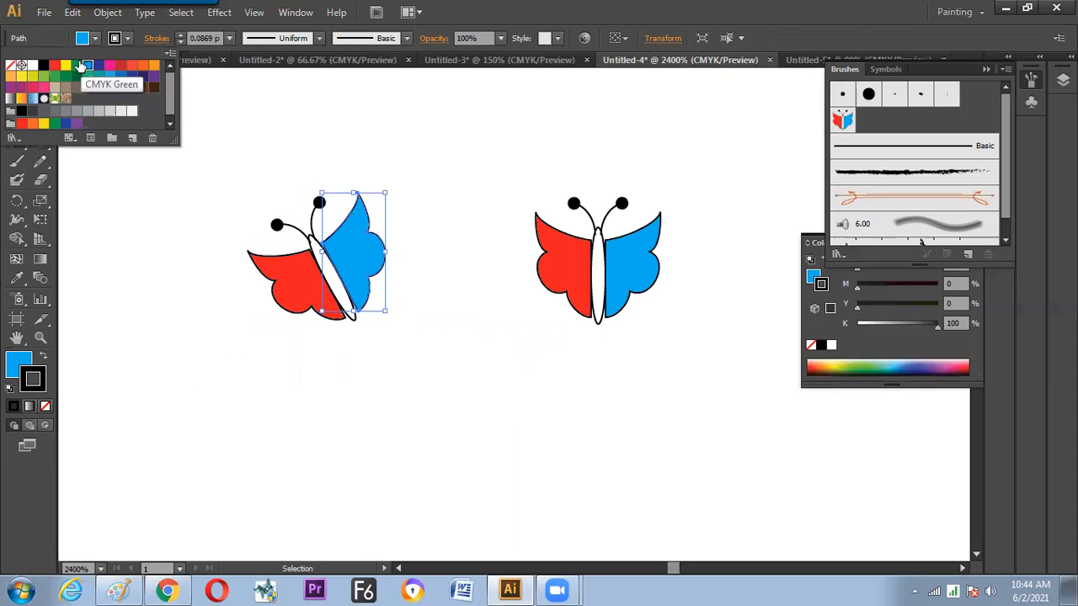
{"action": "left_click", "coordinate": [80, 67]}
{"action": "left_click", "coordinate": [371, 398]}
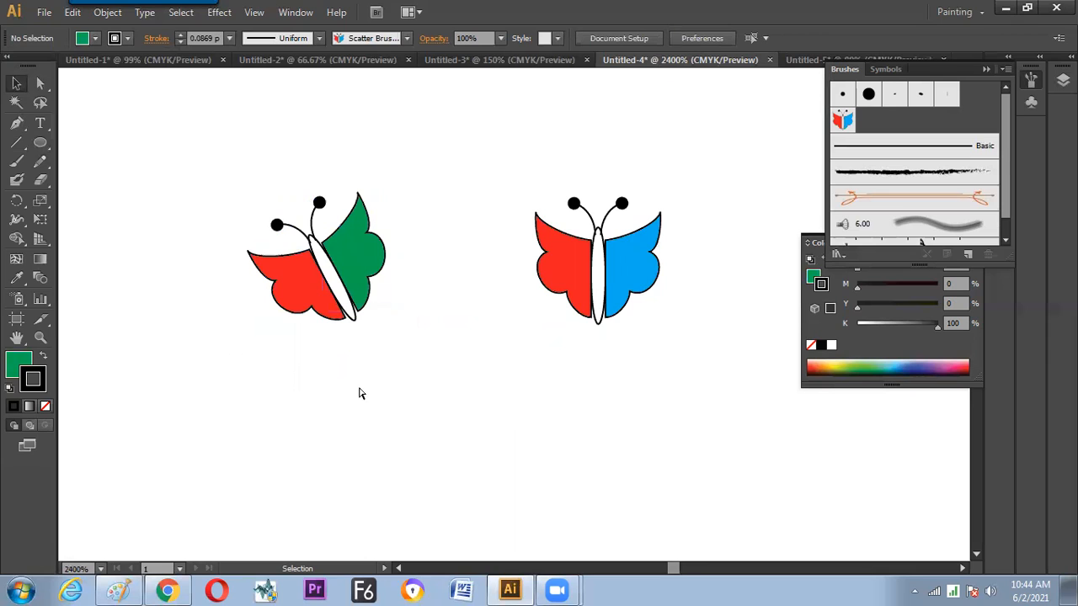
{"action": "key", "text": "ctrl+0"}
{"action": "key", "text": "ctrl+minus"}
{"action": "key", "text": "ctrl+plus"}
{"action": "key", "text": "ctrl+plus"}
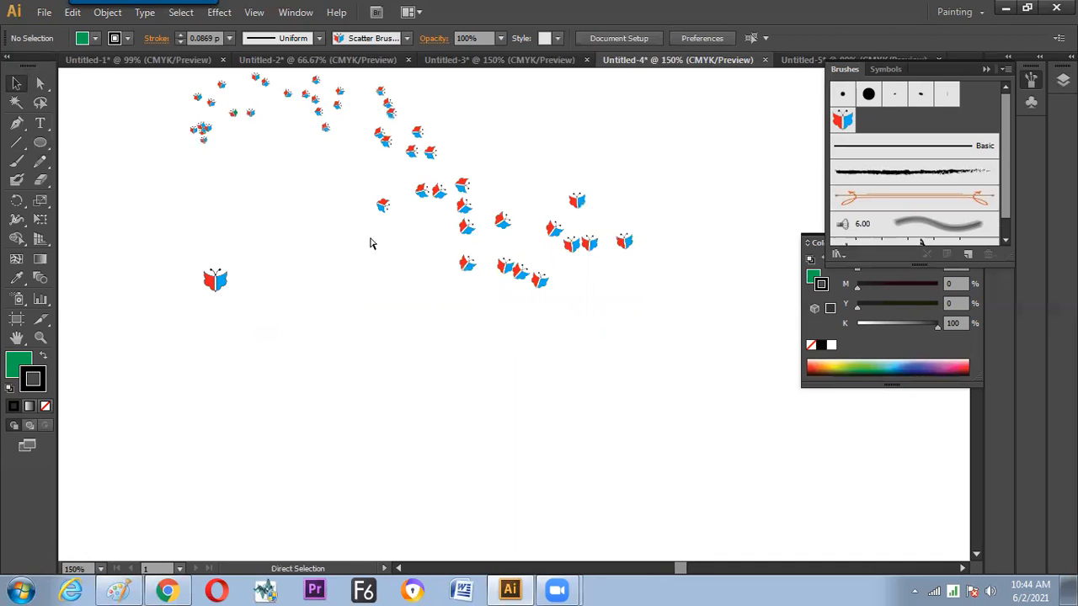
{"action": "key", "text": "ctrl+plus"}
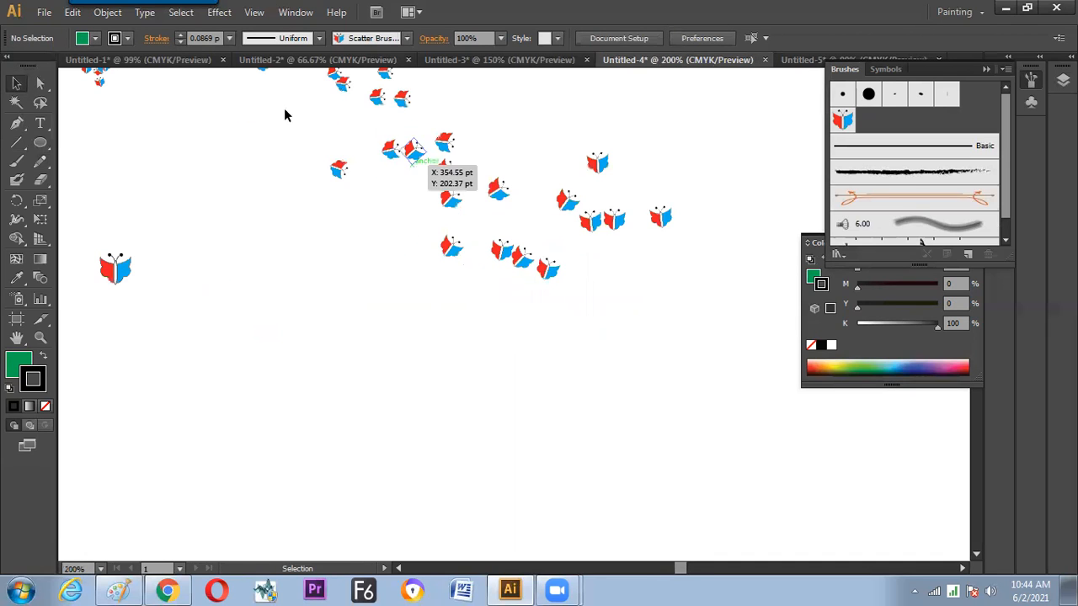
Step: Switch to the Untitled-5 document containing the stick-figure artwork
{"action": "left_click", "coordinate": [110, 13]}
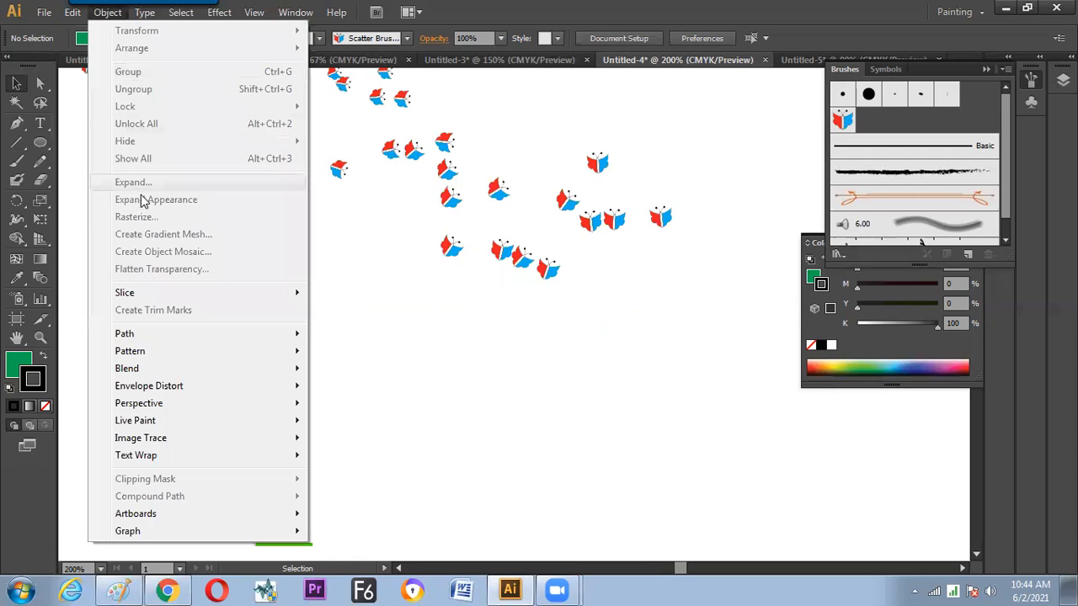
{"action": "left_click", "coordinate": [517, 60]}
{"action": "left_click", "coordinate": [676, 60]}
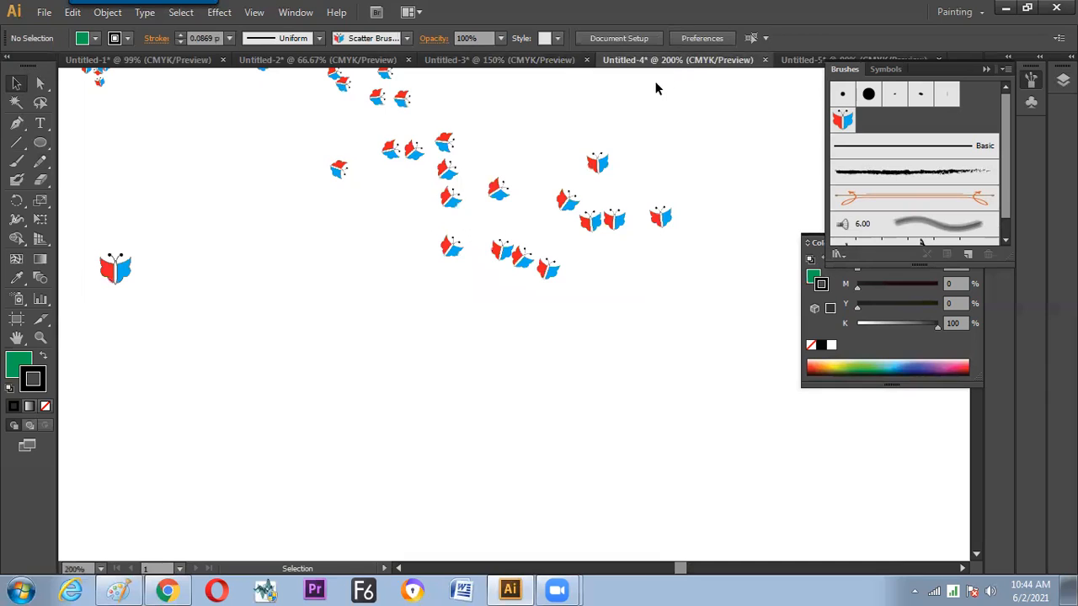
{"action": "left_click", "coordinate": [804, 60]}
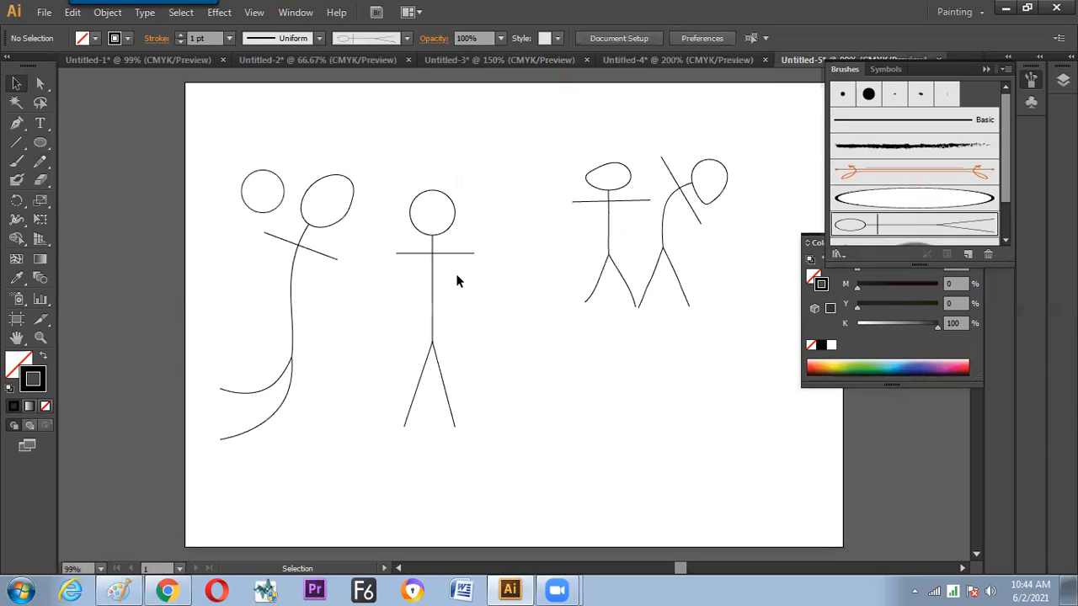
Step: Expand the appearance of the upright stick-figure brush stroke near the artboard's upper right and ungroup it into separate parts
{"action": "left_click", "coordinate": [613, 207]}
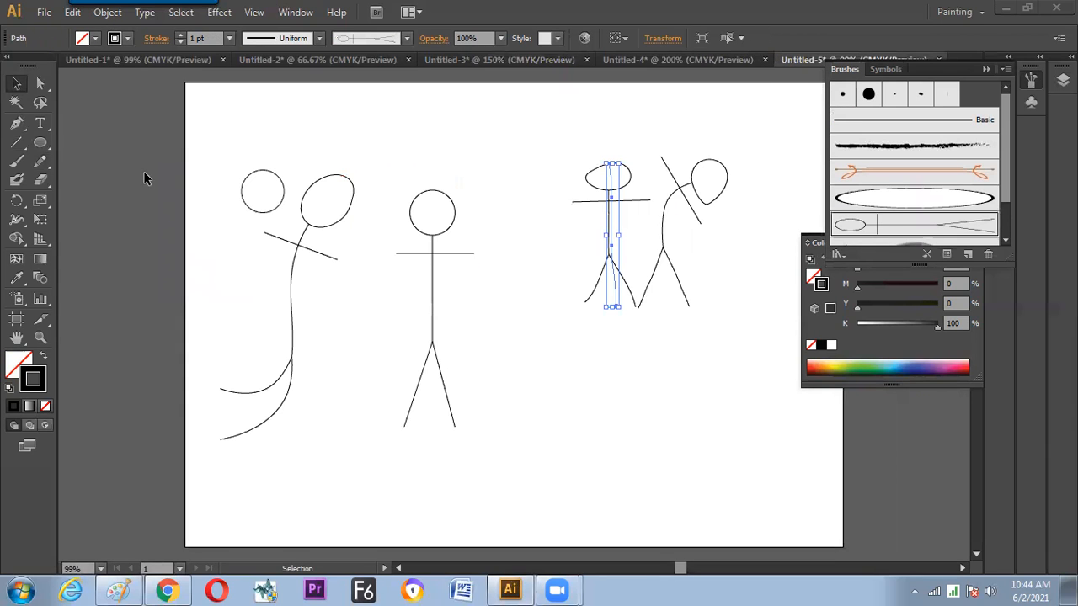
{"action": "left_click", "coordinate": [120, 16]}
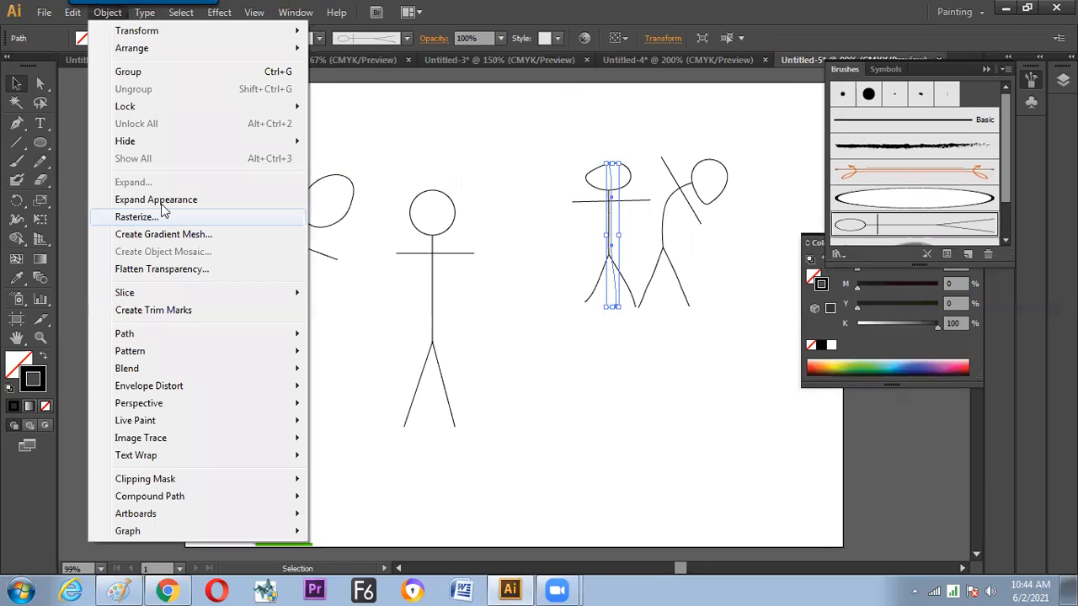
{"action": "key", "text": "ctrl+g"}
{"action": "right_click", "coordinate": [609, 269]}
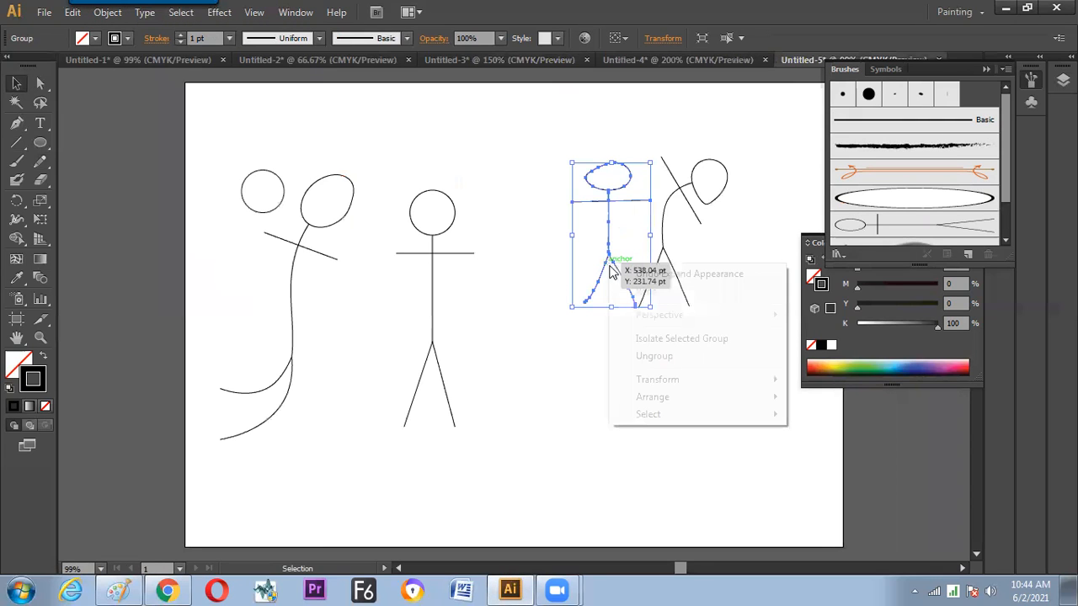
{"action": "left_click", "coordinate": [640, 357]}
{"action": "left_click", "coordinate": [589, 297]}
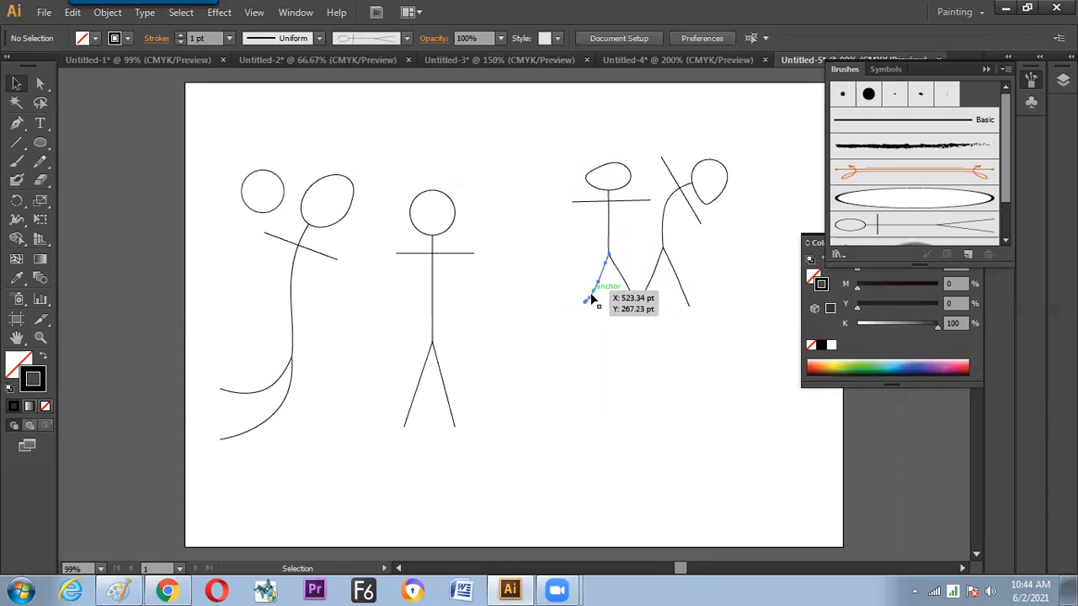
{"action": "left_click", "coordinate": [578, 309]}
{"action": "left_click", "coordinate": [661, 262]}
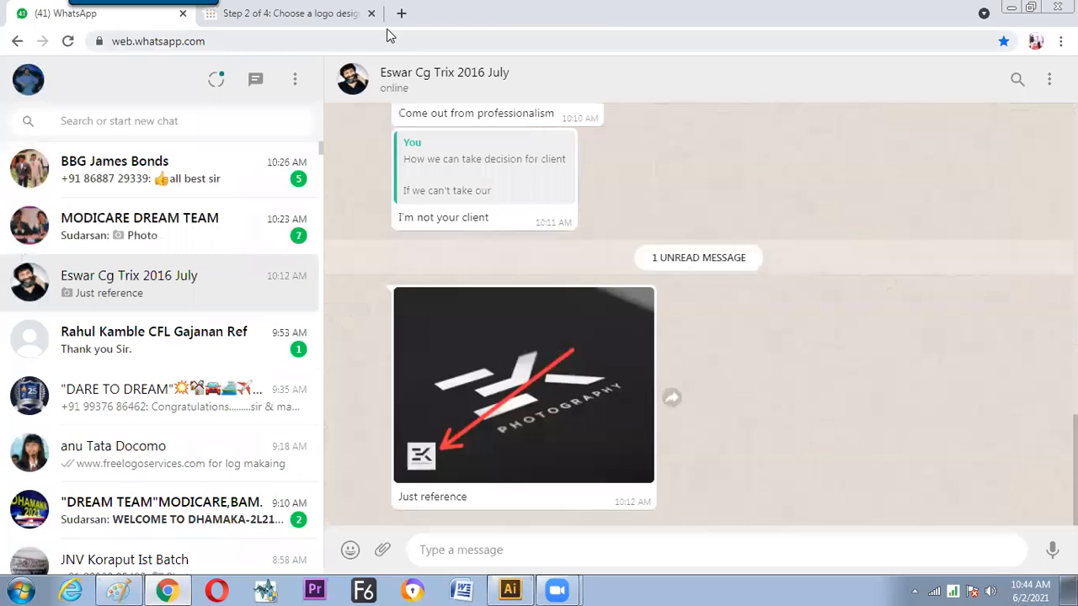
Step: In Chrome, search Google for "mozilla firefox" in a new tab, examine the Firefox logo images, and return to Illustrator
{"action": "left_click", "coordinate": [402, 12]}
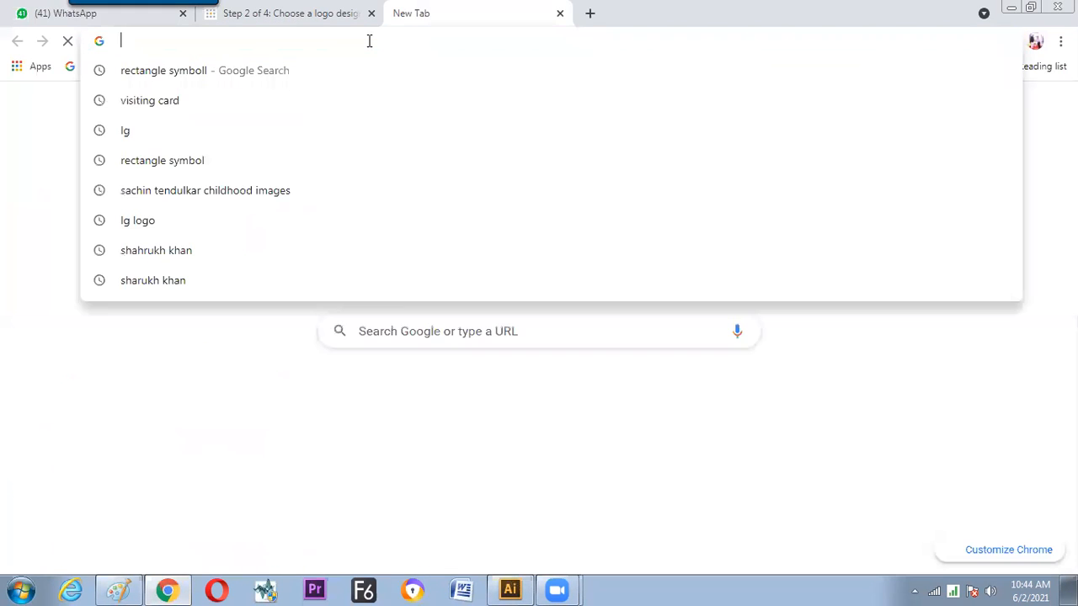
{"action": "type", "text": "mor"}
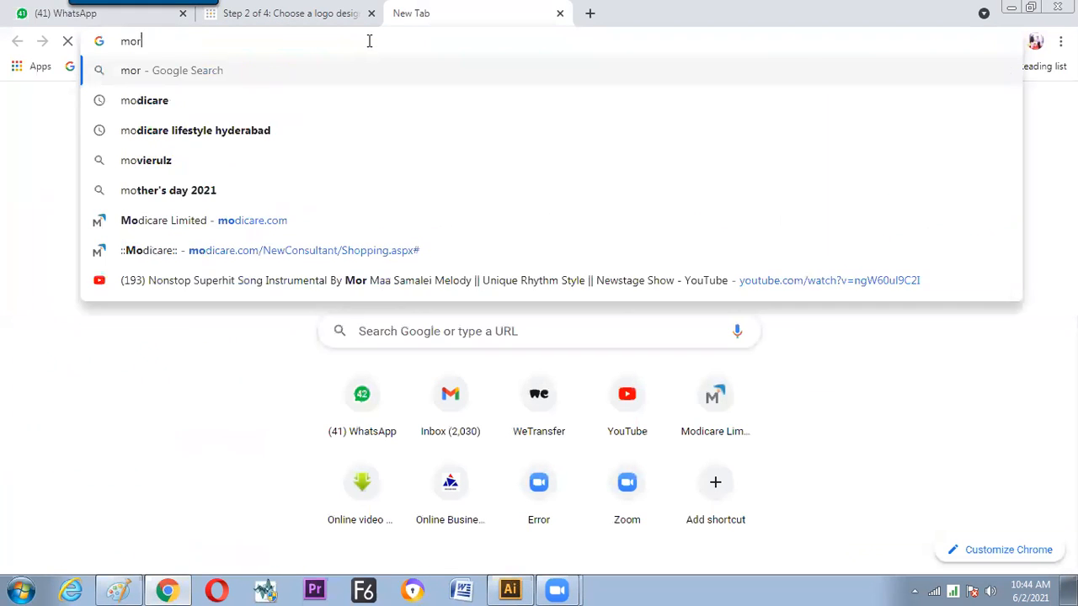
{"action": "type", "text": "d"}
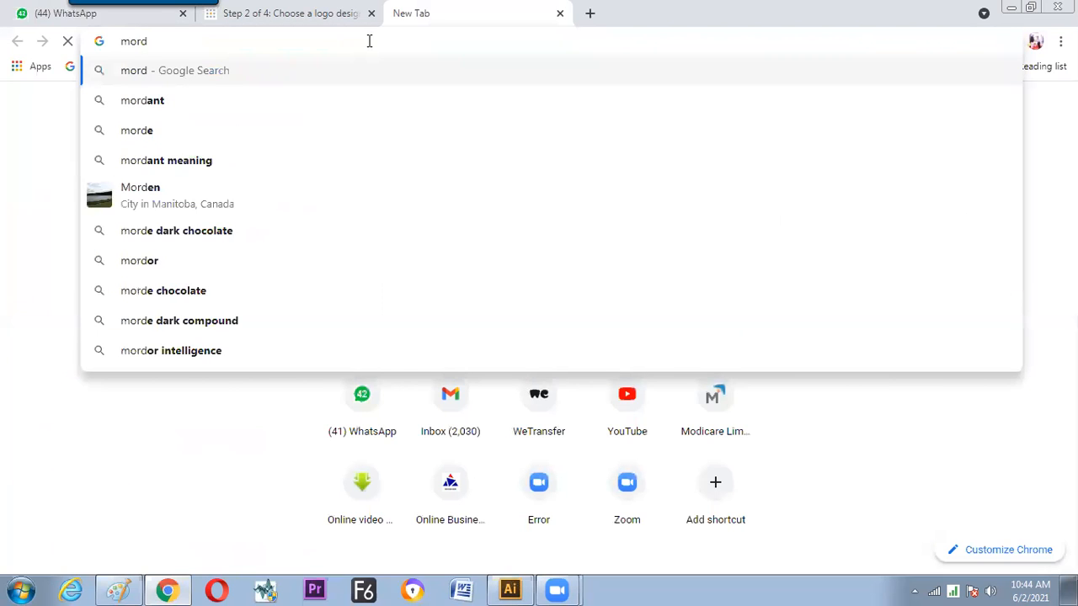
{"action": "type", "text": "gila"}
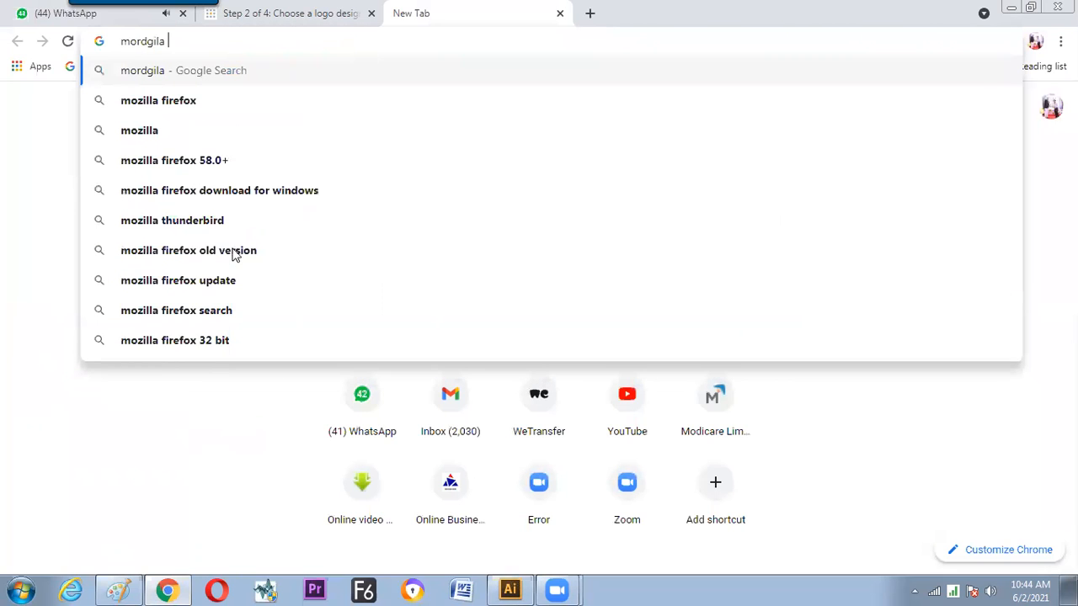
{"action": "left_click", "coordinate": [171, 107]}
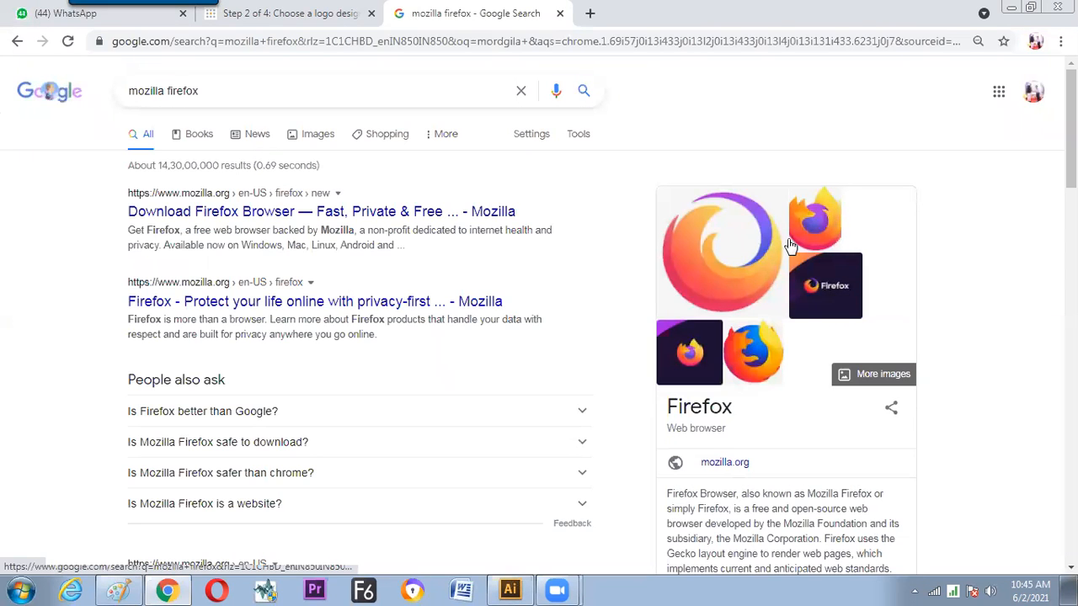
{"action": "left_click", "coordinate": [749, 365]}
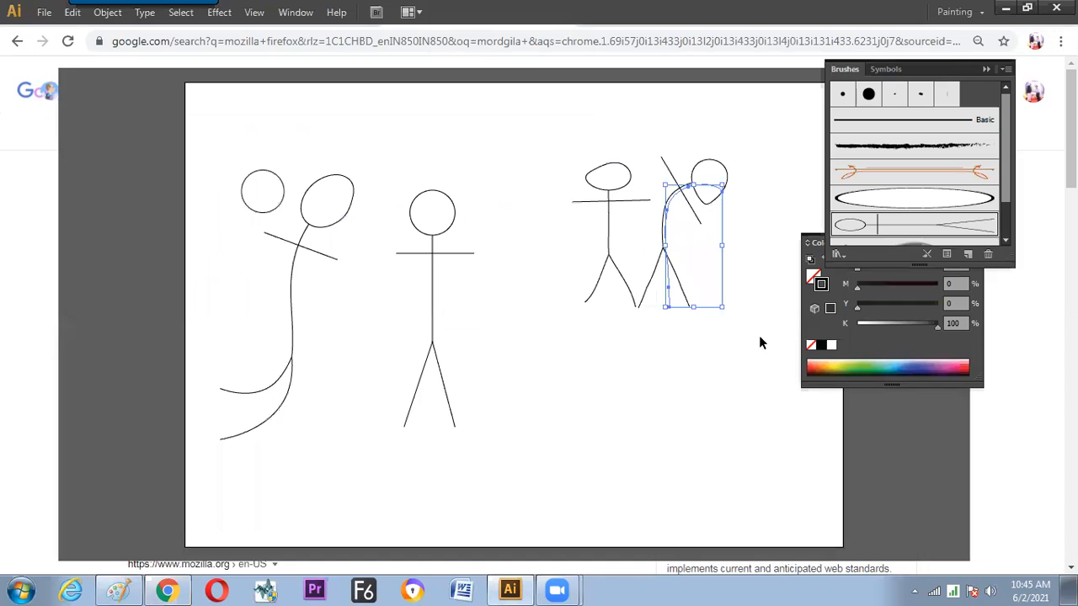
{"action": "key", "text": "alt+Tab"}
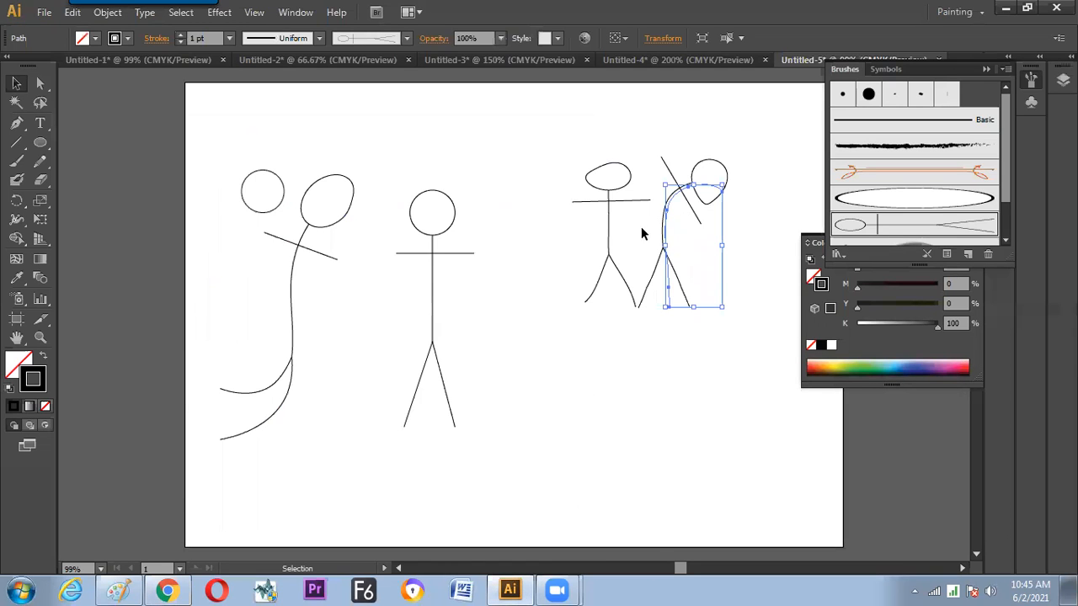
Step: Delete the bent stick figure beside the expanded one and draw a circle below them stroked with the stick-figure art brush
{"action": "key", "text": "Delete"}
{"action": "left_click", "coordinate": [40, 143]}
{"action": "left_click_drag", "start_coordinate": [554, 353], "coordinate": [607, 407]}
{"action": "left_click", "coordinate": [866, 226]}
{"action": "key", "text": "v"}
{"action": "left_click", "coordinate": [655, 444]}
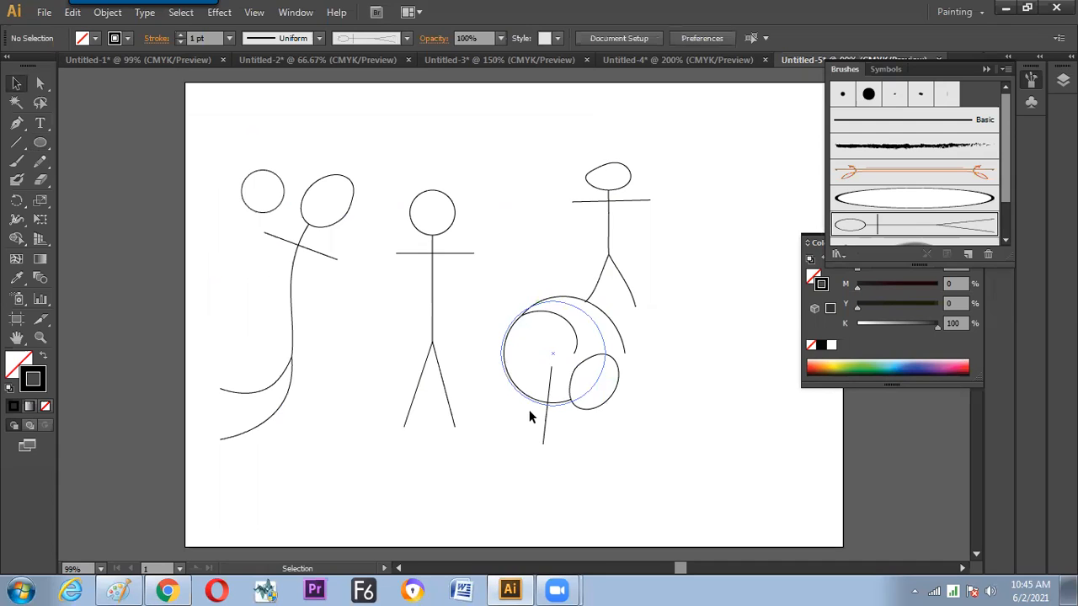
Step: Check the Firefox logo in Chrome, return to Illustrator and delete all the artwork on the Untitled-5 artboard
{"action": "left_click_drag", "start_coordinate": [633, 431], "coordinate": [536, 358]}
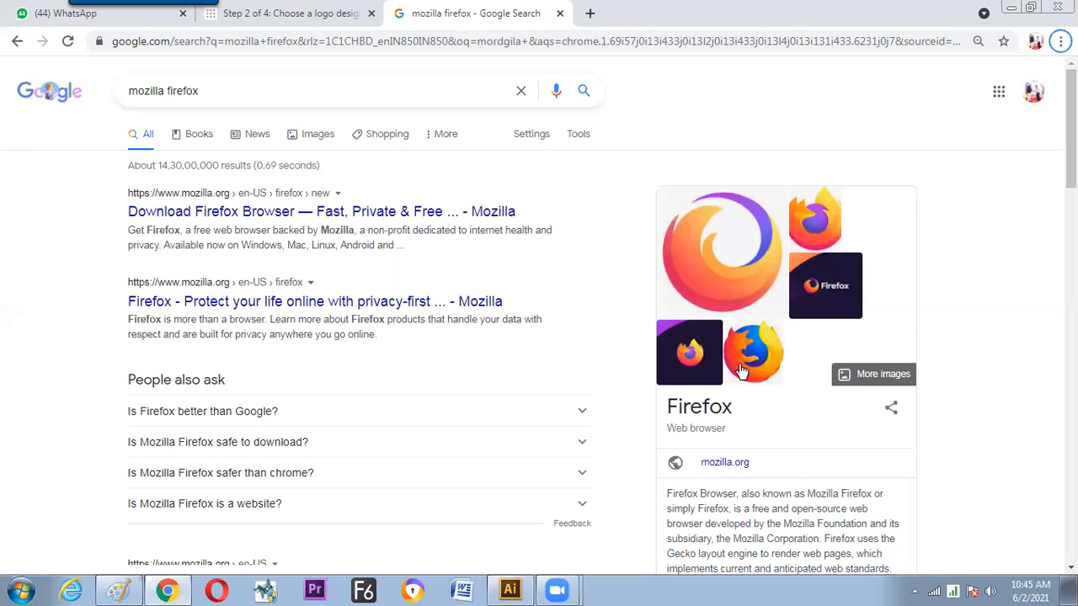
{"action": "key", "text": "alt+Tab"}
{"action": "key", "text": "ctrl+a"}
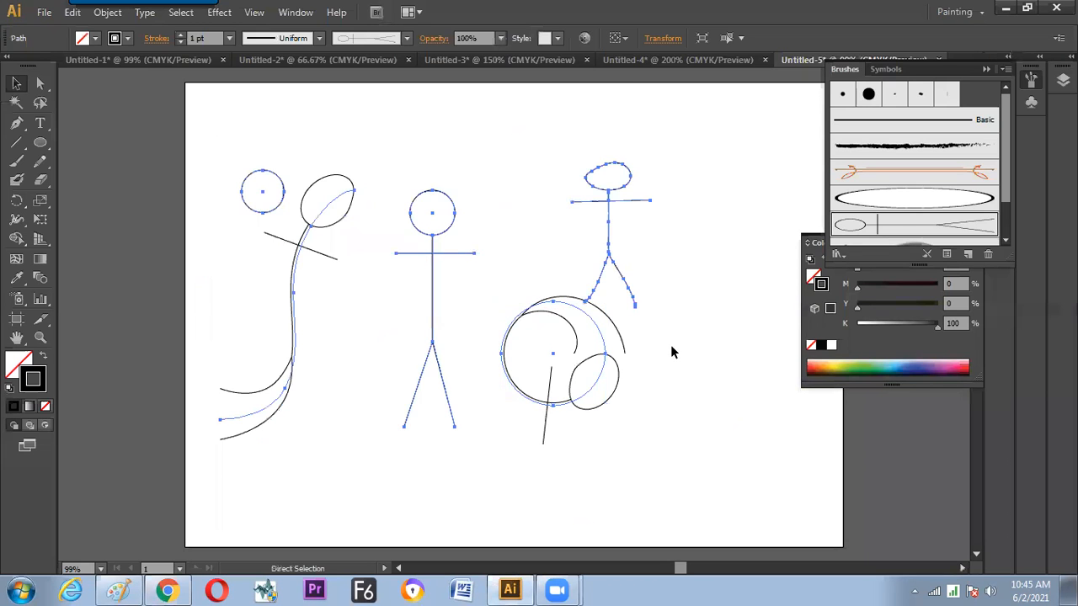
{"action": "key", "text": "Delete"}
Step: Draw a closed horizontal hand-and-forearm outline with the Pencil tool and swap its black stroke to the fill
{"action": "left_click", "coordinate": [39, 161]}
{"action": "mouse_move", "coordinate": [412, 188]}
{"action": "left_mouse_down"}
{"action": "mouse_move", "coordinate": [490, 186]}
{"action": "mouse_move", "coordinate": [472, 211]}
{"action": "mouse_move", "coordinate": [444, 224]}
{"action": "mouse_move", "coordinate": [365, 225]}
{"action": "mouse_move", "coordinate": [348, 239]}
{"action": "mouse_move", "coordinate": [374, 199]}
{"action": "mouse_move", "coordinate": [413, 190]}
{"action": "left_mouse_up"}
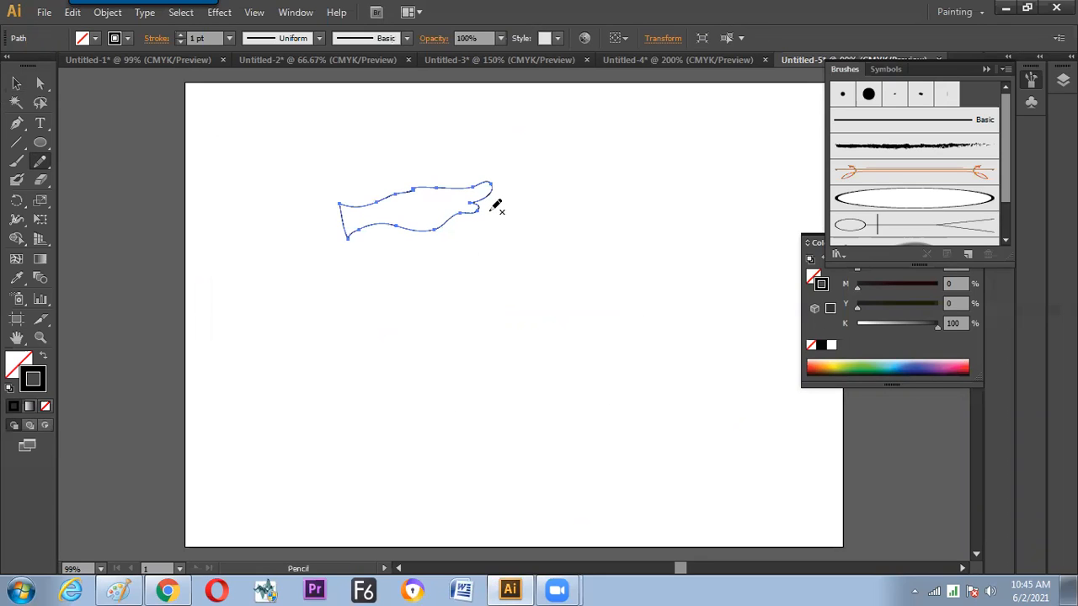
{"action": "key", "text": "shift+x"}
{"action": "key", "text": "v"}
{"action": "mouse_move", "coordinate": [449, 227]}
{"action": "left_mouse_down"}
{"action": "mouse_move", "coordinate": [917, 199]}
{"action": "mouse_move", "coordinate": [914, 181]}
{"action": "left_mouse_up"}
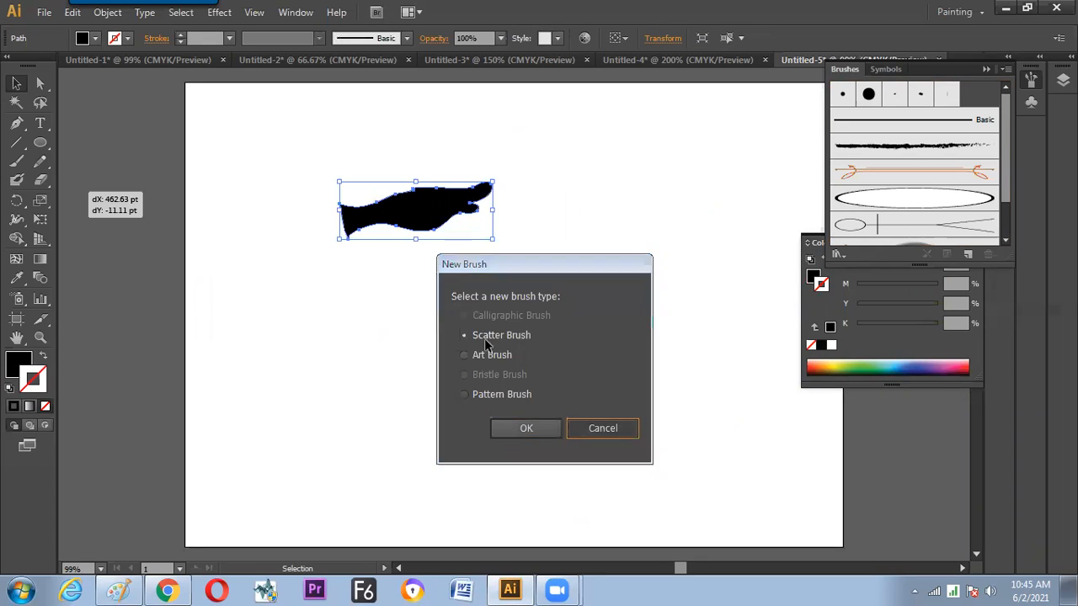
{"action": "left_click", "coordinate": [603, 427]}
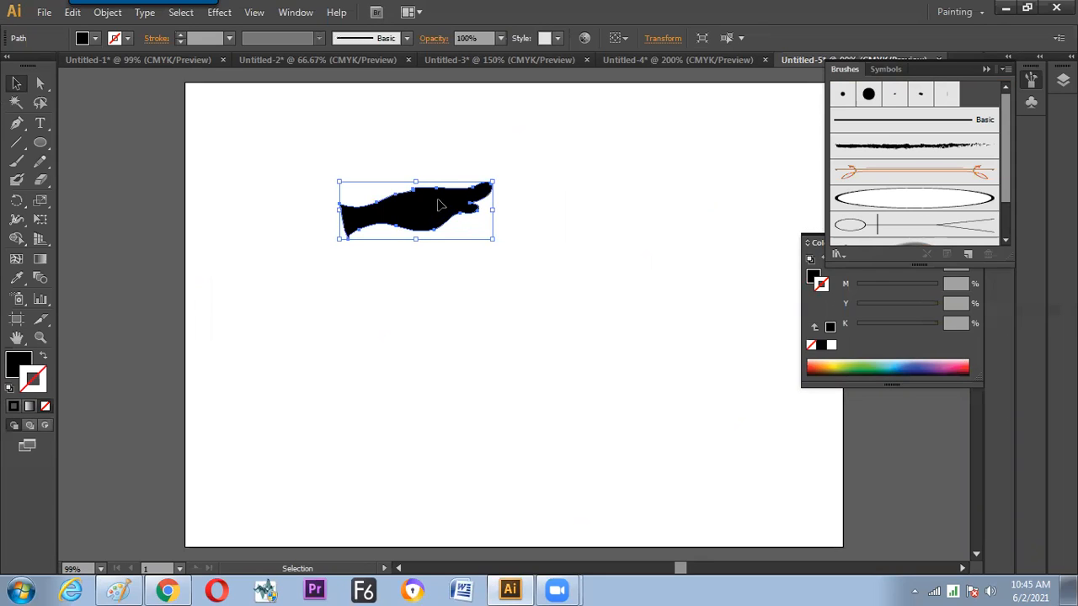
Step: Rotate the hand silhouette upright and create an art brush from it, keeping the default brush options
{"action": "left_click_drag", "start_coordinate": [497, 179], "coordinate": [396, 134]}
{"action": "left_click", "coordinate": [17, 84]}
{"action": "left_click", "coordinate": [342, 291]}
{"action": "left_click_drag", "start_coordinate": [431, 195], "coordinate": [891, 199]}
{"action": "left_click", "coordinate": [488, 356]}
{"action": "left_click", "coordinate": [539, 428]}
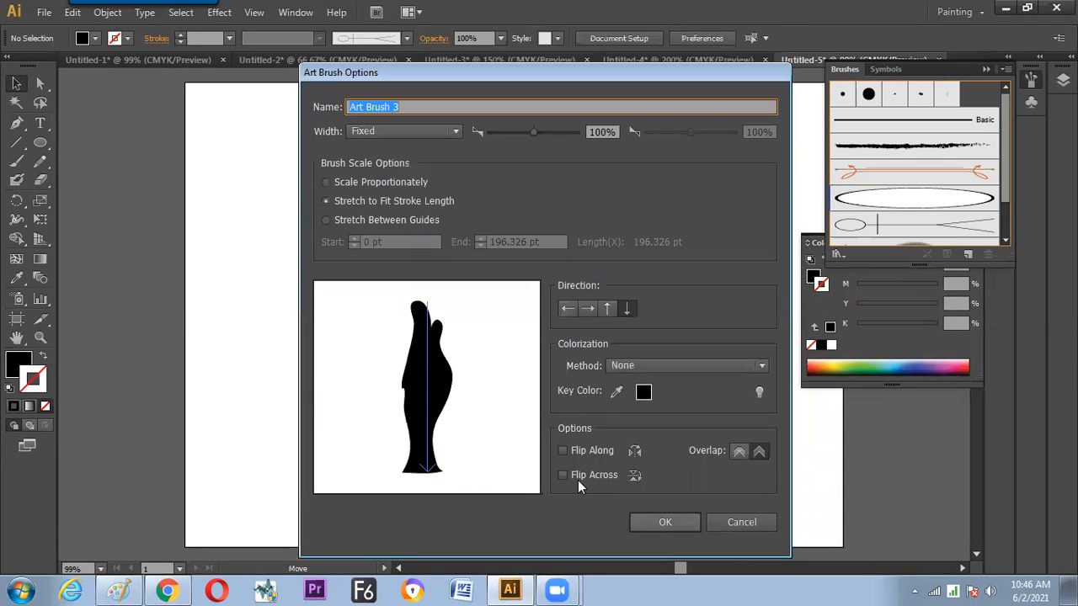
{"action": "key", "text": "Return"}
Step: Draw a circle beside the hand, stroked with the hand art brush and with its fill set to none
{"action": "left_click", "coordinate": [42, 146]}
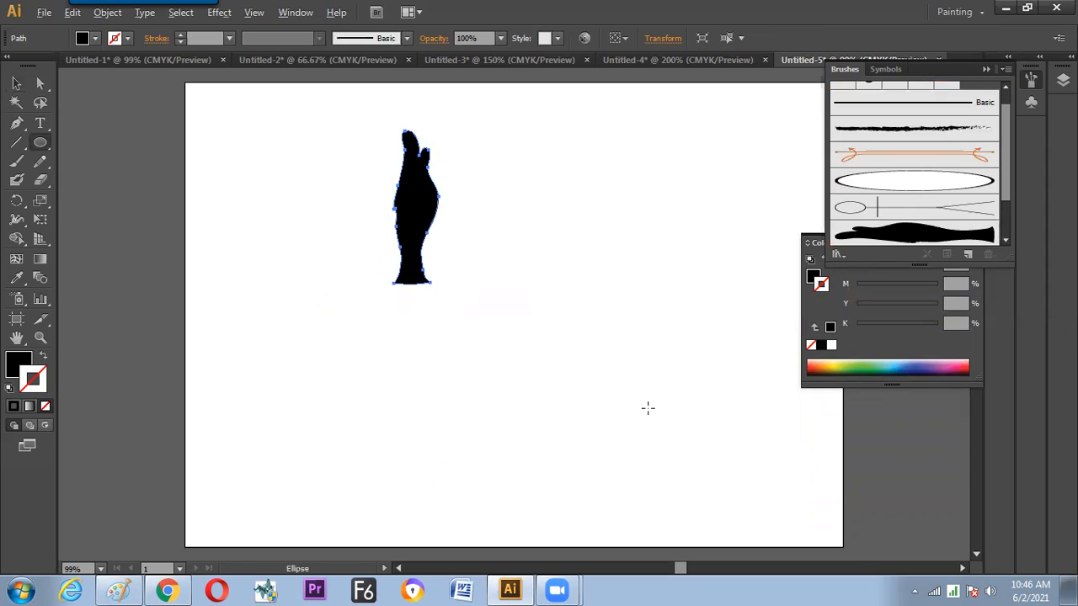
{"action": "left_click_drag", "start_coordinate": [495, 245], "coordinate": [662, 412]}
{"action": "left_click", "coordinate": [26, 382]}
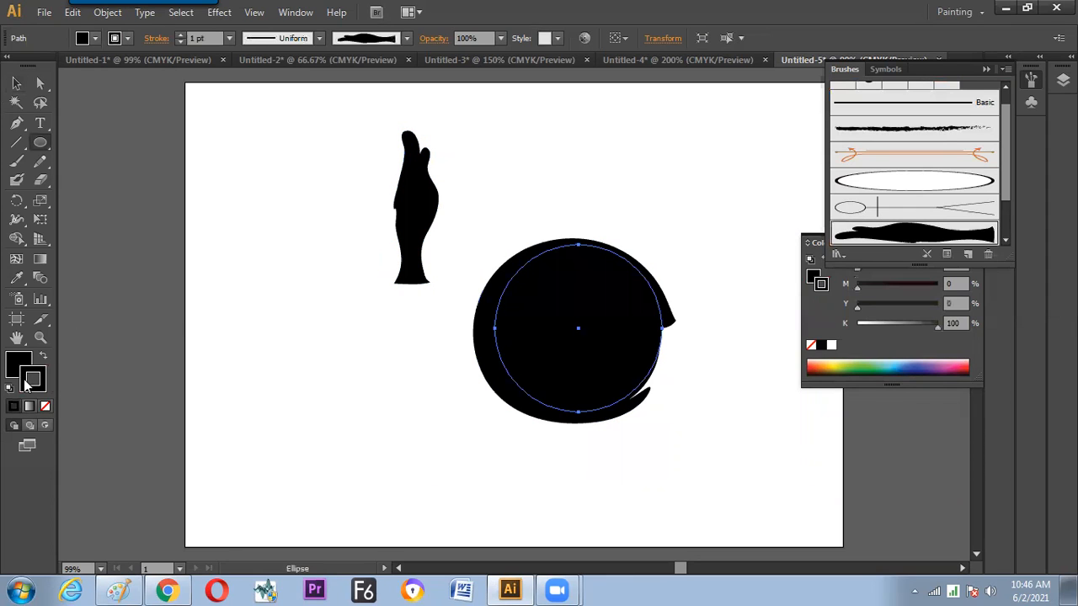
{"action": "left_click", "coordinate": [47, 406]}
{"action": "left_click", "coordinate": [365, 279]}
{"action": "left_click", "coordinate": [574, 327]}
{"action": "key", "text": "v"}
{"action": "left_click", "coordinate": [710, 278]}
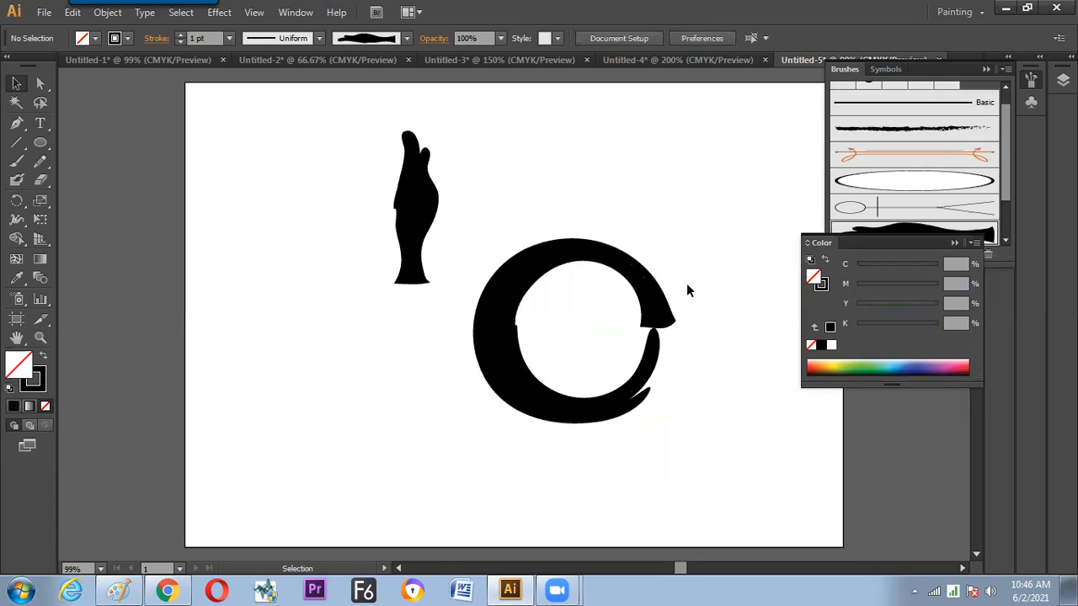
Step: Review the brushed circle's stroke cap, corner and alignment options, and enlarge the circle slightly about its center
{"action": "left_click", "coordinate": [616, 283]}
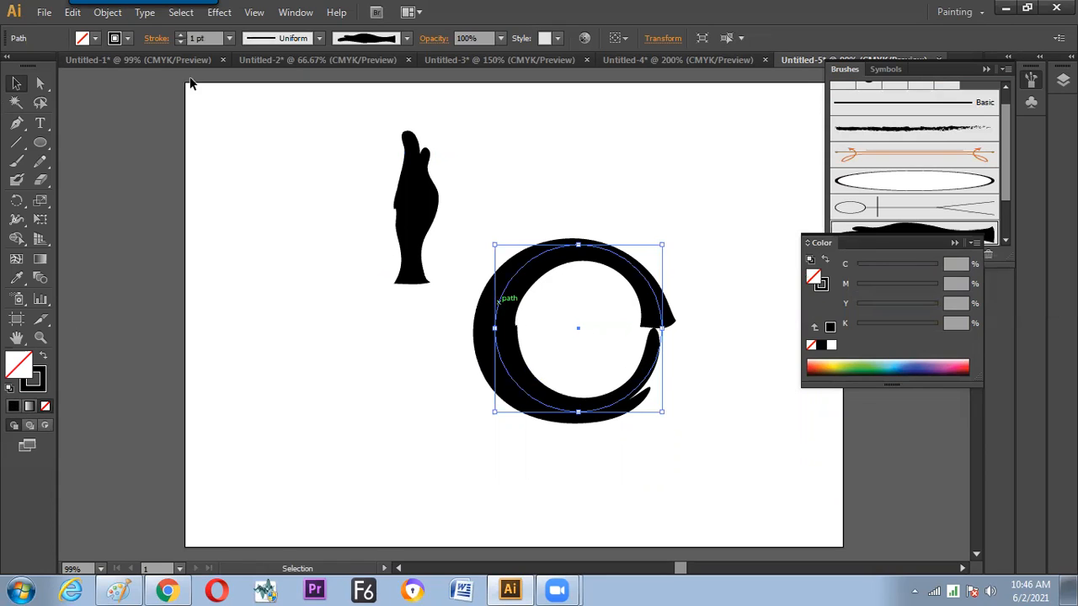
{"action": "left_click", "coordinate": [156, 38]}
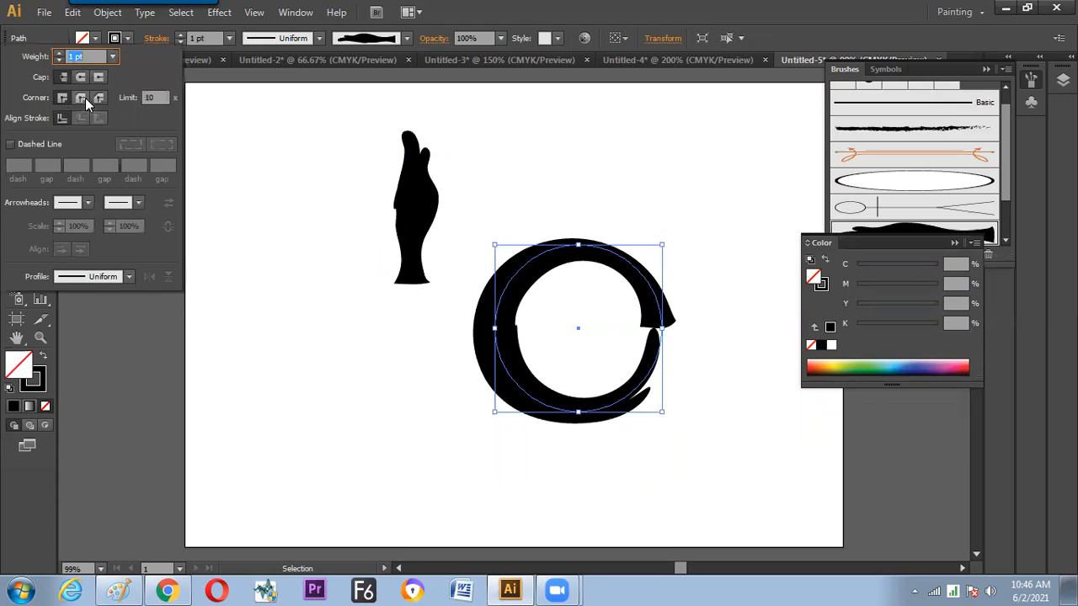
{"action": "left_click", "coordinate": [66, 120]}
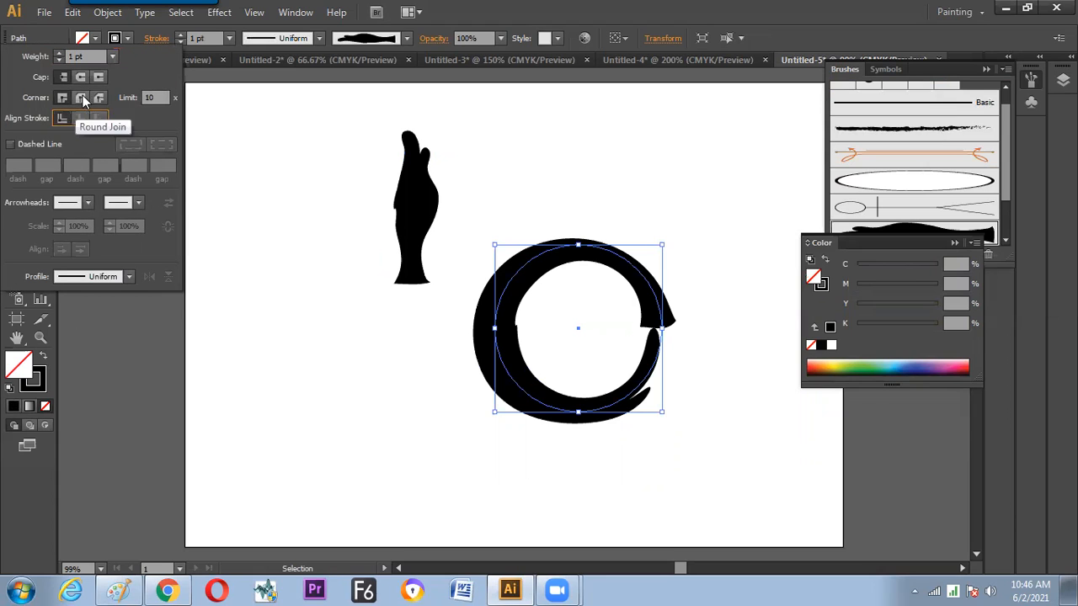
{"action": "left_click", "coordinate": [271, 196]}
{"action": "left_click", "coordinate": [312, 356]}
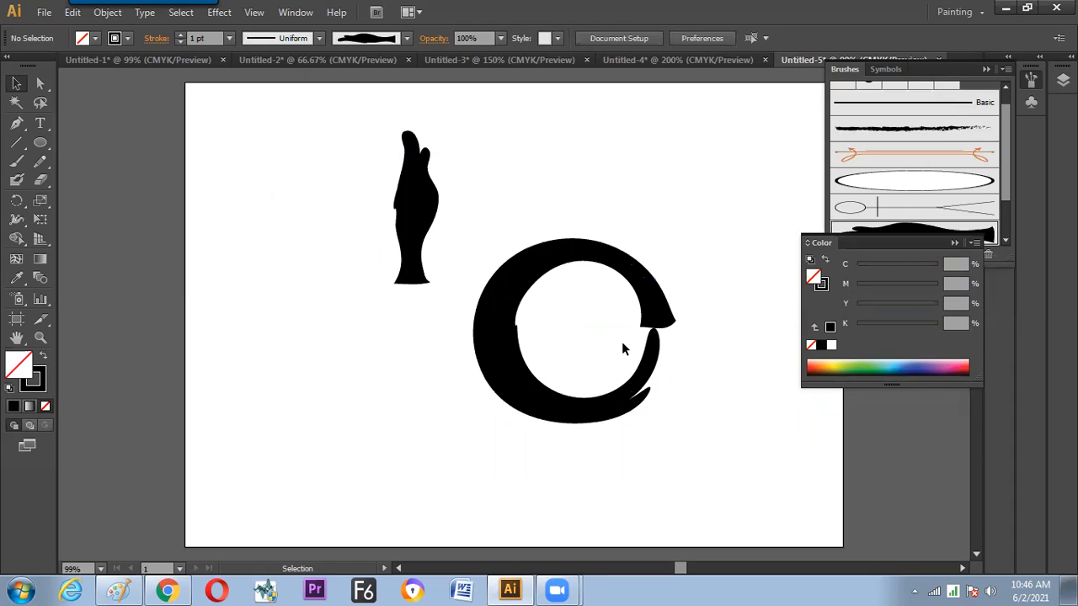
{"action": "left_click", "coordinate": [606, 329]}
{"action": "mouse_move", "coordinate": [664, 245]}
{"action": "left_mouse_down"}
{"action": "mouse_move", "coordinate": [695, 223]}
{"action": "mouse_move", "coordinate": [672, 235]}
{"action": "left_mouse_up"}
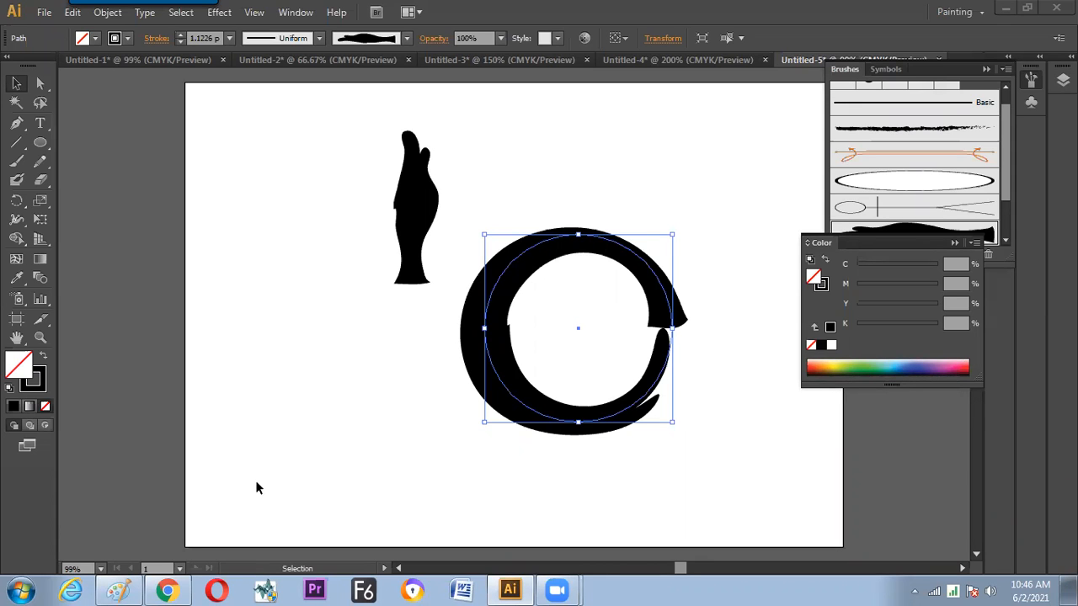
Step: Switch to Paint and handwrite FIREFOX inside a drawn box below the ART BRUSH = STRETCH note
{"action": "left_click", "coordinate": [118, 591]}
{"action": "mouse_move", "coordinate": [360, 438]}
{"action": "left_mouse_down"}
{"action": "mouse_move", "coordinate": [828, 441]}
{"action": "mouse_move", "coordinate": [853, 373]}
{"action": "mouse_move", "coordinate": [735, 340]}
{"action": "mouse_move", "coordinate": [380, 362]}
{"action": "mouse_move", "coordinate": [322, 386]}
{"action": "mouse_move", "coordinate": [333, 443]}
{"action": "left_mouse_up"}
{"action": "mouse_move", "coordinate": [468, 475]}
{"action": "left_mouse_down"}
{"action": "mouse_move", "coordinate": [509, 479]}
{"action": "mouse_move", "coordinate": [526, 463]}
{"action": "mouse_move", "coordinate": [538, 481]}
{"action": "mouse_move", "coordinate": [562, 492]}
{"action": "left_mouse_up"}
{"action": "mouse_move", "coordinate": [442, 461]}
{"action": "left_mouse_down"}
{"action": "mouse_move", "coordinate": [575, 449]}
{"action": "mouse_move", "coordinate": [577, 491]}
{"action": "mouse_move", "coordinate": [540, 501]}
{"action": "mouse_move", "coordinate": [446, 461]}
{"action": "left_mouse_up"}
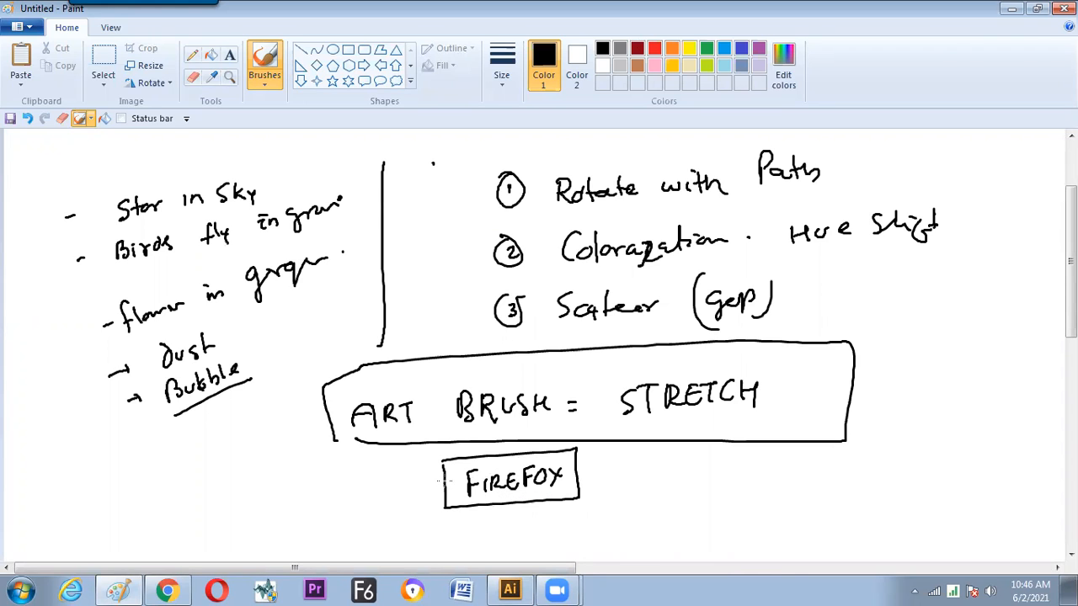
Step: Switch to Illustrator, build a human figure from ellipses for the head, shoulders, torso, legs and feet, and select all its parts
{"action": "key", "text": "alt+Tab"}
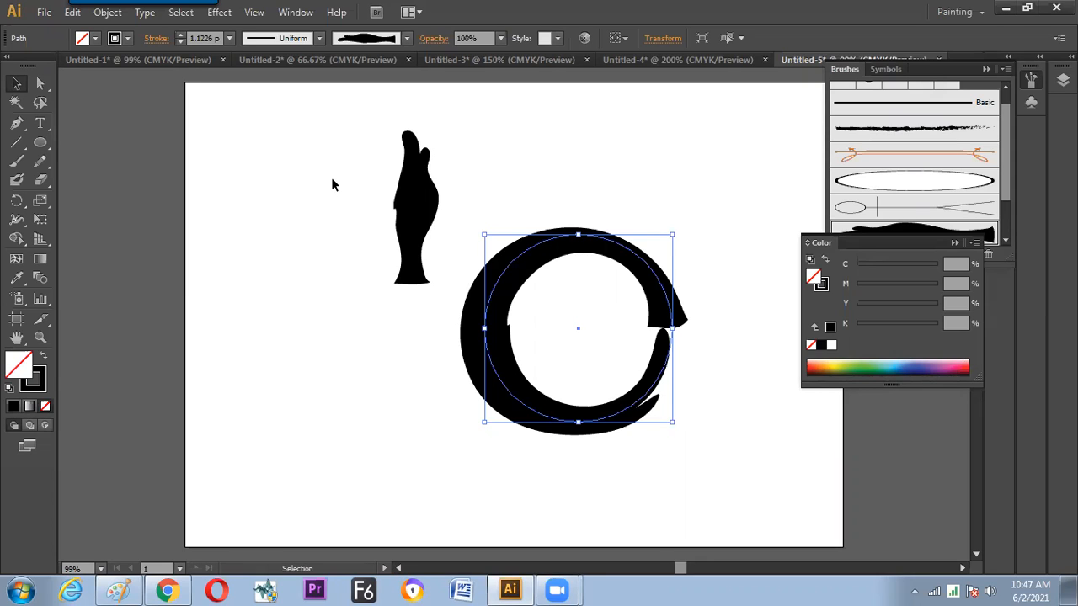
{"action": "left_click", "coordinate": [43, 145]}
{"action": "left_click_drag", "start_coordinate": [252, 212], "coordinate": [319, 268]}
{"action": "mouse_move", "coordinate": [216, 251]}
{"action": "left_mouse_down"}
{"action": "mouse_move", "coordinate": [296, 348]}
{"action": "mouse_move", "coordinate": [296, 416]}
{"action": "left_mouse_up"}
{"action": "left_click_drag", "start_coordinate": [246, 318], "coordinate": [238, 425]}
{"action": "left_click_drag", "start_coordinate": [202, 406], "coordinate": [248, 436]}
{"action": "left_click_drag", "start_coordinate": [266, 406], "coordinate": [309, 429]}
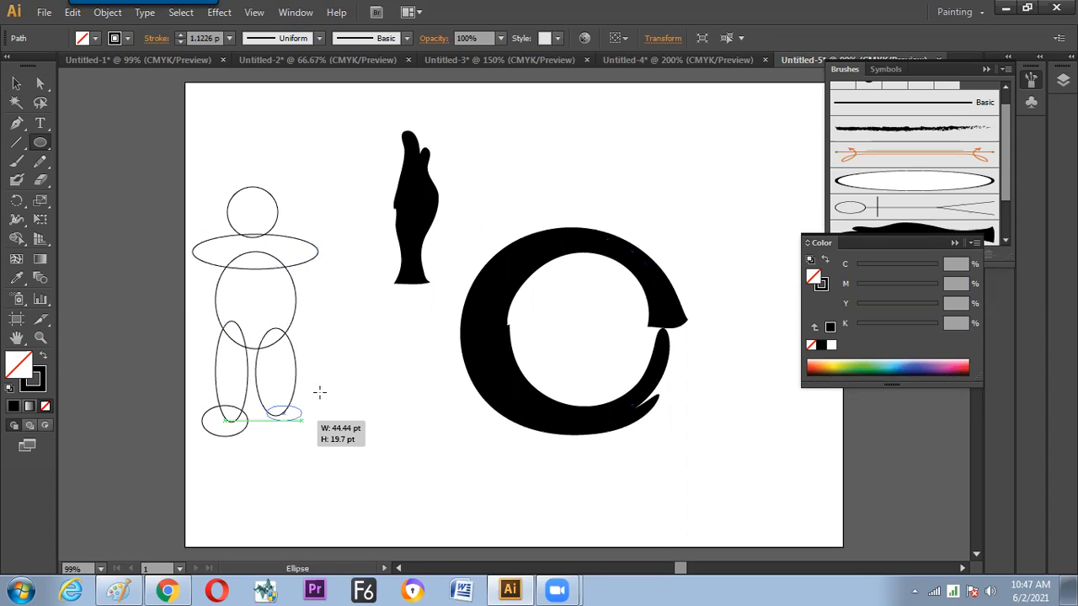
{"action": "left_click_drag", "start_coordinate": [320, 391], "coordinate": [311, 432]}
{"action": "key", "text": "v"}
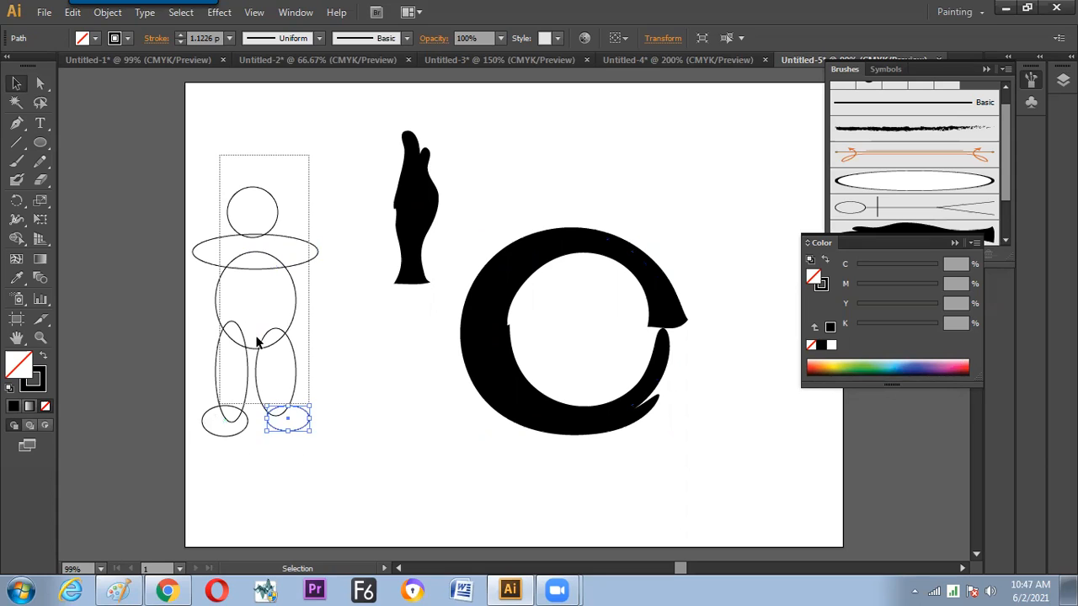
{"action": "left_click_drag", "start_coordinate": [258, 339], "coordinate": [252, 272]}
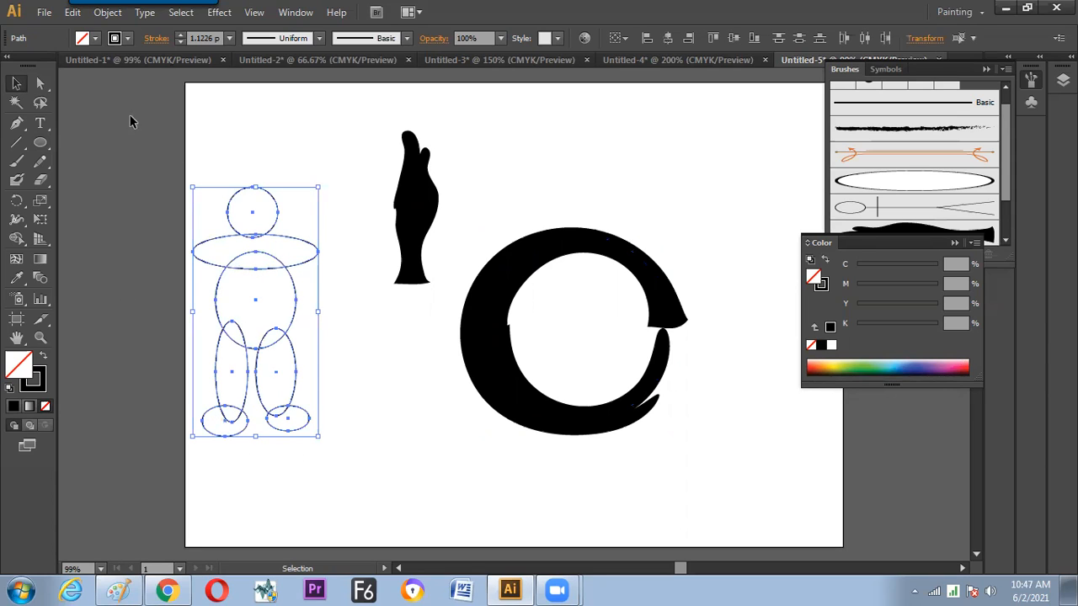
Step: Turn the selected human figure's outline into a solid black fill and save it as an art brush stretched to fit stroke length
{"action": "key", "text": "shift+x"}
{"action": "left_click_drag", "start_coordinate": [275, 315], "coordinate": [878, 179]}
{"action": "left_click", "coordinate": [493, 355]}
{"action": "left_click", "coordinate": [519, 433]}
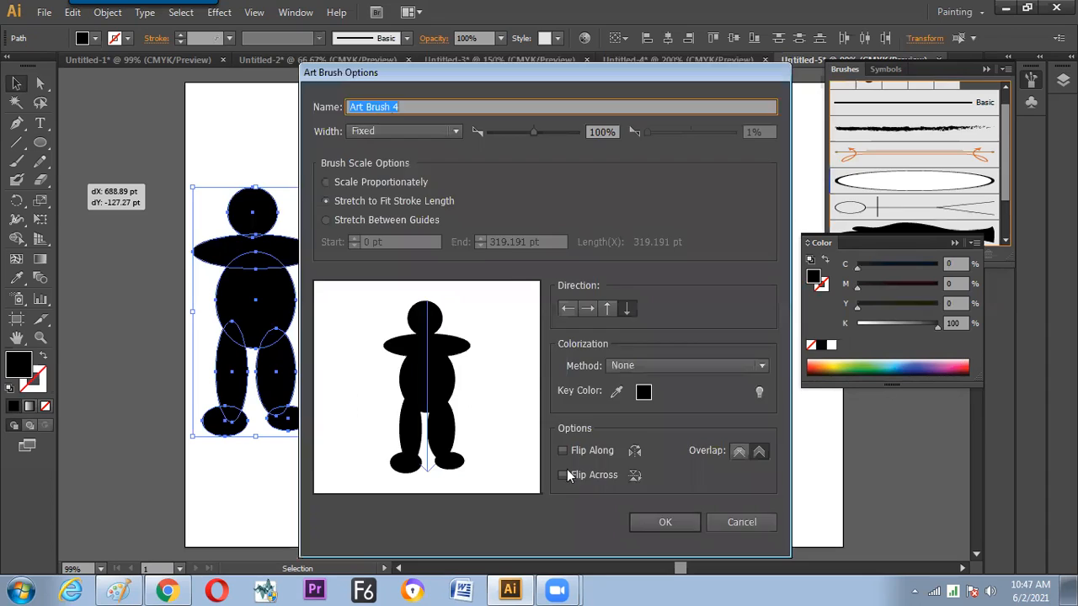
{"action": "key", "text": "Return"}
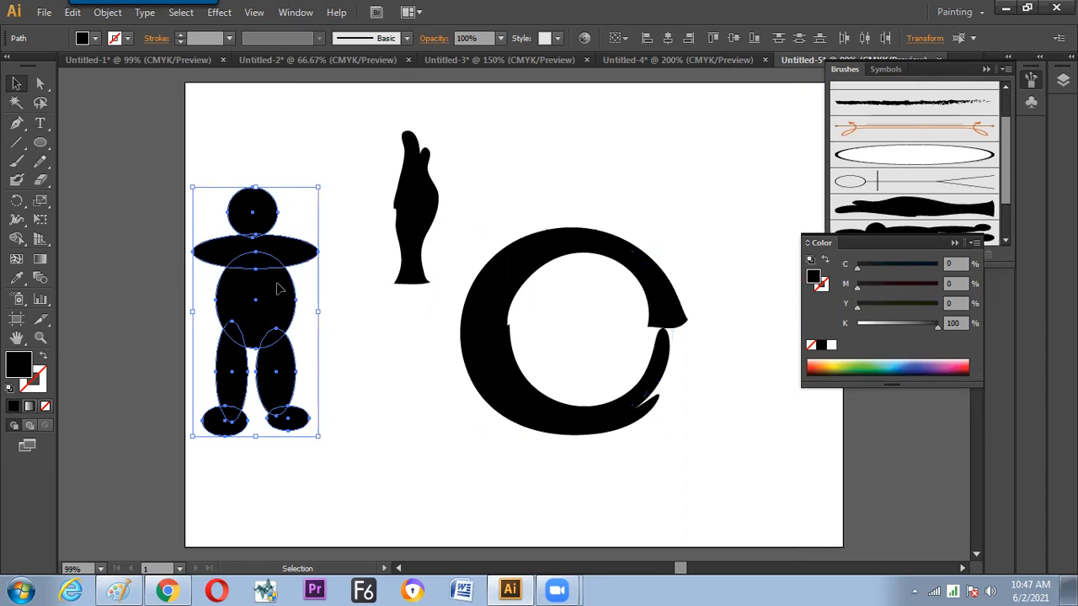
Step: Clear the artboard and paint an upright, a bent-over and a smaller leaning figure with the human-figure art brush
{"action": "key", "text": "ctrl+a"}
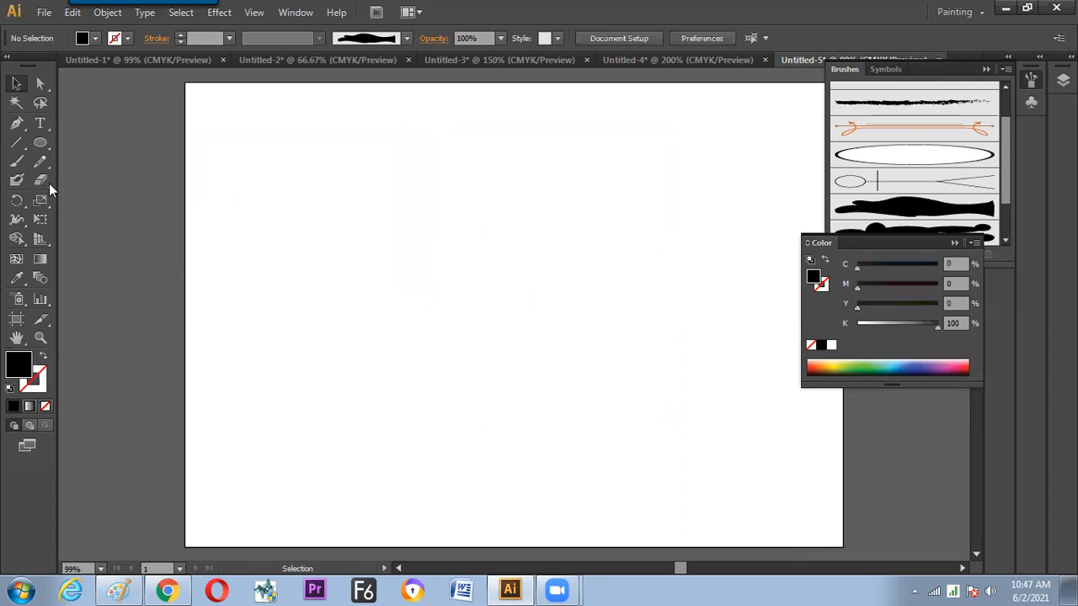
{"action": "left_click", "coordinate": [16, 161]}
{"action": "left_click_drag", "start_coordinate": [405, 149], "coordinate": [365, 383]}
{"action": "left_click", "coordinate": [970, 240]}
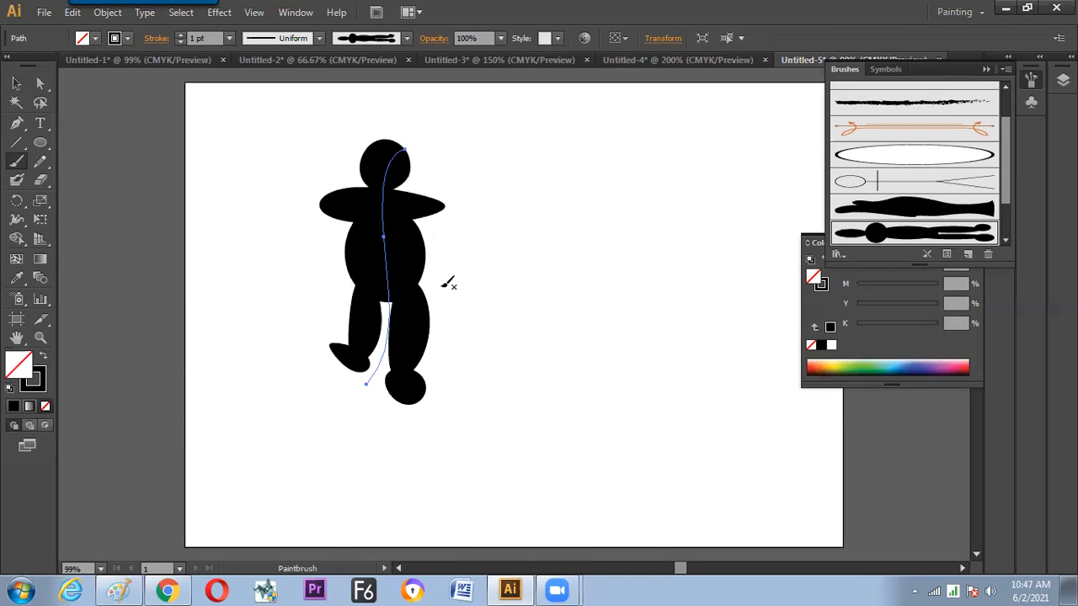
{"action": "mouse_move", "coordinate": [648, 217]}
{"action": "left_mouse_down"}
{"action": "mouse_move", "coordinate": [548, 210]}
{"action": "mouse_move", "coordinate": [513, 353]}
{"action": "left_mouse_up"}
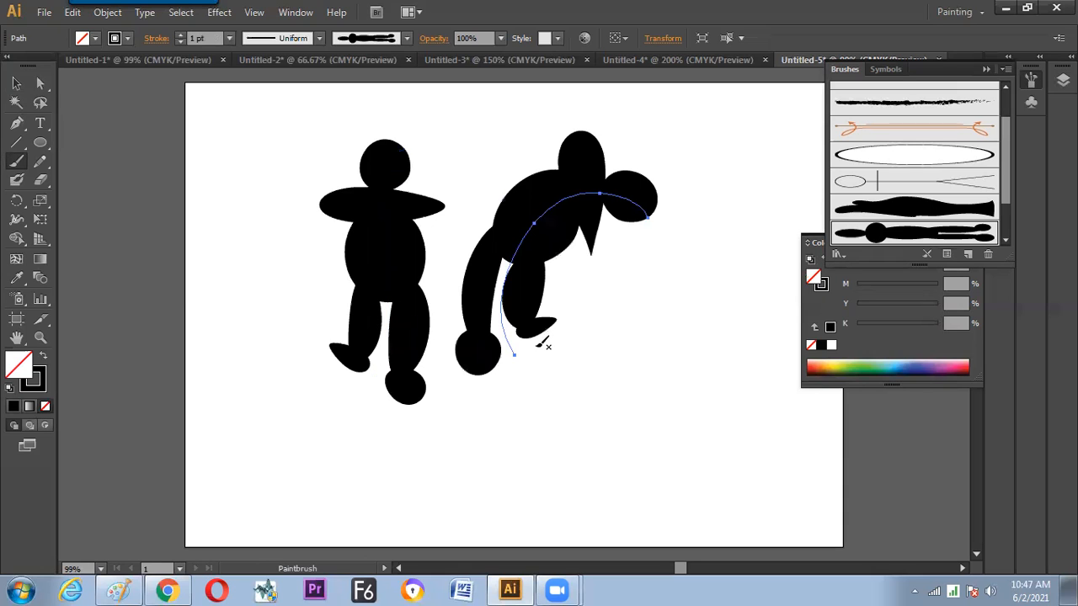
{"action": "left_click_drag", "start_coordinate": [314, 337], "coordinate": [187, 250]}
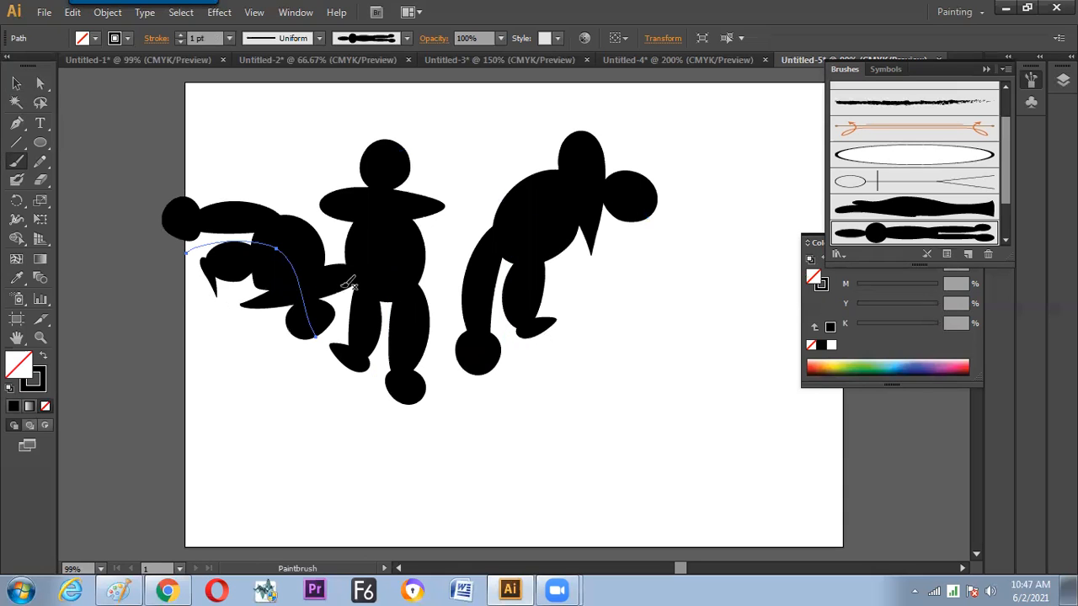
{"action": "key", "text": "ctrl+z"}
{"action": "left_click_drag", "start_coordinate": [712, 264], "coordinate": [644, 406]}
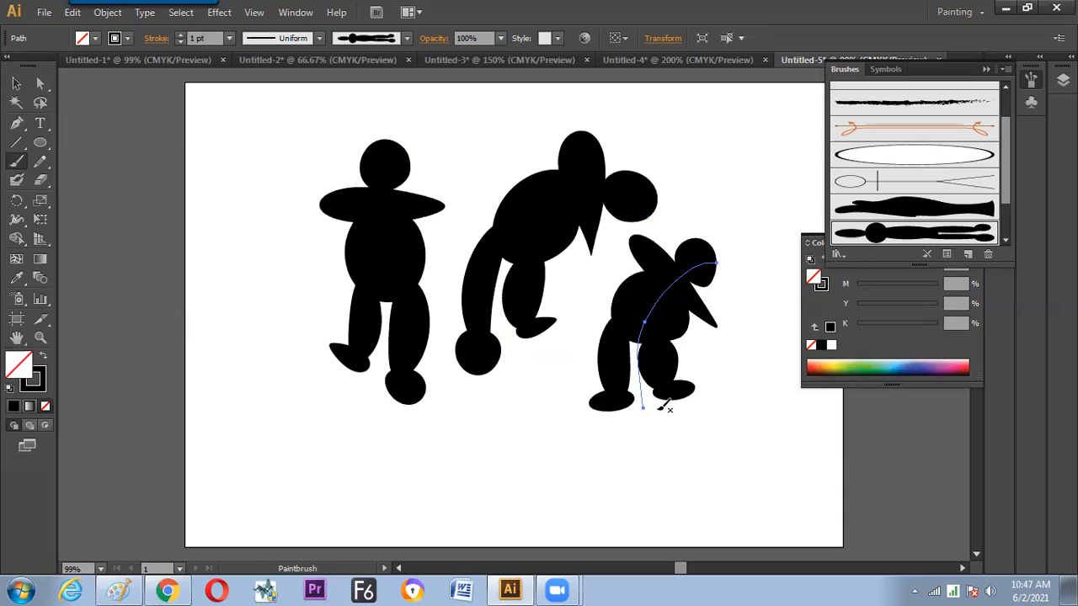
Step: Reposition the three brushed figures so they stand apart from each other on the artboard
{"action": "key", "text": "v"}
{"action": "left_click_drag", "start_coordinate": [645, 331], "coordinate": [668, 308]}
{"action": "left_click_drag", "start_coordinate": [541, 238], "coordinate": [555, 259]}
{"action": "left_click_drag", "start_coordinate": [555, 259], "coordinate": [569, 232]}
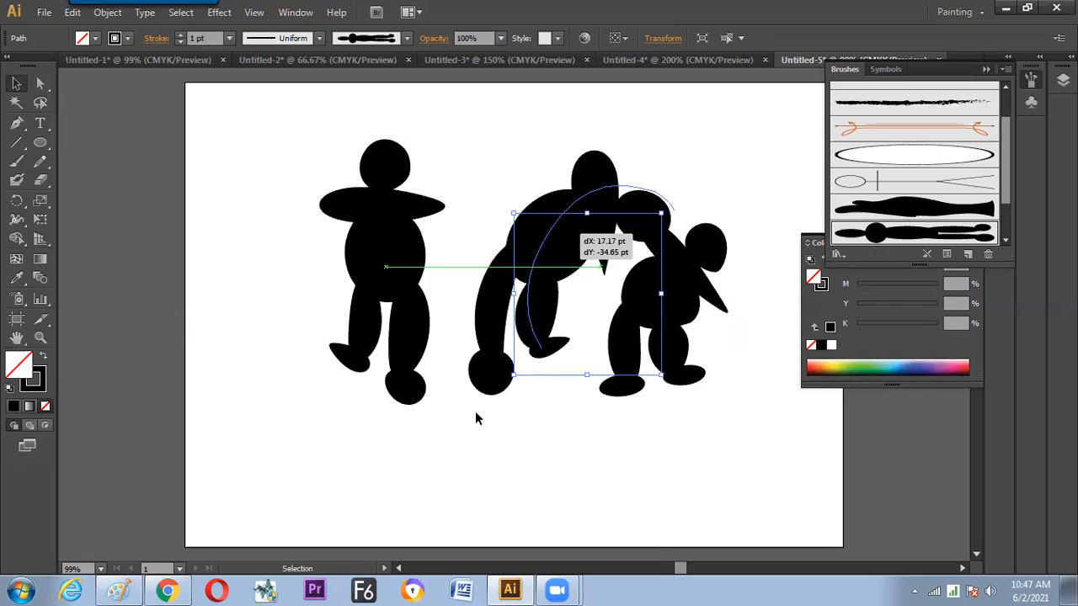
{"action": "left_click_drag", "start_coordinate": [603, 268], "coordinate": [582, 228]}
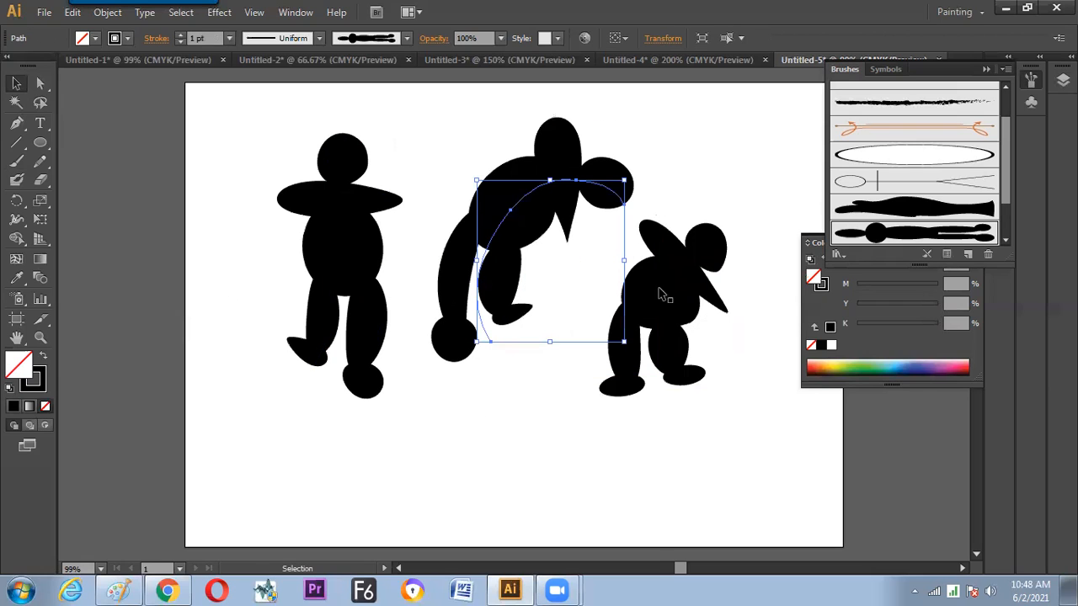
{"action": "left_click_drag", "start_coordinate": [654, 289], "coordinate": [689, 238]}
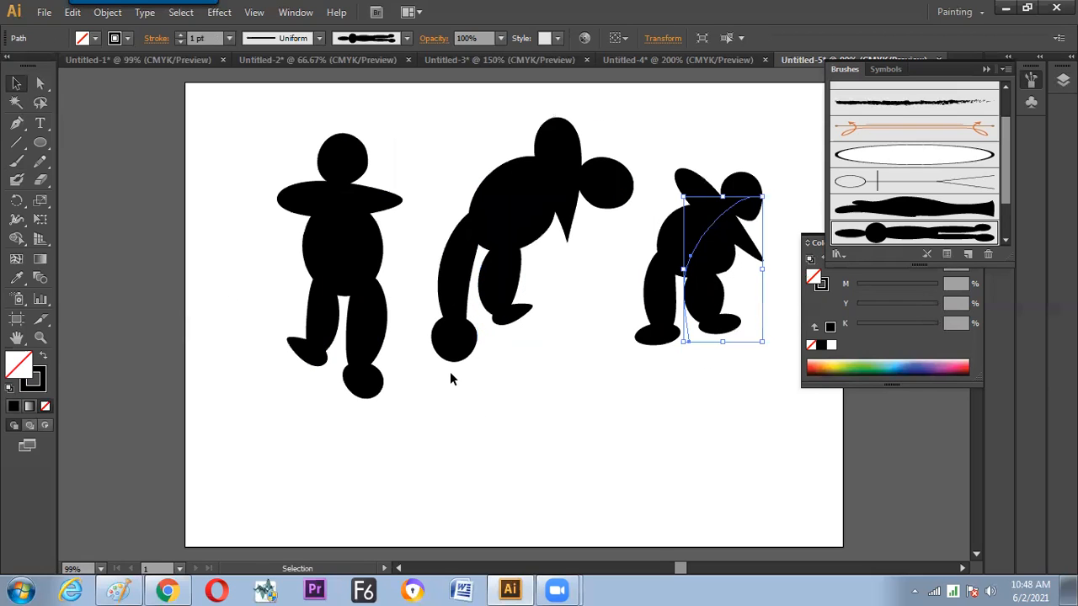
Step: Expand the appearance of the bent-over middle figure and ungroup it into separate body parts
{"action": "left_click", "coordinate": [546, 254]}
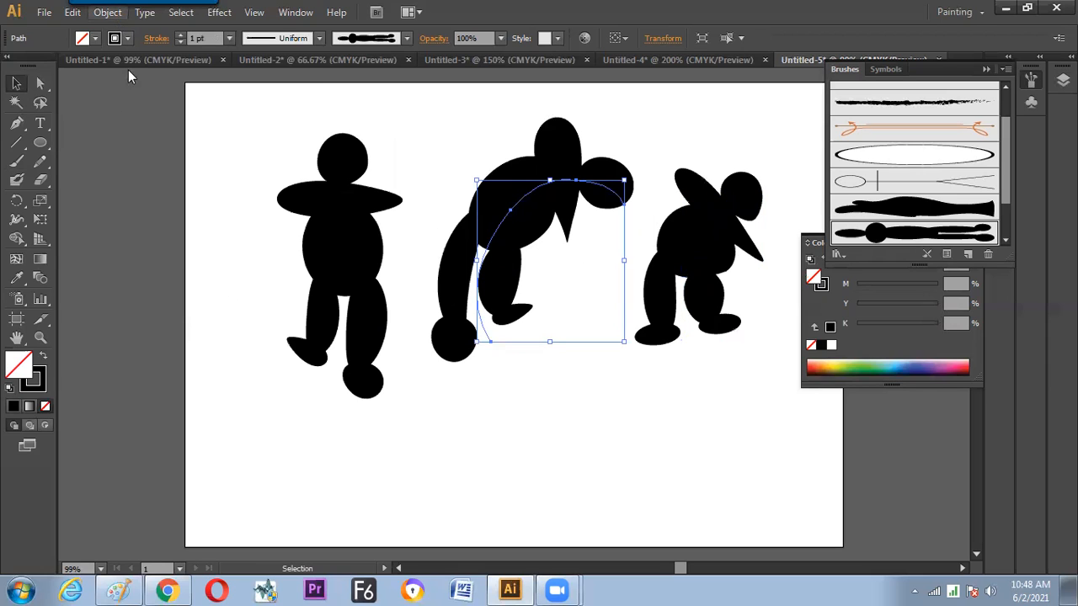
{"action": "left_click", "coordinate": [522, 252]}
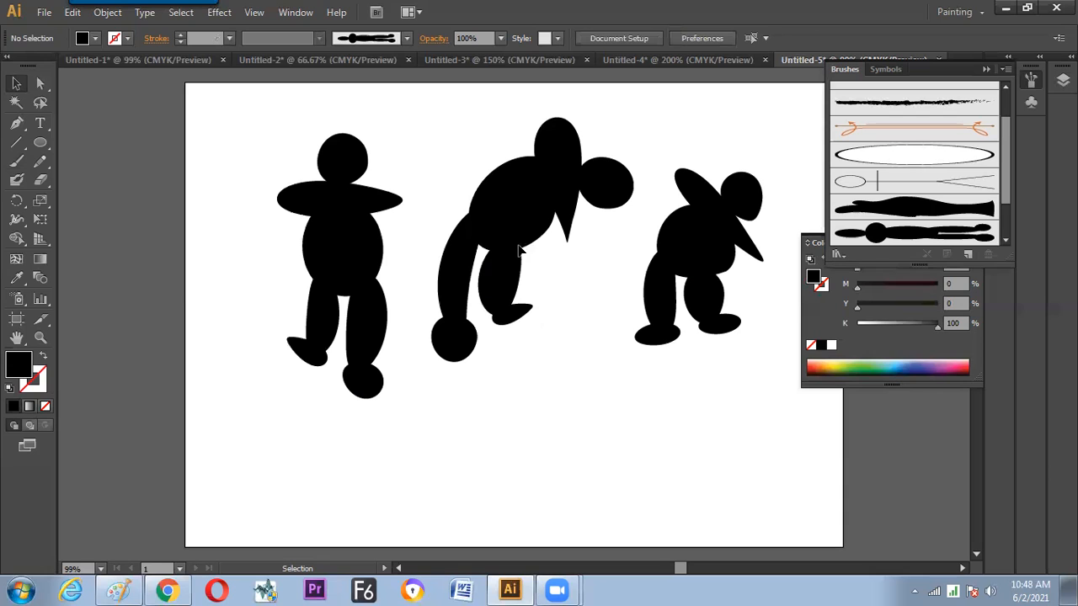
{"action": "right_click", "coordinate": [514, 246]}
{"action": "left_click", "coordinate": [541, 338]}
{"action": "left_click", "coordinate": [541, 360]}
Step: Fill the bent-over figure's torso with CMYK Green
{"action": "left_click", "coordinate": [515, 239]}
{"action": "left_click", "coordinate": [96, 39]}
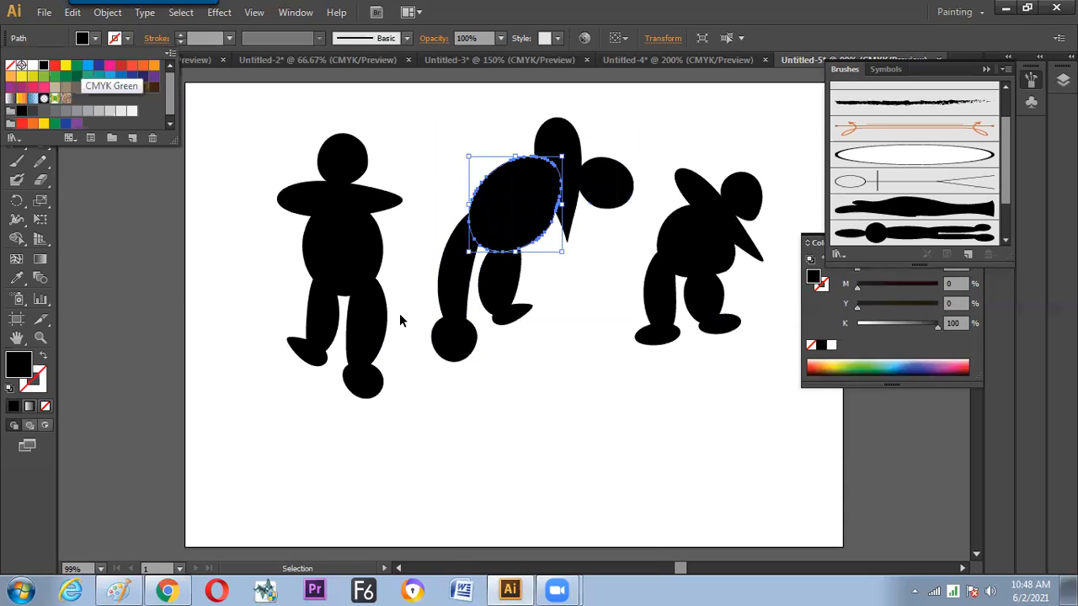
{"action": "left_click", "coordinate": [619, 324]}
Step: Expand the appearance of the small leaning figure and ungroup its body parts
{"action": "left_click", "coordinate": [712, 263]}
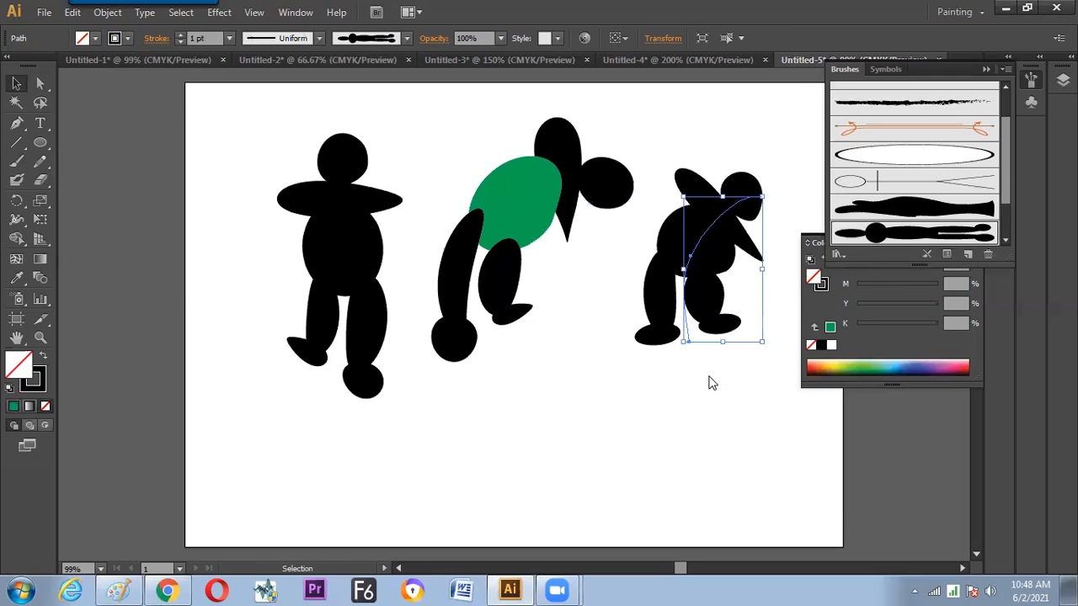
{"action": "right_click", "coordinate": [732, 397]}
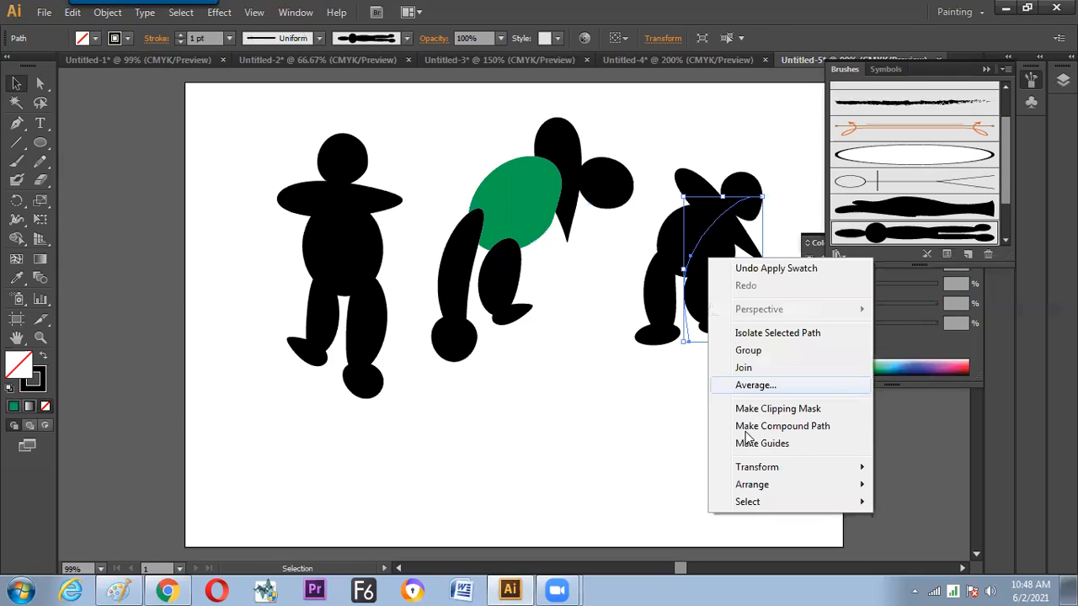
{"action": "right_click", "coordinate": [702, 233]}
{"action": "left_click", "coordinate": [678, 265]}
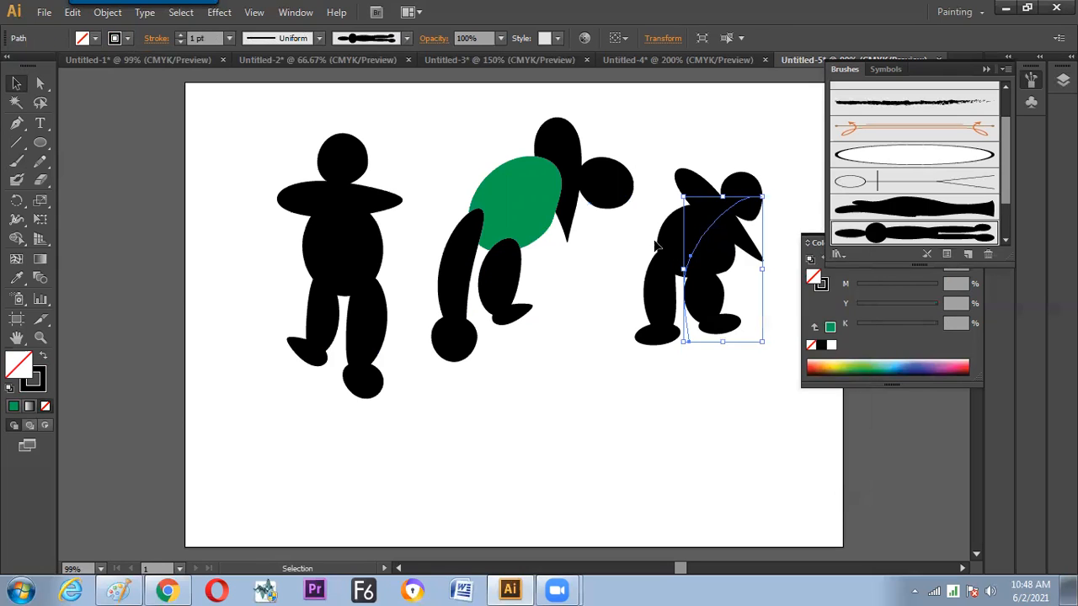
{"action": "left_click", "coordinate": [108, 12]}
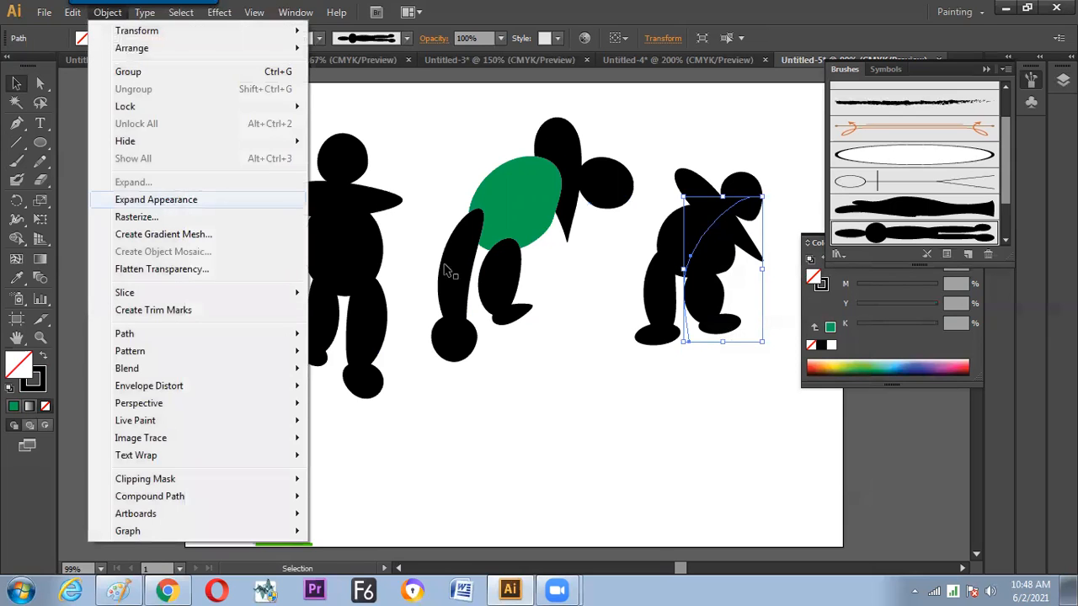
{"action": "left_click", "coordinate": [160, 201]}
{"action": "right_click", "coordinate": [671, 256]}
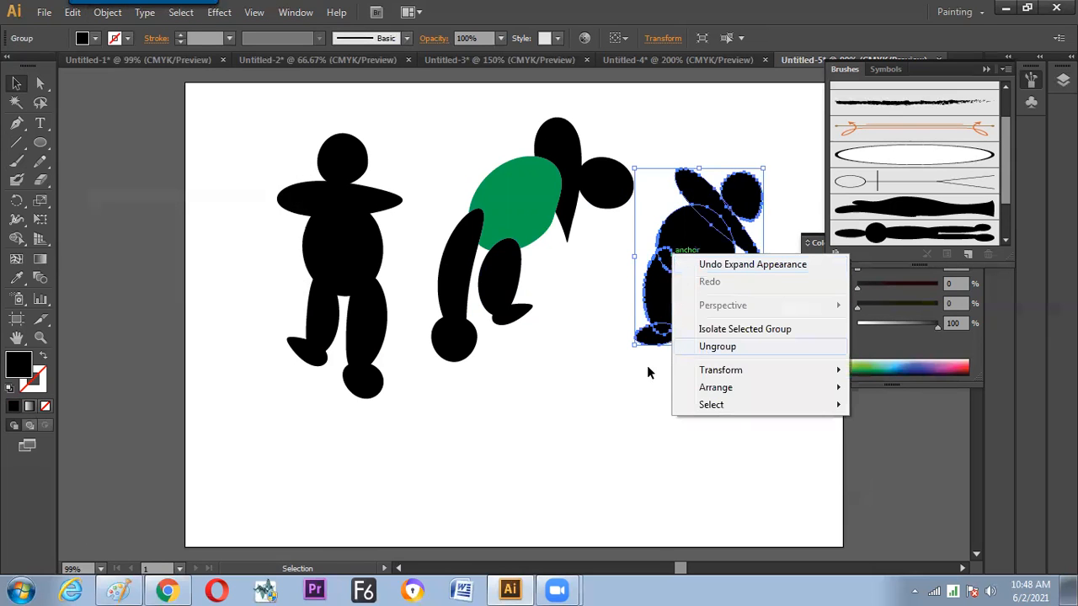
{"action": "left_click", "coordinate": [711, 345]}
Step: Fill the small leaning figure's torso with red
{"action": "left_click", "coordinate": [706, 268]}
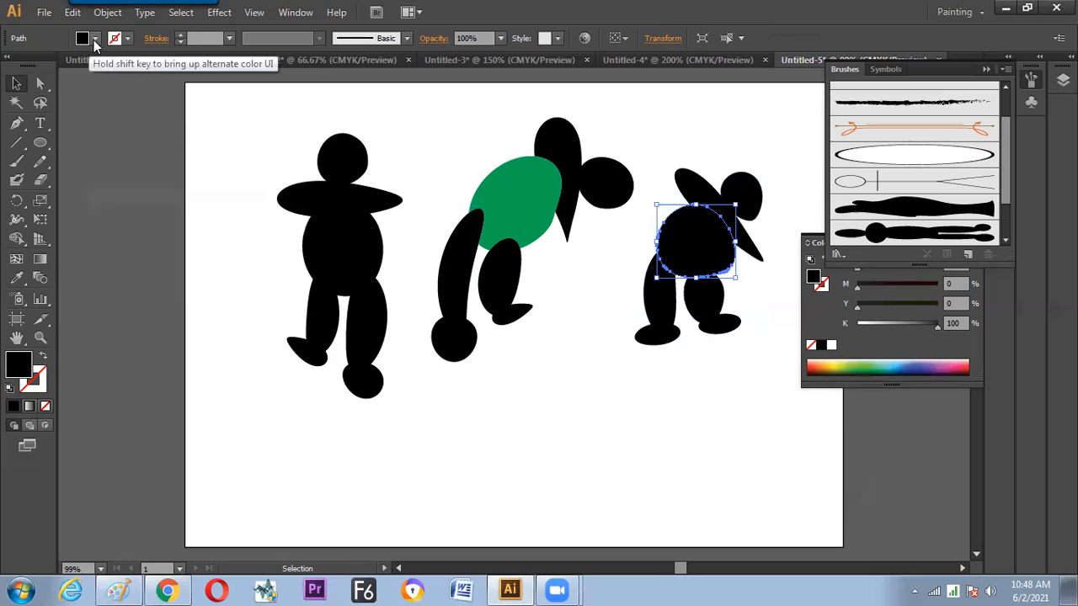
{"action": "left_click", "coordinate": [87, 40]}
{"action": "left_click", "coordinate": [55, 66]}
{"action": "left_click", "coordinate": [584, 393]}
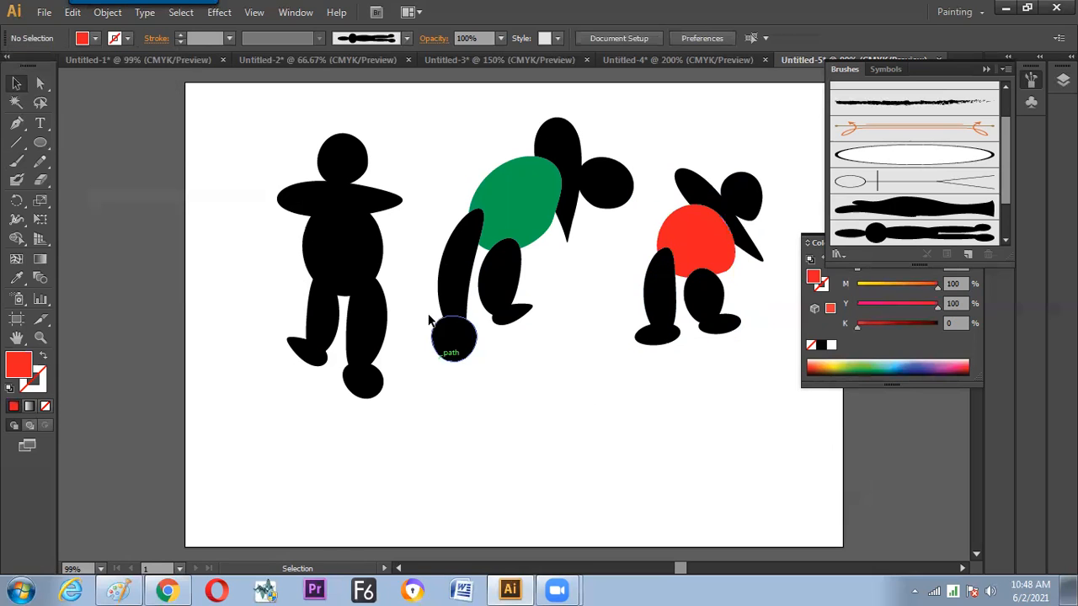
Step: Expand the appearance of the upright figure and ungroup it into separate shapes
{"action": "left_click", "coordinate": [367, 257]}
{"action": "right_click", "coordinate": [363, 260]}
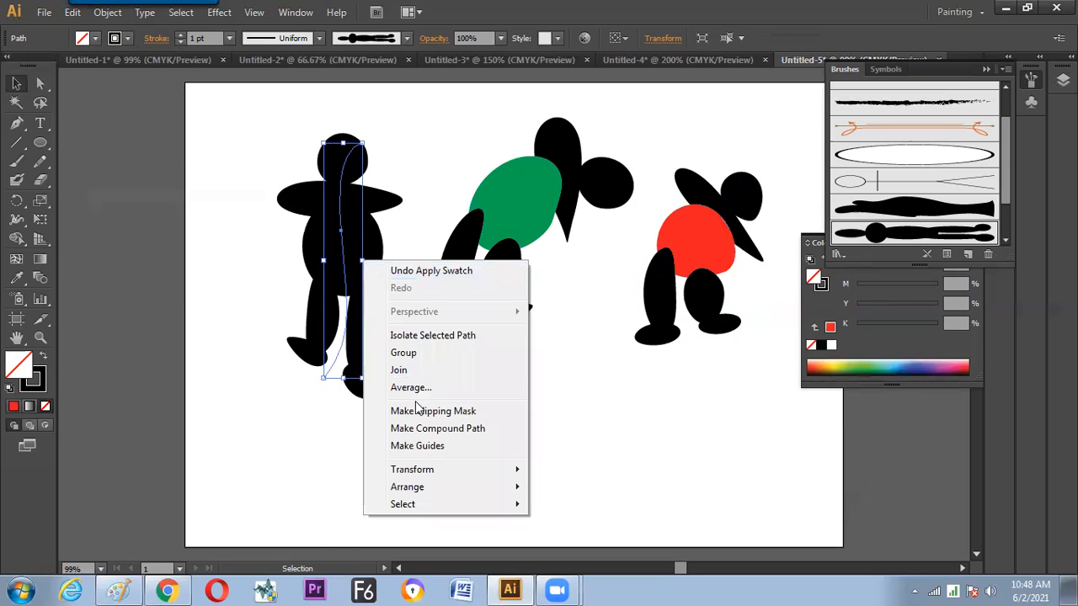
{"action": "left_click", "coordinate": [108, 12]}
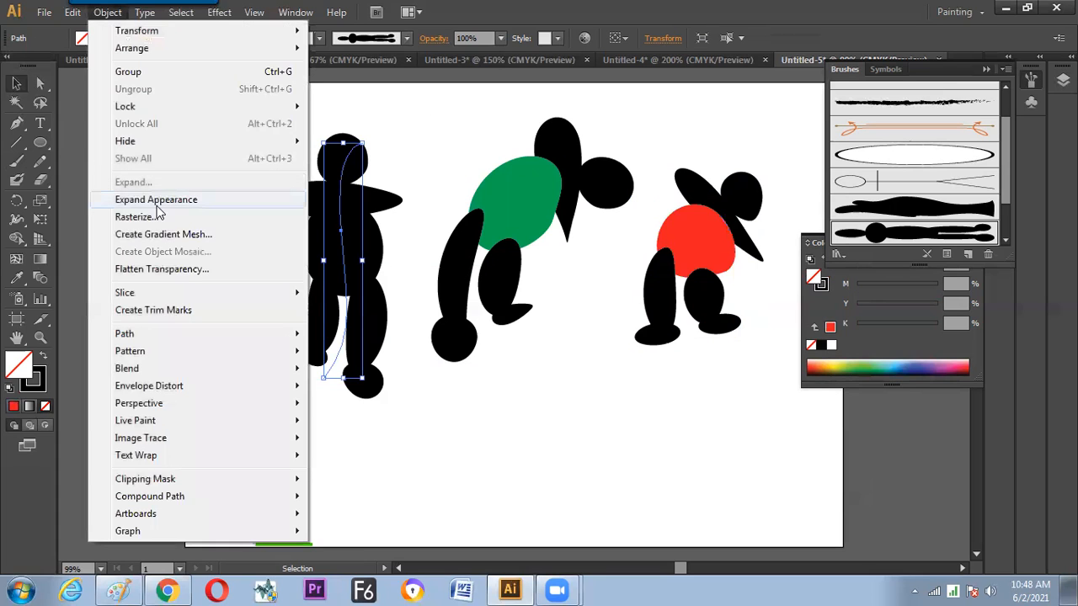
{"action": "left_click", "coordinate": [156, 200]}
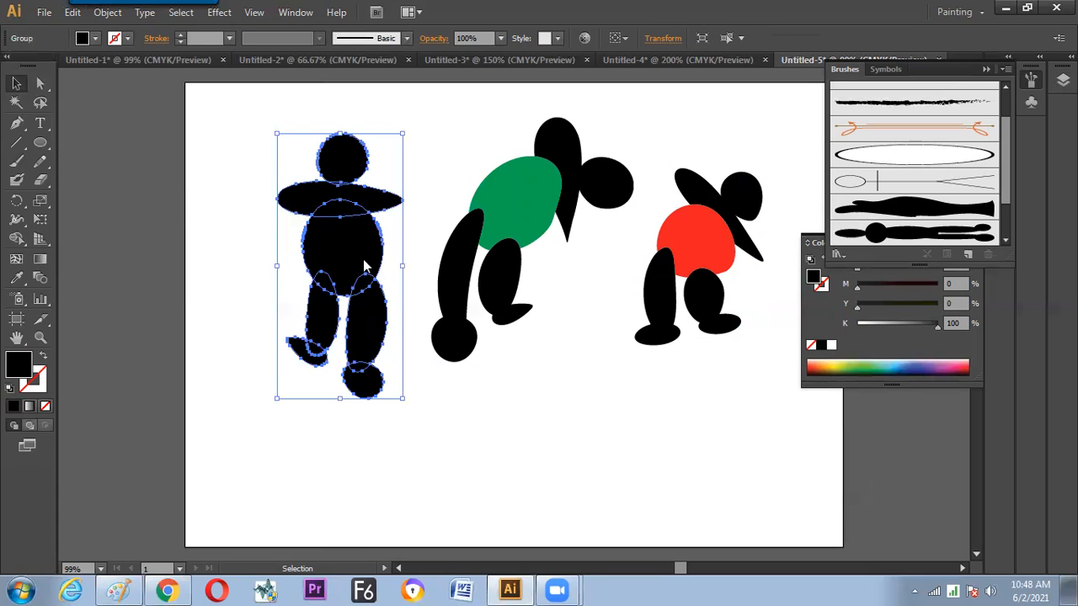
{"action": "right_click", "coordinate": [364, 266]}
{"action": "left_click", "coordinate": [404, 354]}
Step: Fill the upright figure's torso with cyan blue
{"action": "left_click", "coordinate": [341, 252]}
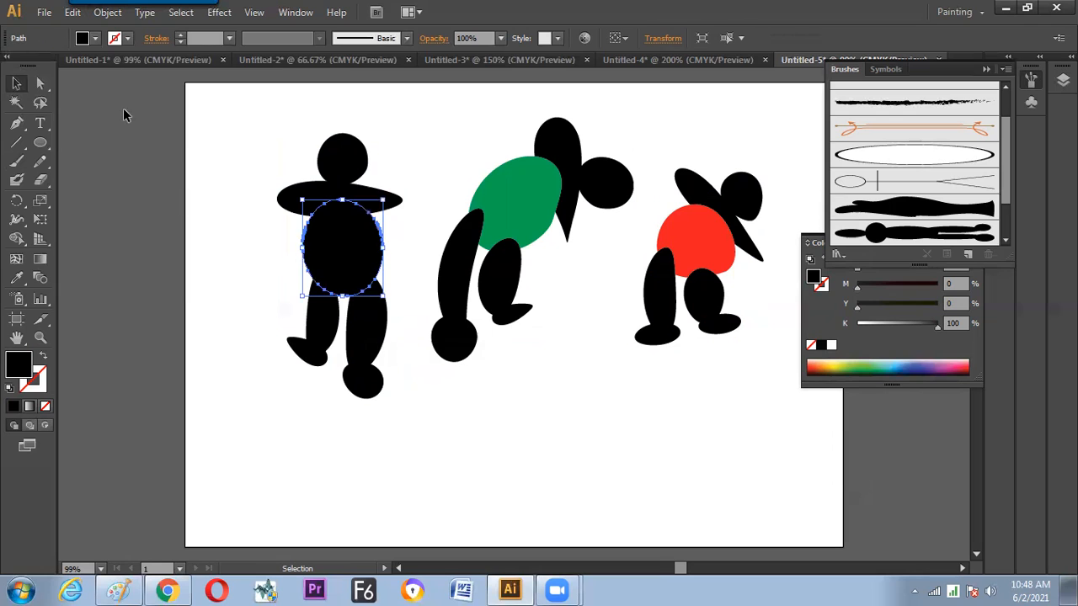
{"action": "left_click", "coordinate": [95, 38]}
{"action": "left_click", "coordinate": [87, 65]}
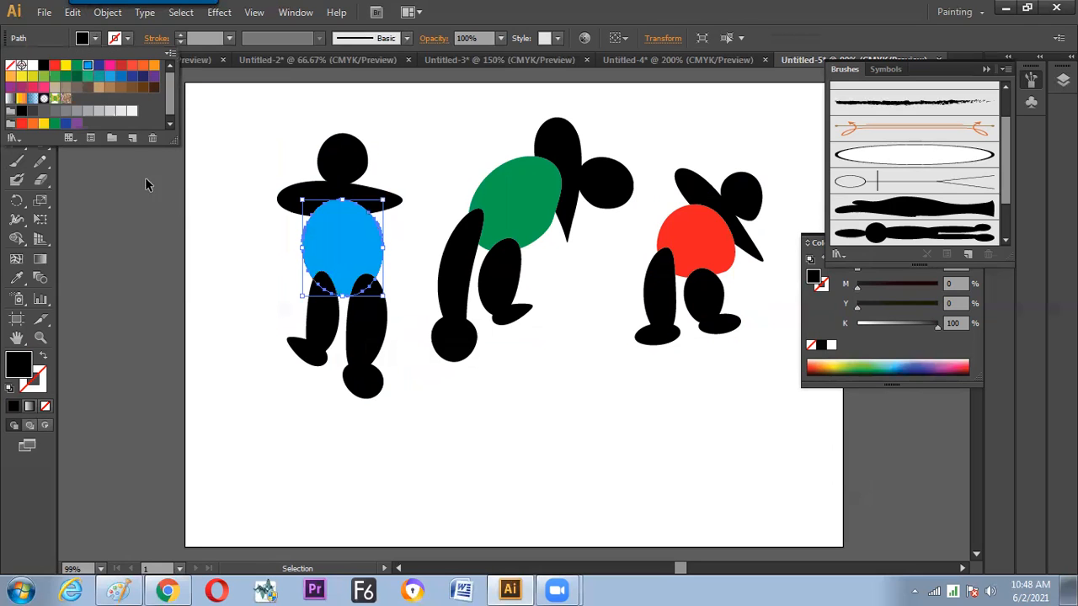
{"action": "left_click", "coordinate": [481, 403]}
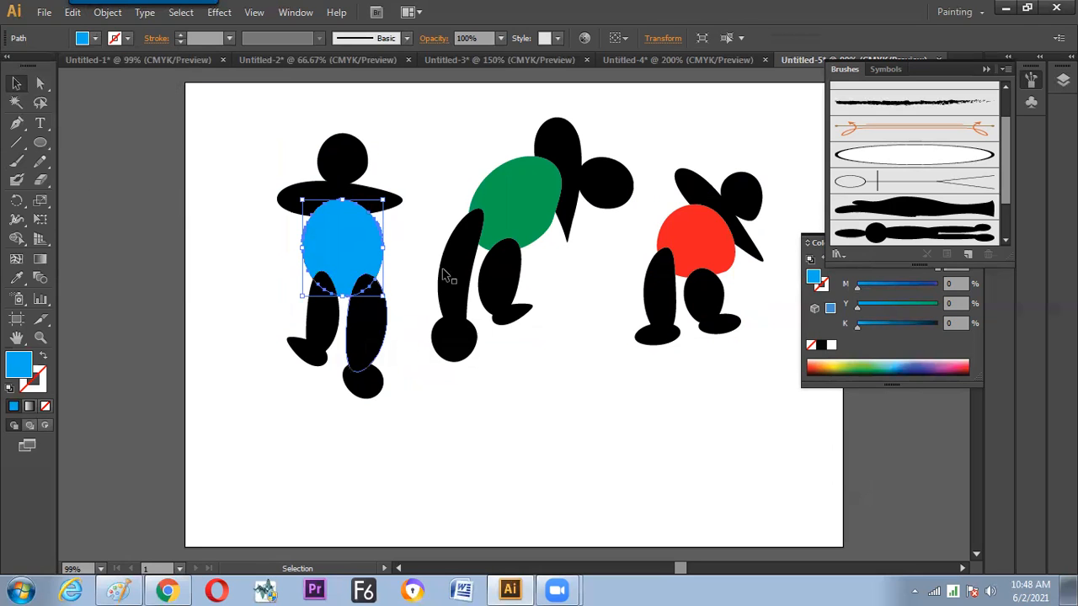
Step: Redraw both feet of the blue-torso figure with the Pencil tool into longer shoe-like shapes pointing outward
{"action": "left_click", "coordinate": [497, 243]}
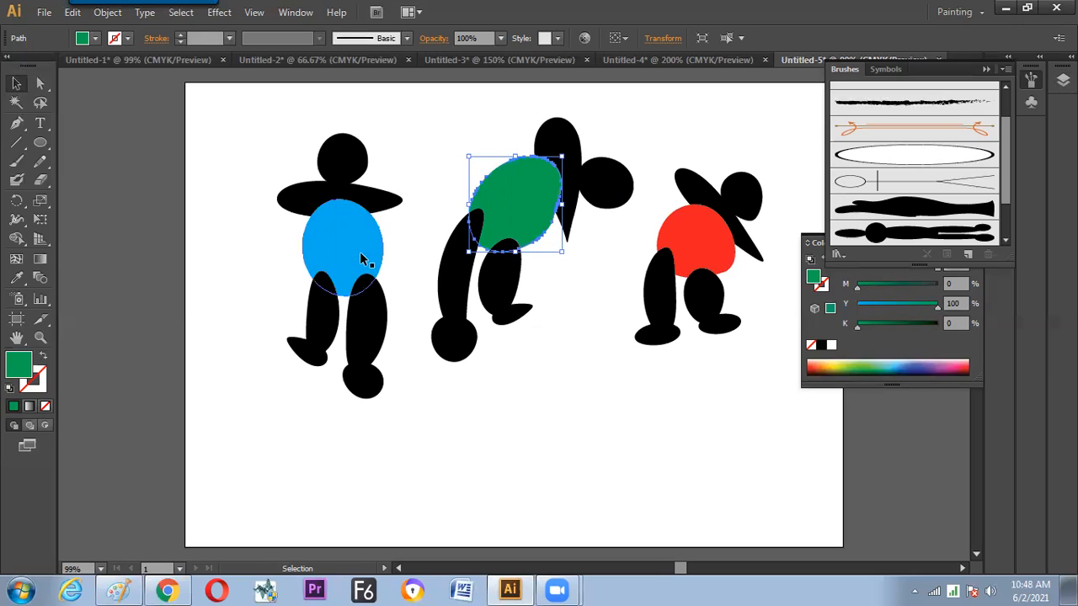
{"action": "left_click", "coordinate": [367, 333]}
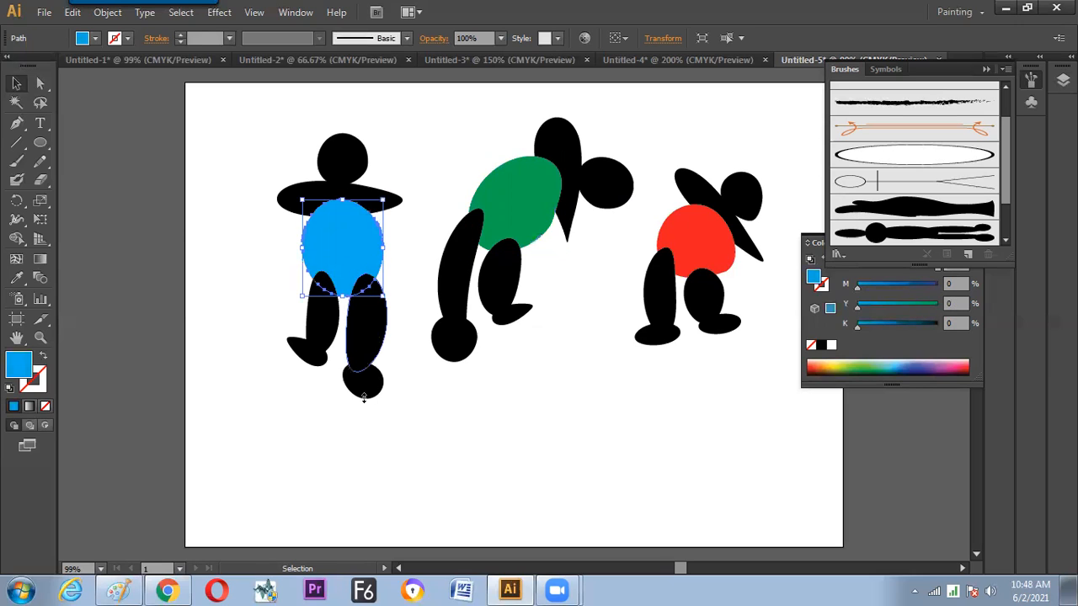
{"action": "left_click", "coordinate": [364, 387]}
{"action": "left_click", "coordinate": [41, 163]}
{"action": "mouse_move", "coordinate": [380, 369]}
{"action": "left_mouse_down"}
{"action": "mouse_move", "coordinate": [349, 382]}
{"action": "mouse_move", "coordinate": [395, 393]}
{"action": "left_mouse_up"}
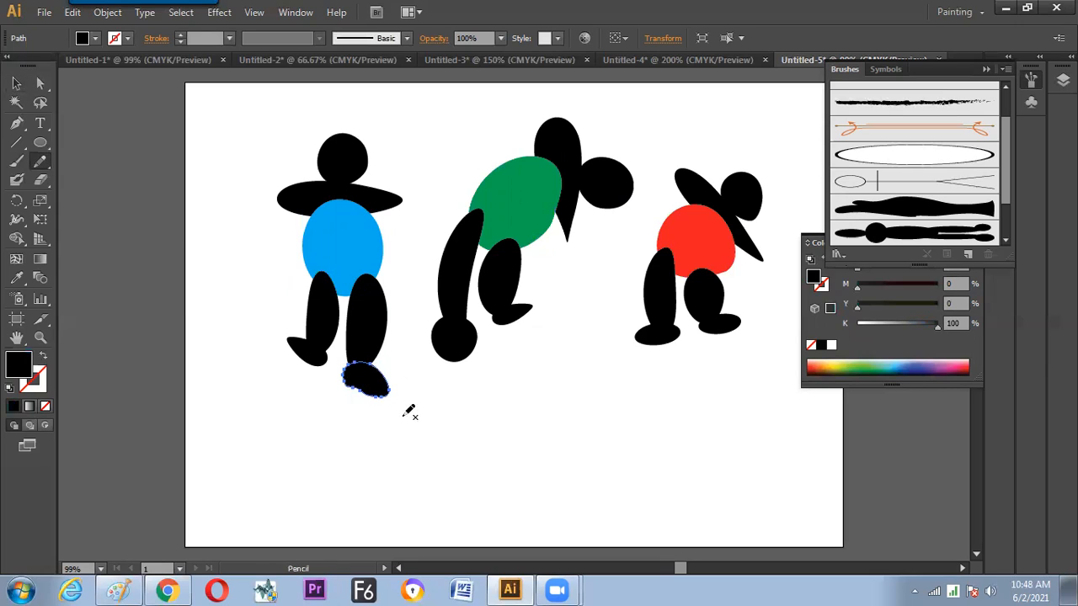
{"action": "left_click", "coordinate": [304, 353], "text": "ctrl"}
{"action": "mouse_move", "coordinate": [303, 355]}
{"action": "left_mouse_down"}
{"action": "mouse_move", "coordinate": [282, 349]}
{"action": "mouse_move", "coordinate": [308, 337]}
{"action": "mouse_move", "coordinate": [325, 357]}
{"action": "left_mouse_up"}
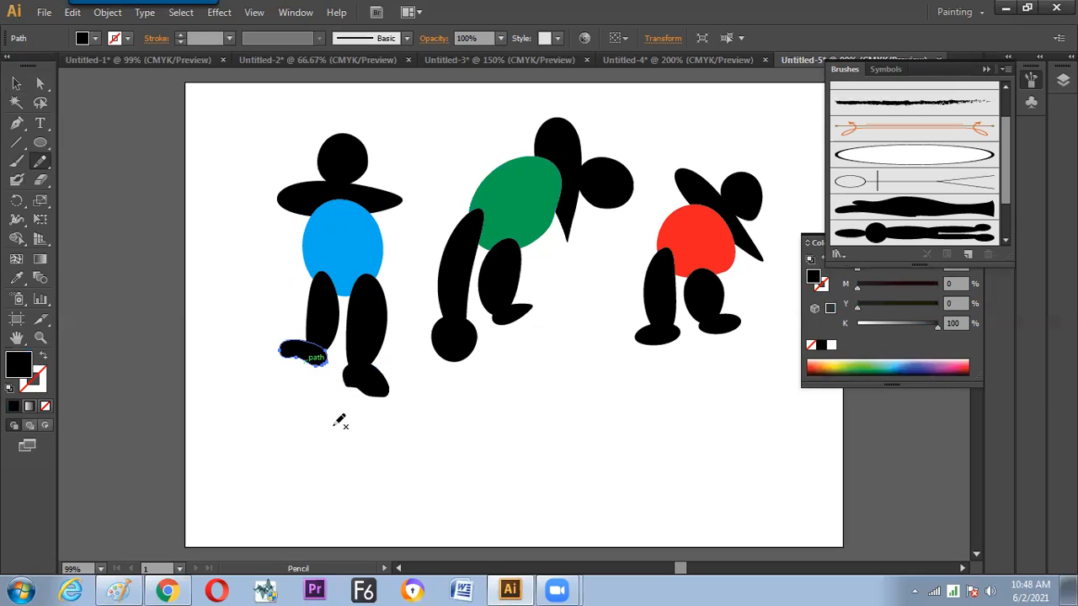
Step: Reshape the green-torso figure's arms with the Pencil tool, adding a hand to the lower arm and curving the upper arm over the head
{"action": "left_click", "coordinate": [570, 225], "text": "ctrl"}
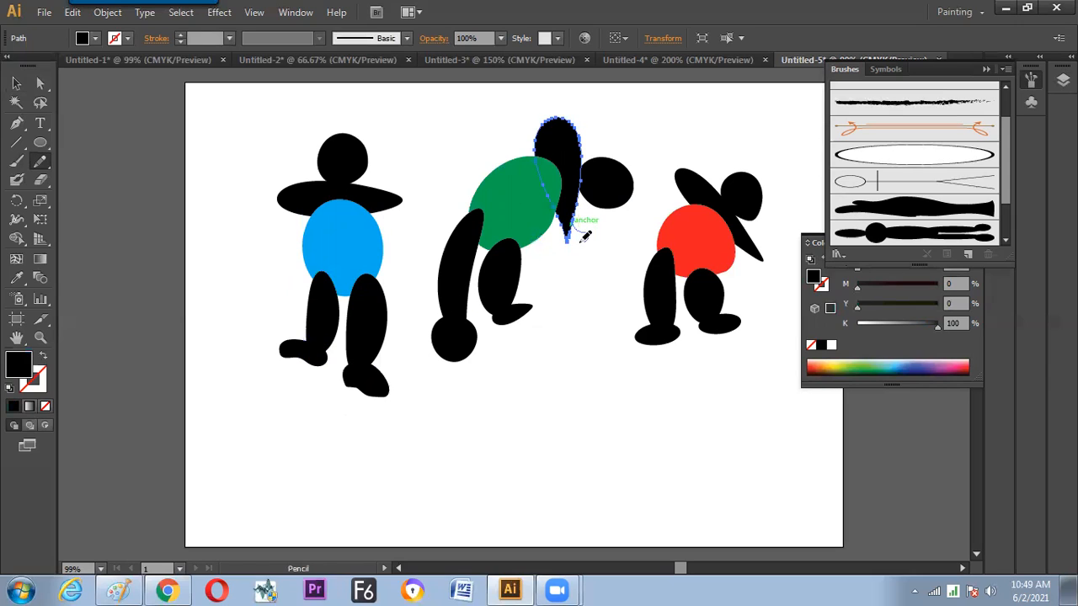
{"action": "mouse_move", "coordinate": [581, 242]}
{"action": "left_mouse_down"}
{"action": "mouse_move", "coordinate": [562, 254]}
{"action": "mouse_move", "coordinate": [567, 227]}
{"action": "left_mouse_up"}
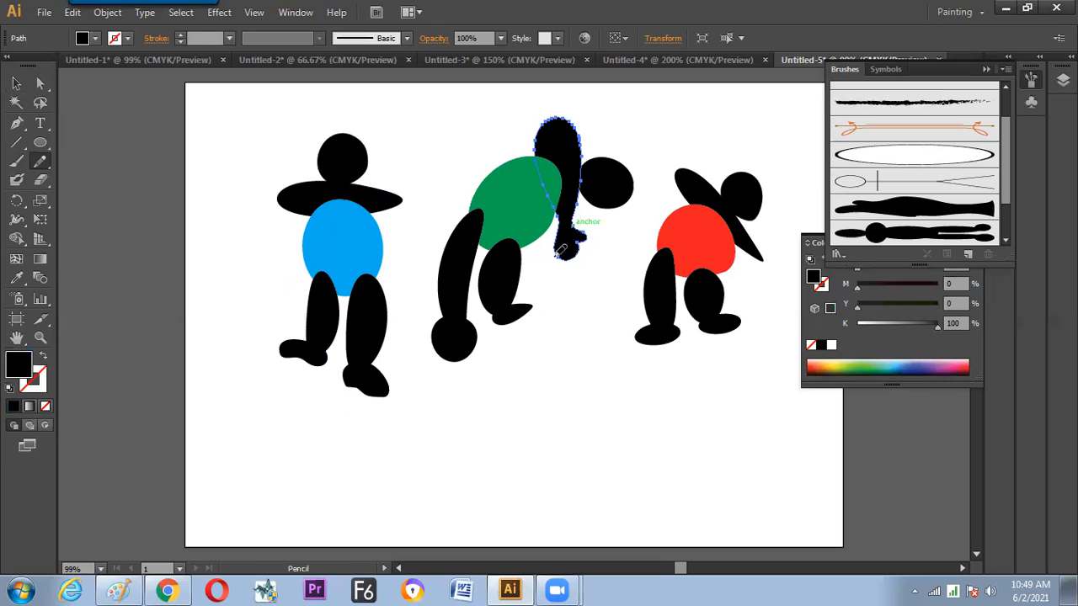
{"action": "mouse_move", "coordinate": [556, 122]}
{"action": "left_mouse_down"}
{"action": "mouse_move", "coordinate": [602, 106]}
{"action": "mouse_move", "coordinate": [617, 120]}
{"action": "mouse_move", "coordinate": [579, 133]}
{"action": "left_mouse_up"}
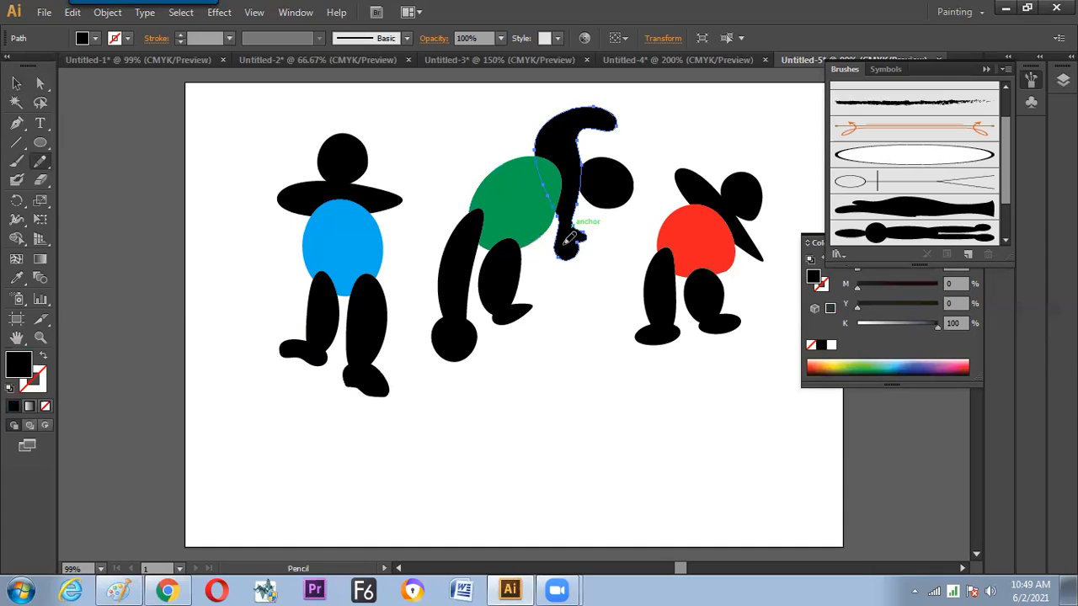
Step: Redraw the end of the blue-torso figure's arm with the Pencil tool as a raised forearm with a rounded hand curling inward
{"action": "left_click", "coordinate": [394, 204], "text": "ctrl"}
{"action": "mouse_move", "coordinate": [401, 202]}
{"action": "left_mouse_down"}
{"action": "mouse_move", "coordinate": [425, 179]}
{"action": "mouse_move", "coordinate": [417, 169]}
{"action": "mouse_move", "coordinate": [418, 197]}
{"action": "left_mouse_up"}
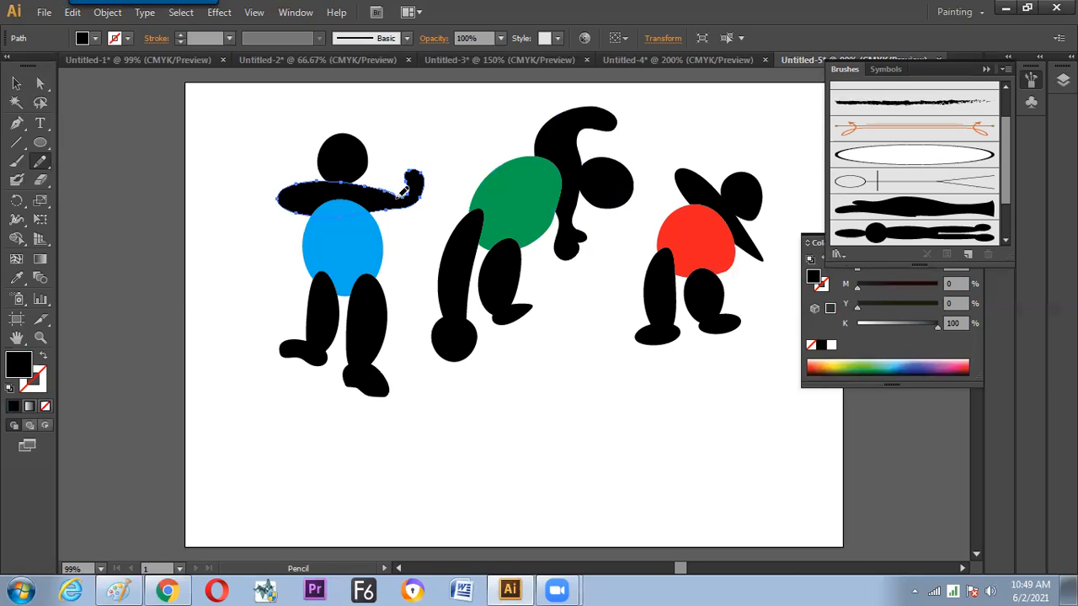
{"action": "mouse_move", "coordinate": [409, 188]}
{"action": "left_mouse_down"}
{"action": "mouse_move", "coordinate": [396, 171]}
{"action": "mouse_move", "coordinate": [407, 199]}
{"action": "left_mouse_up"}
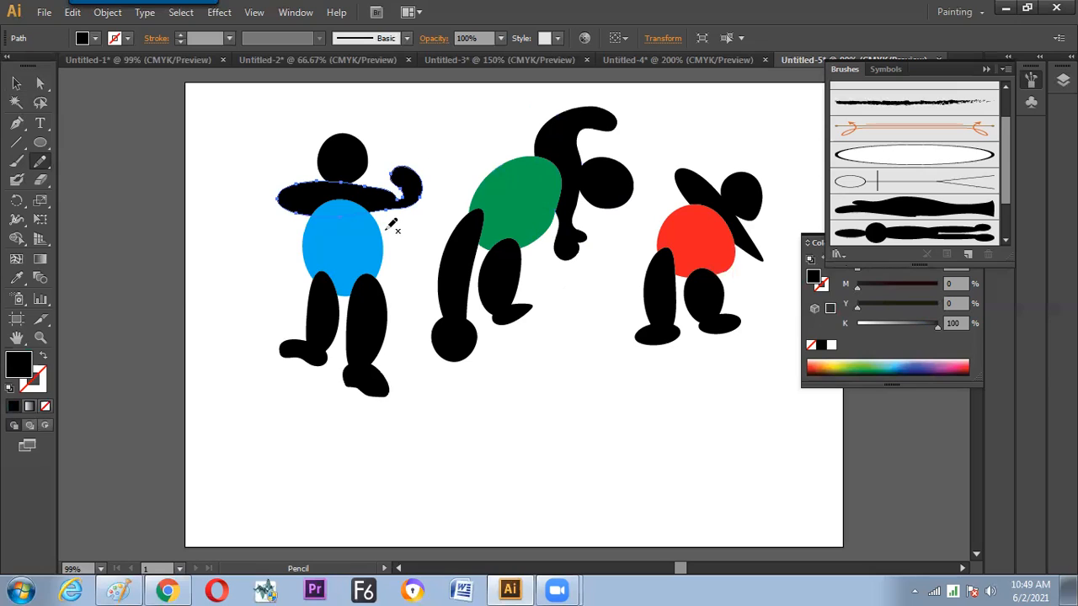
Step: Redraw the blue-torso figure's remaining arm end with the Pencil tool as a raised forearm with a hand curling inward
{"action": "mouse_move", "coordinate": [300, 206]}
{"action": "left_mouse_down"}
{"action": "mouse_move", "coordinate": [300, 159]}
{"action": "mouse_move", "coordinate": [313, 168]}
{"action": "mouse_move", "coordinate": [306, 180]}
{"action": "left_mouse_up"}
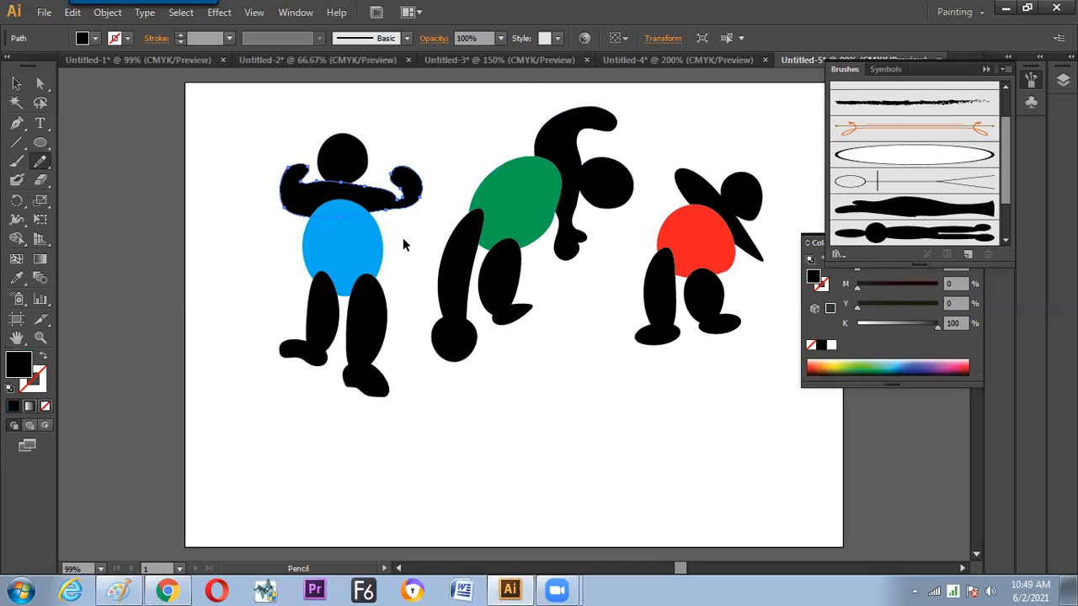
Step: Create a new blank document with the default settings
{"action": "key", "text": "ctrl+n"}
{"action": "key", "text": "Return"}
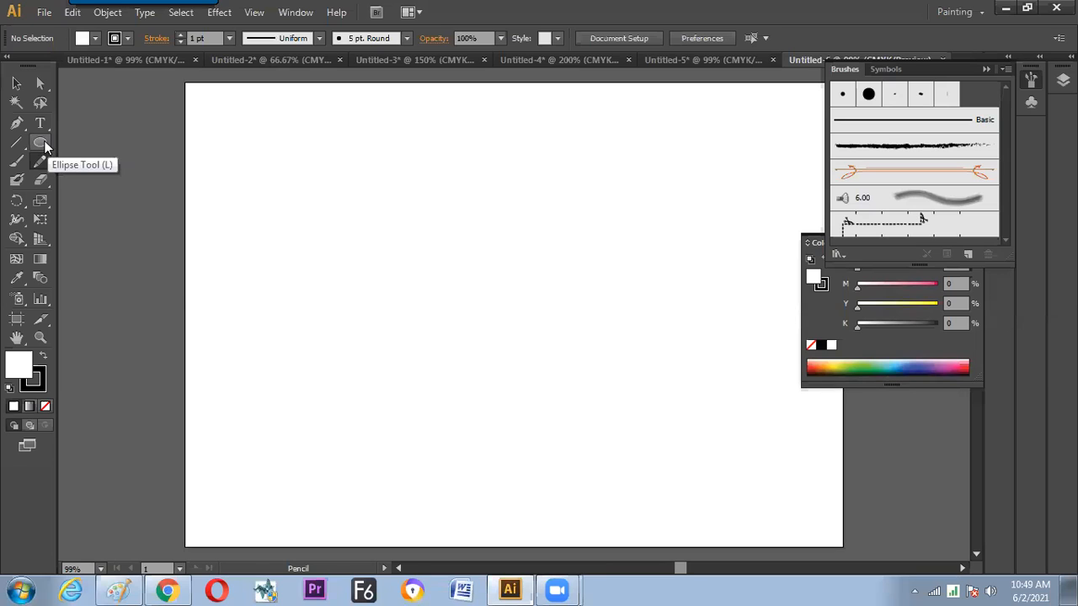
{"action": "left_click", "coordinate": [17, 162]}
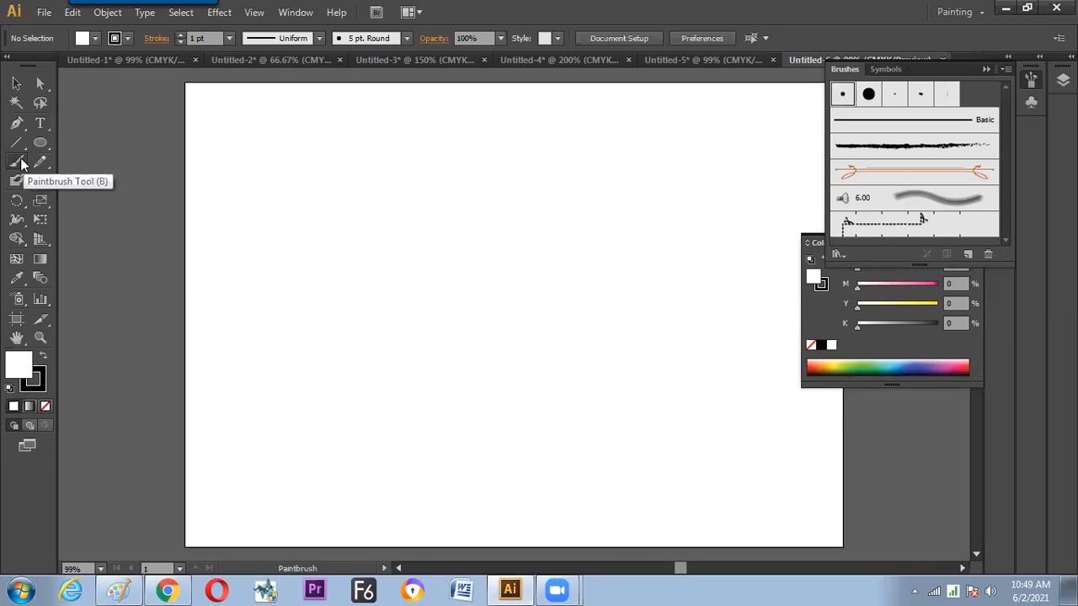
{"action": "left_click", "coordinate": [319, 38]}
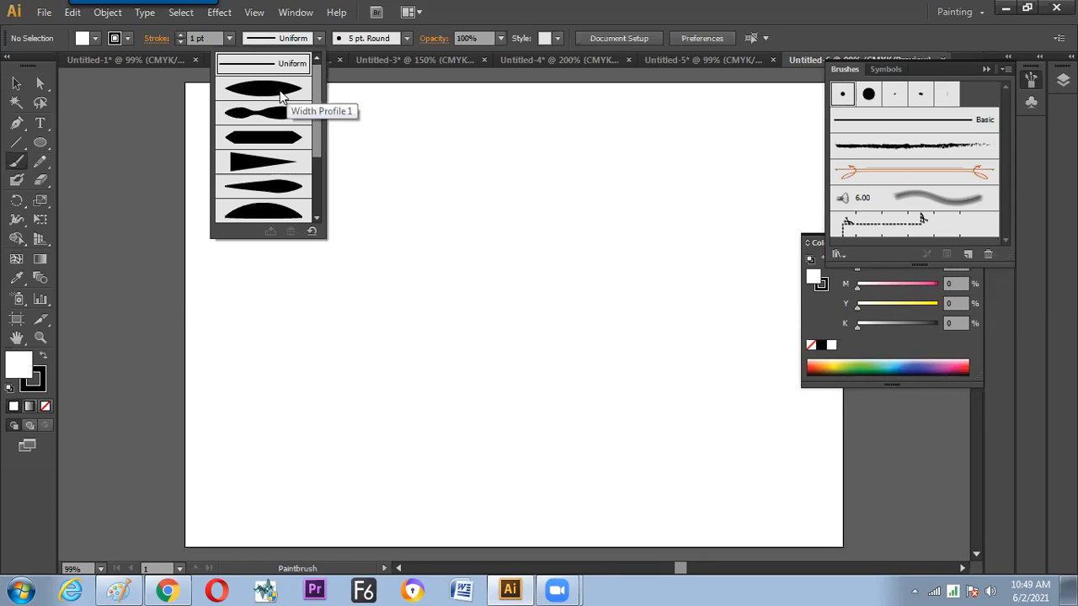
{"action": "mouse_move", "coordinate": [317, 112]}
{"action": "left_mouse_down"}
{"action": "mouse_move", "coordinate": [316, 152]}
{"action": "mouse_move", "coordinate": [321, 96]}
{"action": "left_mouse_up"}
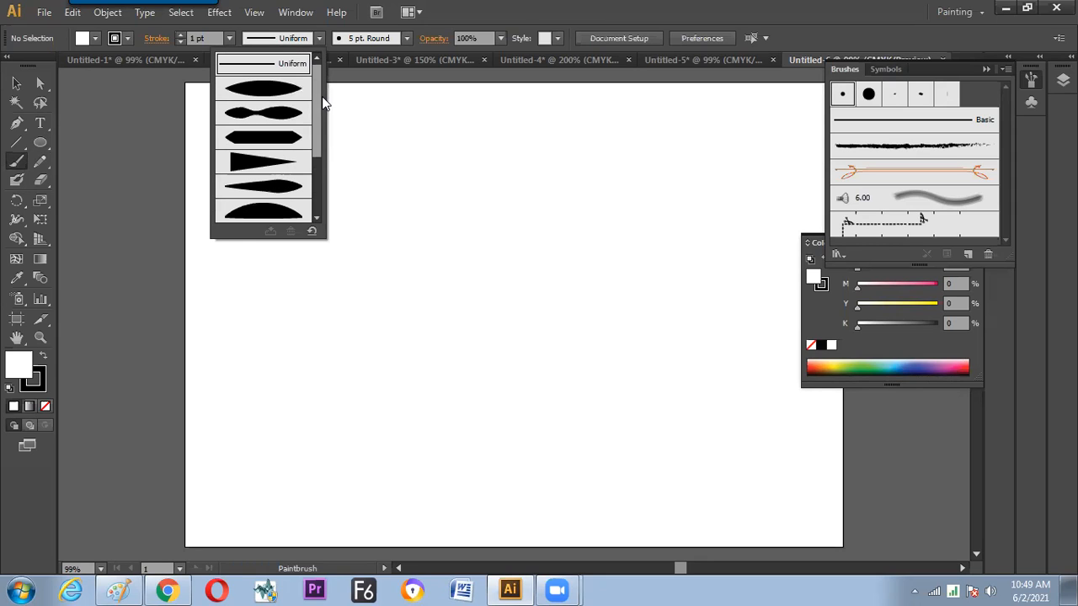
{"action": "left_click", "coordinate": [44, 150]}
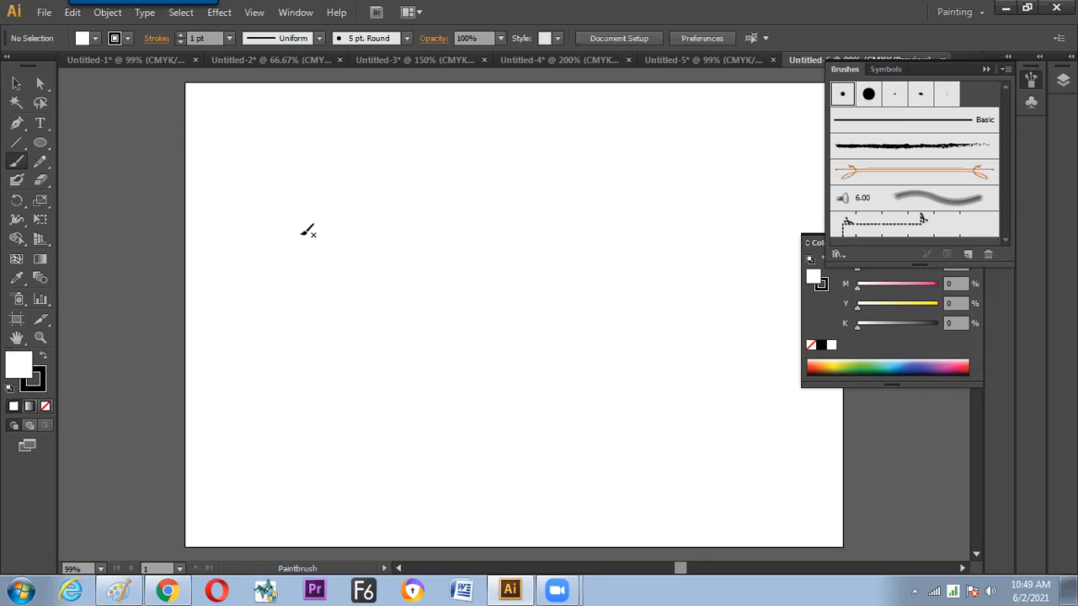
Step: Draw a wide ellipse in the artboard's upper part and redraw one end with the Pencil tool as a forked fish tail
{"action": "left_click", "coordinate": [41, 143]}
{"action": "left_click_drag", "start_coordinate": [309, 197], "coordinate": [466, 267]}
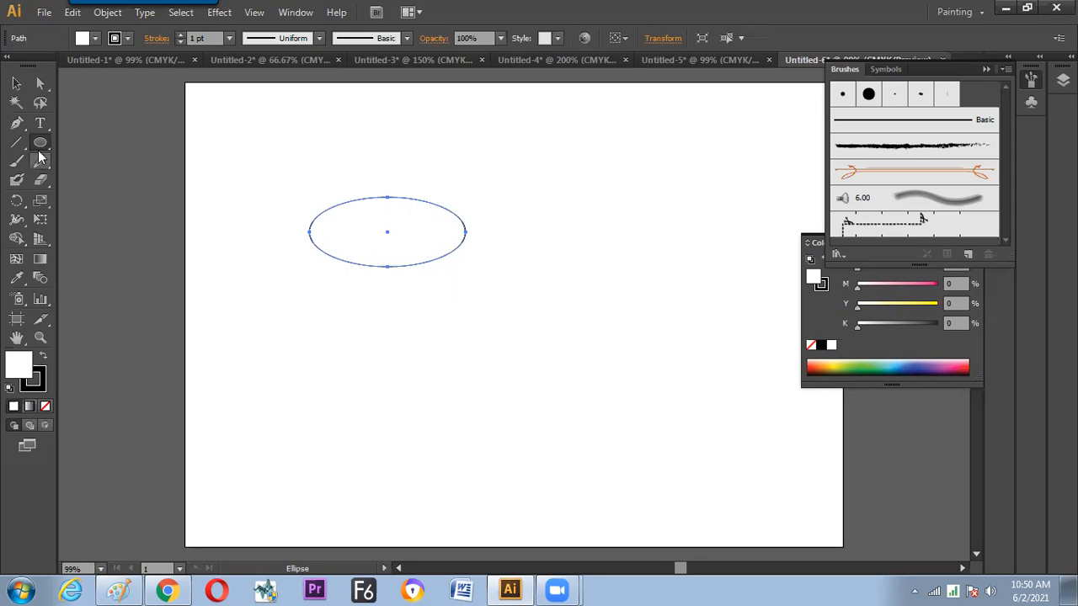
{"action": "mouse_move", "coordinate": [41, 144]}
{"action": "left_mouse_down"}
{"action": "mouse_move", "coordinate": [103, 184]}
{"action": "mouse_move", "coordinate": [47, 160]}
{"action": "left_mouse_up"}
{"action": "left_click", "coordinate": [41, 162]}
{"action": "mouse_move", "coordinate": [462, 214]}
{"action": "left_mouse_down"}
{"action": "mouse_move", "coordinate": [496, 200]}
{"action": "mouse_move", "coordinate": [486, 245]}
{"action": "left_mouse_up"}
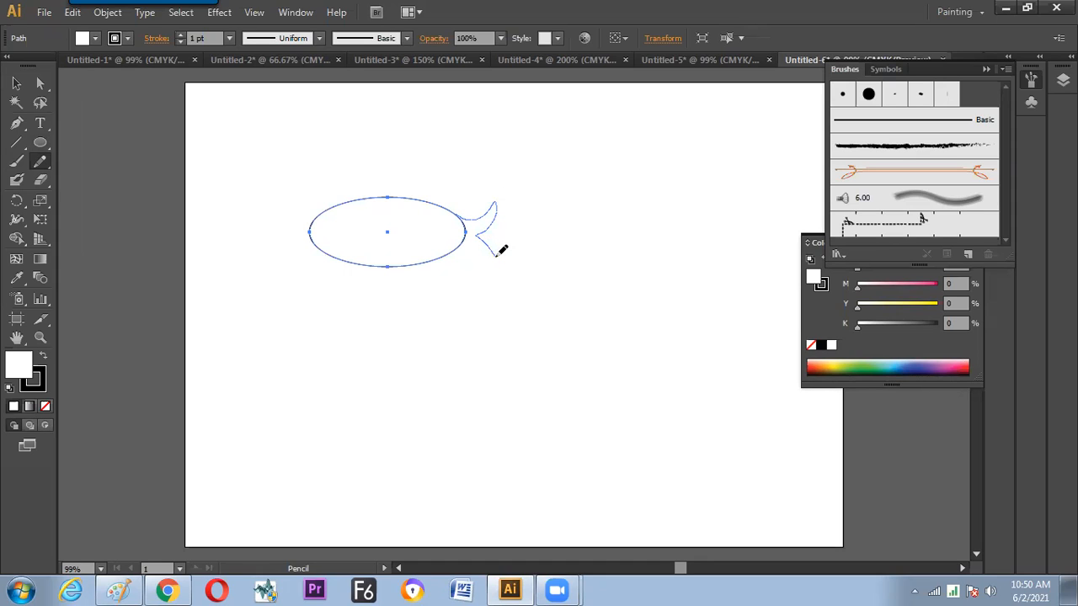
{"action": "left_click_drag", "start_coordinate": [485, 253], "coordinate": [465, 245]}
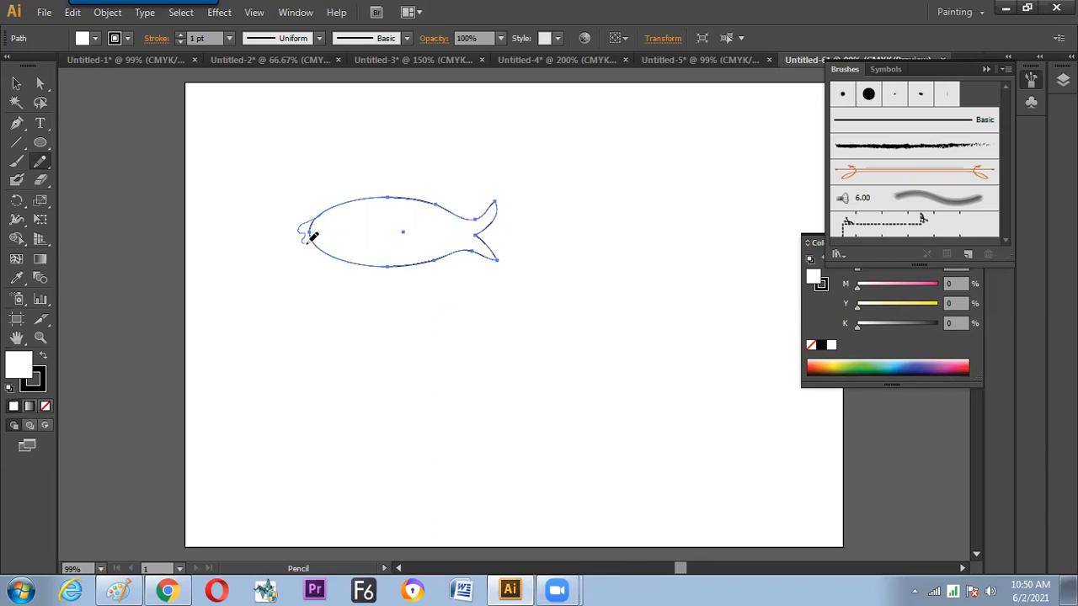
Step: Redraw the fish's outline with the Pencil tool, adding an open mouth, a pointed dorsal fin, a curved gill slit and a spiral eye
{"action": "left_click_drag", "start_coordinate": [322, 240], "coordinate": [361, 250]}
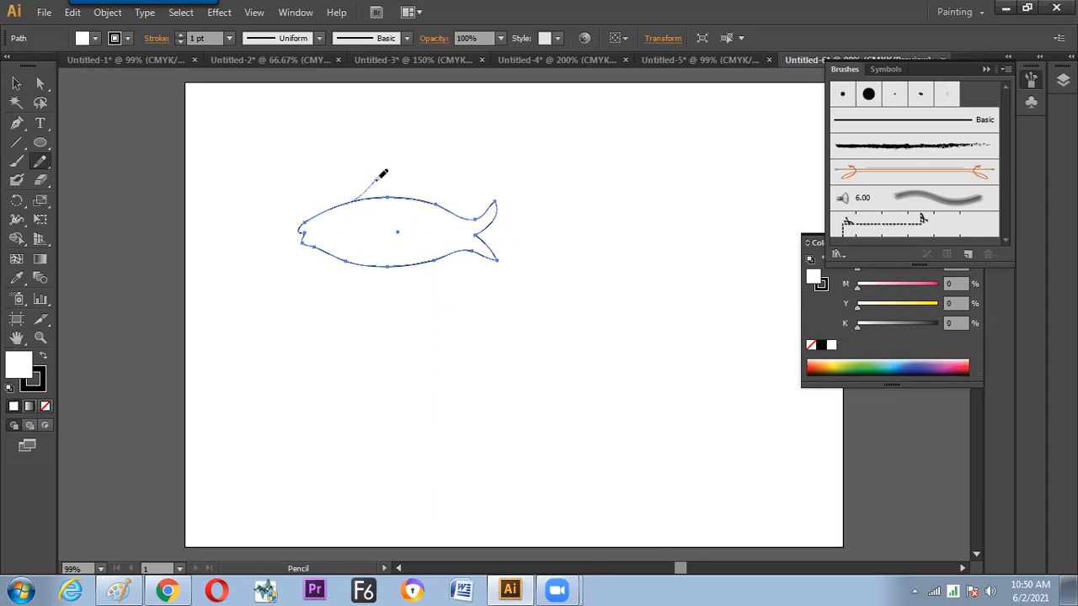
{"action": "left_click_drag", "start_coordinate": [414, 196], "coordinate": [417, 198]}
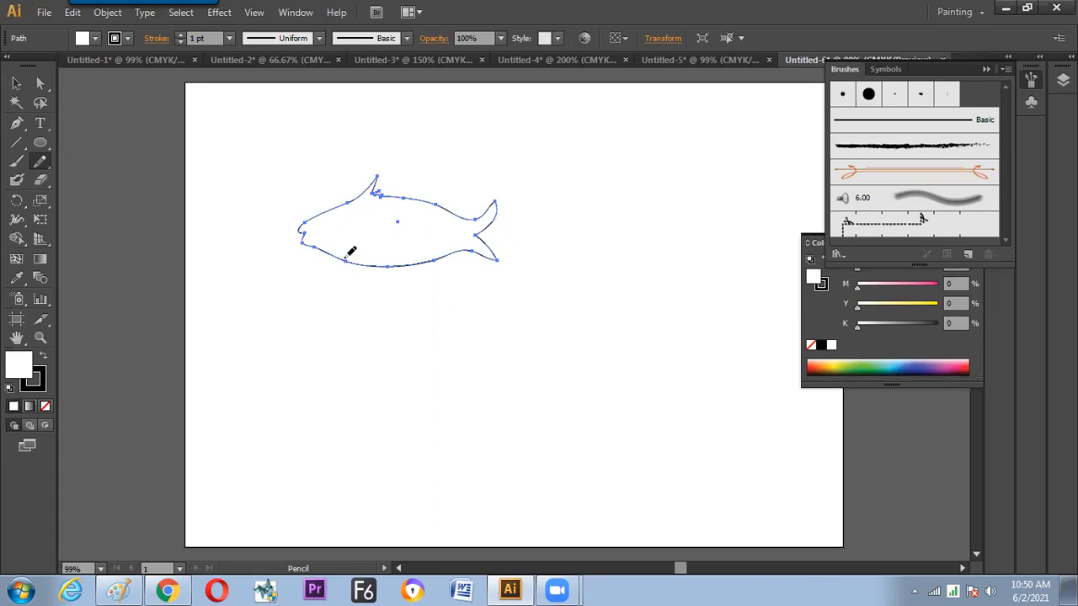
{"action": "mouse_move", "coordinate": [351, 248]}
{"action": "left_mouse_down"}
{"action": "mouse_move", "coordinate": [348, 204]}
{"action": "mouse_move", "coordinate": [377, 265]}
{"action": "left_mouse_up"}
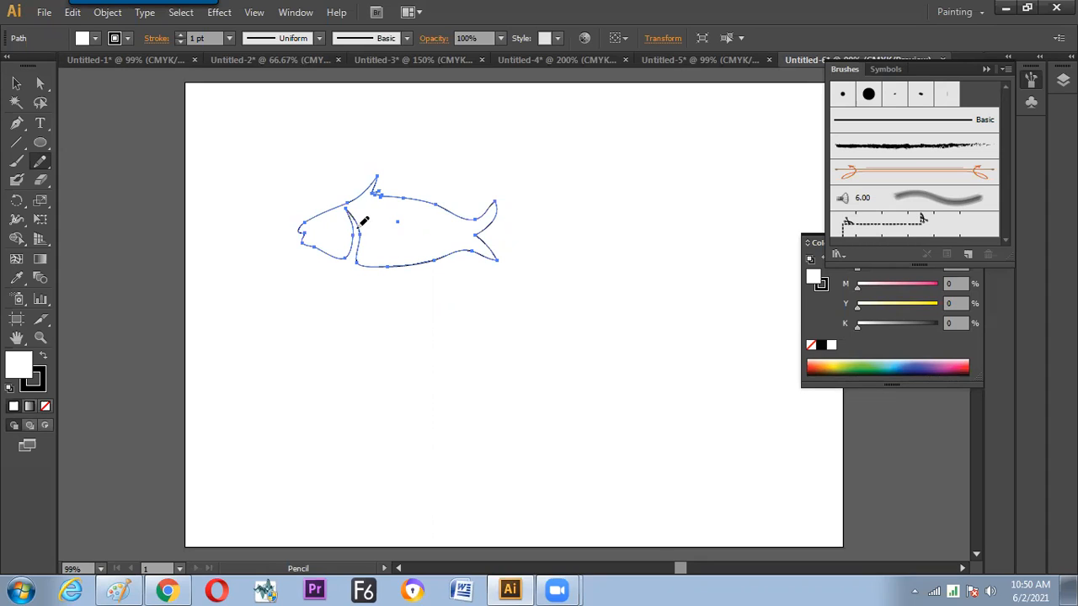
{"action": "mouse_move", "coordinate": [332, 206]}
{"action": "left_mouse_down"}
{"action": "mouse_move", "coordinate": [345, 218]}
{"action": "mouse_move", "coordinate": [335, 207]}
{"action": "left_mouse_up"}
{"action": "key", "text": "ctrl+z"}
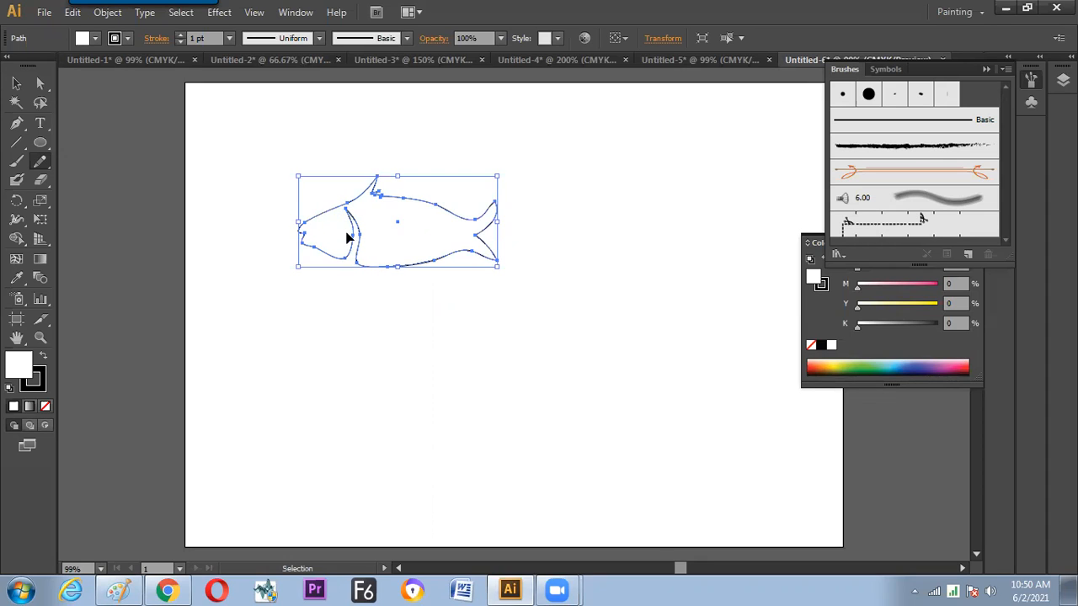
{"action": "mouse_move", "coordinate": [324, 211]}
{"action": "left_mouse_down"}
{"action": "mouse_move", "coordinate": [333, 221]}
{"action": "mouse_move", "coordinate": [377, 195]}
{"action": "left_mouse_up"}
Step: Swap the fish's fill and stroke colors to make it solid black
{"action": "key", "text": "v"}
{"action": "left_click", "coordinate": [331, 198]}
{"action": "left_click", "coordinate": [413, 227]}
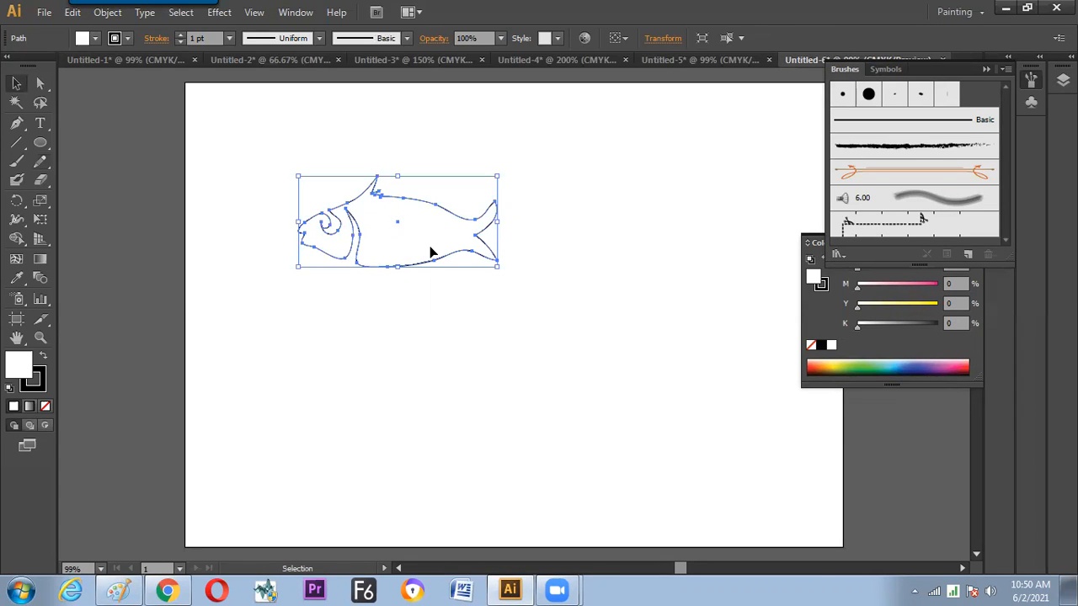
{"action": "key", "text": "shift+x"}
{"action": "left_click", "coordinate": [411, 334]}
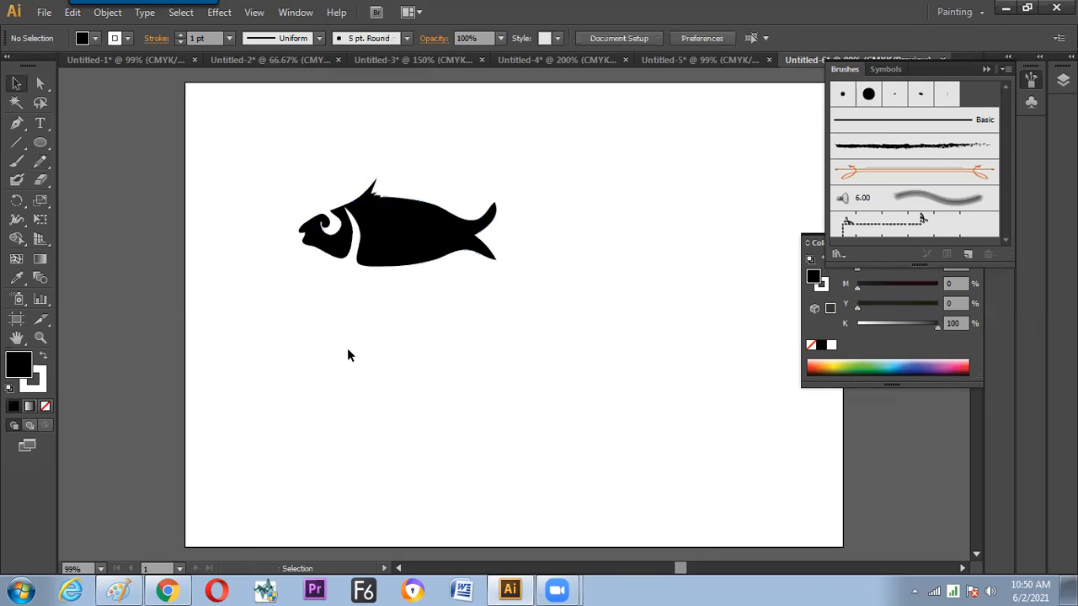
Step: Refine the fish's belly, back and tail curves with the Pencil tool
{"action": "left_click", "coordinate": [399, 243]}
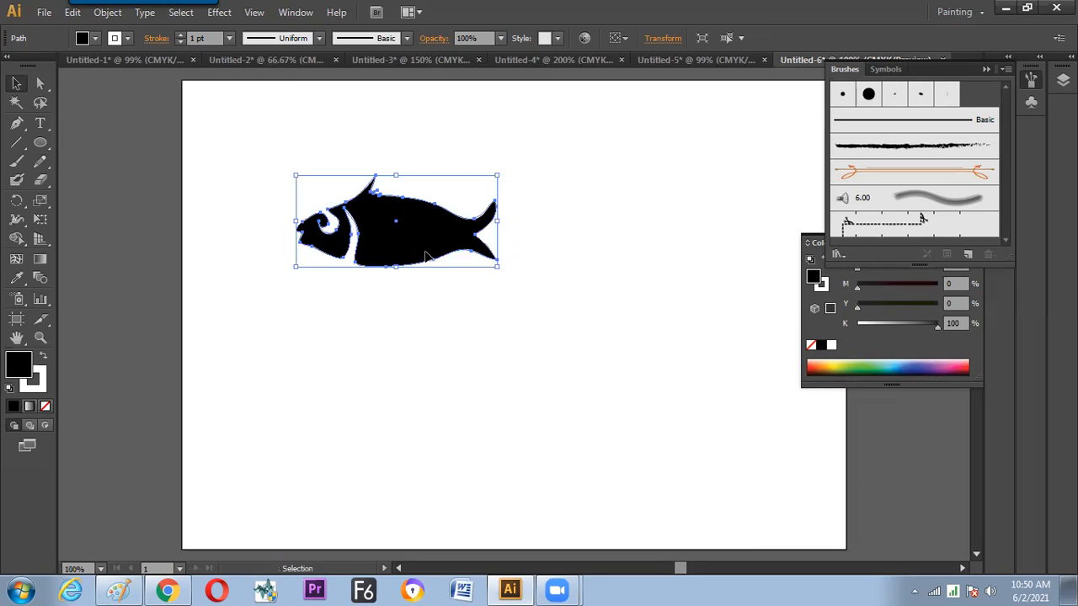
{"action": "key", "text": "ctrl+equal"}
{"action": "left_click_drag", "start_coordinate": [361, 244], "coordinate": [396, 285]}
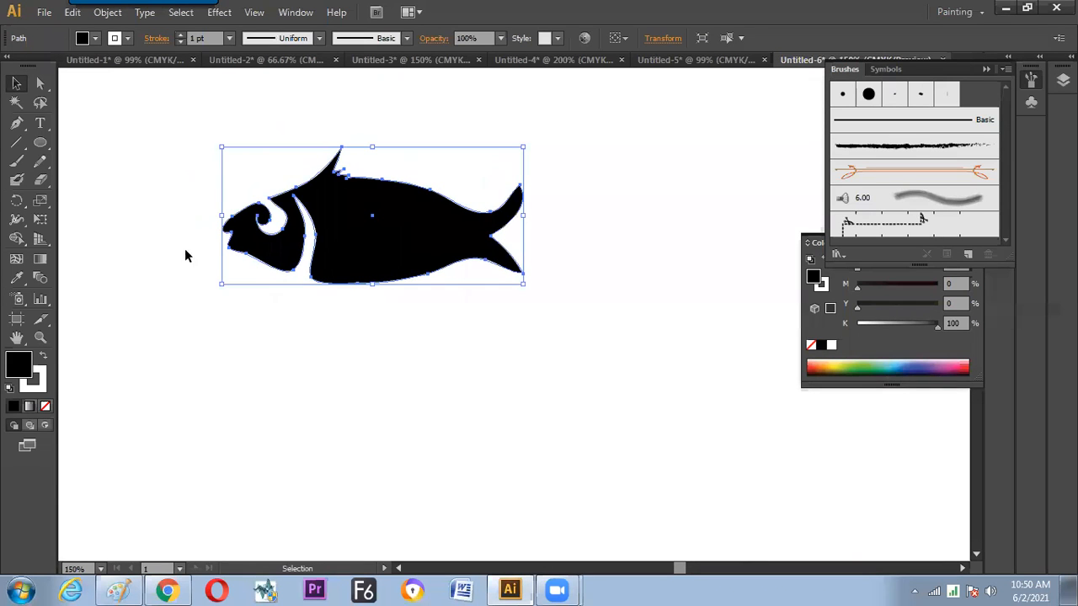
{"action": "left_click", "coordinate": [40, 162]}
{"action": "mouse_move", "coordinate": [371, 280]}
{"action": "left_mouse_down"}
{"action": "mouse_move", "coordinate": [445, 241]}
{"action": "mouse_move", "coordinate": [535, 267]}
{"action": "mouse_move", "coordinate": [521, 280]}
{"action": "left_mouse_up"}
{"action": "mouse_move", "coordinate": [419, 187]}
{"action": "left_mouse_down"}
{"action": "mouse_move", "coordinate": [472, 217]}
{"action": "mouse_move", "coordinate": [538, 167]}
{"action": "left_mouse_up"}
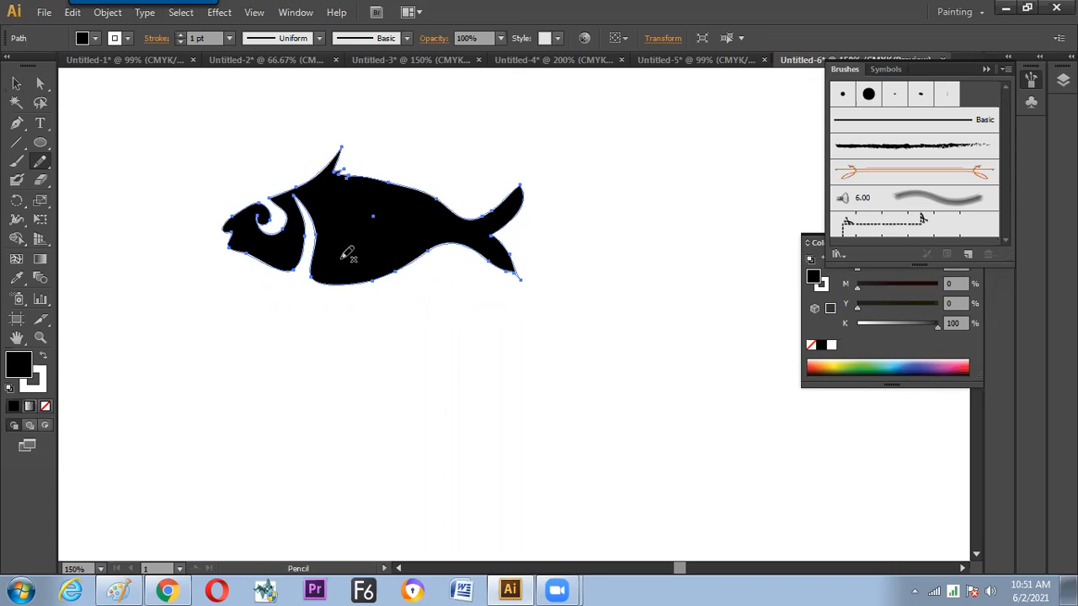
Step: Draw a separate black ellipse above and in front of the fish's head
{"action": "left_click", "coordinate": [16, 82]}
{"action": "left_click", "coordinate": [364, 364]}
{"action": "left_click", "coordinate": [375, 259]}
{"action": "left_click", "coordinate": [41, 142]}
{"action": "left_click_drag", "start_coordinate": [101, 98], "coordinate": [236, 174]}
{"action": "key", "text": "v"}
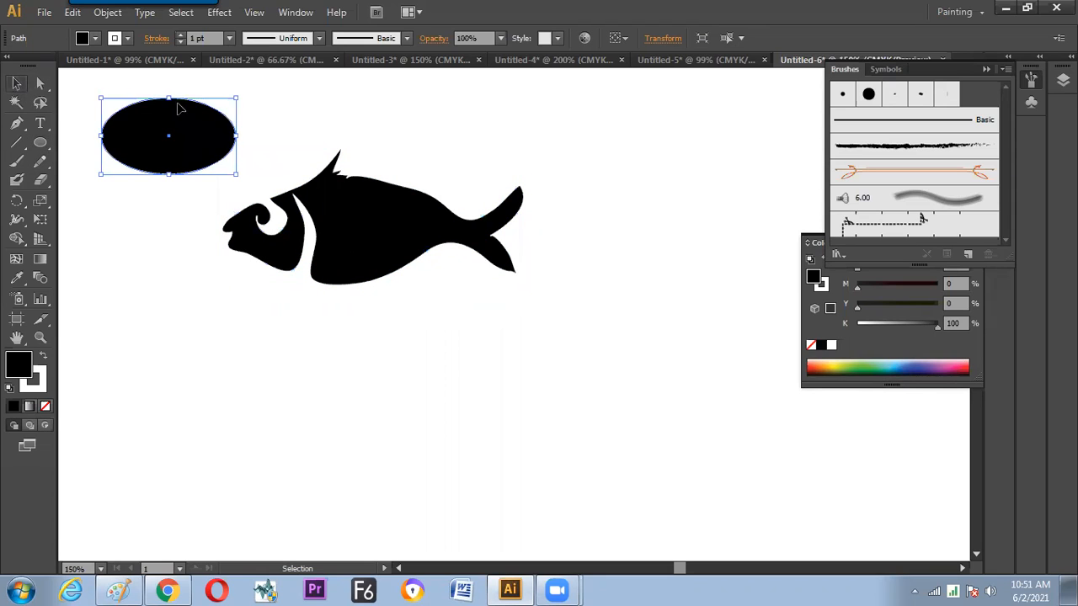
Step: Move the fish away from the ellipse and smooth its outline with the Pencil tool
{"action": "left_click_drag", "start_coordinate": [361, 241], "coordinate": [413, 268]}
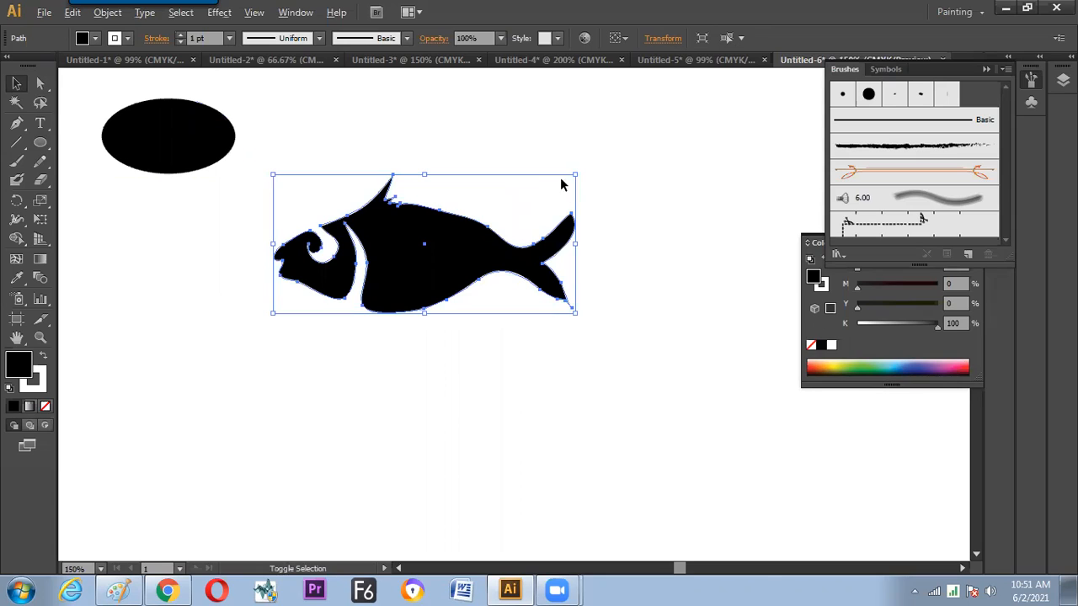
{"action": "left_click", "coordinate": [41, 162]}
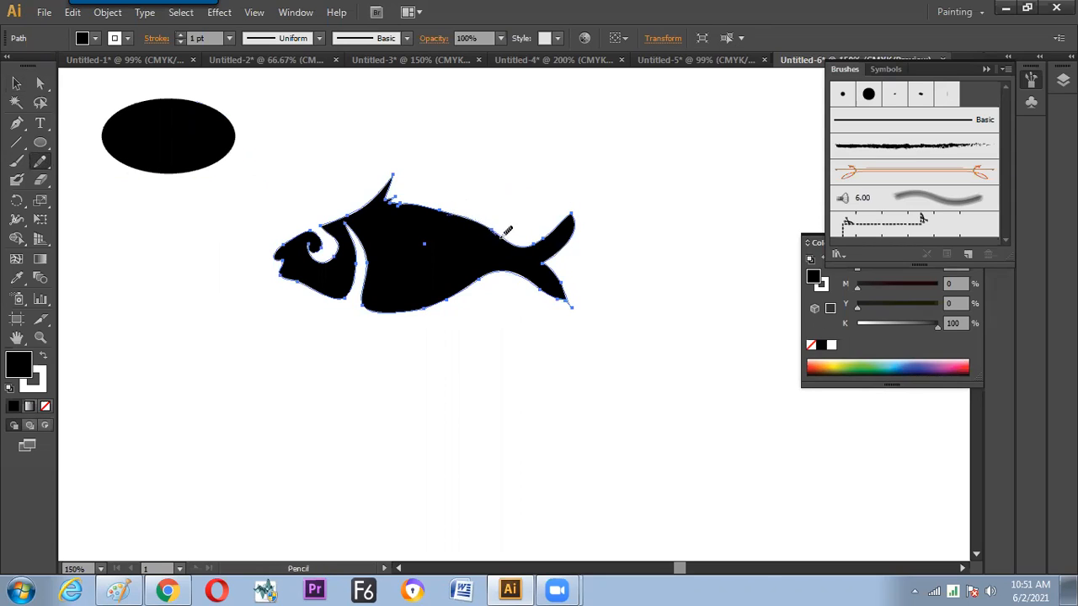
{"action": "left_click_drag", "start_coordinate": [493, 238], "coordinate": [496, 238]}
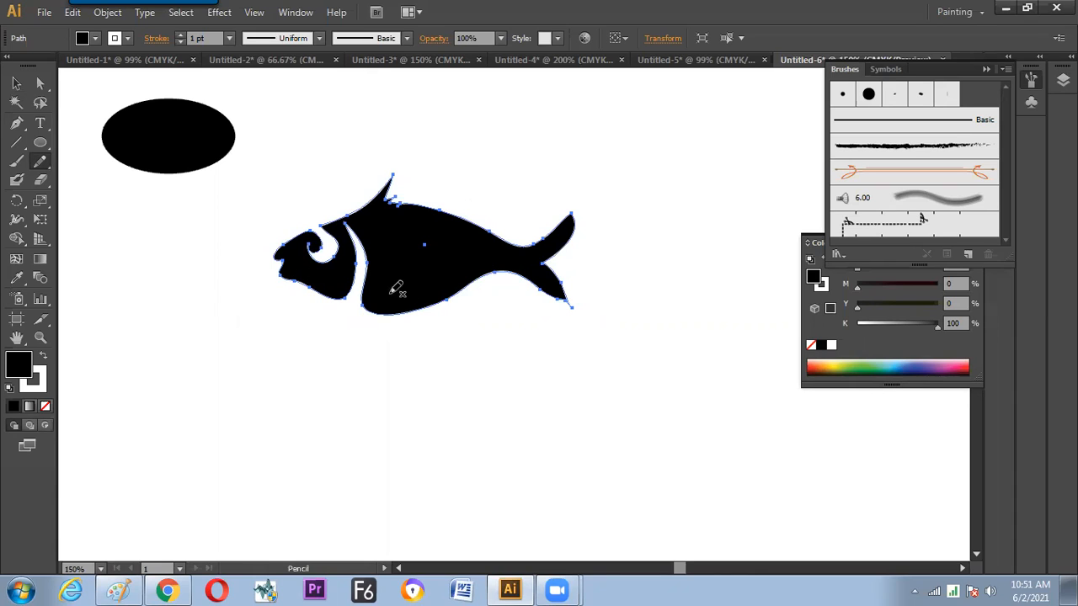
Step: Scale the fish down to a little over half its size and move it farther away from the ellipse
{"action": "key", "text": "v"}
{"action": "left_click_drag", "start_coordinate": [476, 295], "coordinate": [499, 319]}
{"action": "left_click_drag", "start_coordinate": [597, 197], "coordinate": [535, 225]}
{"action": "left_click_drag", "start_coordinate": [447, 288], "coordinate": [514, 181]}
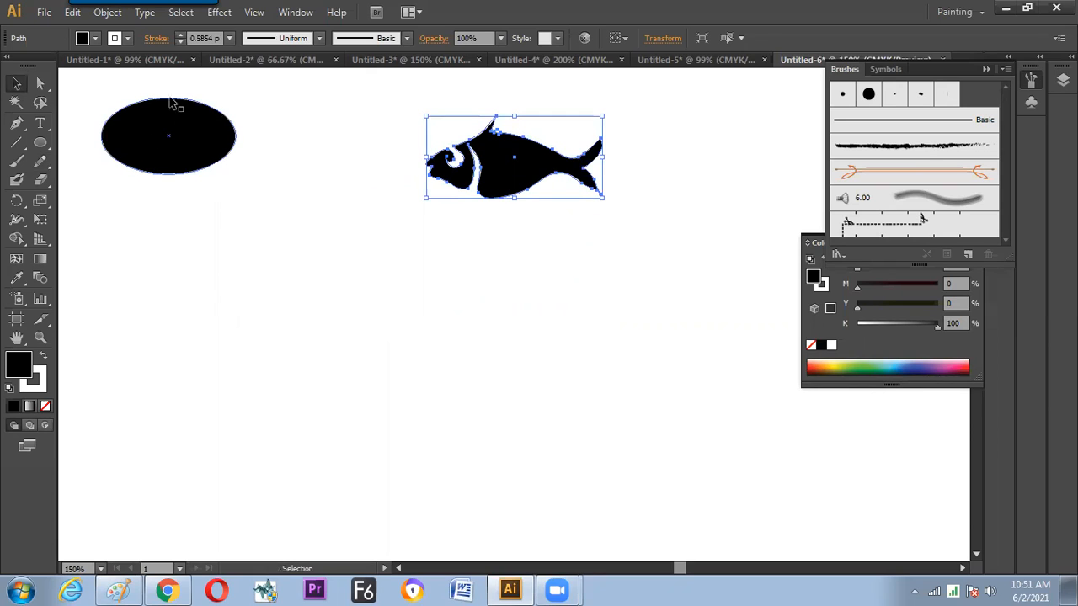
{"action": "left_click", "coordinate": [487, 270]}
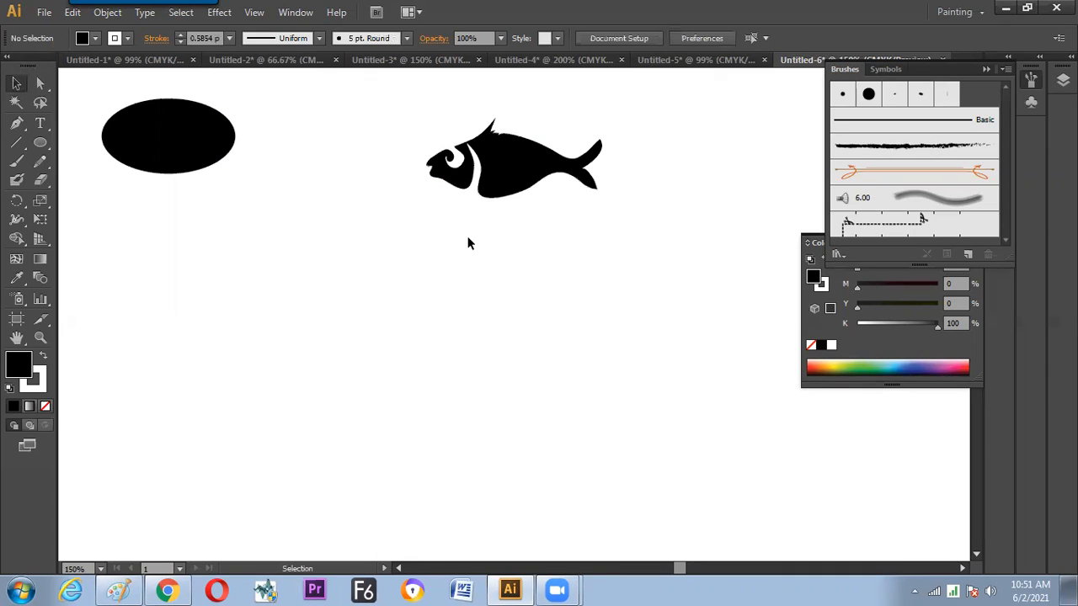
Step: Move the fish down into open space and rotate it 90 degrees so its head points up
{"action": "left_click_drag", "start_coordinate": [535, 165], "coordinate": [500, 238]}
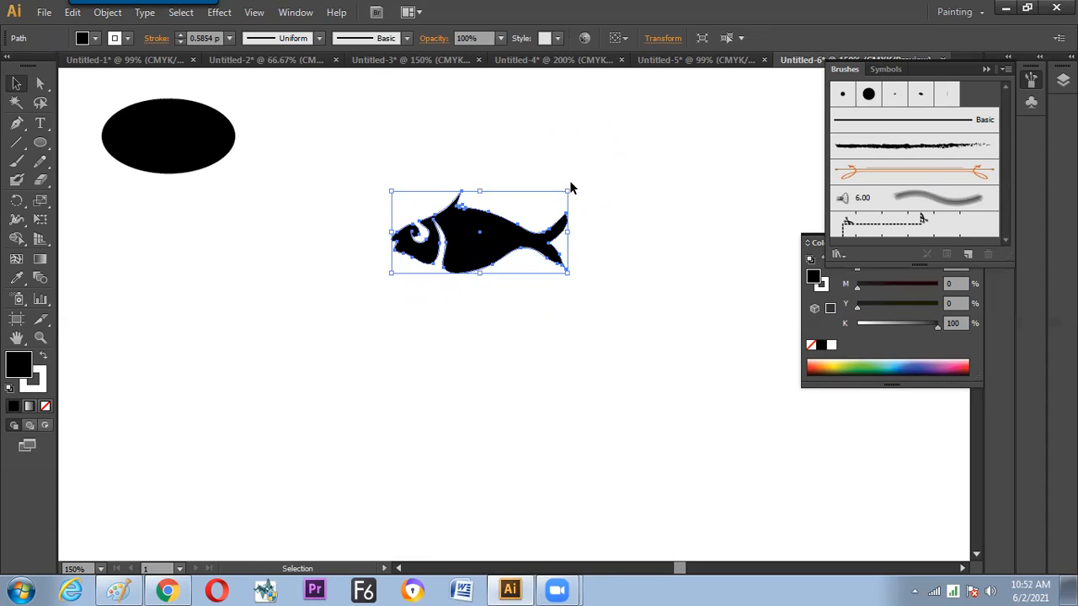
{"action": "left_click_drag", "start_coordinate": [574, 183], "coordinate": [518, 316]}
{"action": "left_click", "coordinate": [544, 257]}
Step: Create a new art brush from the upright fish, keeping the default name Art Brush 1 and the default options
{"action": "left_click_drag", "start_coordinate": [481, 241], "coordinate": [880, 200]}
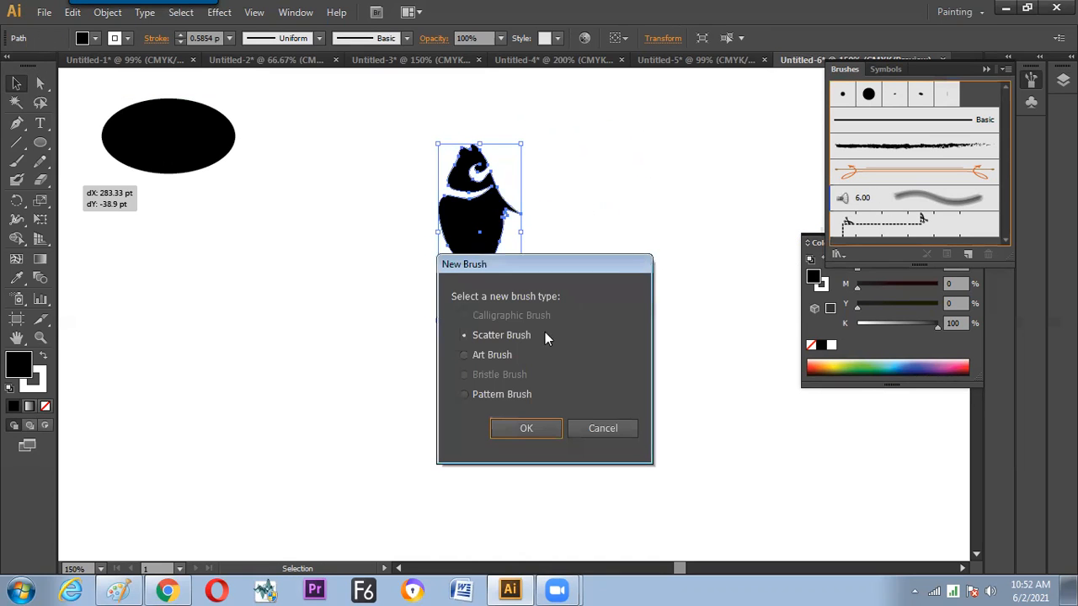
{"action": "left_click", "coordinate": [523, 427]}
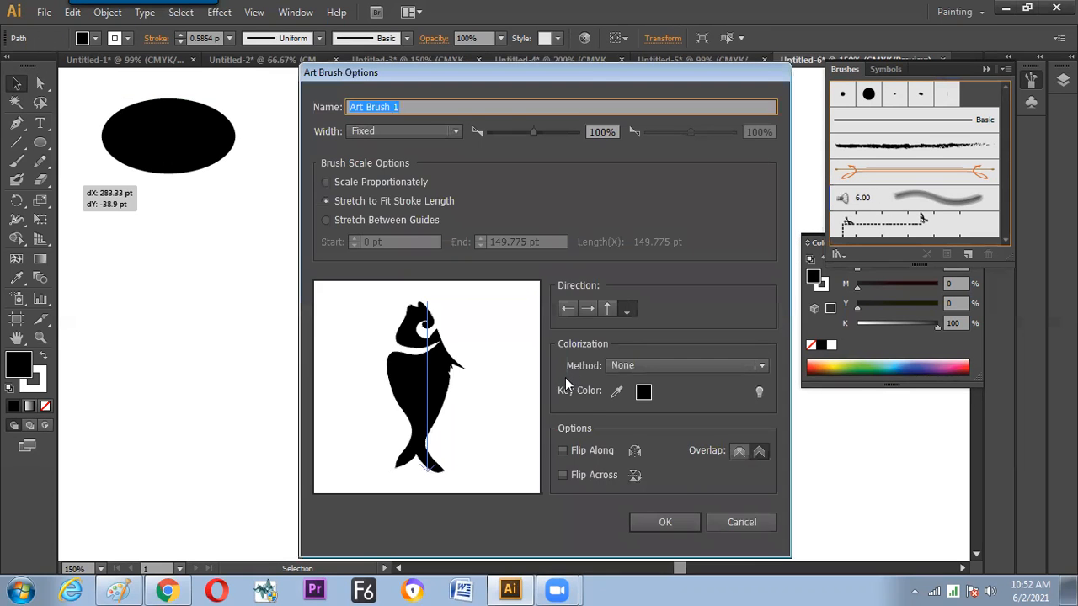
{"action": "key", "text": "Return"}
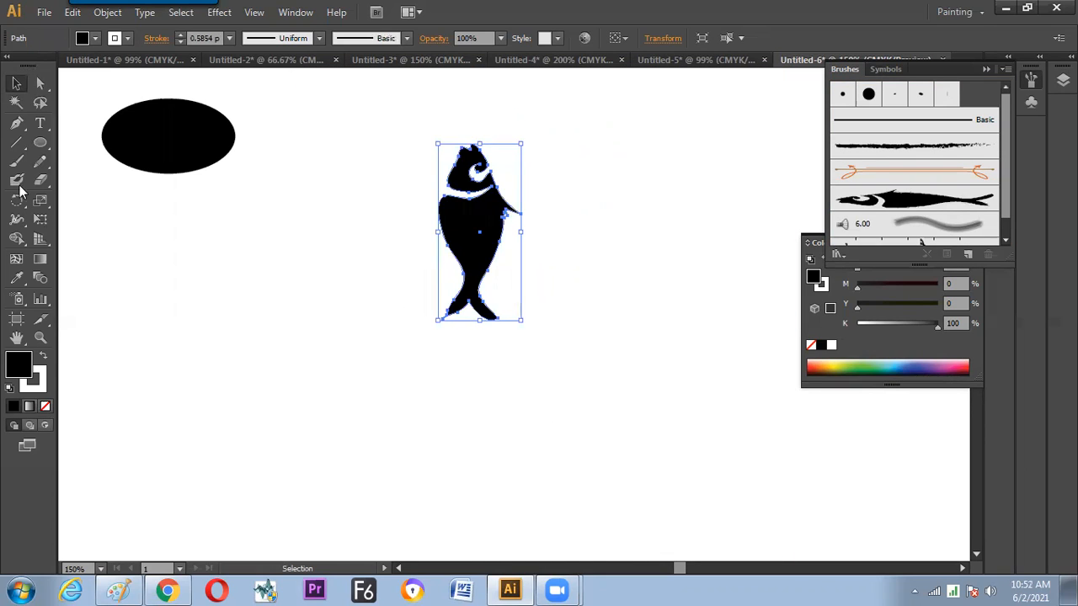
{"action": "left_click", "coordinate": [24, 146]}
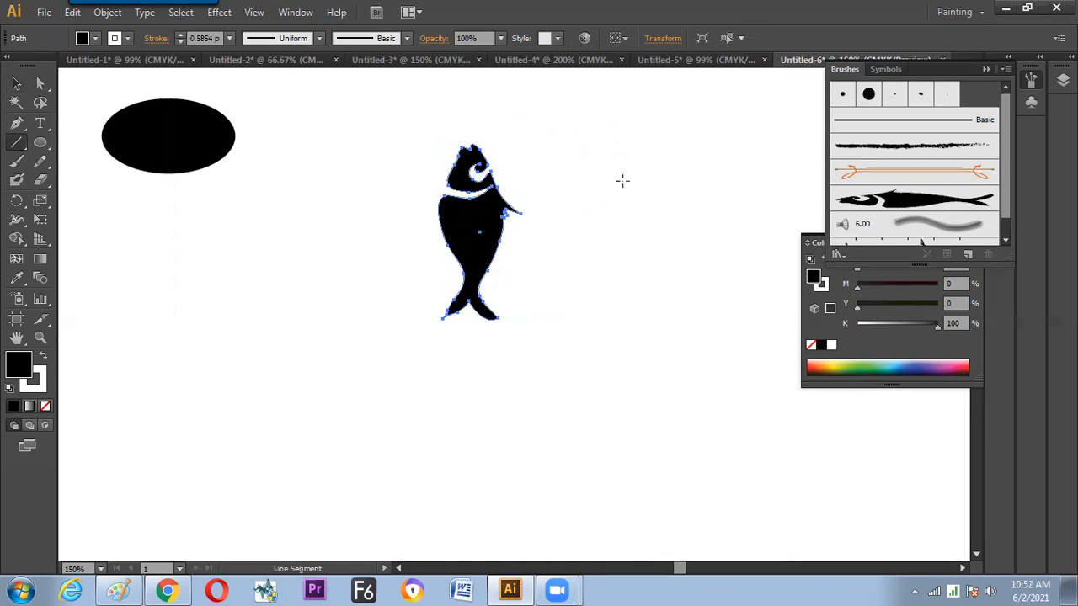
{"action": "left_click_drag", "start_coordinate": [631, 142], "coordinate": [594, 371]}
{"action": "key", "text": "ctrl+z"}
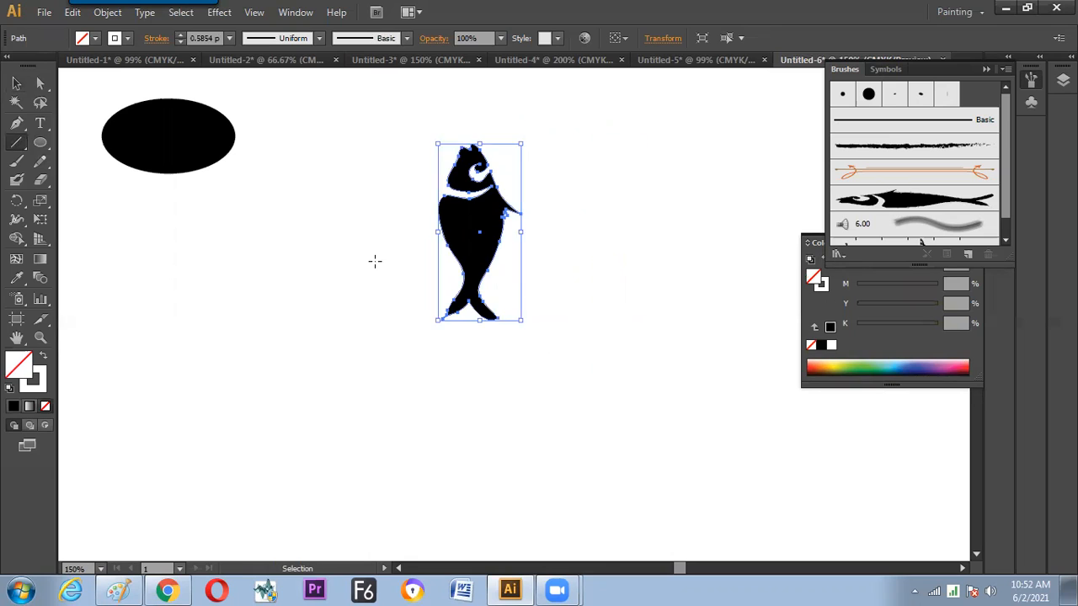
Step: Paint a curved vertical fish on each side of the original with the fish art brush, undoing an extra overlapping stroke
{"action": "left_click", "coordinate": [17, 162]}
{"action": "mouse_move", "coordinate": [640, 125]}
{"action": "left_mouse_down"}
{"action": "mouse_move", "coordinate": [606, 177]}
{"action": "mouse_move", "coordinate": [637, 284]}
{"action": "mouse_move", "coordinate": [601, 360]}
{"action": "left_mouse_up"}
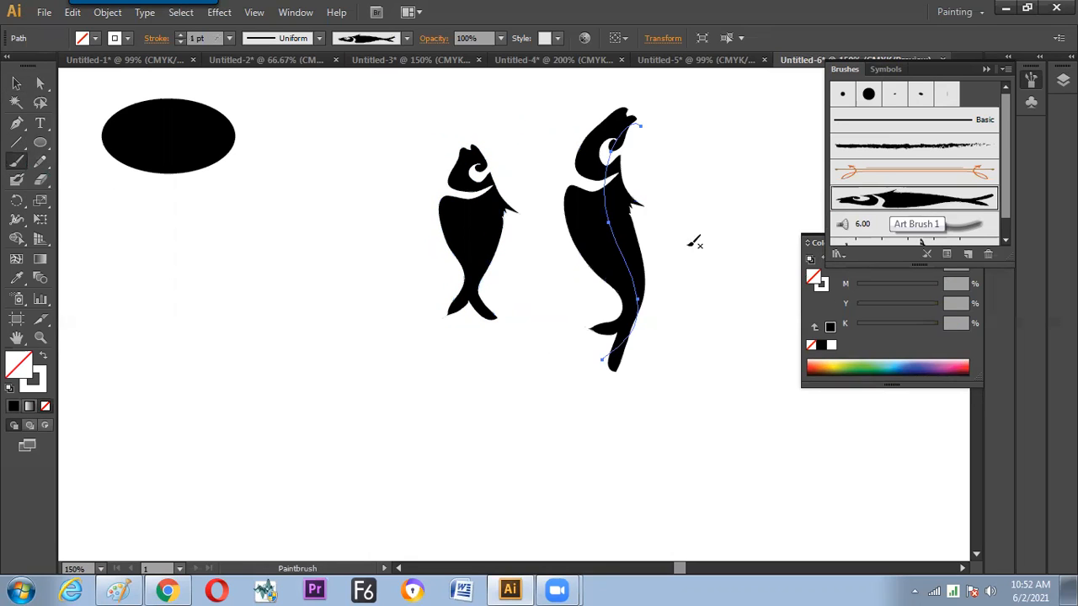
{"action": "mouse_move", "coordinate": [363, 176]}
{"action": "left_mouse_down"}
{"action": "mouse_move", "coordinate": [311, 238]}
{"action": "mouse_move", "coordinate": [305, 357]}
{"action": "left_mouse_up"}
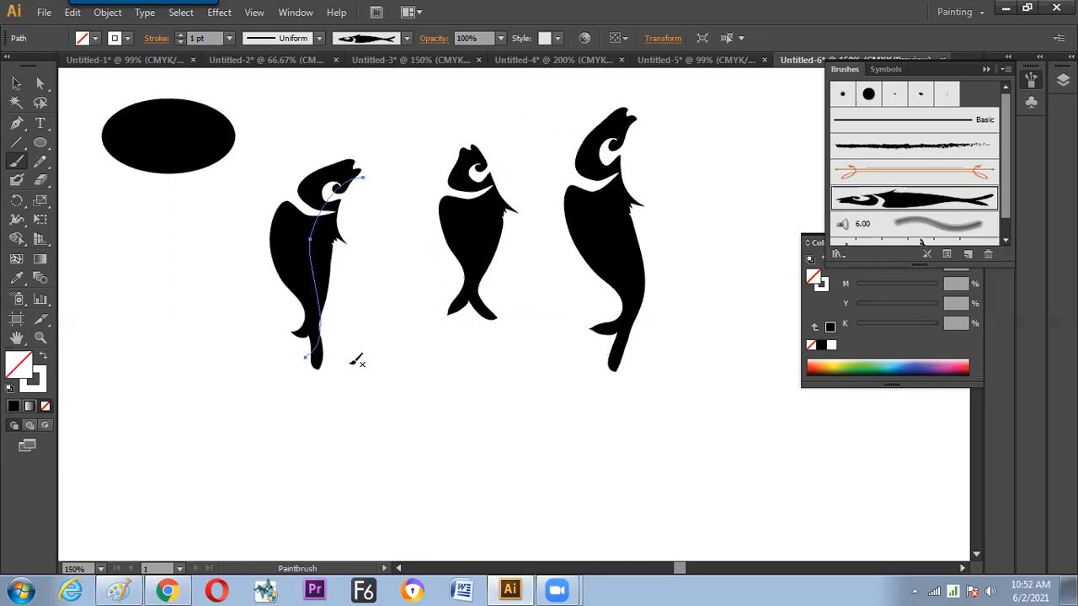
{"action": "left_click_drag", "start_coordinate": [393, 223], "coordinate": [363, 411]}
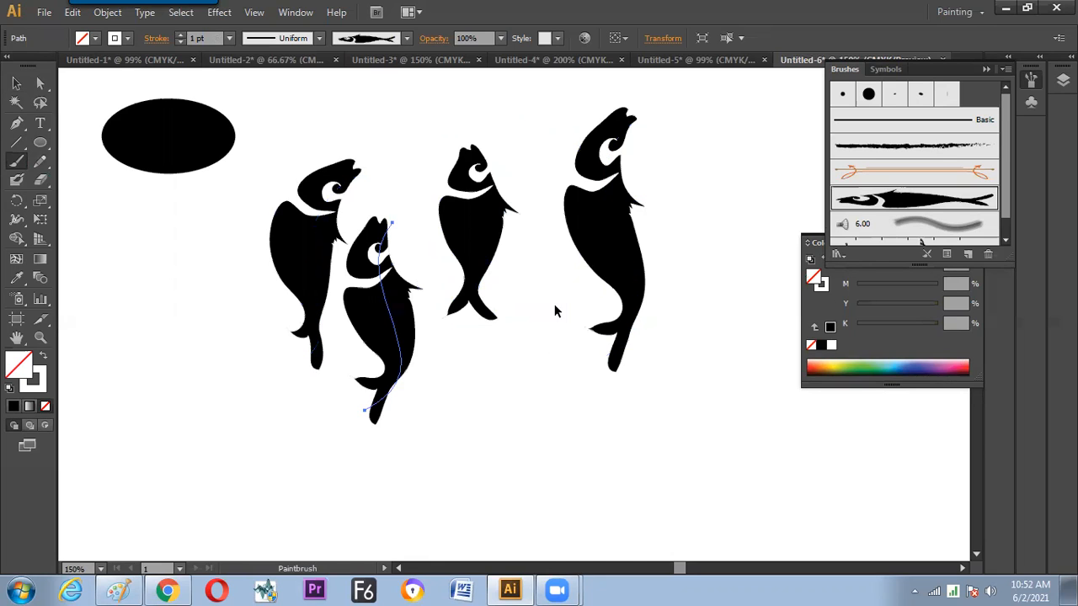
{"action": "key", "text": "ctrl+z"}
Step: Compare Scale Proportionately with Stretch to Fit Stroke Length for Art Brush 1 on the leftmost fish, keeping Stretch to Fit Stroke Length and Fixed width
{"action": "key", "text": "v"}
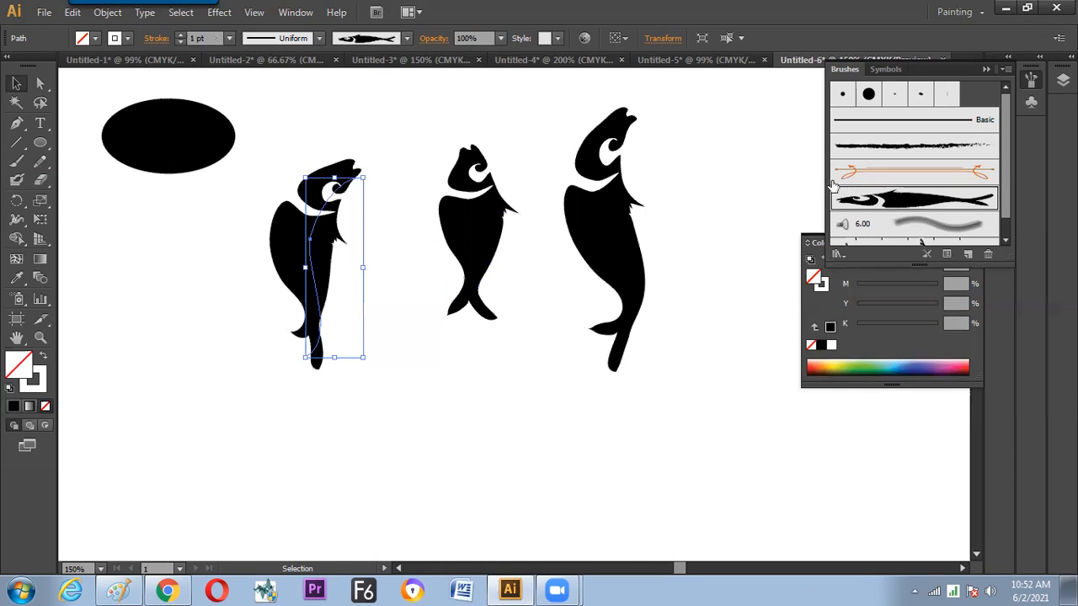
{"action": "double_click", "coordinate": [884, 200]}
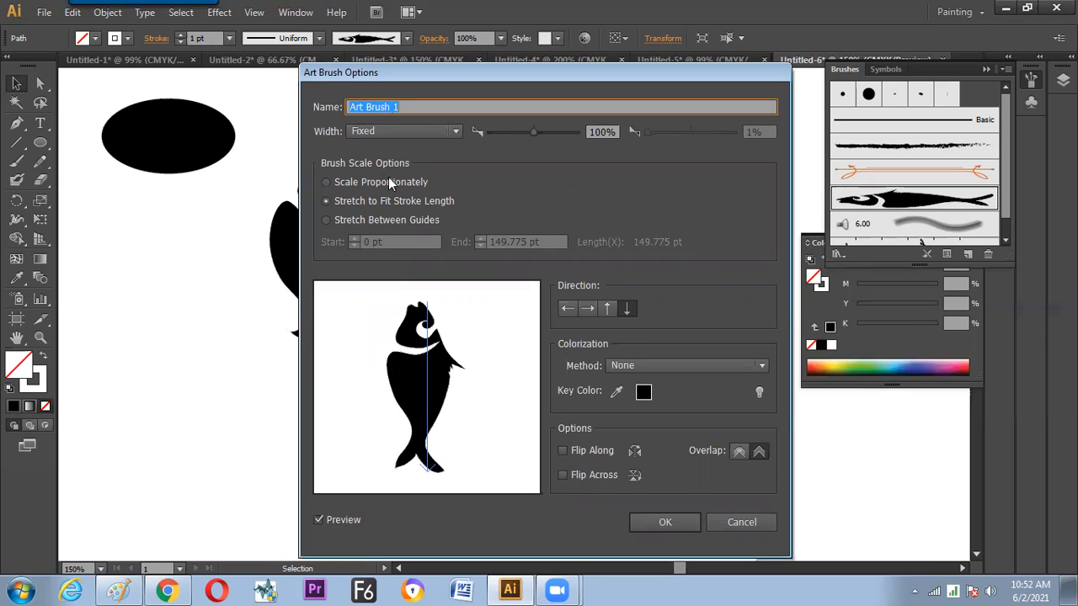
{"action": "left_click", "coordinate": [364, 183]}
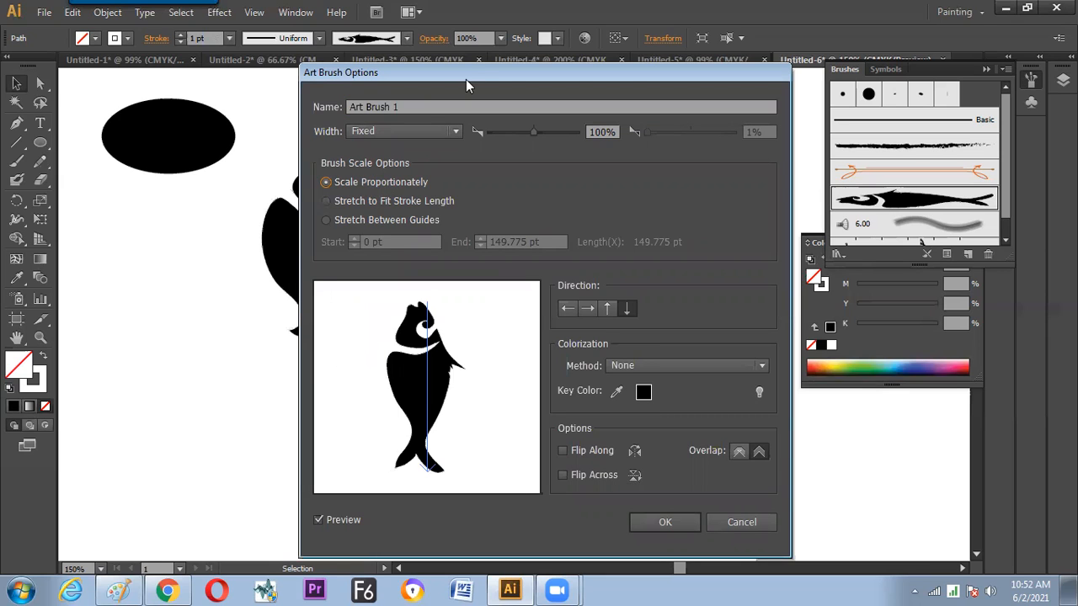
{"action": "left_click_drag", "start_coordinate": [626, 77], "coordinate": [828, 80]}
{"action": "left_click", "coordinate": [529, 205]}
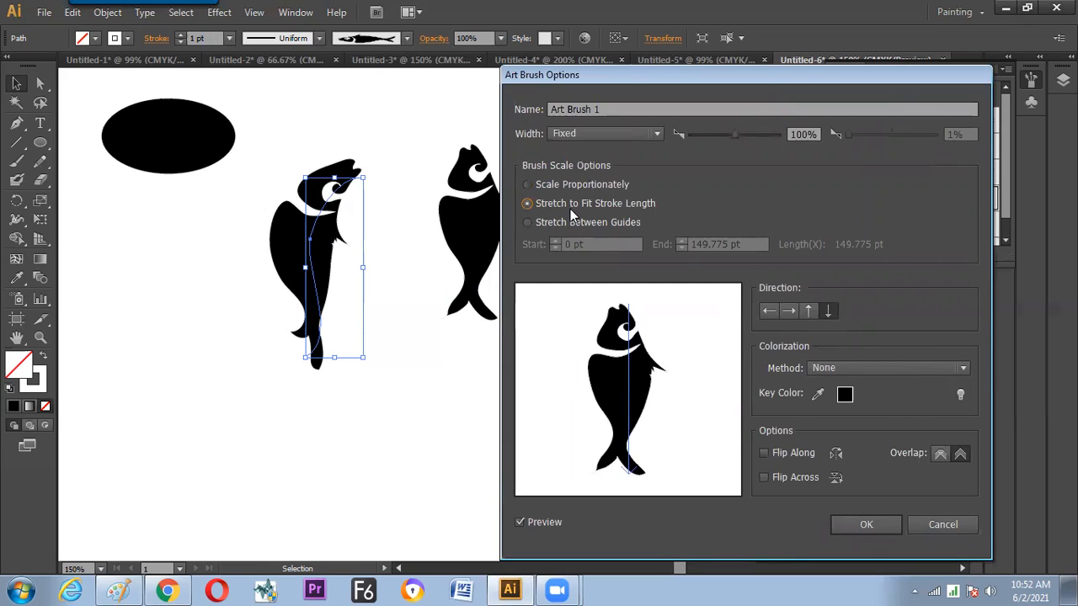
{"action": "left_click", "coordinate": [531, 186]}
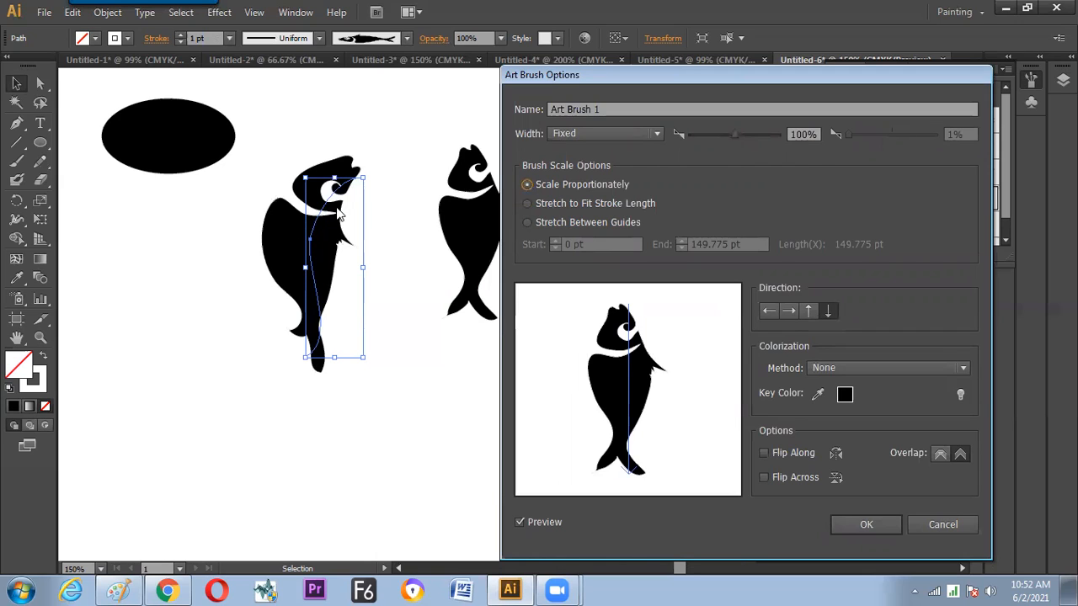
{"action": "left_click", "coordinate": [545, 204]}
{"action": "left_click", "coordinate": [544, 184]}
{"action": "left_click", "coordinate": [545, 203]}
{"action": "left_click", "coordinate": [555, 186]}
{"action": "left_click", "coordinate": [552, 204]}
{"action": "left_click", "coordinate": [556, 186]}
{"action": "left_click", "coordinate": [554, 204]}
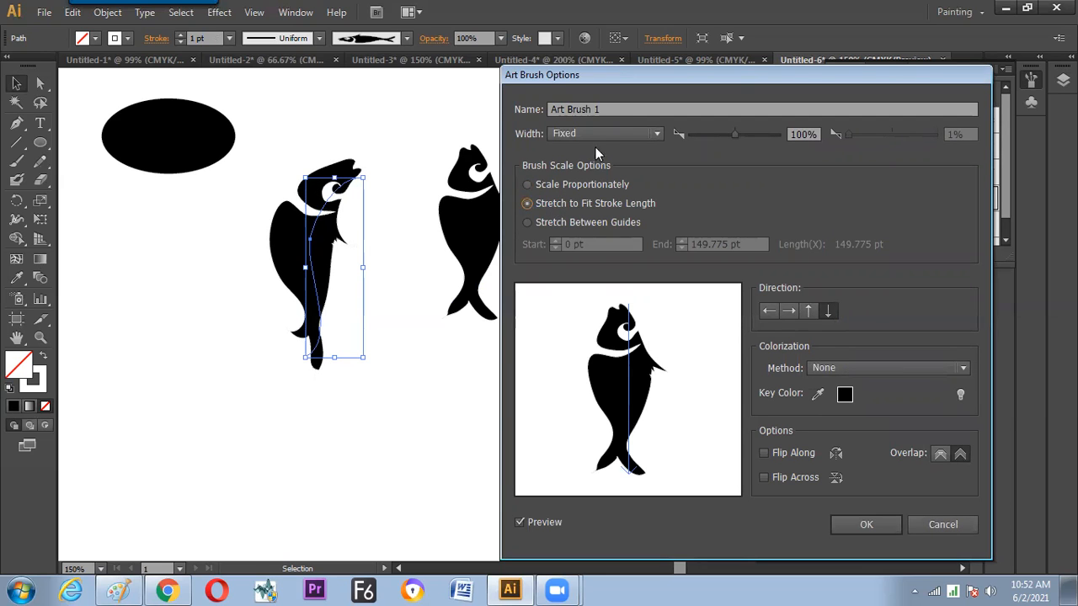
{"action": "left_click", "coordinate": [601, 134]}
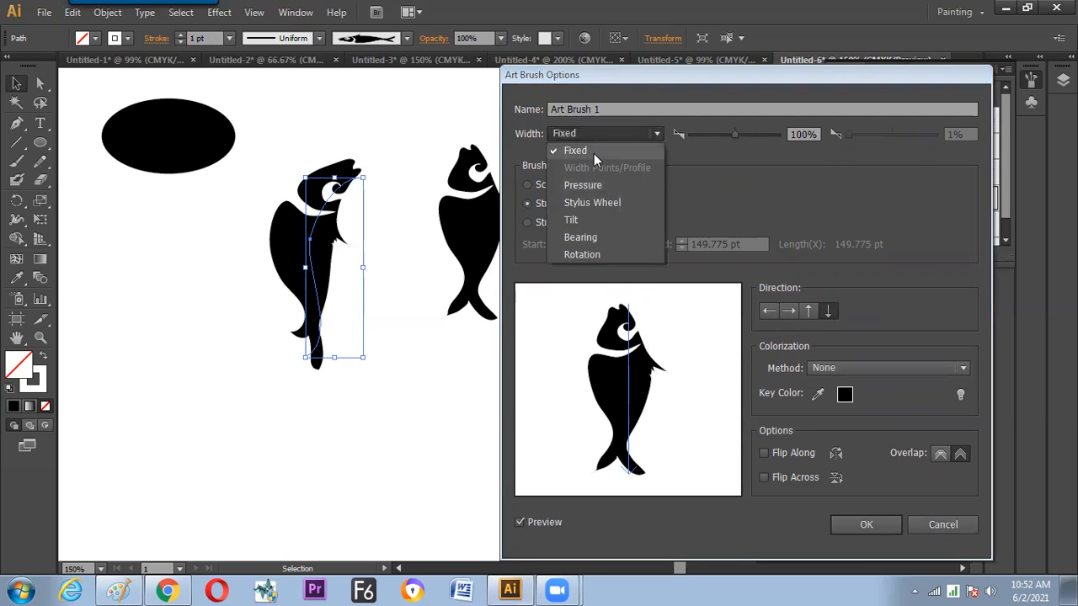
{"action": "left_click", "coordinate": [676, 176]}
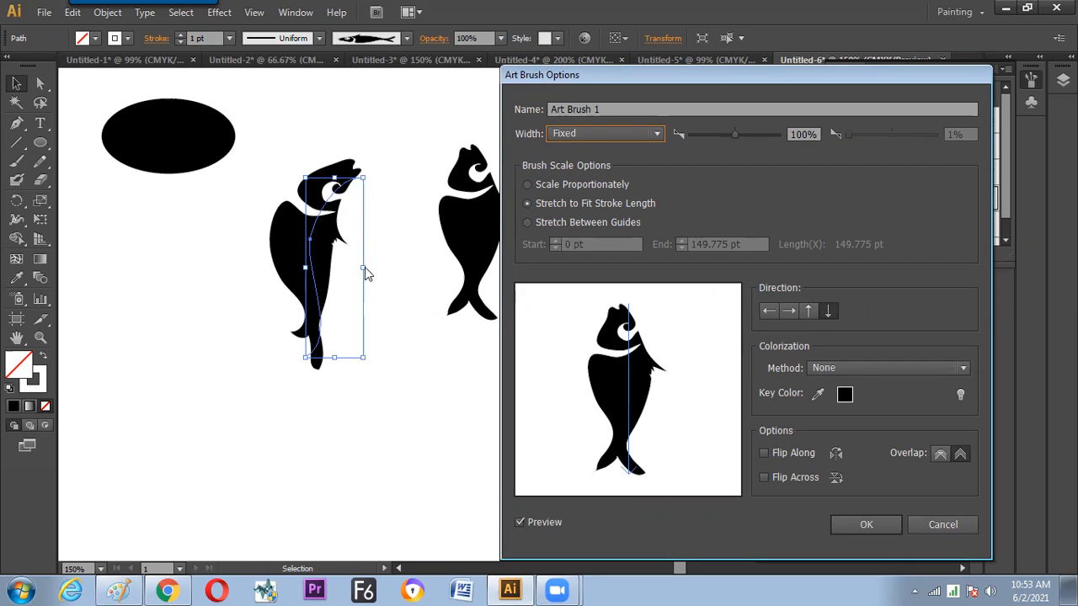
Step: Preview Flip Across and Flip Along on the leftmost fish, separately and together, and leave both options off
{"action": "left_click", "coordinate": [765, 477]}
{"action": "left_click", "coordinate": [765, 478]}
{"action": "left_click", "coordinate": [765, 477]}
{"action": "left_click", "coordinate": [765, 478]}
{"action": "left_click", "coordinate": [765, 478]}
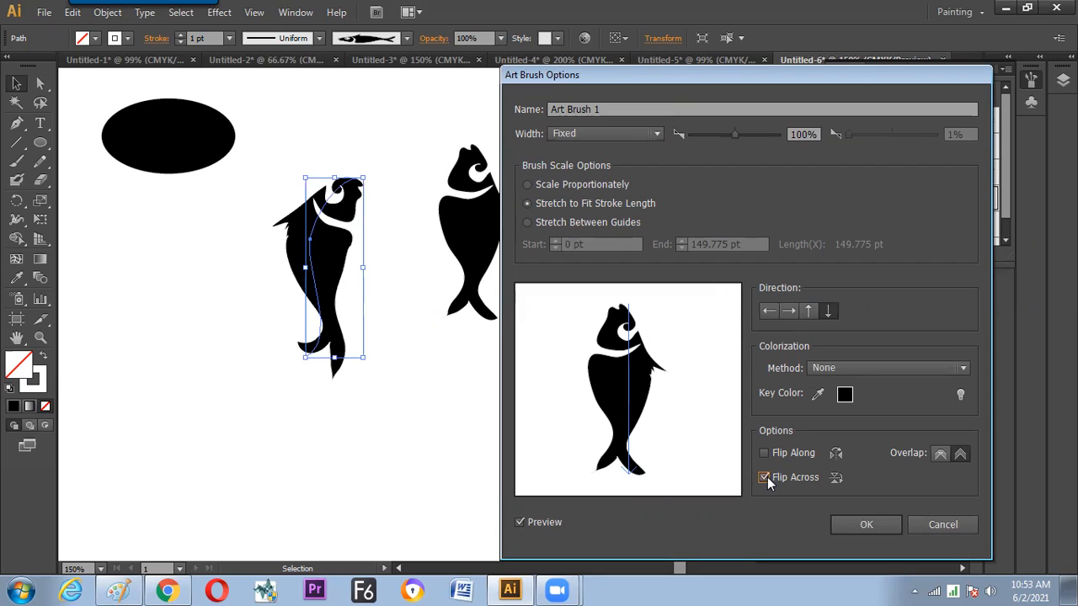
{"action": "left_click", "coordinate": [766, 477]}
{"action": "left_click", "coordinate": [770, 455]}
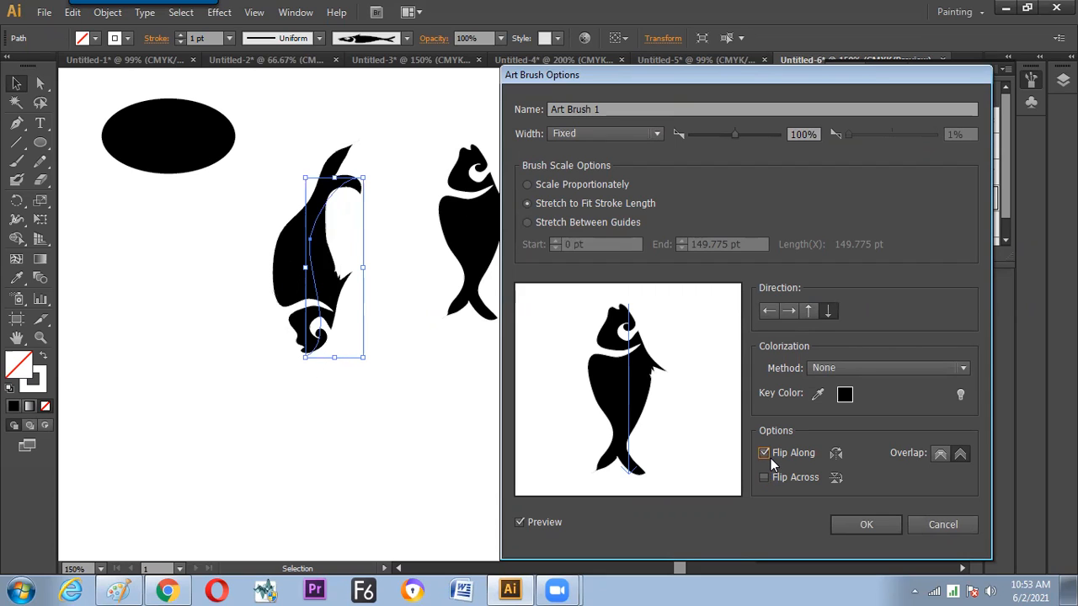
{"action": "left_click", "coordinate": [769, 456]}
{"action": "left_click", "coordinate": [771, 456]}
{"action": "left_click", "coordinate": [765, 477]}
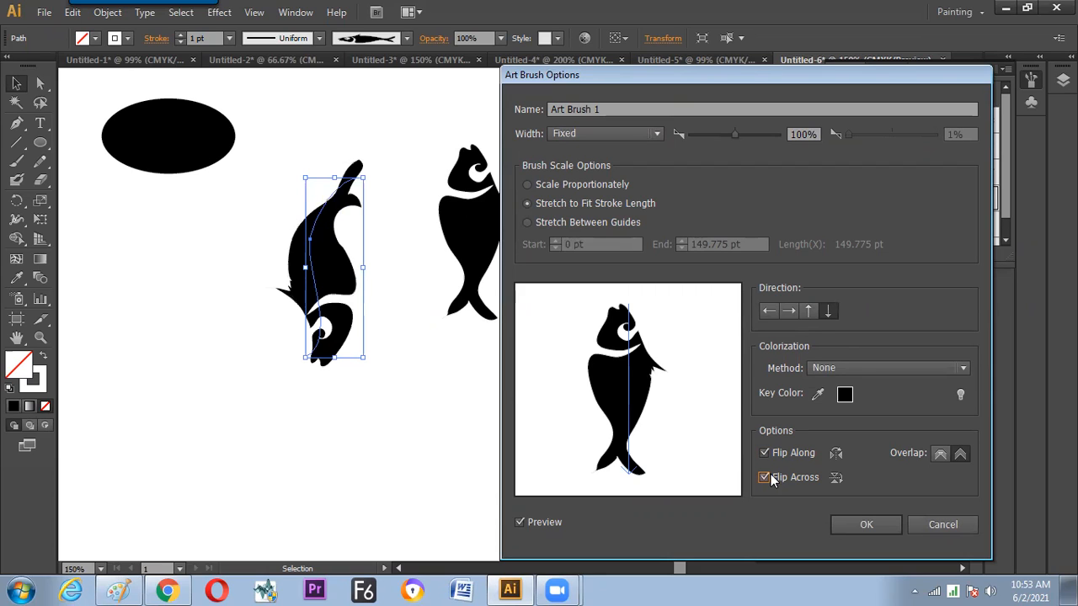
{"action": "left_click", "coordinate": [771, 458]}
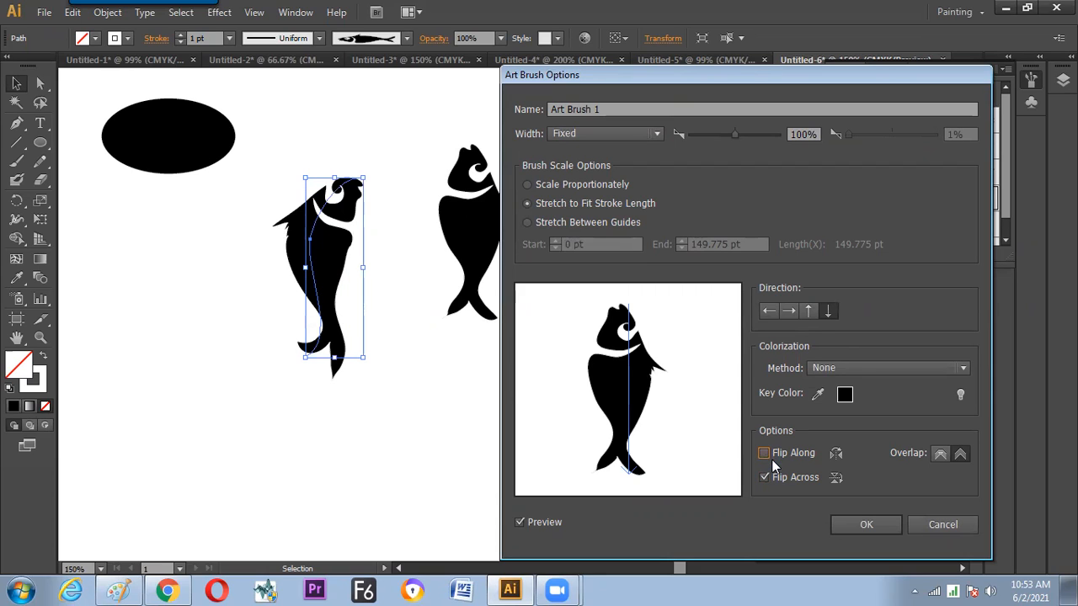
{"action": "left_click", "coordinate": [765, 477]}
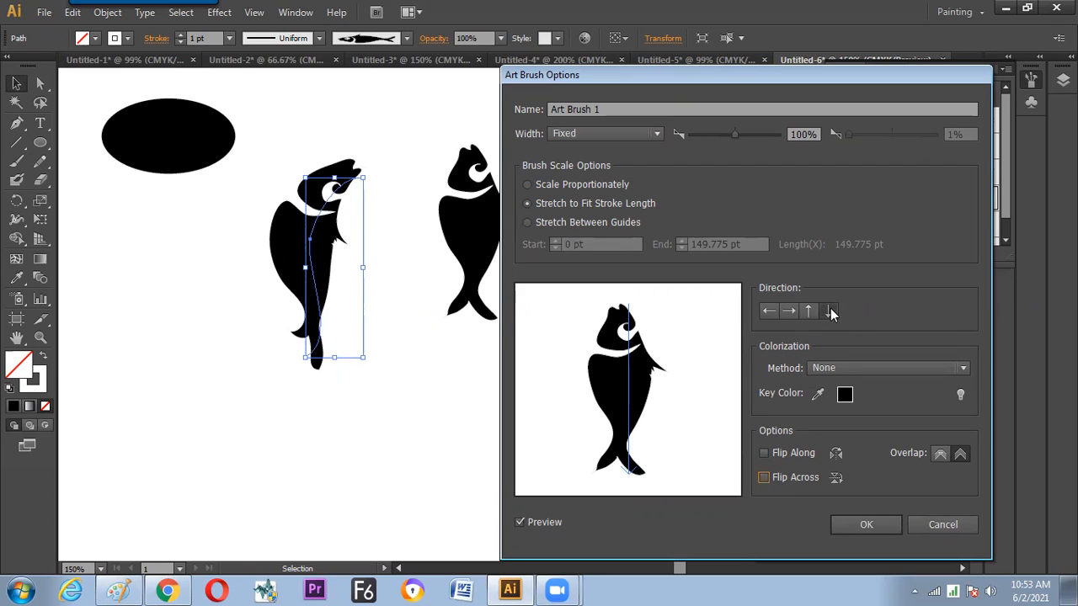
Step: Try the other stroke directions for Art Brush 1, return to the downward direction and accept the brush options
{"action": "left_click", "coordinate": [809, 314]}
{"action": "left_click", "coordinate": [791, 313]}
{"action": "left_click", "coordinate": [808, 312]}
{"action": "left_click", "coordinate": [825, 312]}
{"action": "left_click", "coordinate": [808, 313]}
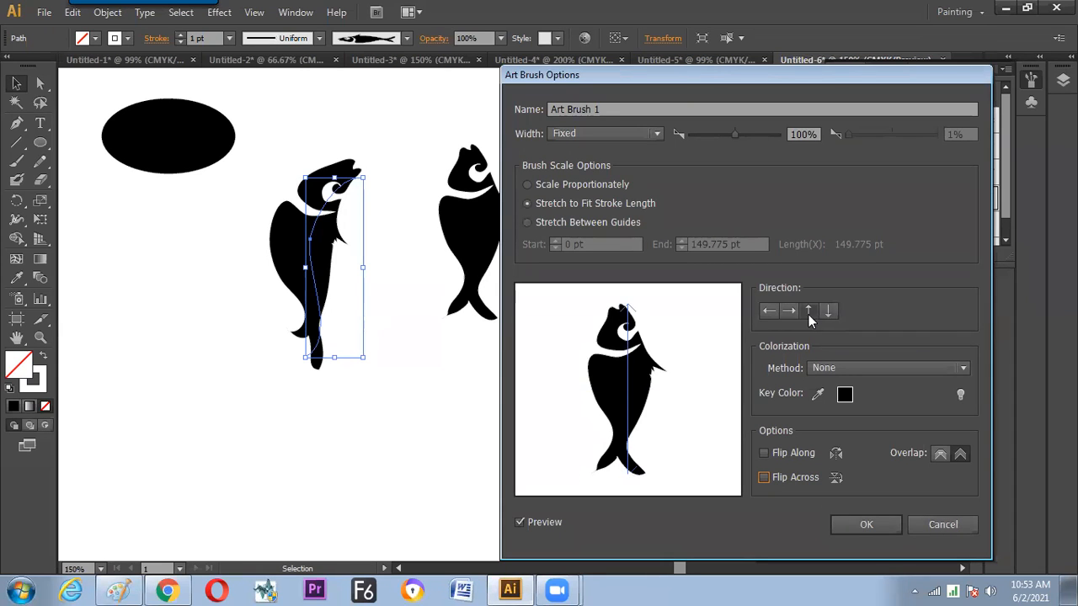
{"action": "left_click", "coordinate": [822, 312]}
{"action": "left_click", "coordinate": [797, 318]}
{"action": "left_click", "coordinate": [827, 312]}
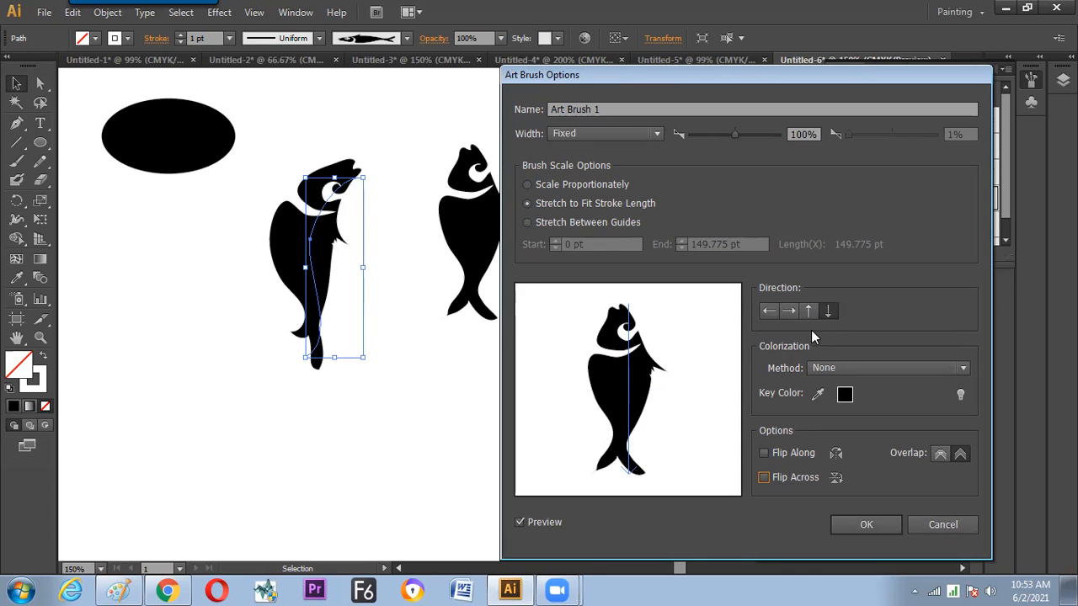
{"action": "left_click", "coordinate": [863, 524]}
{"action": "left_click", "coordinate": [715, 347]}
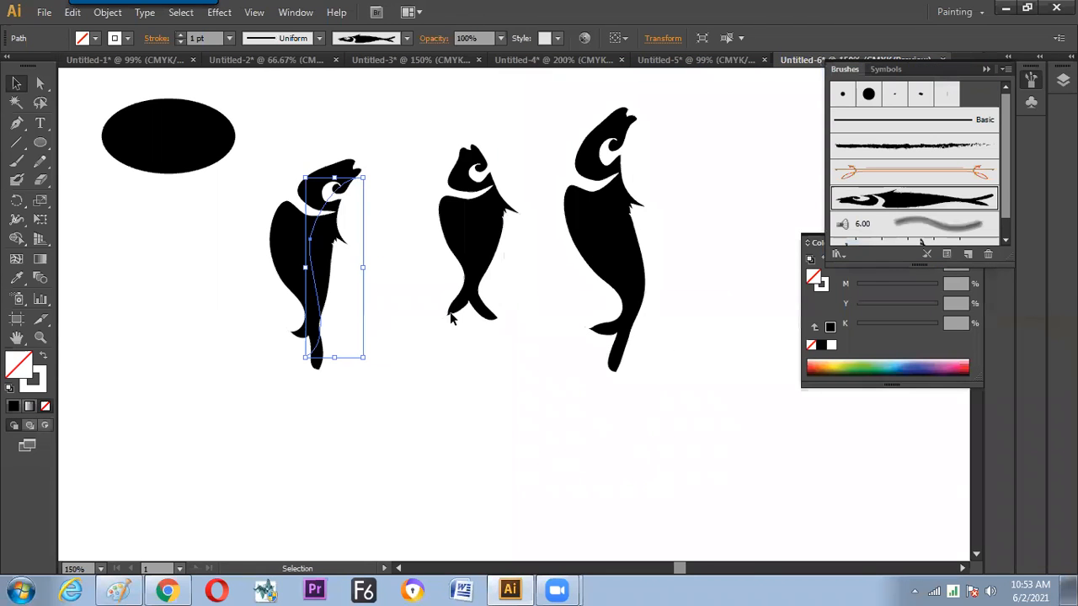
Step: Draw a vertical line segment below the fish, apply Art Brush 1 to it, and place a copy beside it
{"action": "left_click", "coordinate": [16, 143]}
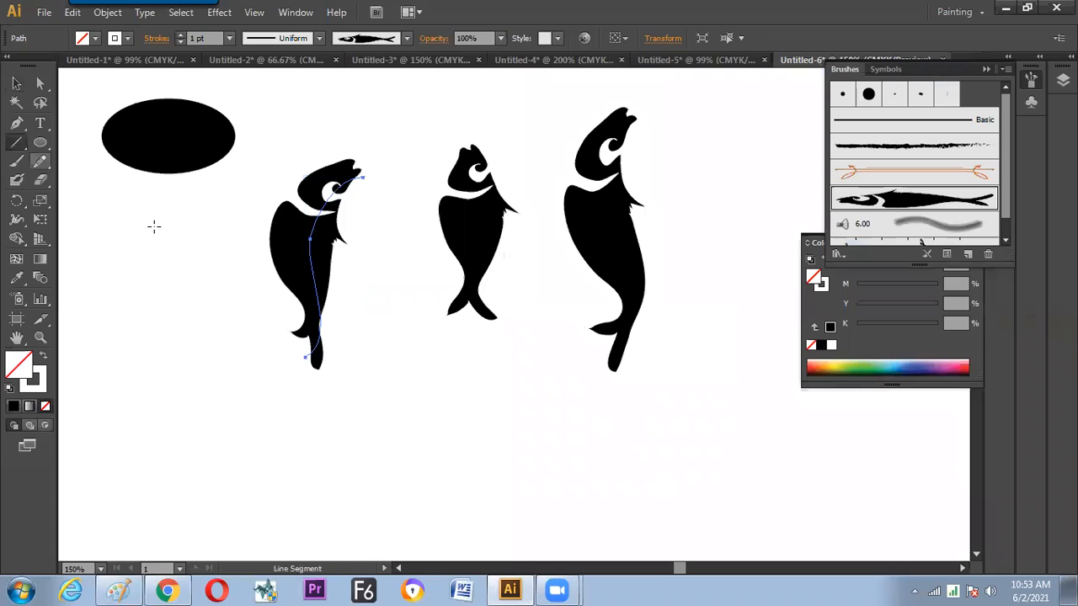
{"action": "left_click_drag", "start_coordinate": [405, 356], "coordinate": [404, 498]}
{"action": "key", "text": "v"}
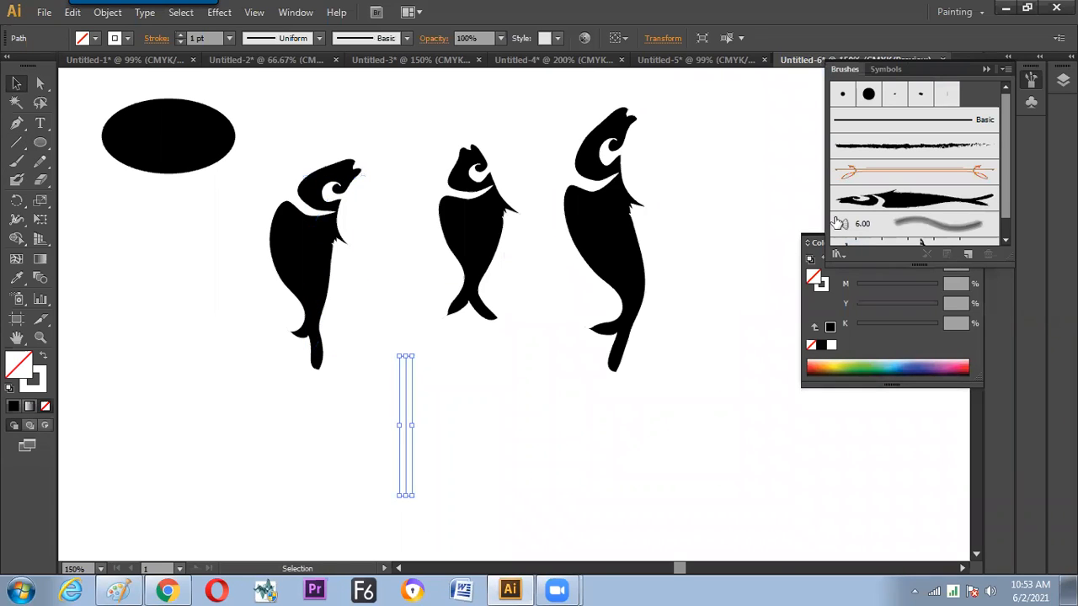
{"action": "left_click", "coordinate": [845, 206]}
{"action": "left_click", "coordinate": [489, 434]}
{"action": "left_click_drag", "start_coordinate": [410, 431], "coordinate": [508, 433]}
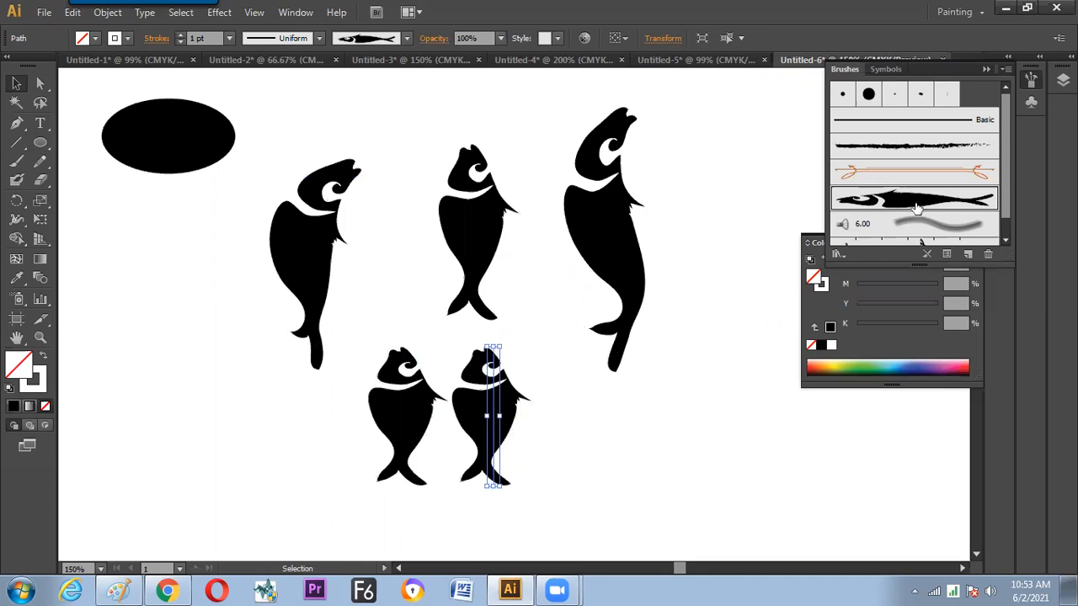
Step: Duplicate Art Brush 1 and apply the copy, with its direction set upward, to the second small fish
{"action": "left_click_drag", "start_coordinate": [965, 254], "coordinate": [966, 254]}
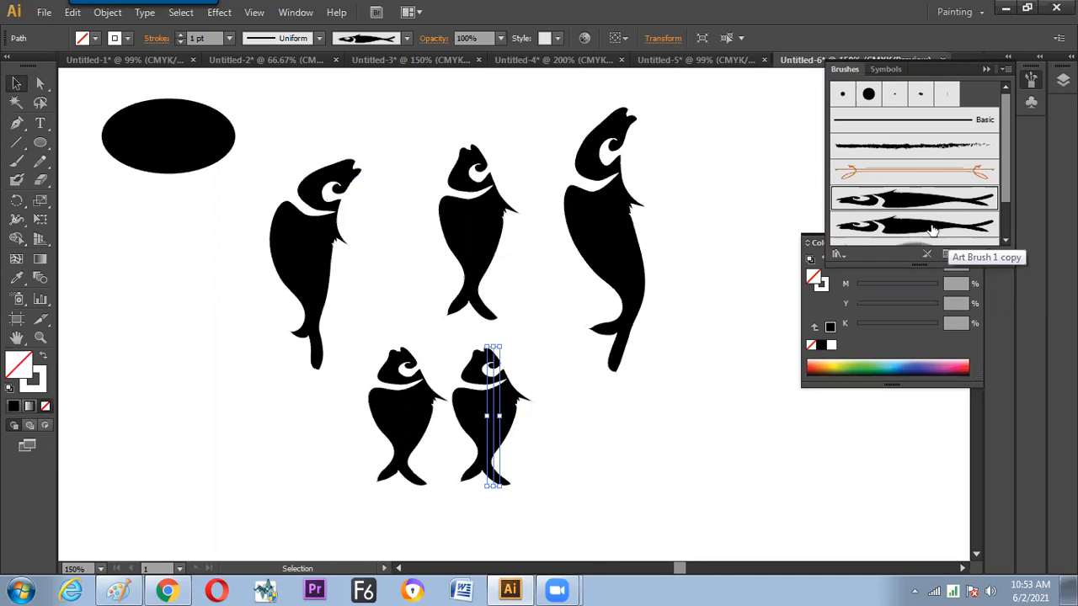
{"action": "double_click", "coordinate": [941, 226]}
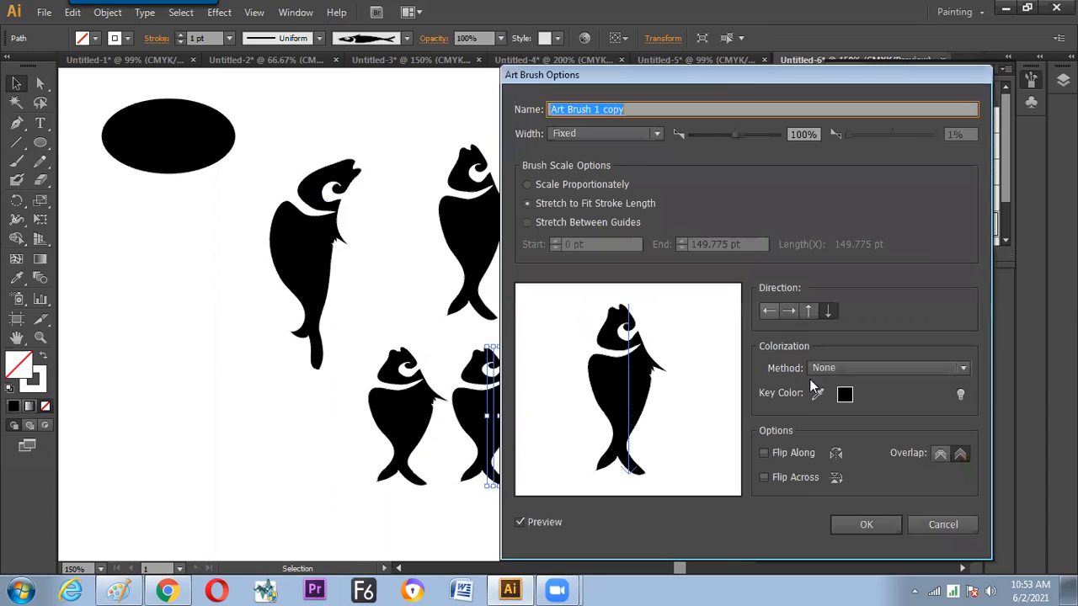
{"action": "left_click", "coordinate": [866, 524]}
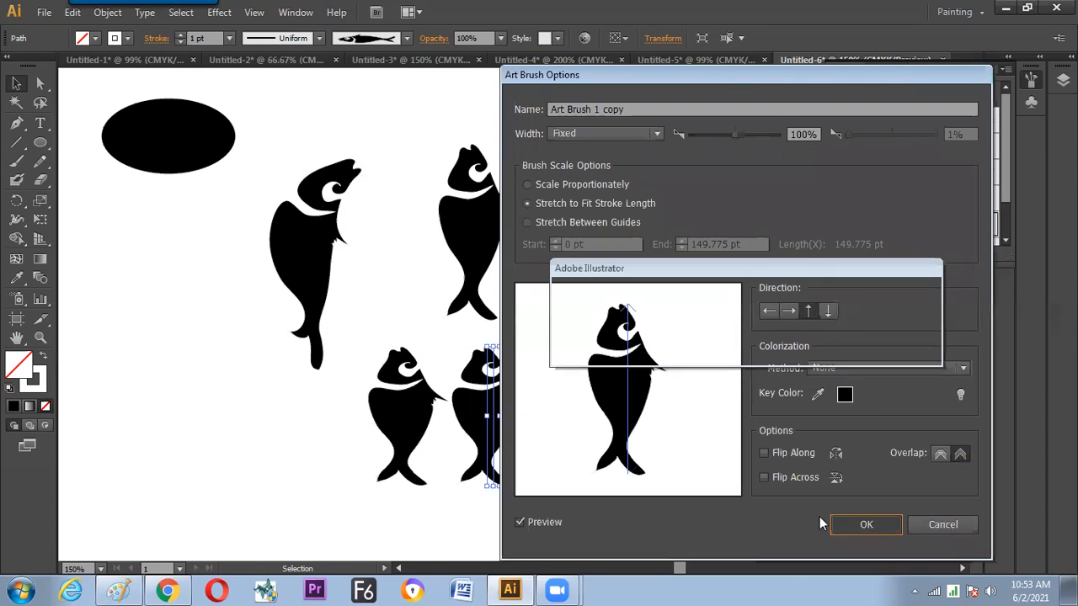
{"action": "left_click", "coordinate": [726, 345]}
{"action": "left_click", "coordinate": [635, 440]}
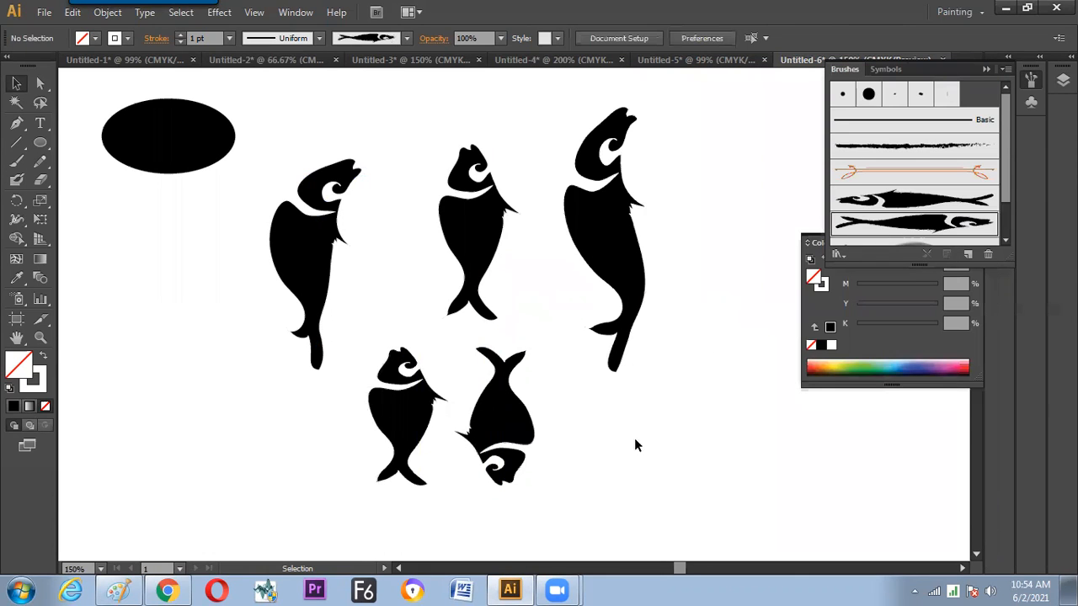
Step: Move the upside-down fish closer to its upright neighbour and review the Art Brush 1 copy options without changing them
{"action": "mouse_move", "coordinate": [509, 424]}
{"action": "left_mouse_down"}
{"action": "mouse_move", "coordinate": [494, 424]}
{"action": "mouse_move", "coordinate": [510, 431]}
{"action": "left_mouse_up"}
{"action": "left_click", "coordinate": [565, 436]}
{"action": "left_click", "coordinate": [509, 429]}
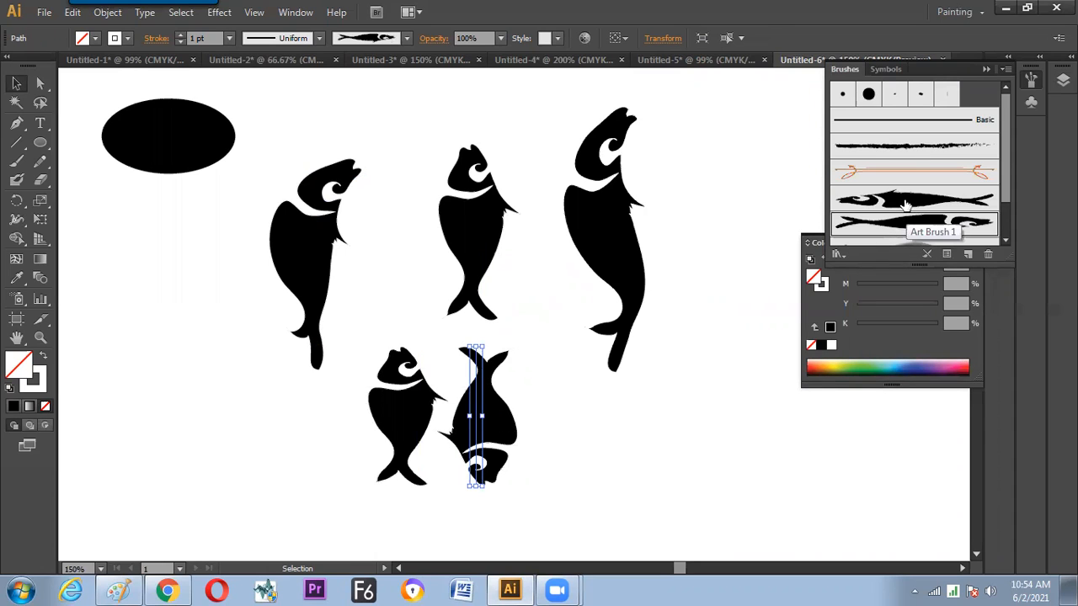
{"action": "left_click", "coordinate": [736, 265]}
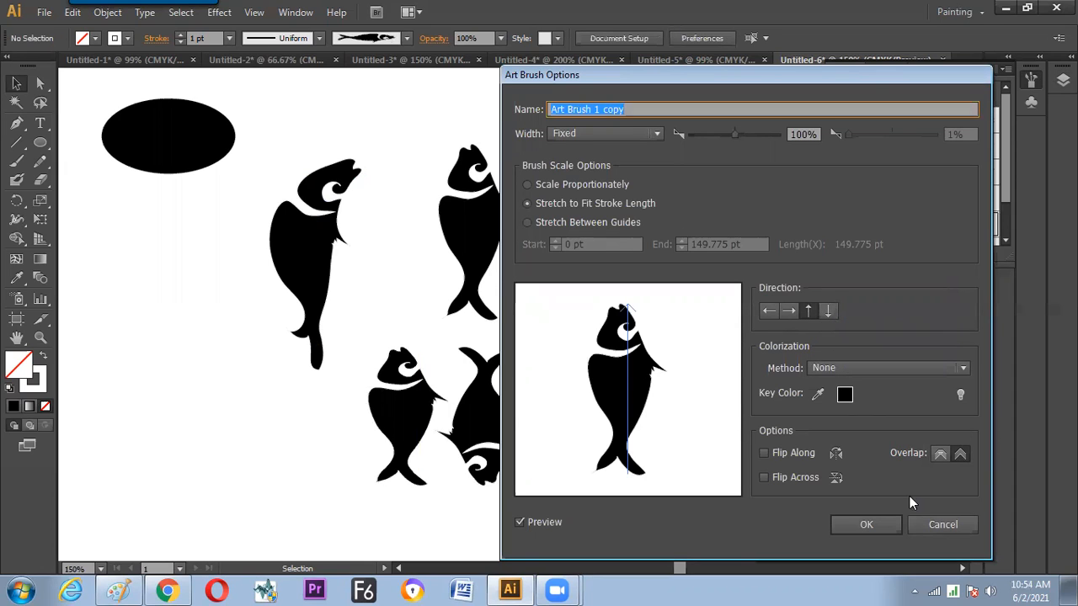
{"action": "left_click", "coordinate": [921, 526]}
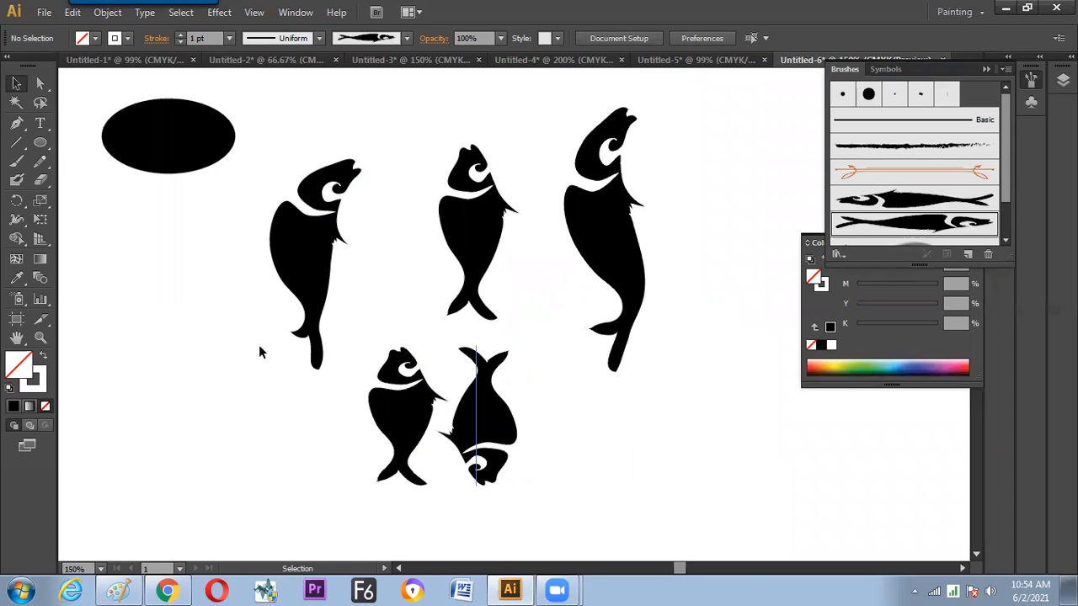
Step: Draw a circle below the black ellipse, give it the default fill and stroke, and apply Art Brush 1 to it
{"action": "left_click", "coordinate": [39, 142]}
{"action": "mouse_move", "coordinate": [199, 372]}
{"action": "left_mouse_down"}
{"action": "mouse_move", "coordinate": [296, 436]}
{"action": "mouse_move", "coordinate": [287, 421]}
{"action": "left_mouse_up"}
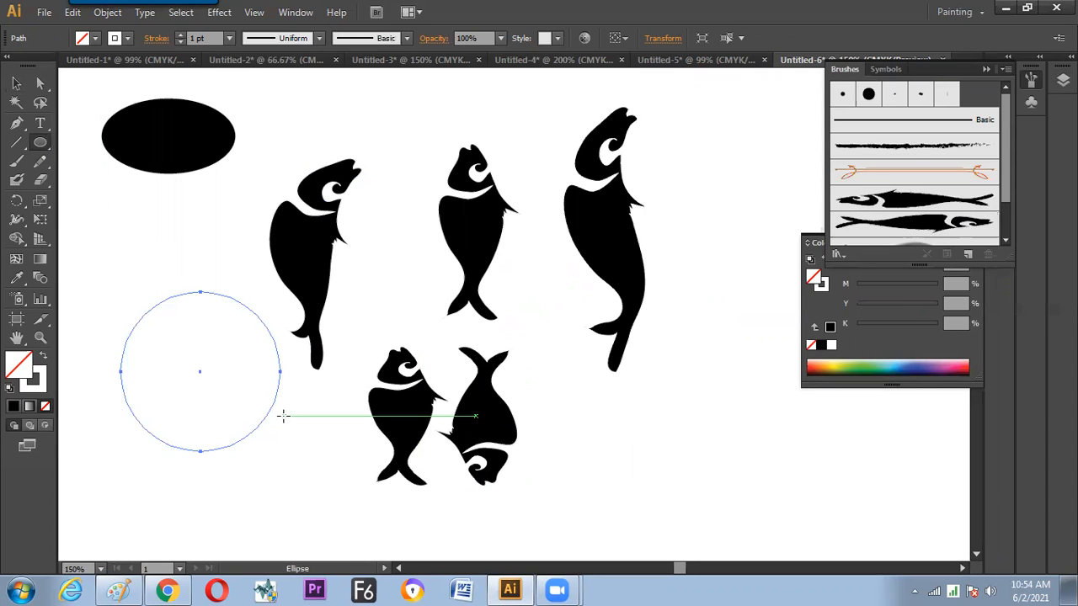
{"action": "key", "text": "d"}
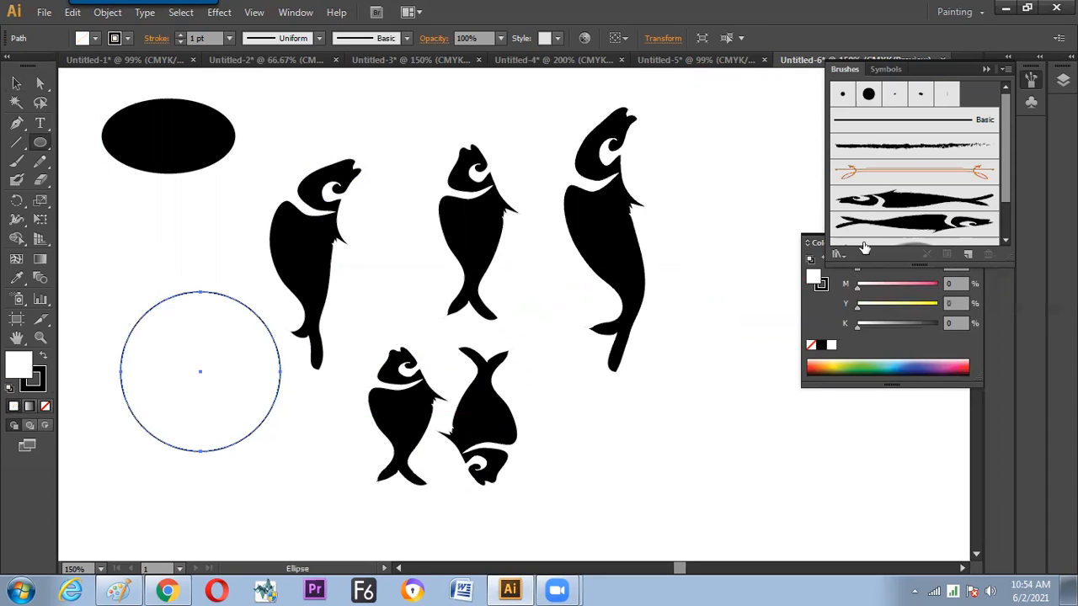
{"action": "left_click", "coordinate": [911, 201]}
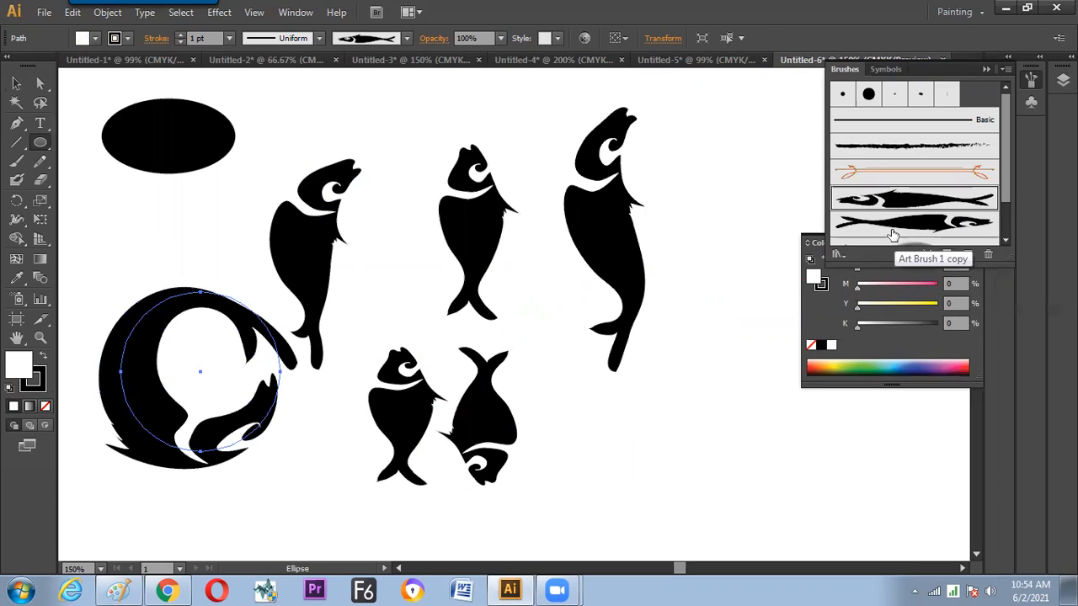
Step: Preview the three brush scale options for Art Brush 1 on the circular fish and keep Stretch to Fit Stroke Length
{"action": "double_click", "coordinate": [905, 210]}
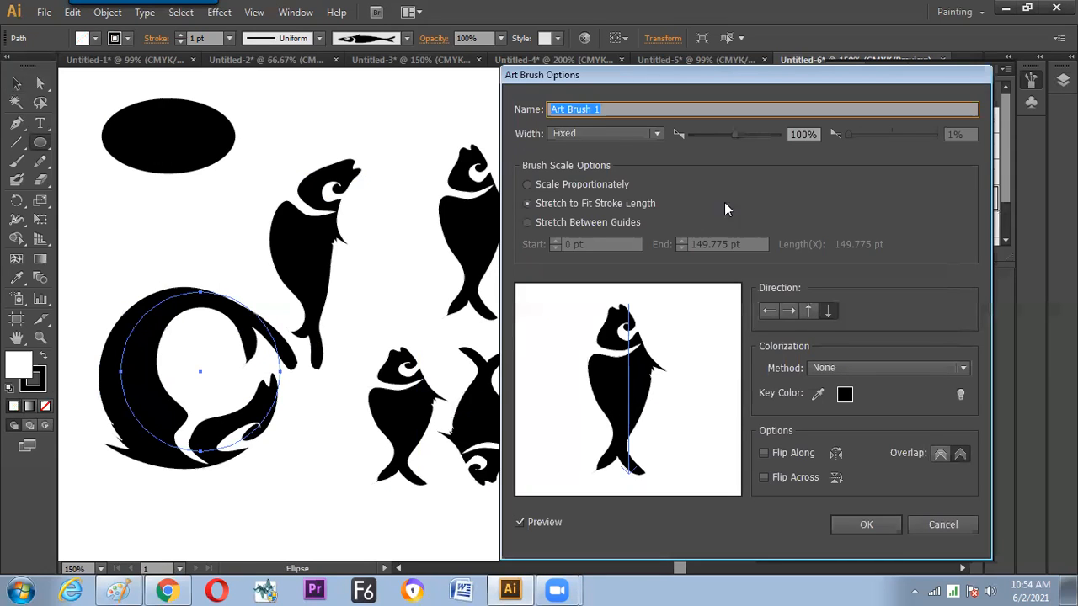
{"action": "left_click", "coordinate": [529, 184]}
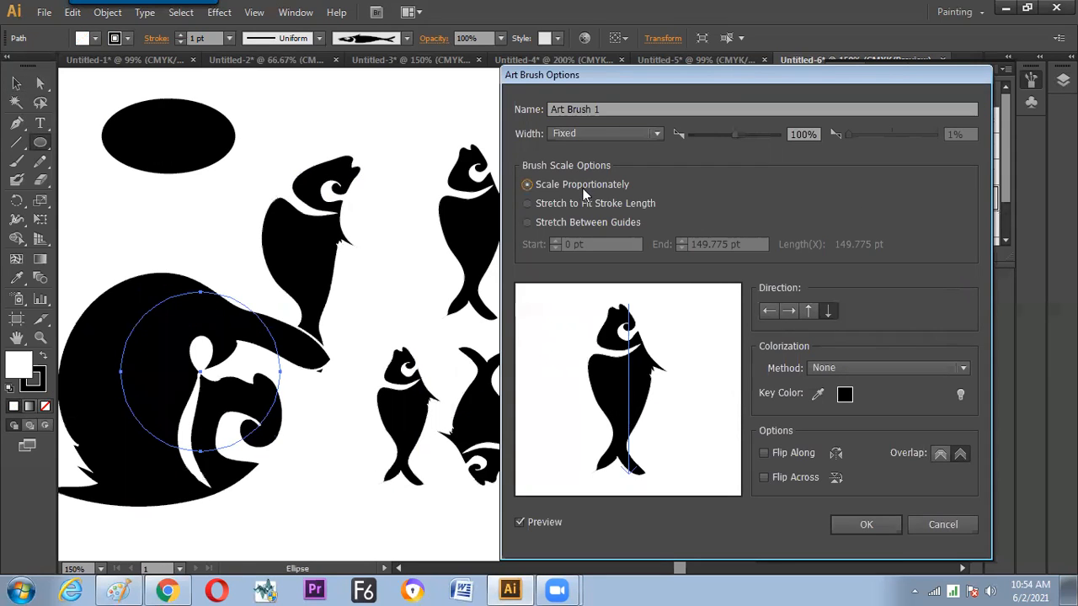
{"action": "left_click", "coordinate": [582, 203]}
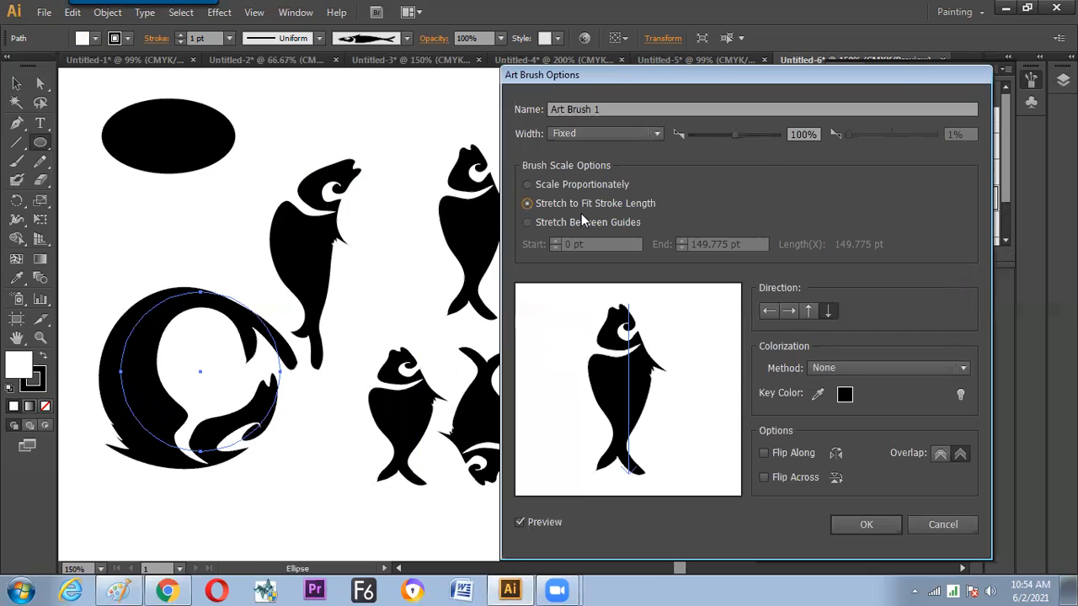
{"action": "left_click", "coordinate": [581, 224]}
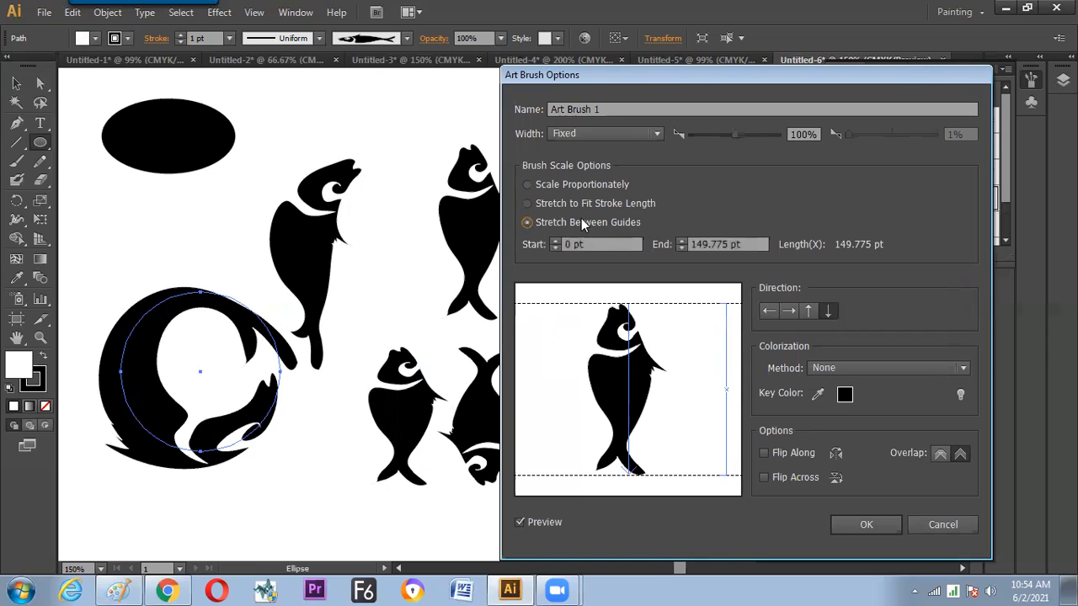
{"action": "left_click", "coordinate": [584, 208]}
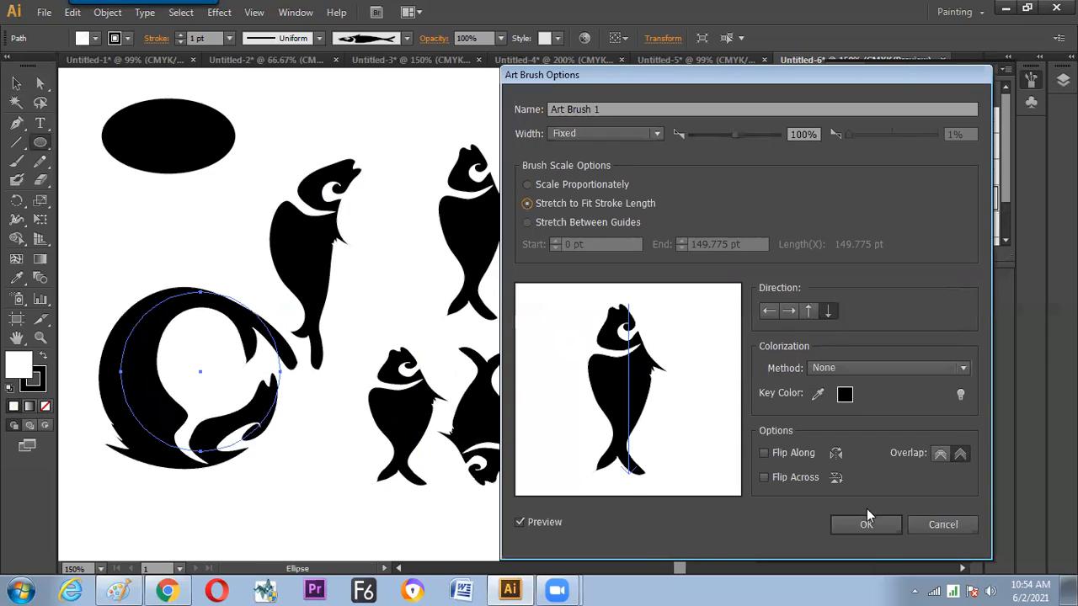
{"action": "left_click", "coordinate": [892, 523]}
Step: Erase the upper-right section of the circle's path with the Path Eraser so the fish follows an open arc
{"action": "mouse_move", "coordinate": [45, 147]}
{"action": "left_mouse_down"}
{"action": "mouse_move", "coordinate": [69, 183]}
{"action": "mouse_move", "coordinate": [41, 162]}
{"action": "mouse_move", "coordinate": [89, 200]}
{"action": "mouse_move", "coordinate": [135, 198]}
{"action": "left_mouse_up"}
{"action": "mouse_move", "coordinate": [278, 318]}
{"action": "left_mouse_down"}
{"action": "mouse_move", "coordinate": [278, 402]}
{"action": "mouse_move", "coordinate": [261, 317]}
{"action": "mouse_move", "coordinate": [238, 293]}
{"action": "mouse_move", "coordinate": [252, 305]}
{"action": "mouse_move", "coordinate": [200, 296]}
{"action": "left_mouse_up"}
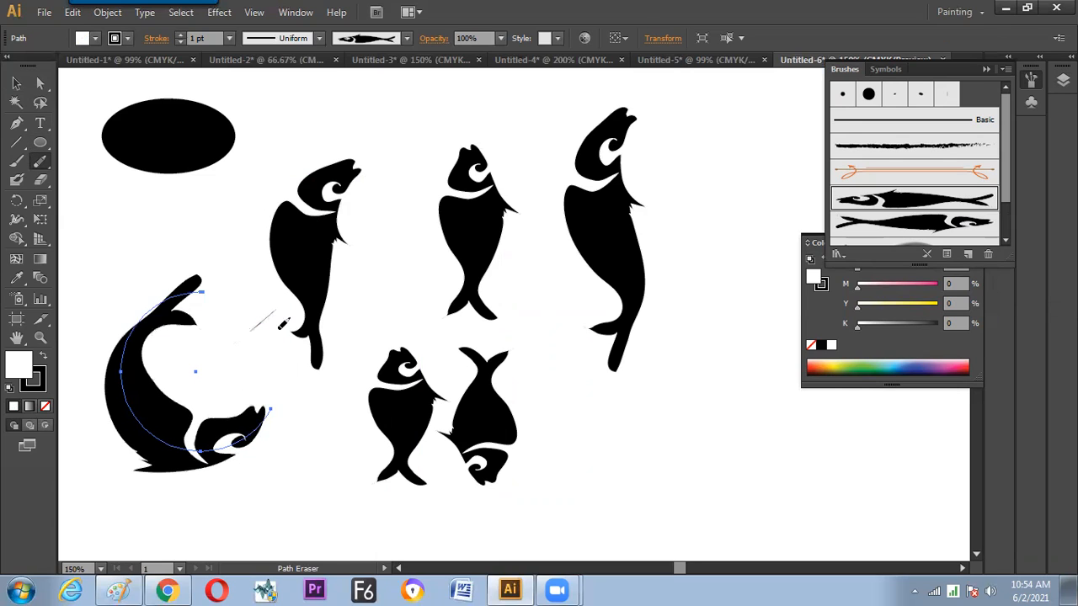
Step: Delete the short stray line between the curved fish and the fish beside it
{"action": "left_click", "coordinate": [16, 84]}
{"action": "left_click", "coordinate": [318, 400]}
{"action": "left_click_drag", "start_coordinate": [250, 310], "coordinate": [268, 342]}
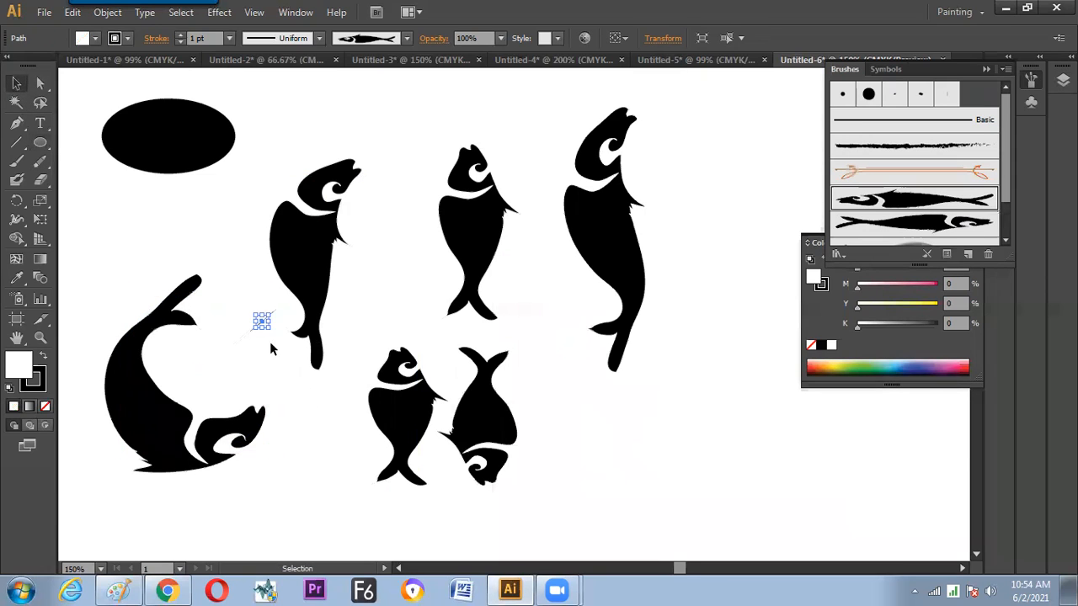
{"action": "key", "text": "Delete"}
Step: Draw a circle about as wide as the curved fish over its centre and fill it with green
{"action": "left_click", "coordinate": [45, 149]}
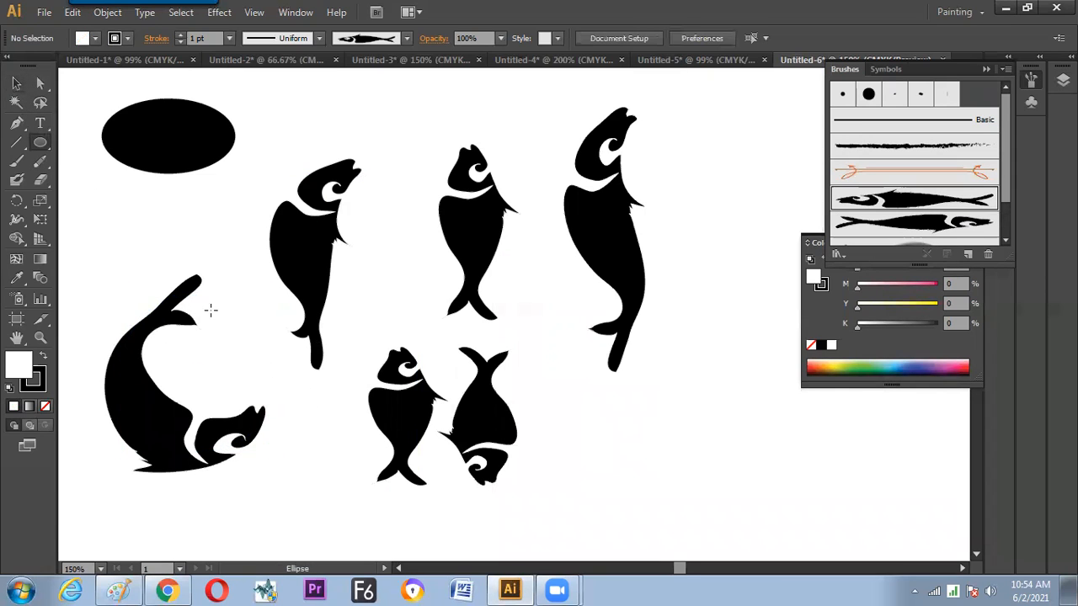
{"action": "left_click_drag", "start_coordinate": [209, 373], "coordinate": [290, 419]}
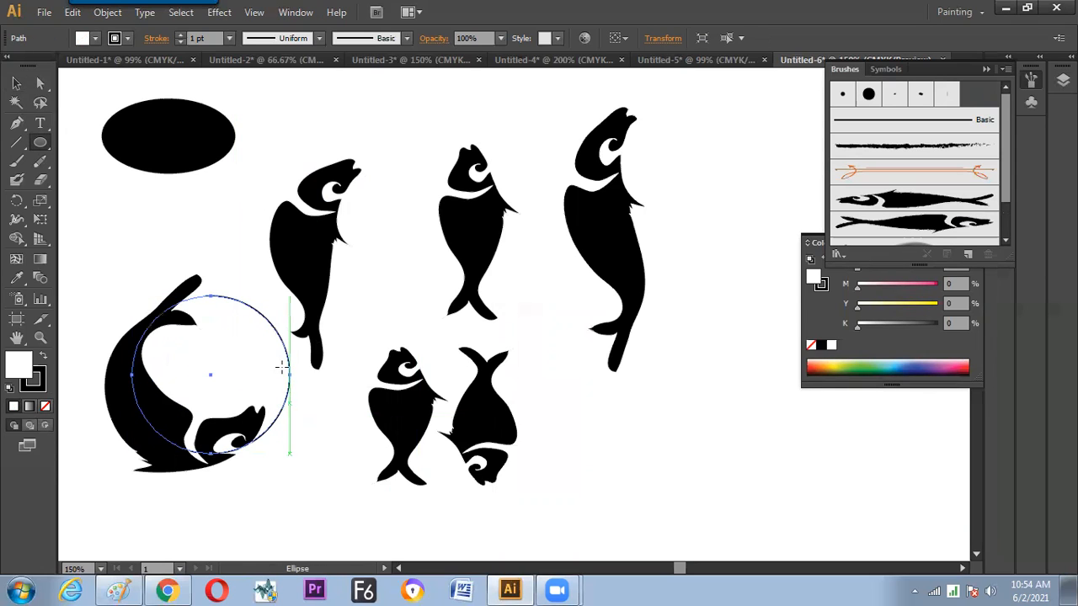
{"action": "left_click", "coordinate": [16, 83]}
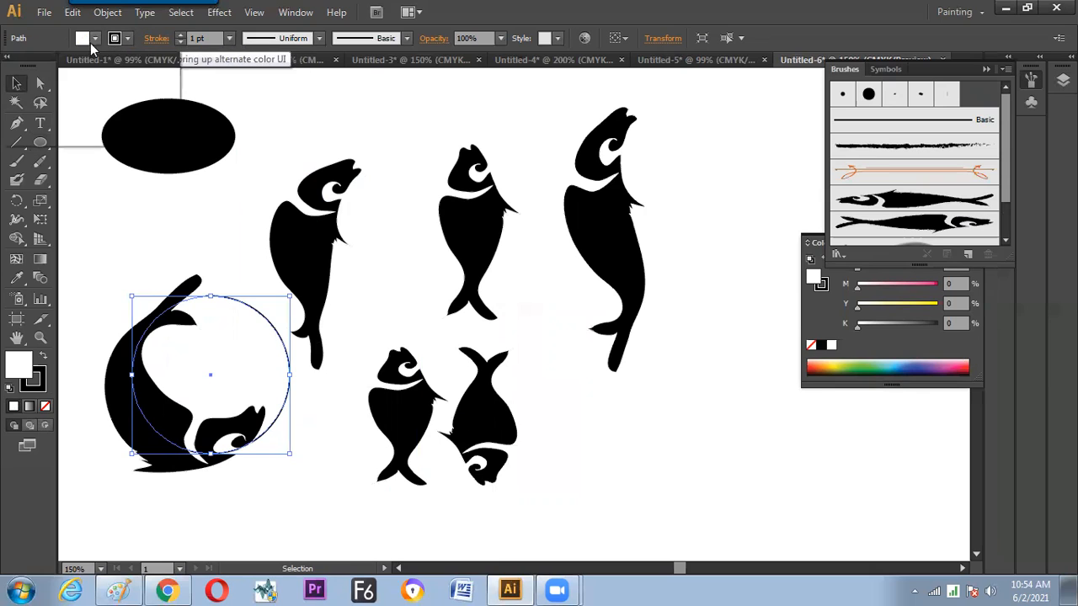
{"action": "left_click", "coordinate": [90, 43]}
{"action": "left_click", "coordinate": [77, 66]}
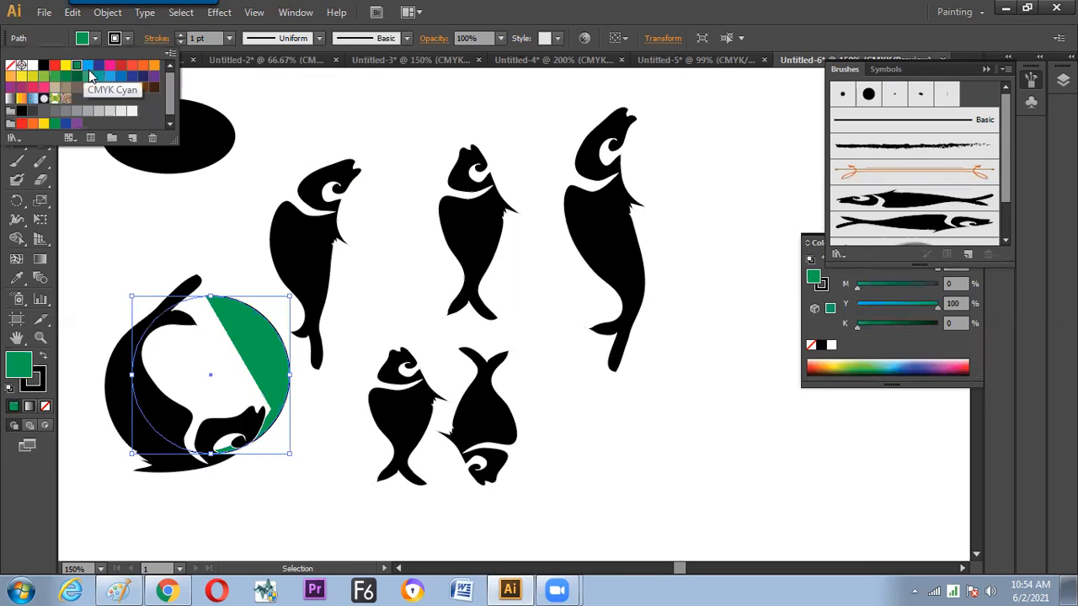
Step: Remove the white fill from the curved fish's path so the circle shows inside the curve
{"action": "left_click", "coordinate": [139, 281]}
{"action": "left_click", "coordinate": [128, 402]}
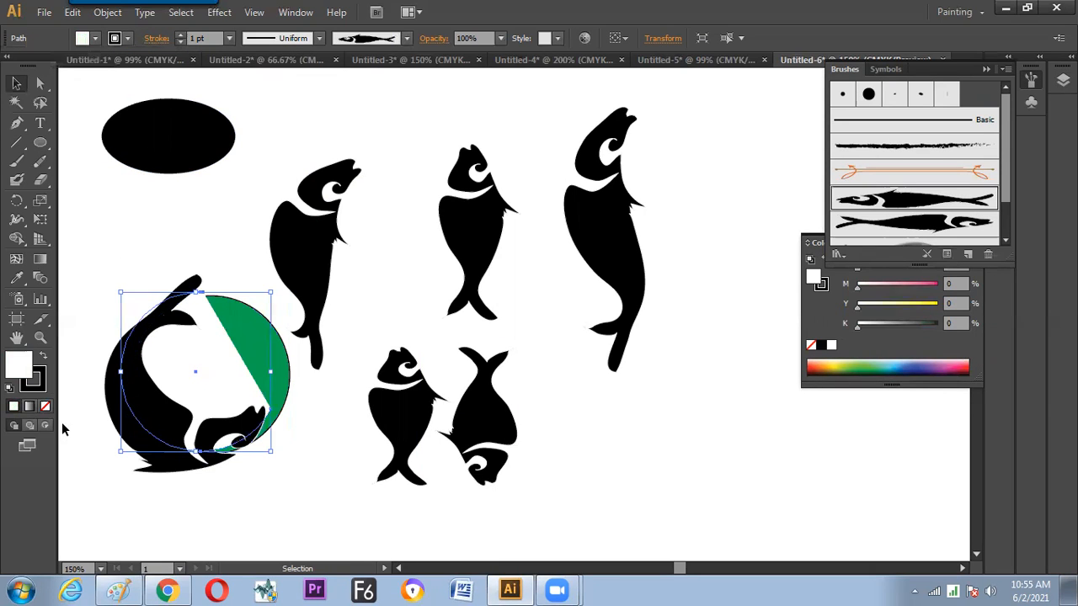
{"action": "key", "text": "slash"}
{"action": "left_click", "coordinate": [311, 496]}
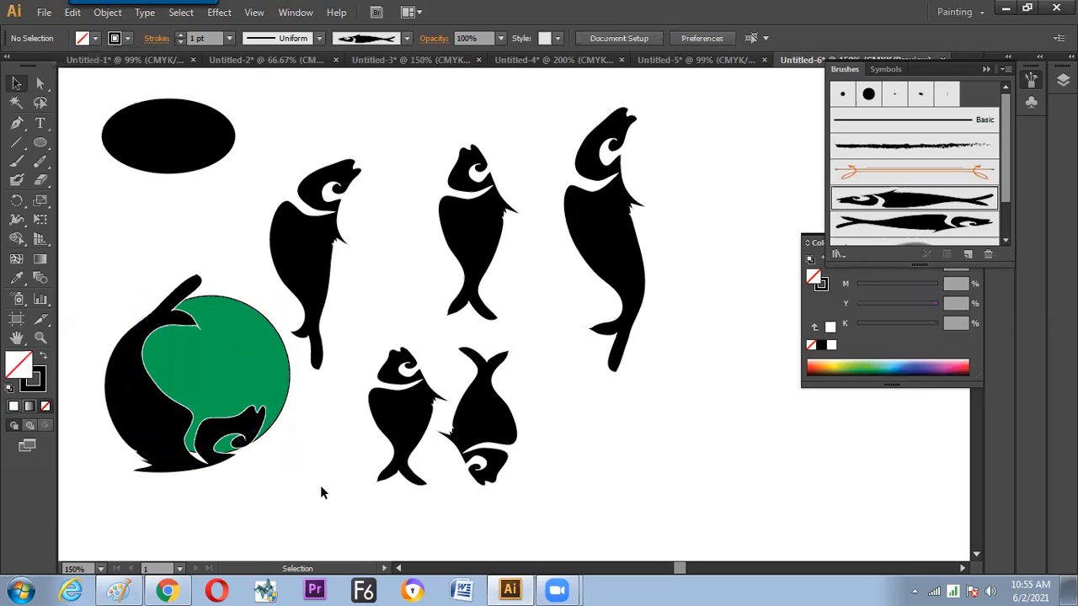
Step: Move the green circle slightly down and left so its edge lines up with the fish's head
{"action": "left_click_drag", "start_coordinate": [263, 389], "coordinate": [307, 428]}
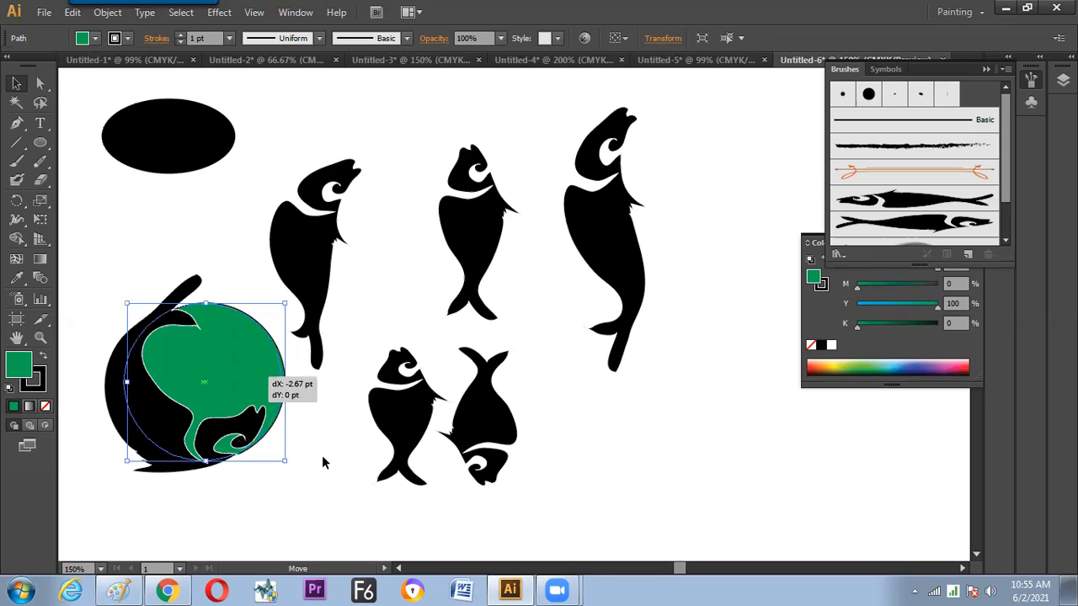
{"action": "left_click", "coordinate": [323, 456]}
{"action": "left_click", "coordinate": [269, 383]}
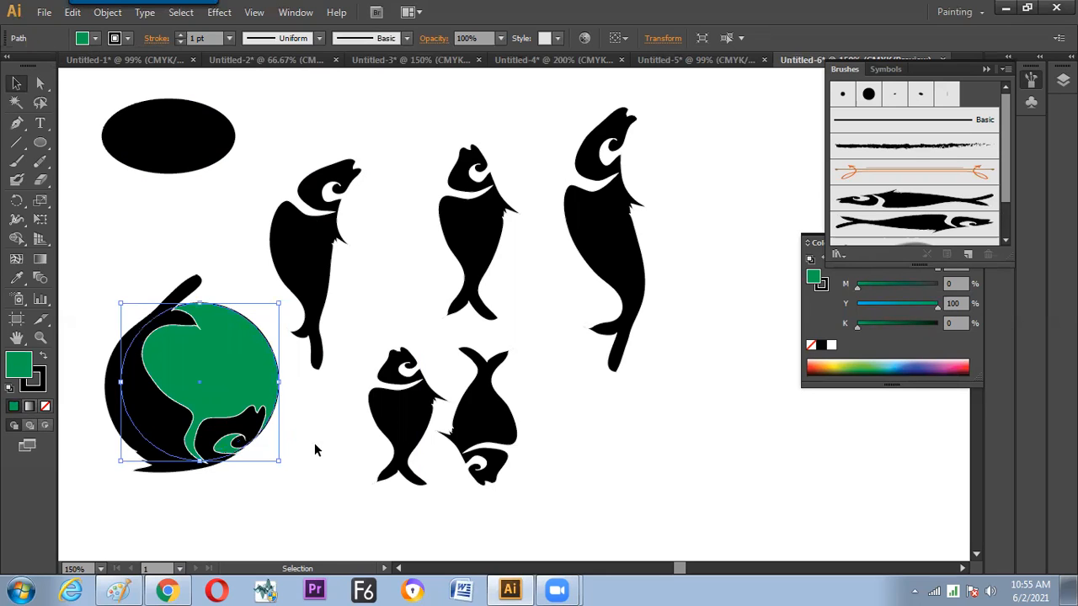
{"action": "left_click", "coordinate": [314, 443]}
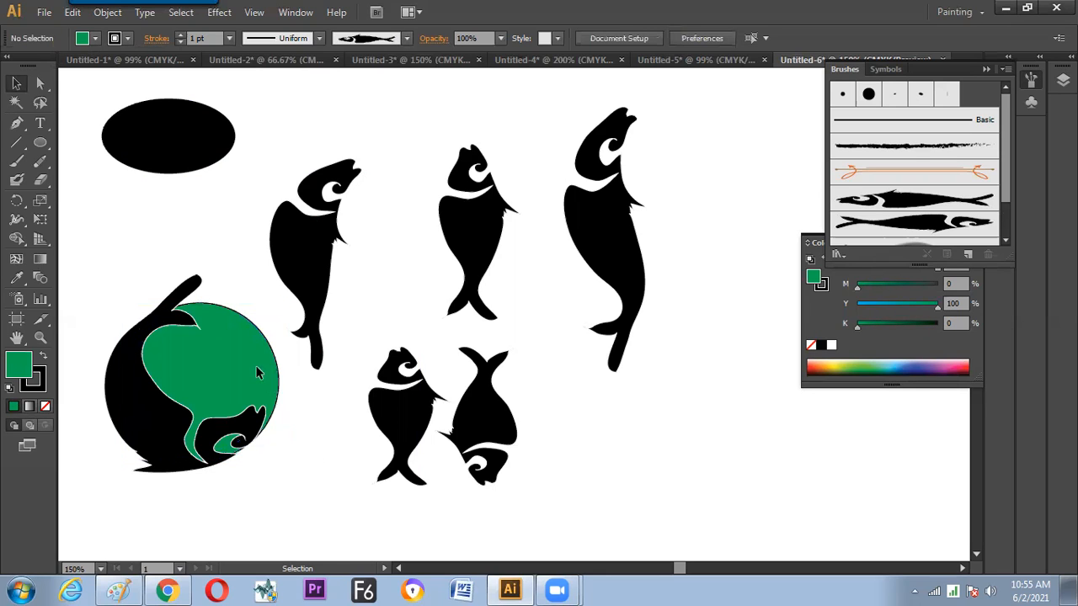
{"action": "left_click_drag", "start_coordinate": [258, 373], "coordinate": [256, 374]}
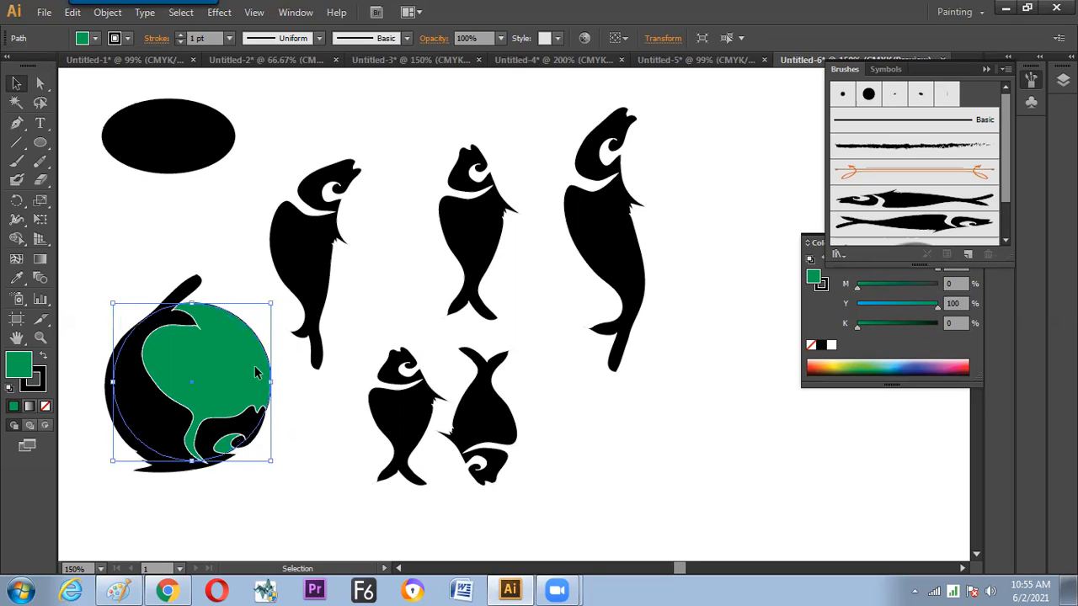
{"action": "left_click", "coordinate": [336, 429]}
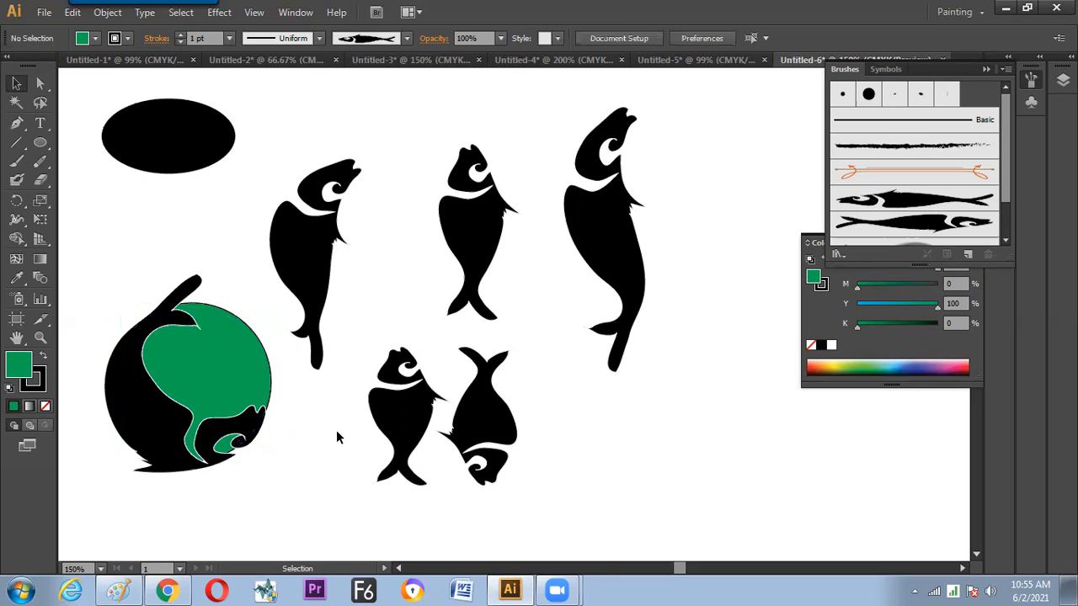
Step: Set Art Brush 1's colorization method to Hue Shift and apply the change to the existing strokes
{"action": "left_click", "coordinate": [252, 420]}
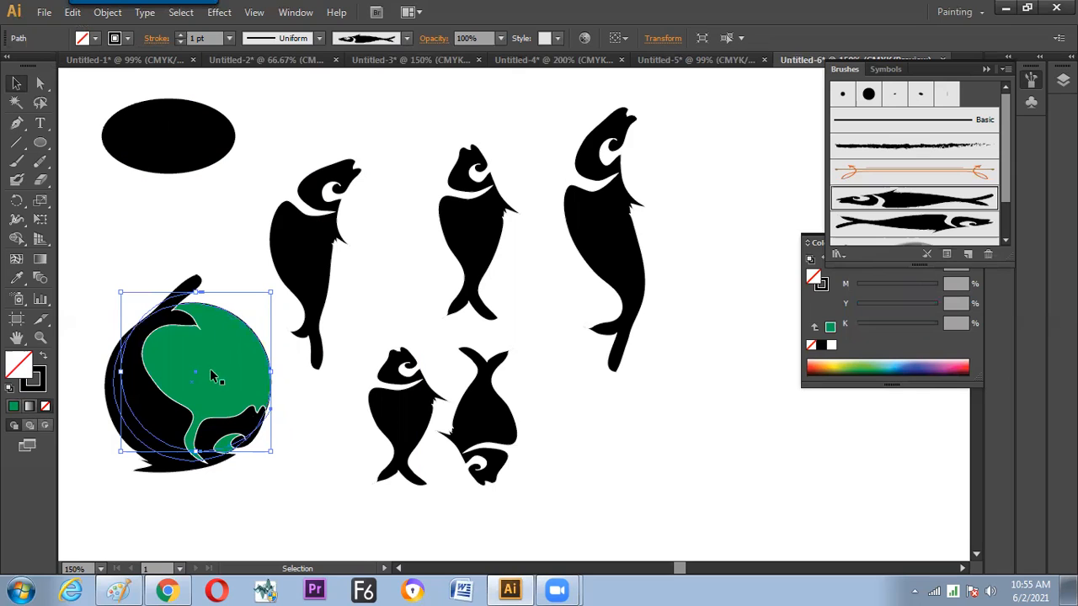
{"action": "double_click", "coordinate": [874, 207]}
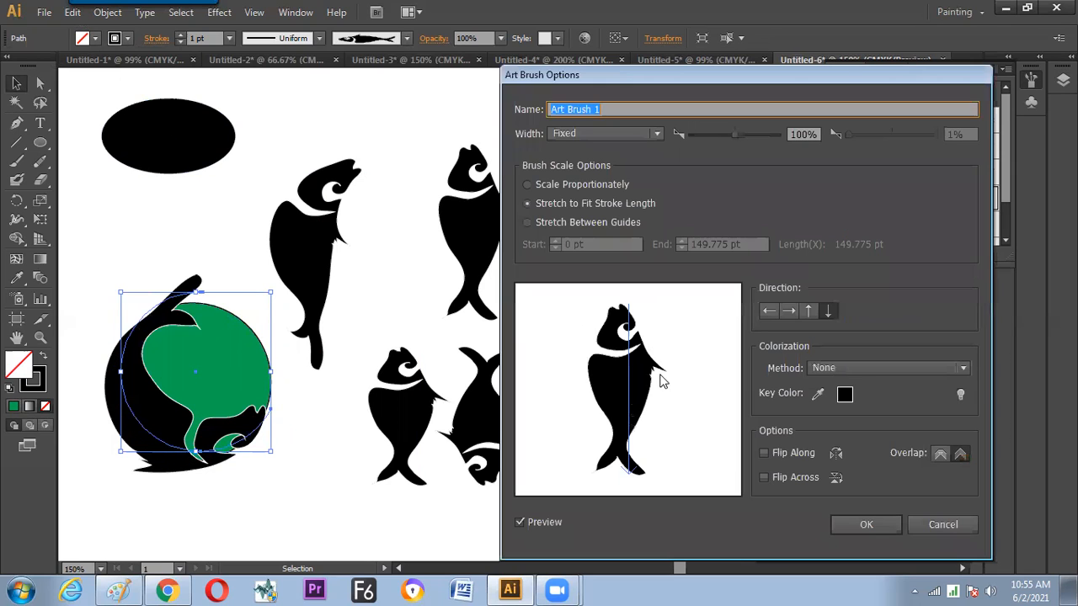
{"action": "left_click", "coordinate": [861, 369]}
{"action": "left_click", "coordinate": [852, 435]}
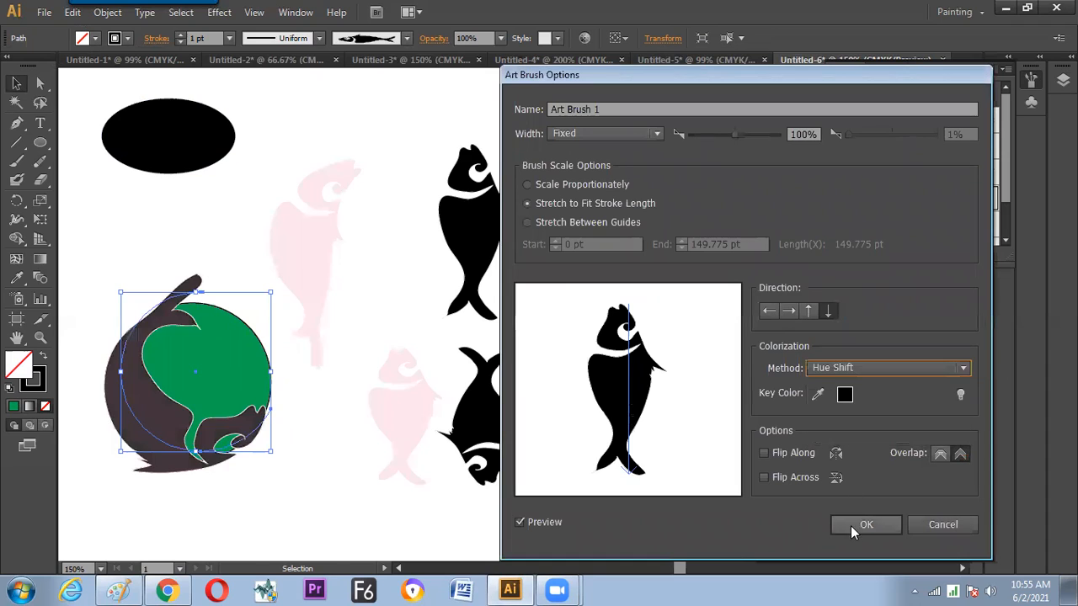
{"action": "left_click", "coordinate": [850, 525]}
{"action": "left_click", "coordinate": [744, 340]}
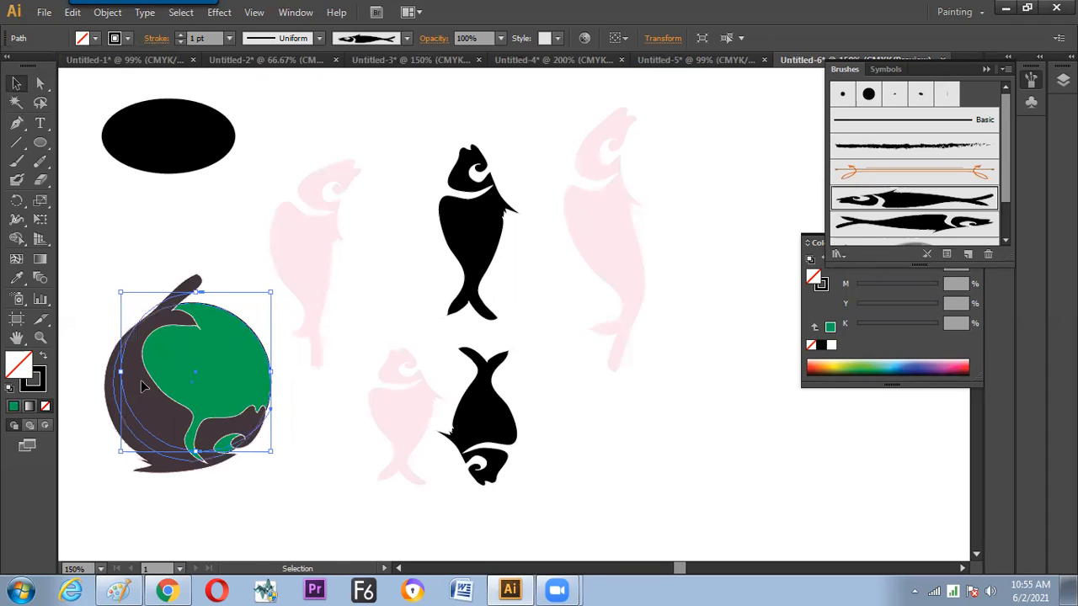
Step: Recolour the curved fish's stroke with the light orange swatch
{"action": "left_click", "coordinate": [128, 38]}
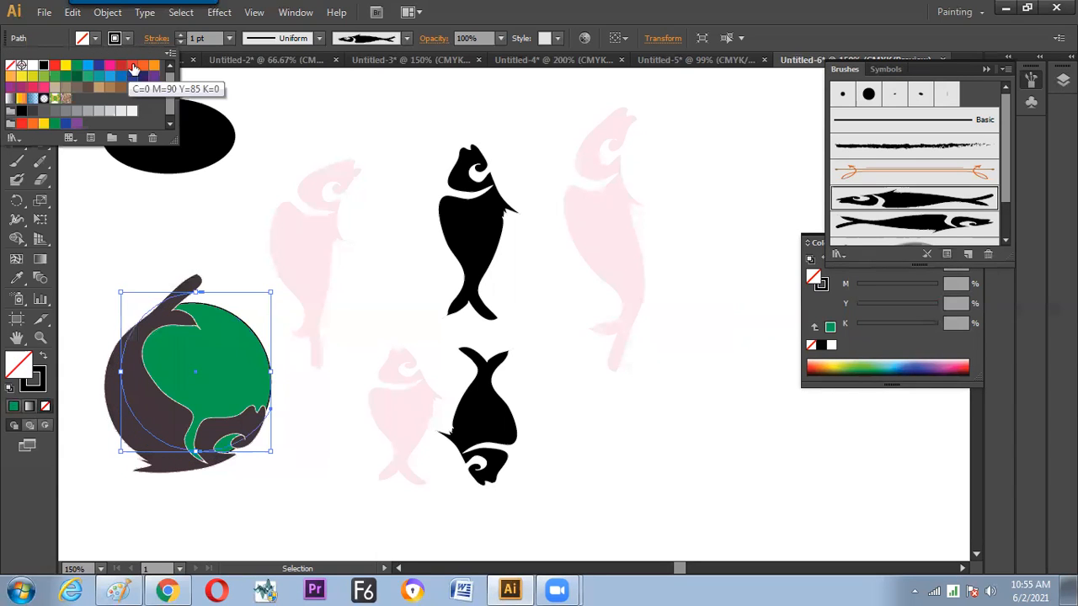
{"action": "left_click", "coordinate": [131, 64]}
{"action": "left_click", "coordinate": [154, 65]}
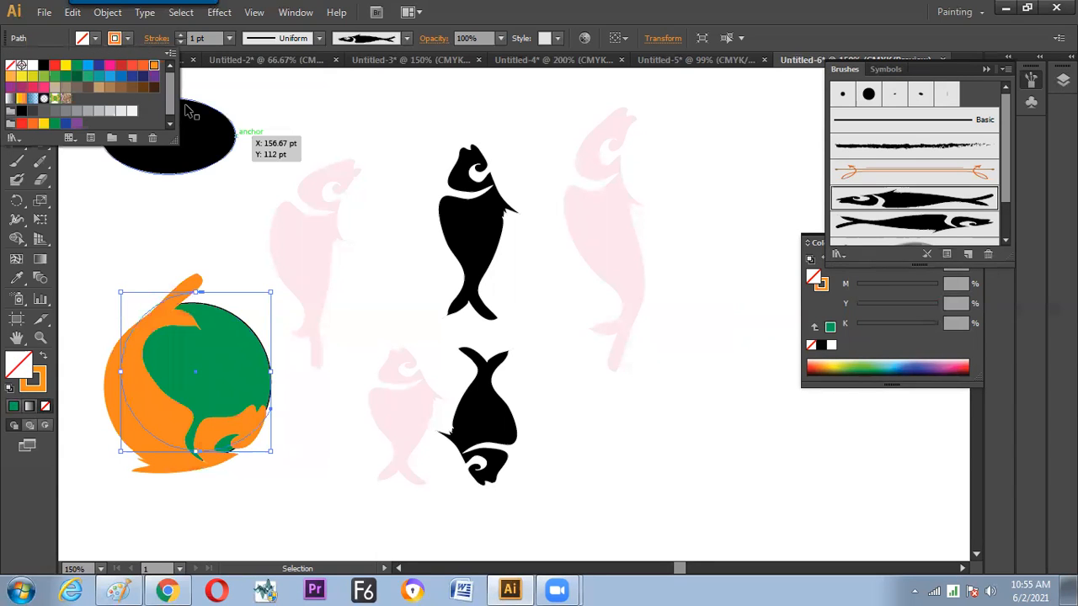
{"action": "left_click", "coordinate": [351, 347]}
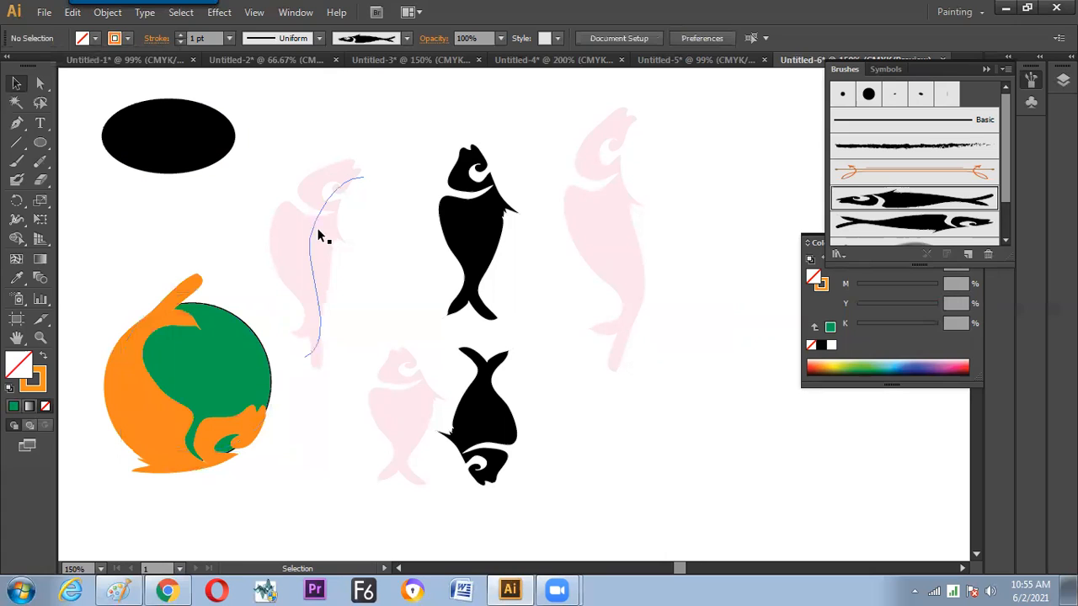
Step: Delete the three pale pink fish strokes, leaving the two black fish and the curved one
{"action": "left_click", "coordinate": [331, 257]}
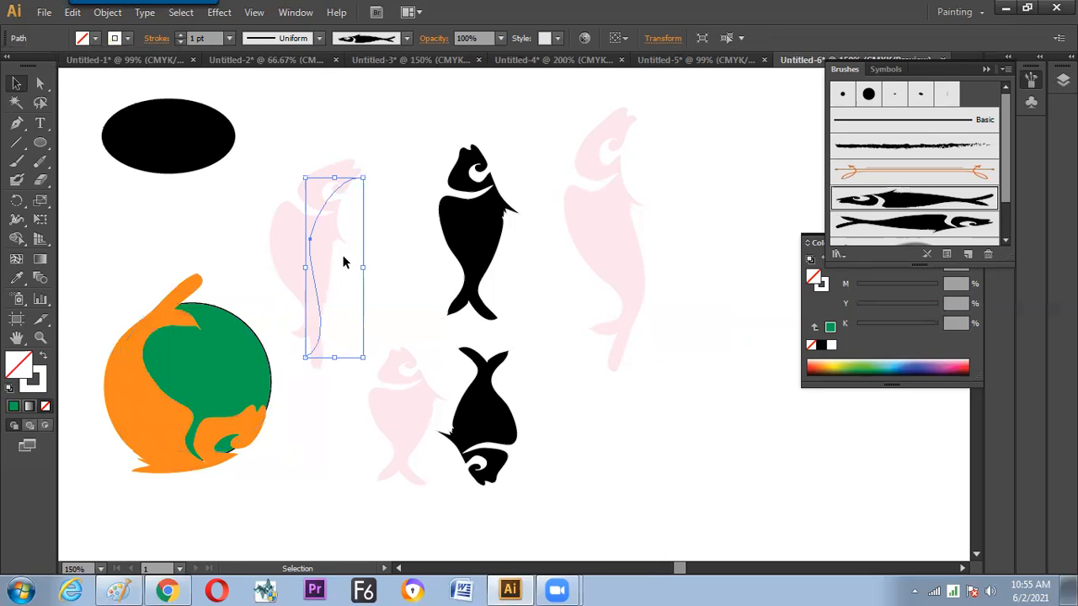
{"action": "key", "text": "Delete"}
{"action": "left_click", "coordinate": [420, 439]}
{"action": "key", "text": "Delete"}
{"action": "left_click_drag", "start_coordinate": [588, 227], "coordinate": [585, 228]}
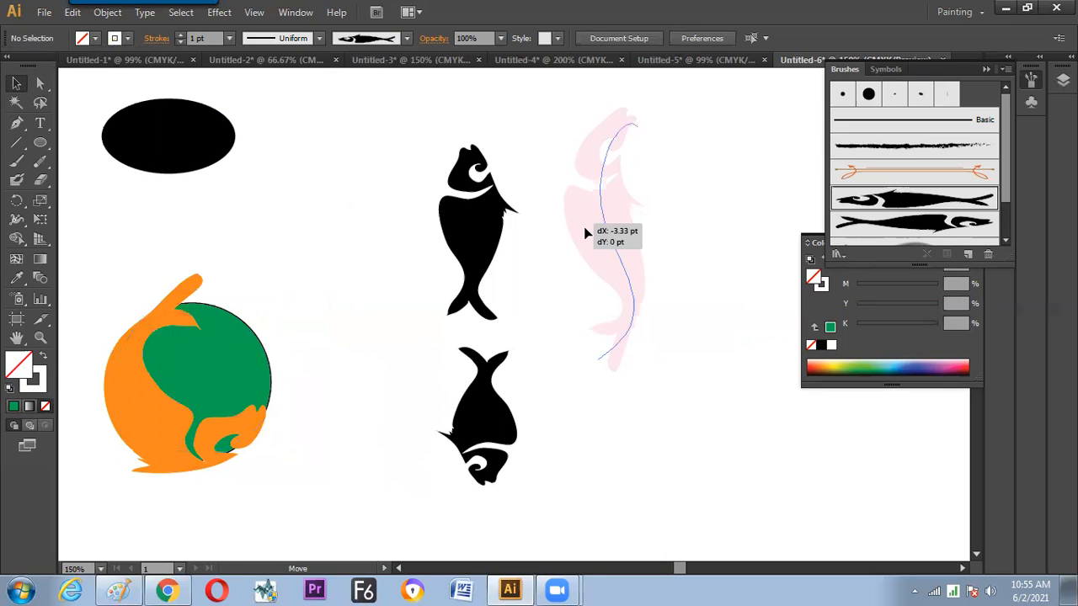
Step: Recolour the curved fish's stroke with the red swatch C=0 M=90 Y=85 K=0
{"action": "left_click_drag", "start_coordinate": [303, 371], "coordinate": [162, 431]}
{"action": "left_click", "coordinate": [179, 434]}
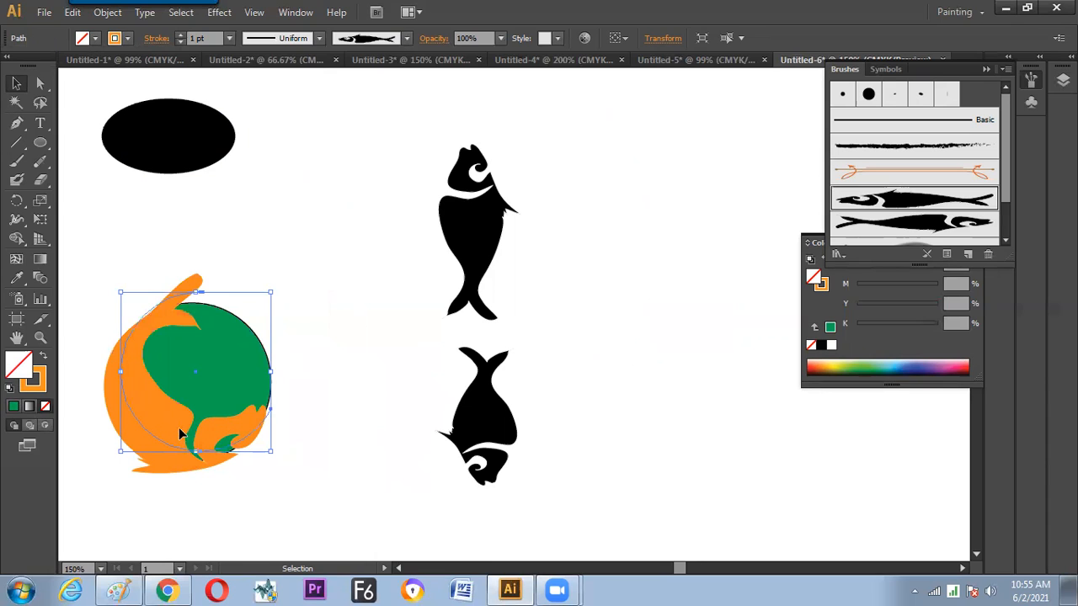
{"action": "left_click", "coordinate": [115, 38]}
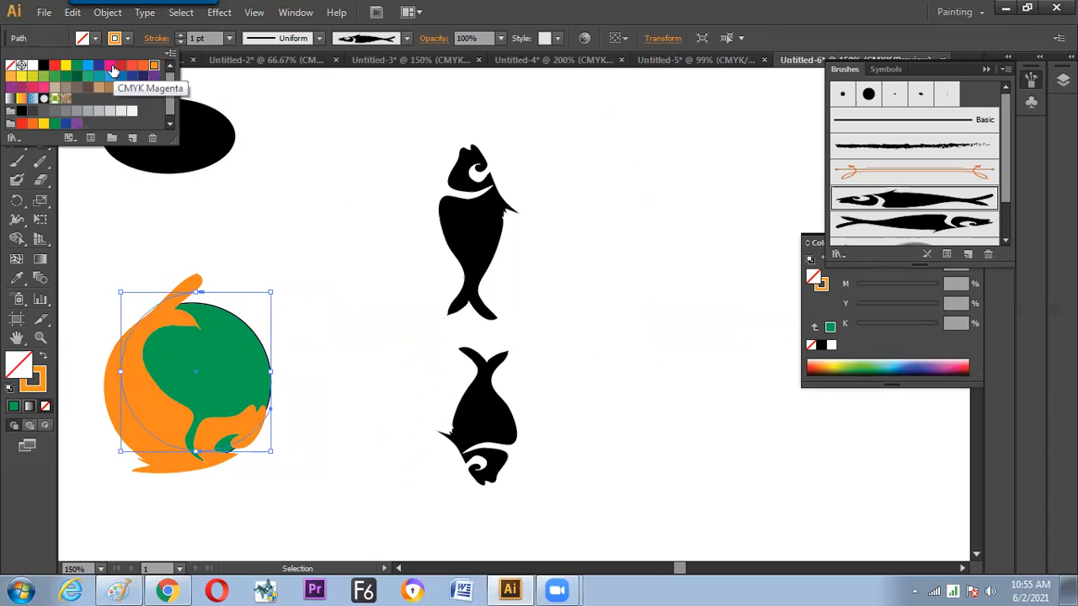
{"action": "left_click", "coordinate": [109, 66]}
{"action": "left_click", "coordinate": [132, 65]}
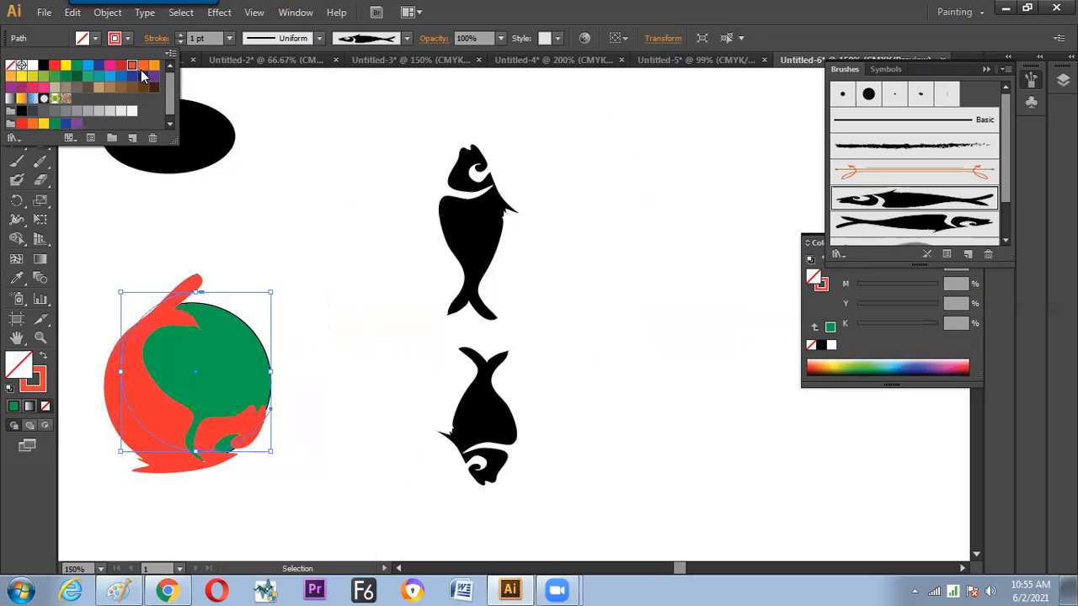
{"action": "left_click", "coordinate": [294, 213]}
{"action": "left_click", "coordinate": [277, 269]}
Step: Move the green circle off the red fish to the space beside the upright black fish
{"action": "left_click", "coordinate": [230, 338]}
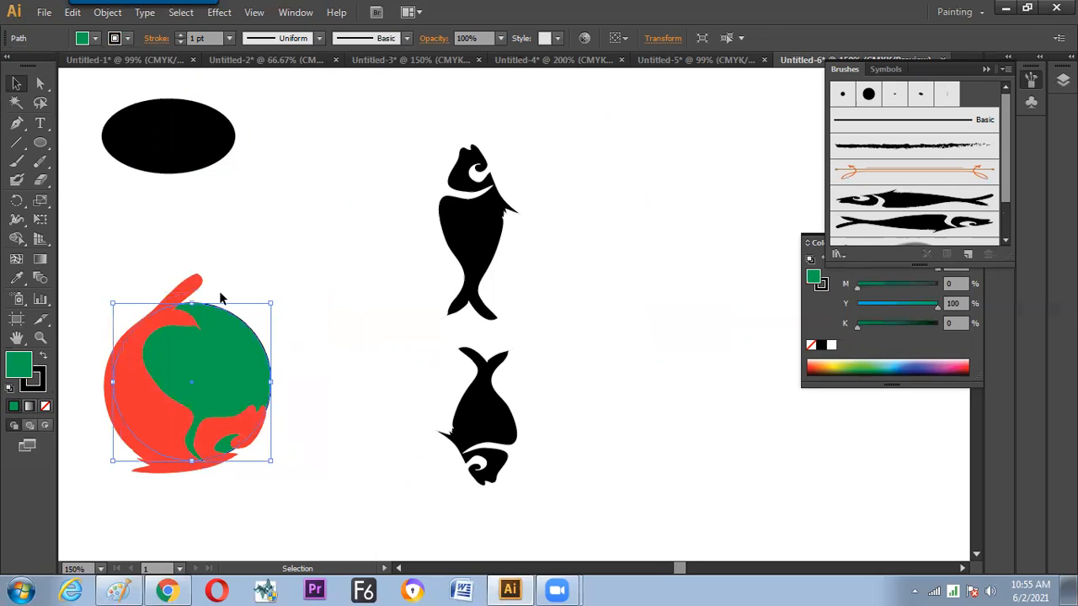
{"action": "left_click", "coordinate": [161, 429]}
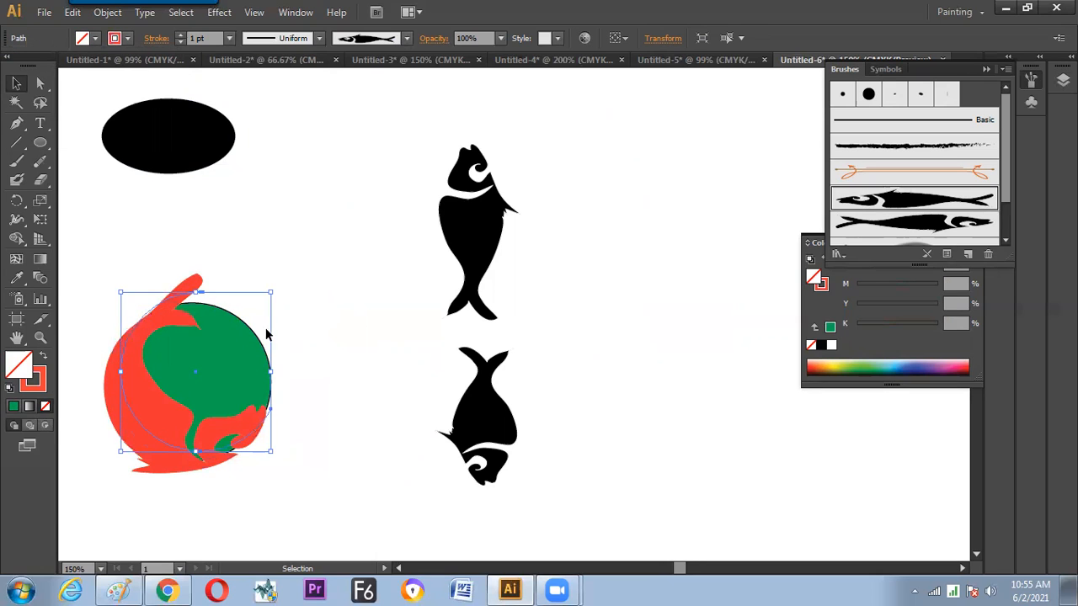
{"action": "left_click_drag", "start_coordinate": [239, 352], "coordinate": [412, 246]}
{"action": "left_click", "coordinate": [279, 356]}
Step: Expand the appearance of the red fish so its brush stroke turns into editable outlines
{"action": "left_click", "coordinate": [154, 416]}
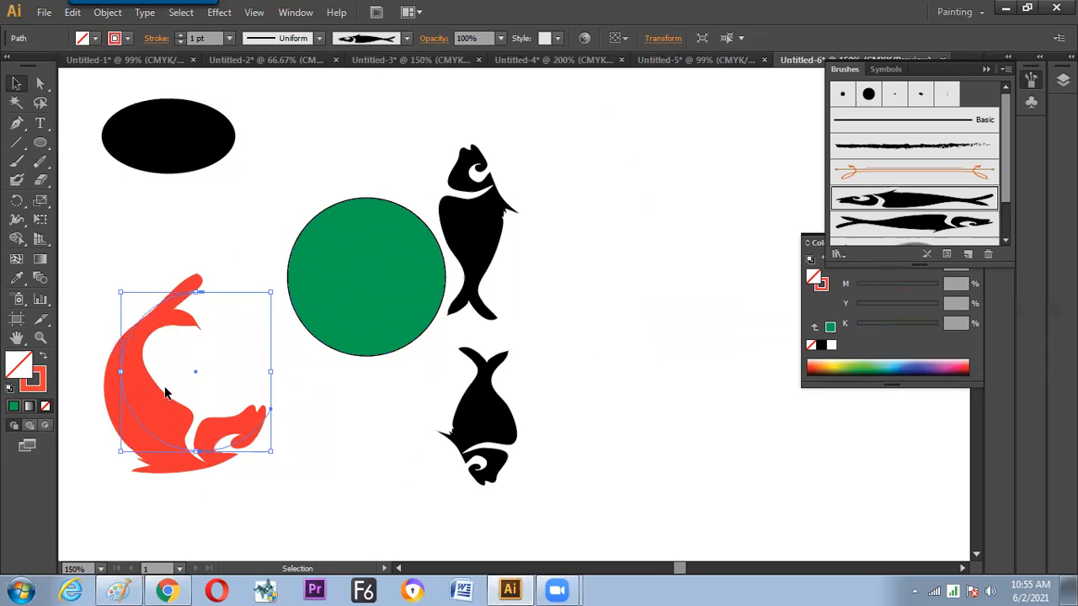
{"action": "left_click", "coordinate": [107, 11]}
{"action": "left_click", "coordinate": [147, 202]}
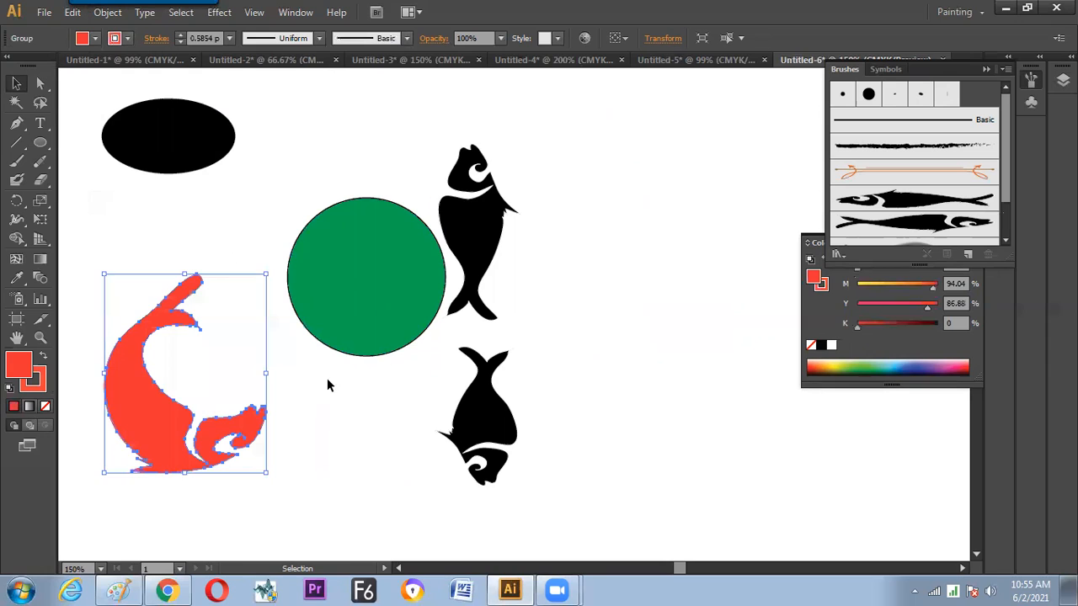
{"action": "left_click", "coordinate": [327, 378]}
Step: Reshape the red fish's inner body edge with the Pencil tool, adding a small hand-like fin with finger shapes
{"action": "left_click", "coordinate": [40, 162]}
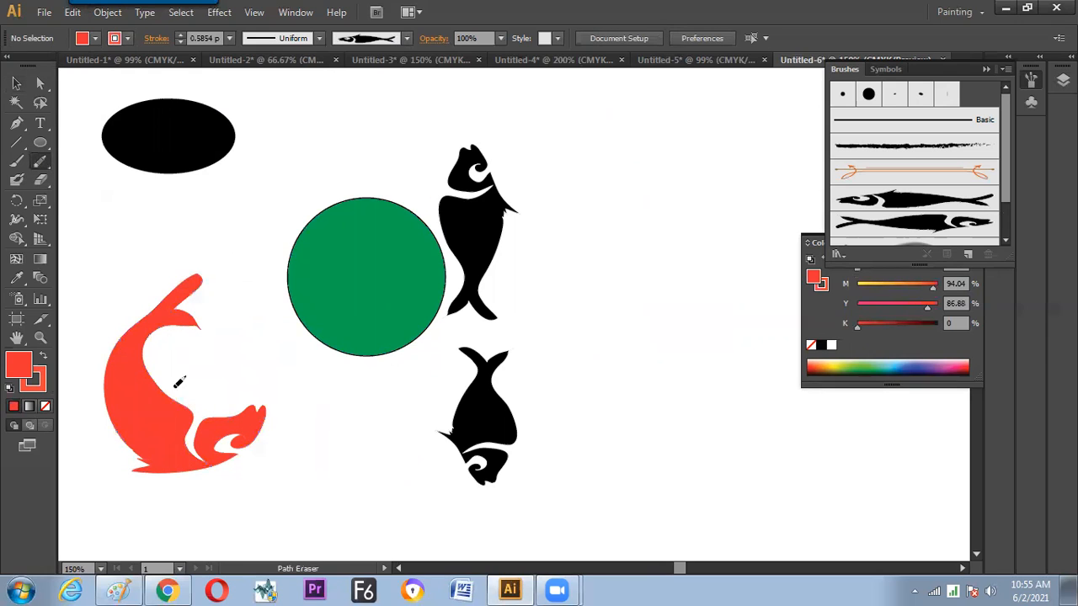
{"action": "mouse_move", "coordinate": [39, 162]}
{"action": "left_mouse_down"}
{"action": "mouse_move", "coordinate": [83, 180]}
{"action": "mouse_move", "coordinate": [87, 168]}
{"action": "left_mouse_up"}
{"action": "key", "text": "ctrl"}
{"action": "left_click", "coordinate": [195, 402], "text": "ctrl"}
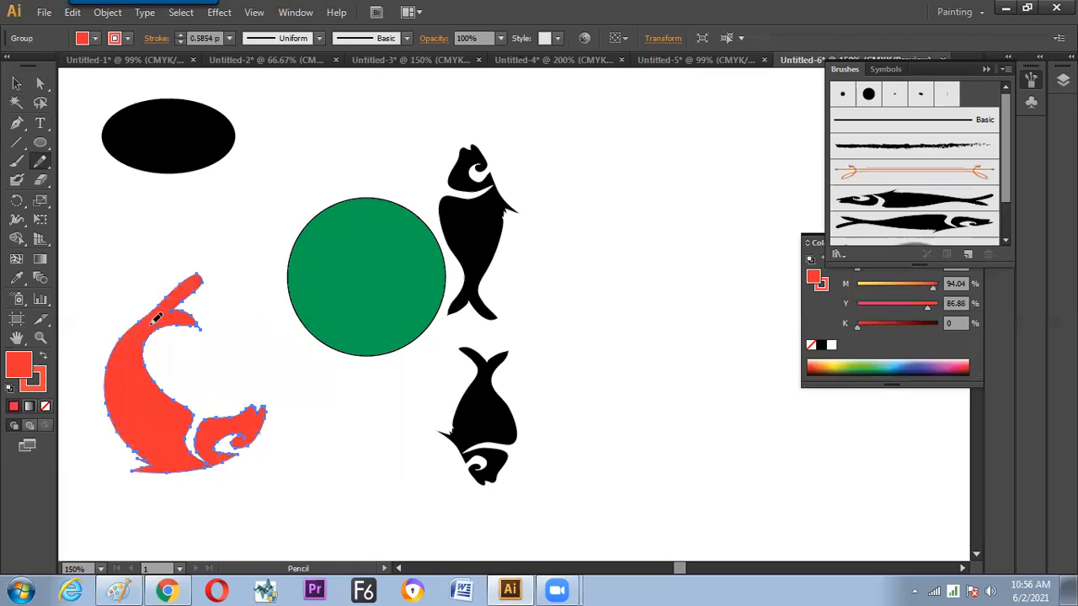
{"action": "mouse_move", "coordinate": [168, 380]}
{"action": "left_mouse_down"}
{"action": "mouse_move", "coordinate": [185, 382]}
{"action": "mouse_move", "coordinate": [190, 406]}
{"action": "mouse_move", "coordinate": [192, 359]}
{"action": "mouse_move", "coordinate": [212, 363]}
{"action": "mouse_move", "coordinate": [210, 393]}
{"action": "mouse_move", "coordinate": [190, 390]}
{"action": "mouse_move", "coordinate": [202, 394]}
{"action": "left_mouse_up"}
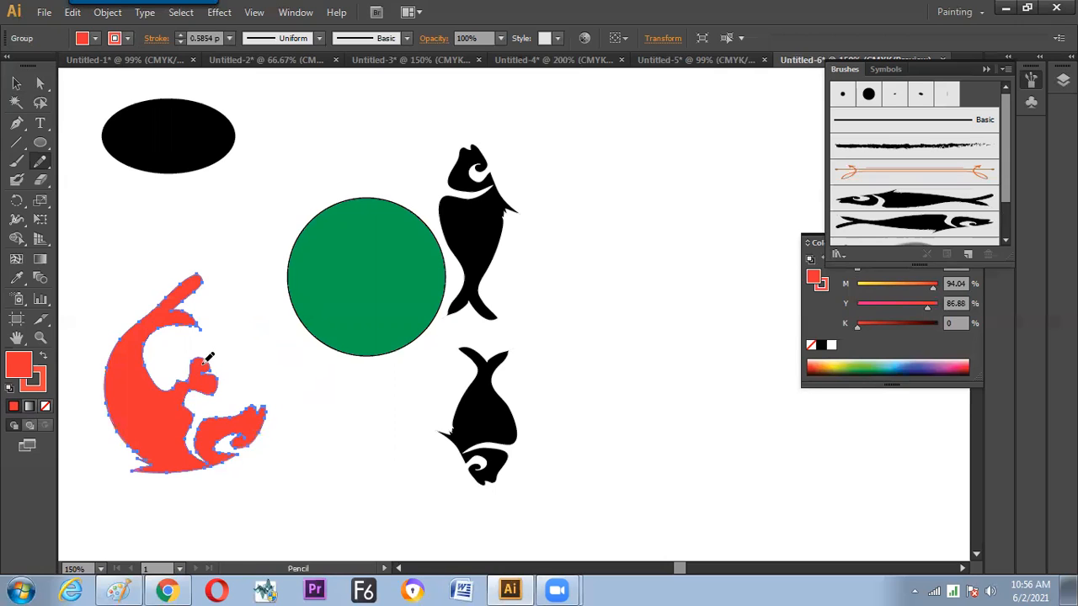
{"action": "mouse_move", "coordinate": [200, 372]}
{"action": "left_mouse_down"}
{"action": "mouse_move", "coordinate": [223, 354]}
{"action": "mouse_move", "coordinate": [232, 367]}
{"action": "mouse_move", "coordinate": [217, 390]}
{"action": "left_mouse_up"}
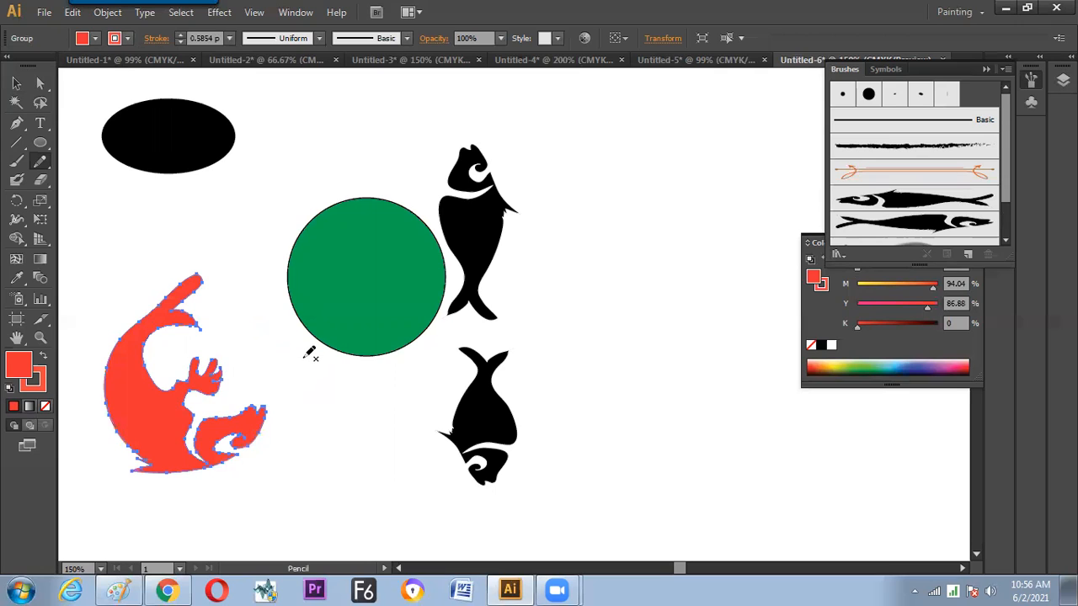
Step: Move the green circle back behind the red fish so it fills the inside of the curve
{"action": "left_click", "coordinate": [16, 84]}
{"action": "left_click", "coordinate": [105, 160]}
{"action": "left_click_drag", "start_coordinate": [391, 291], "coordinate": [266, 347]}
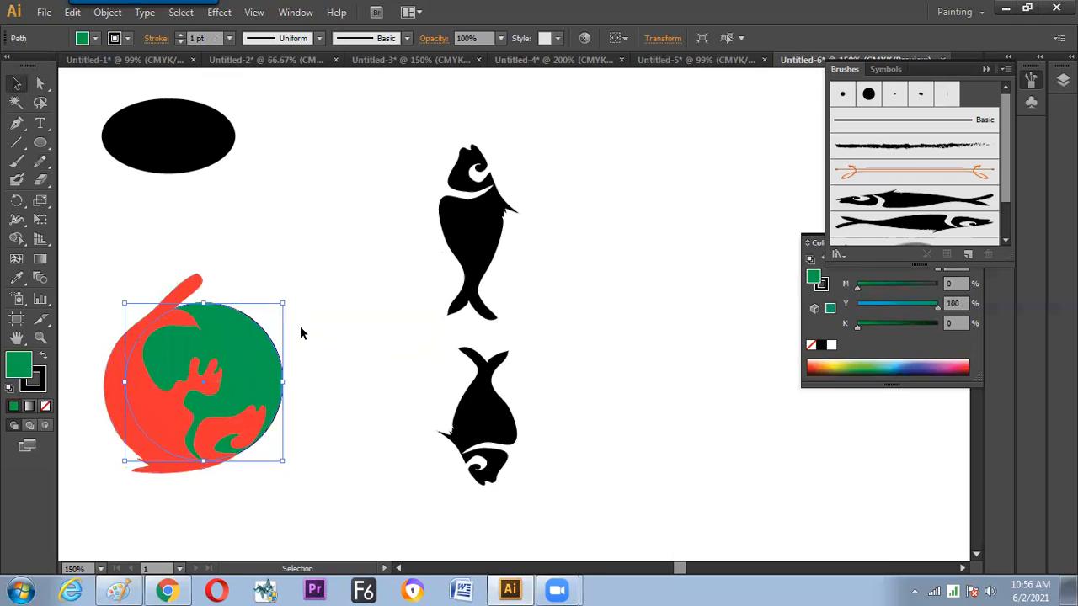
Step: Fill the circle with the light grey K=5 swatch and shift it slightly left to fit the fish
{"action": "left_click", "coordinate": [95, 38]}
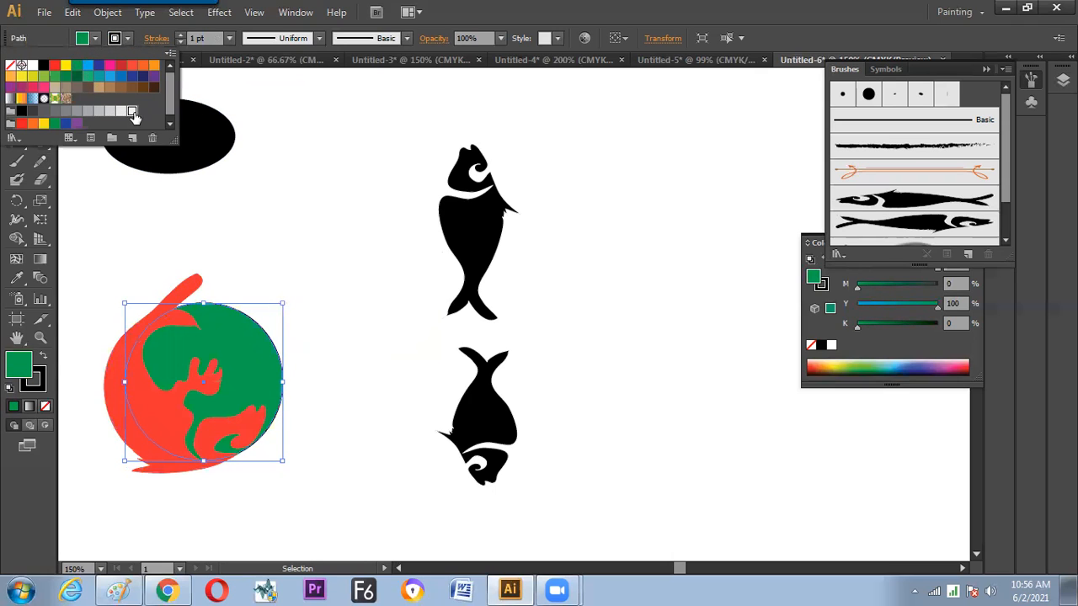
{"action": "left_click", "coordinate": [132, 111]}
{"action": "left_click", "coordinate": [282, 222]}
{"action": "left_click", "coordinate": [358, 330]}
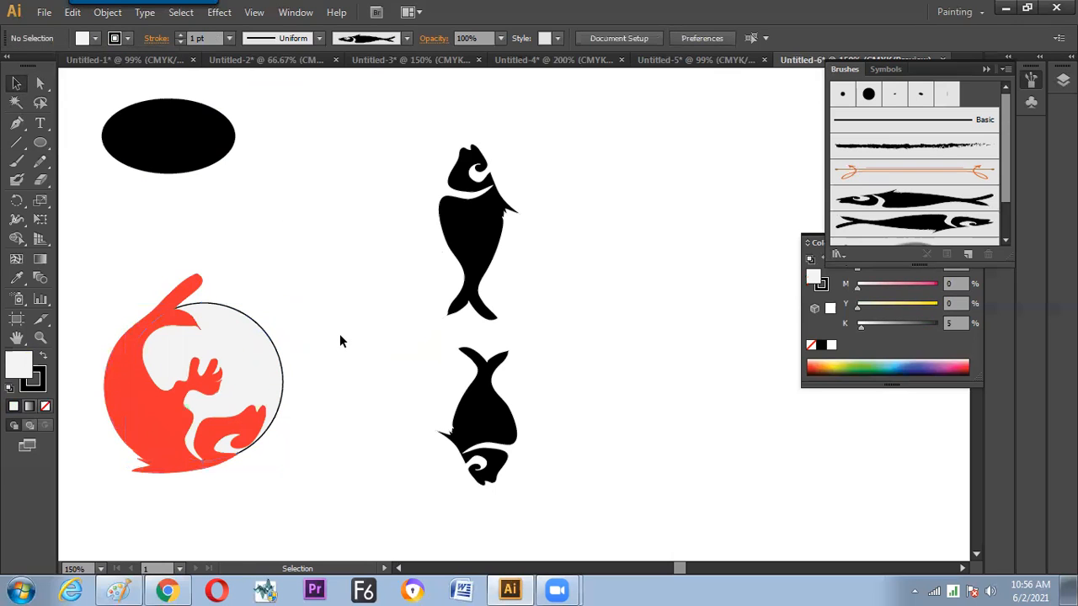
{"action": "left_click_drag", "start_coordinate": [274, 367], "coordinate": [269, 358]}
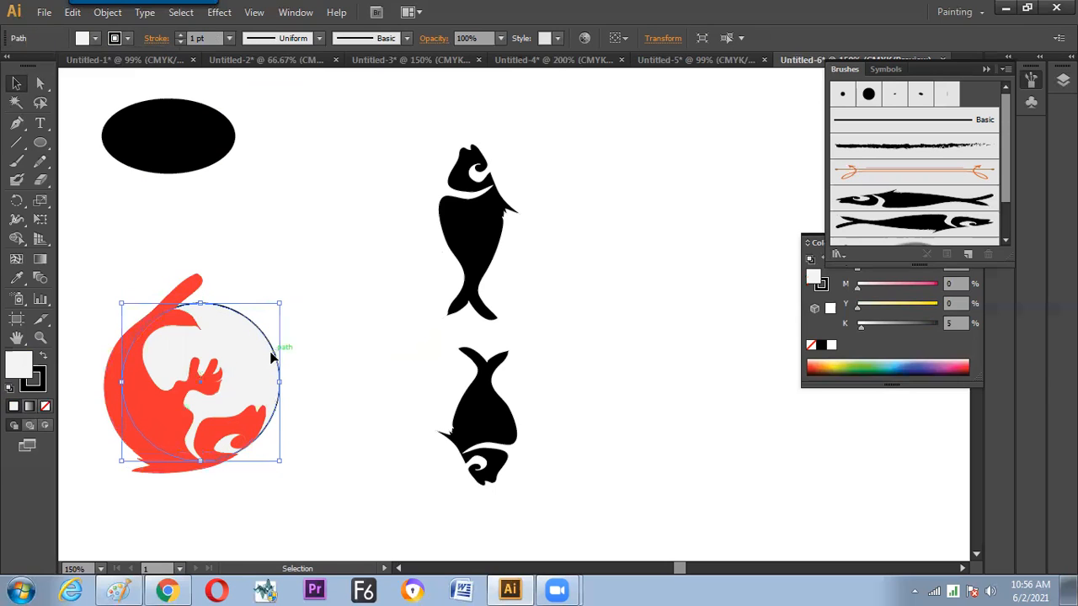
{"action": "left_click", "coordinate": [351, 328]}
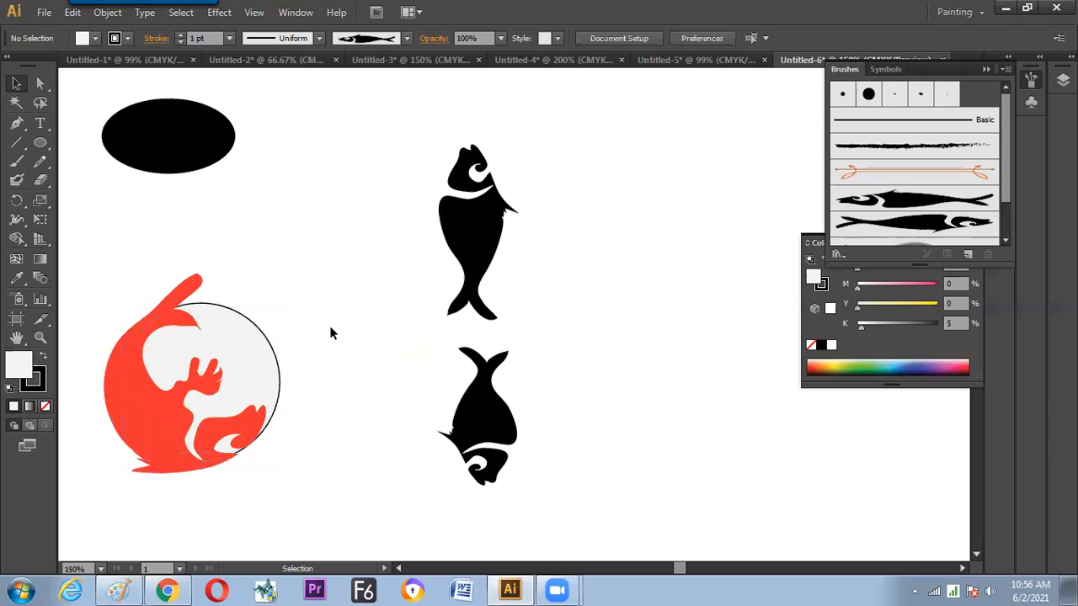
Step: Review the available new brush types with the grey circle selected, without creating a brush
{"action": "left_click", "coordinate": [272, 340]}
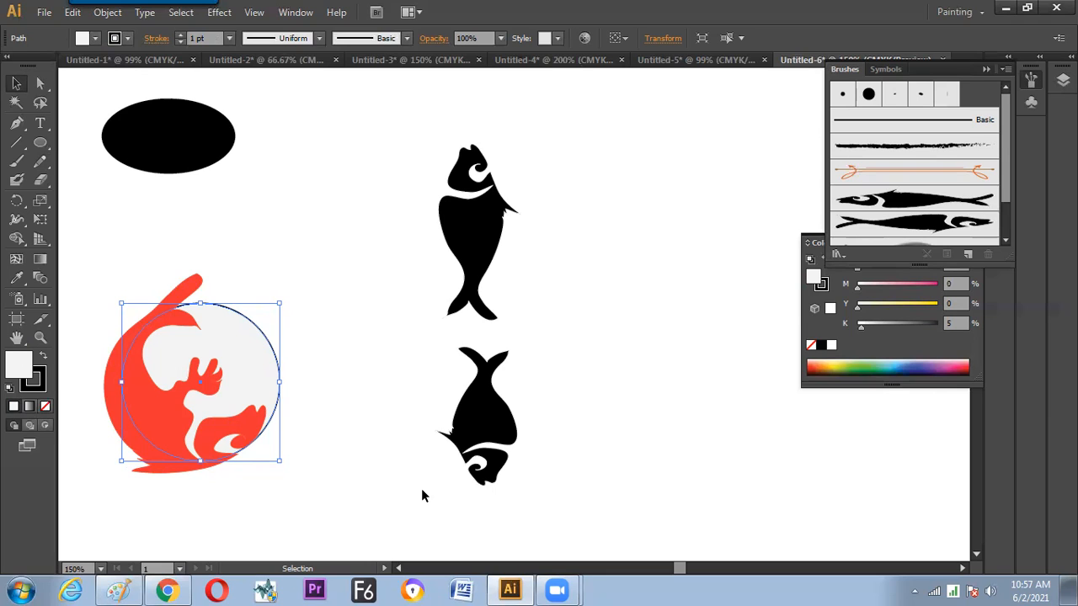
{"action": "left_click", "coordinate": [968, 254]}
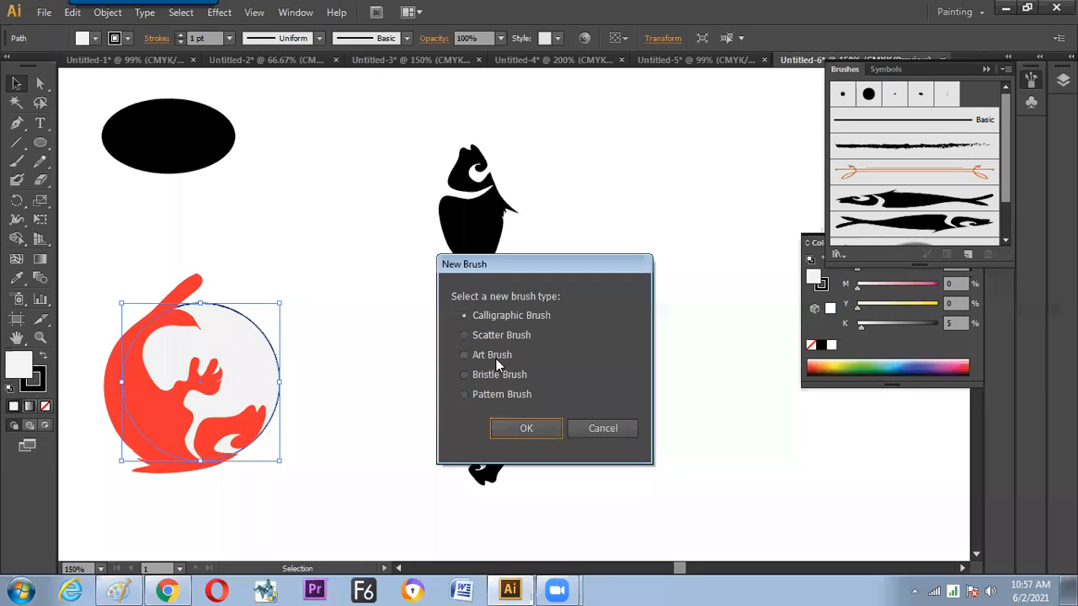
{"action": "left_click", "coordinate": [598, 428]}
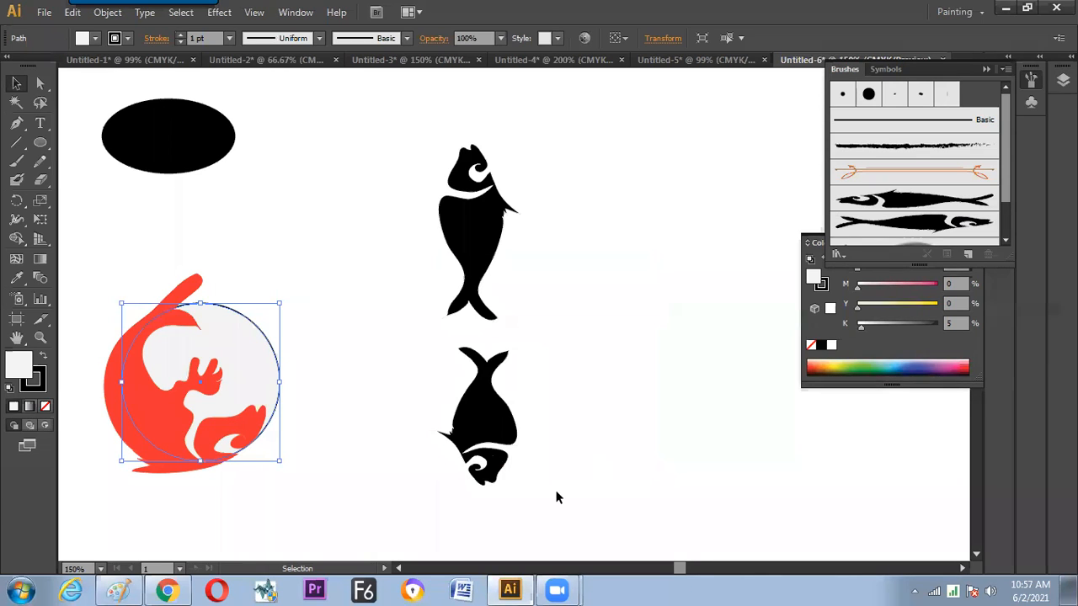